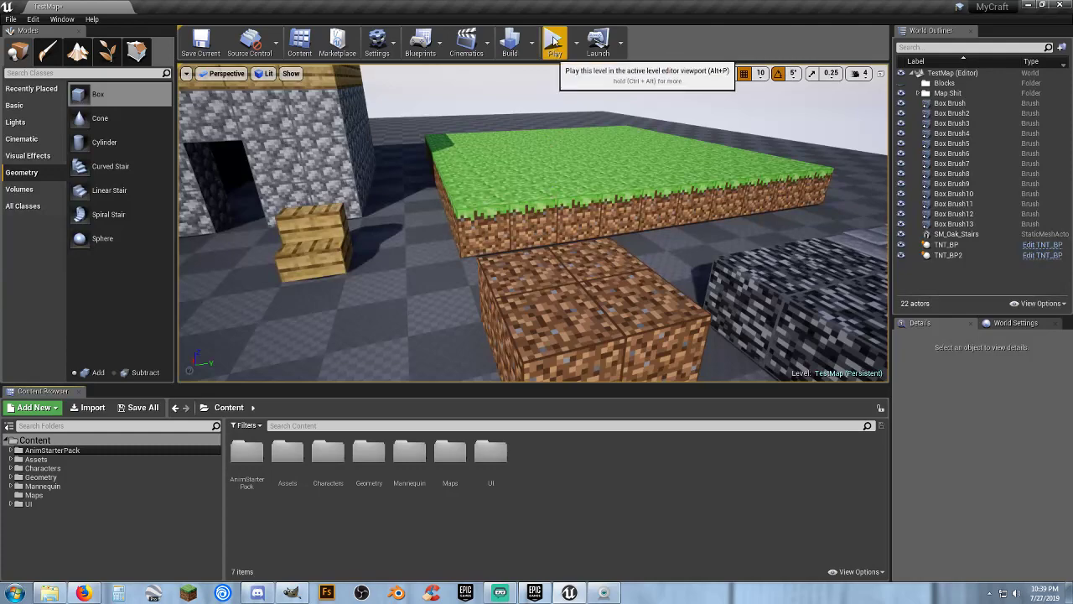
# Play-test the level by running the character around the dirt and stone blocks and across the grass platform
pyautogui.click(553, 41)
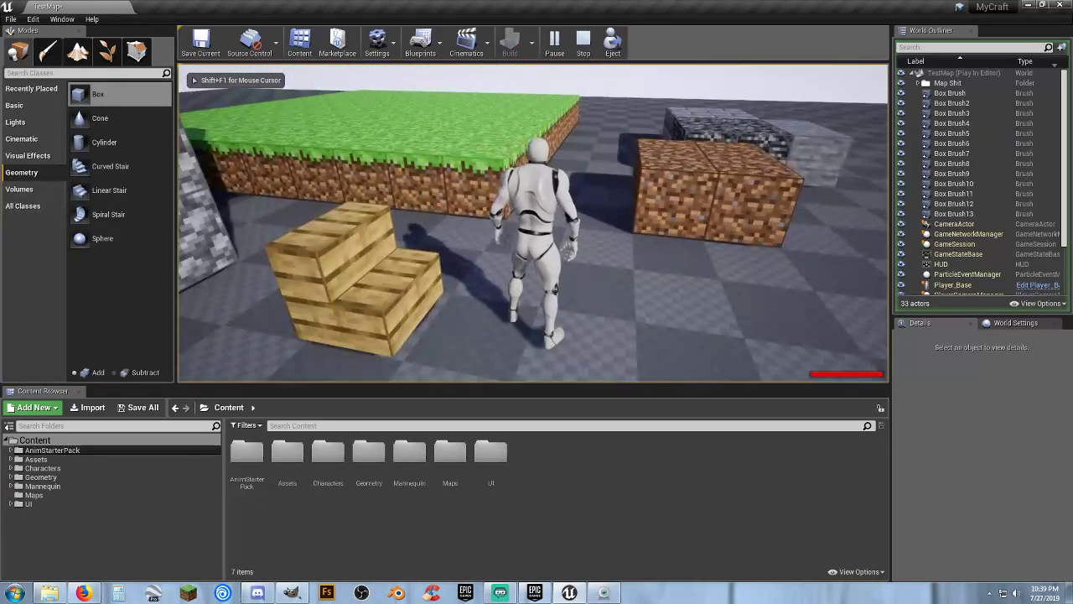
pyautogui.press('w')
pyautogui.press('w')
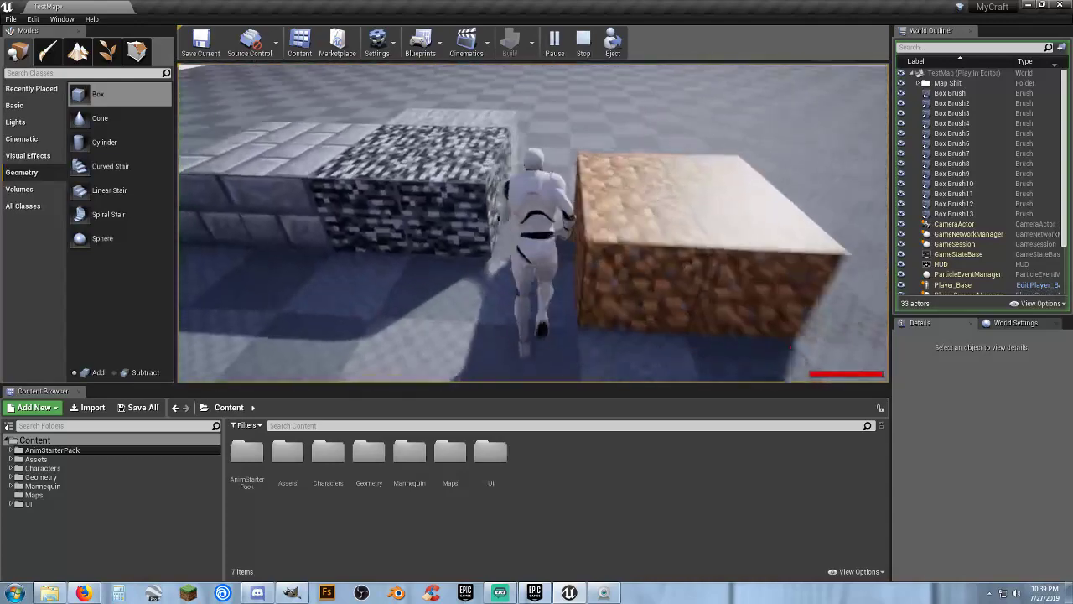
pyautogui.press('w')
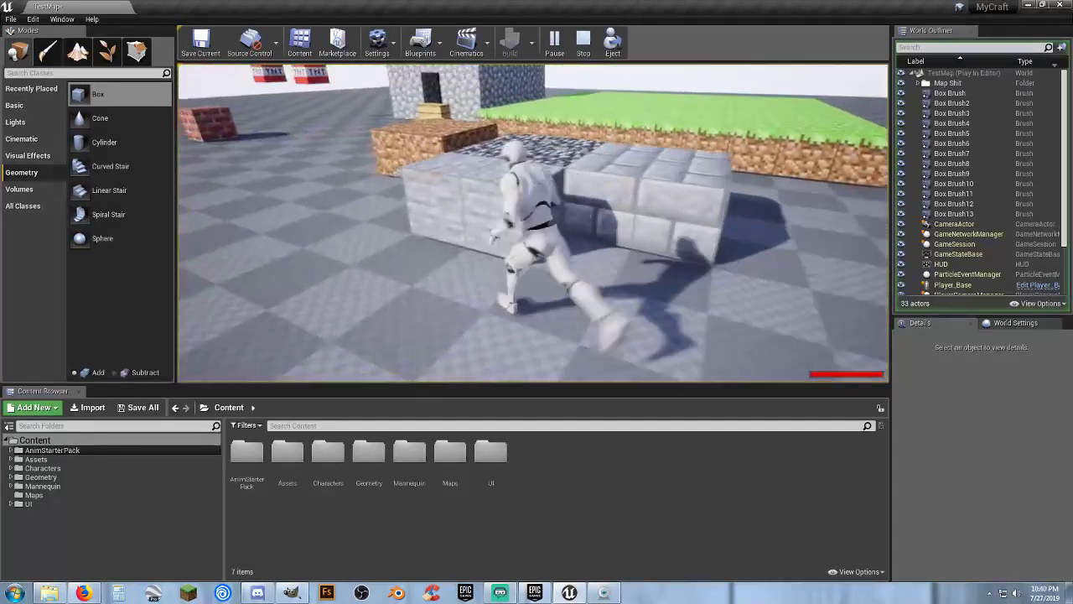
pyautogui.press('w')
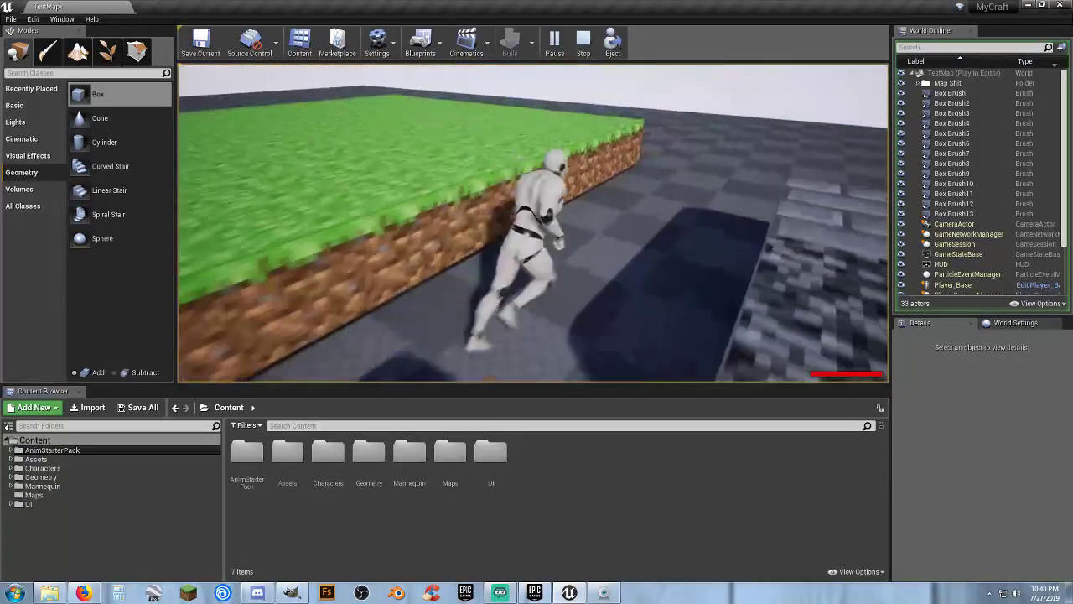
pyautogui.press('w')
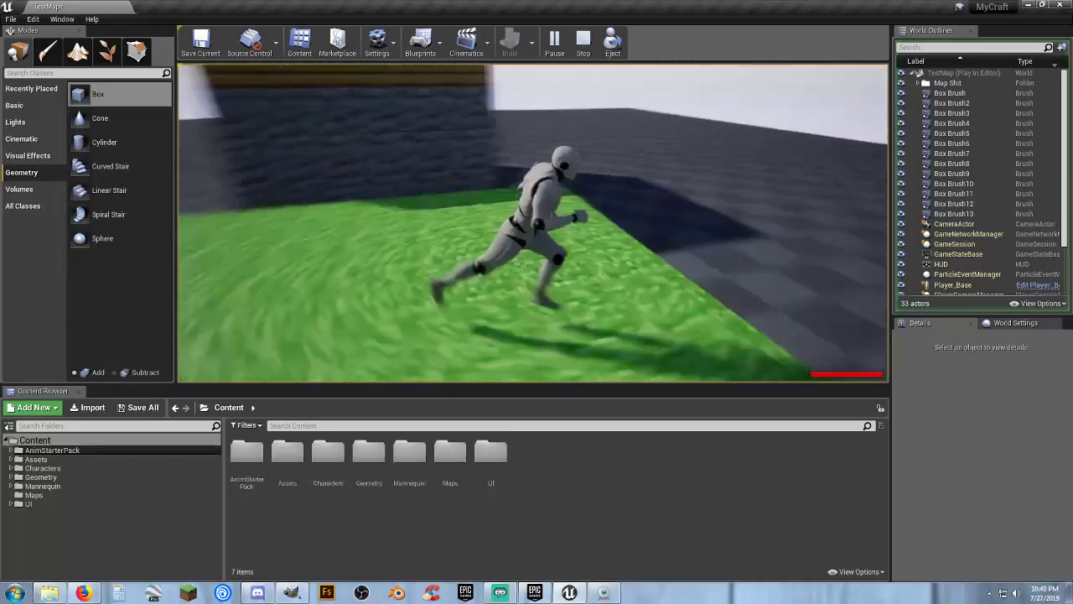
pyautogui.press('w')
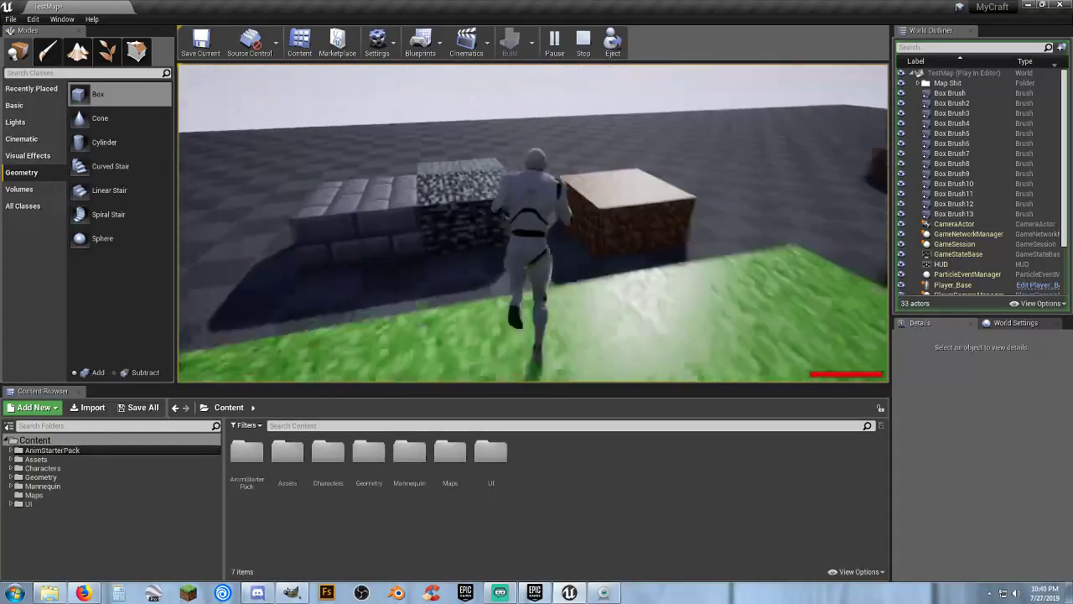
# Test jumping from the grass platform onto the bedrock and dirt blocks, and walk up to the brick cube
pyautogui.press('w')
pyautogui.press('space')
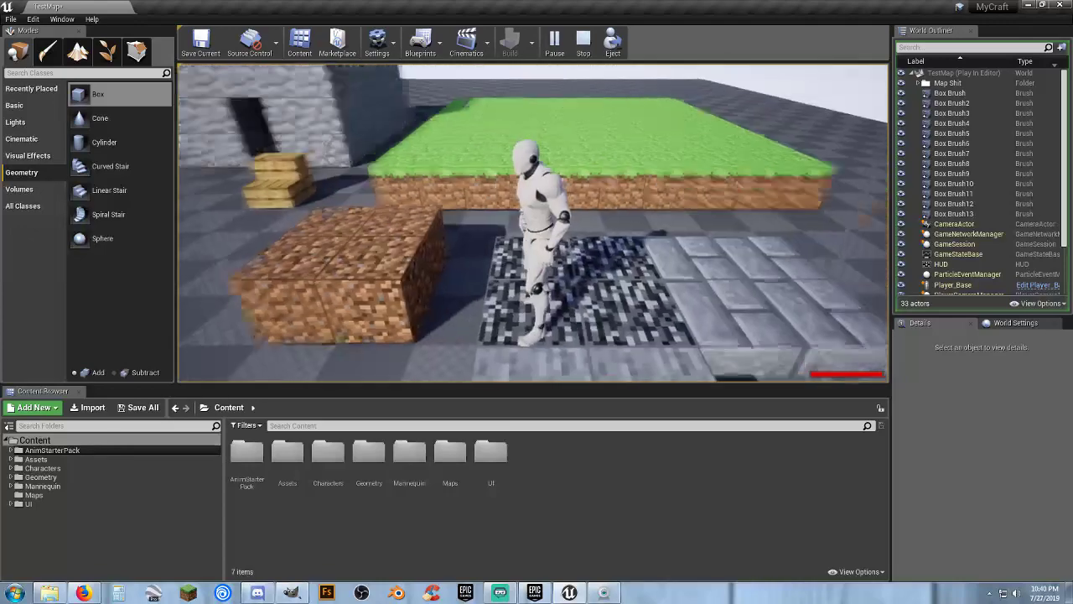
pyautogui.press('w')
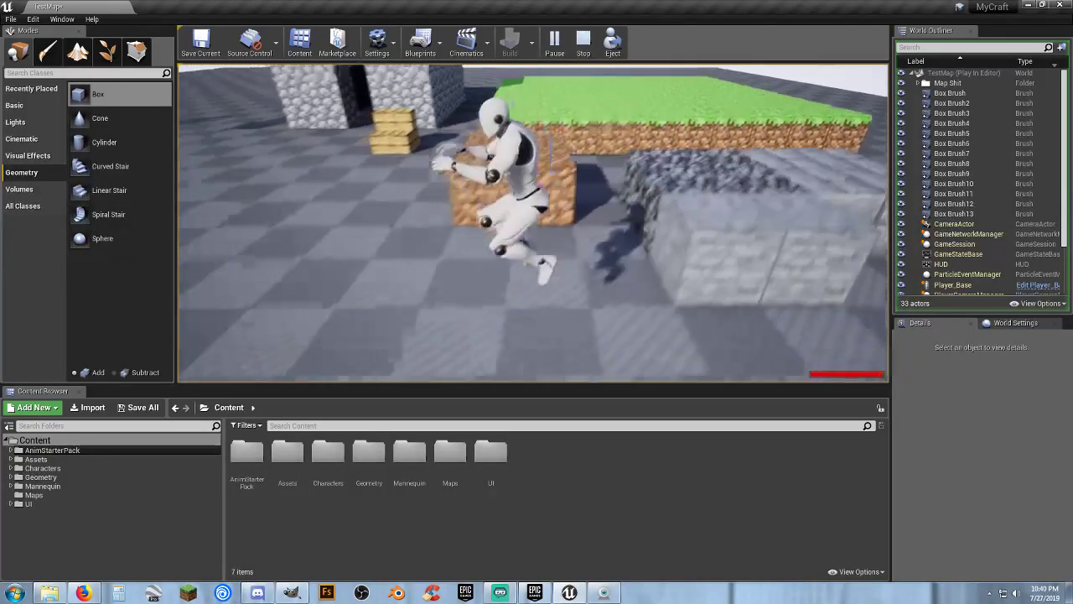
pyautogui.press('space')
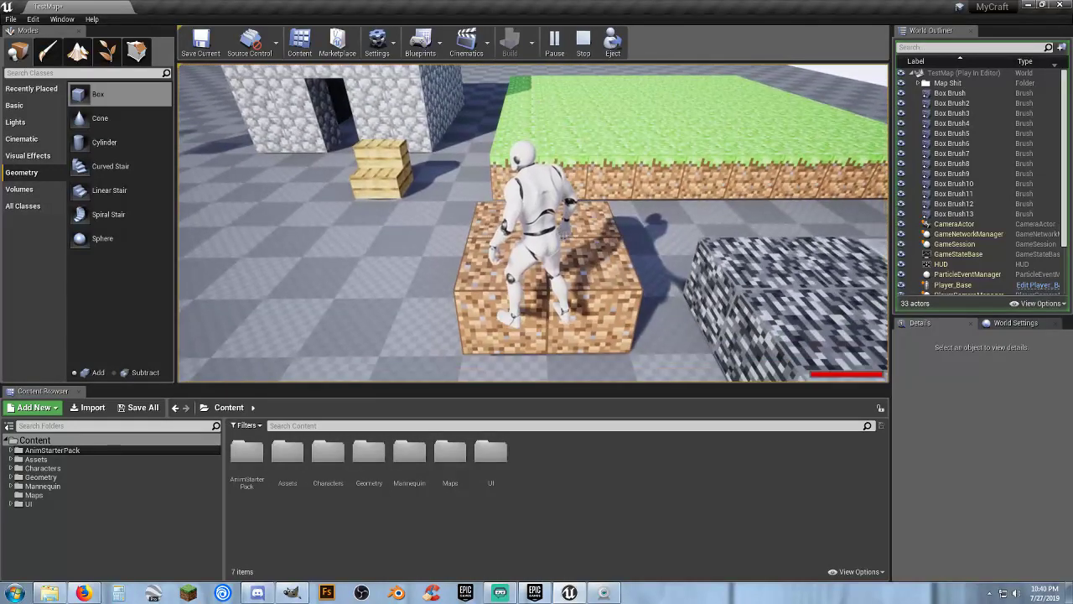
pyautogui.press('s')
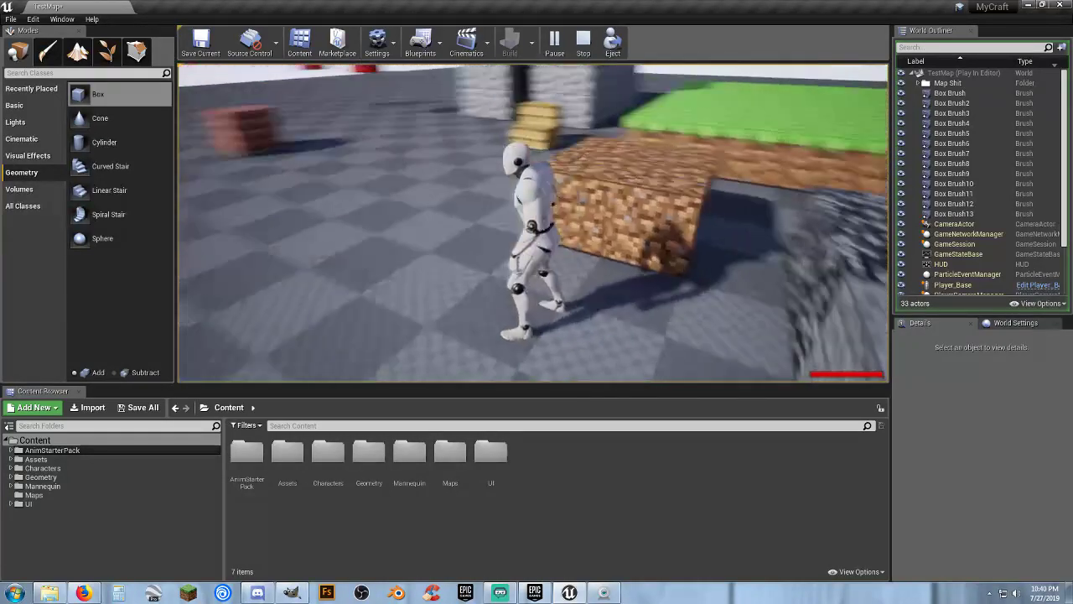
pyautogui.press('a')
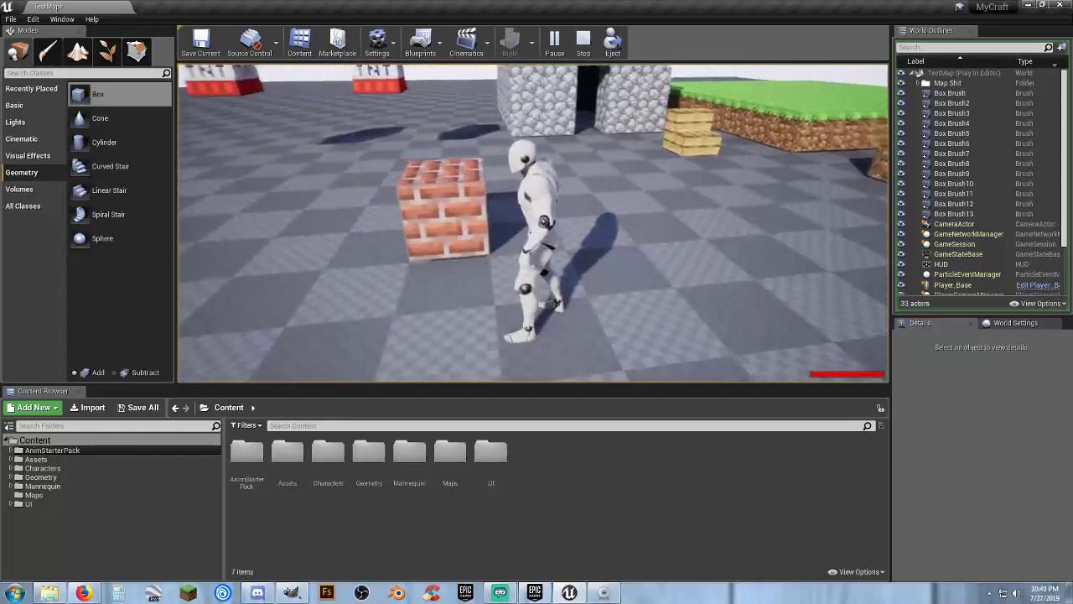
pyautogui.press('w')
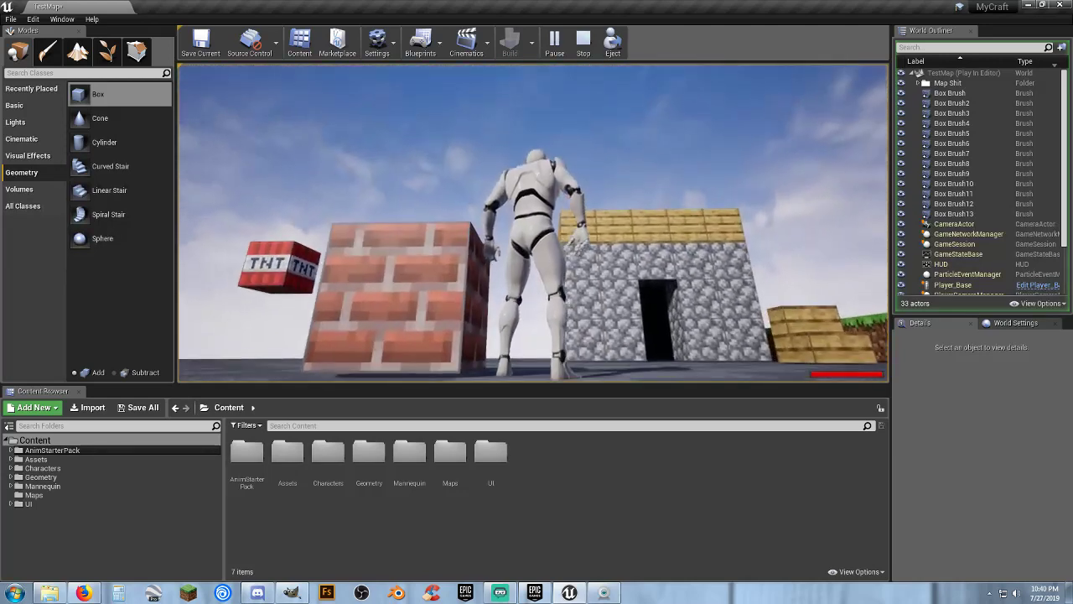
# Walk the character to the nearer TNT block to set it off, and back away facing the remaining one
pyautogui.press('d')
pyautogui.press('s')
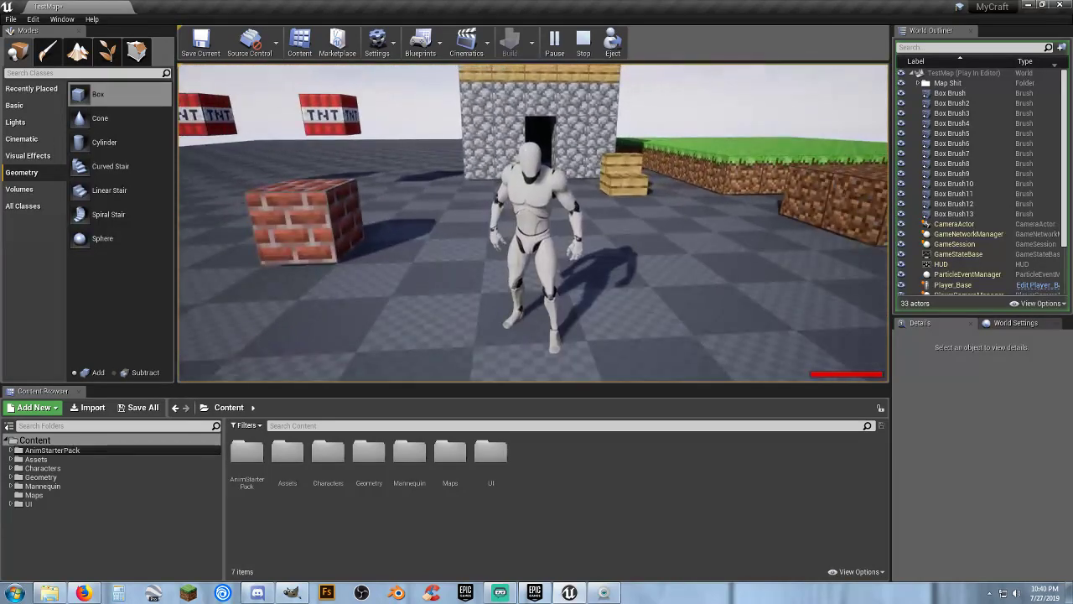
pyautogui.press('a')
pyautogui.press('w')
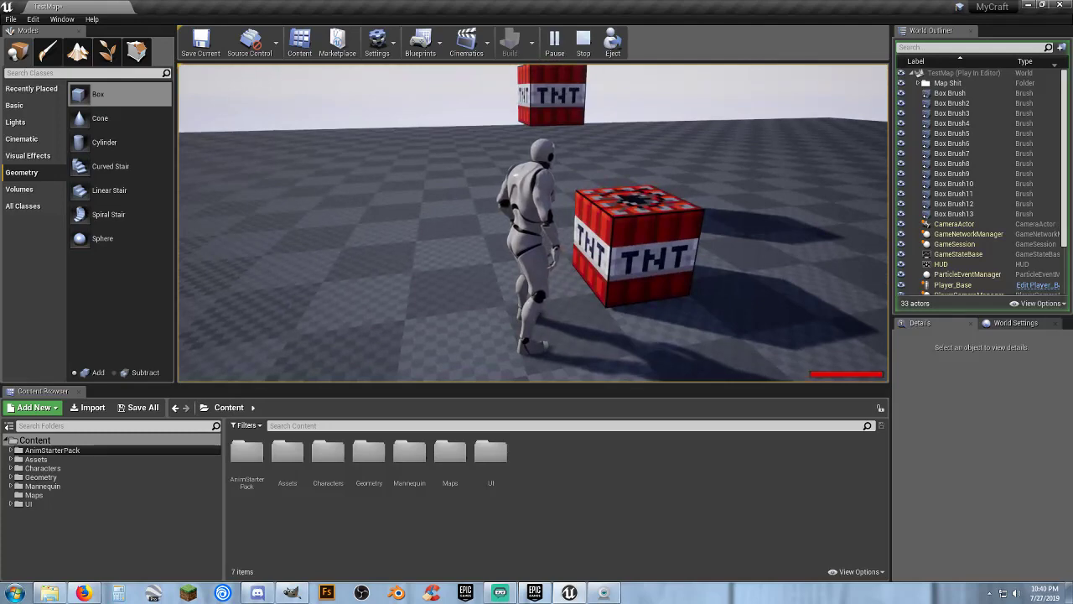
pyautogui.press('a')
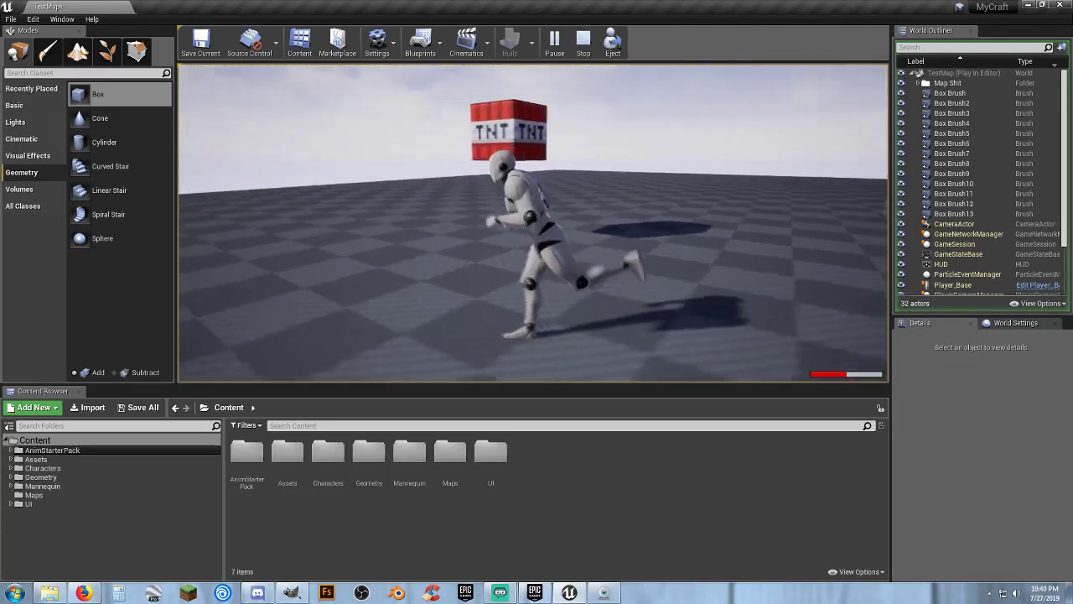
pyautogui.press('a')
pyautogui.press('s')
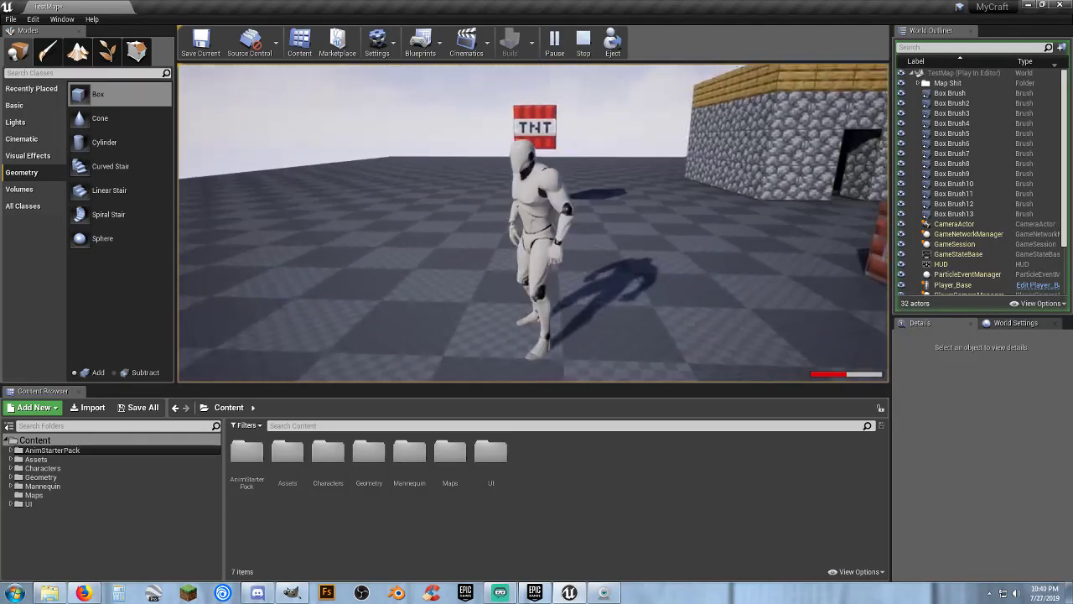
# Shoot the remaining TNT block in first-person view and return to the third-person camera
pyautogui.press('v')
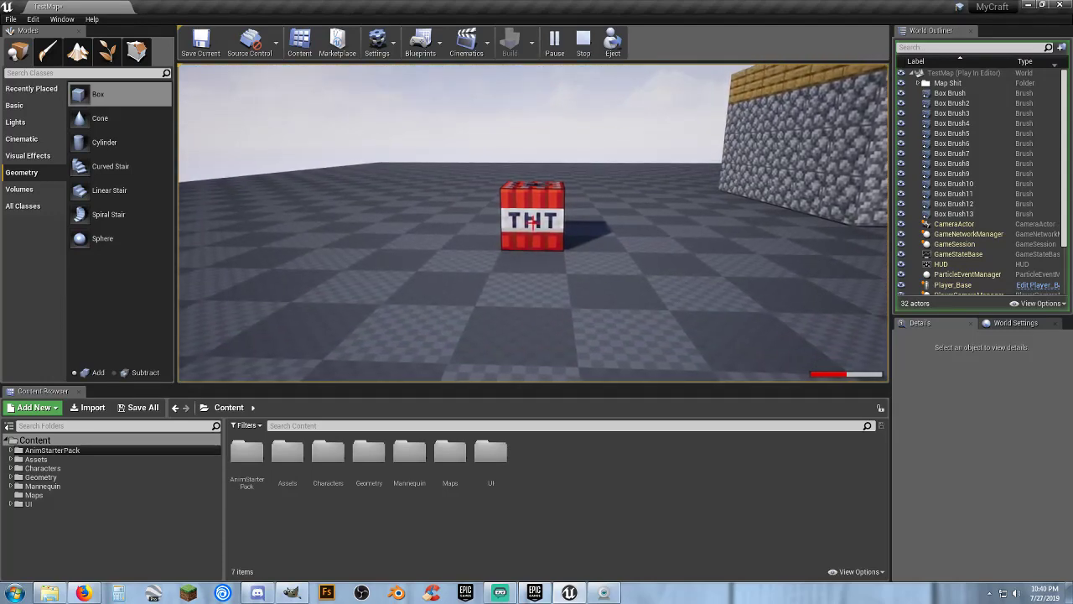
pyautogui.click(533, 222)
pyautogui.press('v')
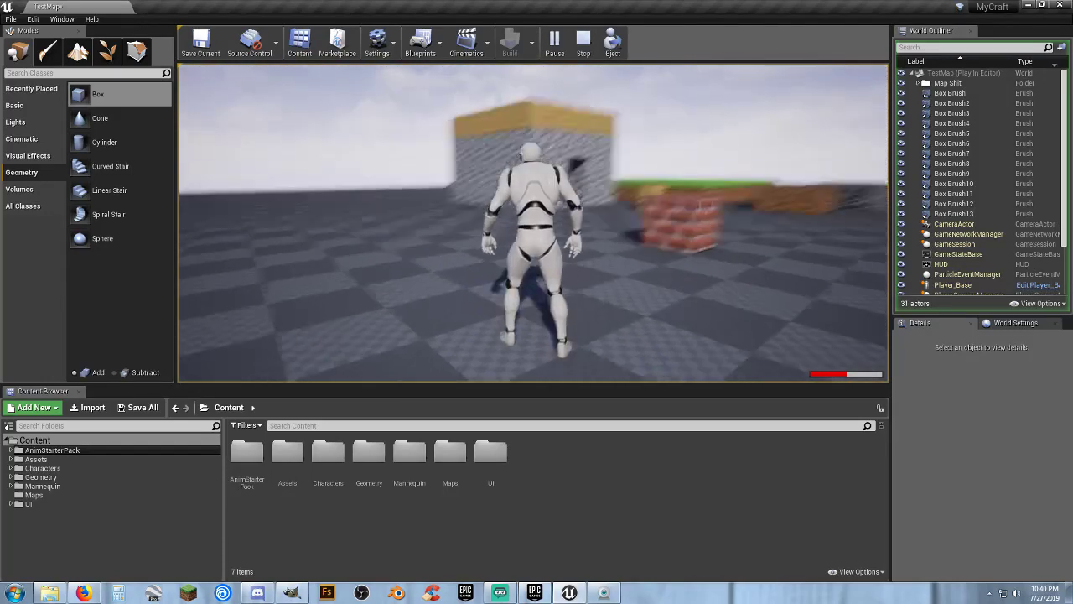
# Run the character to the cobblestone house, go through its doorway and come back out
pyautogui.press('w')
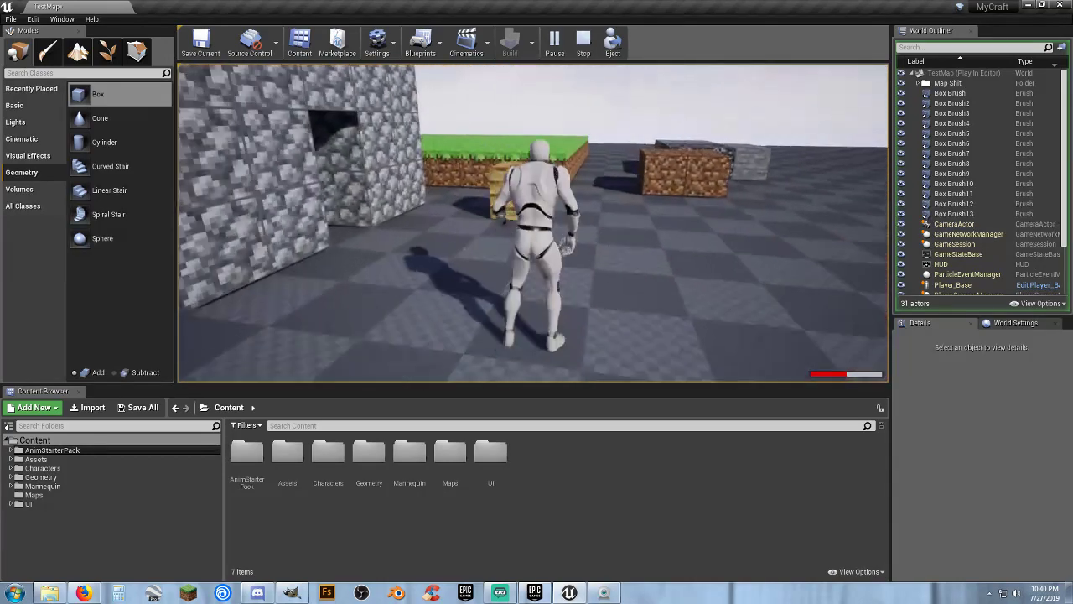
pyautogui.press('d')
pyautogui.press('w')
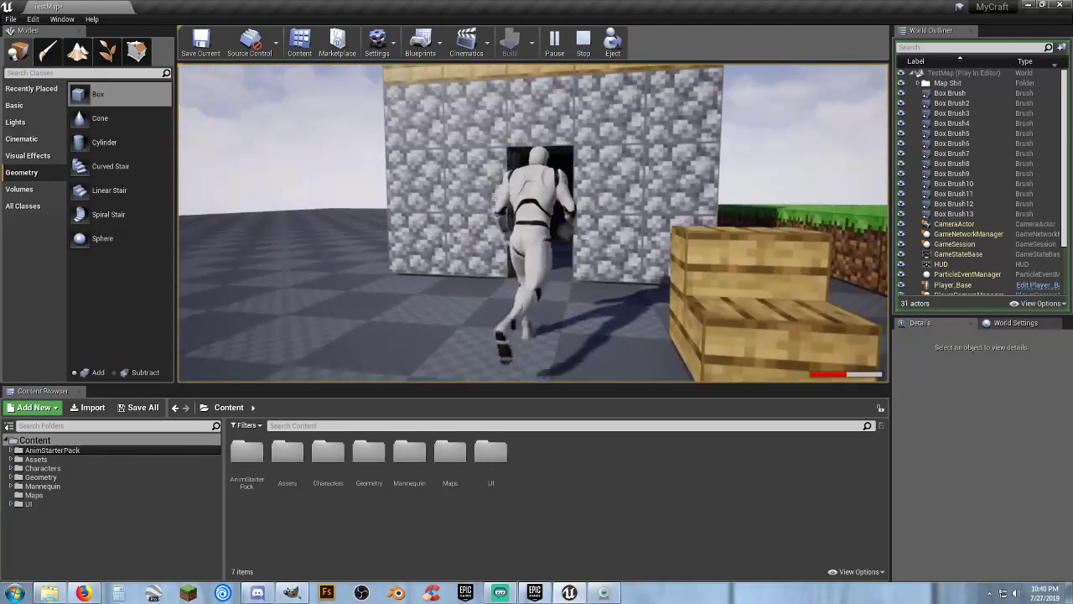
pyautogui.press('w')
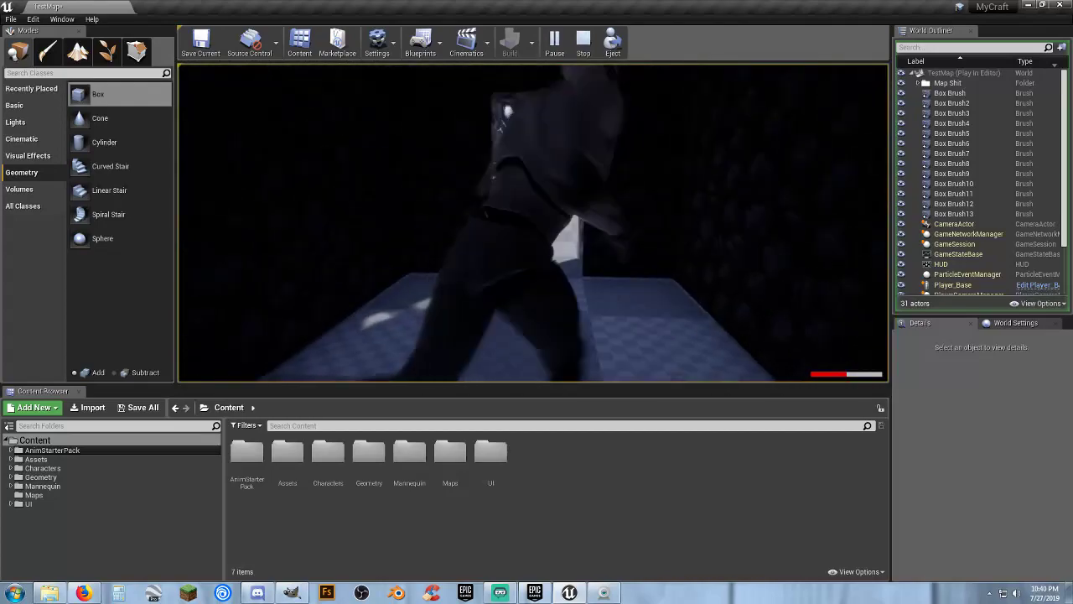
pyautogui.press('d')
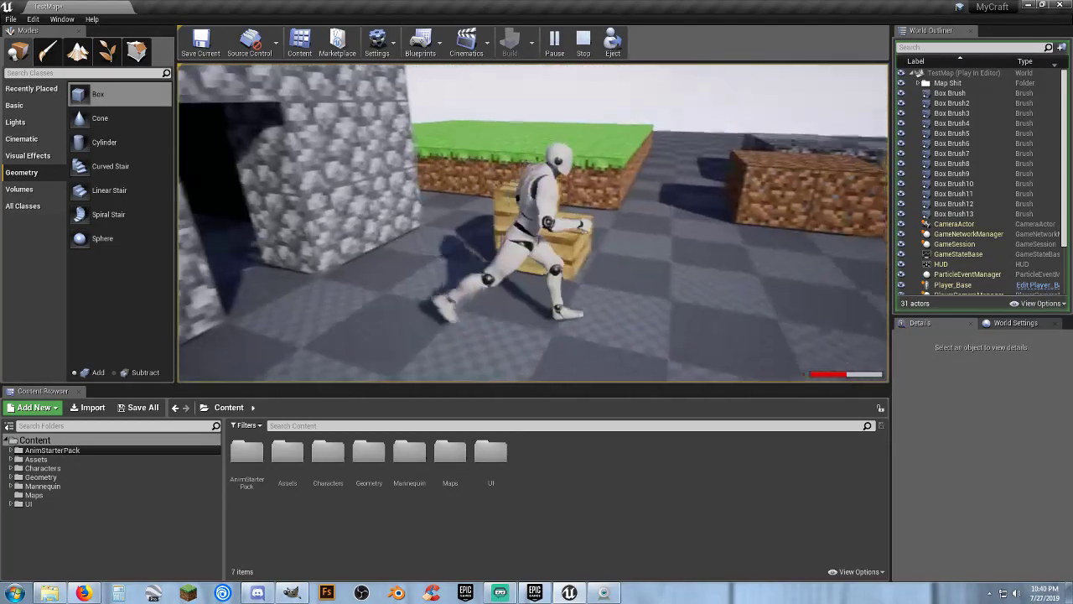
# Test climbing the oak stairs, run back onto the open floor and end the play session
pyautogui.press('w')
pyautogui.press('space')
pyautogui.press('w')
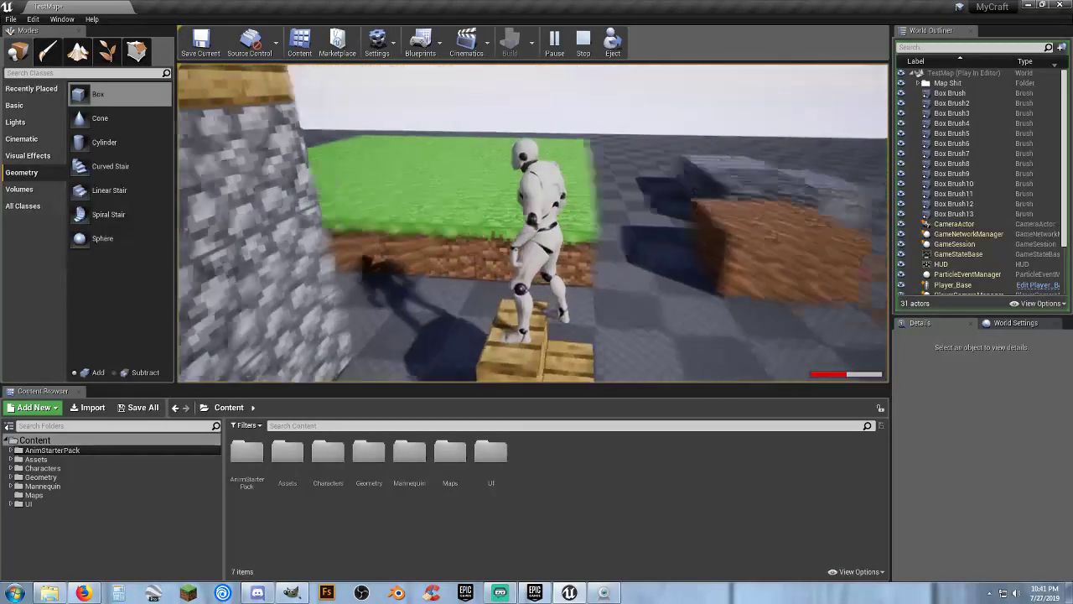
pyautogui.press('s')
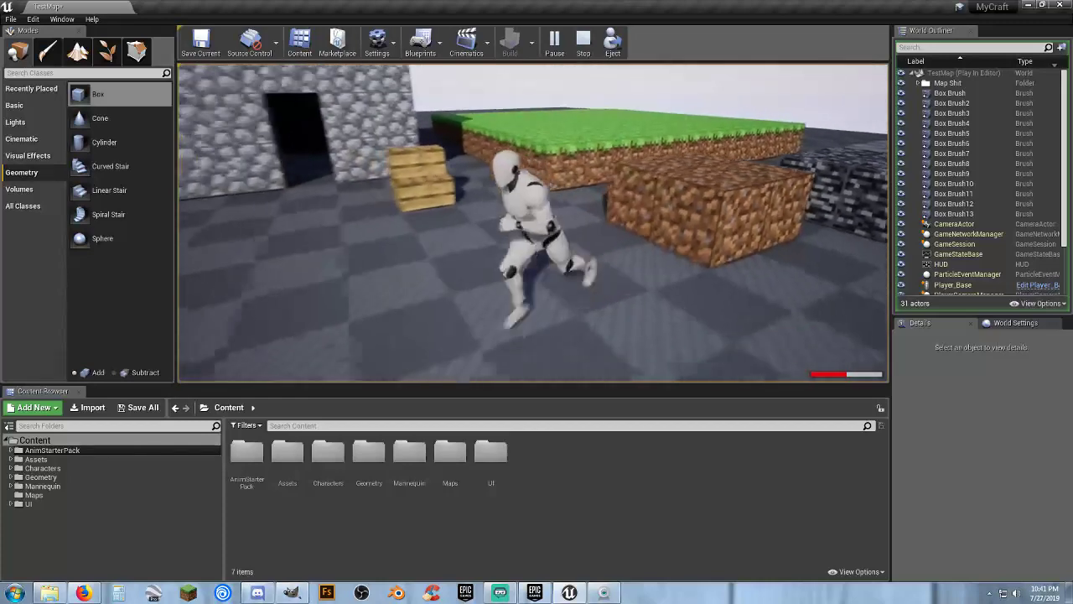
pyautogui.press('Escape')
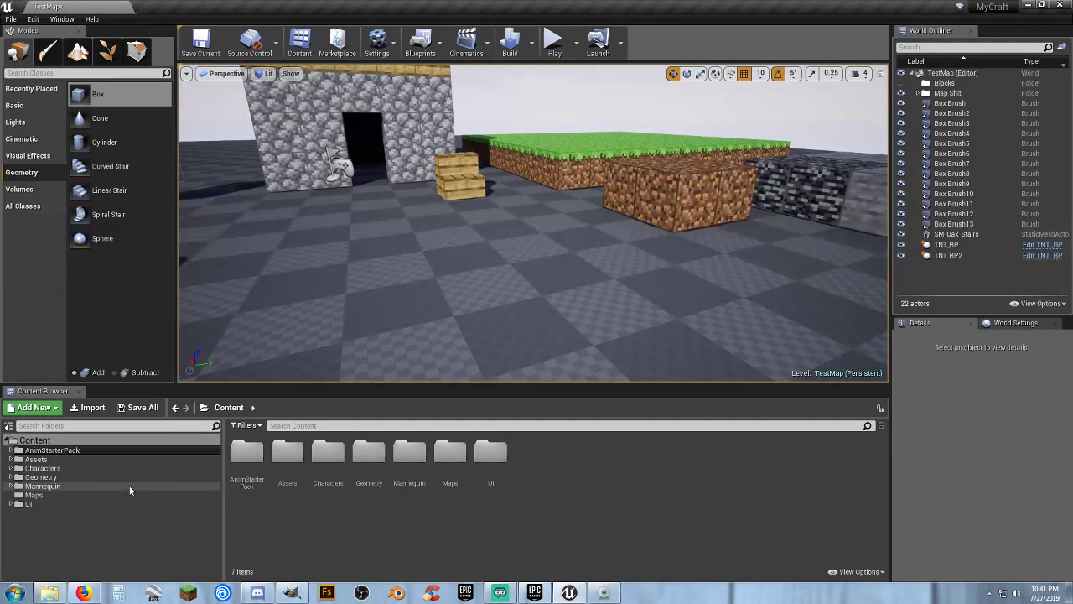
# Review the contents of the Audio, Mesh and Textures folders inside Assets, with the TNT blocks in view
pyautogui.click(11, 458)
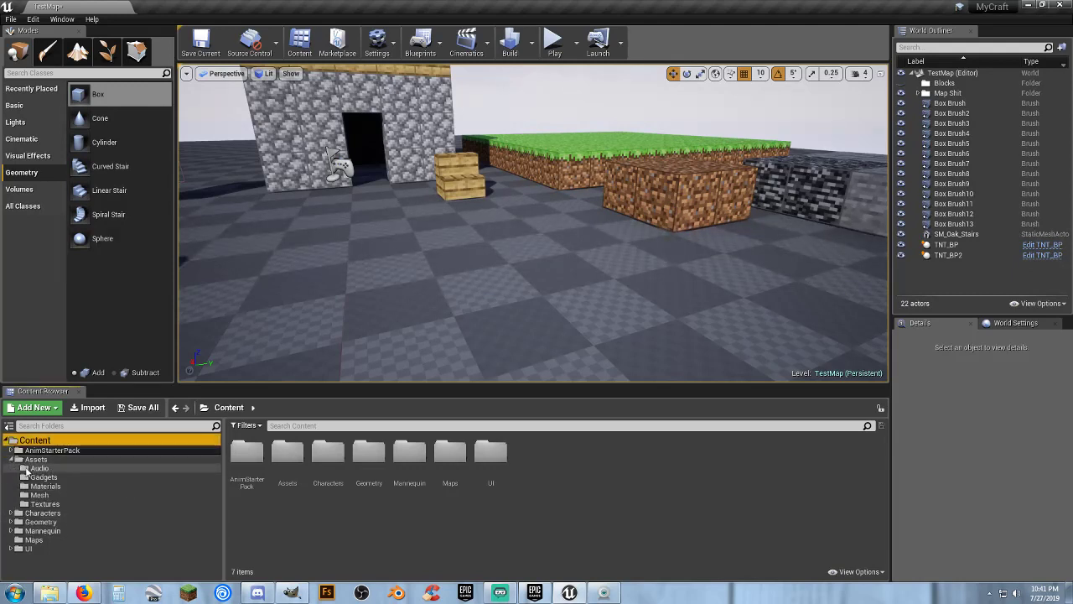
pyautogui.click(34, 467)
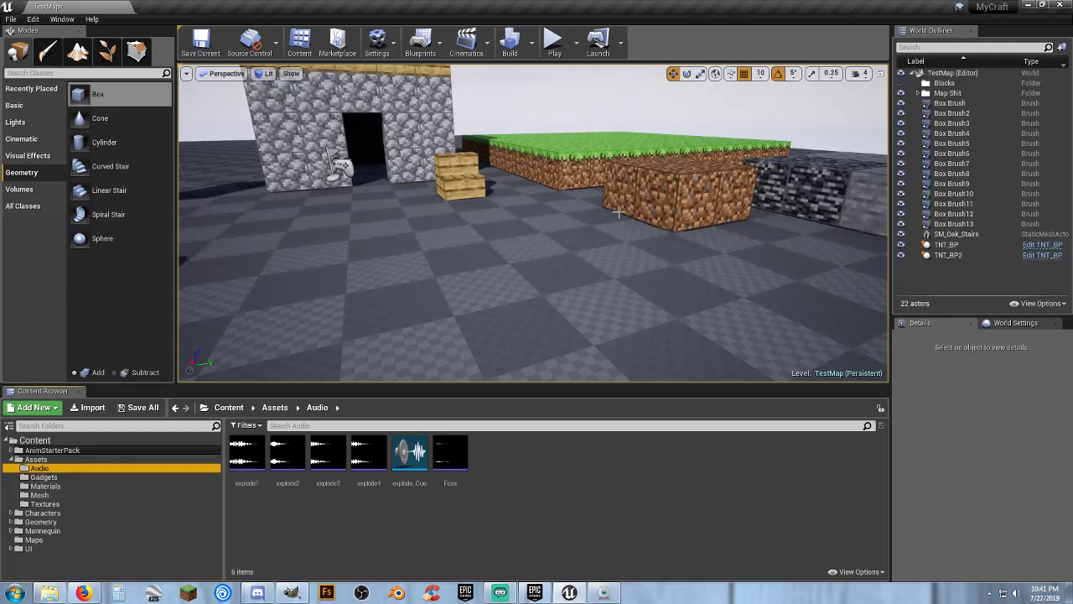
pyautogui.moveTo(613, 220); pyautogui.dragTo(696, 220, button='right')
pyautogui.moveTo(516, 277)
pyautogui.mouseDown(button='right')
pyautogui.moveTo(470, 277)
pyautogui.moveTo(516, 276)
pyautogui.mouseUp(button='right')
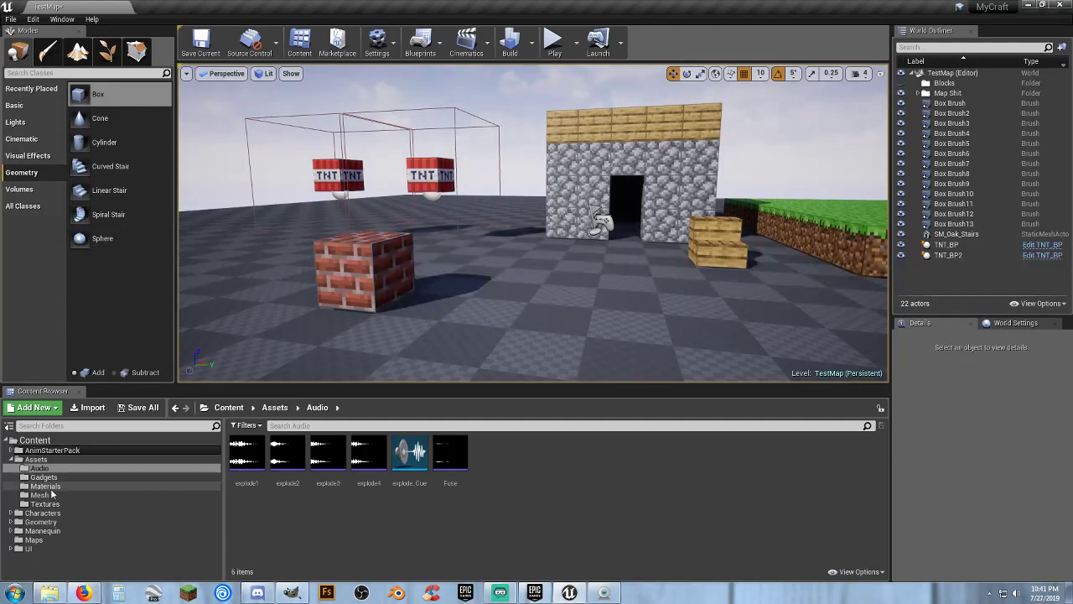
pyautogui.click(41, 494)
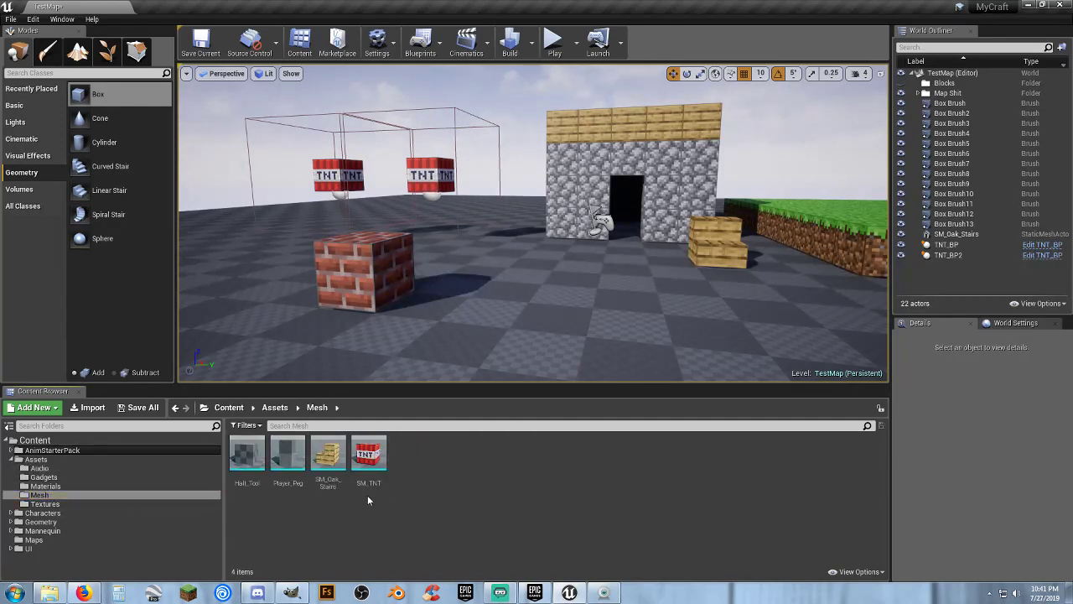
pyautogui.click(46, 503)
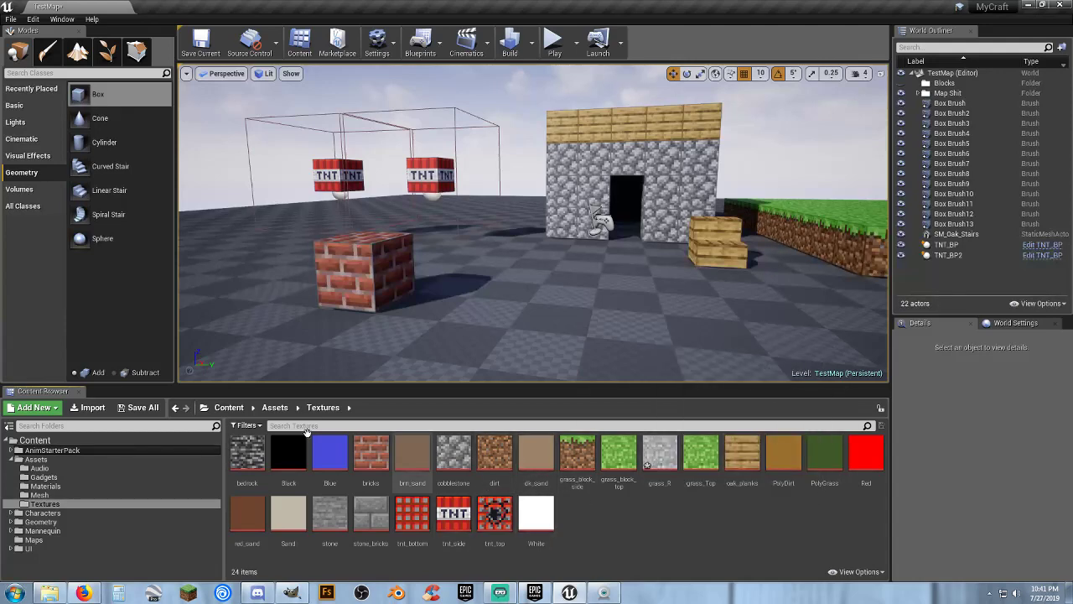
# Save all modified content: the grass_R texture, the TestMap level and TestMap_BuiltData
pyautogui.click(141, 408)
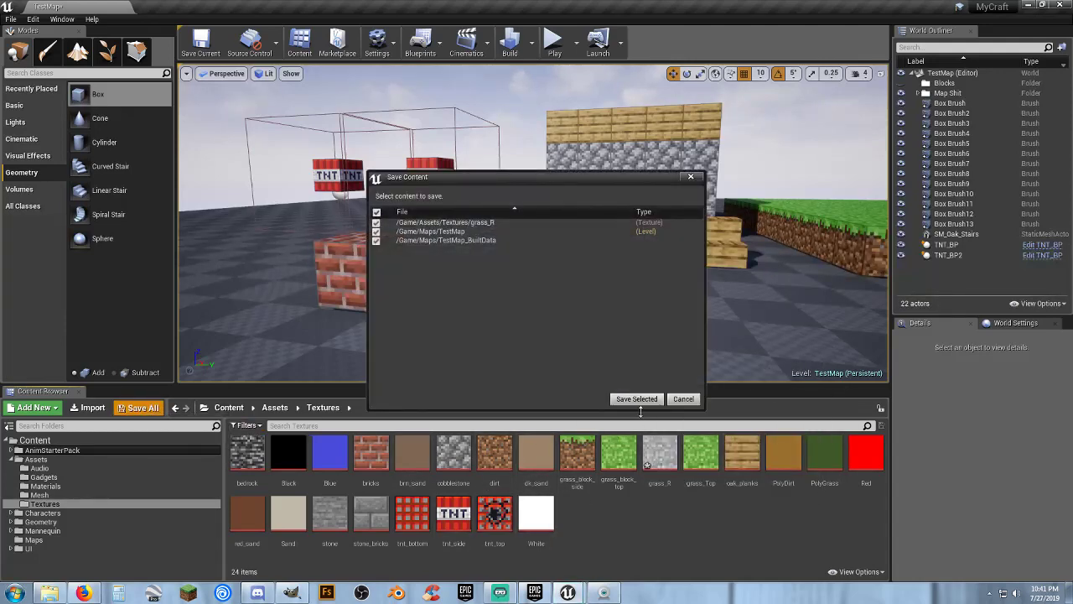
pyautogui.click(636, 399)
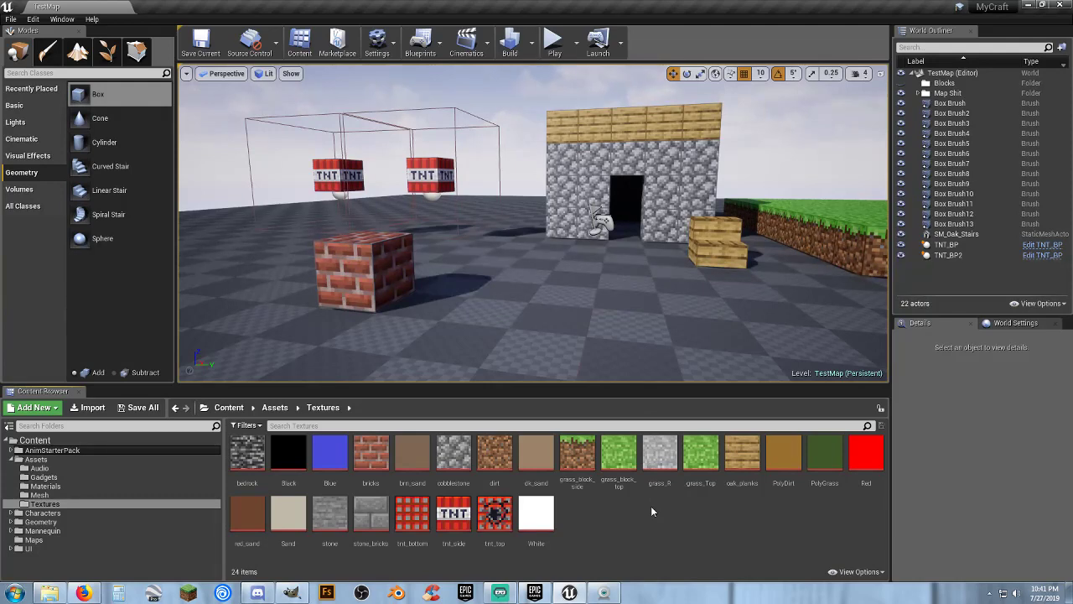
# Point out the oak_planks texture and show the contents of the Materials folder in Assets
pyautogui.moveTo(549, 317); pyautogui.dragTo(474, 310, button='right')
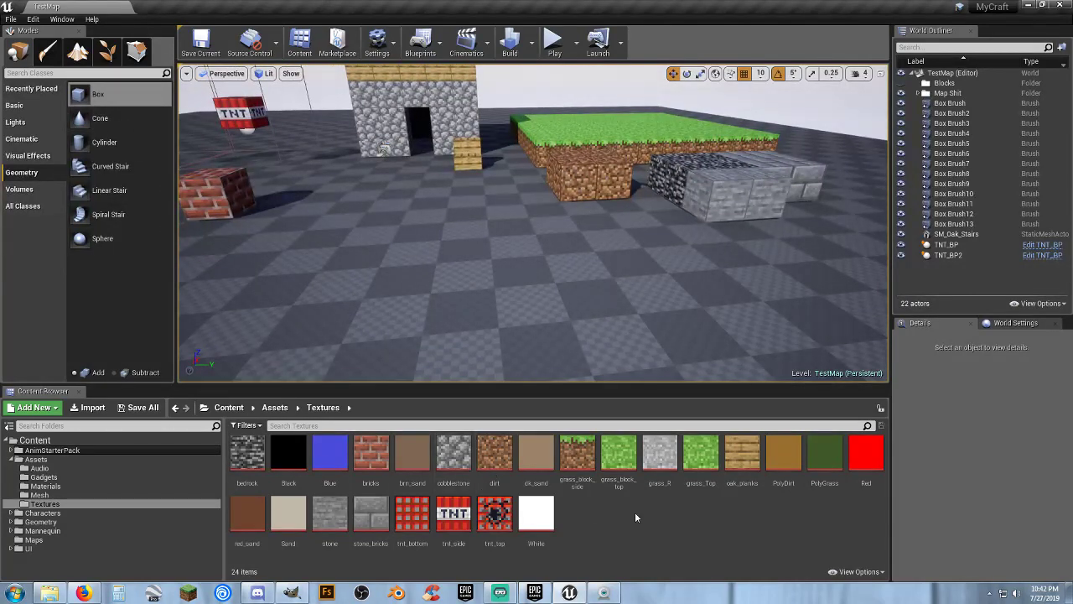
pyautogui.click(744, 457)
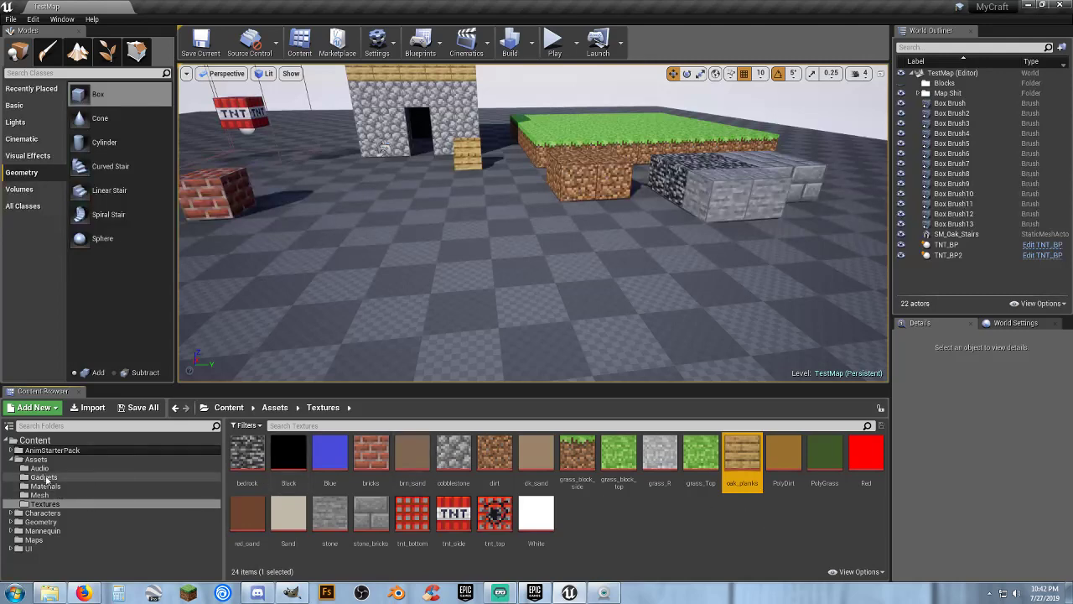
pyautogui.click(44, 486)
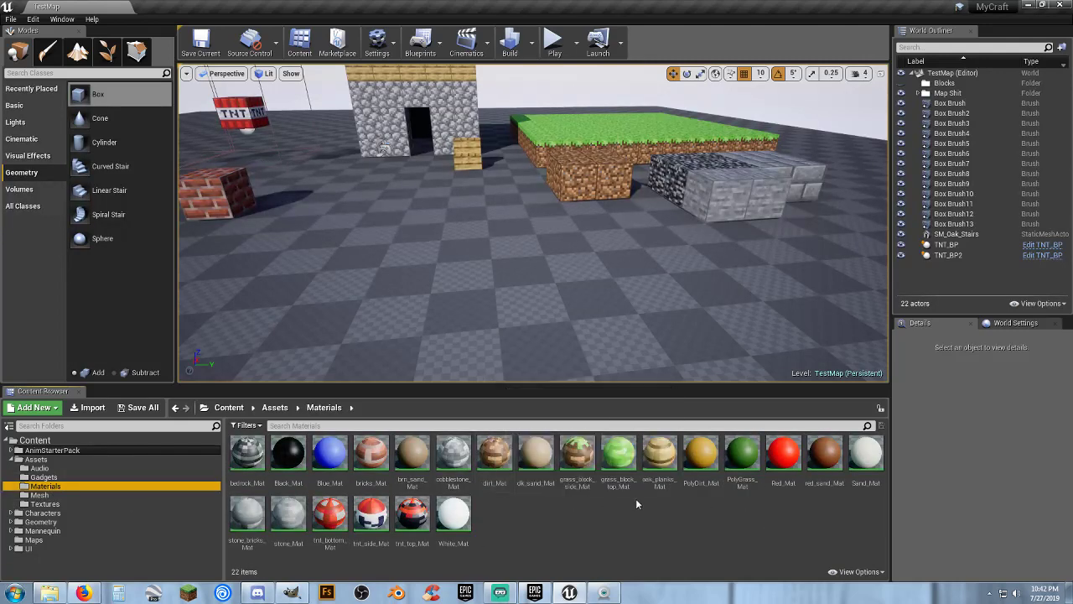
# Place a box brush with the oak_planks_Mat material on the open floor in front of the grass platform
pyautogui.click(659, 457)
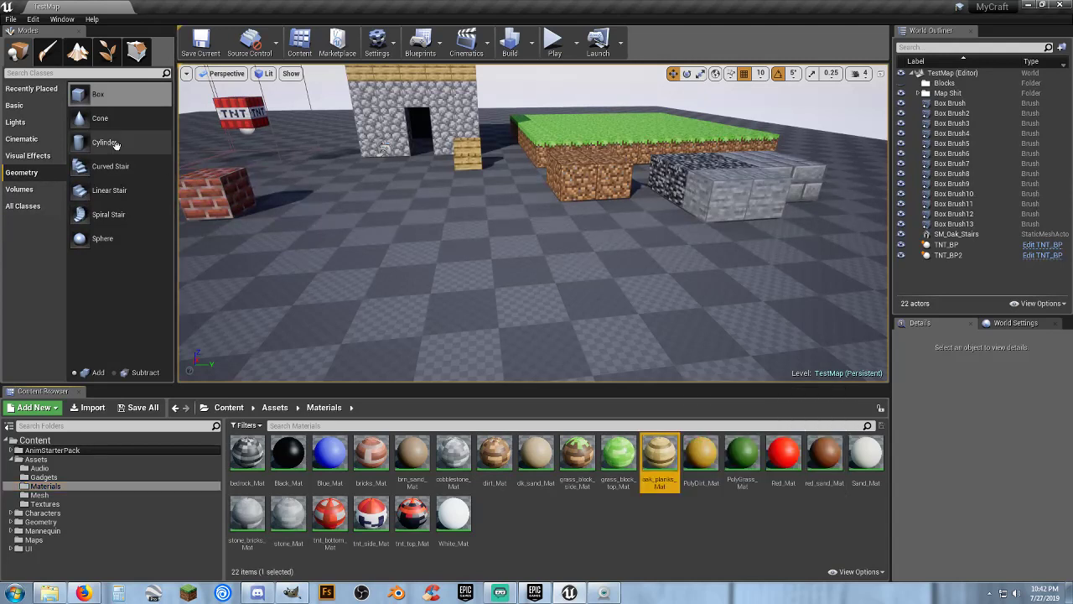
pyautogui.moveTo(93, 96)
pyautogui.mouseDown()
pyautogui.moveTo(551, 235)
pyautogui.moveTo(613, 279)
pyautogui.mouseUp()
pyautogui.press('f')
pyautogui.moveTo(613, 278); pyautogui.dragTo(605, 306, button='right')
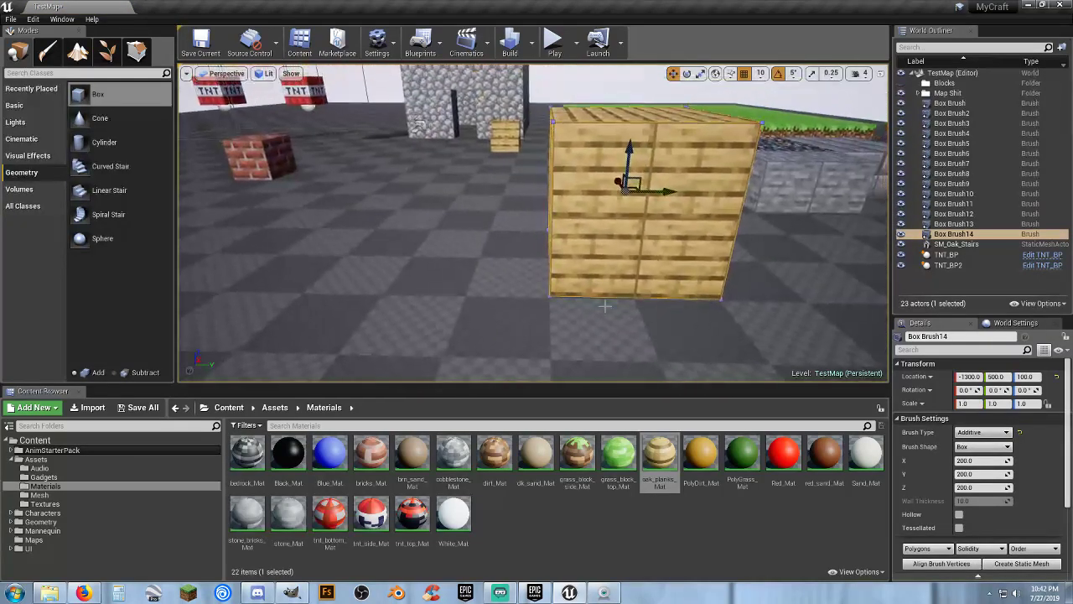
# Set the oak planks box brush's X, Y and Z size to 100 each and its Z location to 50
pyautogui.click(981, 461)
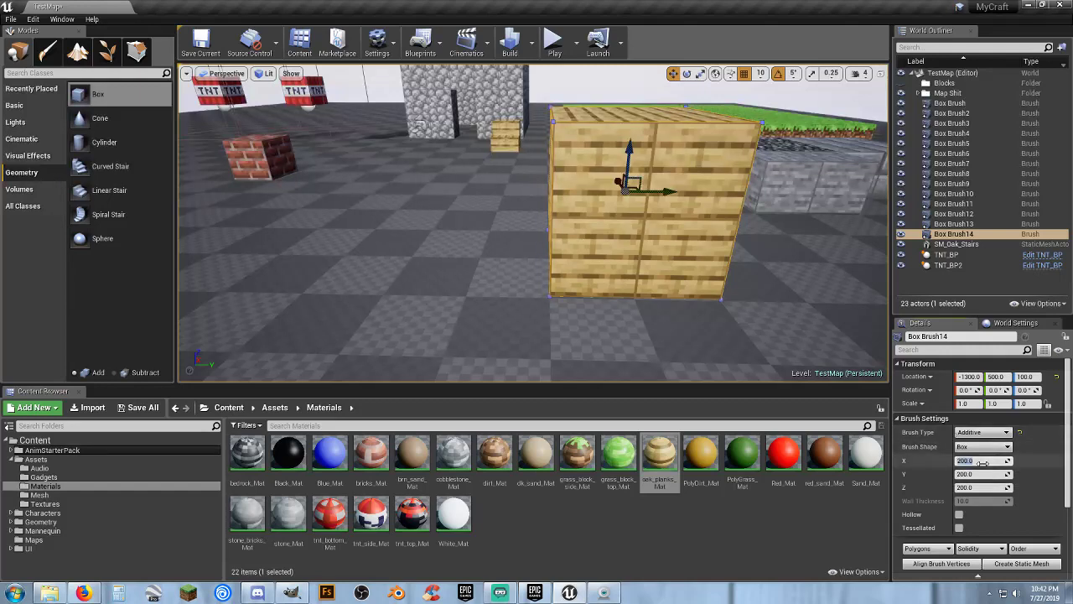
pyautogui.write('100')
pyautogui.press('Tab')
pyautogui.write('1')
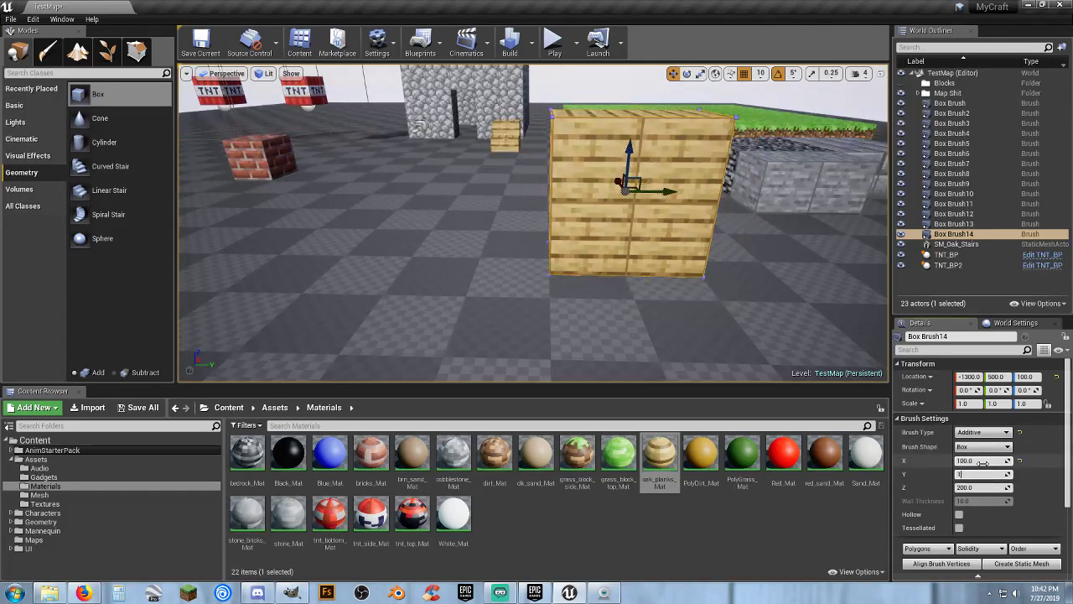
pyautogui.write('00')
pyautogui.press('Tab')
pyautogui.write('100')
pyautogui.press('Tab')
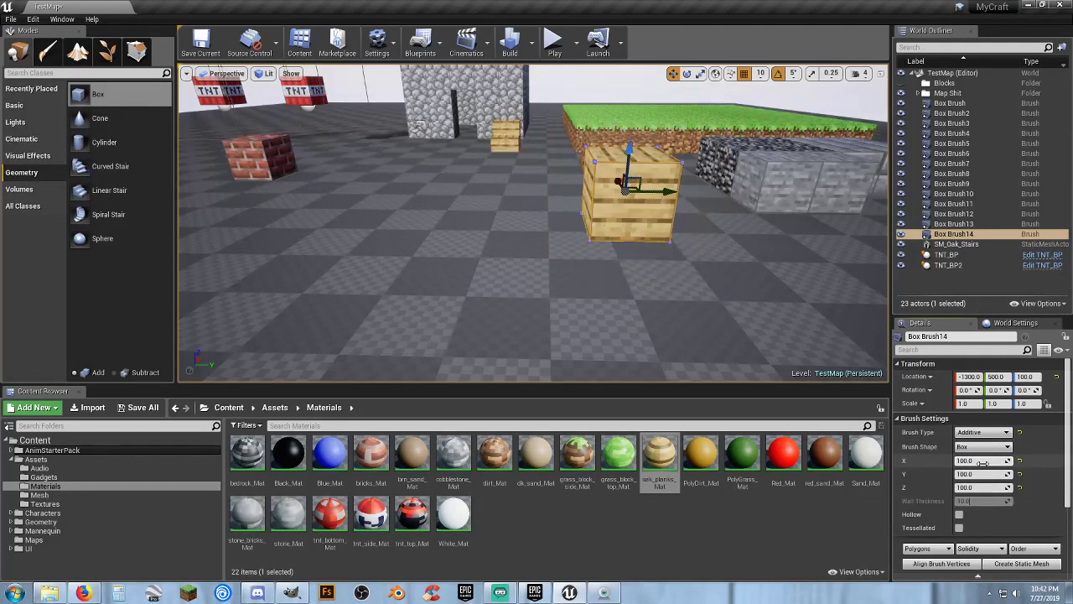
pyautogui.click(1037, 377)
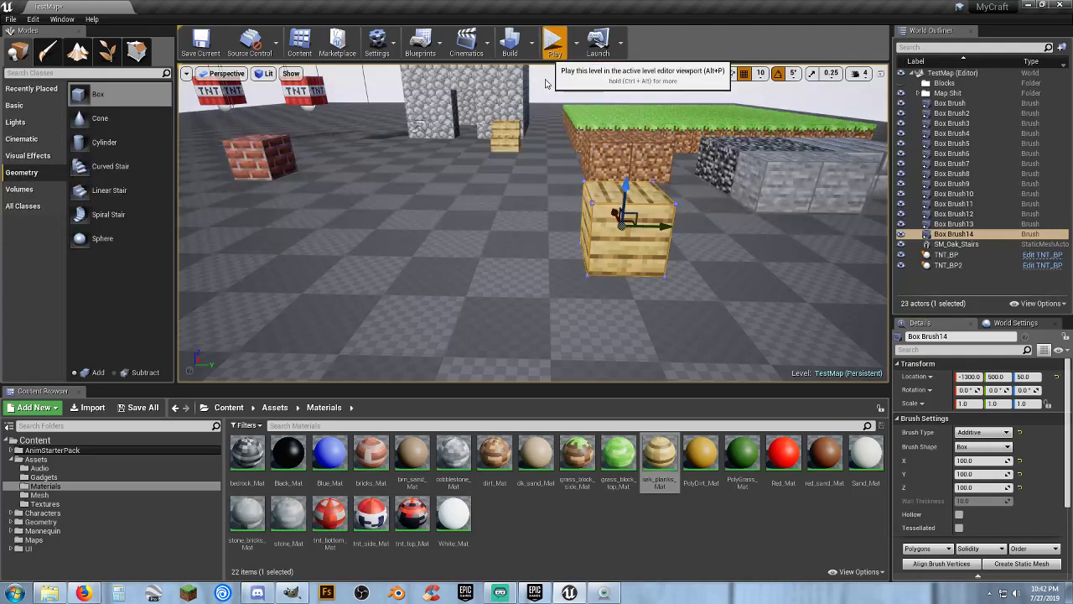
# Play-test the level by running to the oak planks box, jumping onto it and running back off, then end the session
pyautogui.click(554, 42)
pyautogui.press('w')
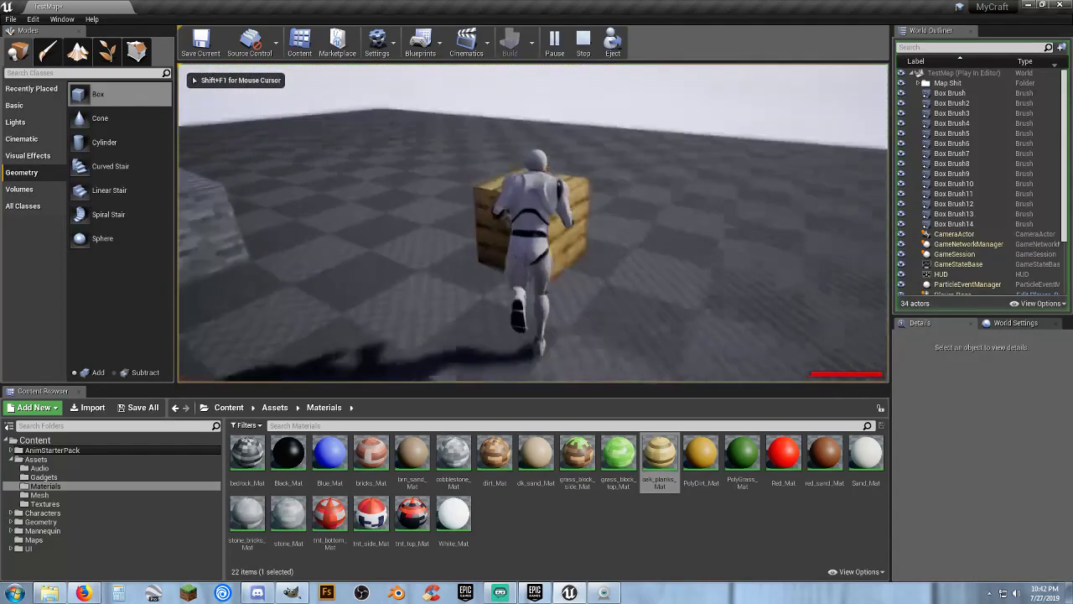
pyautogui.press('w')
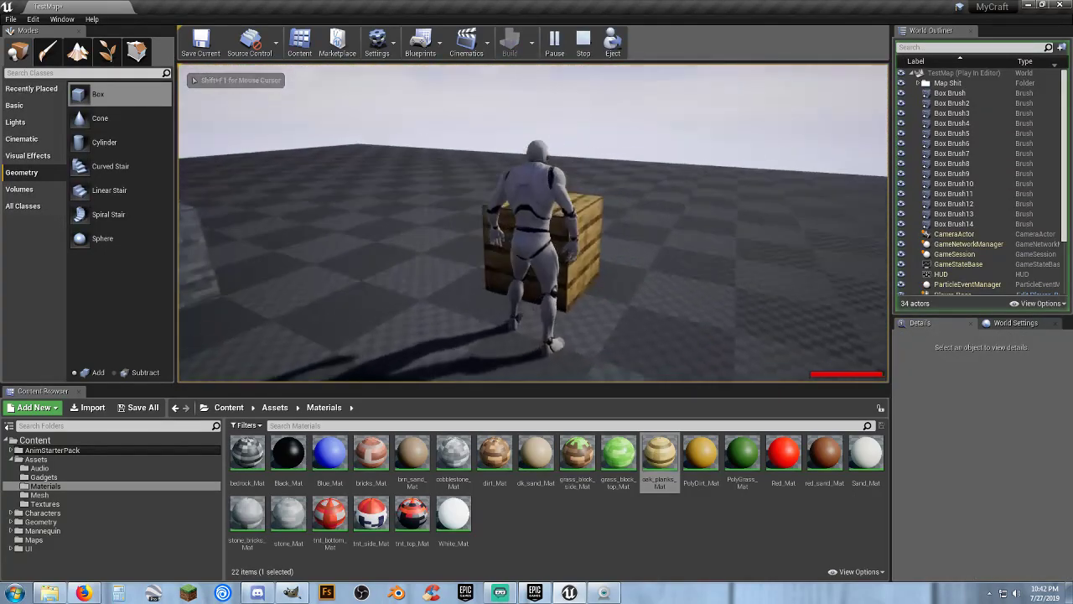
pyautogui.press('space')
pyautogui.press('space')
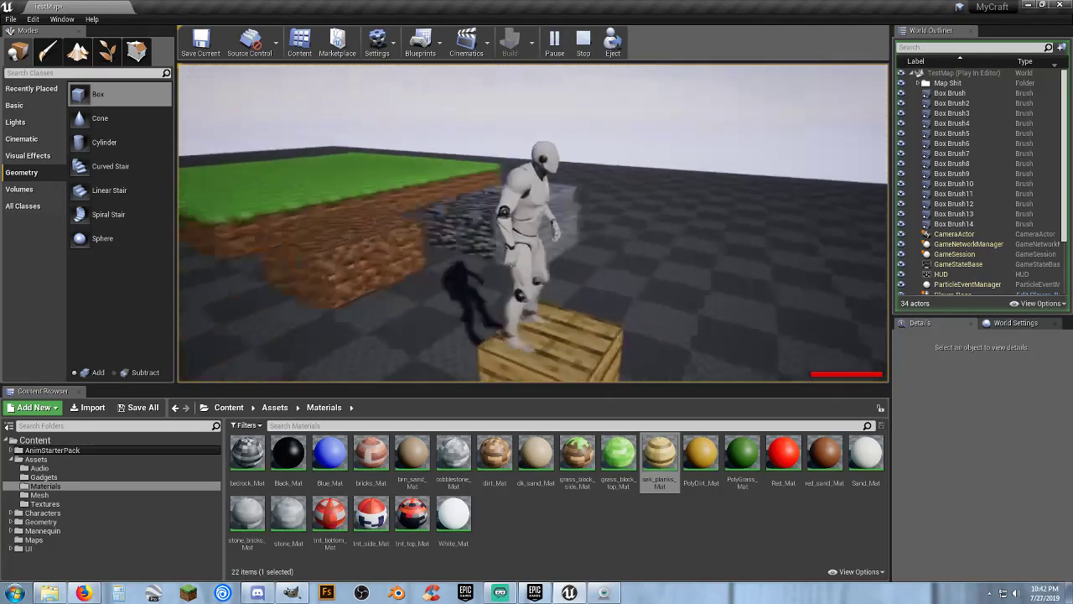
pyautogui.press('s')
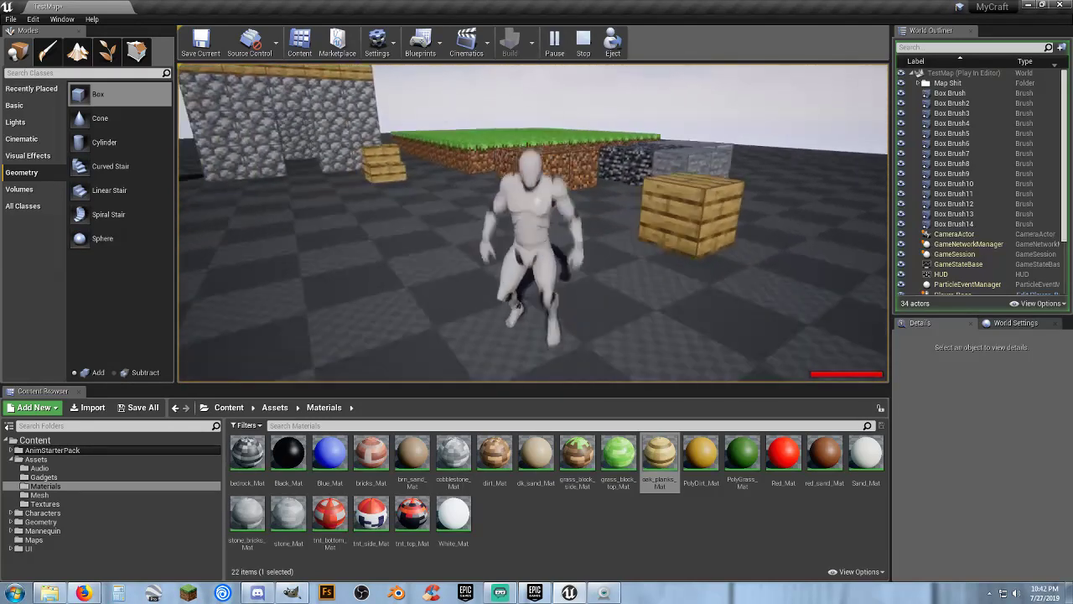
pyautogui.press('Escape')
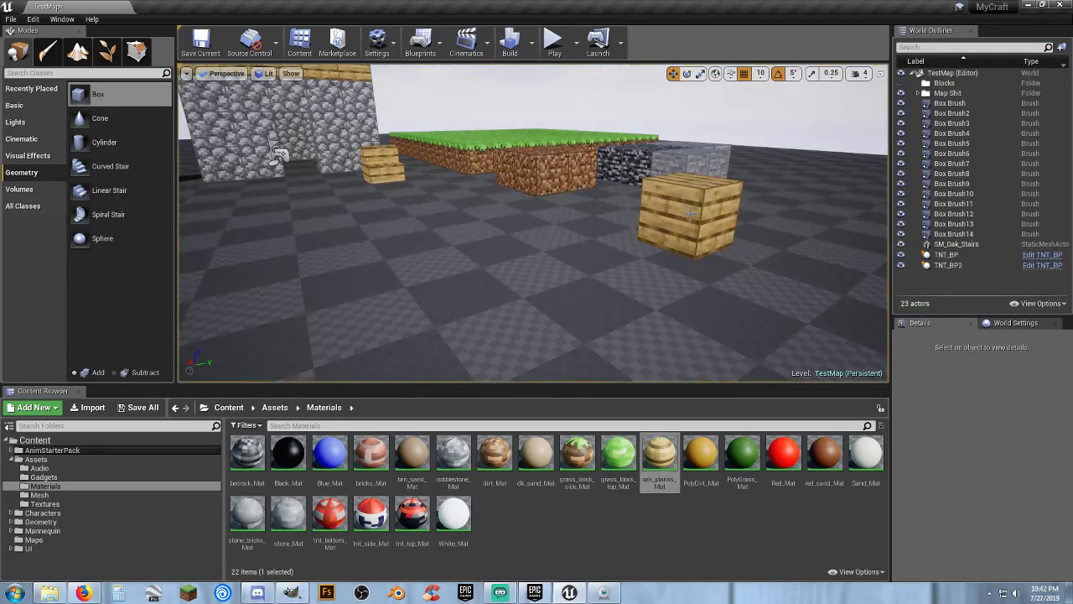
# Rename the oak planks box brush as Block_Oak_Planks
pyautogui.click(690, 215)
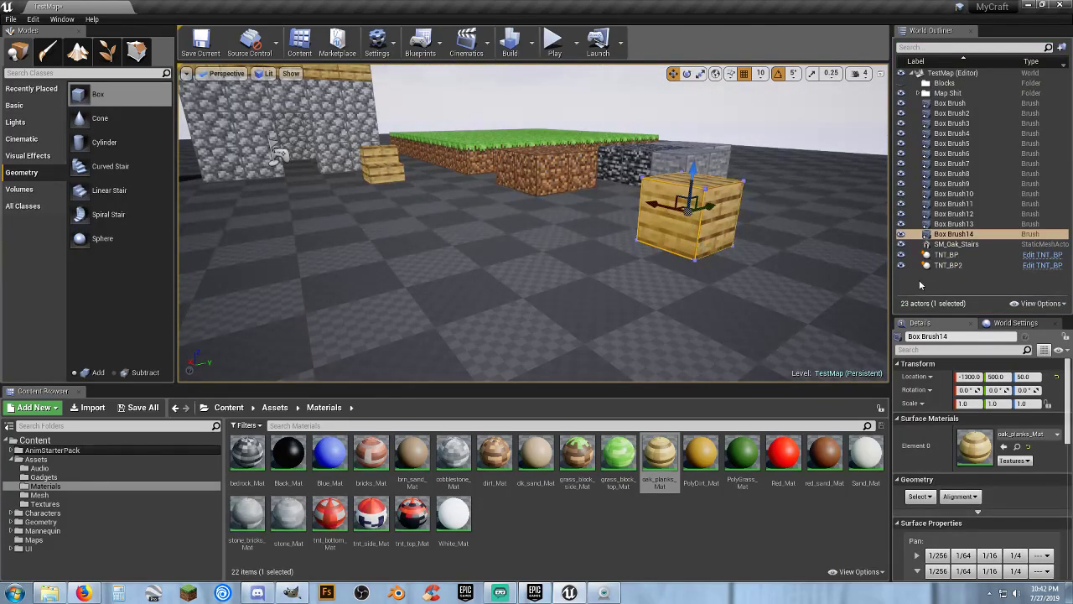
pyautogui.click(950, 235)
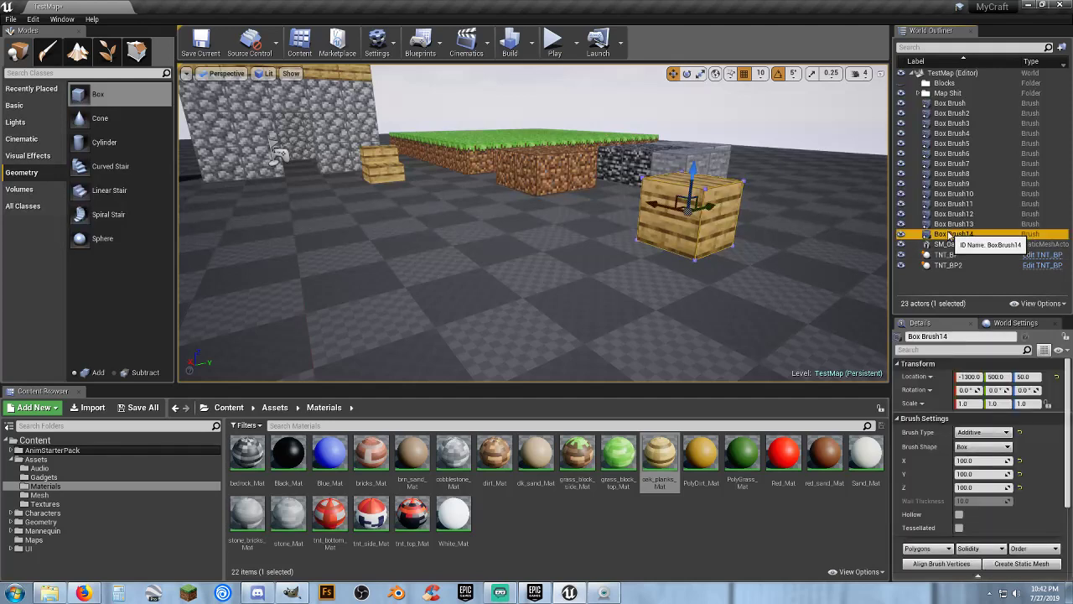
pyautogui.click(949, 234)
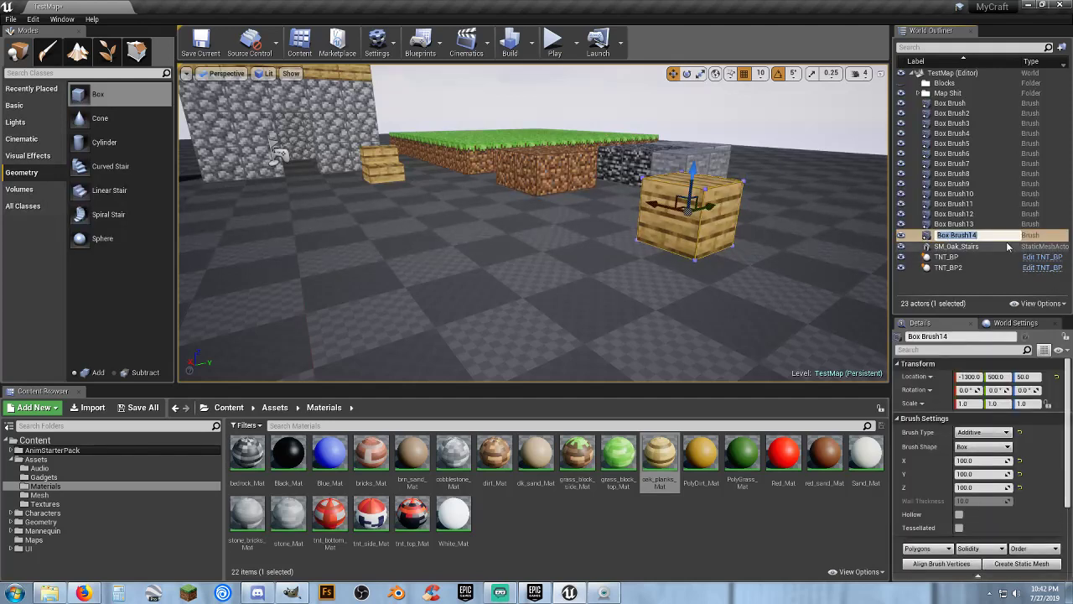
pyautogui.write('Block_Oak_Planks')
pyautogui.press('Return')
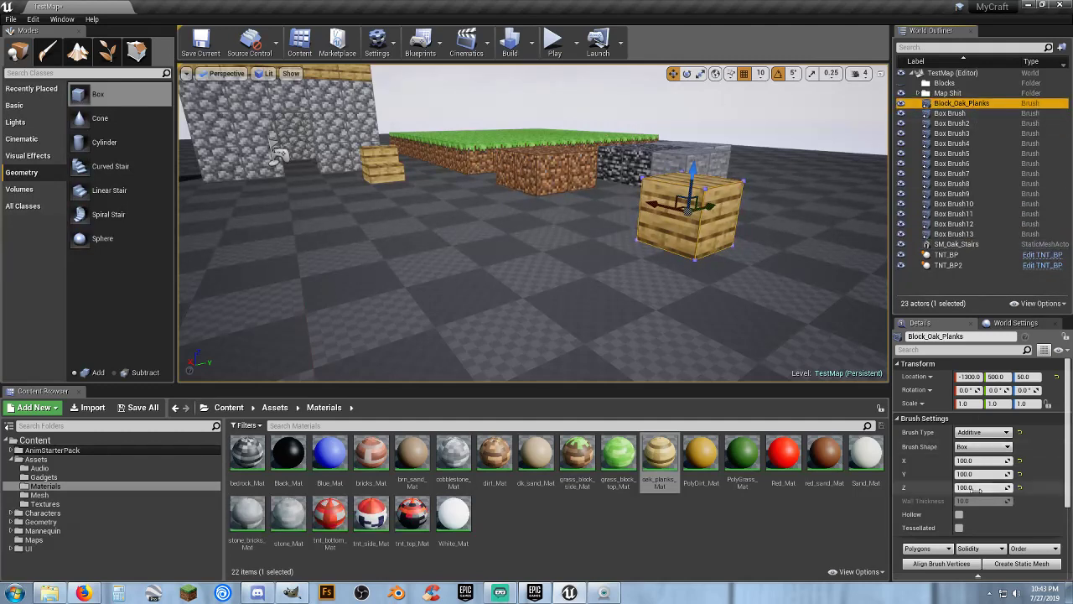
# Convert the Block_Oak_Planks brush to a static mesh named SM_Block_Oak_Planks in the Assets/Mesh folder
pyautogui.click(997, 567)
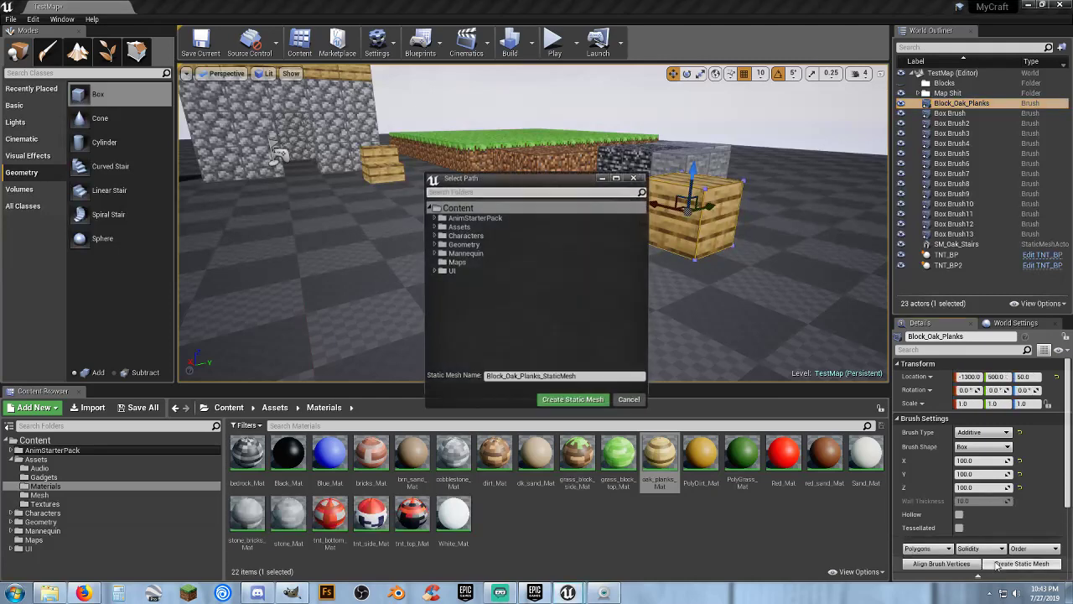
pyautogui.click(434, 227)
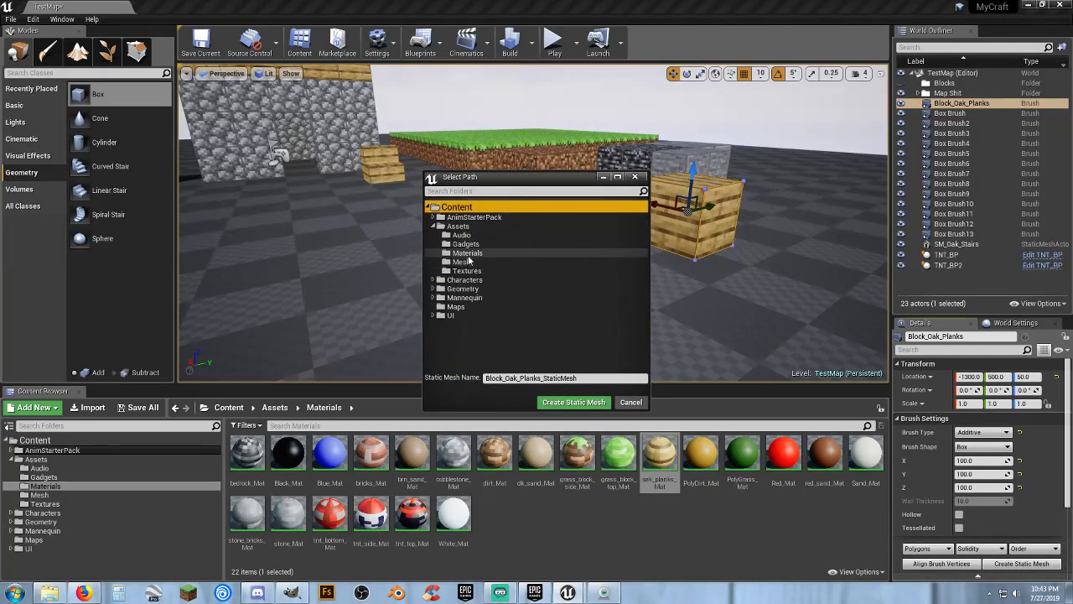
pyautogui.click(463, 262)
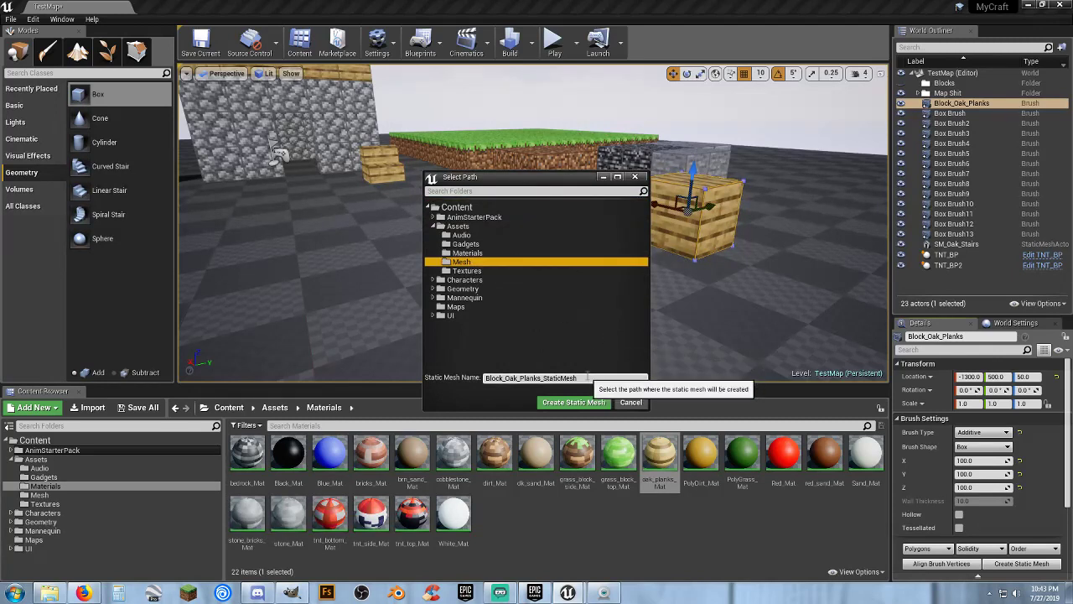
pyautogui.moveTo(588, 378); pyautogui.dragTo(544, 378)
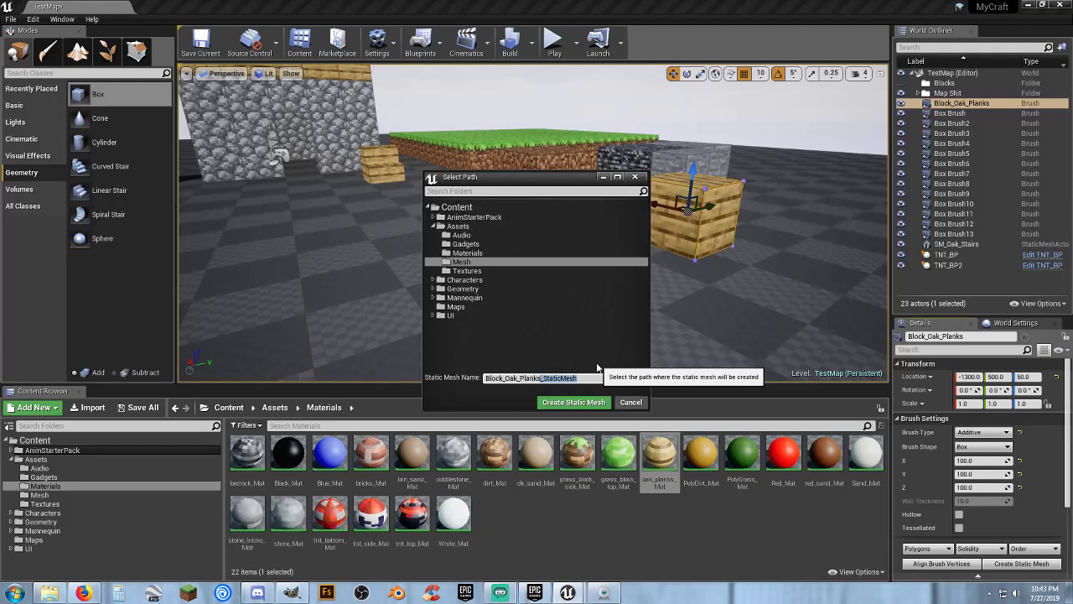
pyautogui.press('BackSpace')
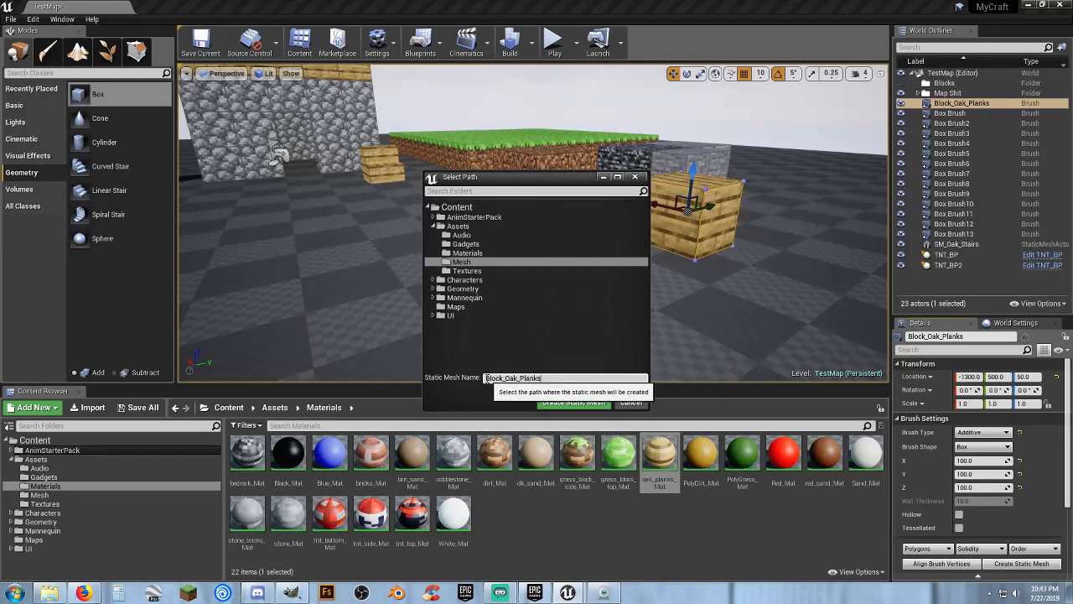
pyautogui.press('Home')
pyautogui.write('SM_')
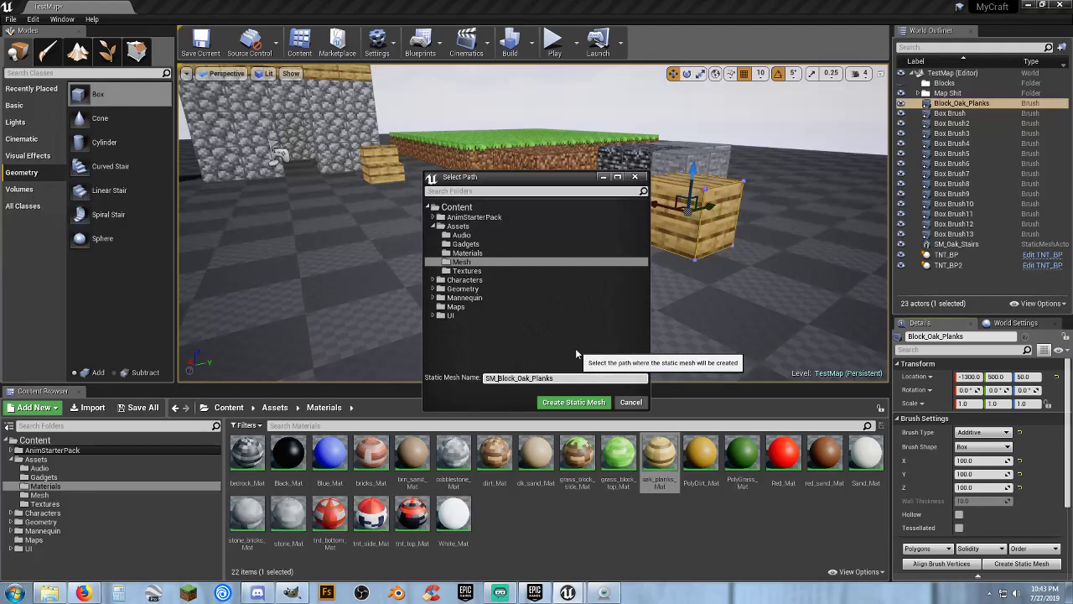
pyautogui.click(570, 404)
# Open the SM_Block_Oak_Planks mesh from Assets/Mesh and add a box simplified collision to it
pyautogui.click(33, 496)
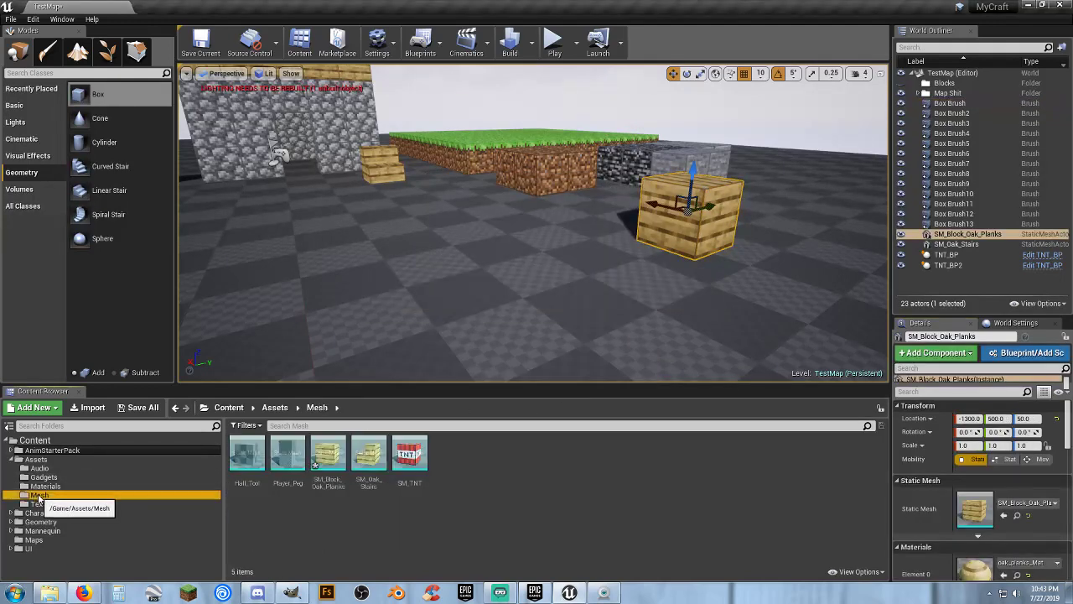
pyautogui.doubleClick(337, 488)
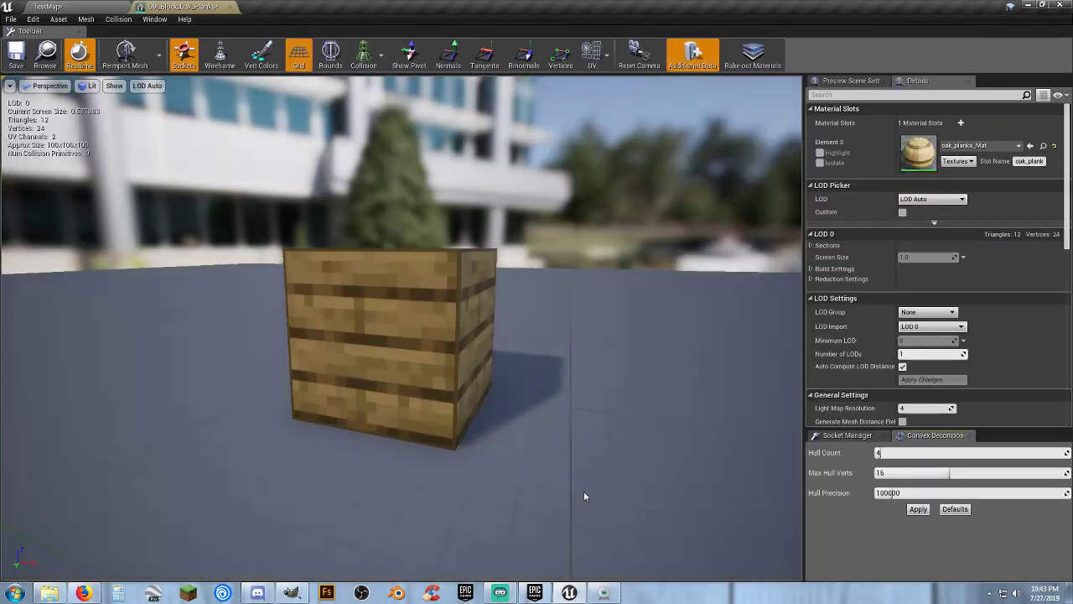
pyautogui.click(131, 20)
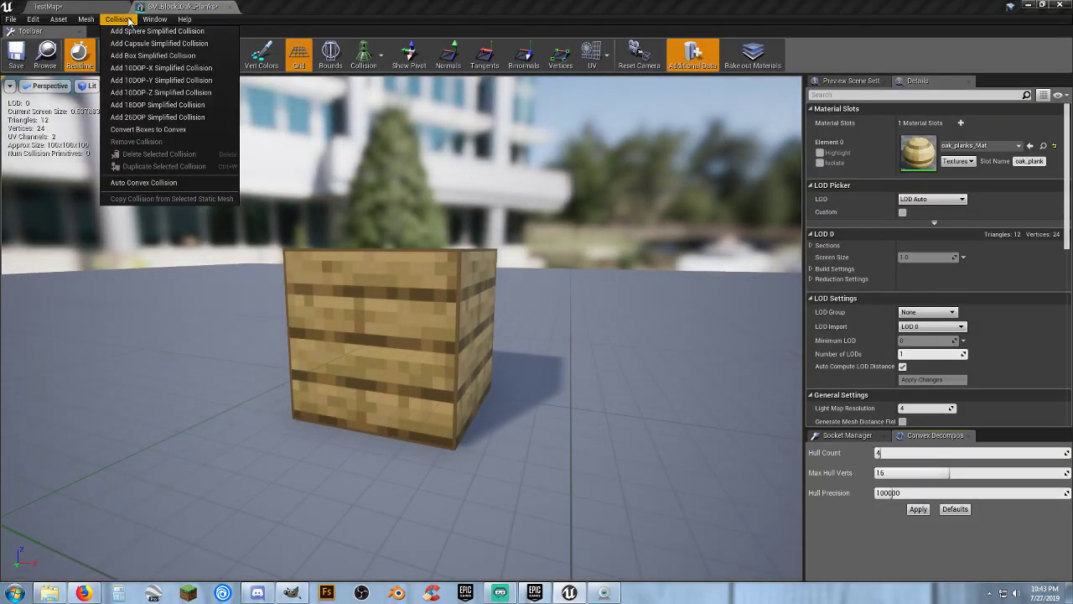
pyautogui.click(150, 57)
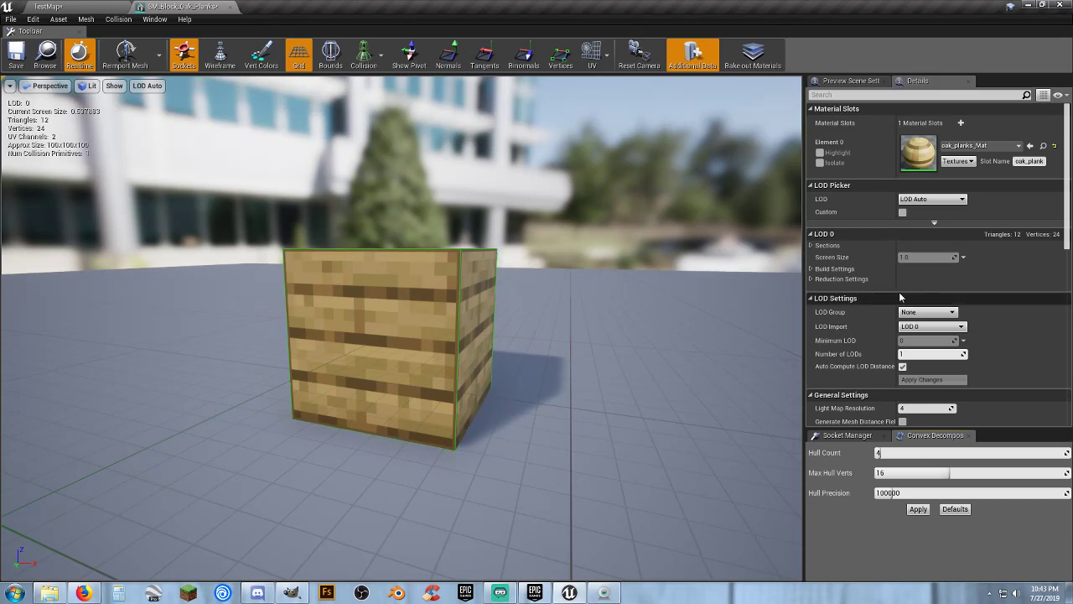
# Set the mesh's light map resolution to 128 and light map coordinate index to 1, then save the asset and close its editor
pyautogui.scroll(-3, 850, 299)
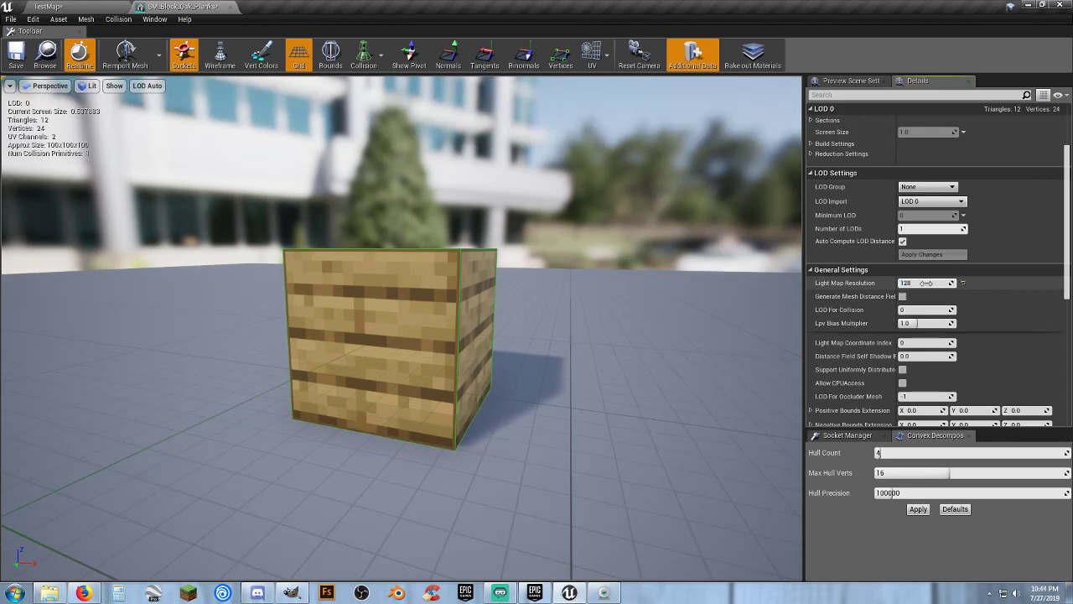
pyautogui.click(915, 344)
pyautogui.write('1')
pyautogui.press('Tab')
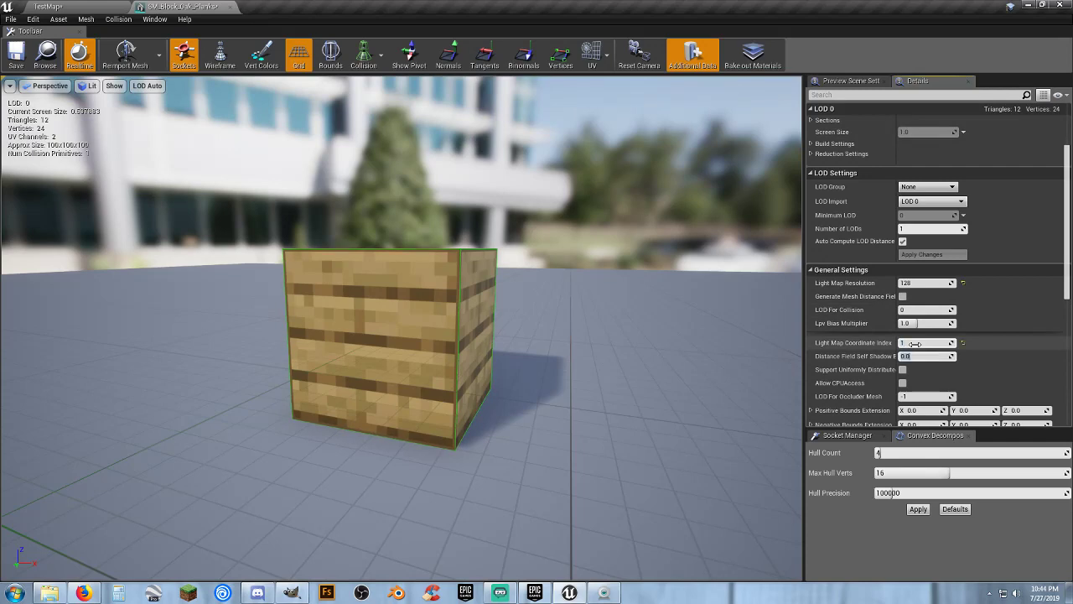
pyautogui.click(16, 54)
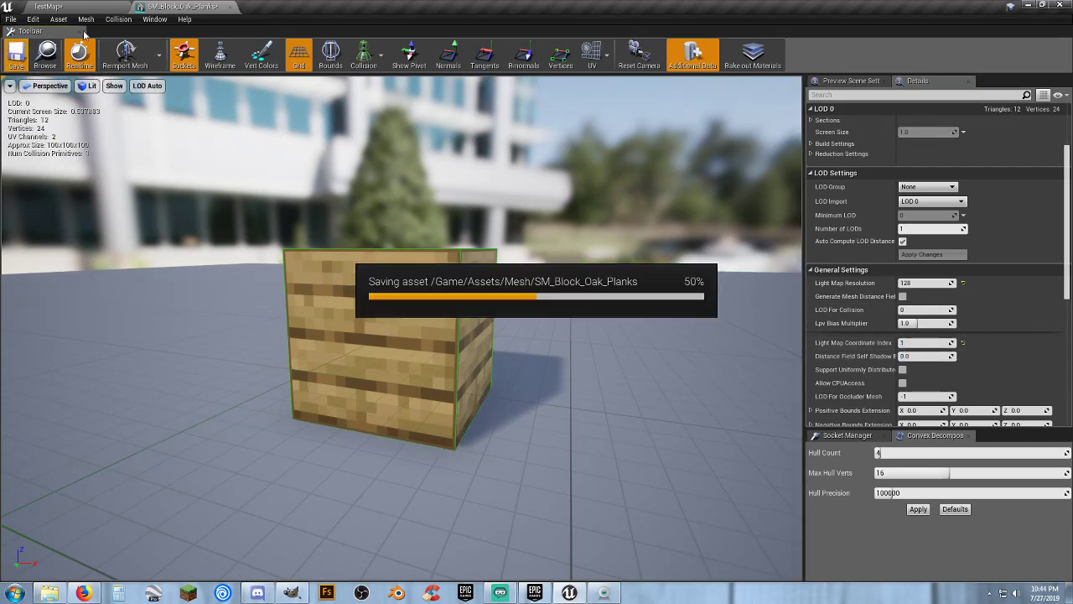
pyautogui.click(230, 7)
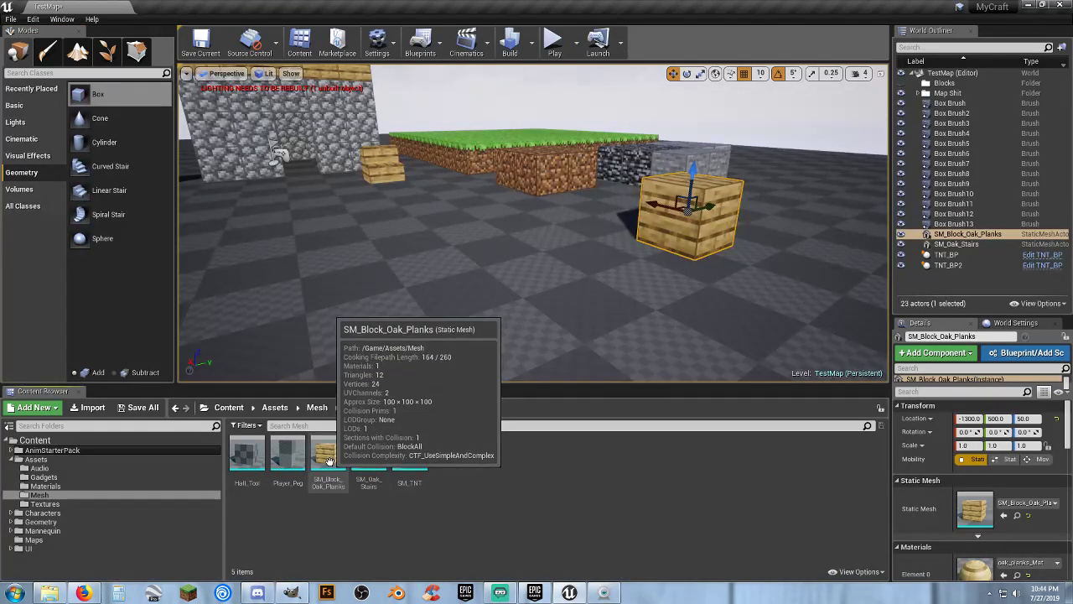
# Place a second SM_Block_Oak_Planks block on the floor near the first and set its Z location to 50
pyautogui.moveTo(327, 457); pyautogui.dragTo(578, 265)
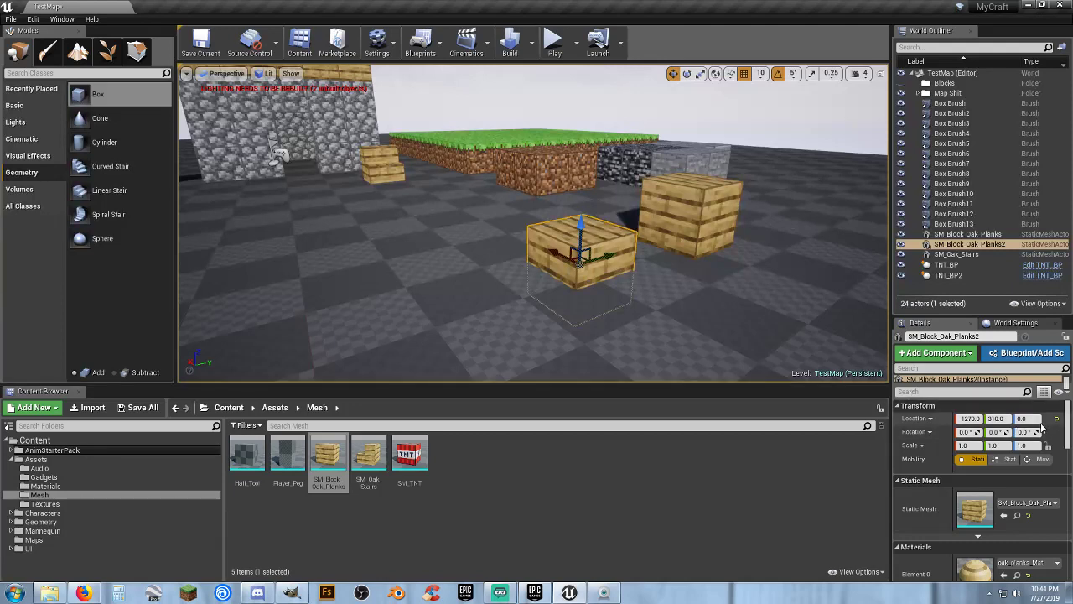
pyautogui.write('50')
pyautogui.press('Return')
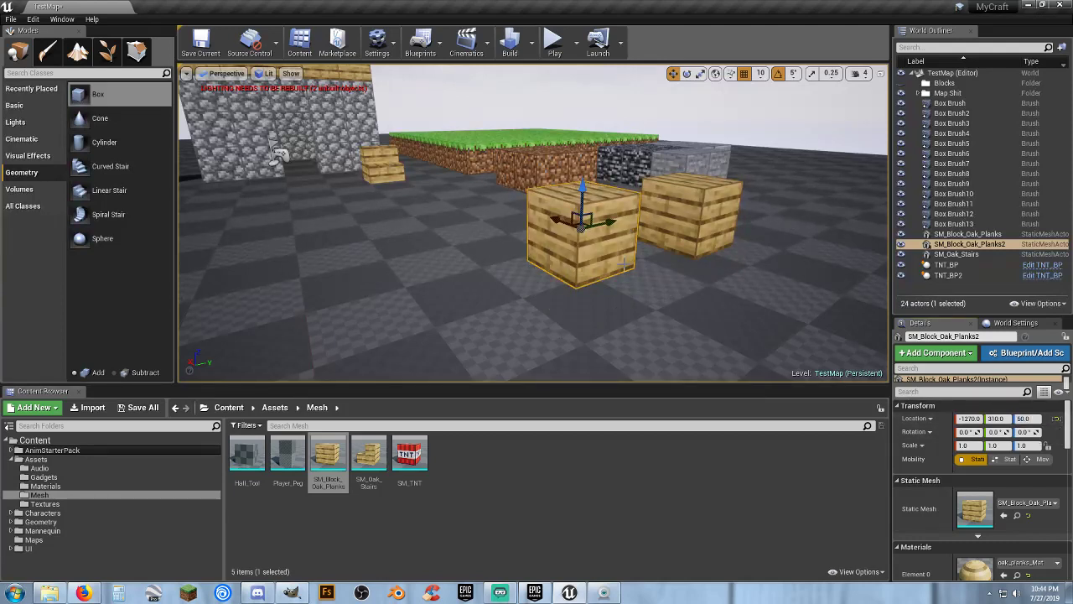
# Move the second oak planks block flush against the first one, to X -1300 and Y 400
pyautogui.press('d')
pyautogui.moveTo(620, 271); pyautogui.dragTo(595, 277, button='right')
pyautogui.press('a')
pyautogui.press('d')
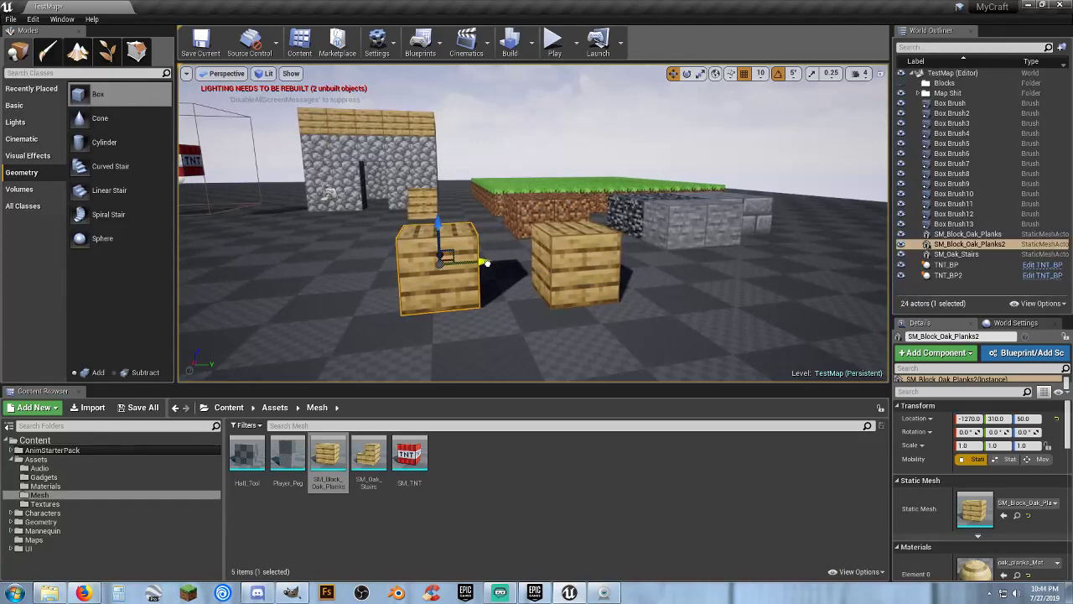
pyautogui.moveTo(488, 261); pyautogui.dragTo(545, 263)
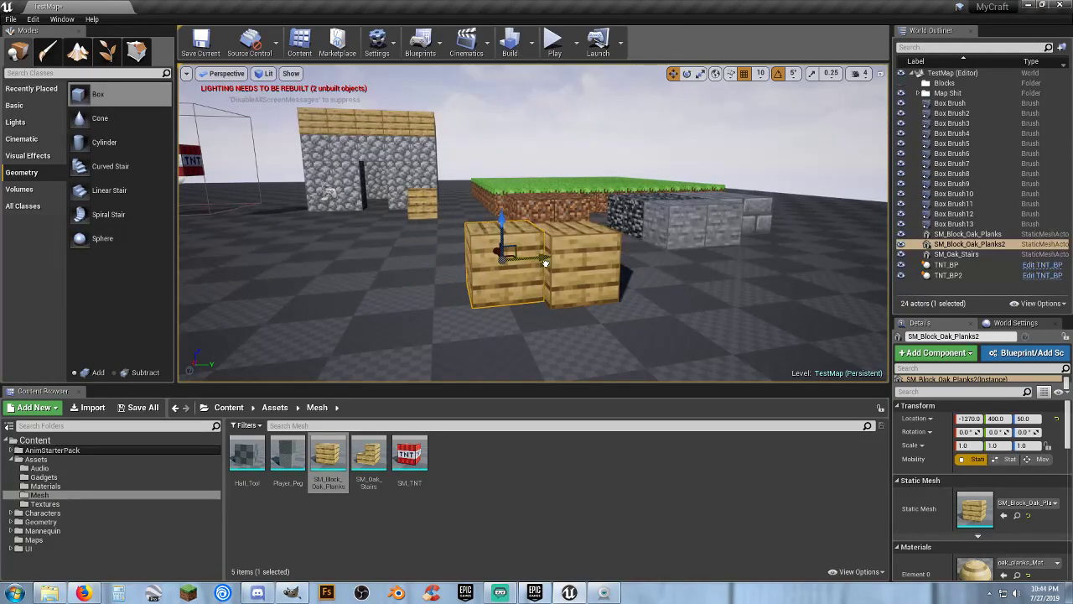
pyautogui.moveTo(533, 306); pyautogui.dragTo(434, 318, button='right')
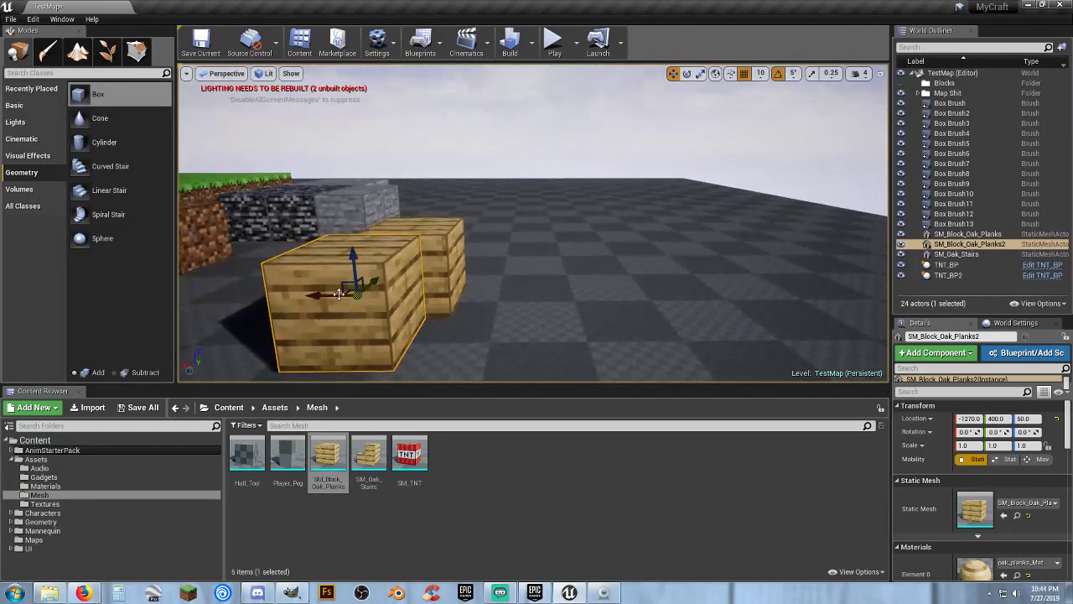
pyautogui.moveTo(317, 295); pyautogui.dragTo(346, 294)
pyautogui.moveTo(488, 309); pyautogui.dragTo(476, 292, button='right')
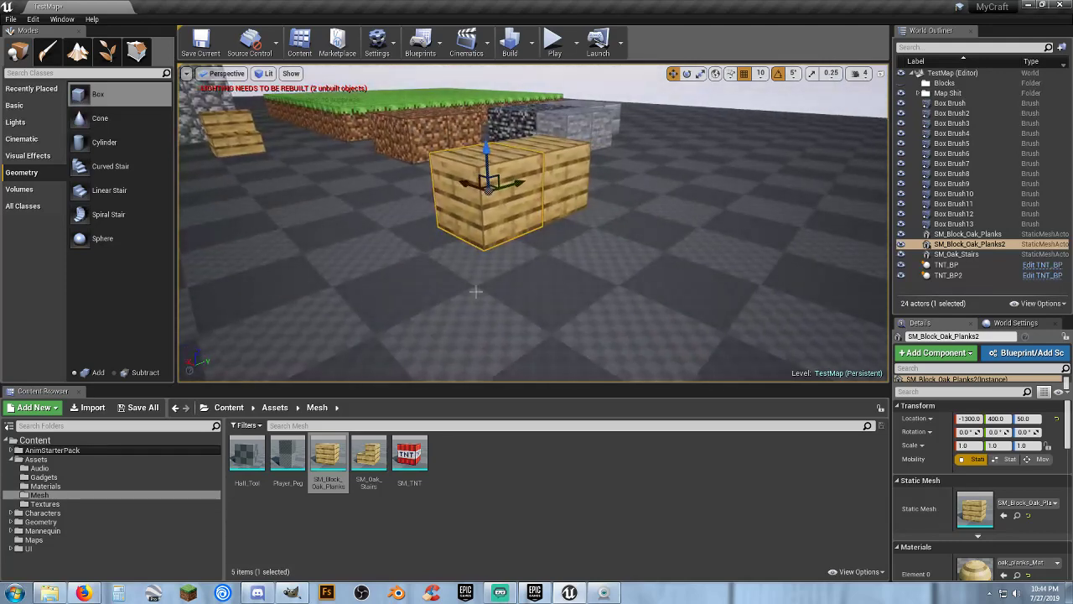
# Move the second oak planks block to X -1350, Y 350 and place the first block flush beside it at X -1350, Y 450
pyautogui.moveTo(465, 183); pyautogui.dragTo(516, 206)
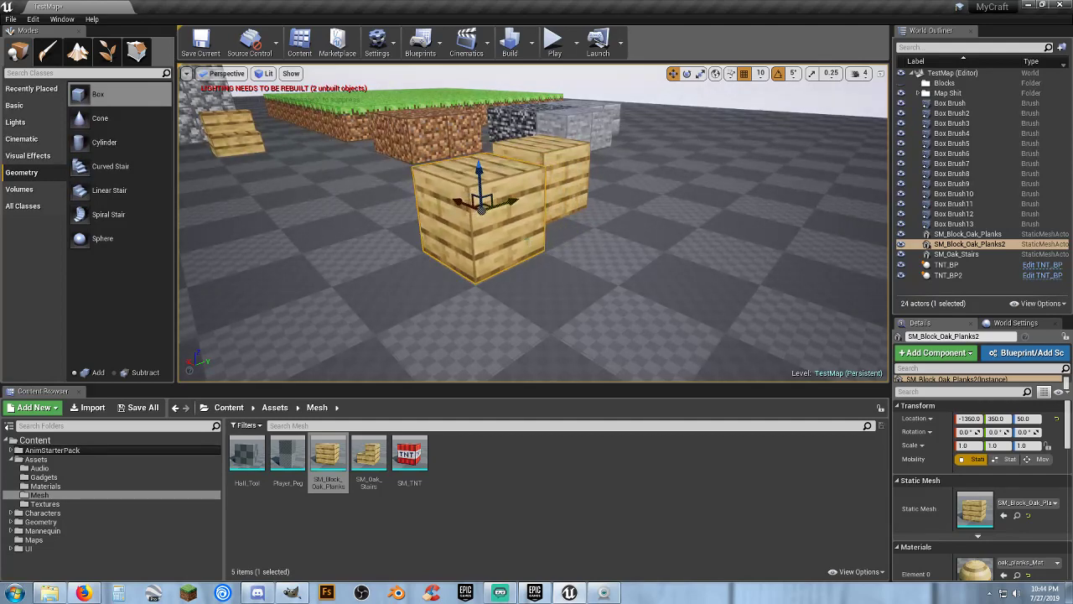
pyautogui.moveTo(516, 206); pyautogui.dragTo(535, 265, button='right')
pyautogui.click(535, 265)
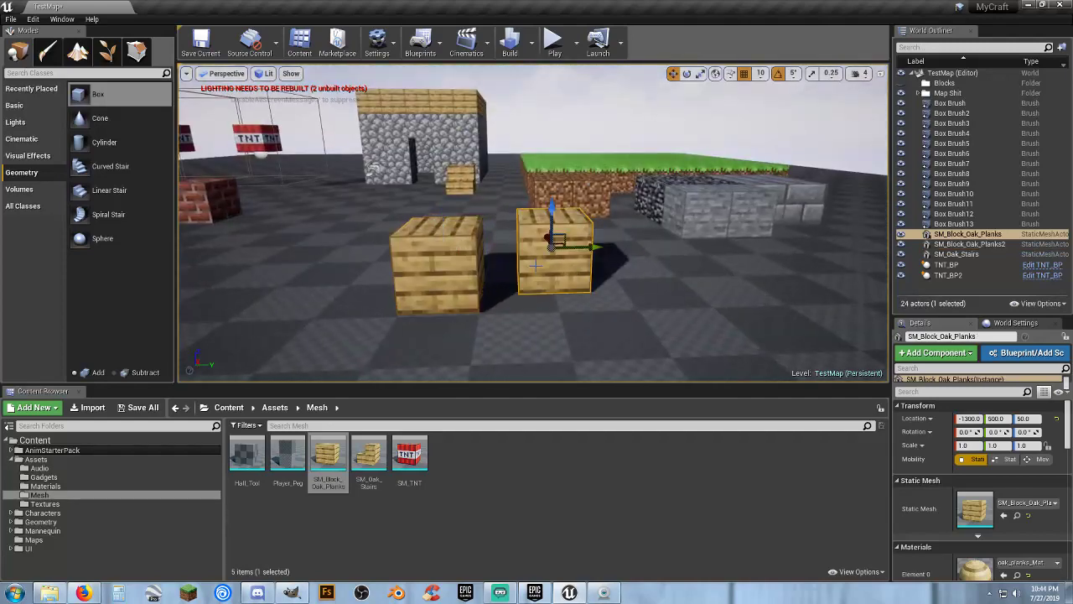
pyautogui.moveTo(545, 241); pyautogui.dragTo(560, 258)
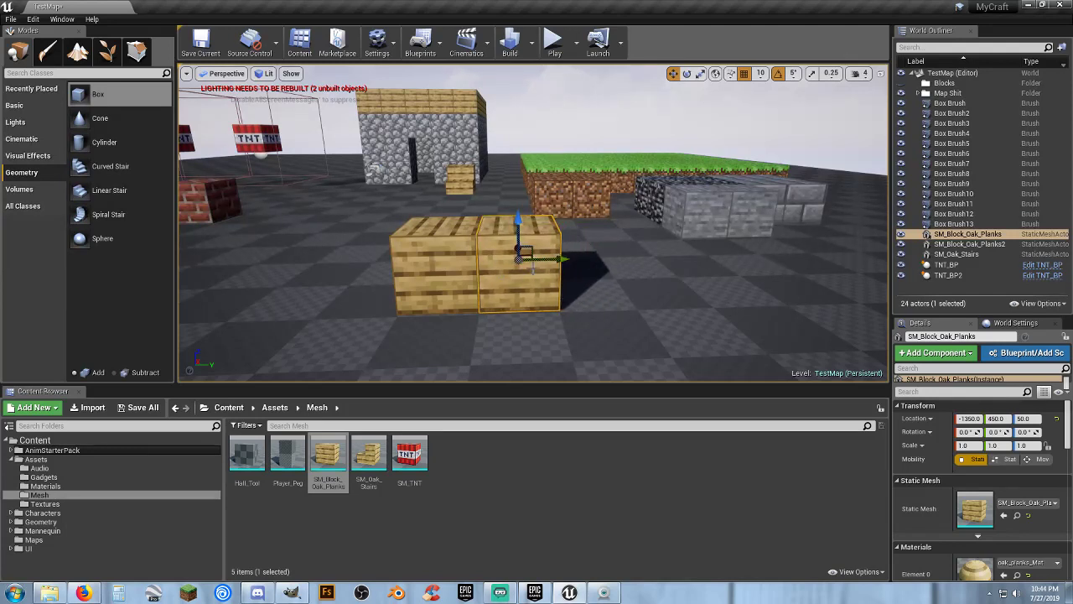
# Duplicate the first oak planks block and stack the copy directly on top of it at Z 150
pyautogui.press('a')
pyautogui.moveTo(488, 305); pyautogui.dragTo(564, 316, button='right')
pyautogui.press('a')
pyautogui.press('s')
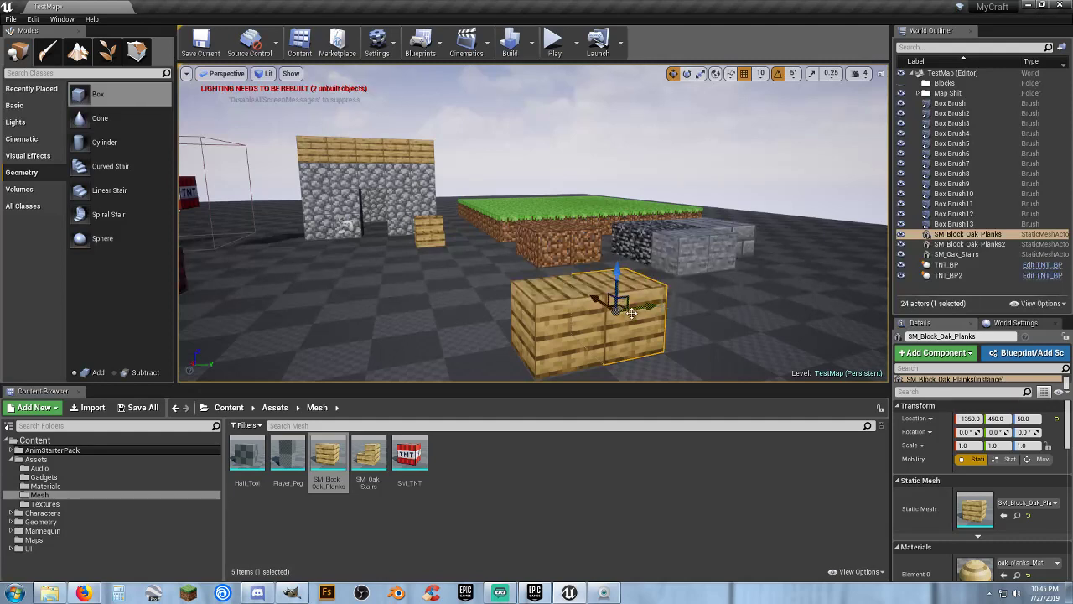
pyautogui.hotkey('ctrl', 'w')
pyautogui.moveTo(617, 270); pyautogui.dragTo(615, 204)
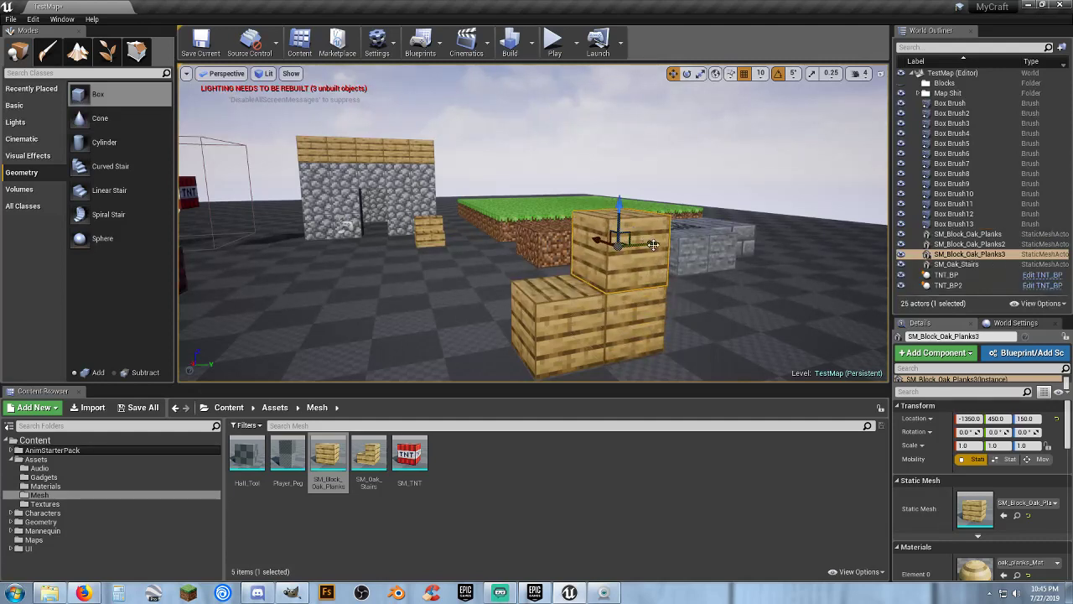
pyautogui.moveTo(653, 246)
pyautogui.mouseDown()
pyautogui.moveTo(620, 250)
pyautogui.moveTo(652, 245)
pyautogui.mouseUp()
# Move the oak stairs from beside the cobblestone house toward the planks blocks, to X -1110
pyautogui.press('d')
pyautogui.moveTo(697, 292); pyautogui.dragTo(659, 289, button='right')
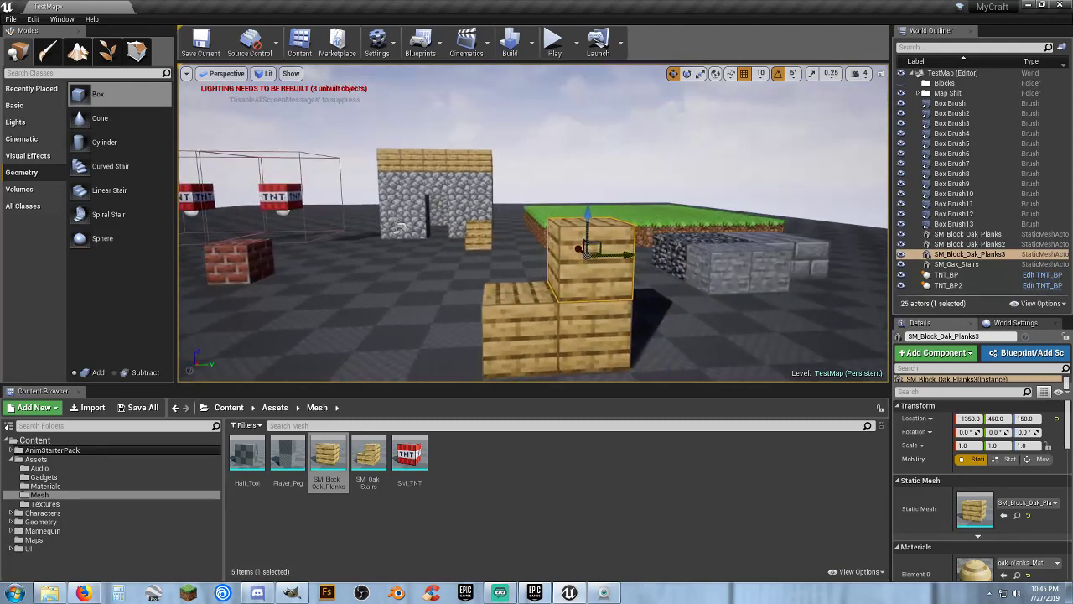
pyautogui.click(476, 238)
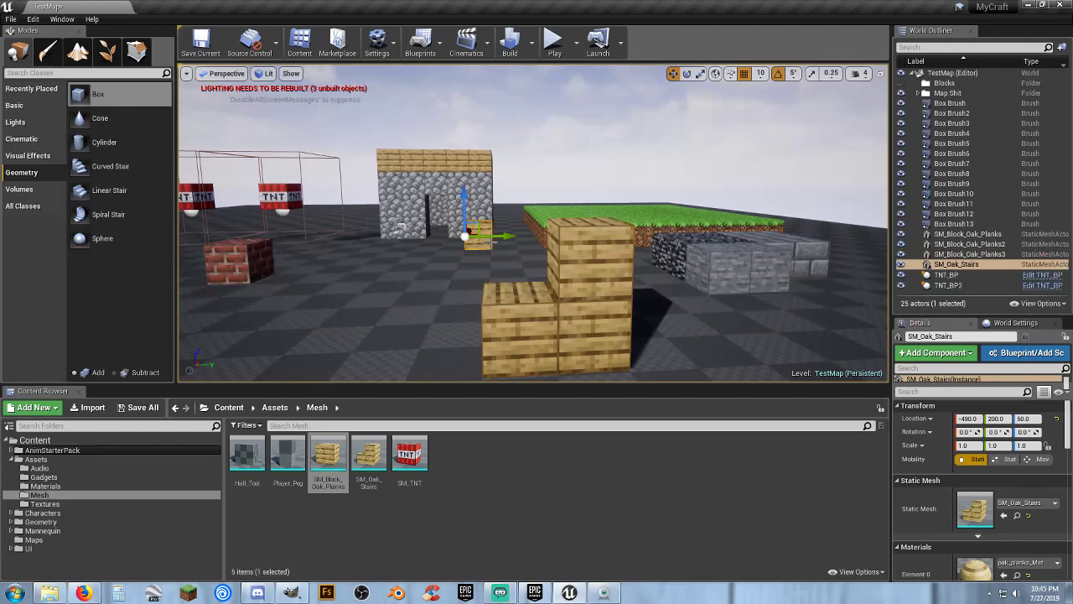
pyautogui.press('w')
pyautogui.moveTo(403, 224); pyautogui.dragTo(475, 255, button='right')
pyautogui.press('a')
pyautogui.moveTo(396, 221); pyautogui.dragTo(592, 249)
# Rotate the oak stairs 90 degrees about Z and move them to X -1300, against the lower planks blocks
pyautogui.press('w')
pyautogui.press('d')
pyautogui.moveTo(643, 265); pyautogui.dragTo(566, 295, button='right')
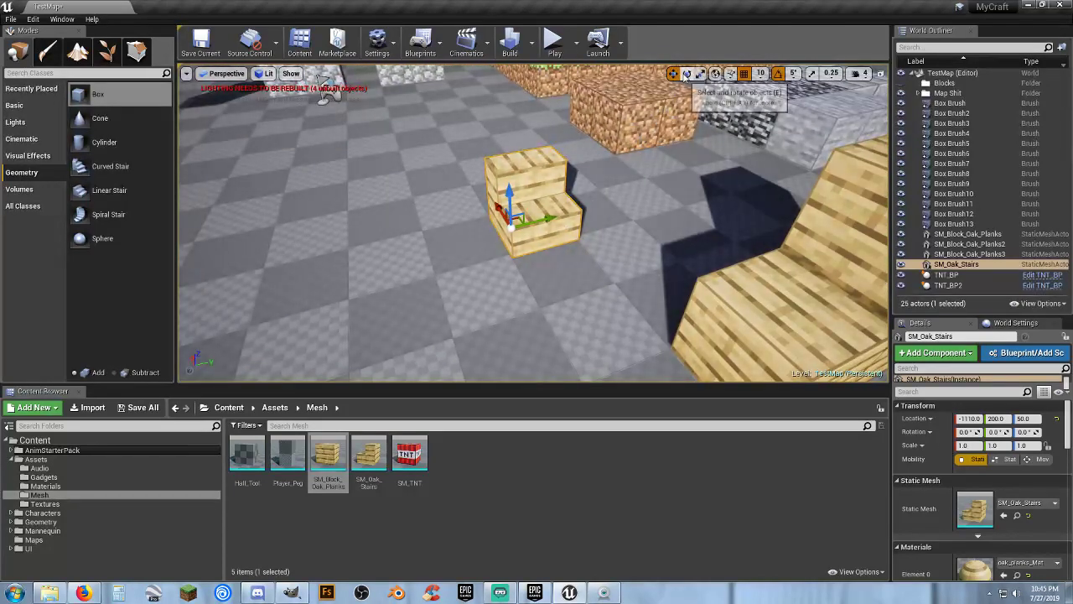
pyautogui.click(687, 75)
pyautogui.moveTo(514, 265); pyautogui.dragTo(563, 272)
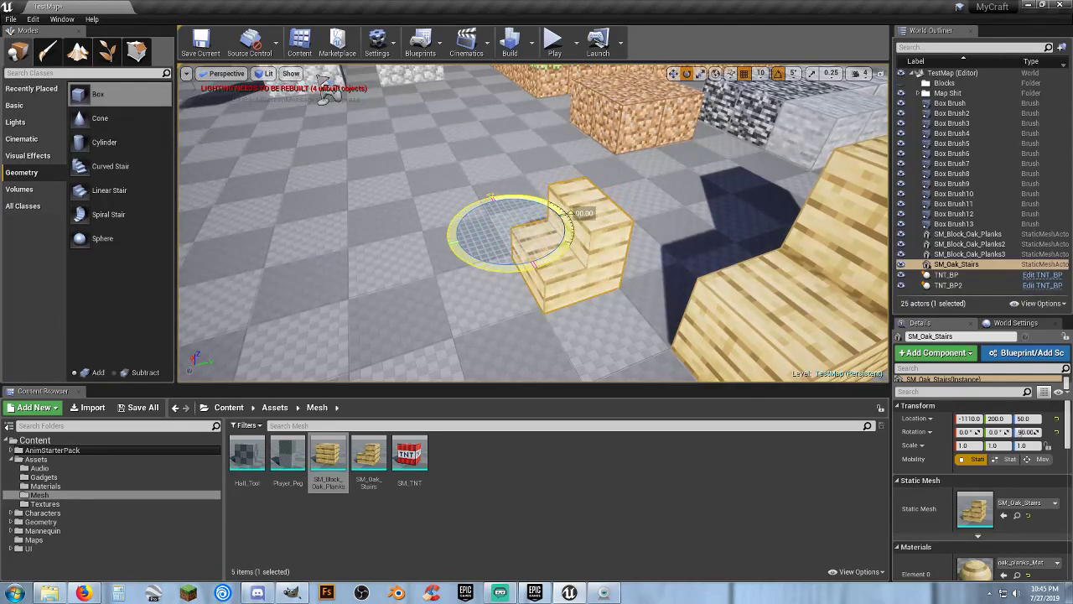
pyautogui.moveTo(599, 280); pyautogui.dragTo(617, 279, button='right')
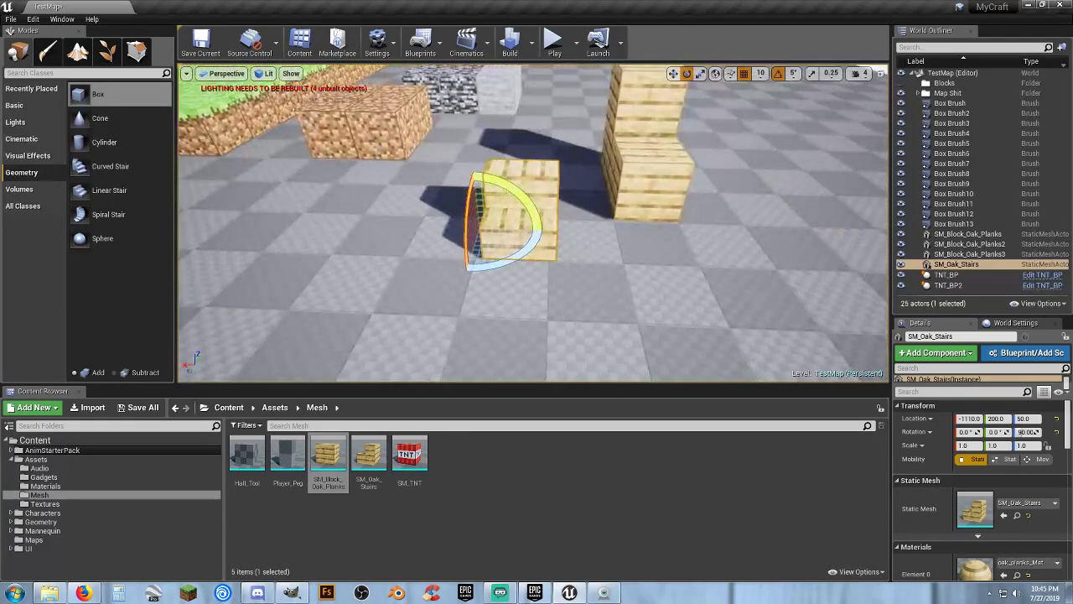
pyautogui.click(673, 73)
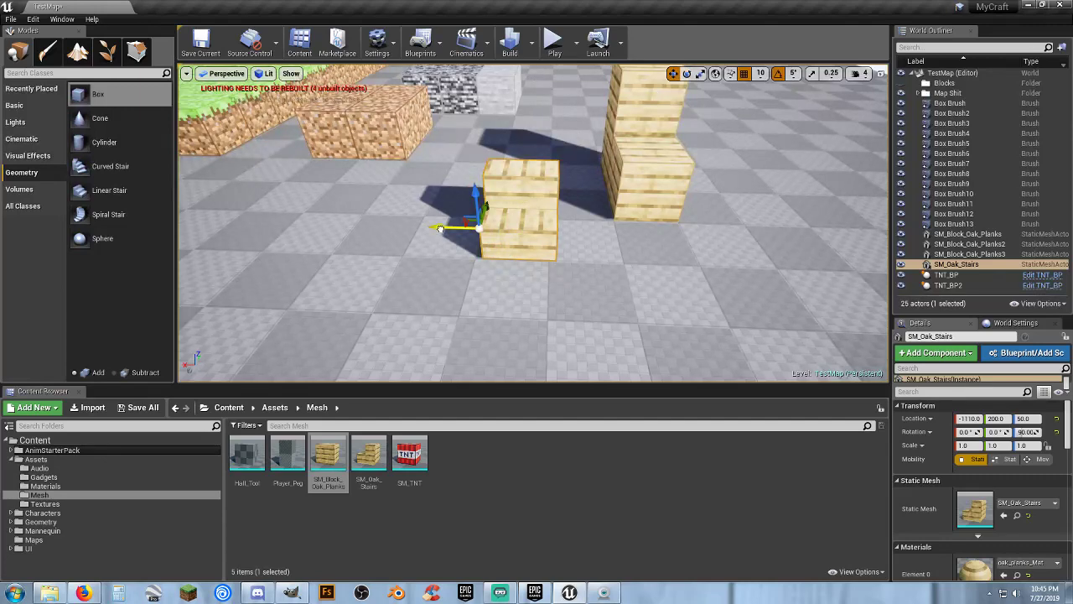
pyautogui.moveTo(441, 228); pyautogui.dragTo(508, 232)
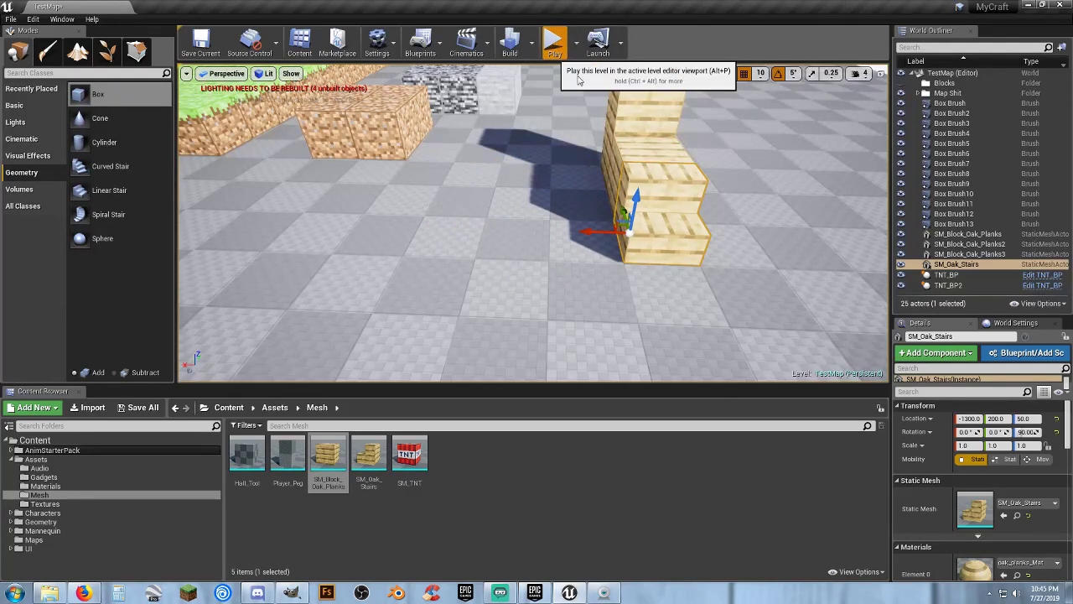
# Play the level in the viewport and walk the character up the oak stairs onto the highest planks block
pyautogui.click(552, 40)
pyautogui.press('w')
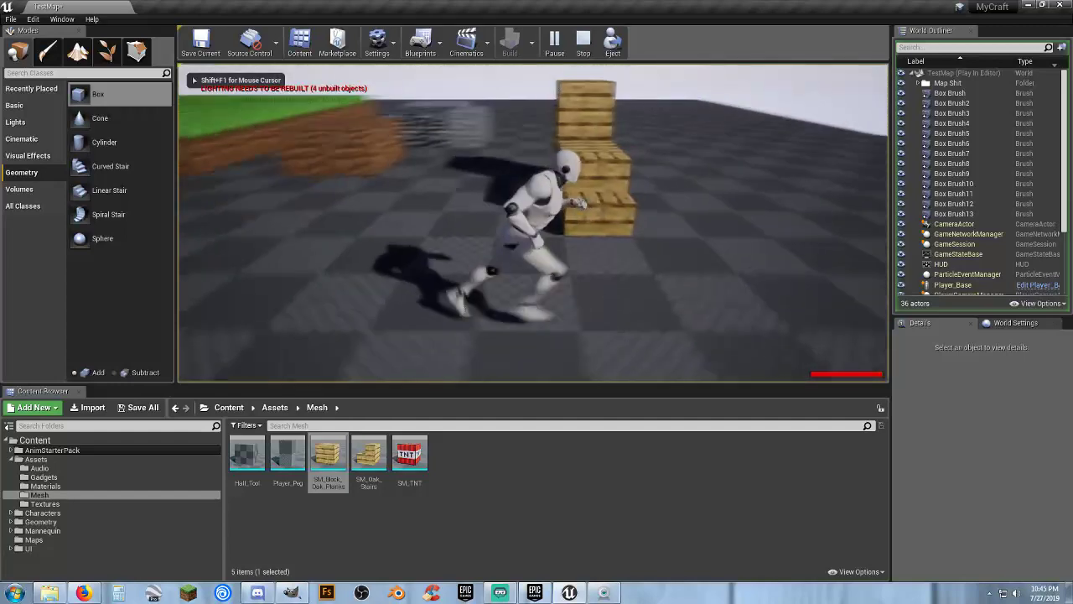
pyautogui.press('w')
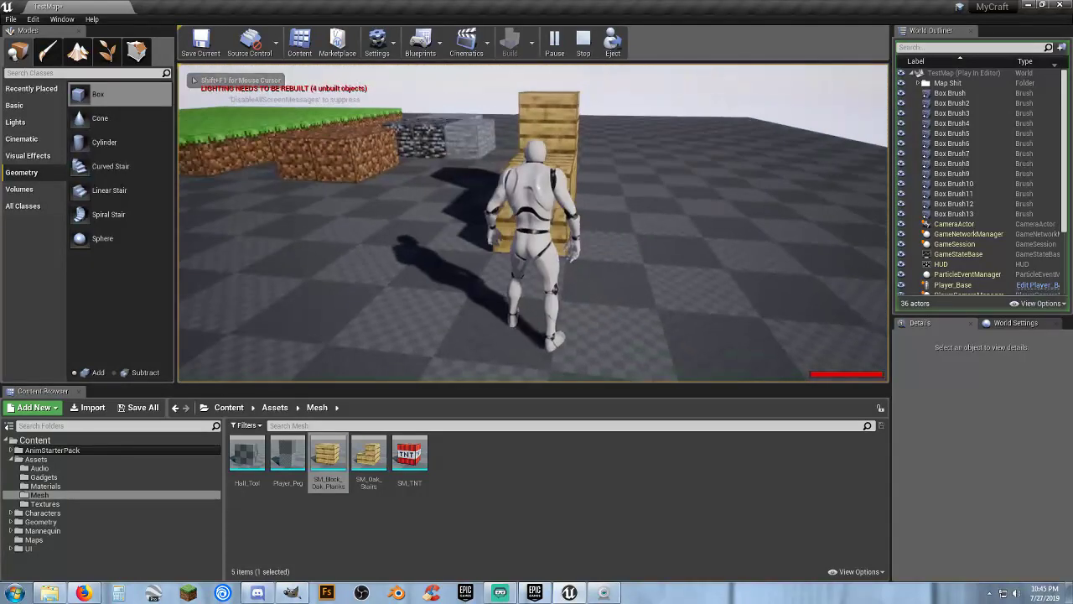
pyautogui.press('w')
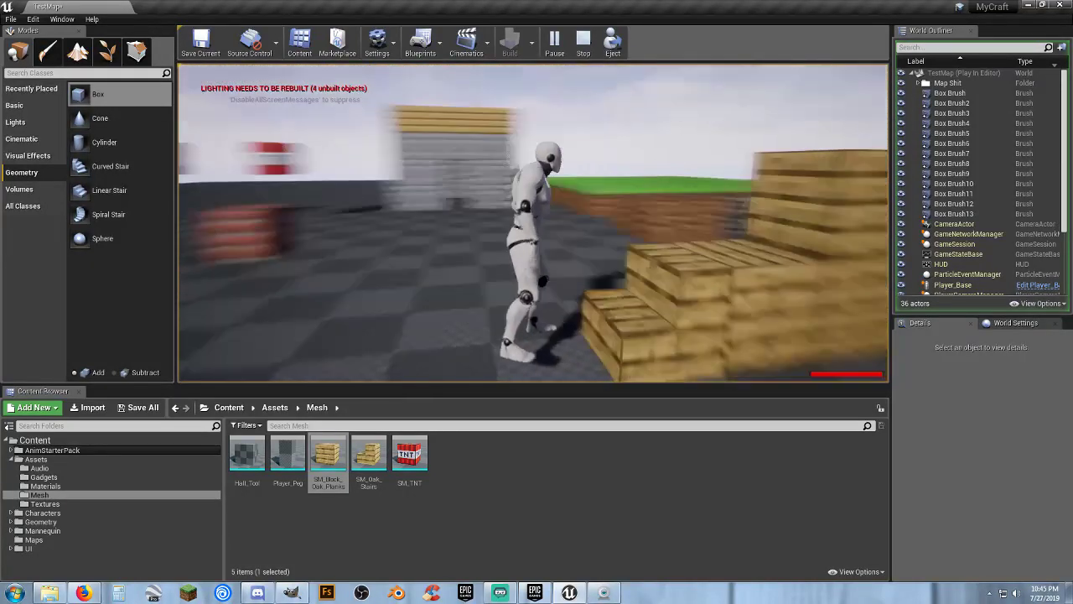
pyautogui.press('w')
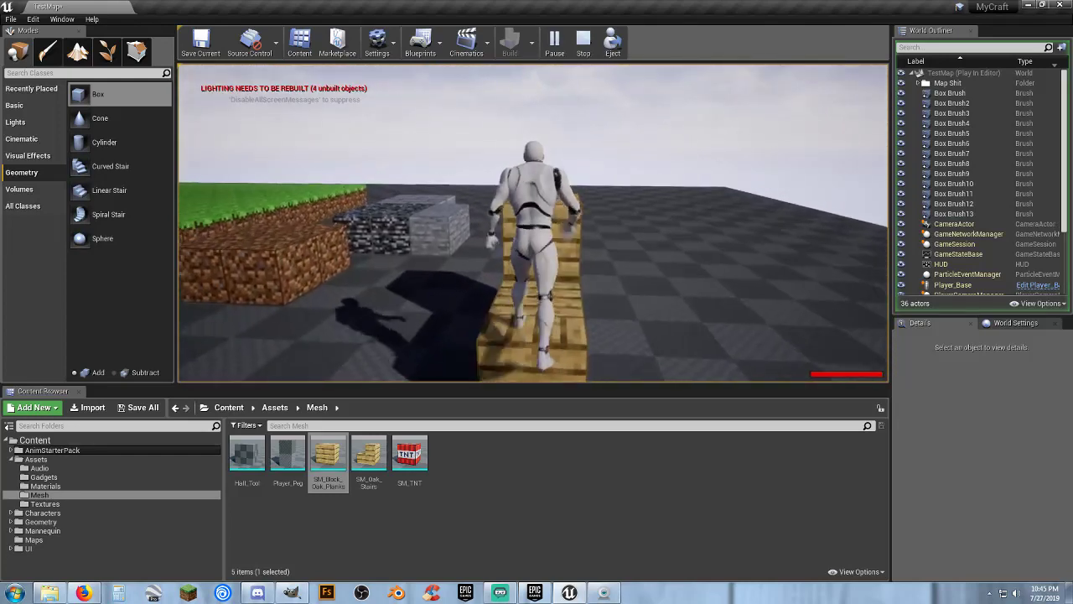
pyautogui.press('w')
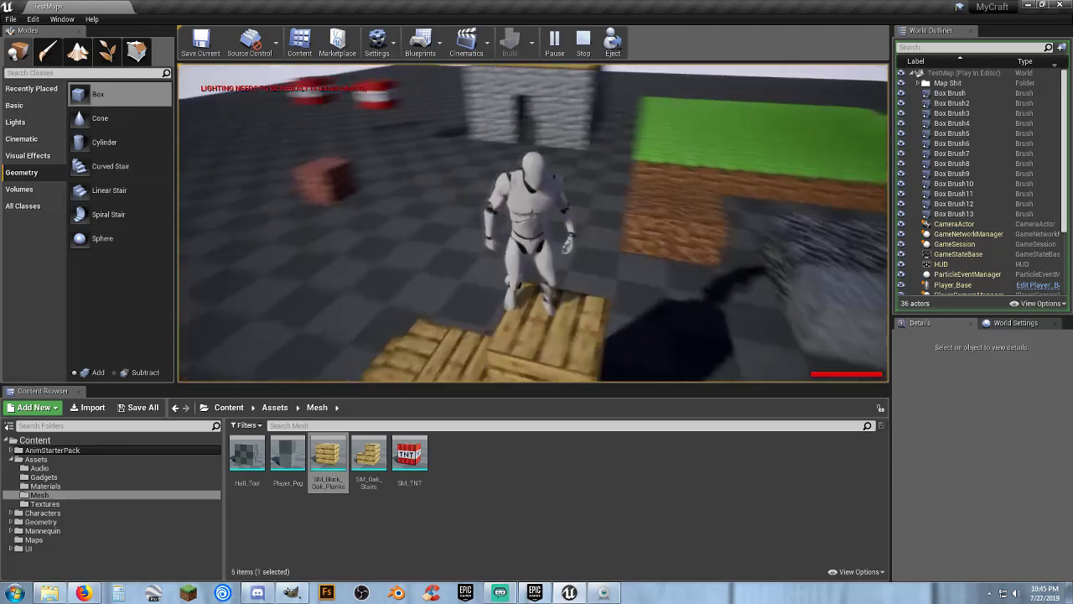
# Run the character up and down the oak stairs and planks blocks again to test their collision, and end the play session
pyautogui.press('s')
pyautogui.press('w')
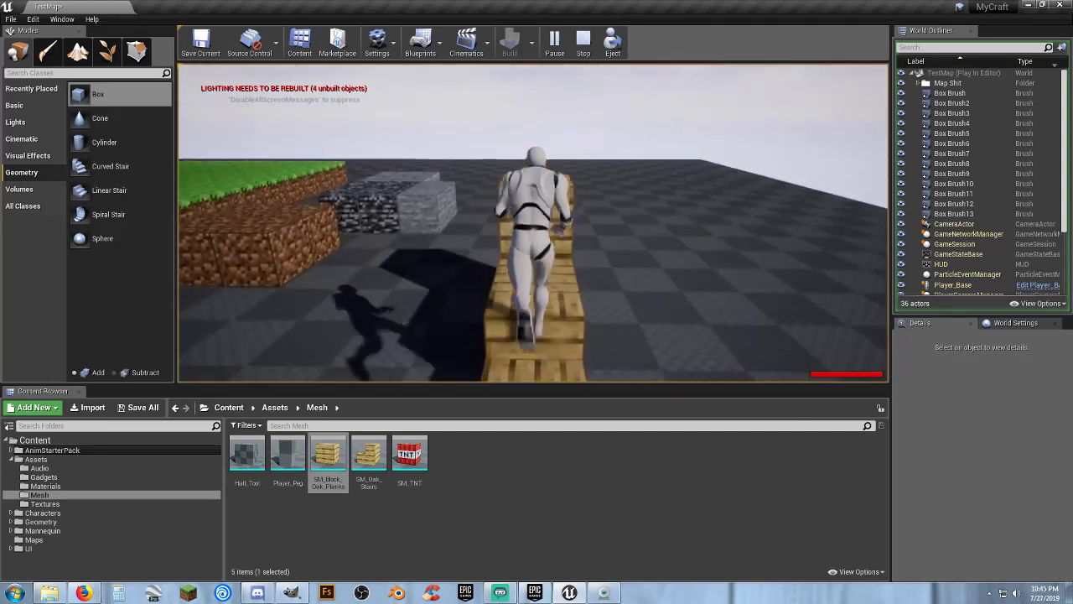
pyautogui.press('s')
pyautogui.press('a')
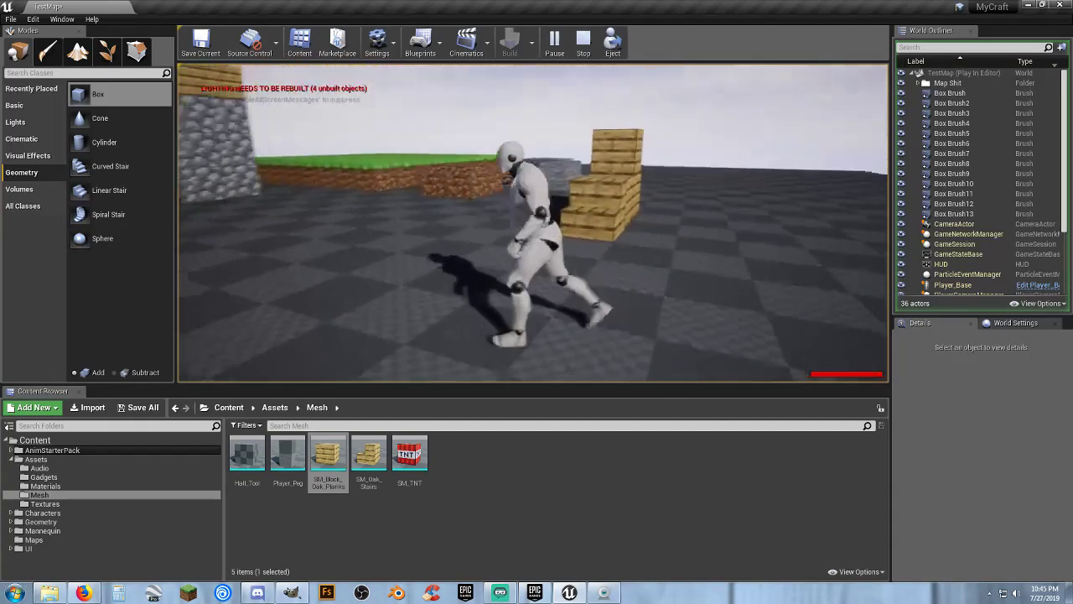
pyautogui.press('w')
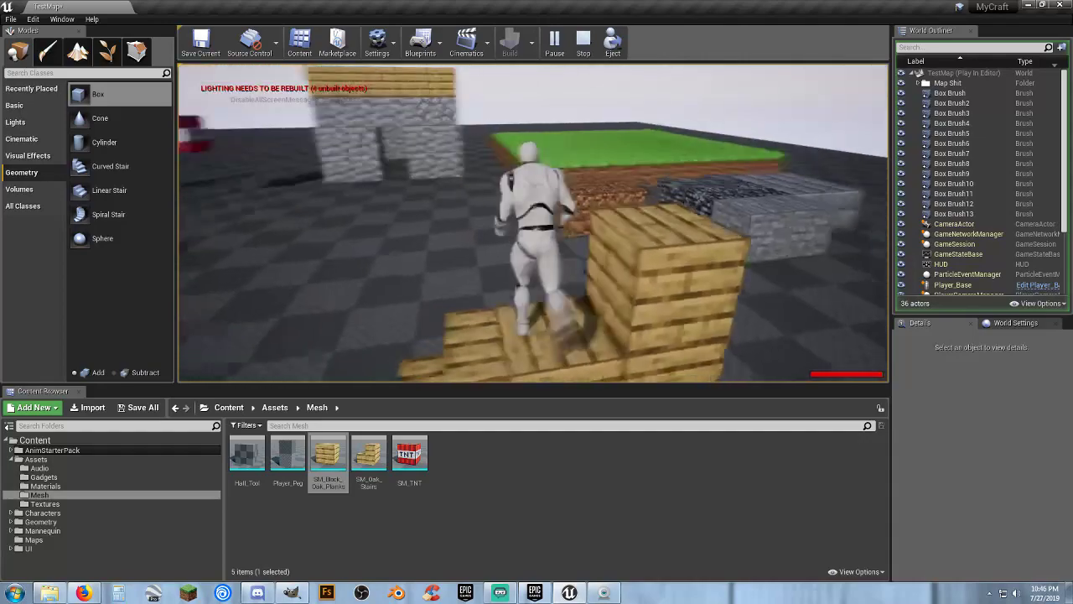
pyautogui.press('a')
pyautogui.press('s')
pyautogui.press('w')
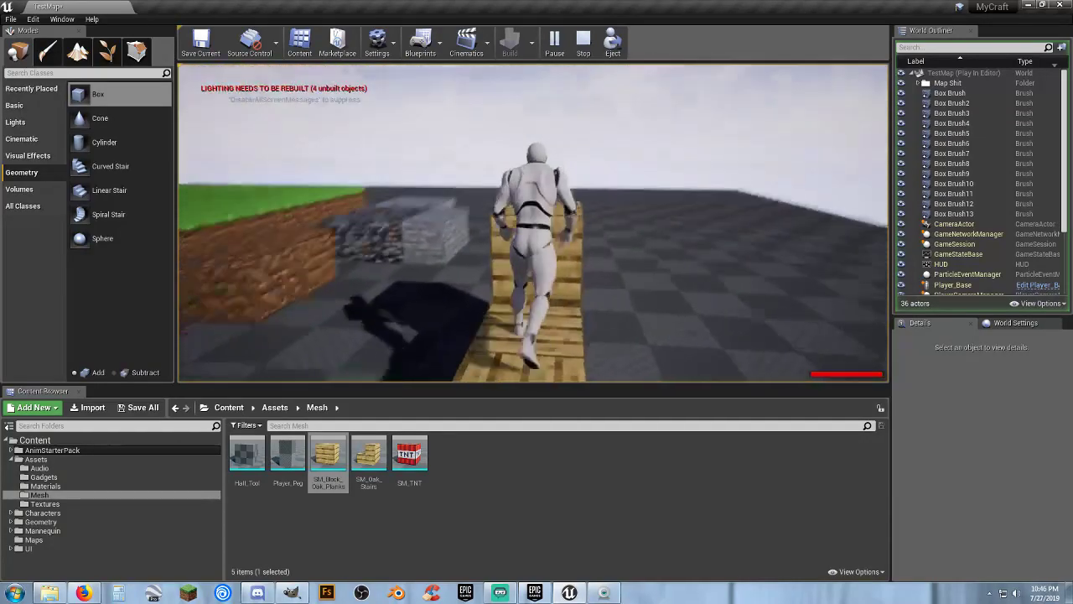
pyautogui.press('a')
pyautogui.press('s')
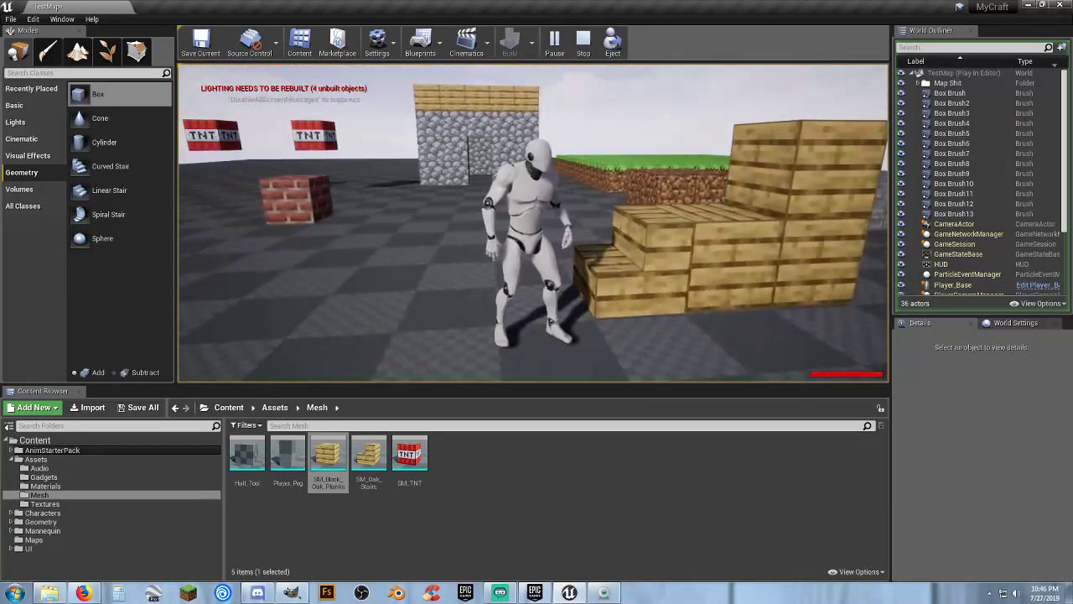
pyautogui.press('d')
pyautogui.press('s')
pyautogui.press('a')
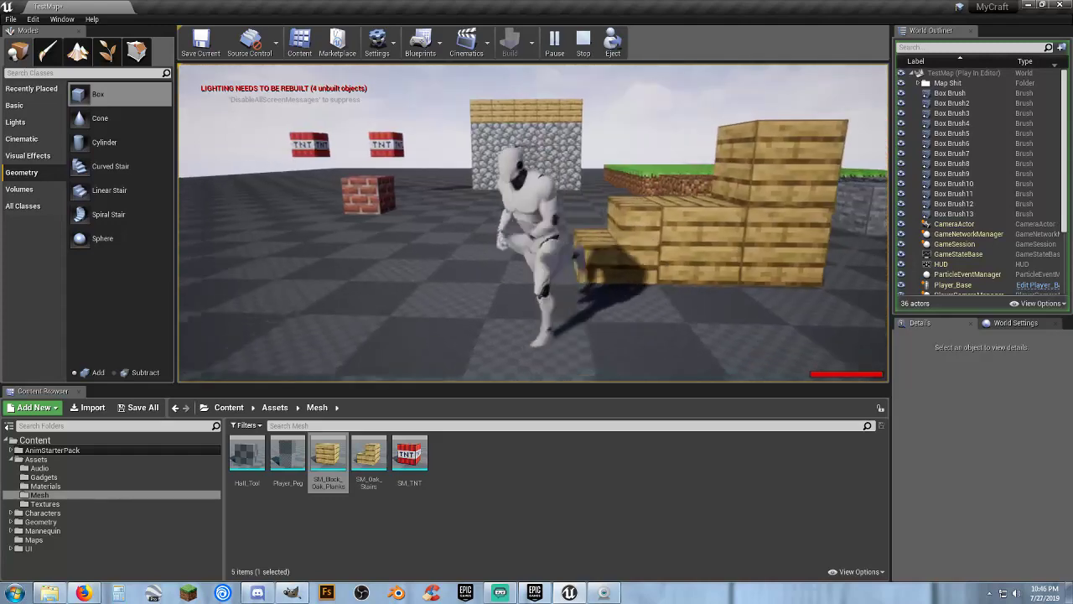
pyautogui.press('Escape')
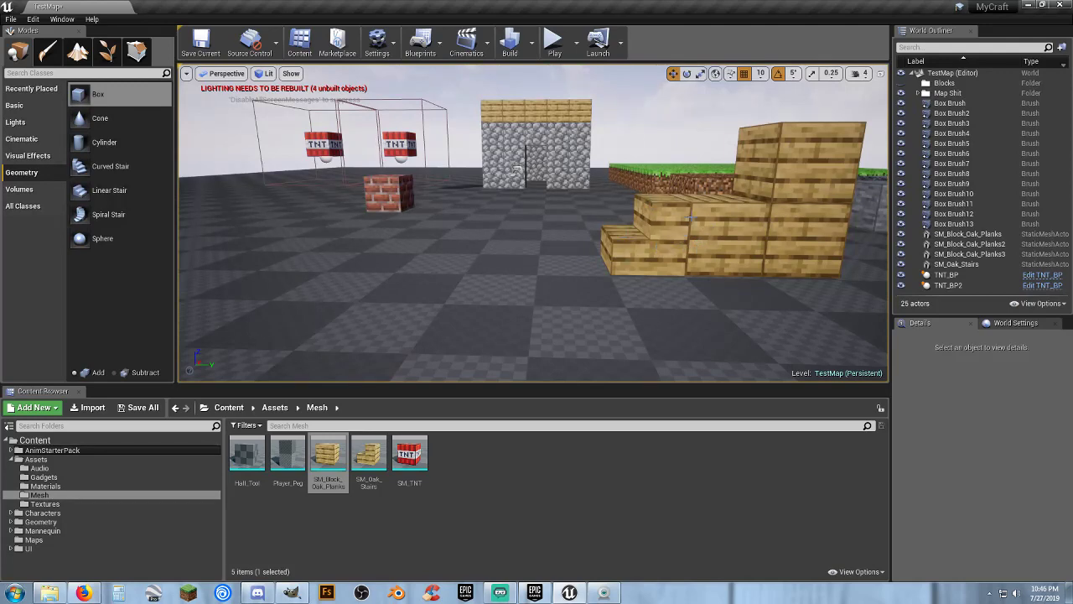
# Examine the cobblestone house with its oak planks roof and the tiled grass block platform beside it
pyautogui.press('w')
pyautogui.moveTo(711, 249)
pyautogui.mouseDown(button='right')
pyautogui.moveTo(767, 214)
pyautogui.moveTo(767, 163)
pyautogui.moveTo(725, 197)
pyautogui.moveTo(742, 193)
pyautogui.moveTo(705, 255)
pyautogui.mouseUp(button='right')
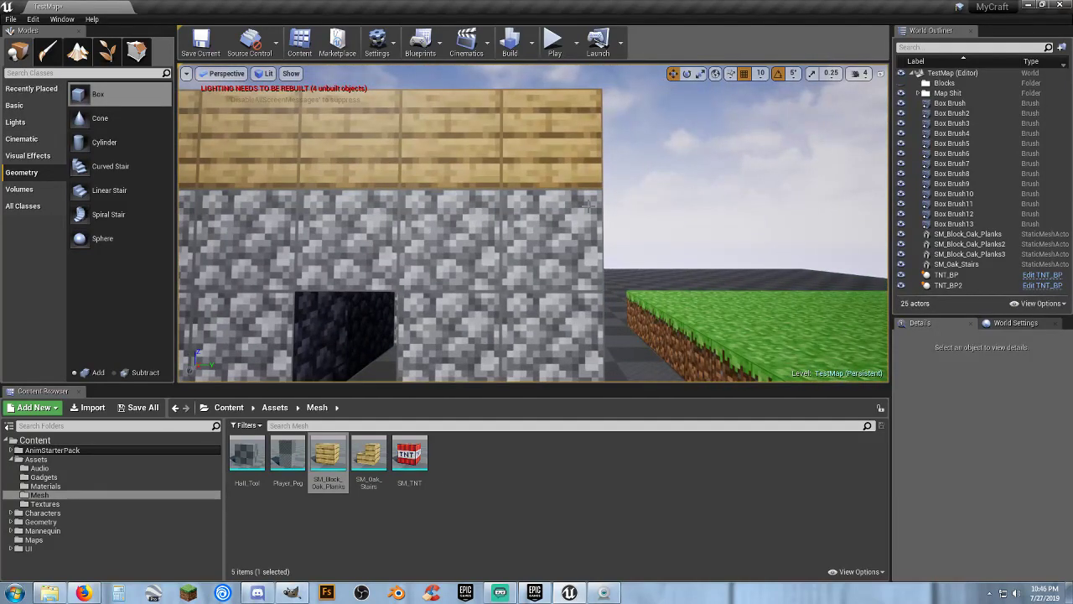
pyautogui.press('s')
pyautogui.moveTo(541, 242); pyautogui.dragTo(493, 250, button='right')
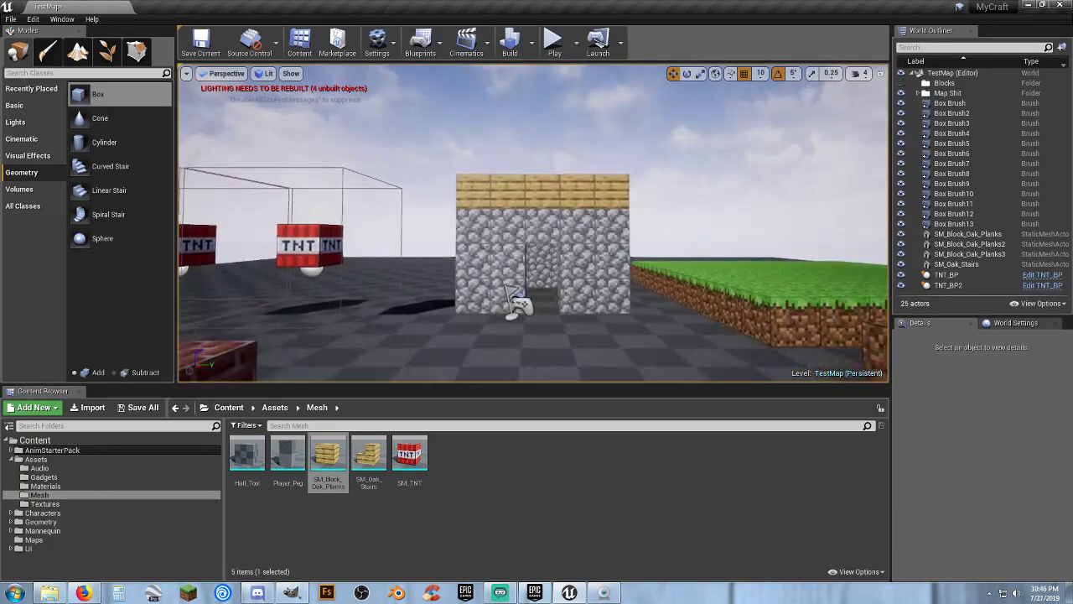
pyautogui.press('w')
pyautogui.moveTo(565, 246); pyautogui.dragTo(622, 256, button='right')
pyautogui.press('w')
pyautogui.press('s')
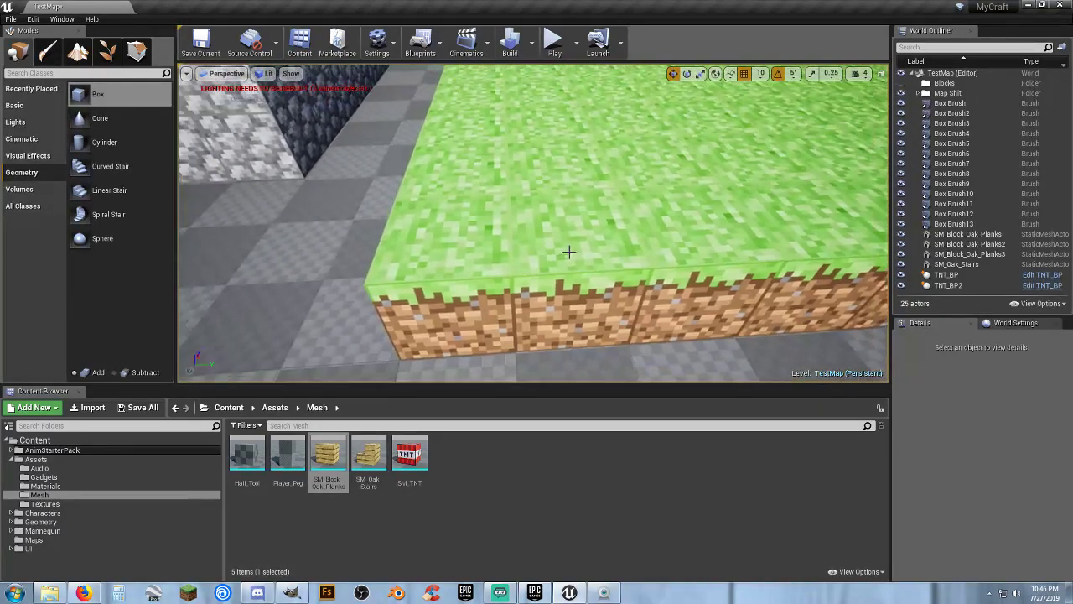
pyautogui.scroll(-8, 509, 187)
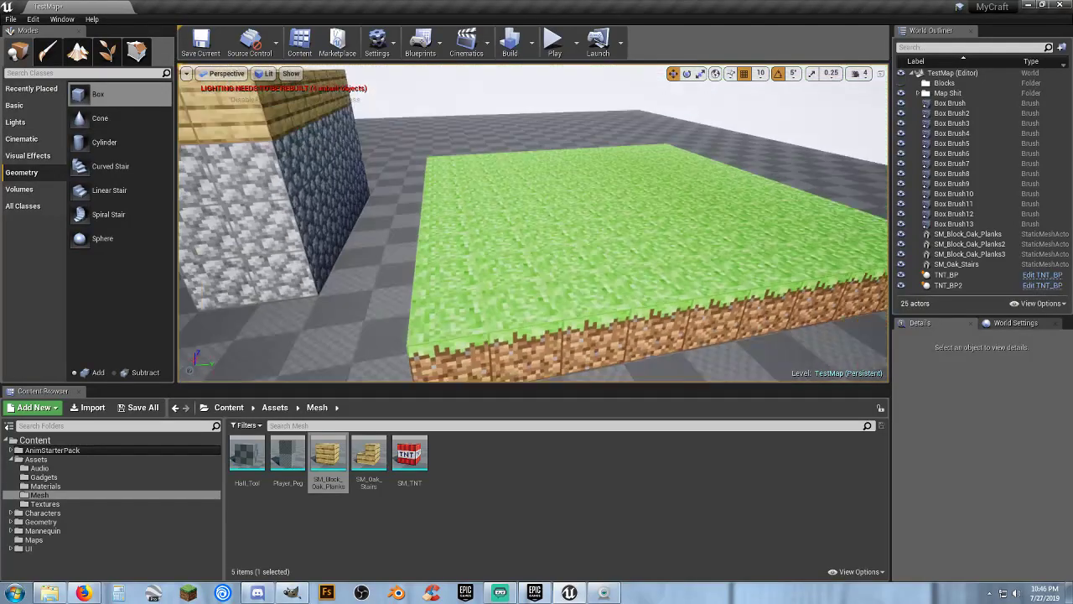
pyautogui.press('w')
pyautogui.moveTo(533, 220); pyautogui.dragTo(483, 227, button='right')
pyautogui.press('s')
pyautogui.moveTo(562, 220); pyautogui.dragTo(581, 210, button='right')
# Play the level again, jump onto the grass platform and run around on it, stop playing and clear the asset selection
pyautogui.click(554, 42)
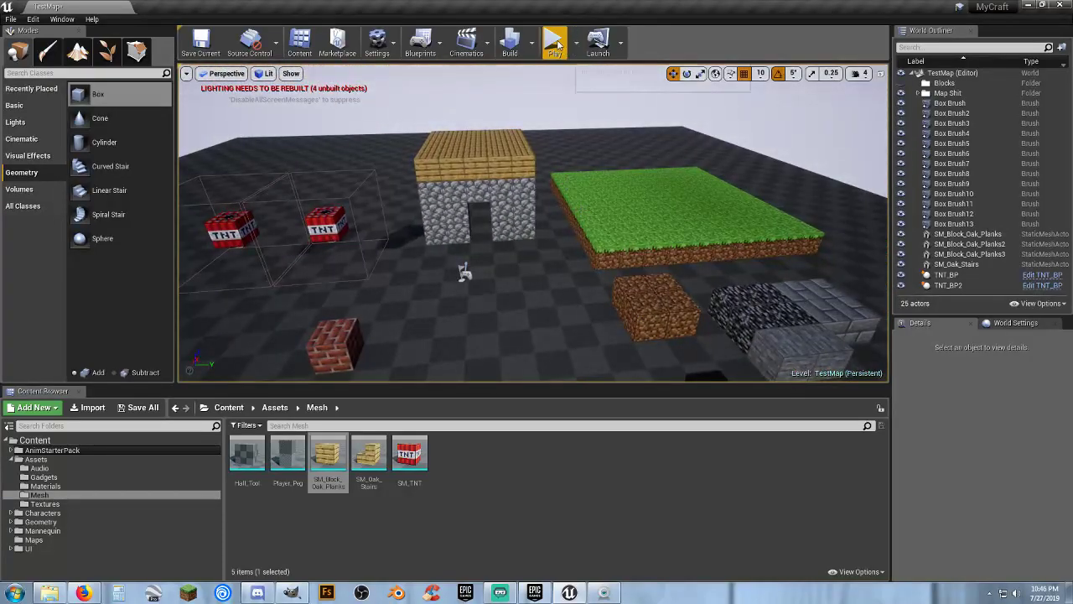
pyautogui.press('w')
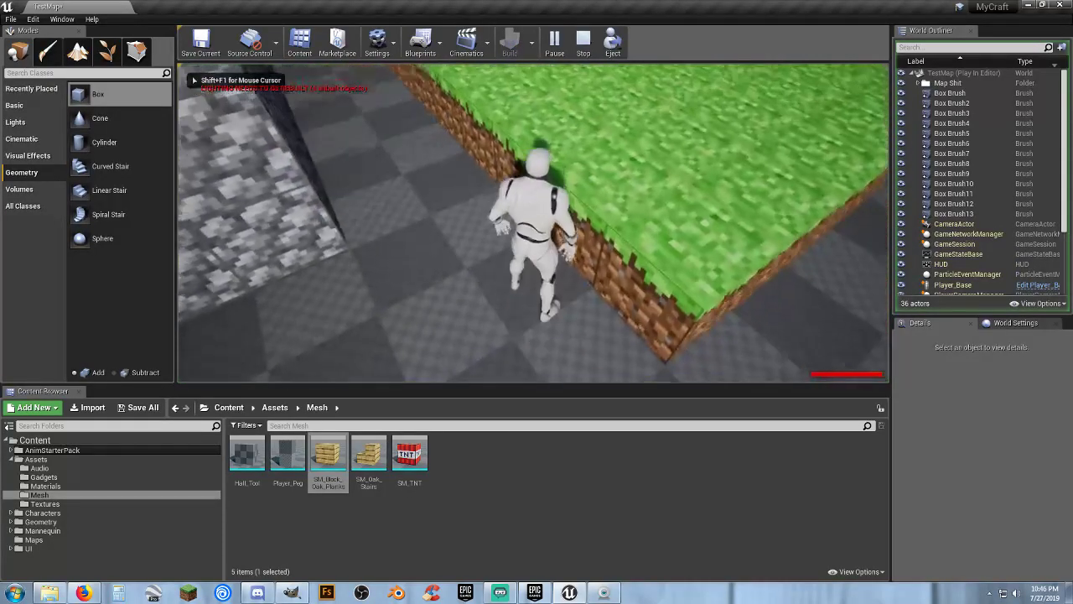
pyautogui.press('space')
pyautogui.press('s')
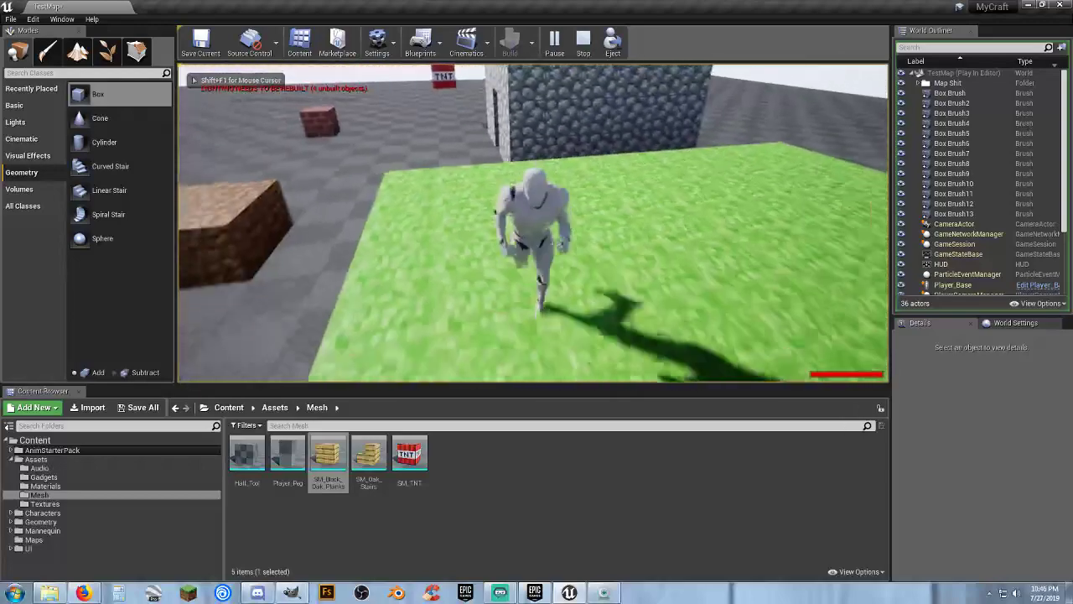
pyautogui.press('d')
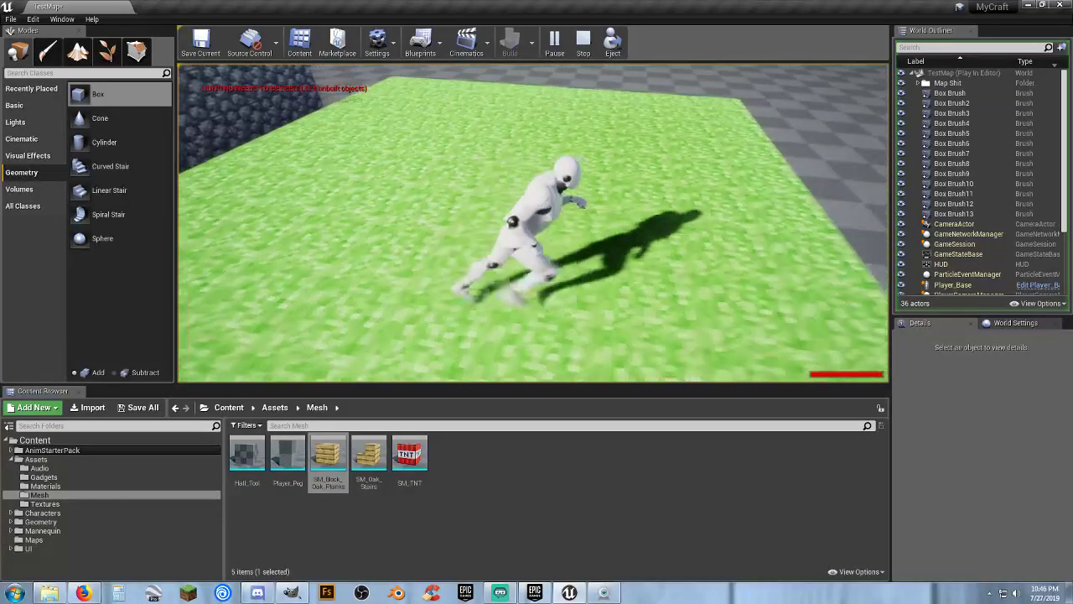
pyautogui.press('a')
pyautogui.press('w')
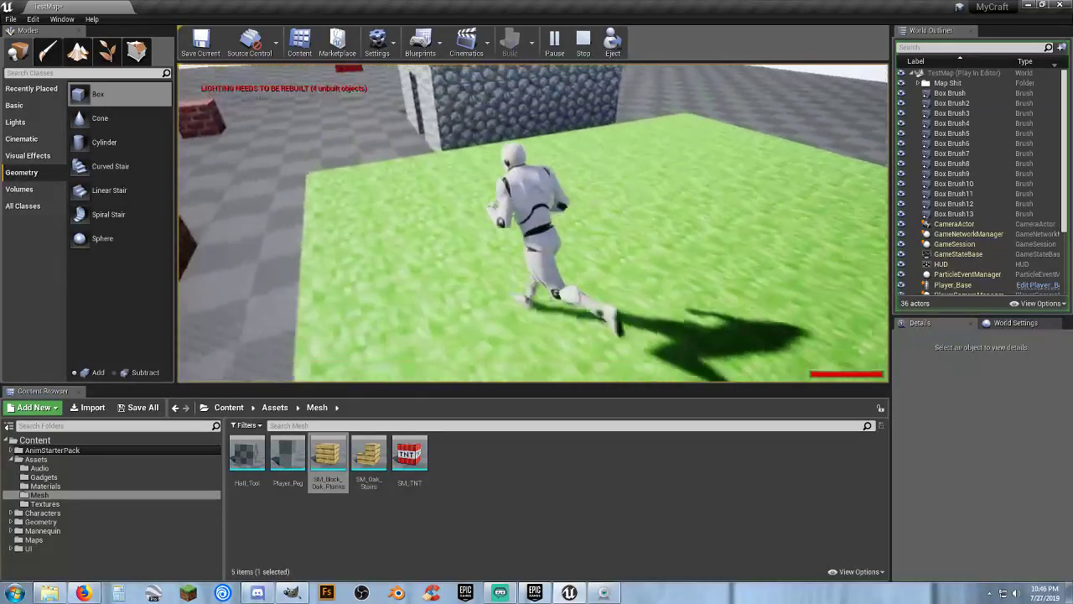
pyautogui.press('s')
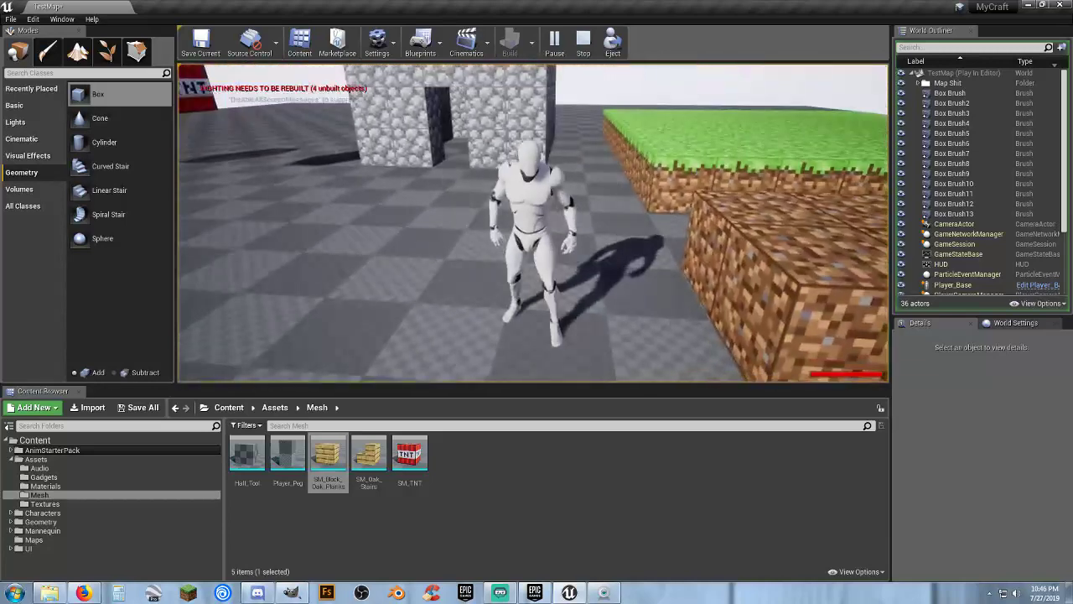
pyautogui.press('Escape')
pyautogui.click(567, 474)
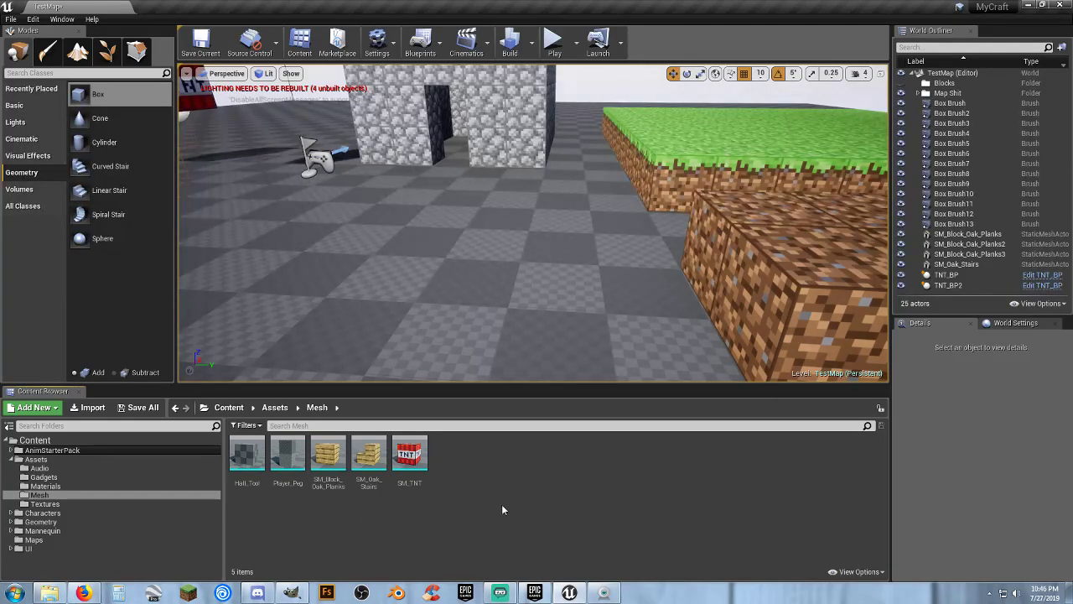
pyautogui.moveTo(562, 311)
pyautogui.mouseDown(button='right')
pyautogui.moveTo(650, 281)
pyautogui.moveTo(571, 281)
pyautogui.moveTo(520, 268)
pyautogui.moveTo(520, 253)
pyautogui.moveTo(541, 281)
pyautogui.moveTo(759, 314)
pyautogui.moveTo(730, 300)
pyautogui.moveTo(546, 298)
pyautogui.mouseUp(button='right')
pyautogui.press('s')
pyautogui.press('w')
pyautogui.press('s')
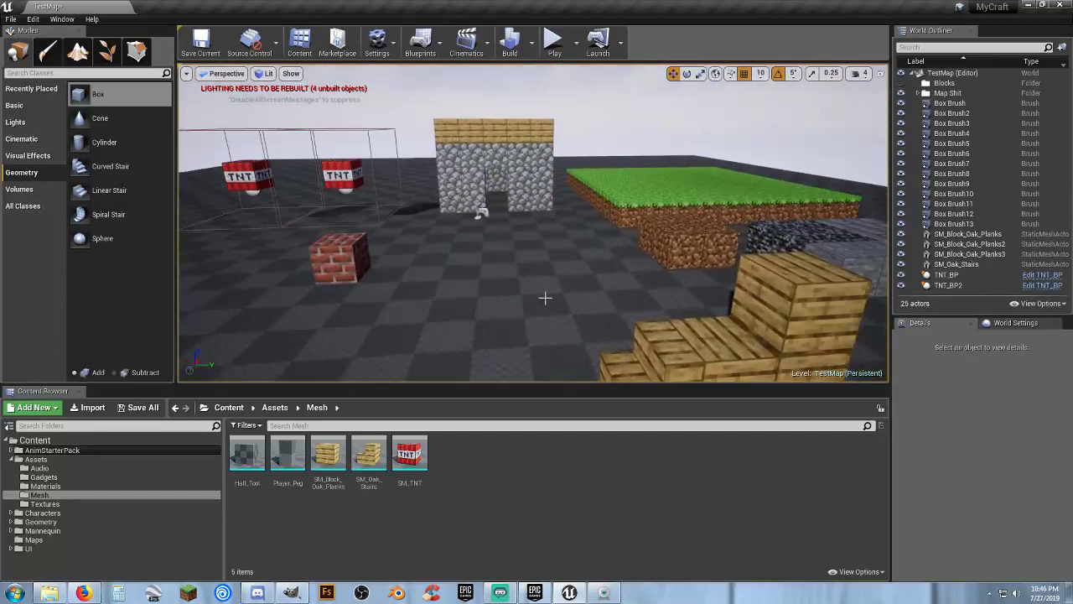
# Search Windows for %appdata% and open the Roaming\.minecraft folder
pyautogui.click(15, 593)
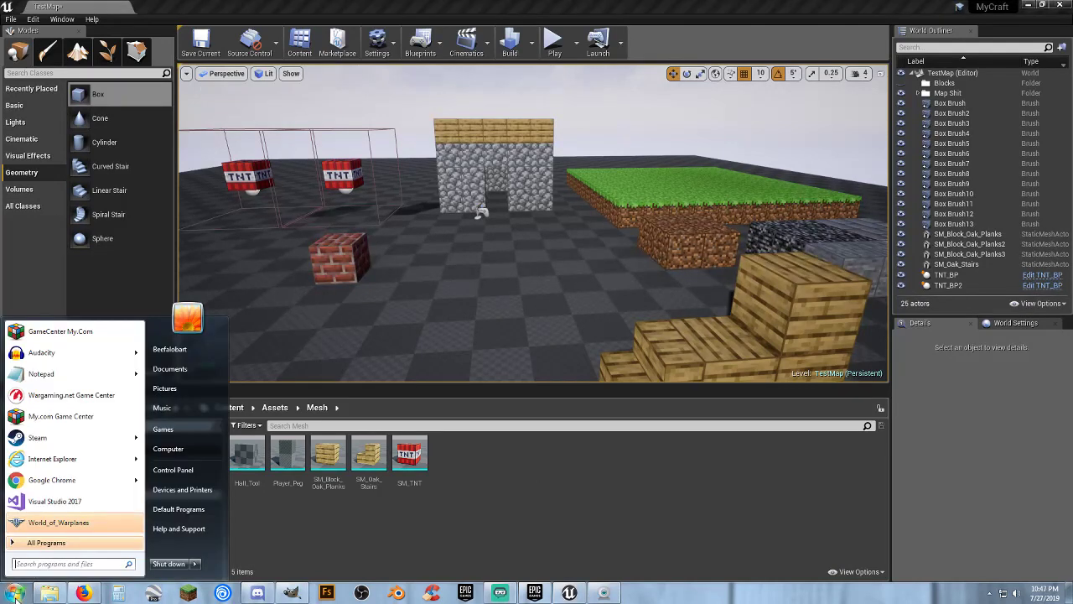
pyautogui.click(49, 565)
pyautogui.write('%a')
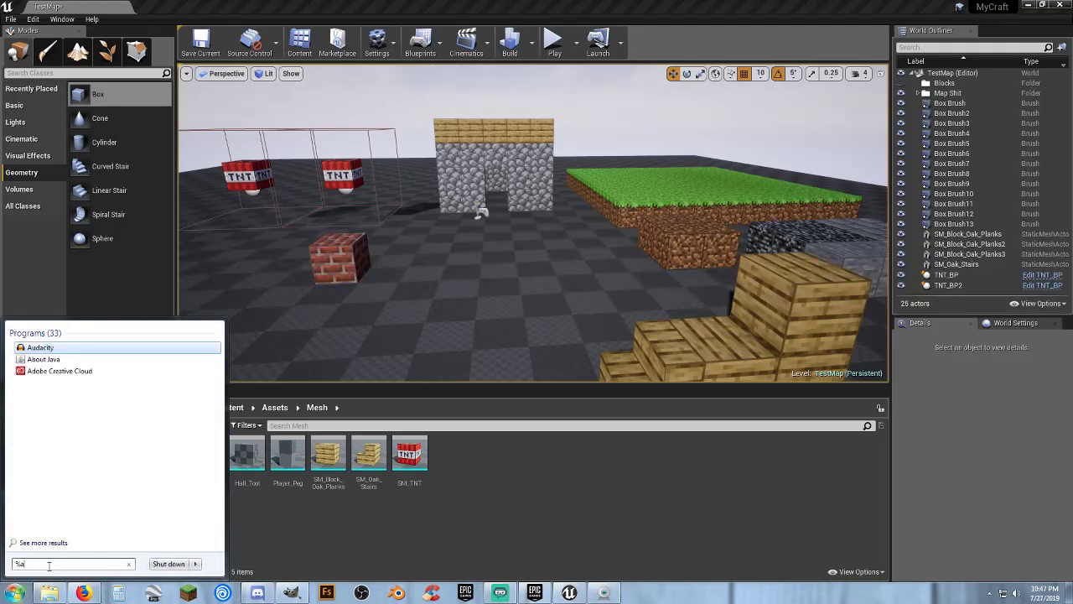
pyautogui.write('ppdat')
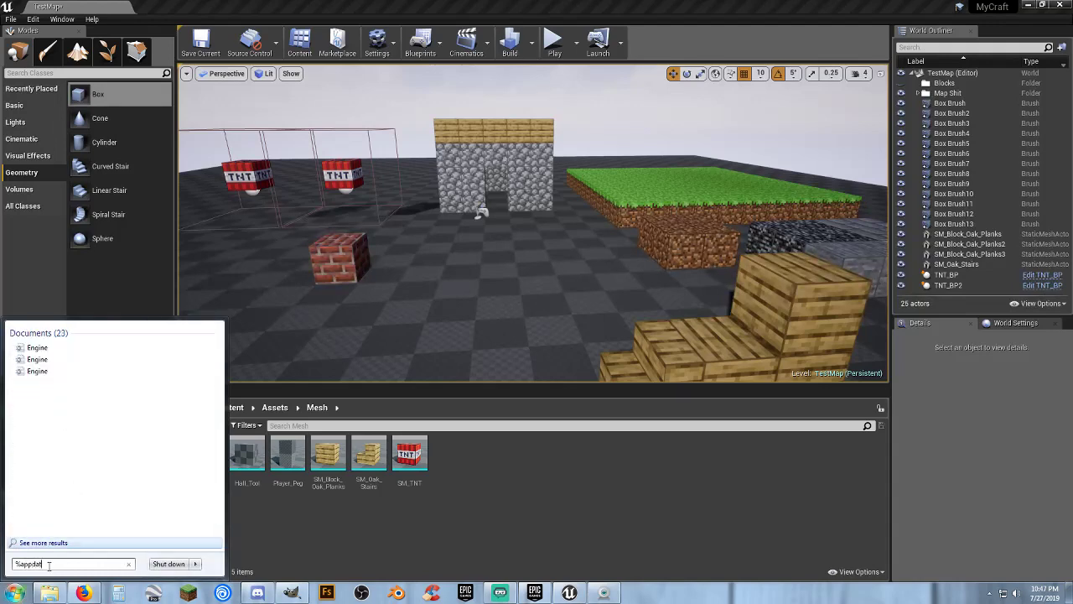
pyautogui.write('a%')
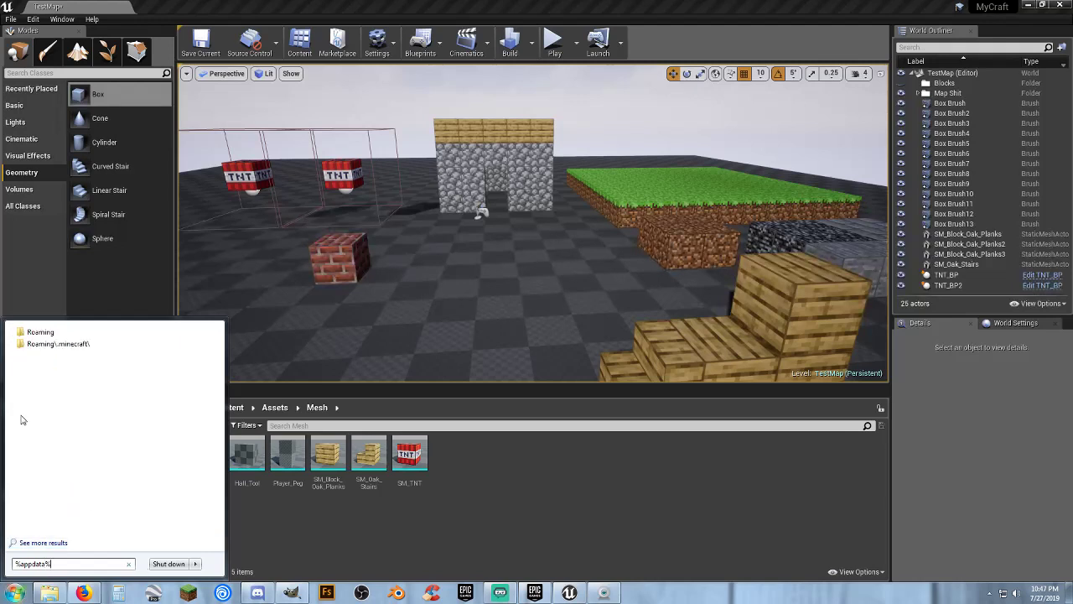
pyautogui.click(63, 345)
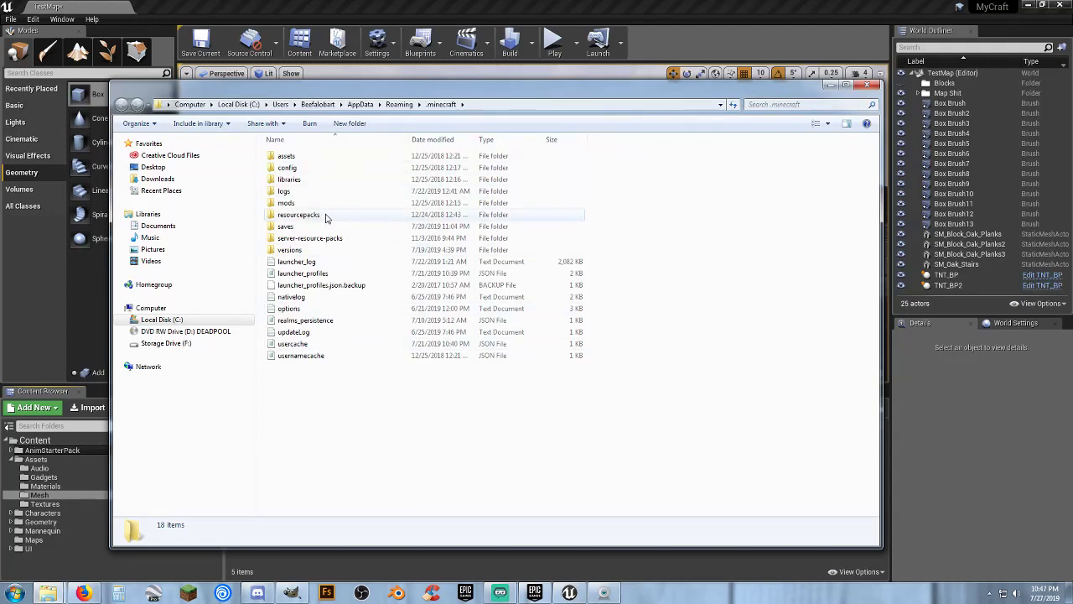
# Open the 1.14.4 executable jar from the versions\1.14.4 folder in WinRAR and dismiss the WinRAR pop-up
pyautogui.doubleClick(292, 250)
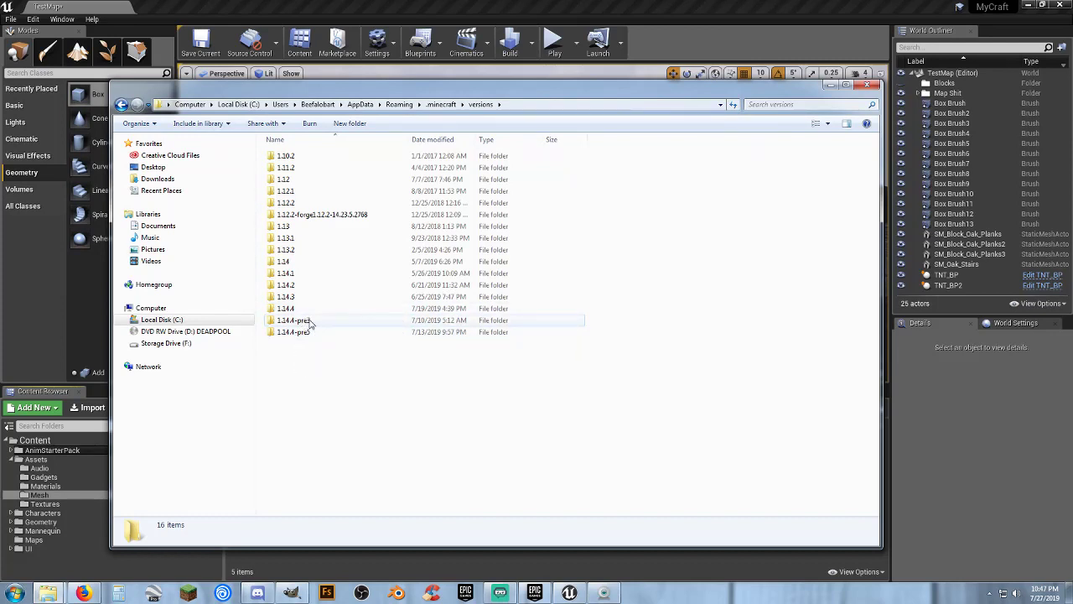
pyautogui.doubleClick(286, 309)
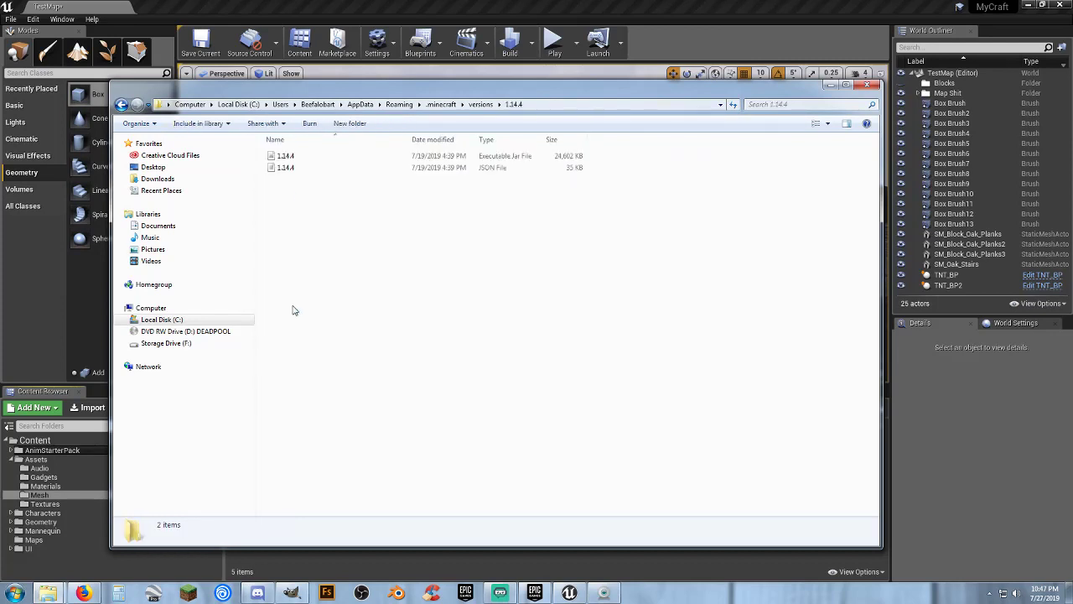
pyautogui.click(290, 157)
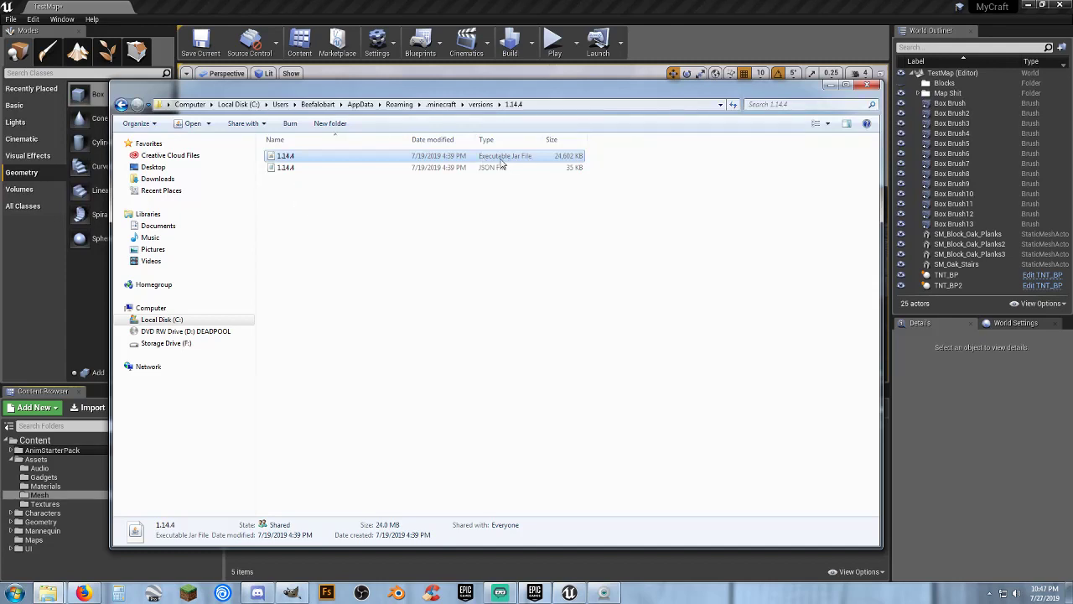
pyautogui.rightClick(303, 160)
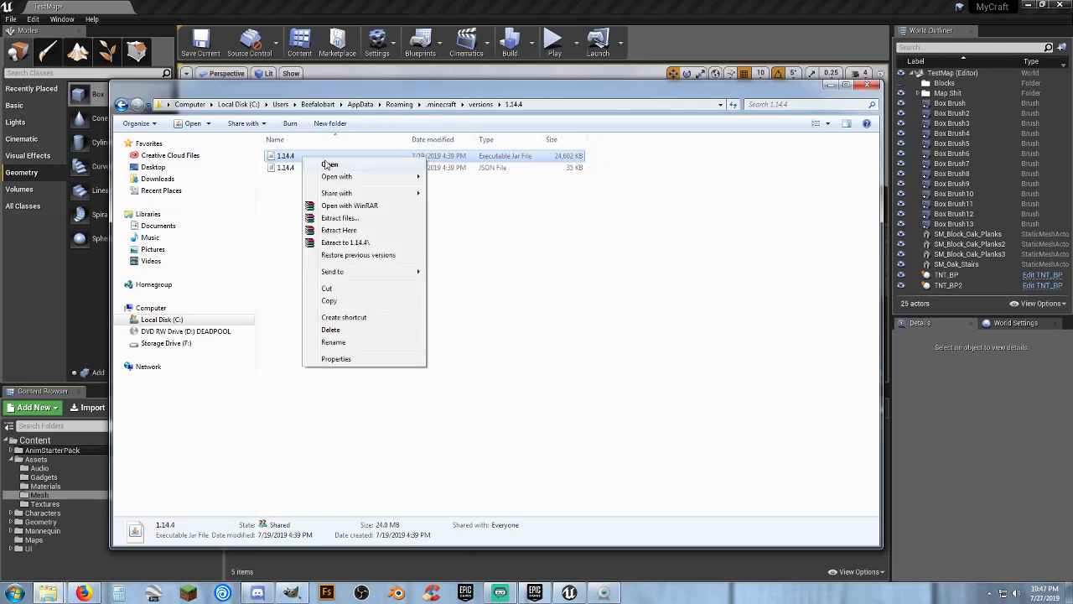
pyautogui.moveTo(351, 176)
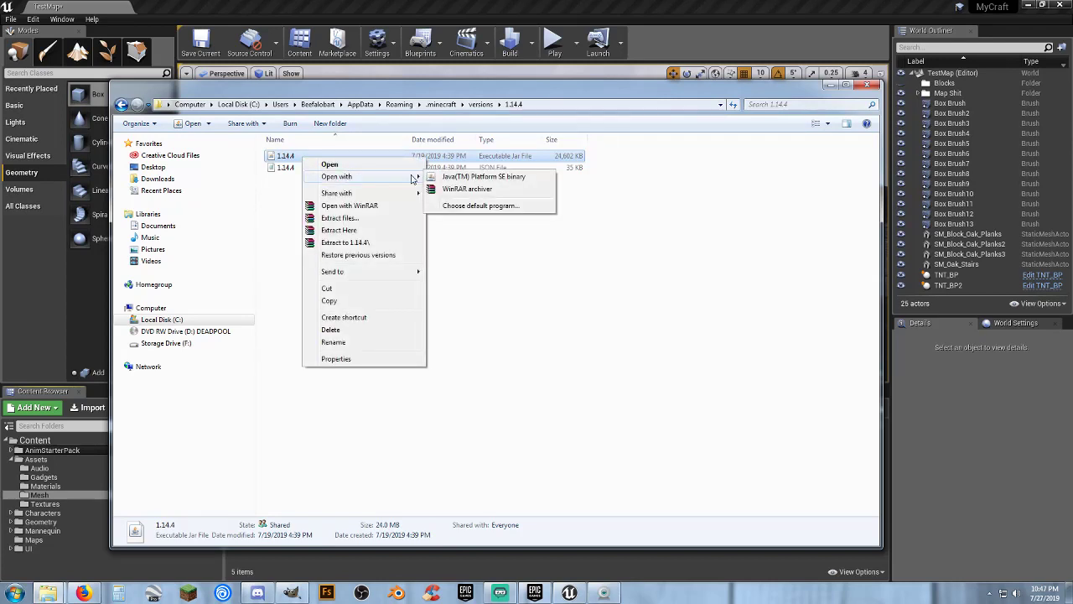
pyautogui.click(480, 192)
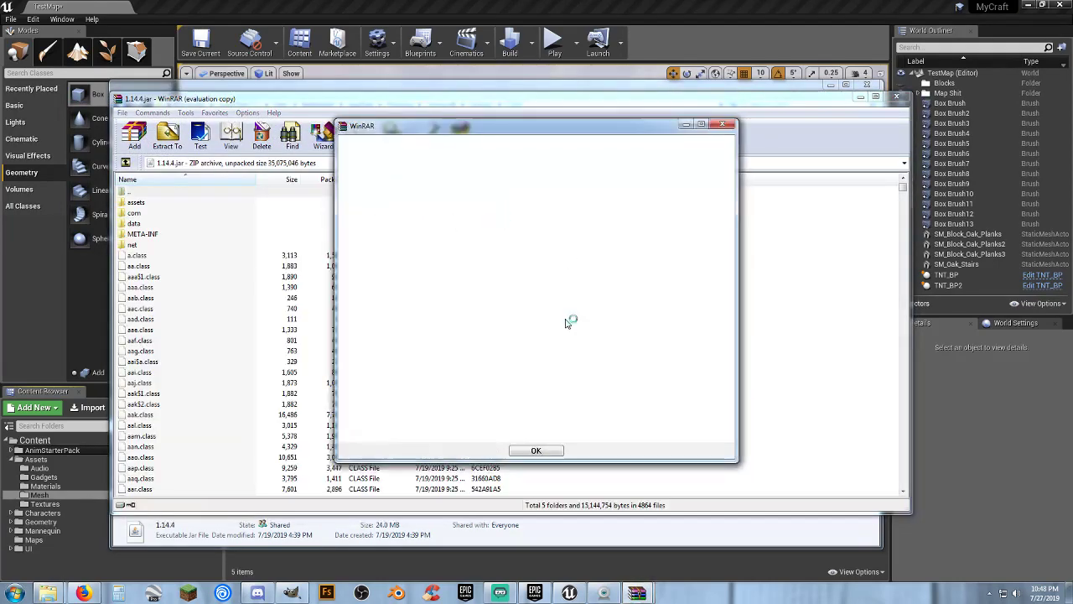
pyautogui.click(725, 125)
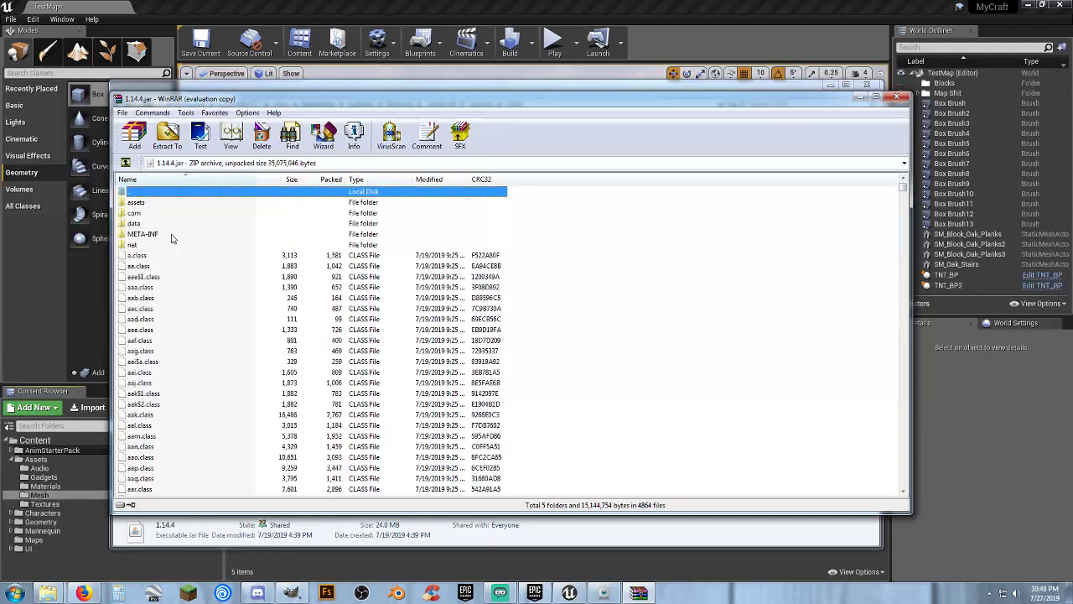
# Look through the texture images in the archive's assets\minecraft\textures\block folder, and close the archive and the 1.14.4 folder window
pyautogui.doubleClick(136, 203)
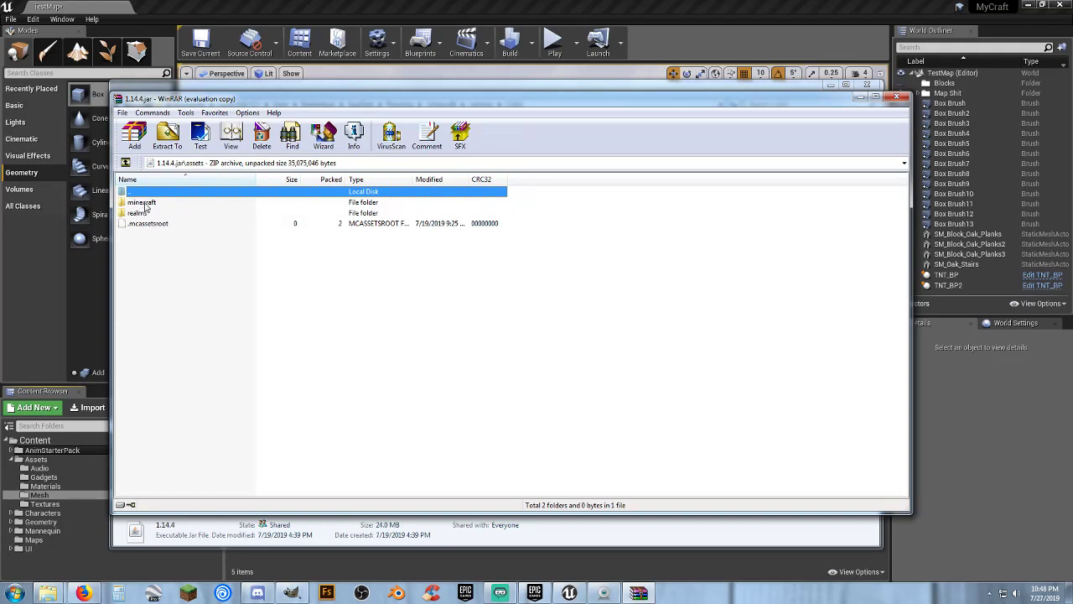
pyautogui.doubleClick(141, 203)
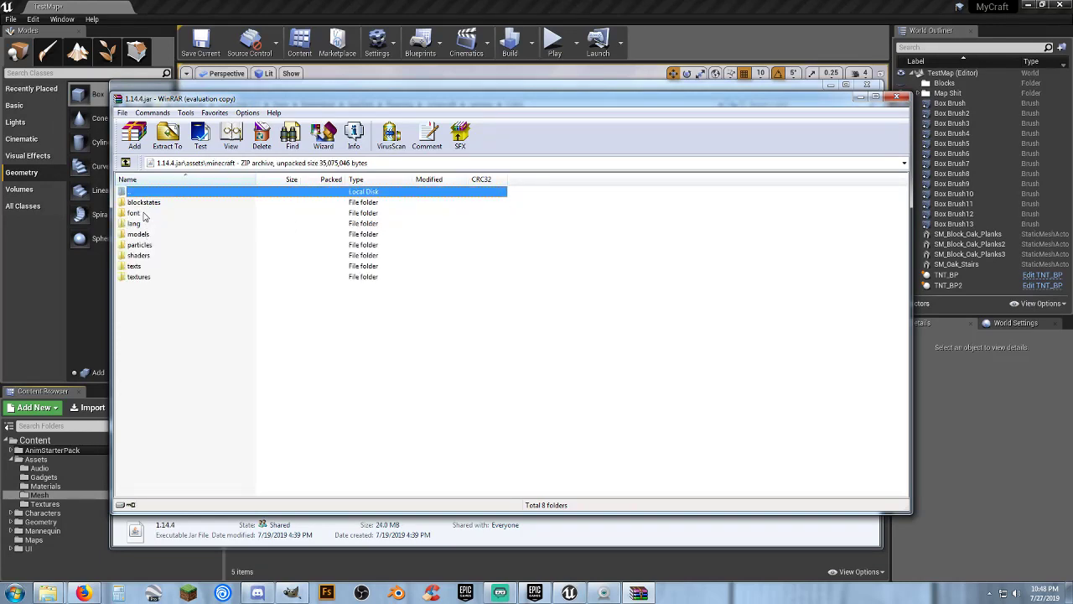
pyautogui.doubleClick(139, 277)
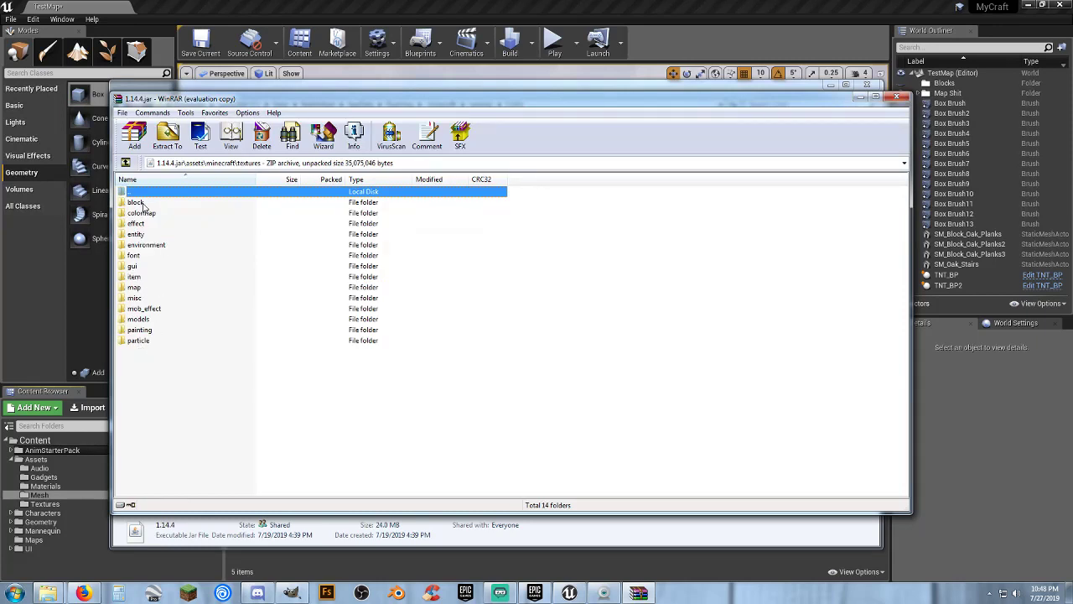
pyautogui.click(143, 207)
pyautogui.doubleClick(143, 206)
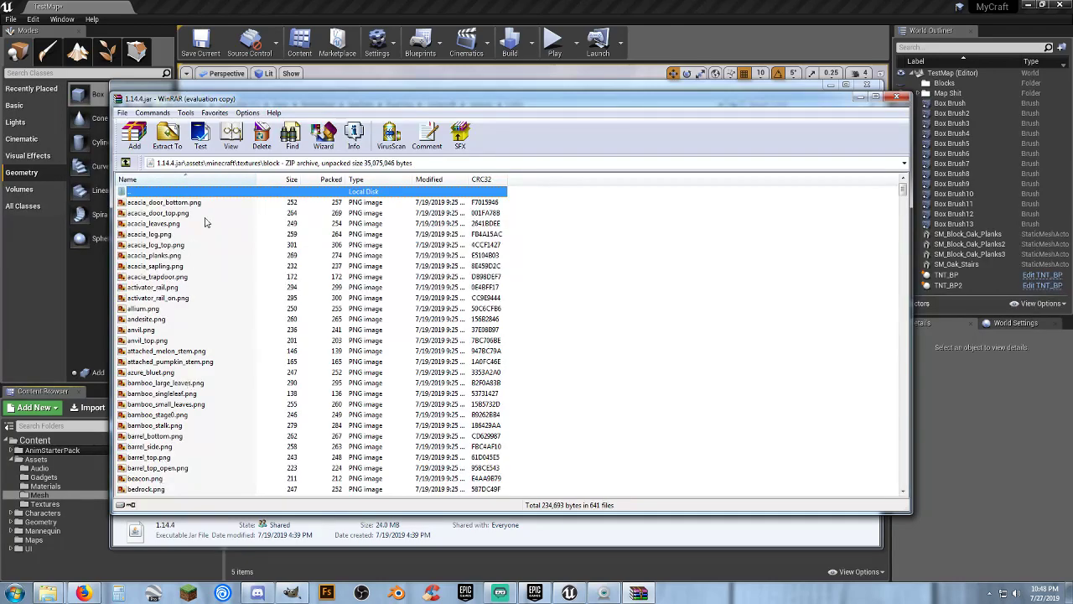
pyautogui.scroll(-20, 167, 309)
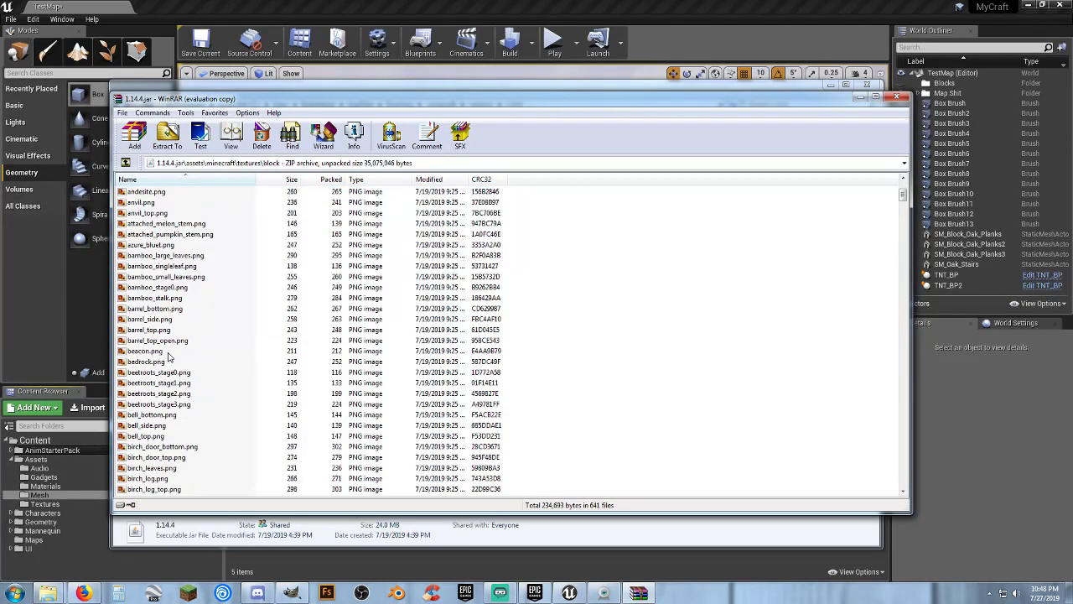
pyautogui.scroll(-9, 174, 344)
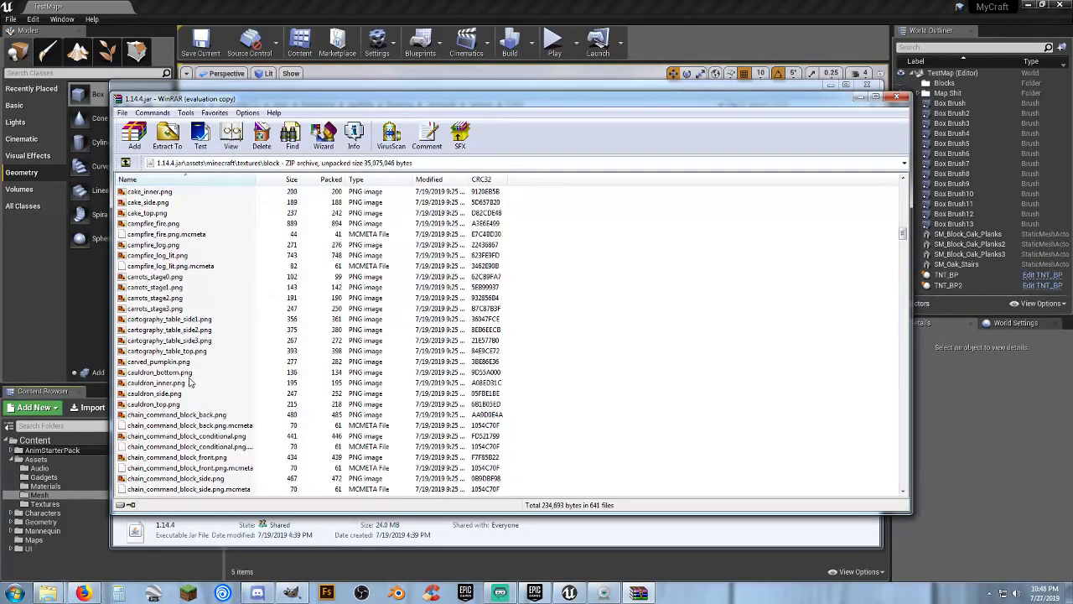
pyautogui.click(895, 97)
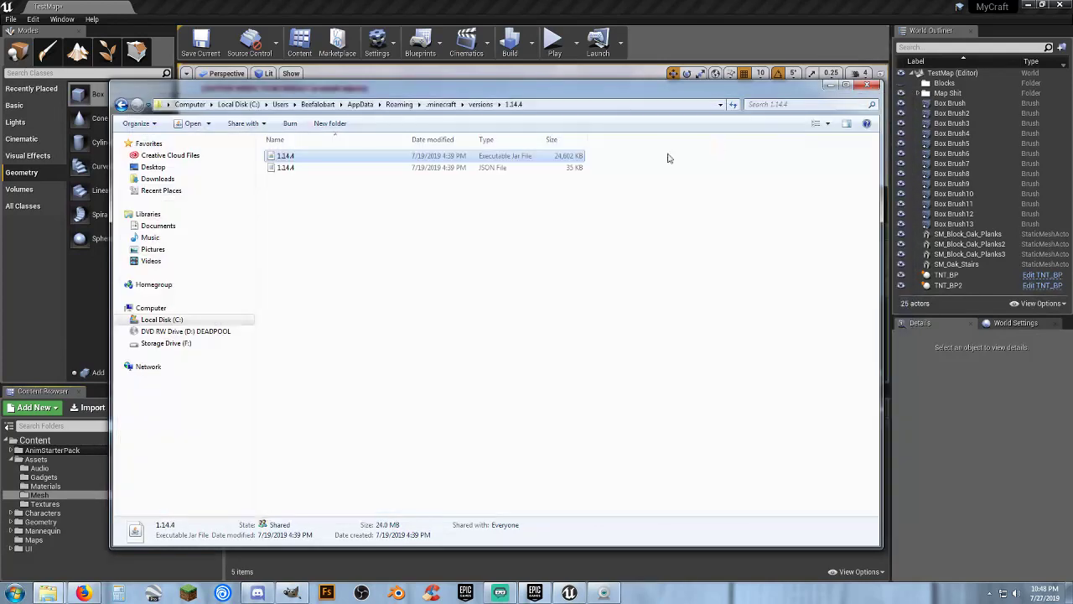
pyautogui.click(868, 85)
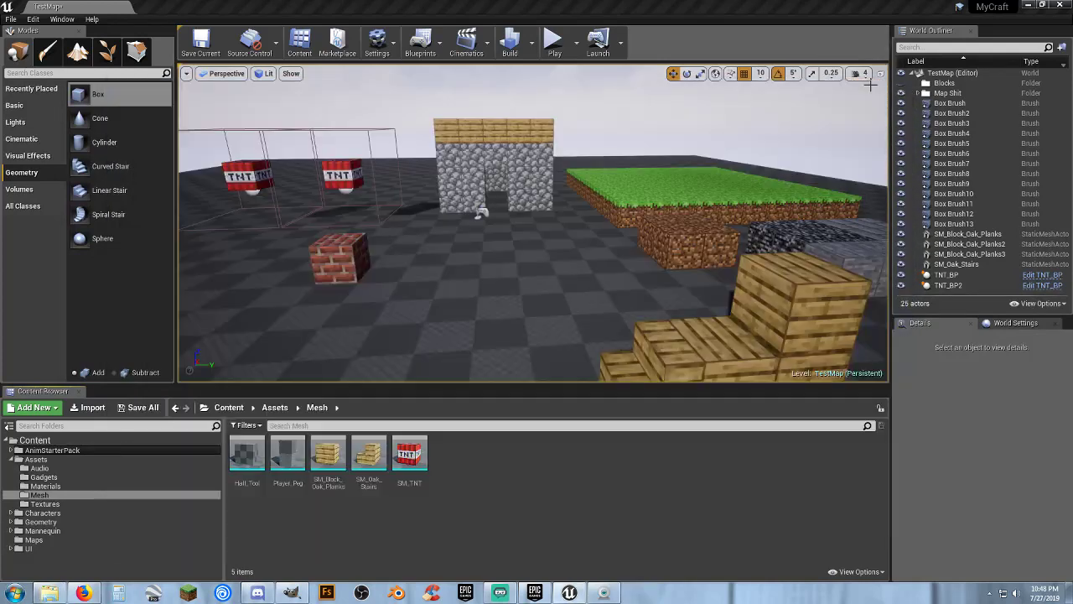
# Switch to the Explorer window showing the Minecraft\textures\block folder on Storage Drive (F:) and check its icon view options
pyautogui.click(44, 599)
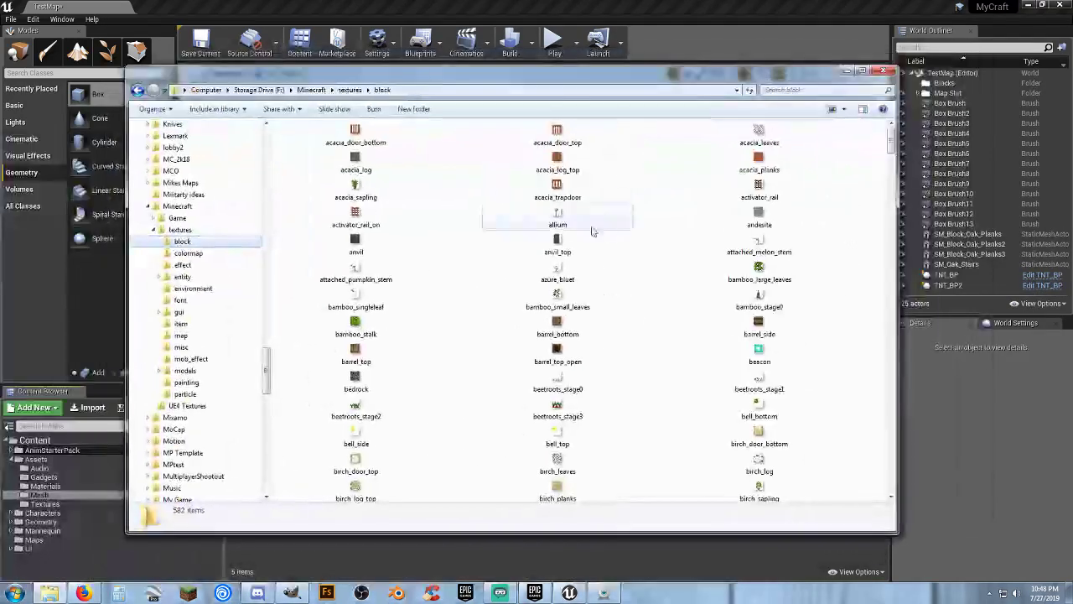
pyautogui.rightClick(661, 232)
pyautogui.moveTo(715, 242)
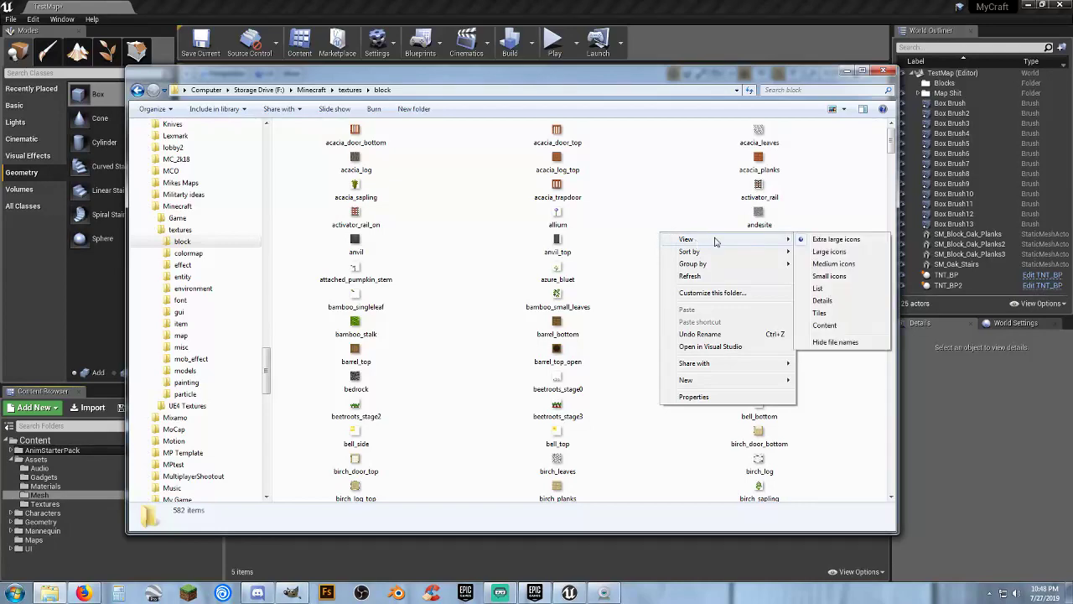
pyautogui.click(861, 439)
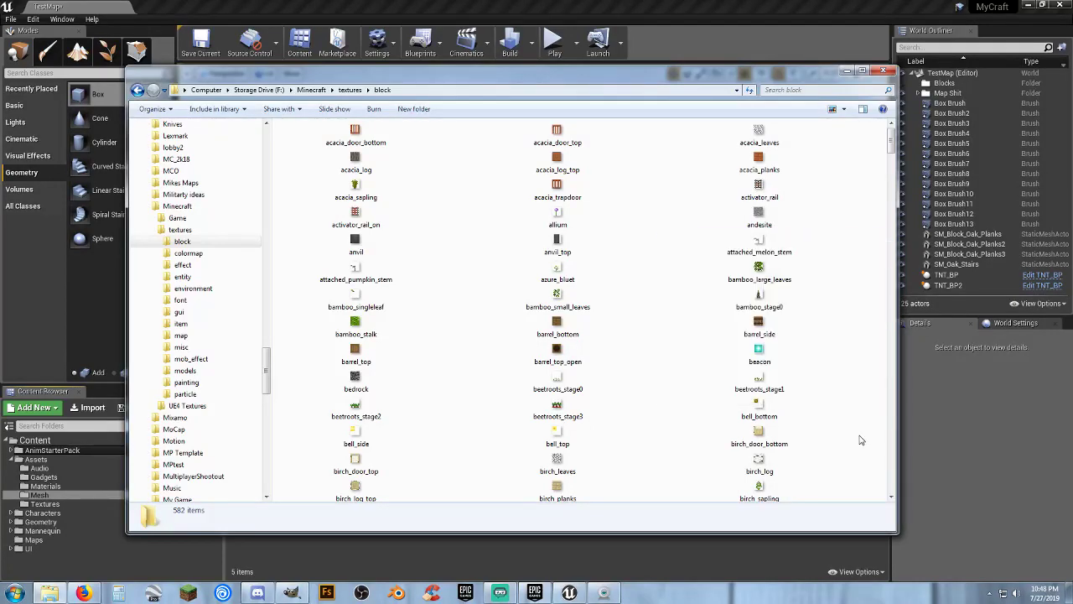
# Examine the block texture images through to the end of the folder, including the sea_lantern strip
pyautogui.scroll(-15, 635, 223)
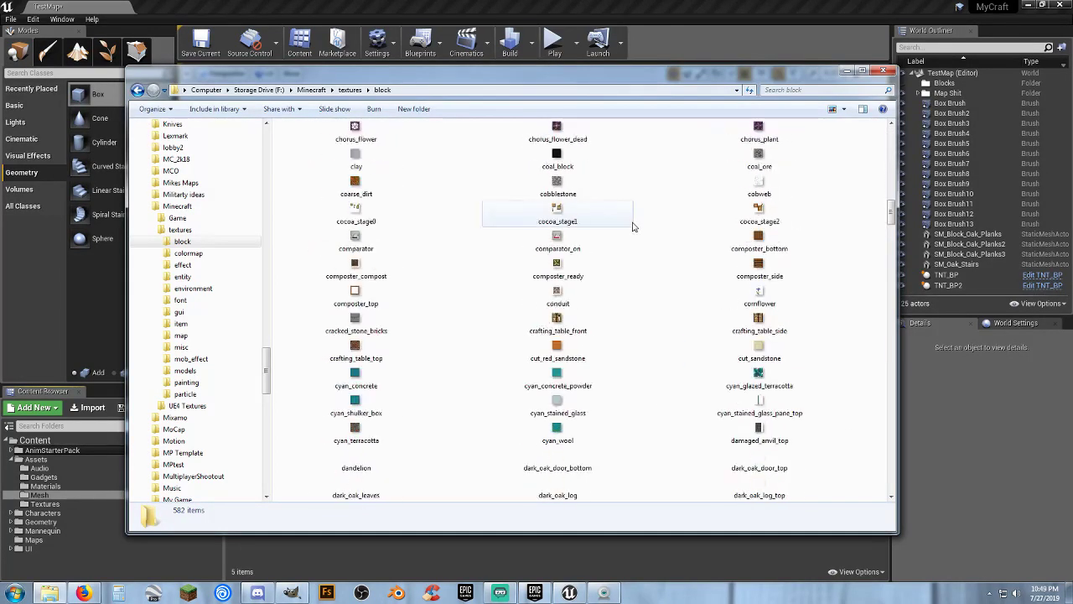
pyautogui.scroll(-20, 634, 227)
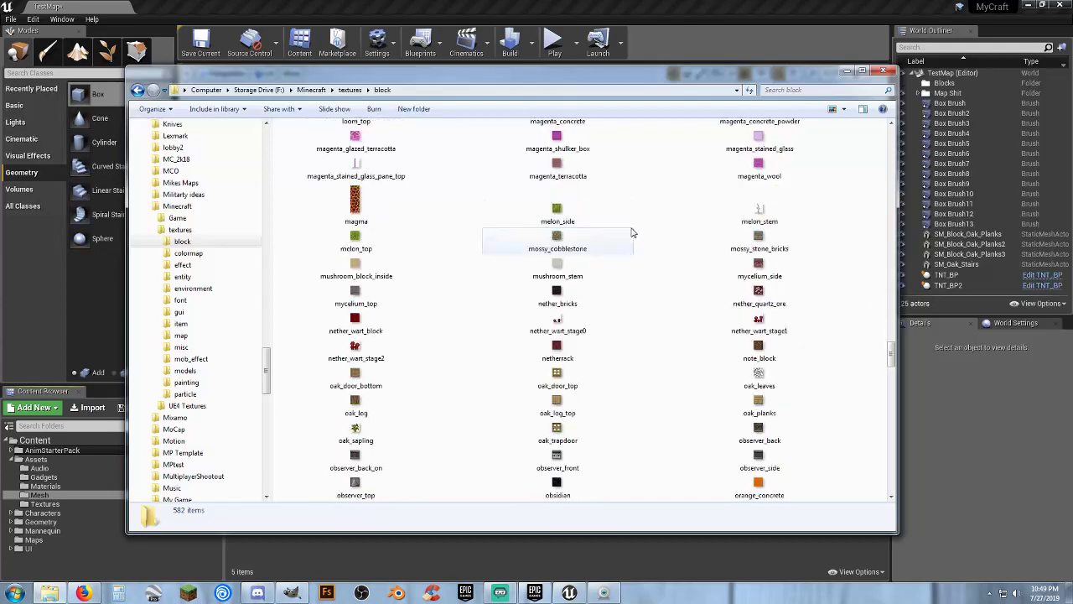
pyautogui.scroll(-5, 633, 233)
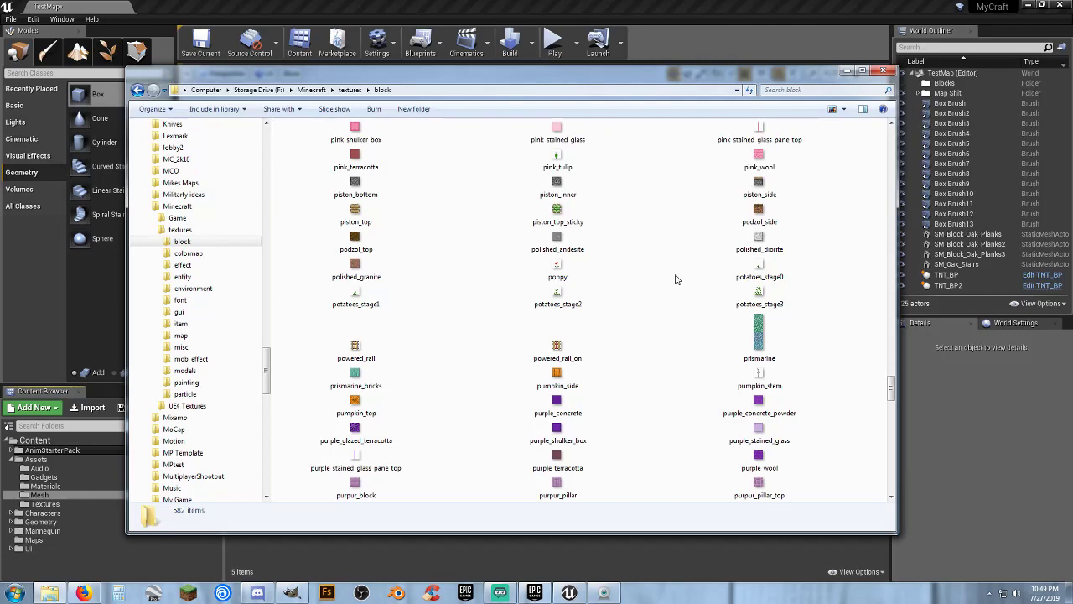
pyautogui.scroll(-10, 677, 279)
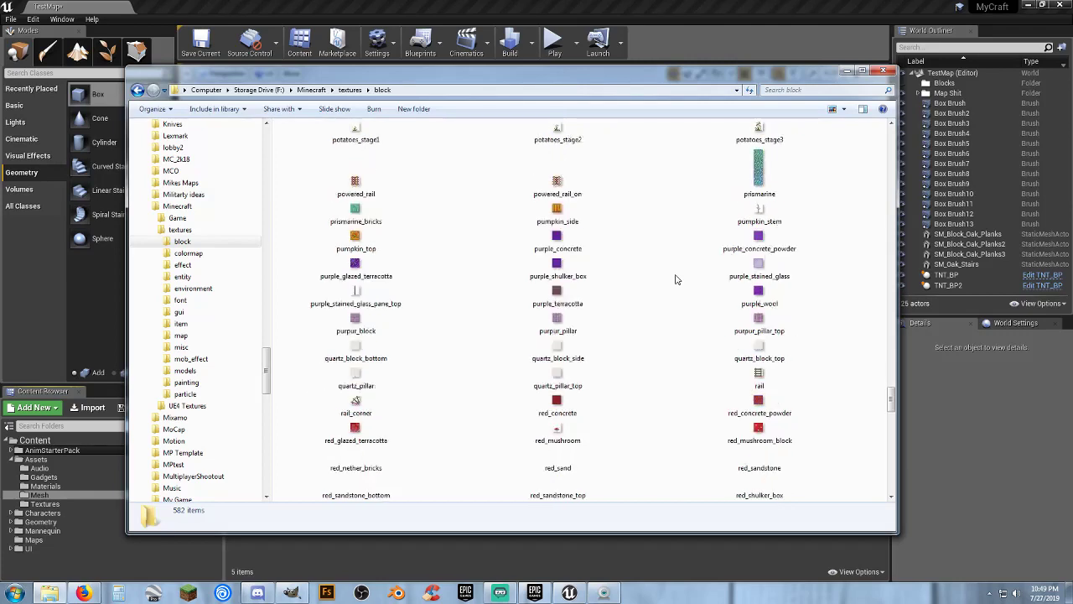
pyautogui.scroll(-3, 676, 279)
pyautogui.scroll(5, 677, 279)
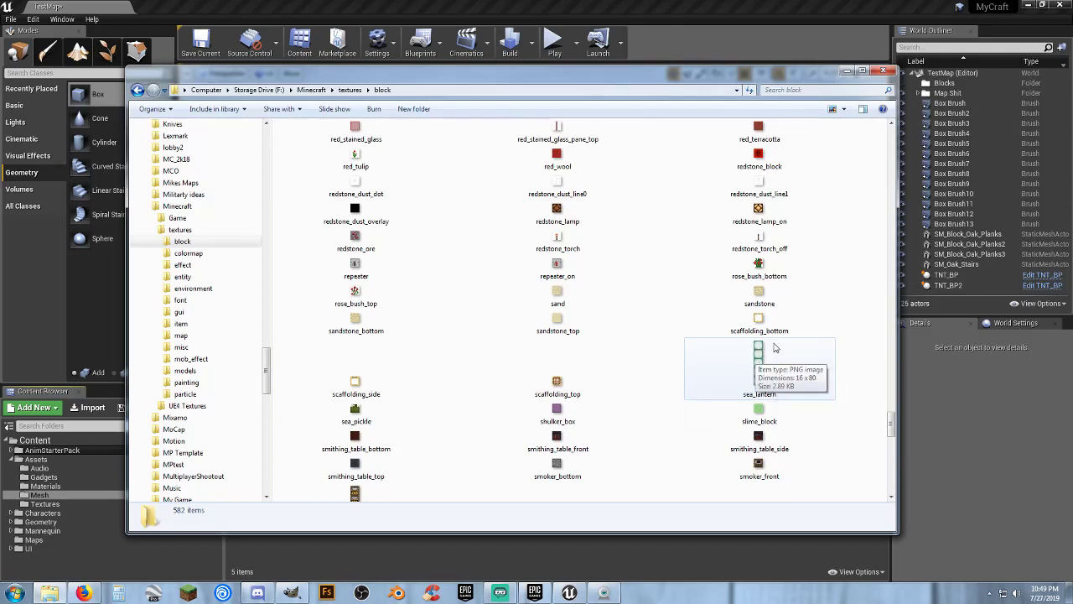
pyautogui.scroll(-3, 642, 338)
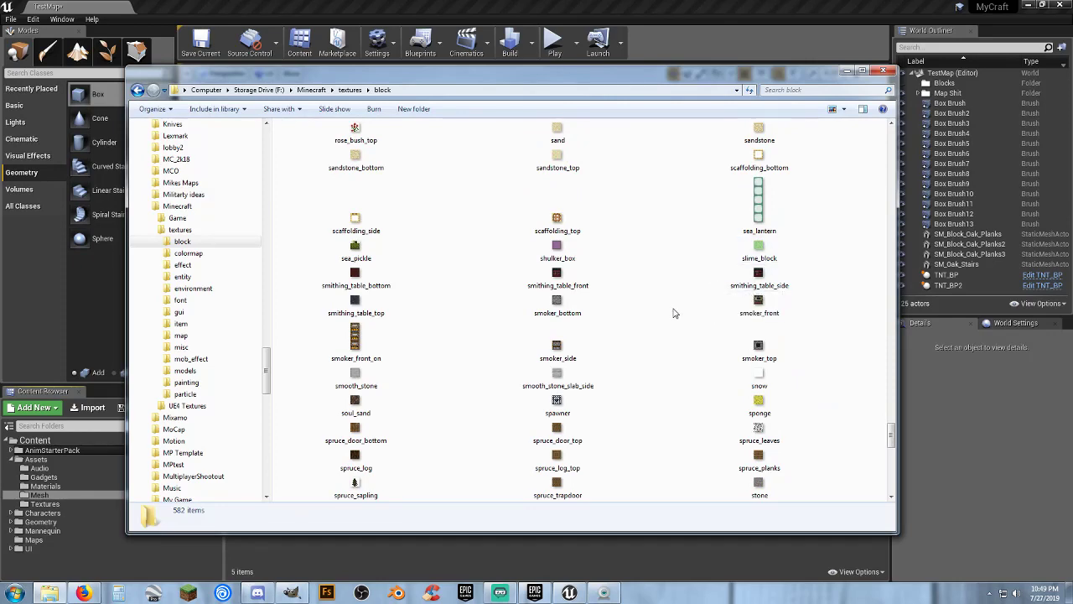
pyautogui.scroll(-5, 667, 315)
pyautogui.scroll(-7, 663, 316)
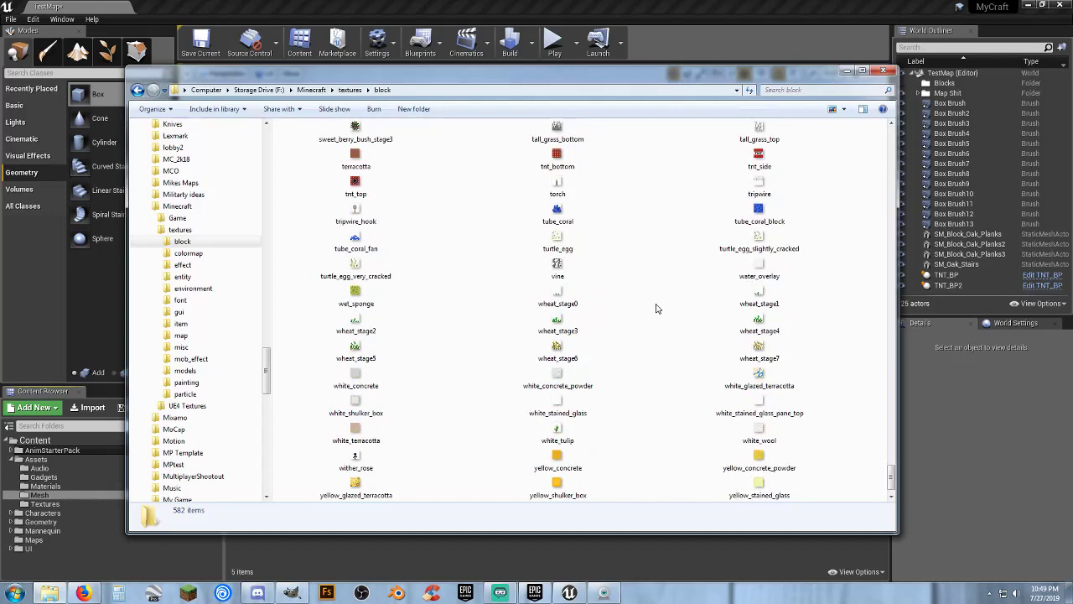
pyautogui.scroll(-1, 657, 309)
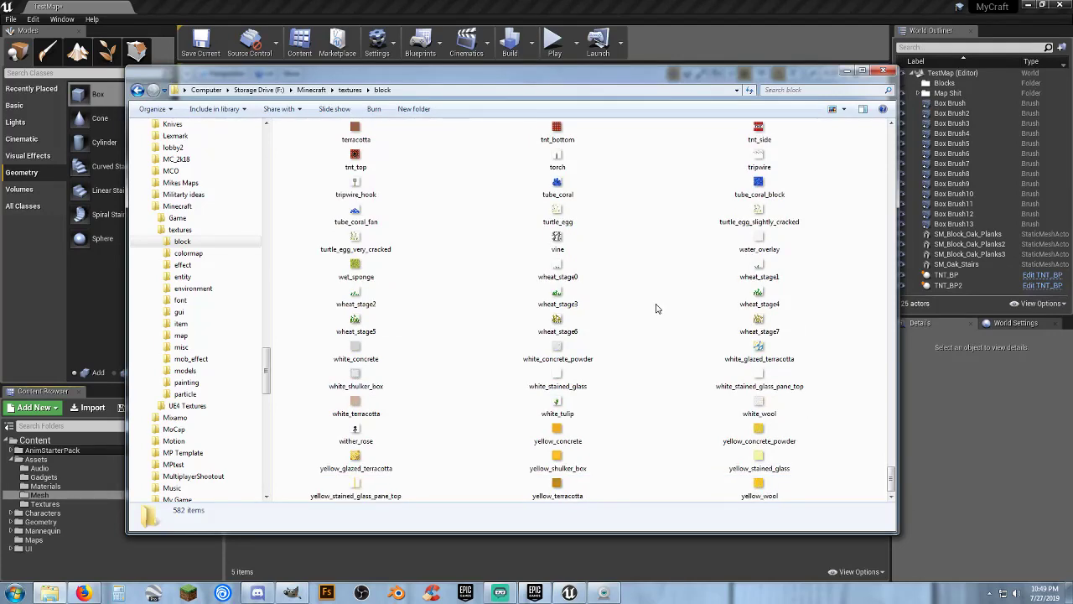
# Find the TNT textures in the block folder and select tnt_top and tnt_side in turn
pyautogui.scroll(3, 637, 309)
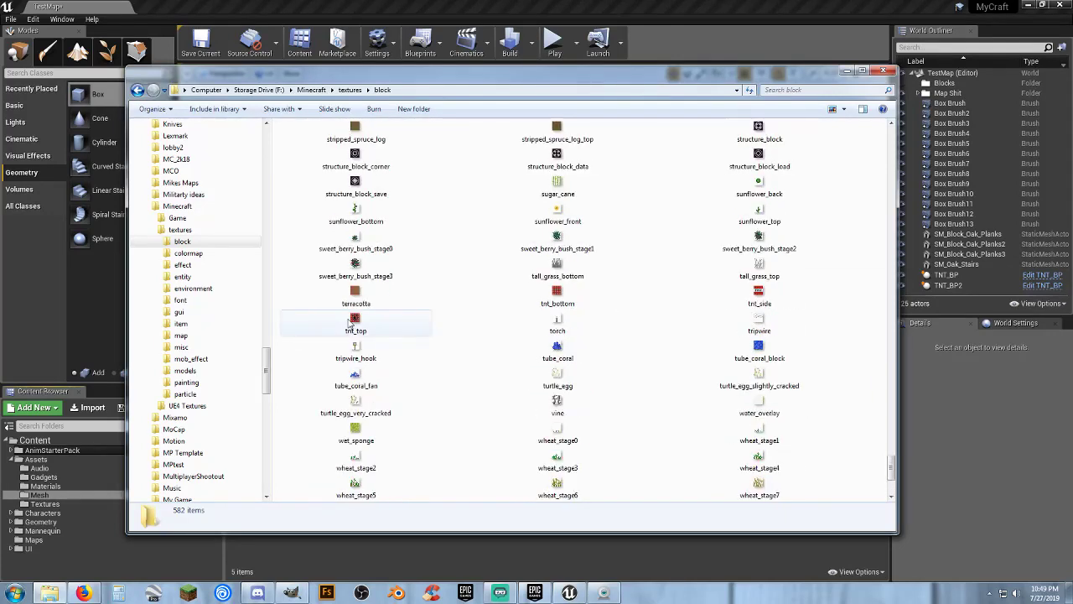
pyautogui.click(557, 295)
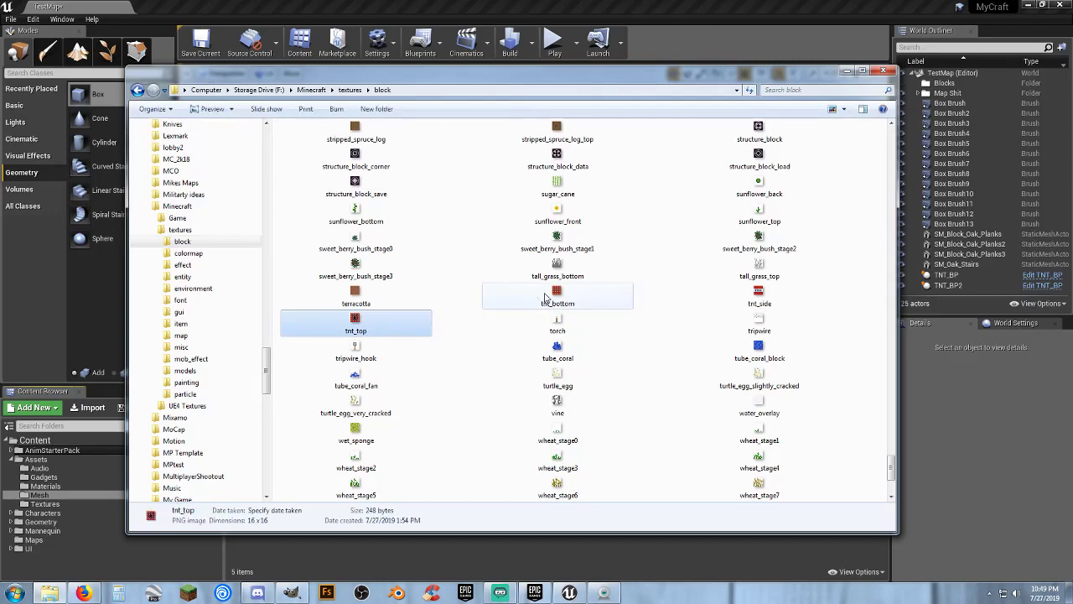
pyautogui.click(761, 289)
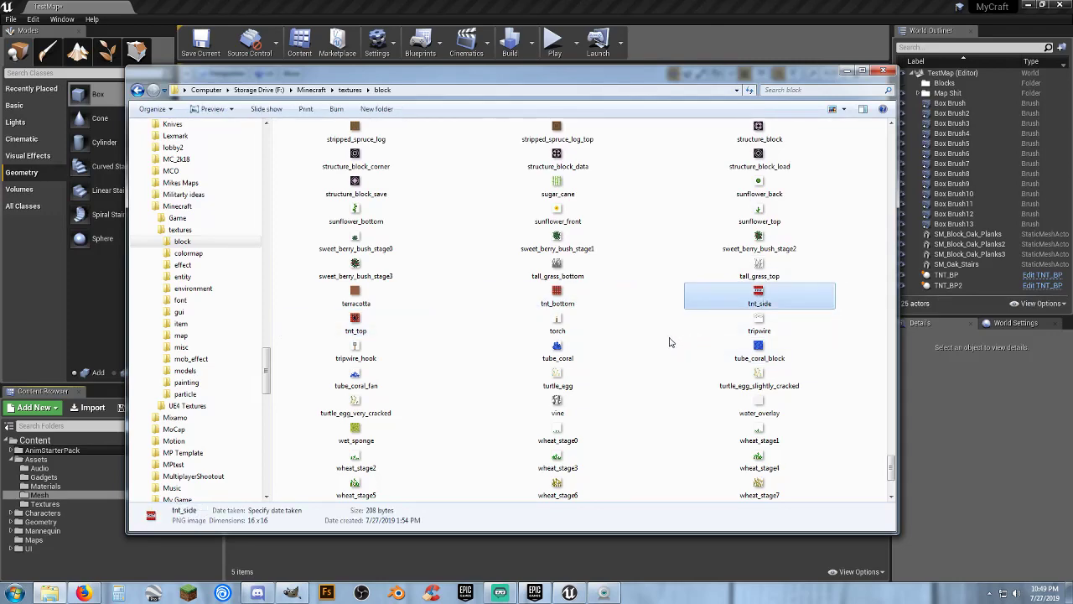
# Select the stone_bricks texture and look through the block texture images above and below it in the folder
pyautogui.scroll(3, 663, 335)
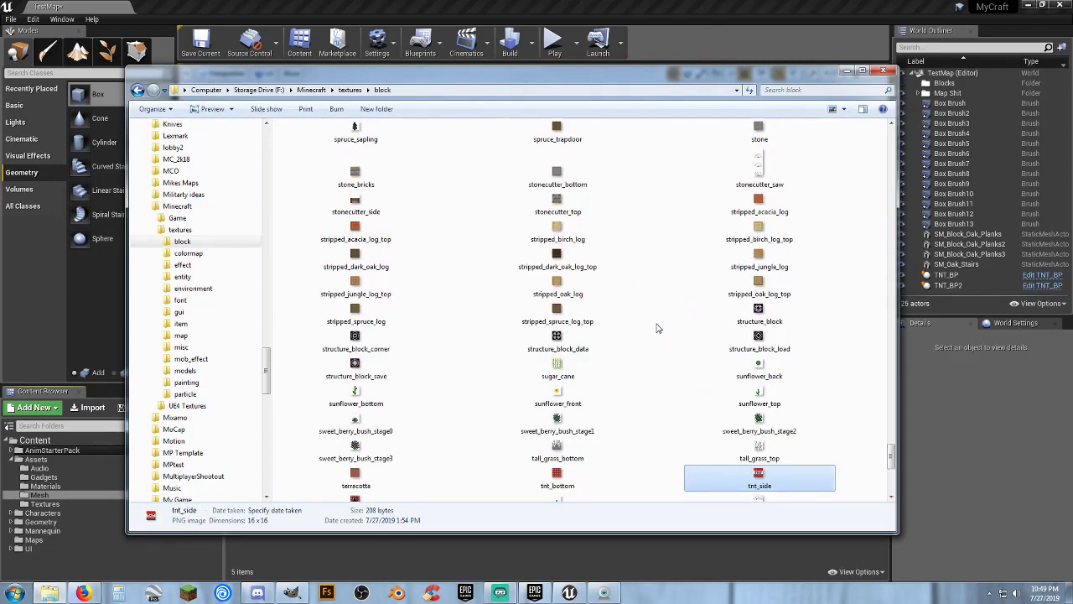
pyautogui.click(355, 172)
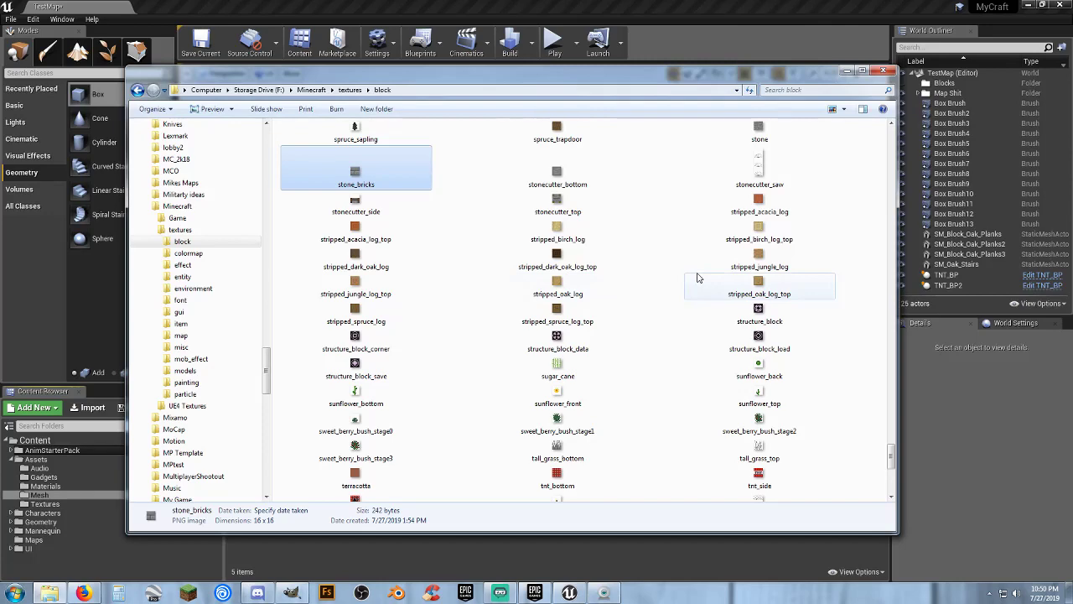
pyautogui.scroll(6, 696, 278)
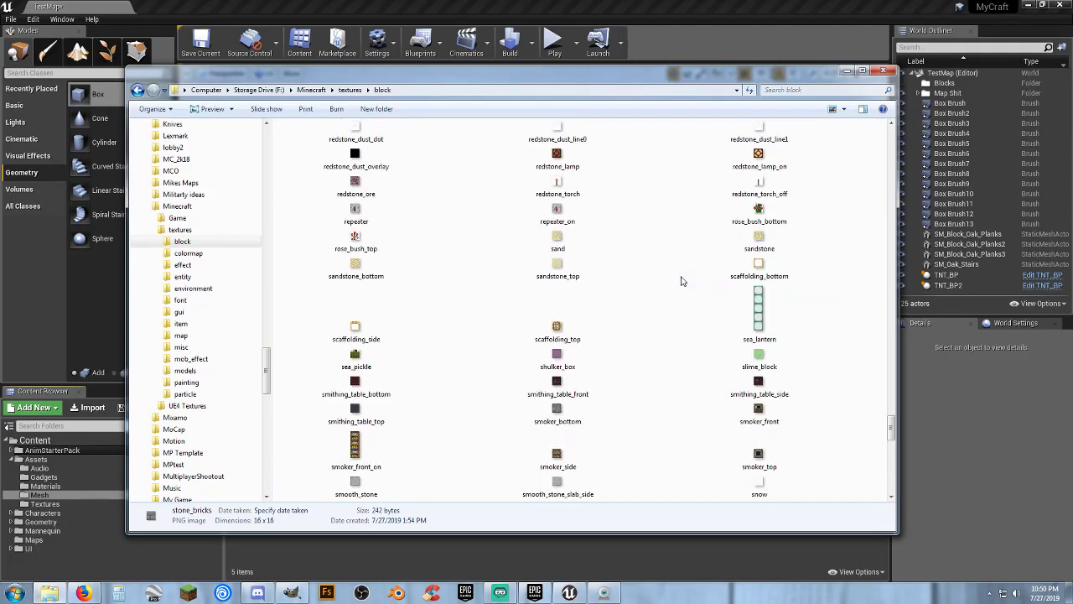
pyautogui.scroll(6, 681, 281)
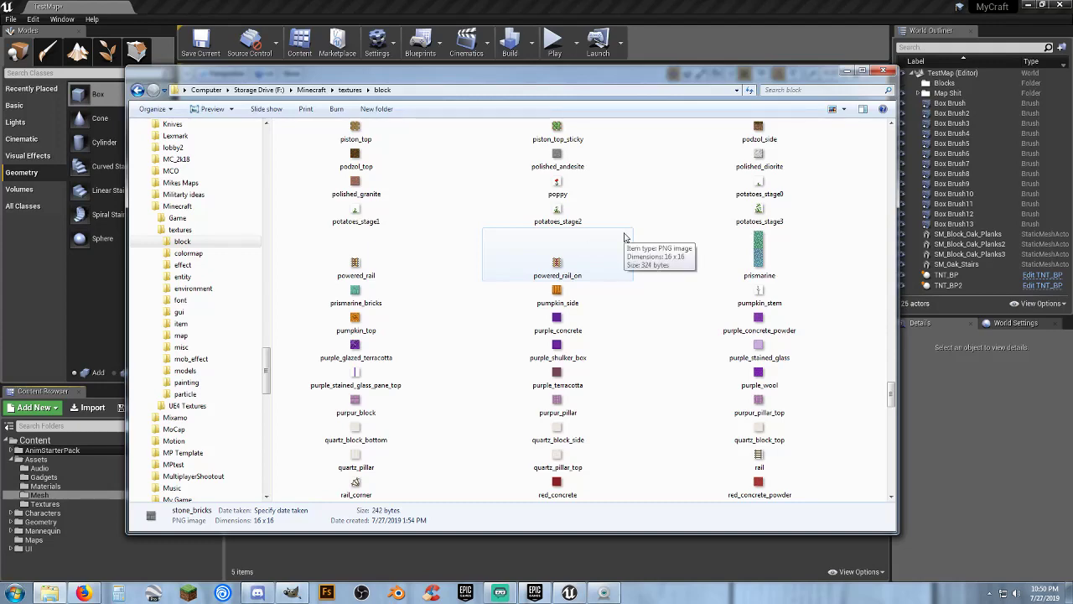
pyautogui.scroll(2, 655, 215)
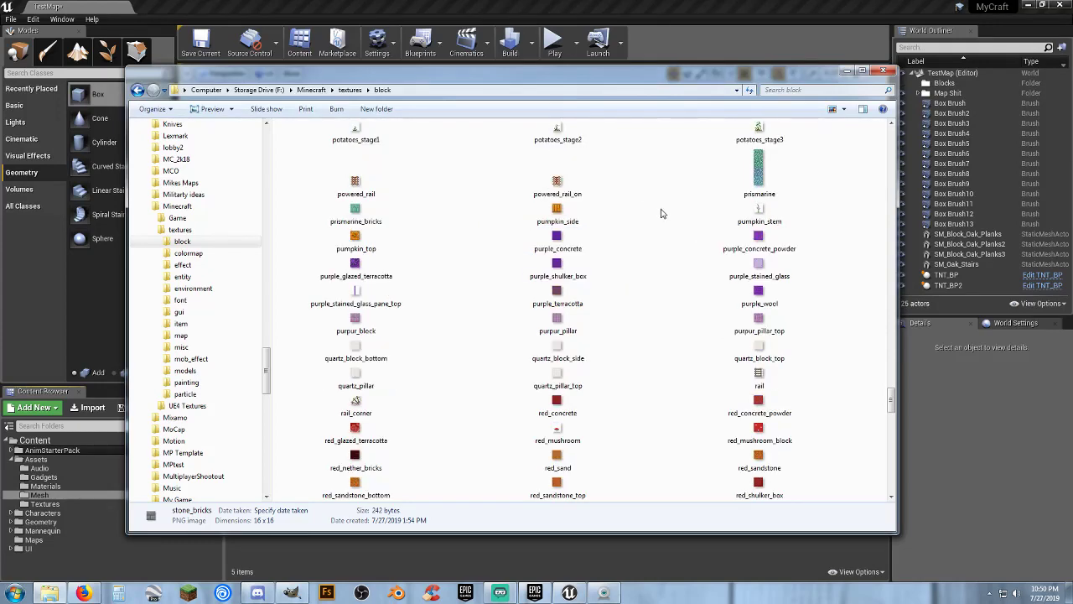
pyautogui.scroll(-3, 653, 218)
pyautogui.scroll(2, 654, 220)
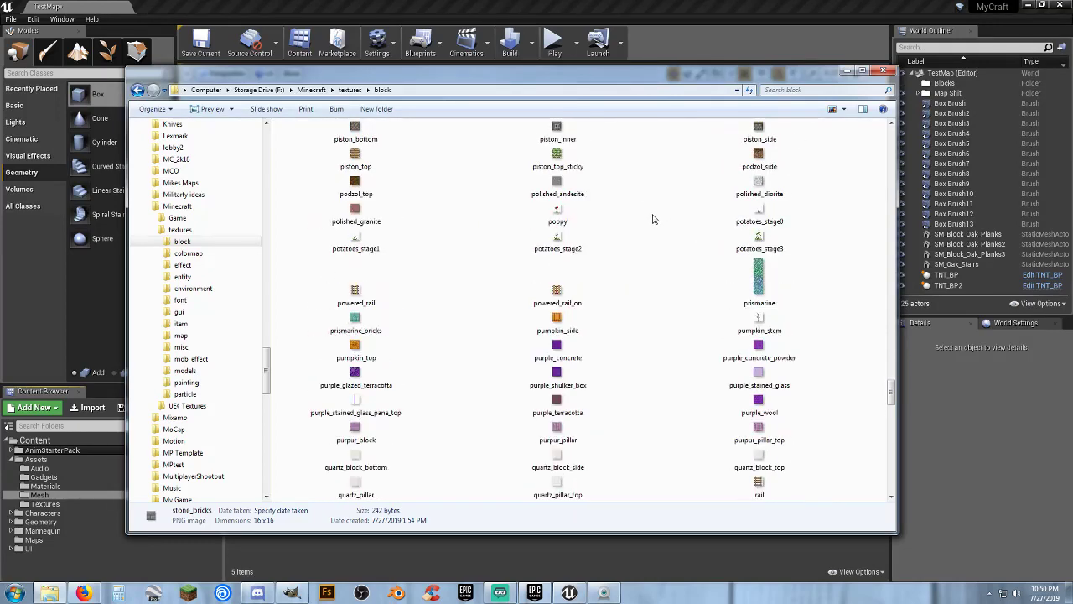
pyautogui.scroll(-7, 655, 219)
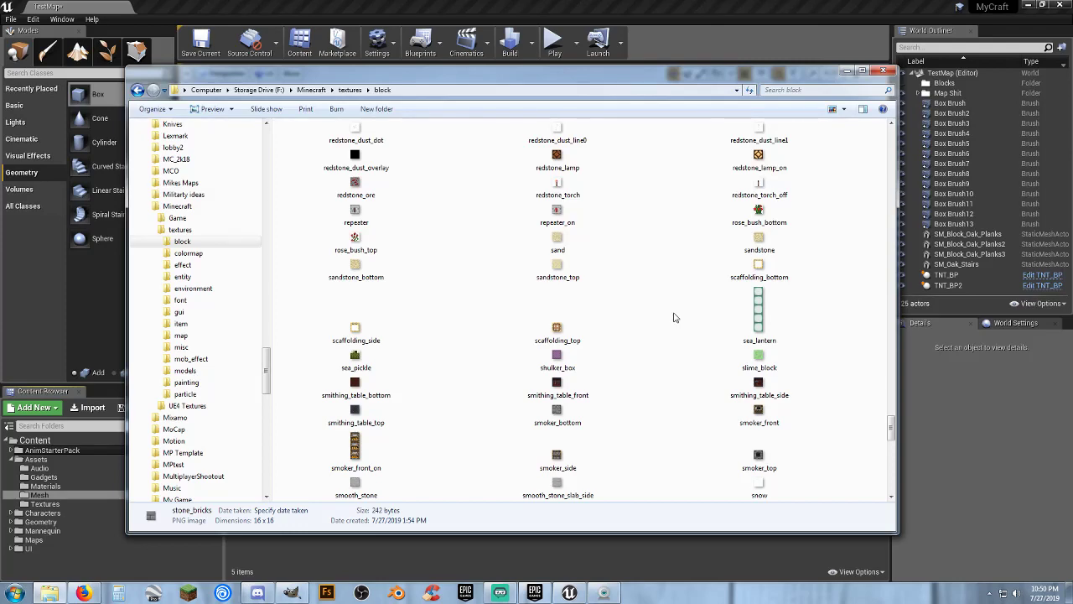
pyautogui.scroll(-5, 675, 317)
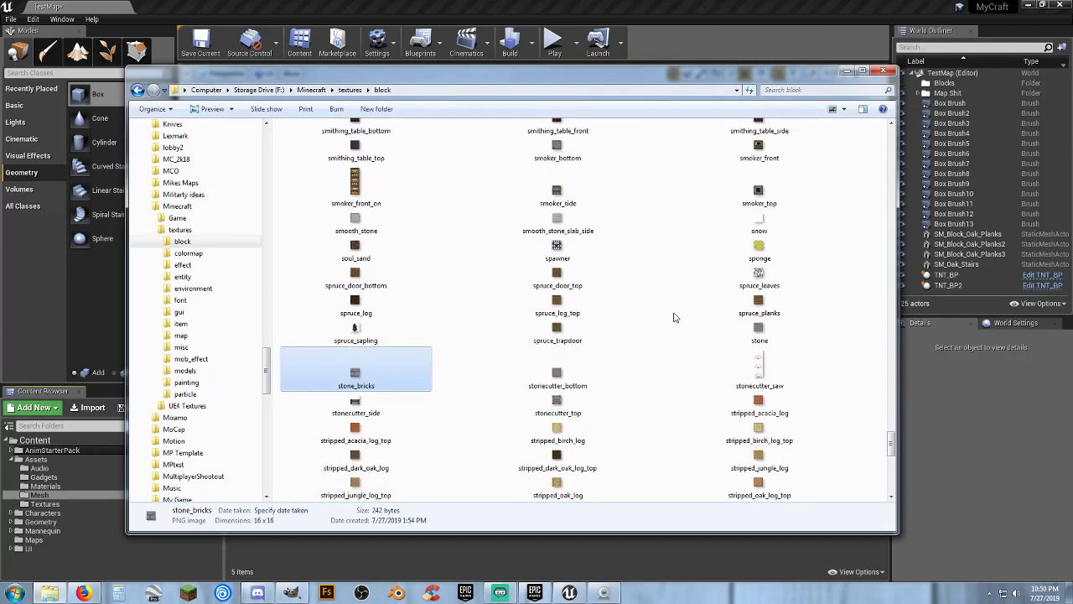
pyautogui.scroll(-3, 676, 317)
pyautogui.scroll(-8, 676, 317)
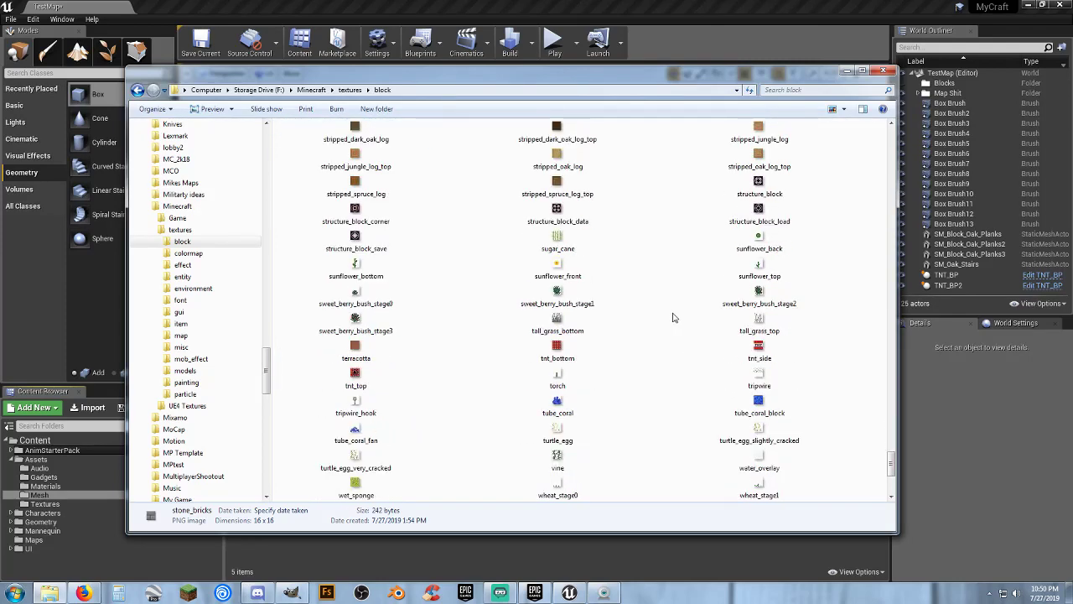
pyautogui.scroll(15, 672, 316)
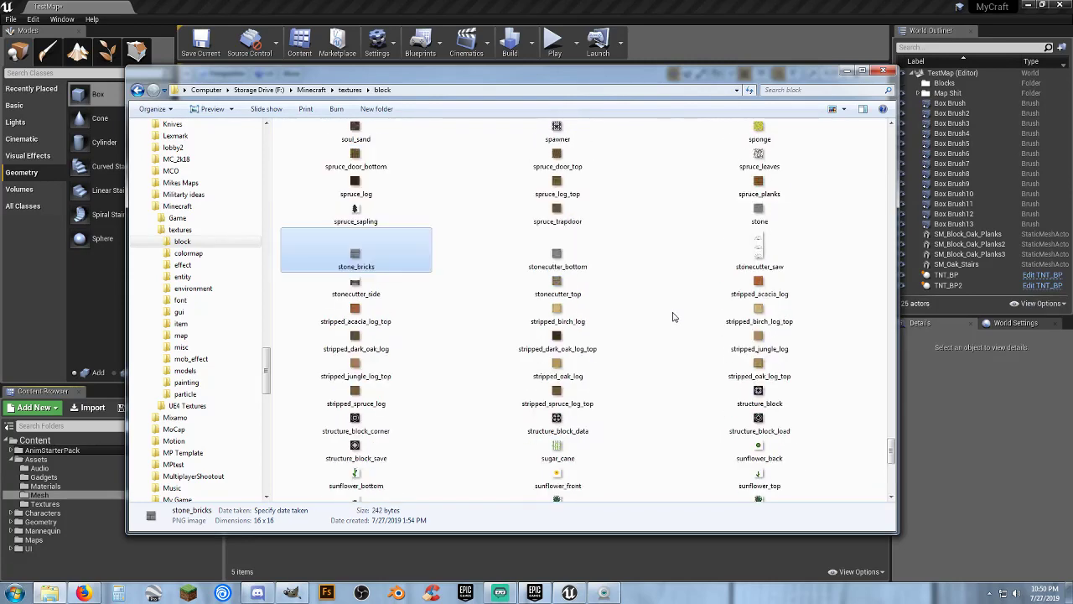
pyautogui.scroll(2, 659, 313)
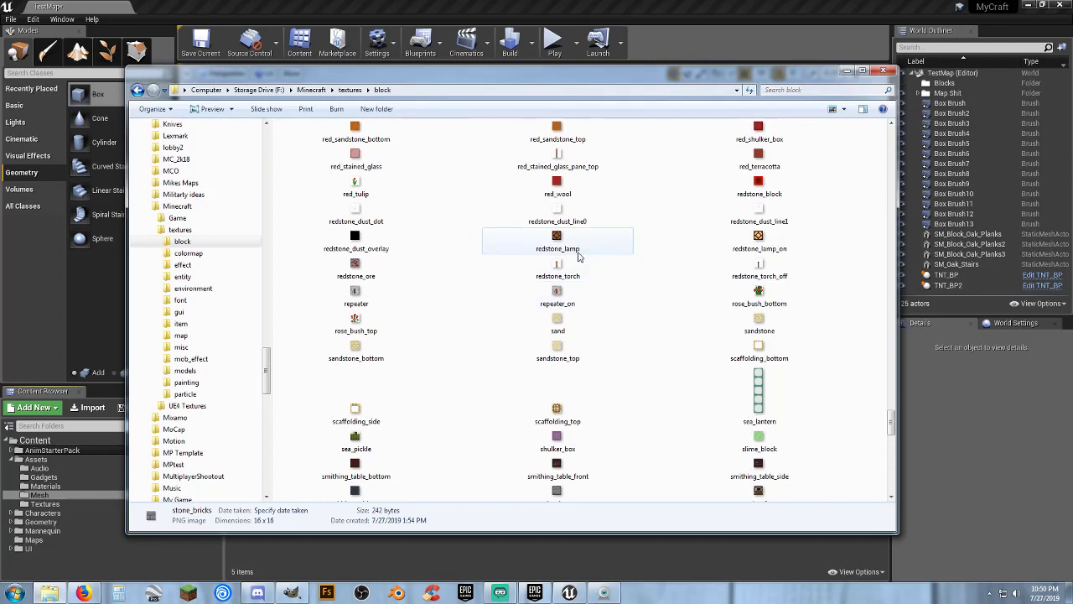
pyautogui.scroll(2, 647, 288)
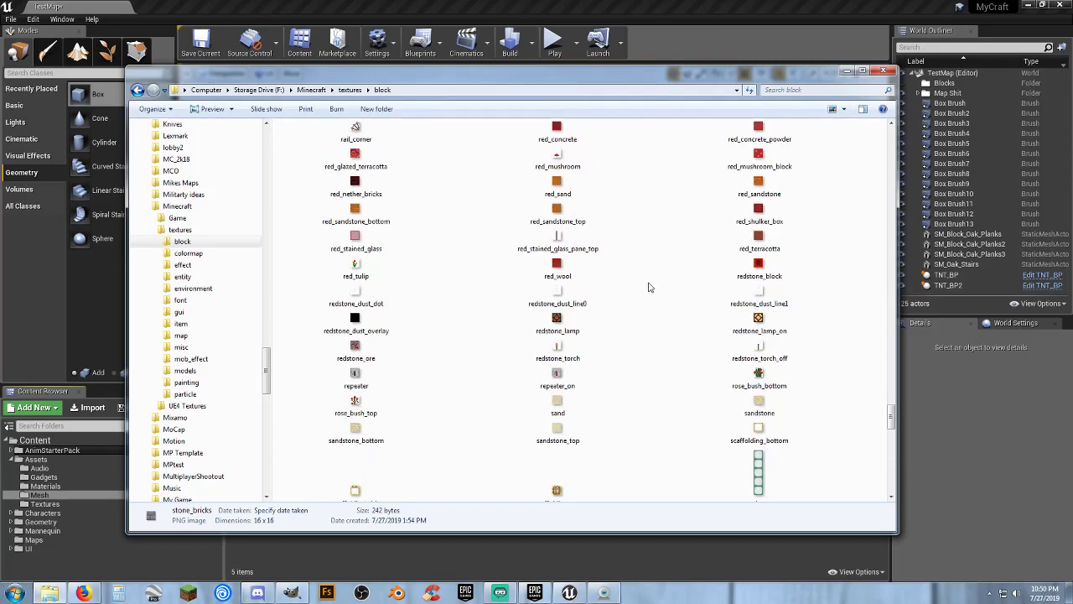
pyautogui.scroll(9, 648, 288)
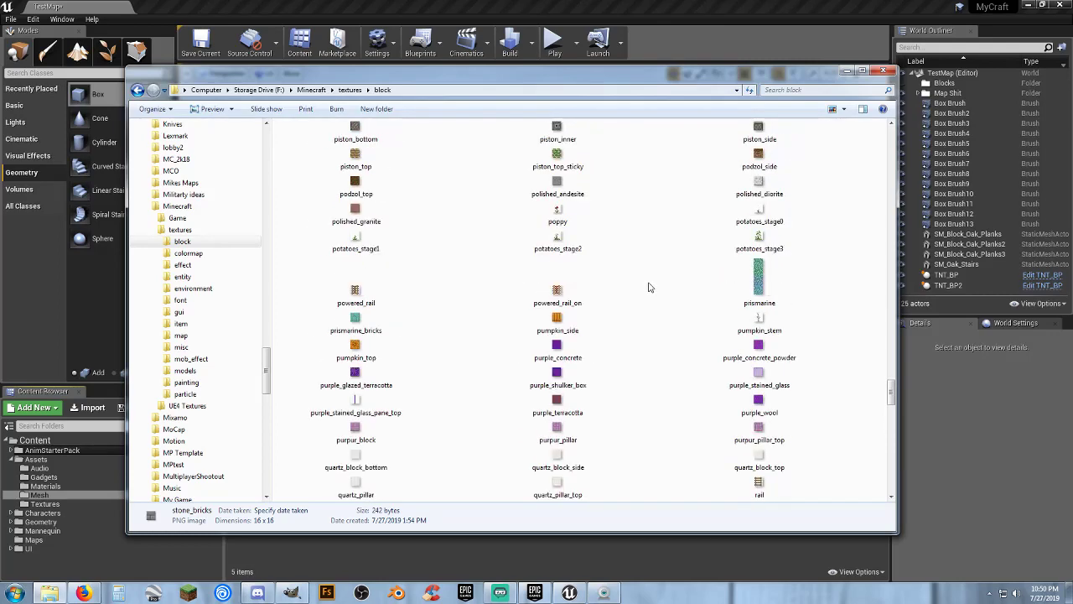
# Find the oak log textures in the block folder and compare oak_log_top and oak_log by selecting them in turn
pyautogui.scroll(10, 648, 288)
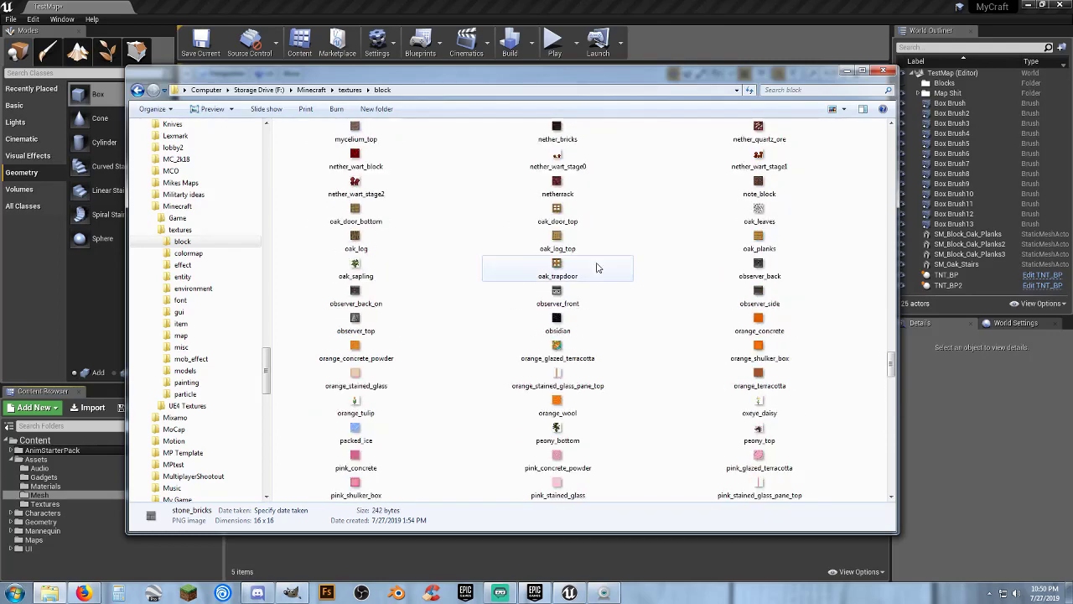
pyautogui.click(564, 253)
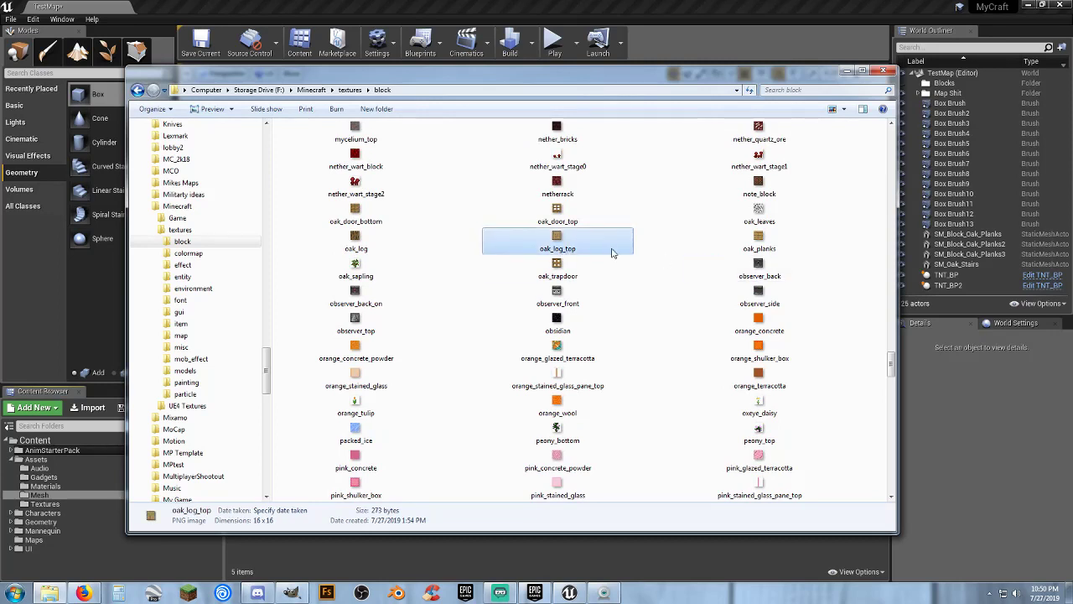
pyautogui.click(358, 253)
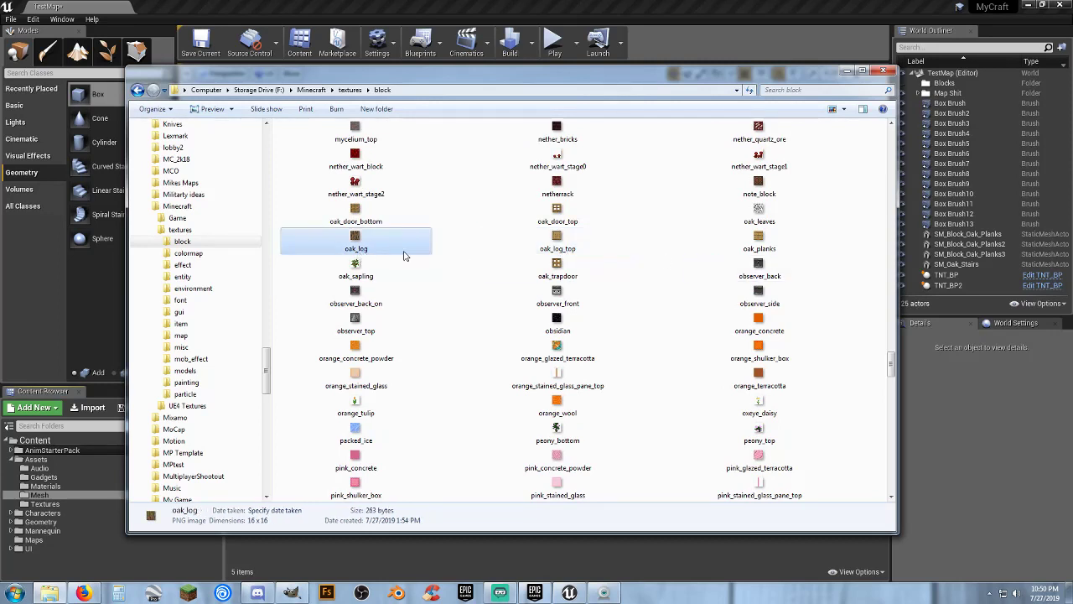
pyautogui.click(560, 252)
pyautogui.click(367, 244)
pyautogui.click(561, 249)
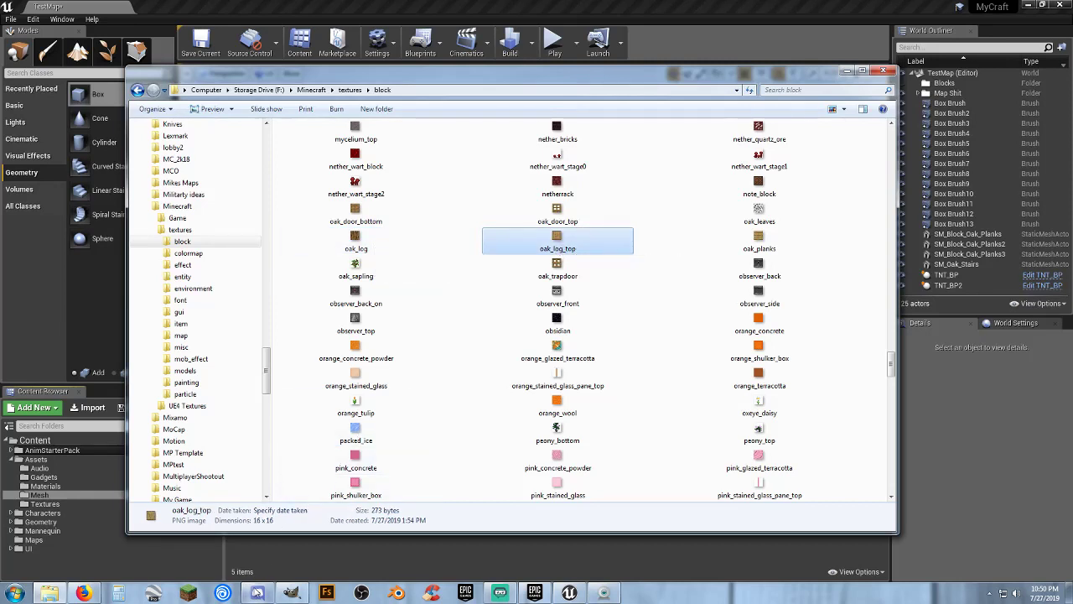
# Open the oak_log_top and oak_log textures in GIMP, minimize the Explorer window and bring the GIMP window fully into view
pyautogui.click(290, 593)
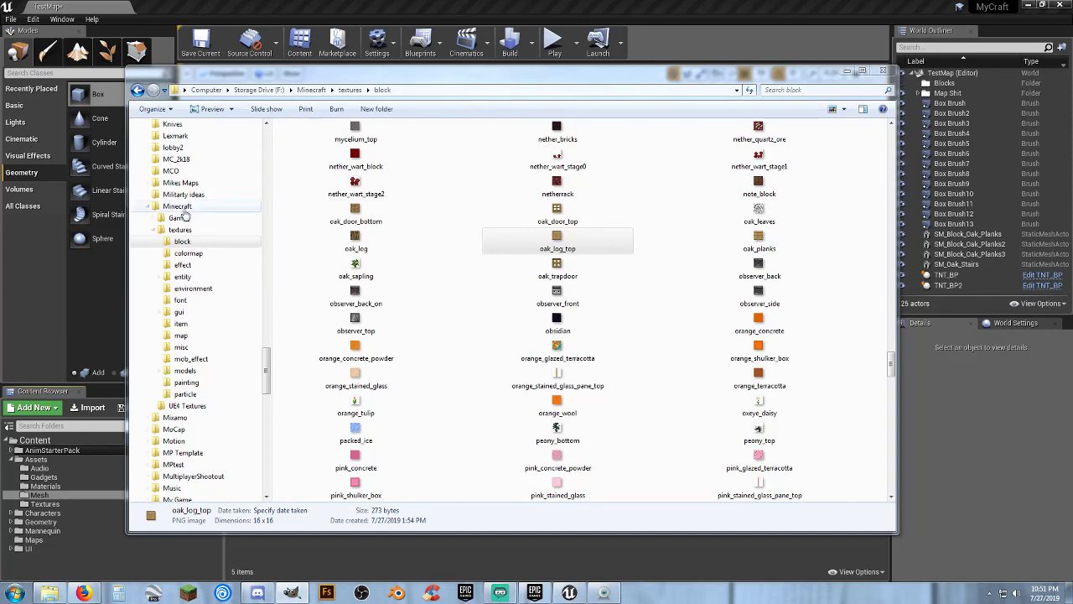
pyautogui.rightClick(557, 239)
pyautogui.click(610, 259)
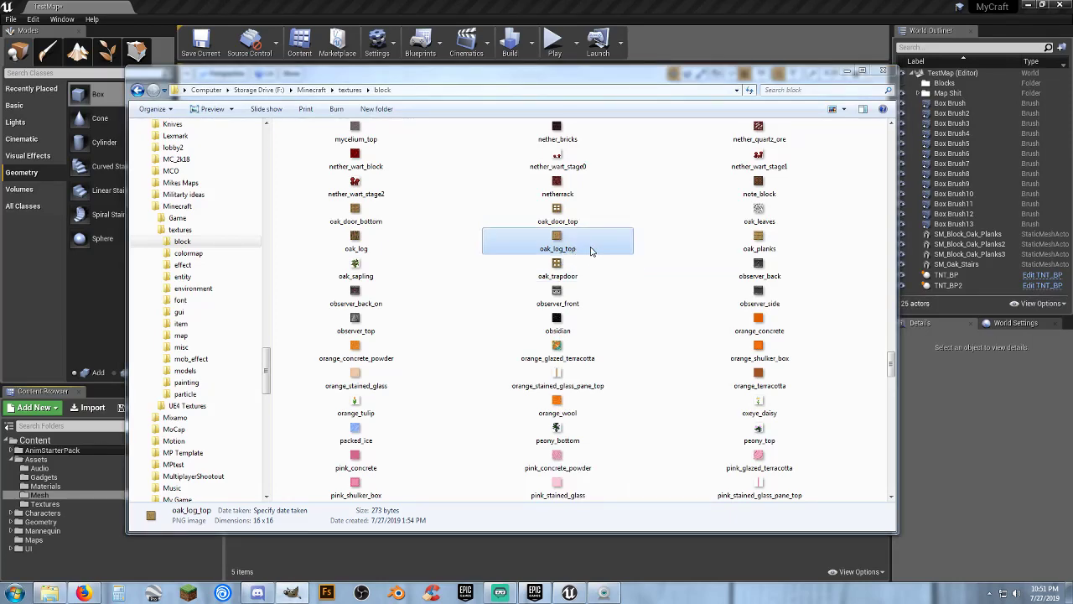
pyautogui.rightClick(358, 242)
pyautogui.click(415, 259)
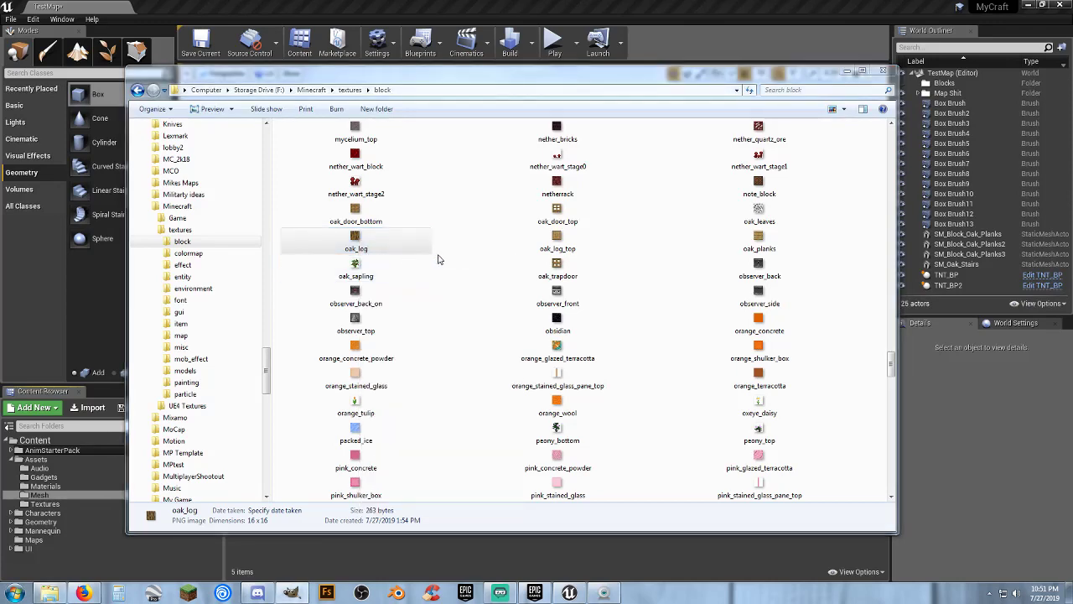
pyautogui.click(851, 72)
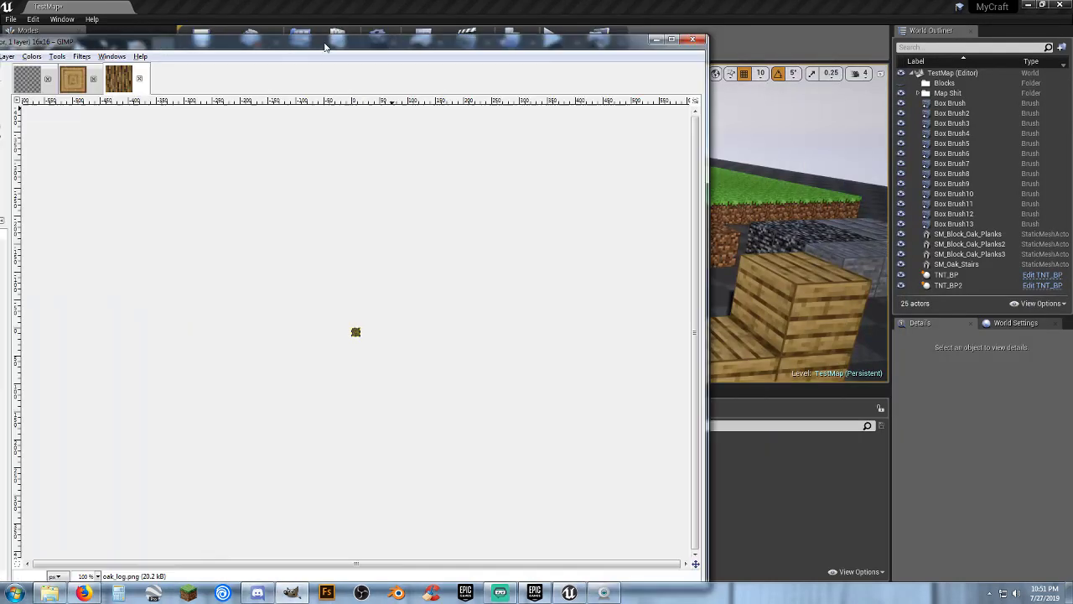
pyautogui.moveTo(516, 18); pyautogui.dragTo(532, 24)
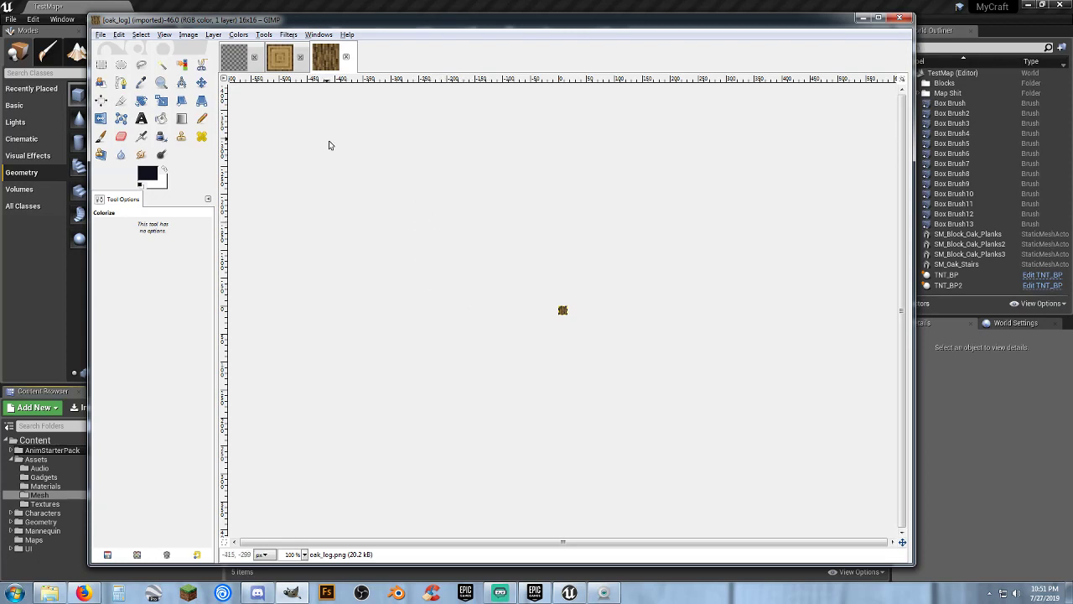
# Scale the oak_log image to 320 × 320 px with interpolation set to None
pyautogui.click(189, 34)
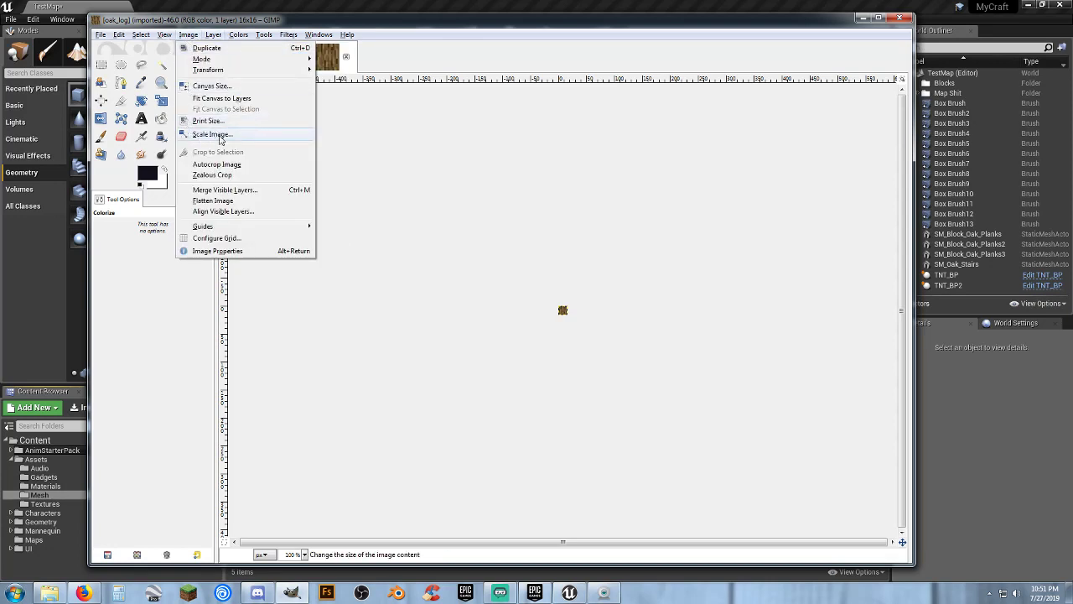
pyautogui.click(220, 136)
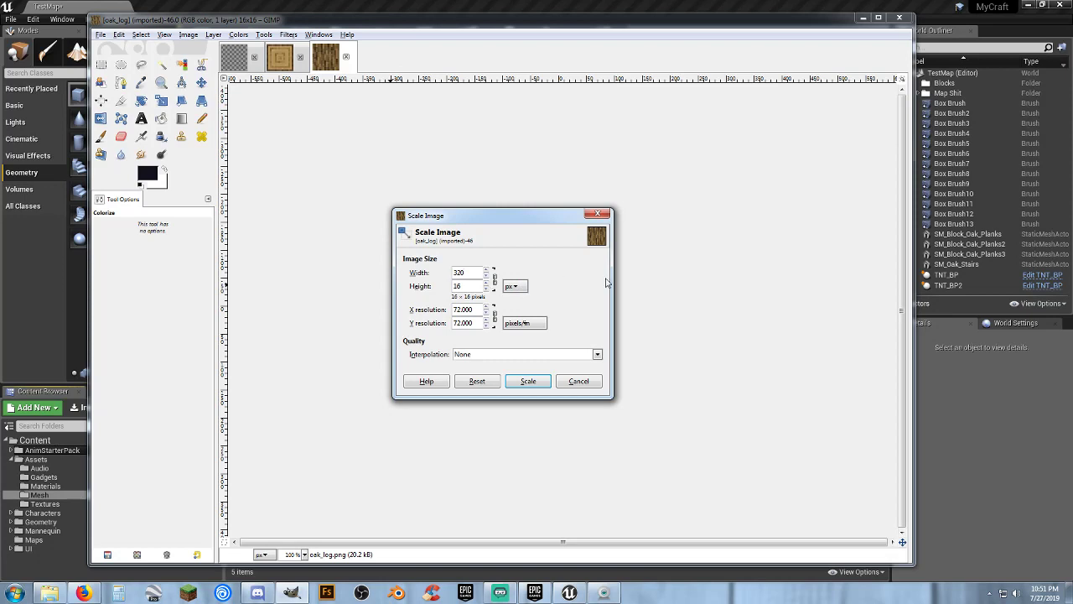
pyautogui.press('Tab')
pyautogui.click(597, 354)
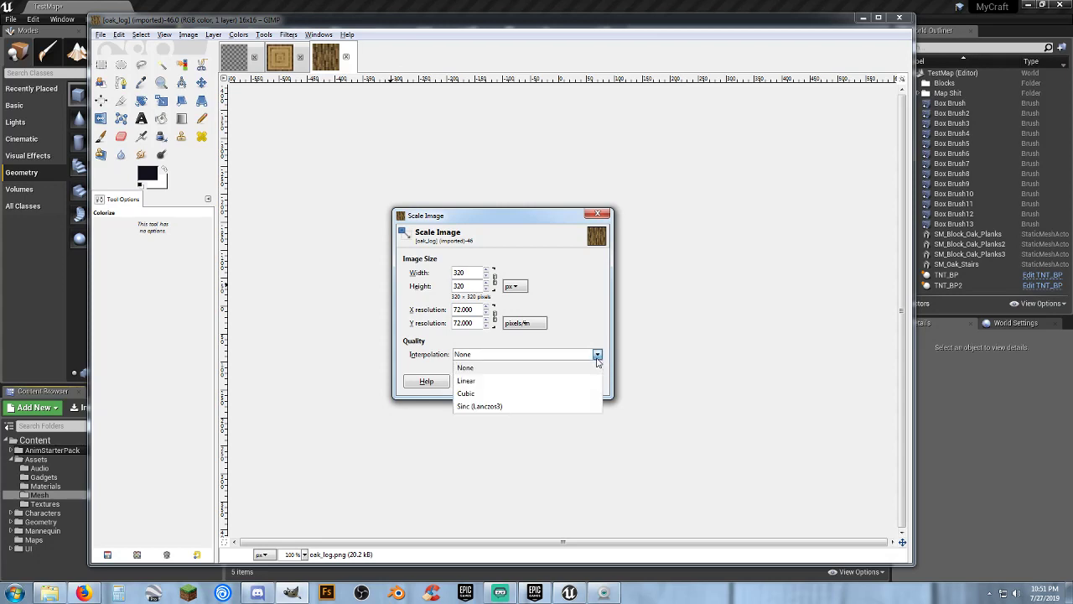
pyautogui.click(585, 317)
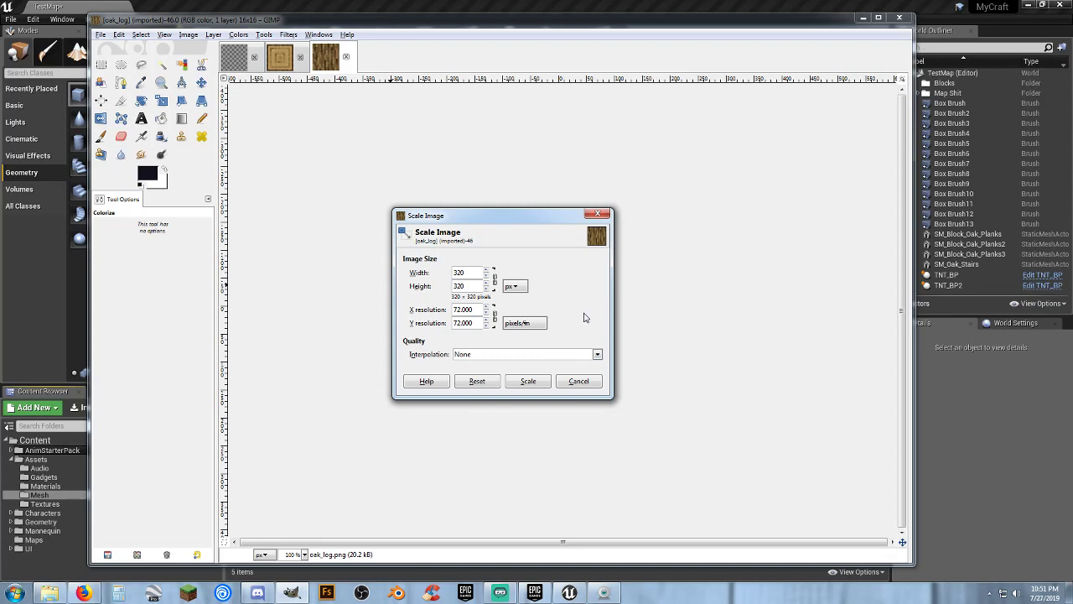
pyautogui.click(528, 382)
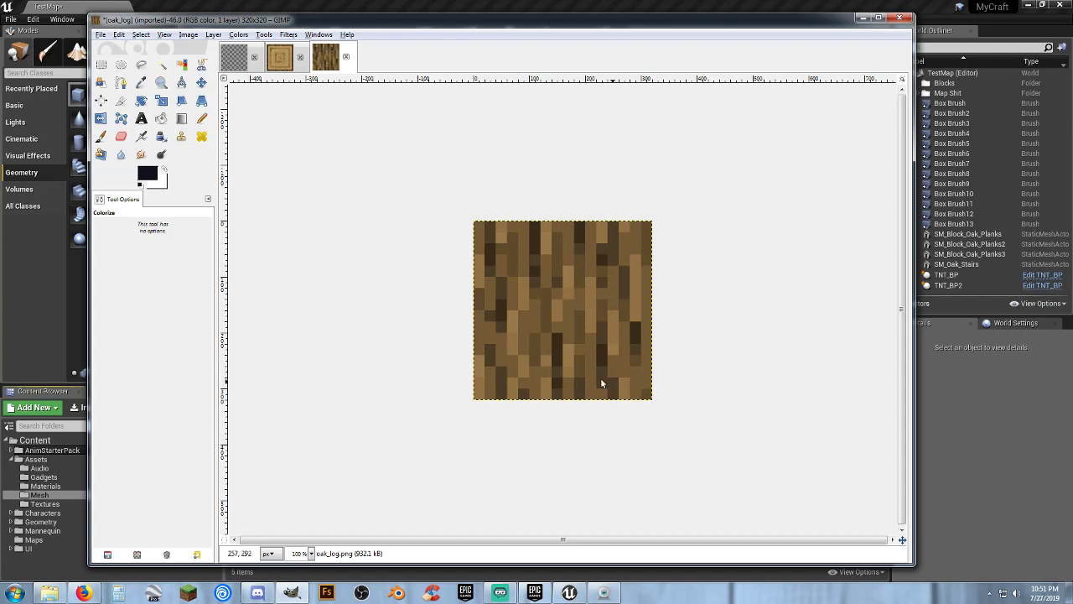
# Switch to the oak_log_top image and scale it to 320 × 320 px with interpolation None
pyautogui.click(281, 58)
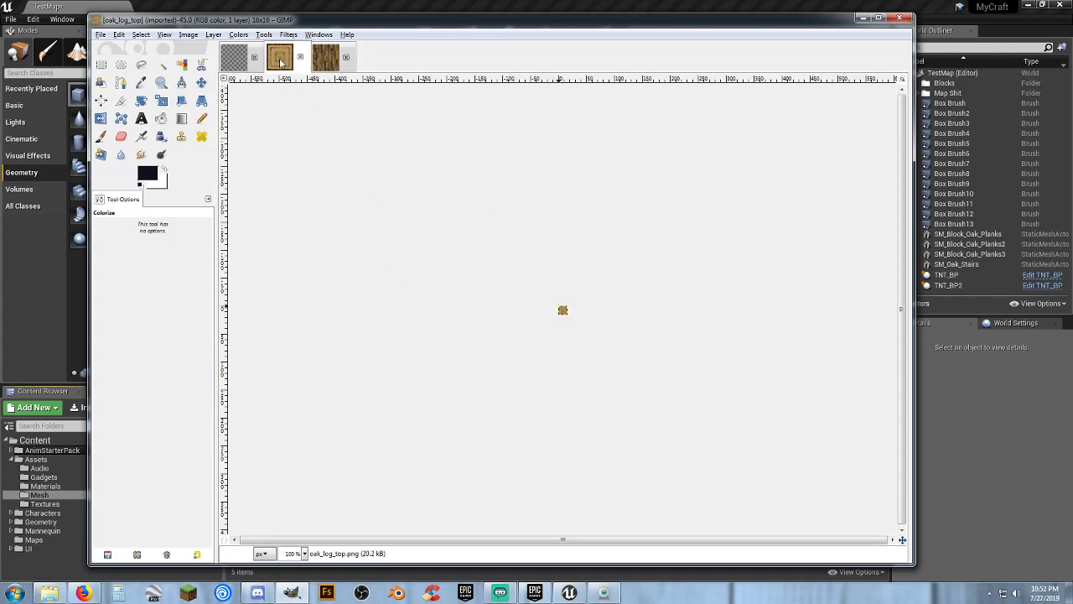
pyautogui.click(187, 35)
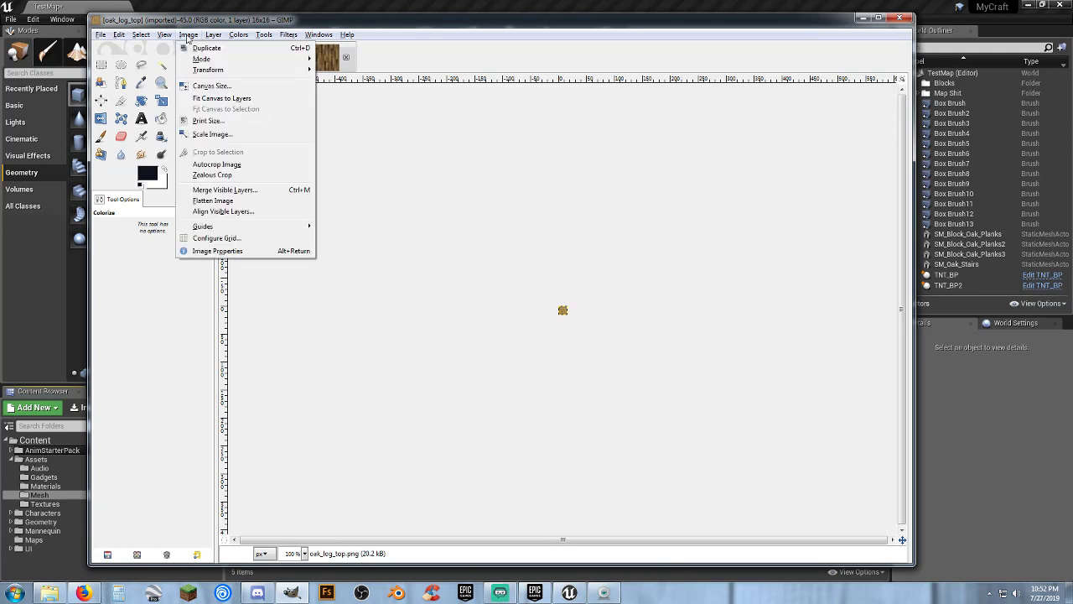
pyautogui.click(219, 135)
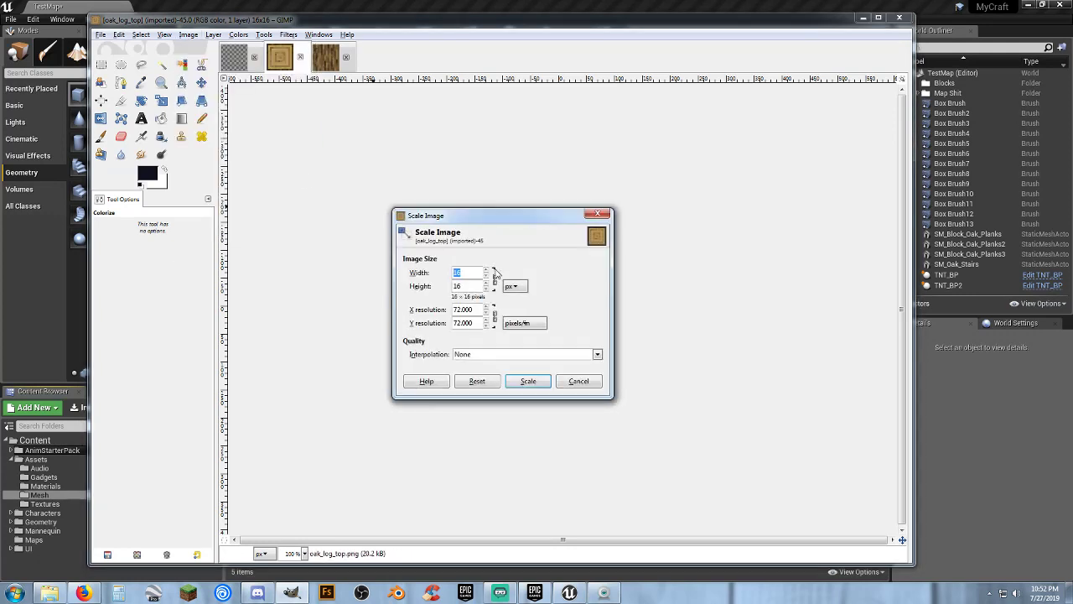
pyautogui.press('Tab')
pyautogui.click(528, 382)
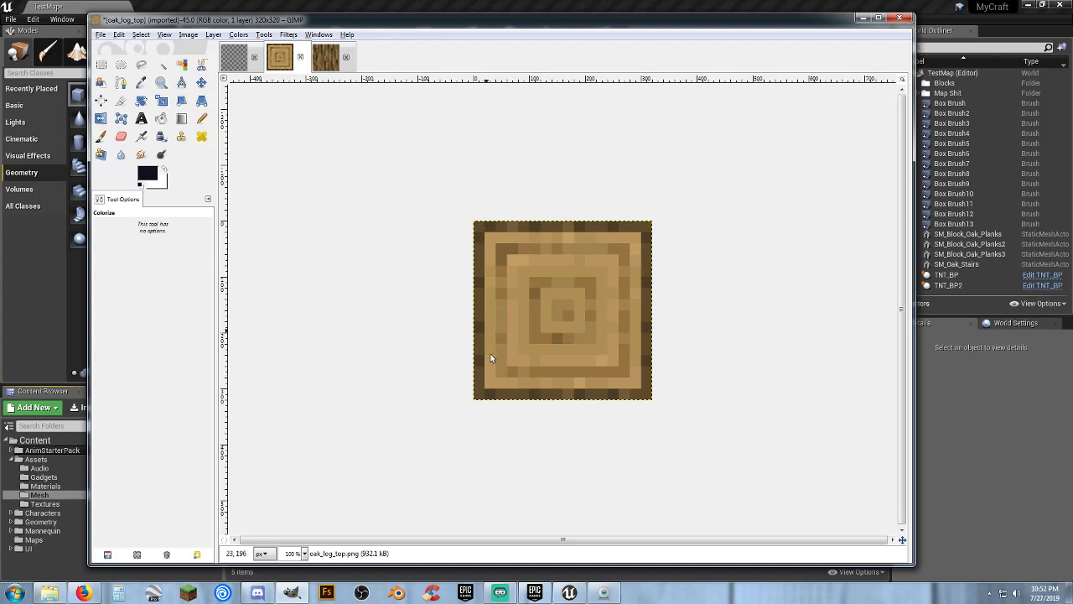
# Try a teal recolour on the oak_log_top image, and undo both the recolouring and the scaling
pyautogui.hotkey('ctrl', 'shift', 'f')
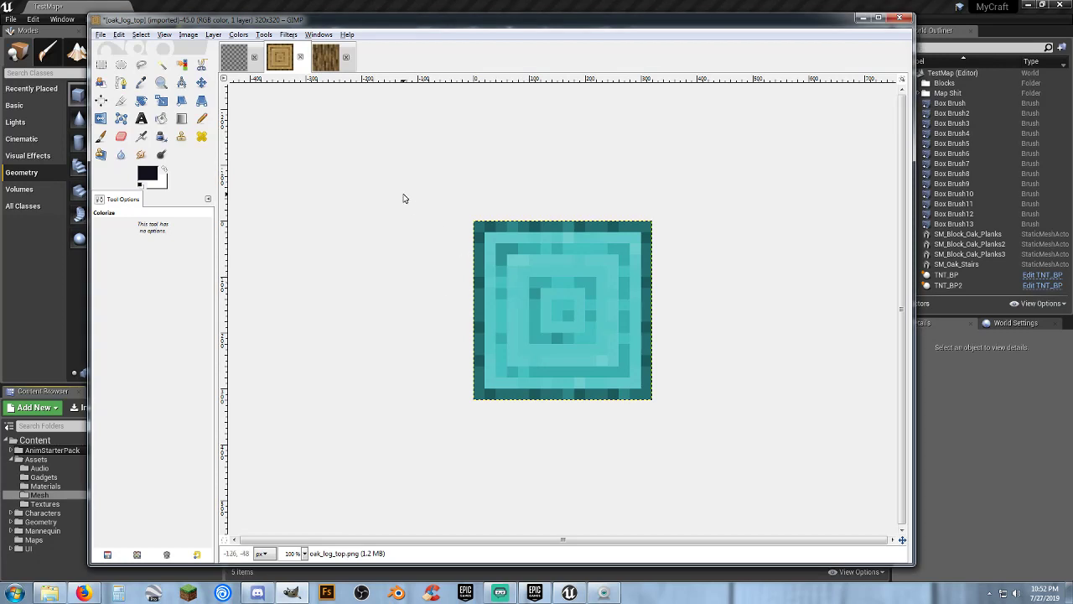
pyautogui.hotkey('ctrl', 'z')
pyautogui.hotkey('ctrl', 'z')
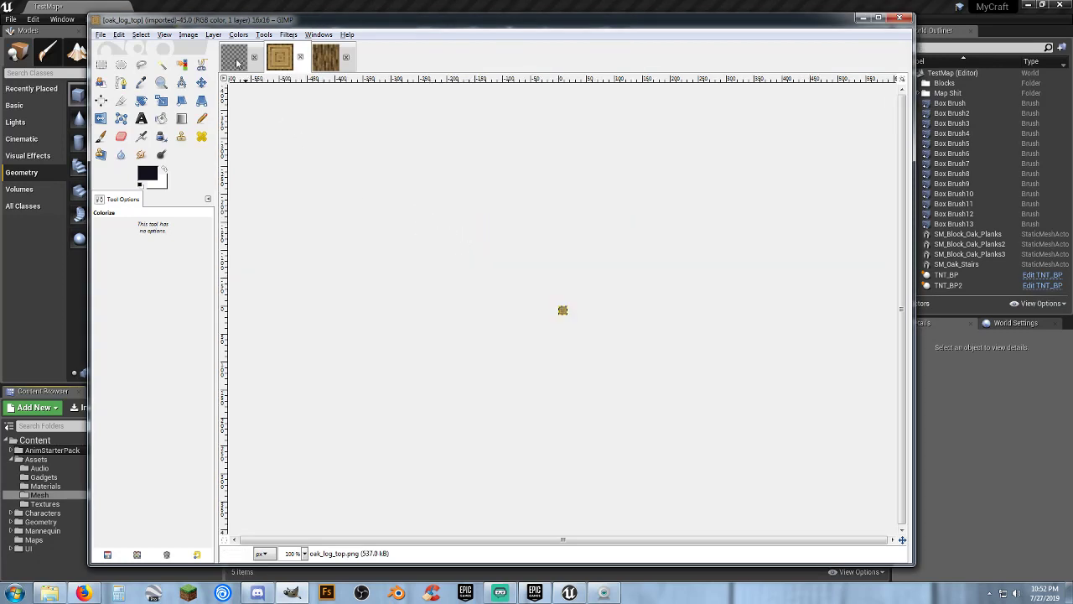
# Scale the oak_log_top image to 320 × 320 px with interpolation None
pyautogui.click(188, 35)
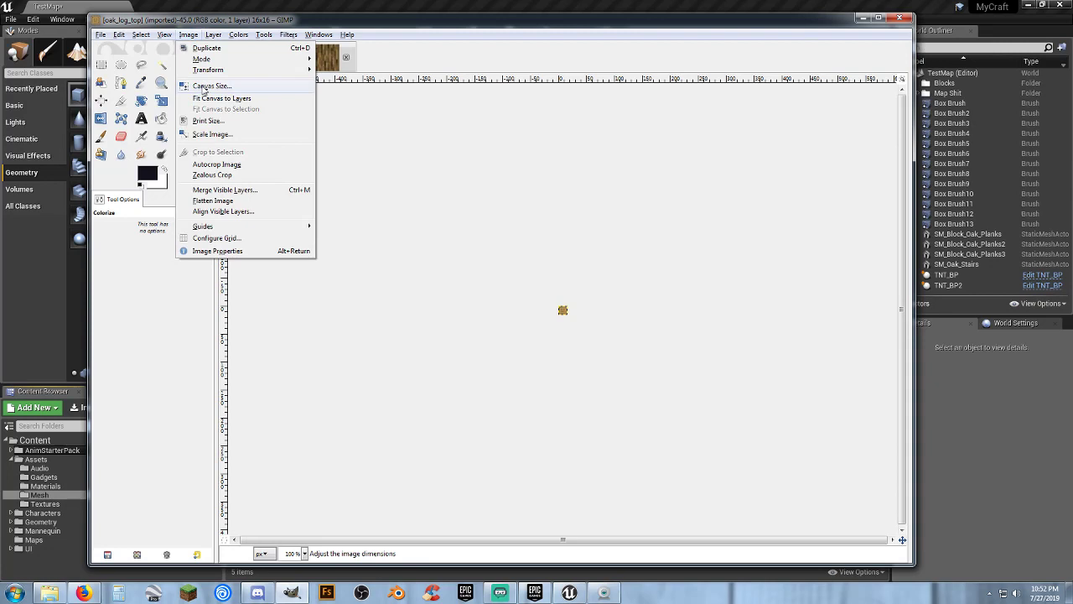
pyautogui.click(218, 135)
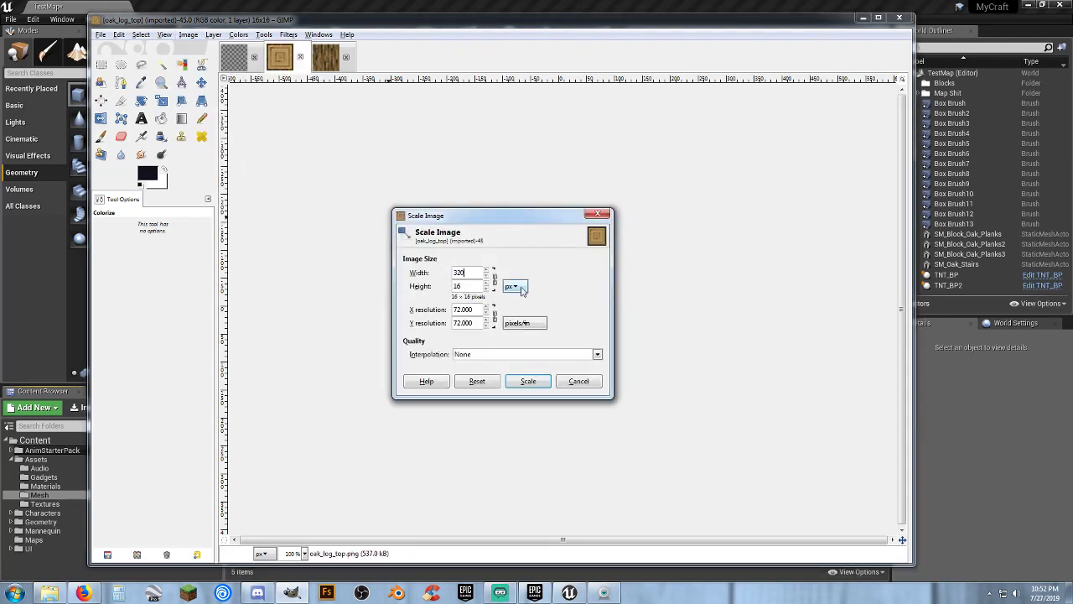
pyautogui.press('Tab')
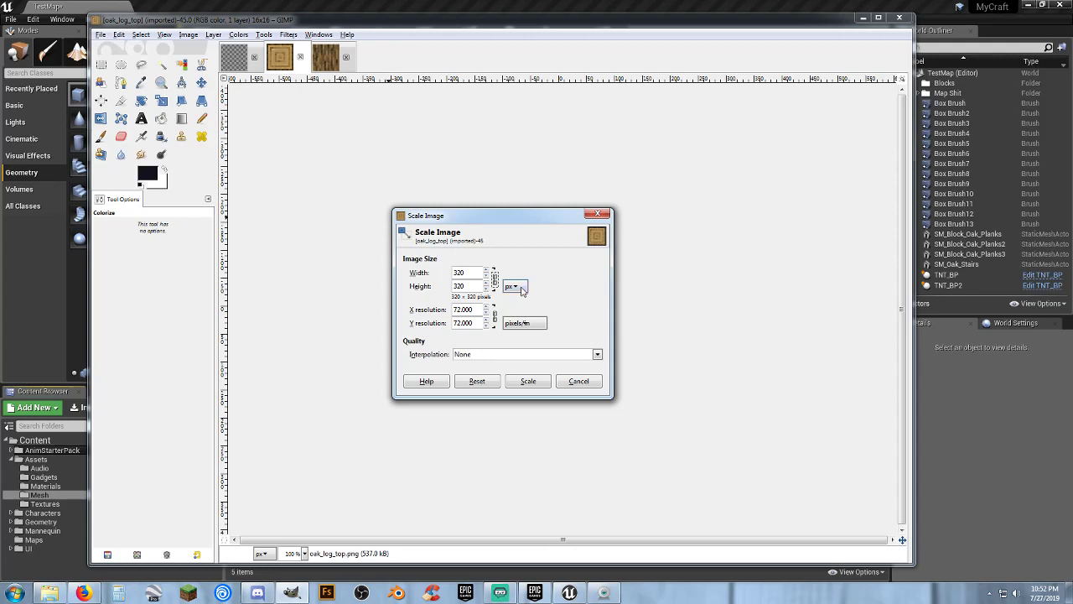
pyautogui.click(528, 381)
pyautogui.click(324, 286)
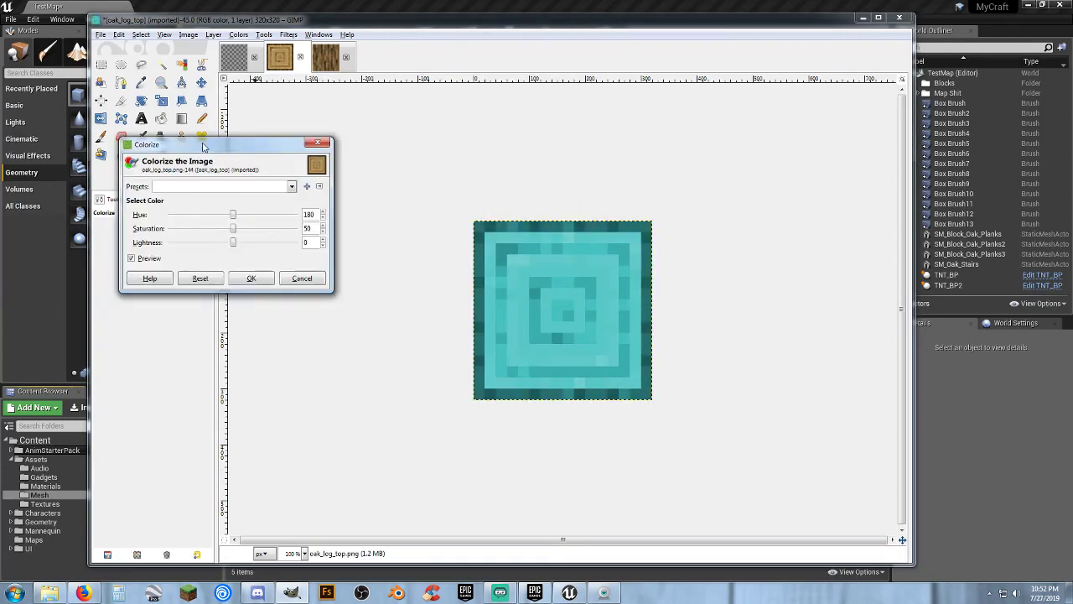
pyautogui.moveTo(204, 143); pyautogui.dragTo(366, 126)
pyautogui.click(464, 260)
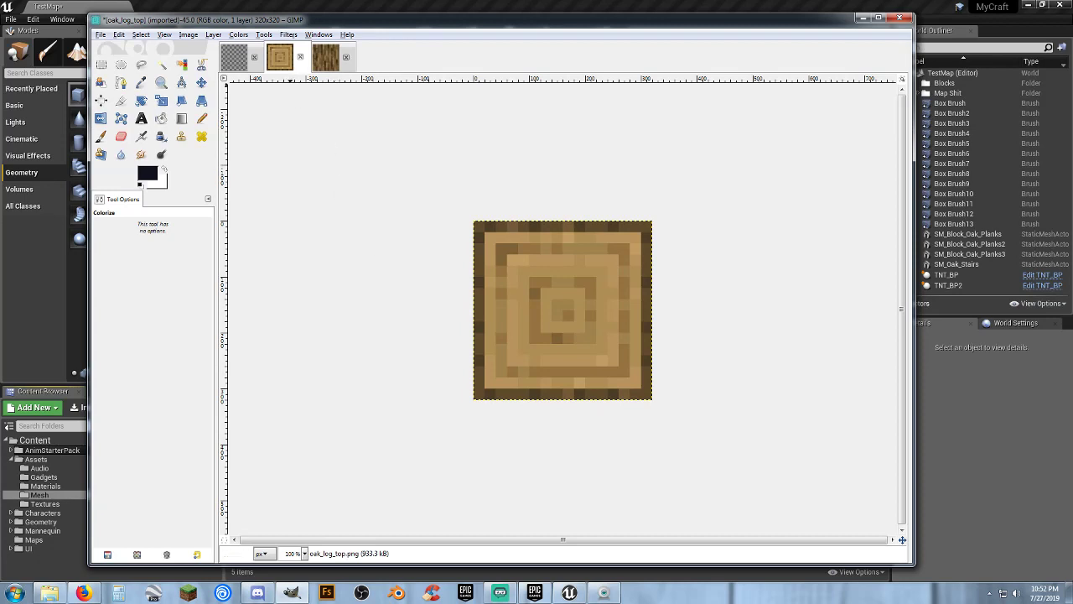
pyautogui.click(324, 64)
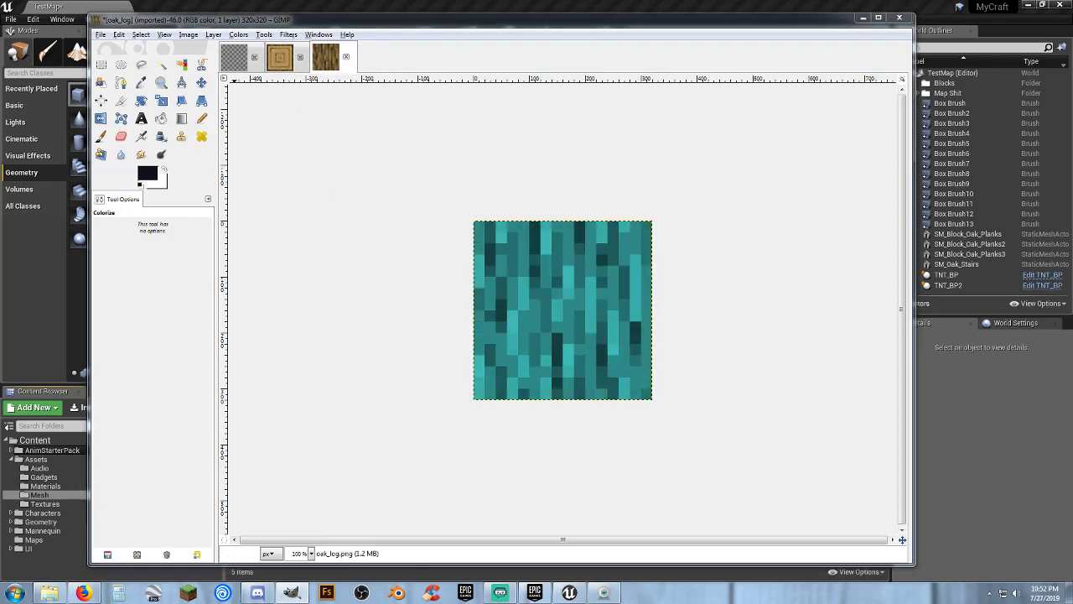
pyautogui.moveTo(185, 162); pyautogui.dragTo(359, 144)
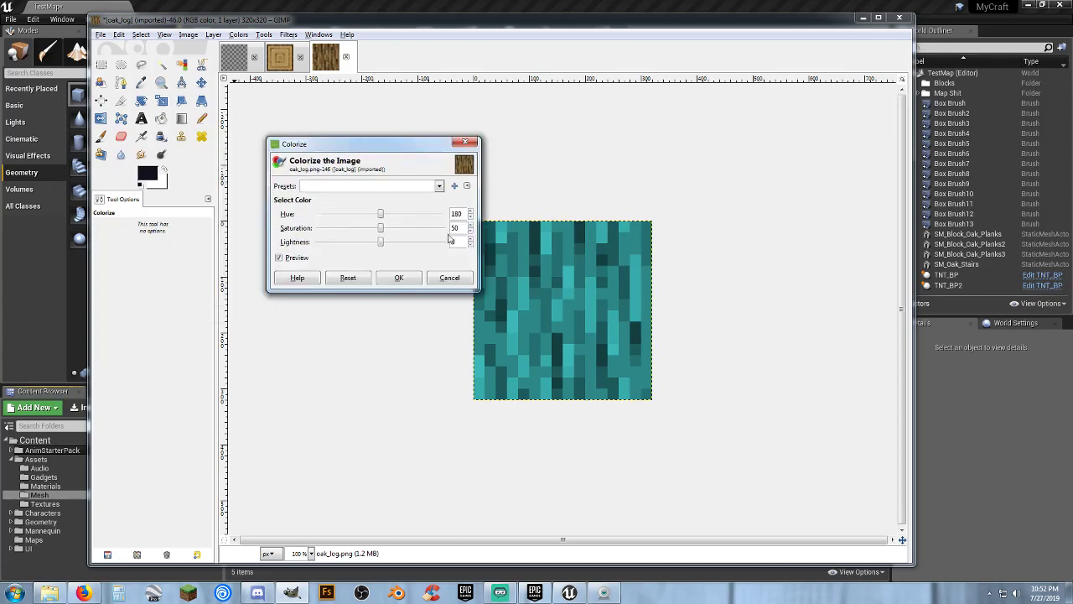
pyautogui.click(458, 279)
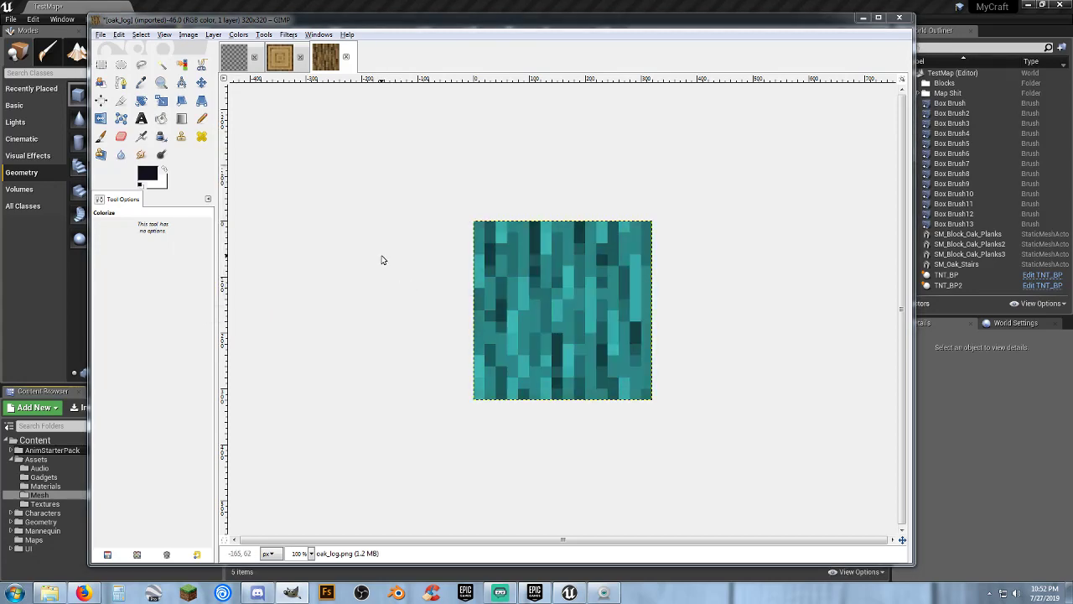
pyautogui.moveTo(0, 119); pyautogui.dragTo(331, 135)
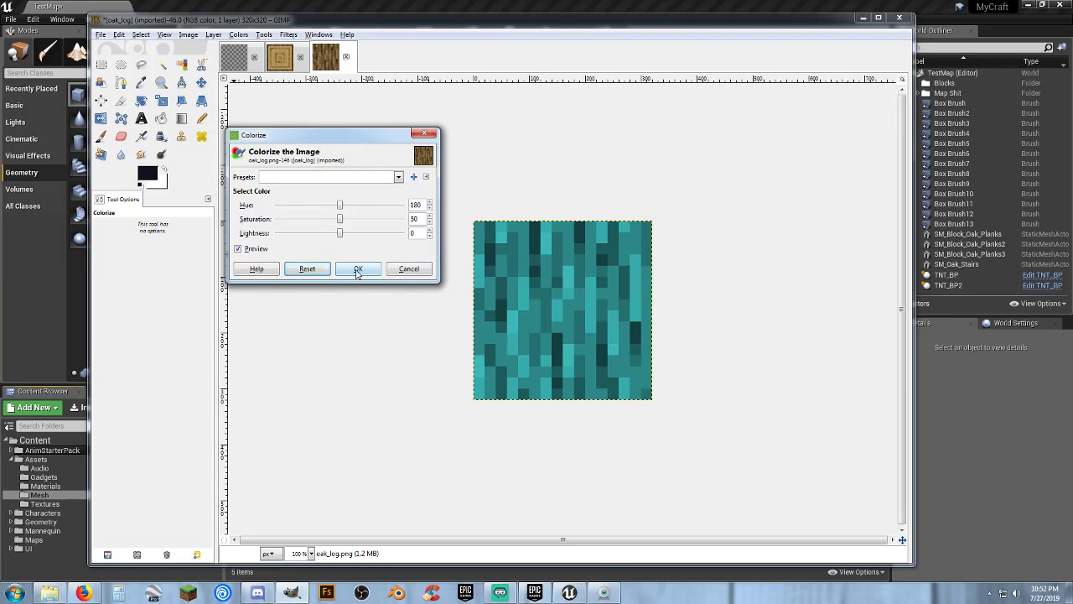
pyautogui.click(412, 269)
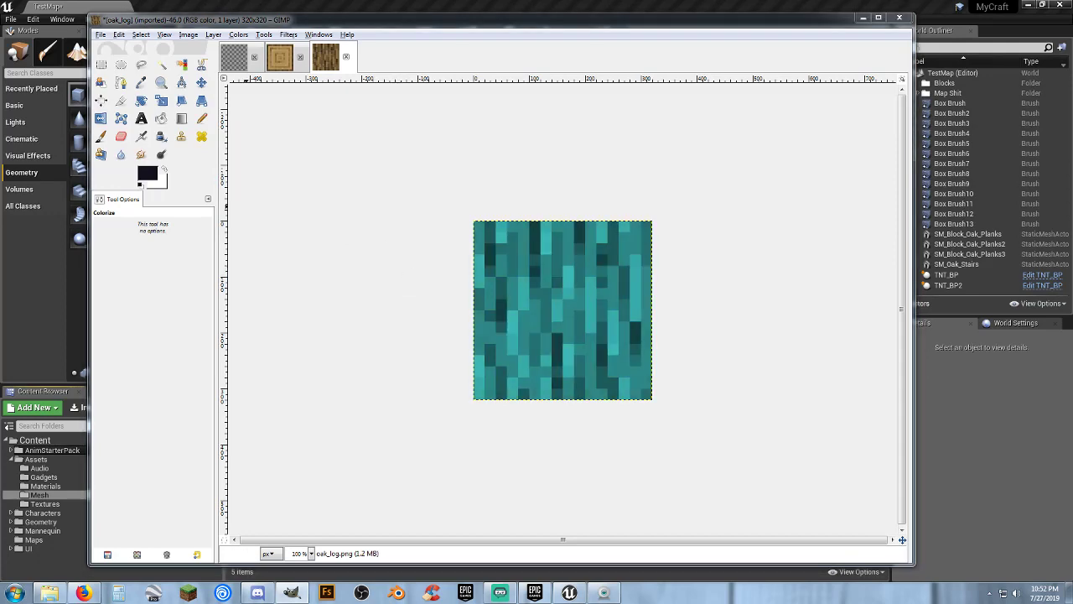
pyautogui.moveTo(0, 178); pyautogui.dragTo(295, 207)
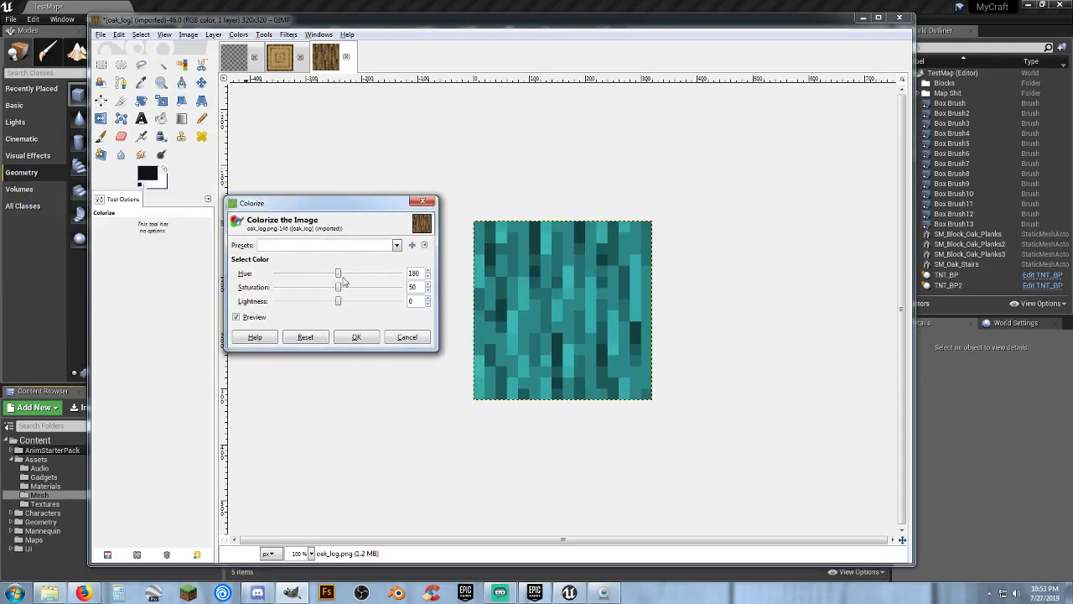
pyautogui.click(400, 338)
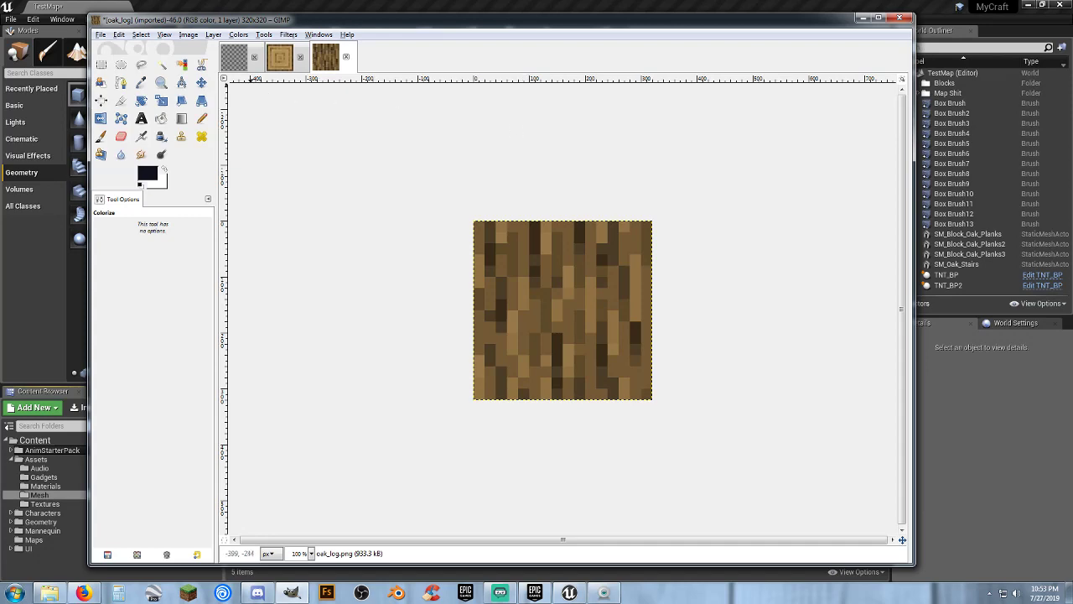
# Export the blank transparent image as Untitled.png to the UE4 Textures folder, replacing the existing file and keeping the PNG options
pyautogui.click(234, 61)
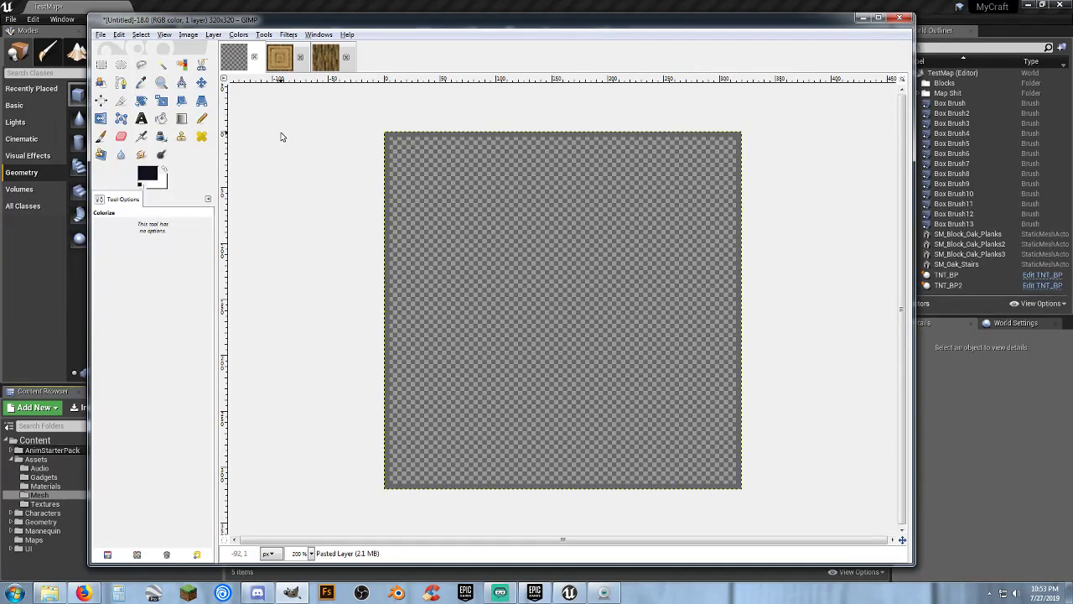
pyautogui.hotkey('ctrl', 'shift', 'e')
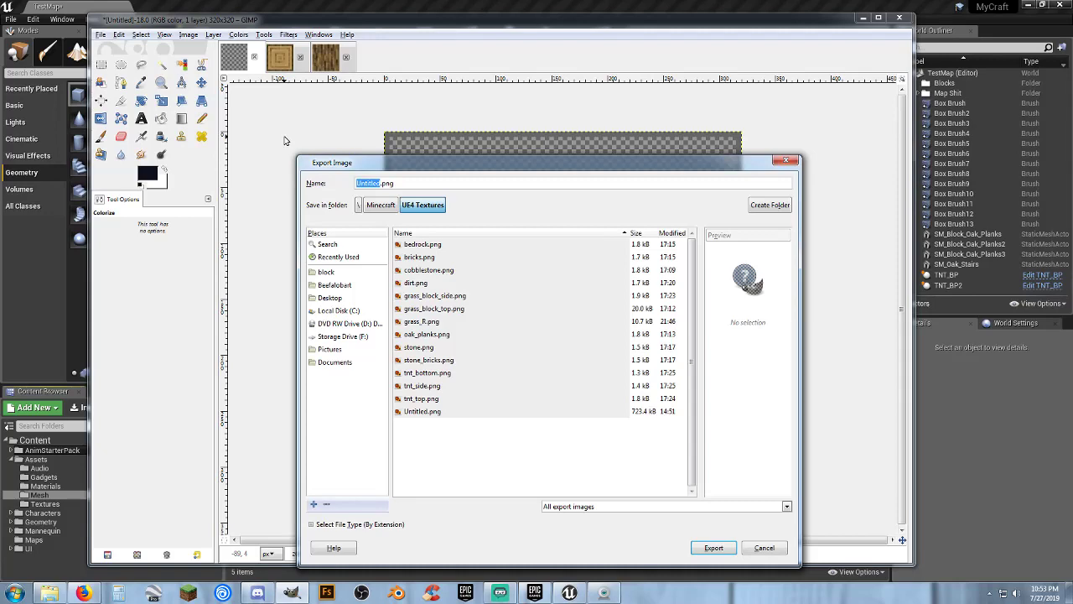
pyautogui.click(714, 547)
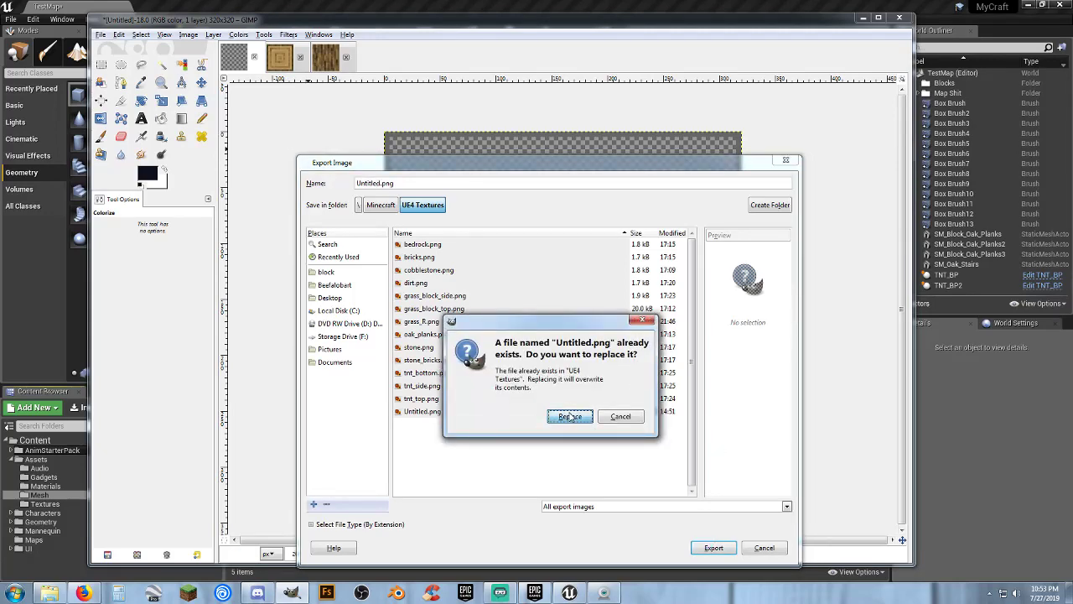
pyautogui.click(569, 416)
pyautogui.click(541, 404)
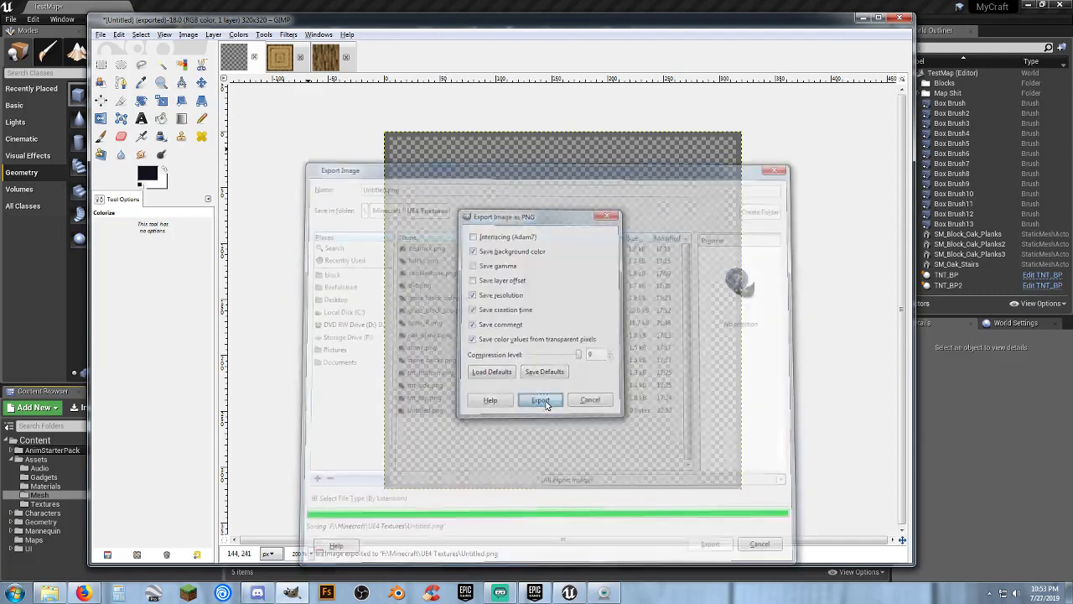
# Quit GIMP, discarding the unsaved changes, and start it again
pyautogui.click(897, 19)
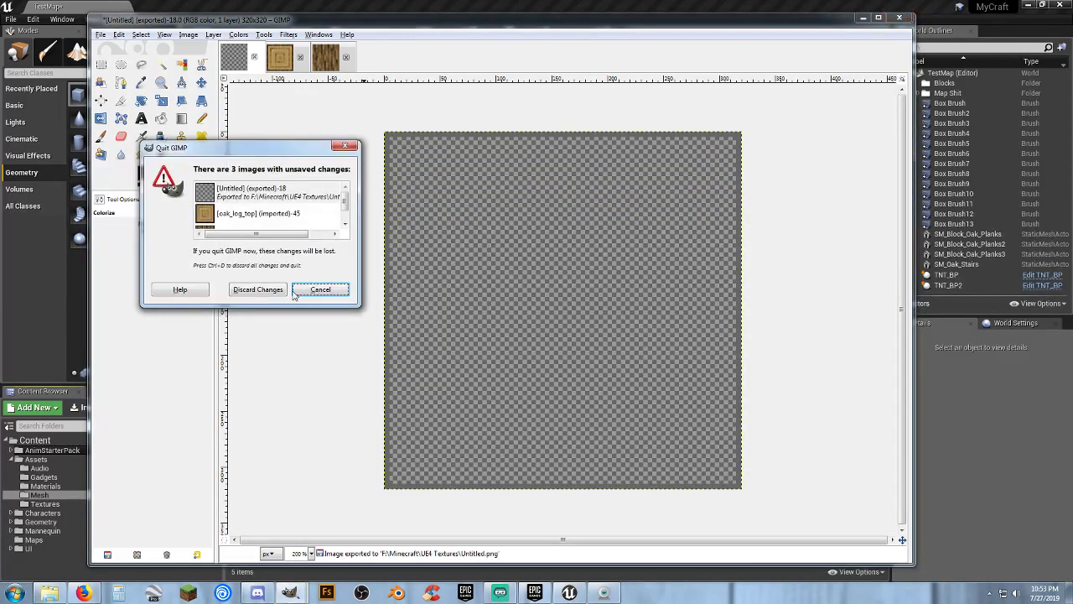
pyautogui.click(259, 290)
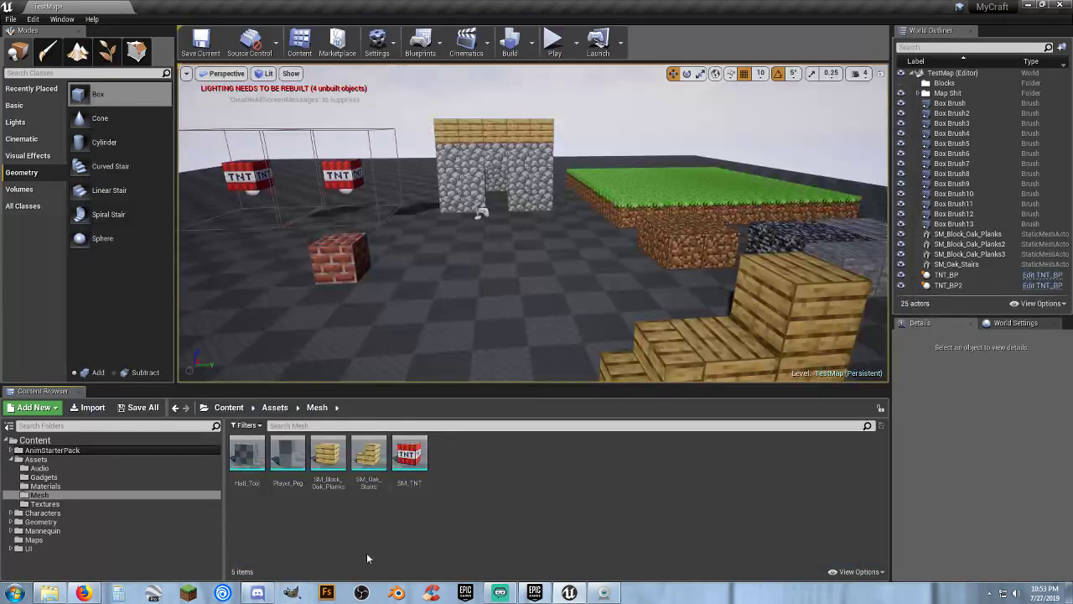
pyautogui.click(292, 592)
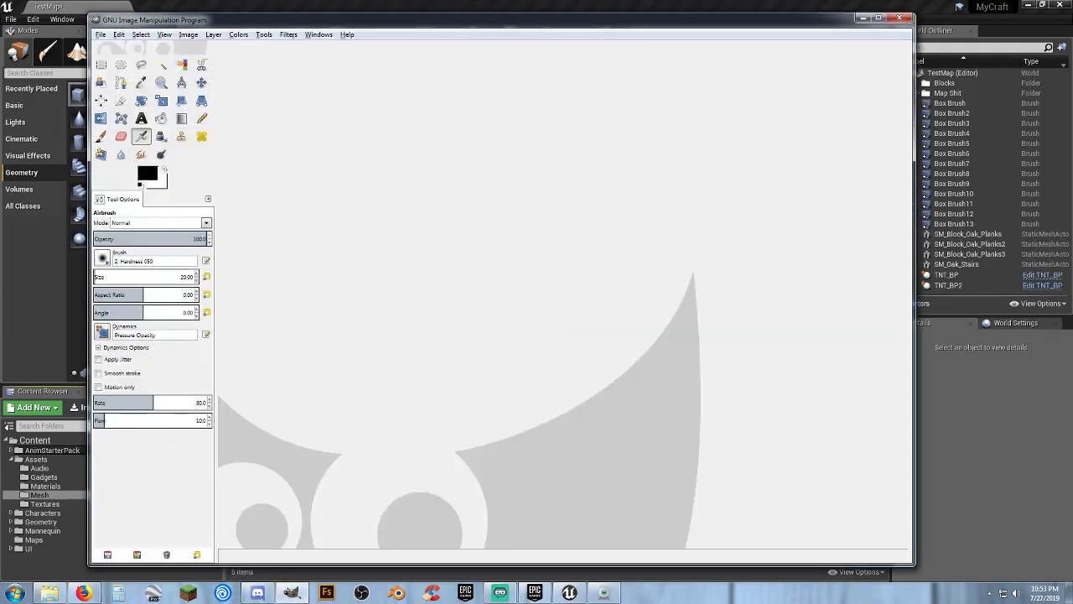
# Open the oak_log and oak_log_top textures from the Minecraft block folder in GIMP
pyautogui.click(50, 593)
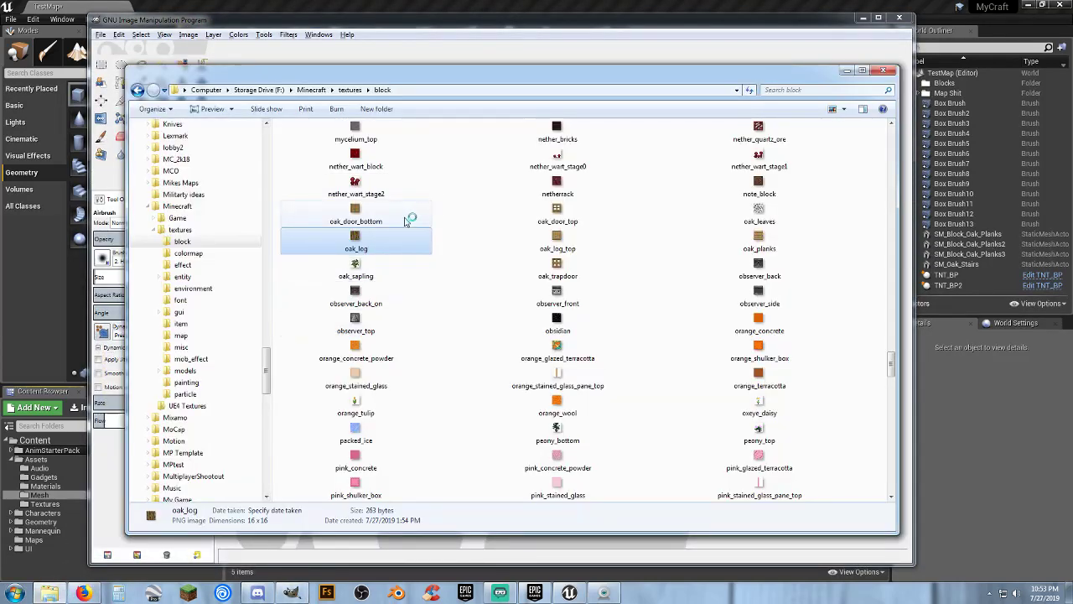
pyautogui.rightClick(373, 243)
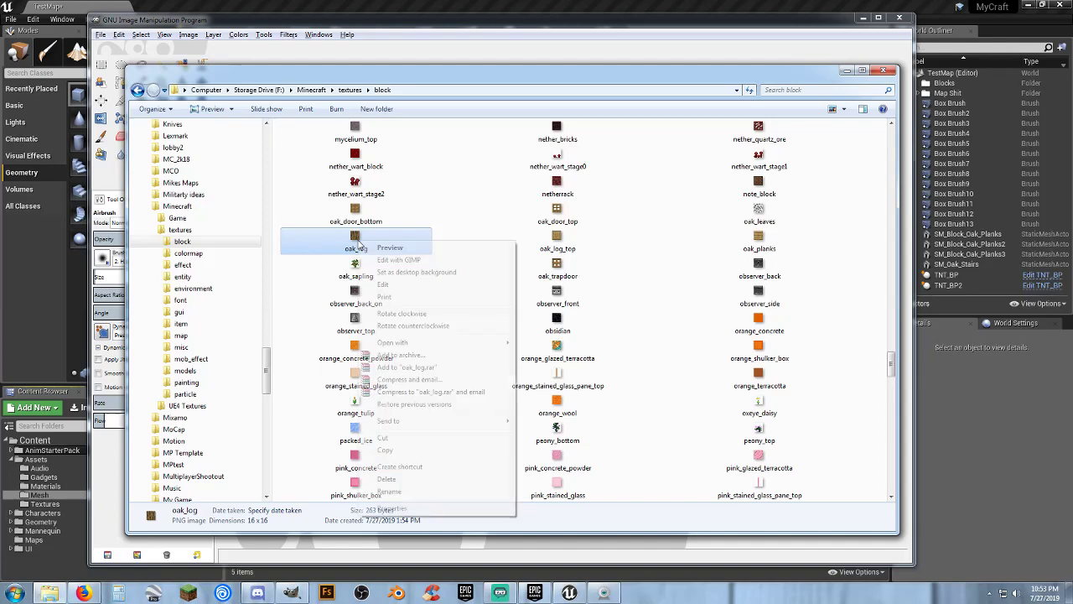
pyautogui.click(399, 261)
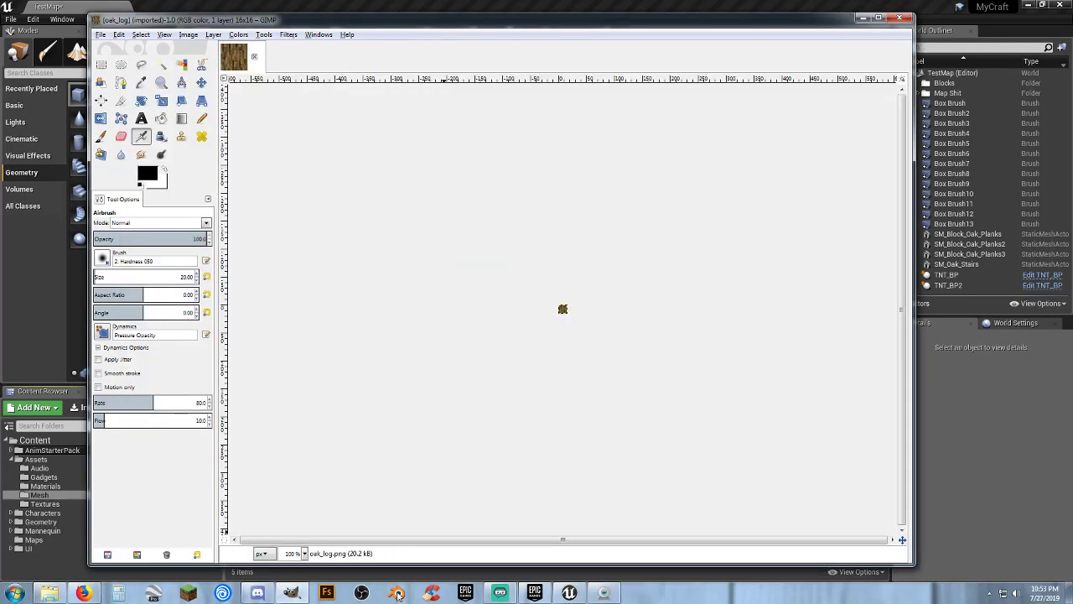
pyautogui.click(50, 593)
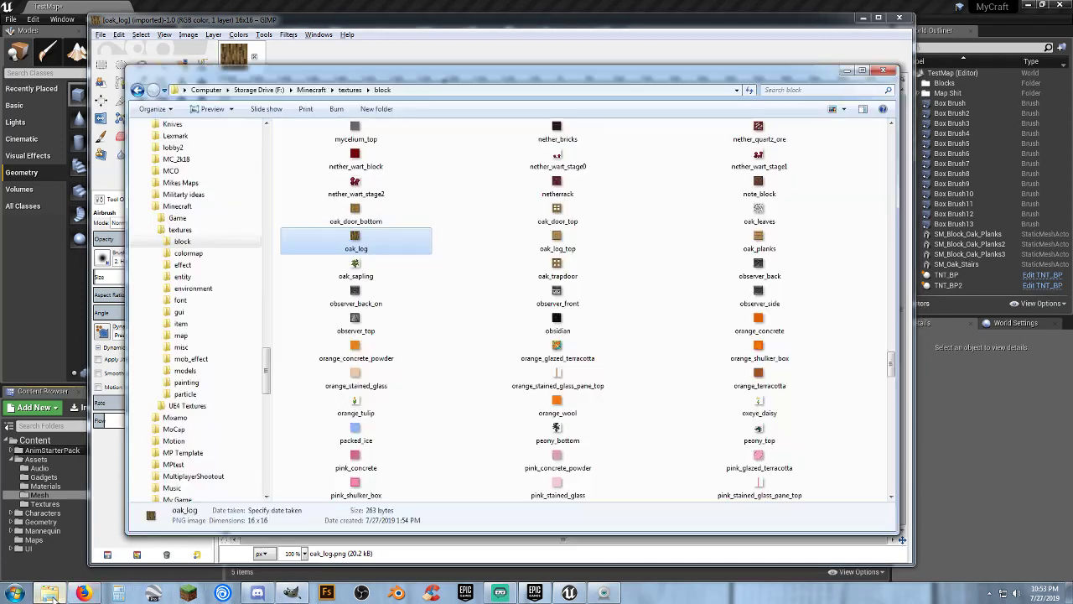
pyautogui.rightClick(559, 237)
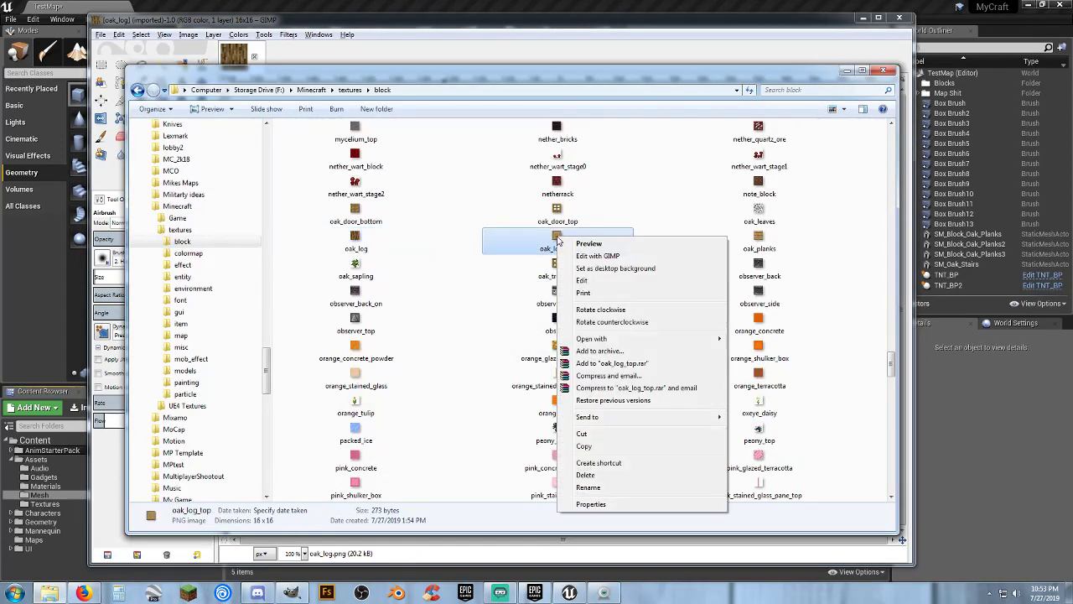
pyautogui.click(597, 256)
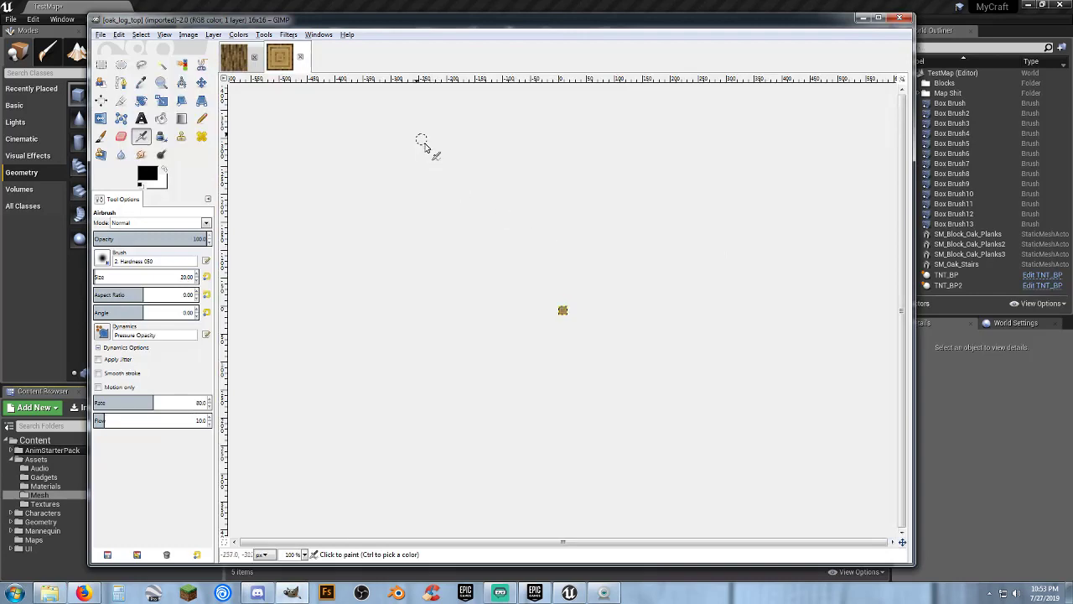
# Open the Untitled texture from the UE4 Textures folder in Explorer for editing in GIMP
pyautogui.click(50, 593)
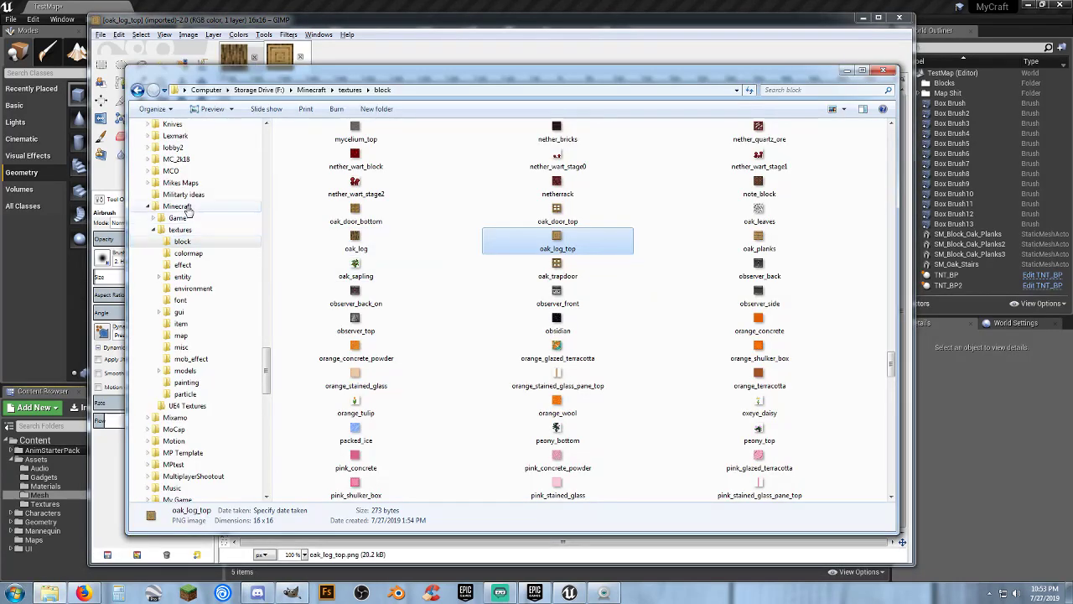
pyautogui.click(188, 406)
pyautogui.click(494, 239)
pyautogui.rightClick(493, 247)
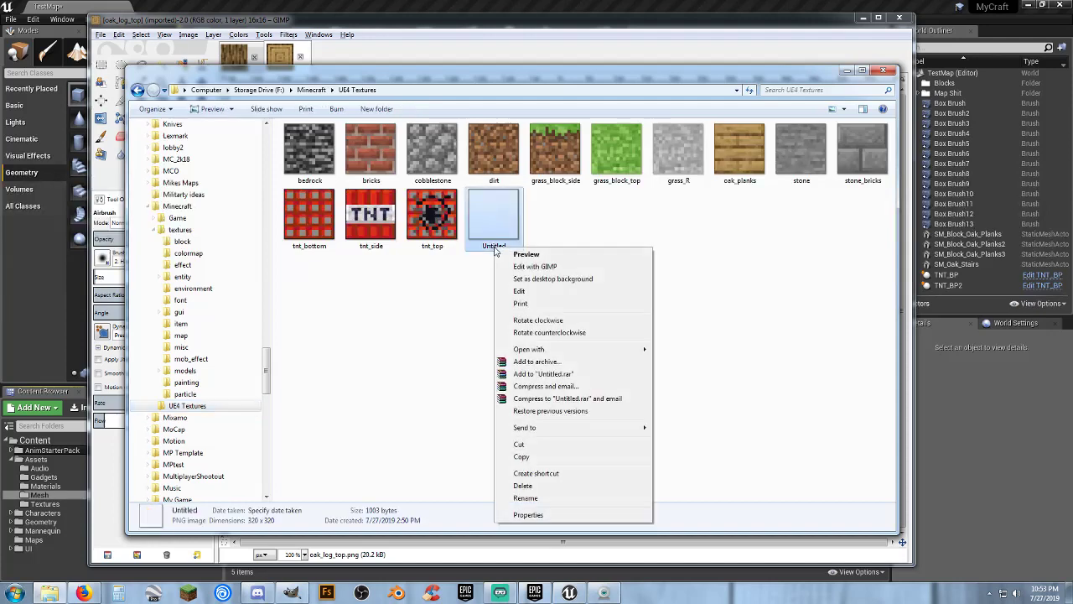
pyautogui.click(543, 265)
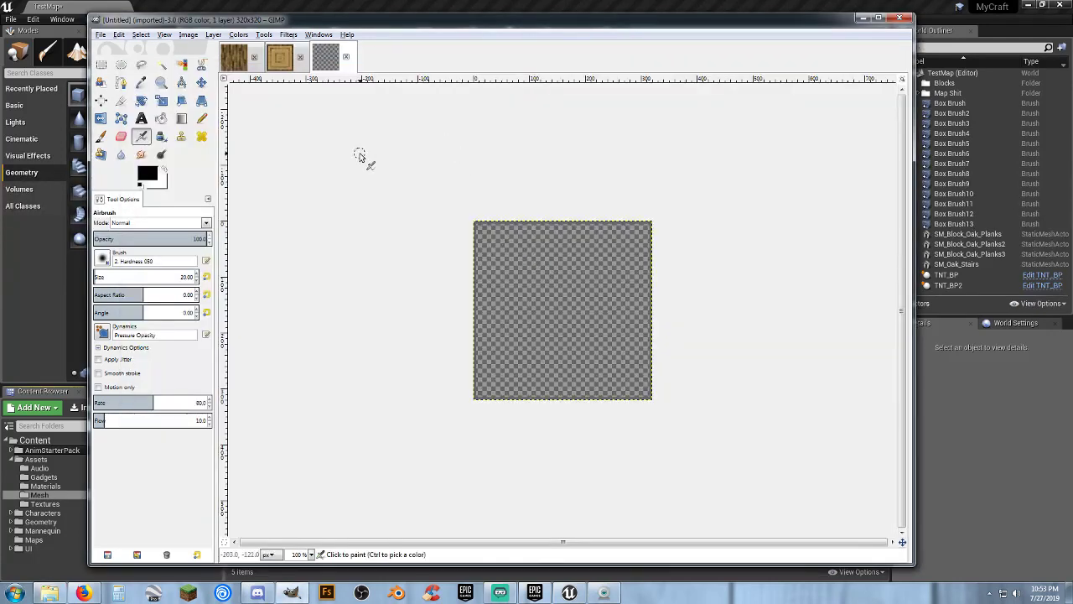
# Scale the oak_log image to 320 × 320 px with interpolation set to None
pyautogui.click(242, 64)
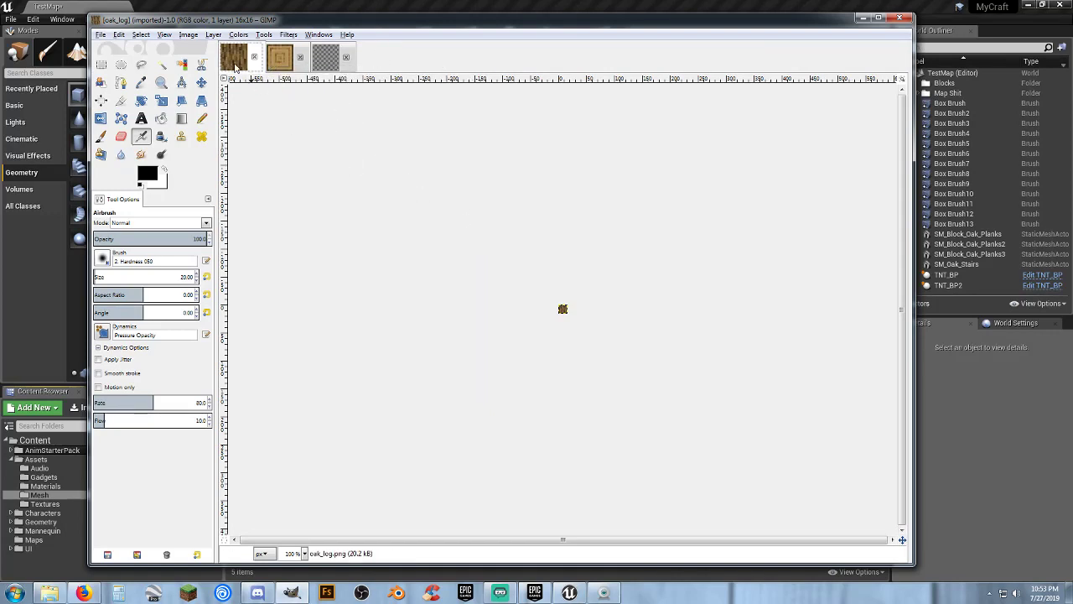
pyautogui.click(188, 35)
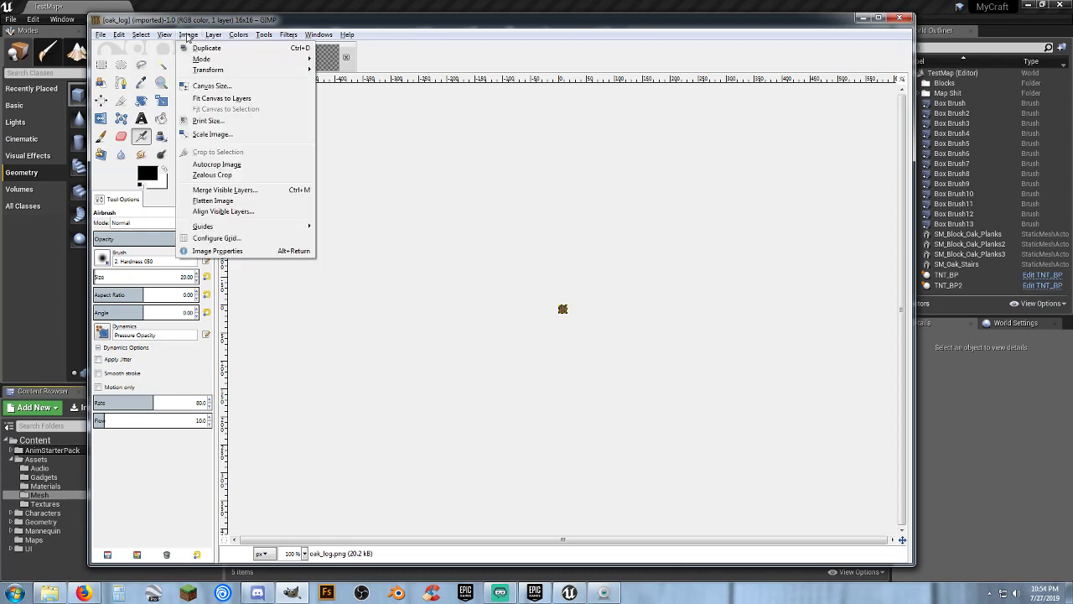
pyautogui.click(223, 134)
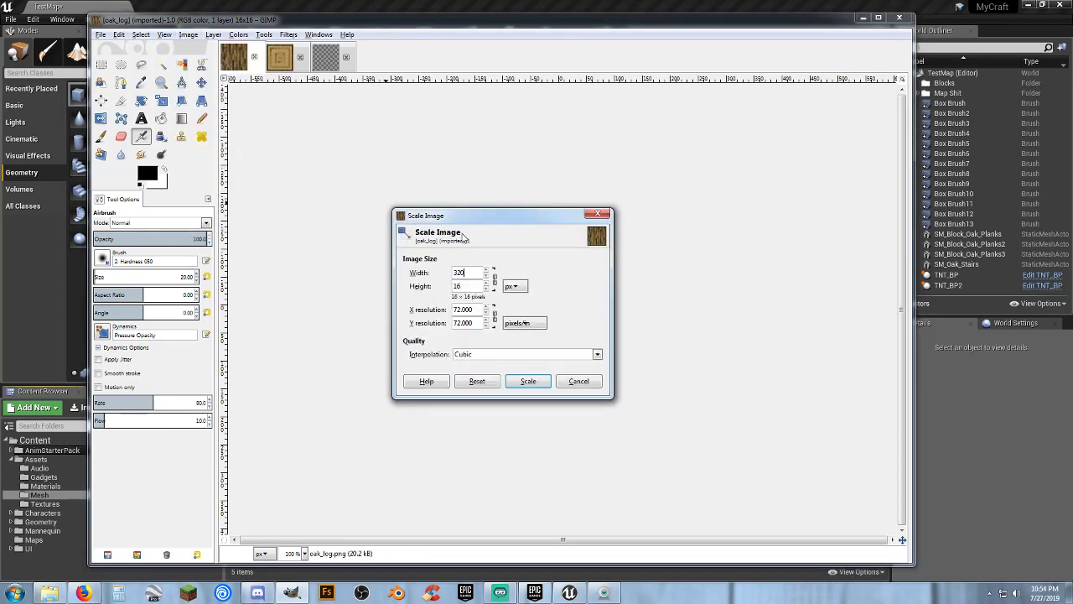
pyautogui.press('Tab')
pyautogui.click(596, 355)
pyautogui.click(531, 368)
pyautogui.click(528, 381)
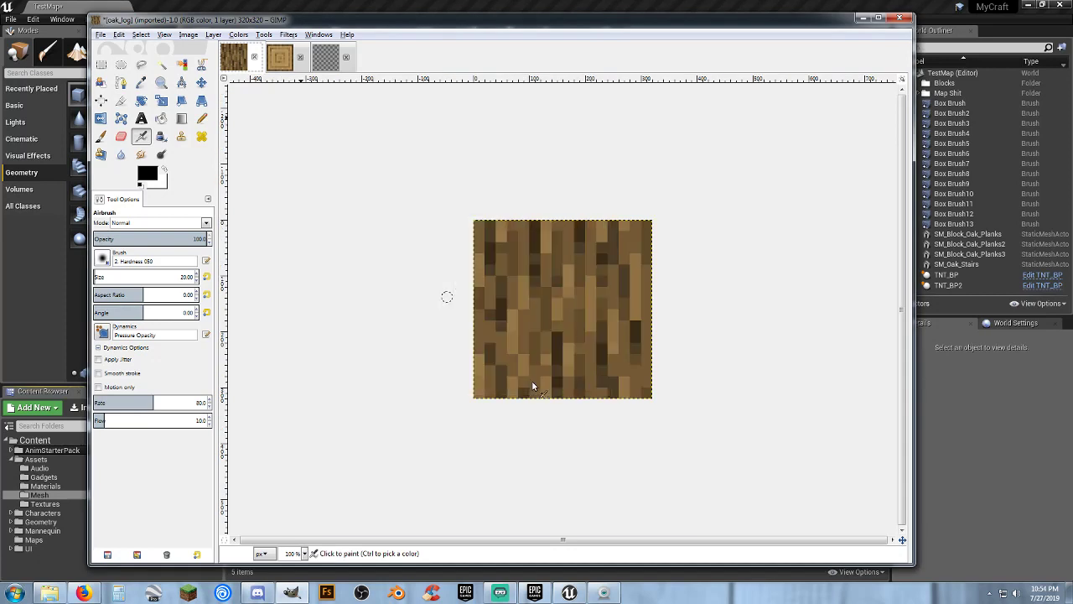
# Switch to the oak_log_top image and scale it to 320 × 320 px with interpolation None
pyautogui.click(279, 60)
pyautogui.click(188, 36)
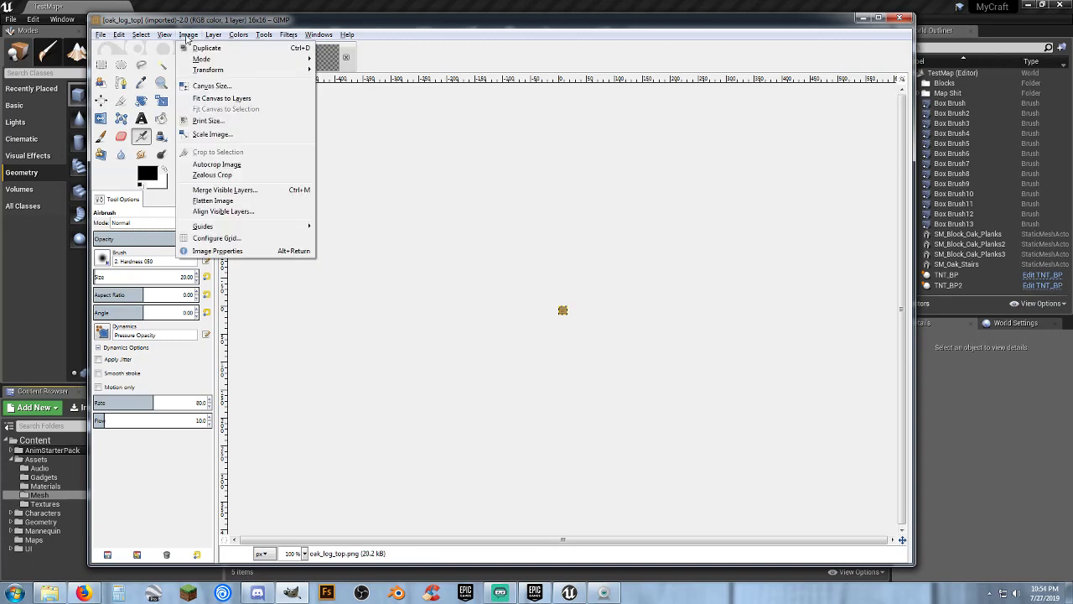
pyautogui.click(212, 134)
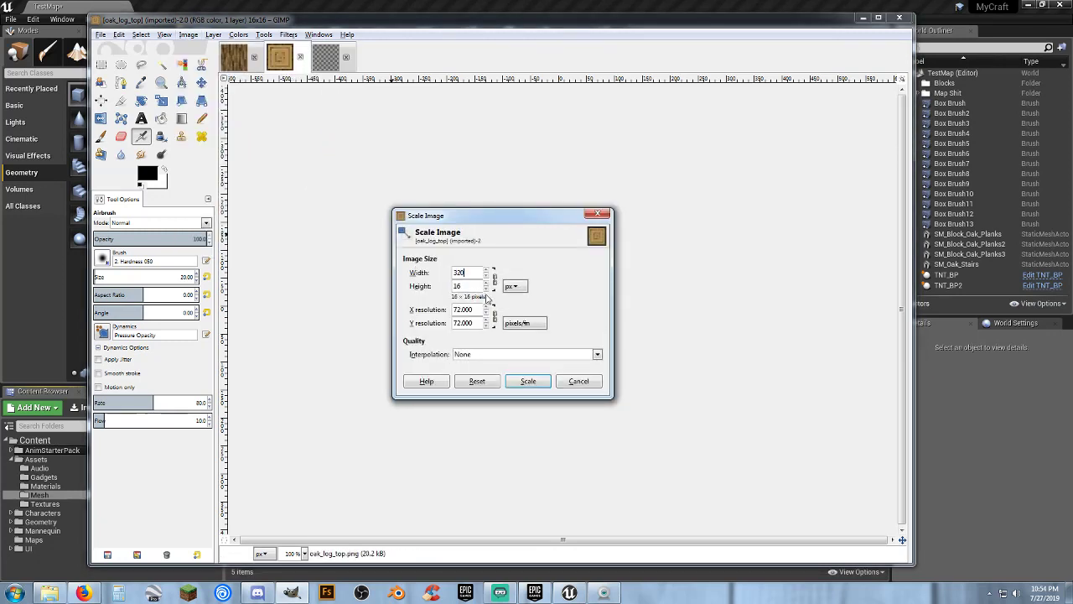
pyautogui.press('Tab')
pyautogui.click(534, 383)
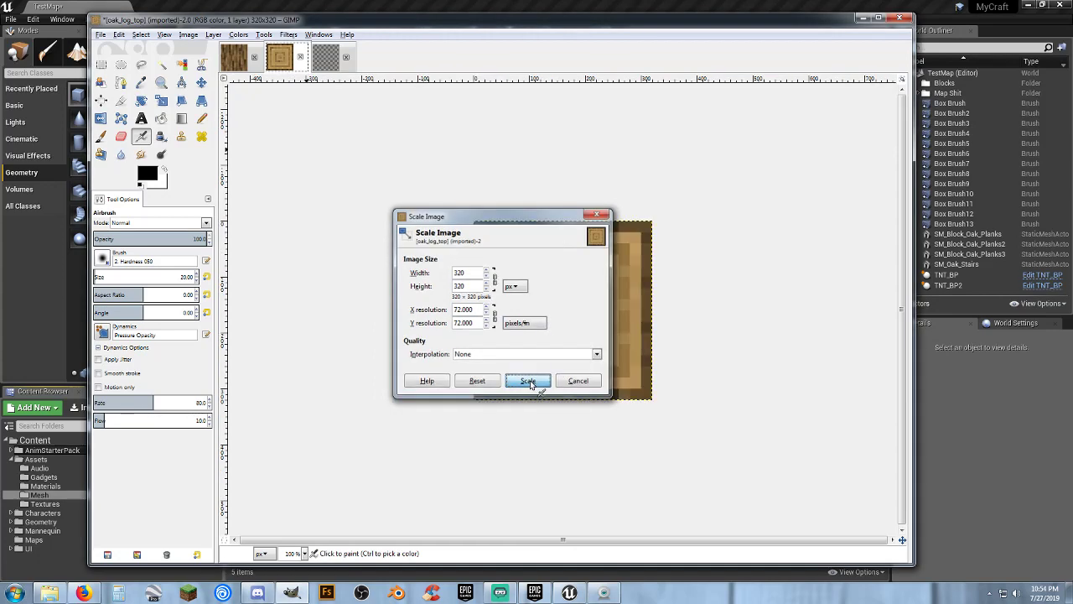
# Copy the border image from the Untitled texture, paste it over the oak_log texture and anchor the floating selection
pyautogui.click(323, 58)
pyautogui.hotkey('ctrl', 'c')
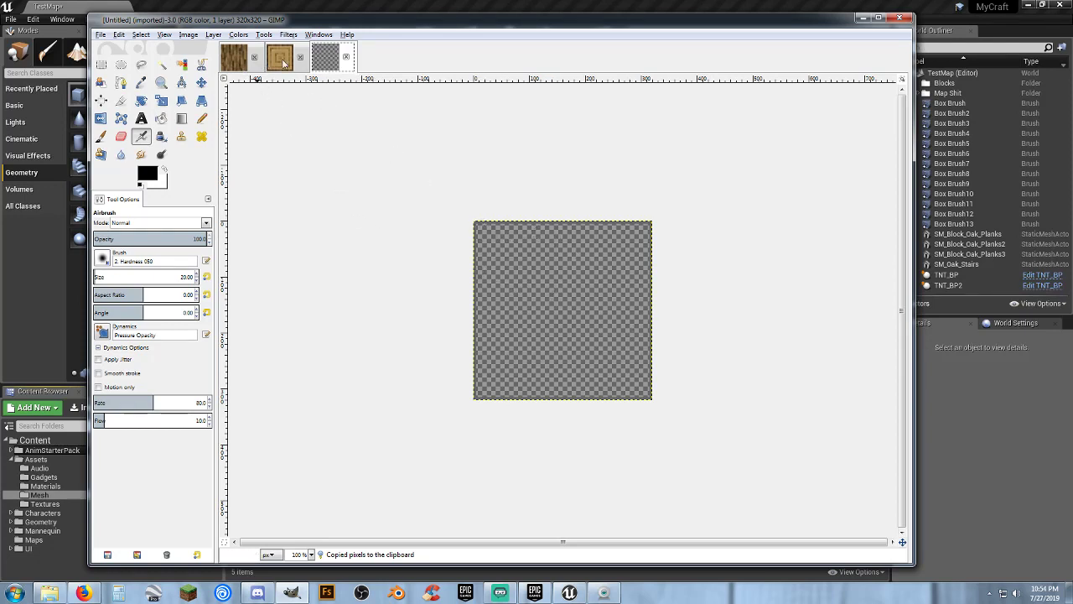
pyautogui.click(233, 58)
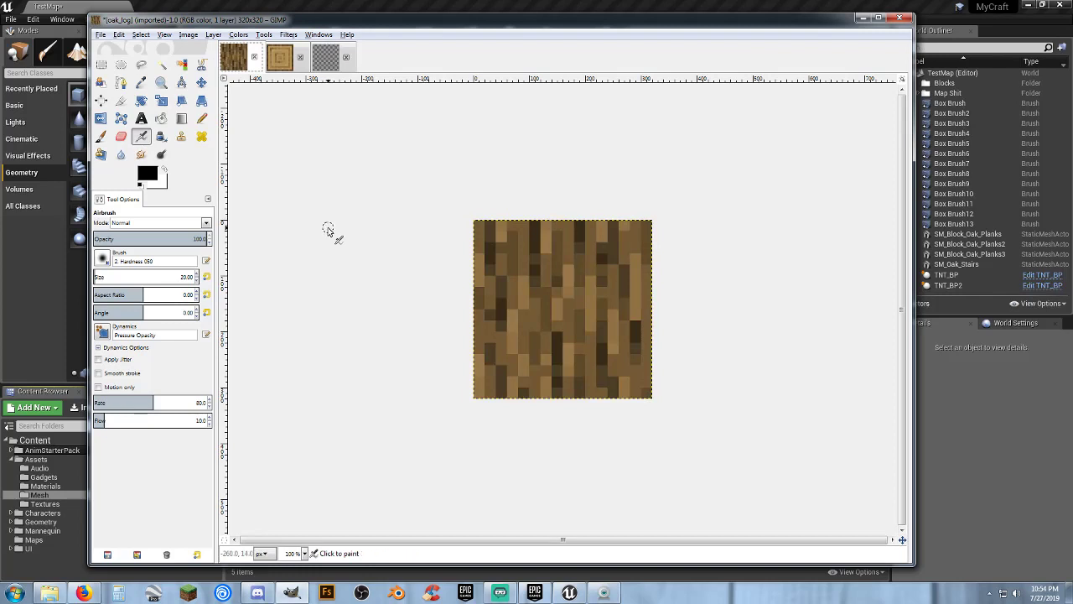
pyautogui.hotkey('ctrl', 'v')
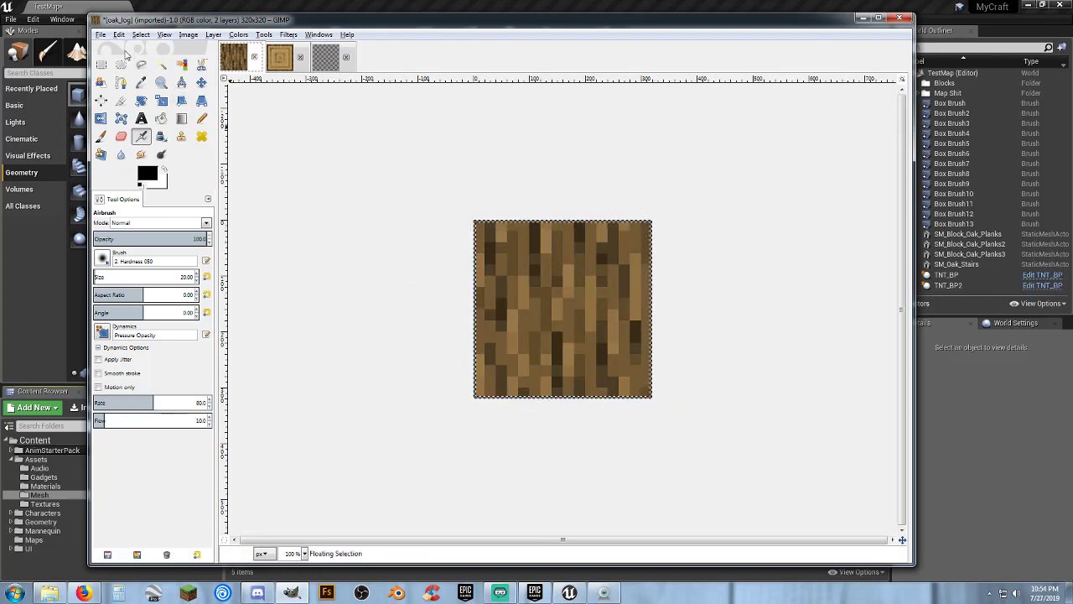
pyautogui.click(102, 65)
pyautogui.click(390, 230)
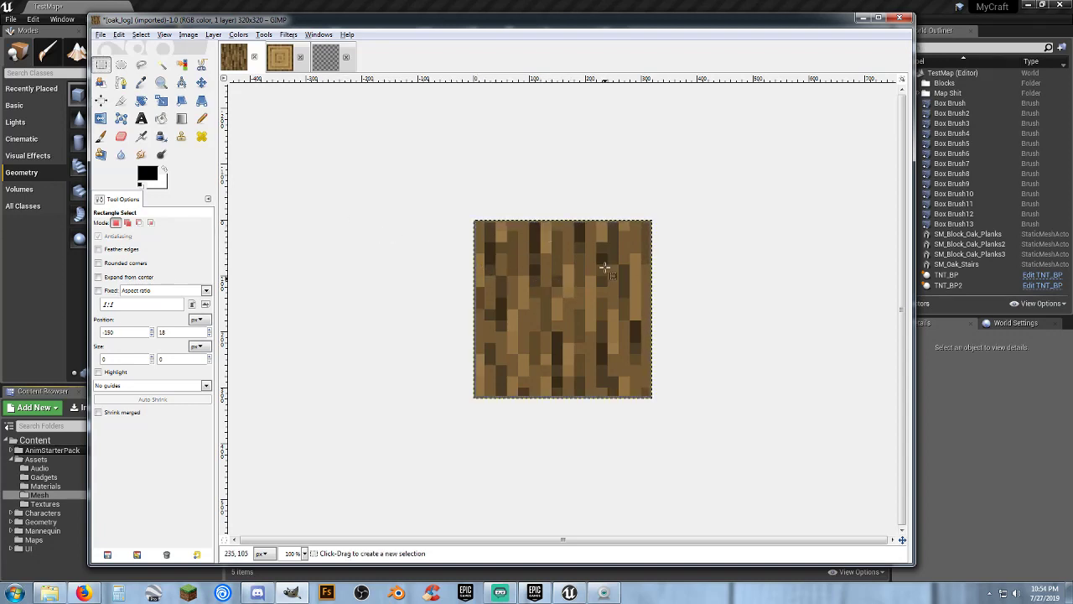
# Sample a dark brown from the oak_log bark as the foreground color with the Color Picker
pyautogui.click(305, 553)
pyautogui.click(293, 494)
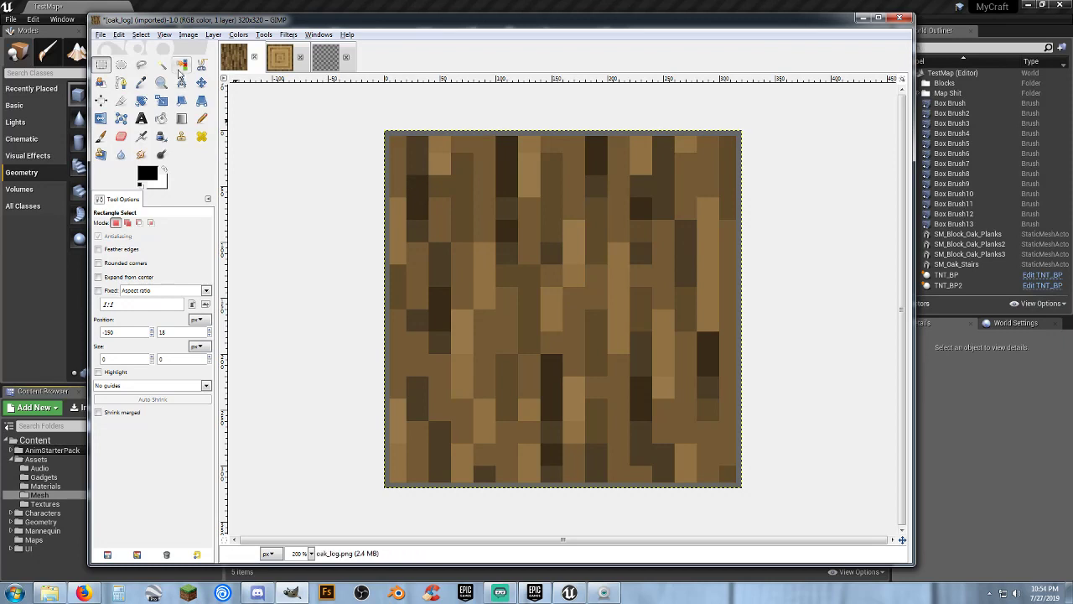
pyautogui.click(141, 82)
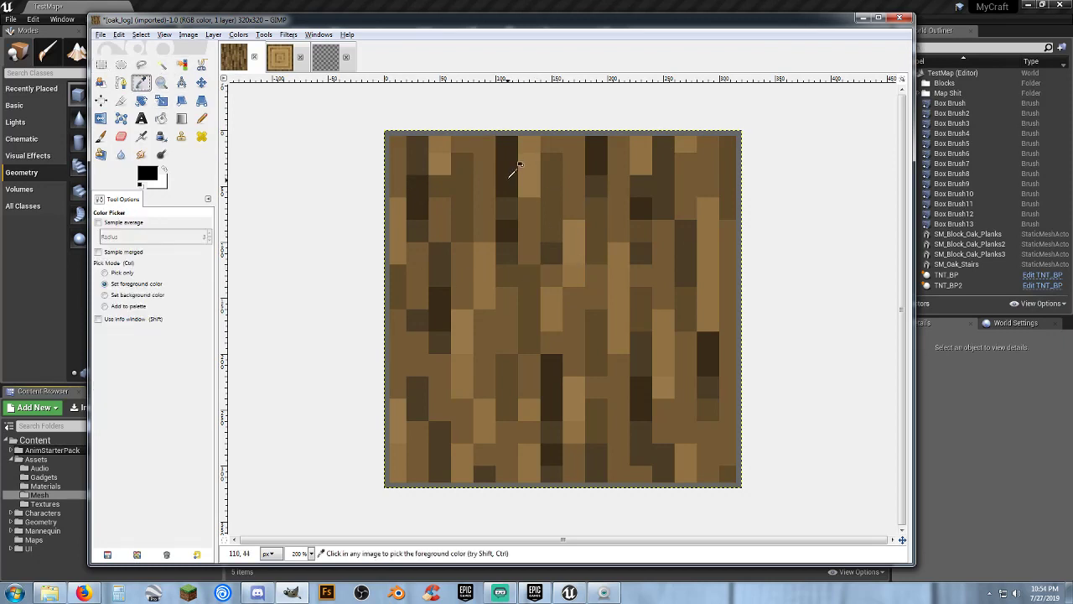
pyautogui.click(455, 304)
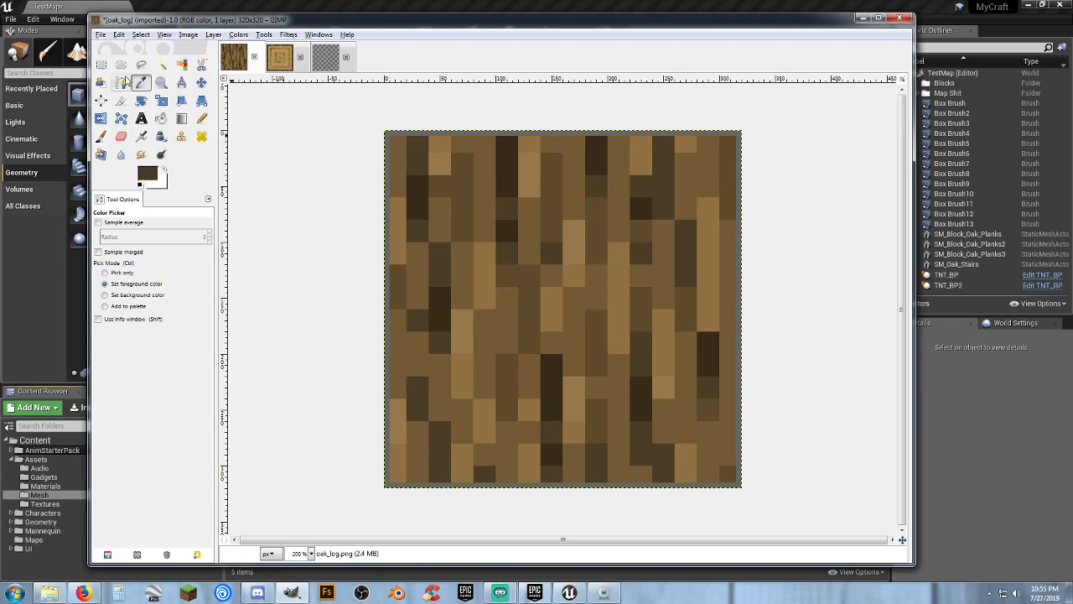
# Fuzzy-select the grey border around oak_log, bucket-fill it with the dark brown foreground color and clear the selection
pyautogui.click(162, 67)
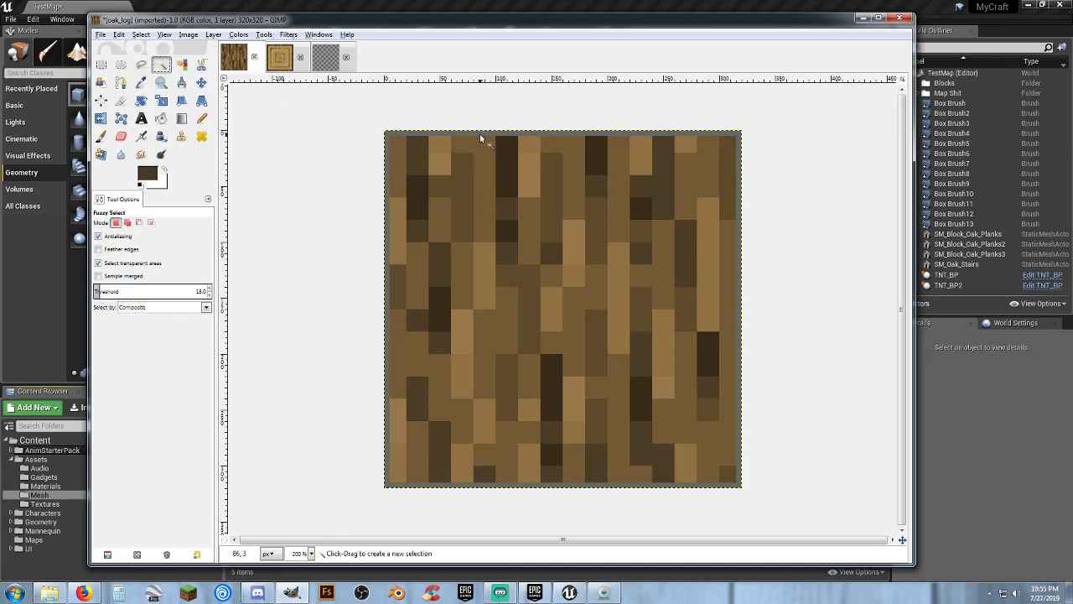
pyautogui.click(481, 136)
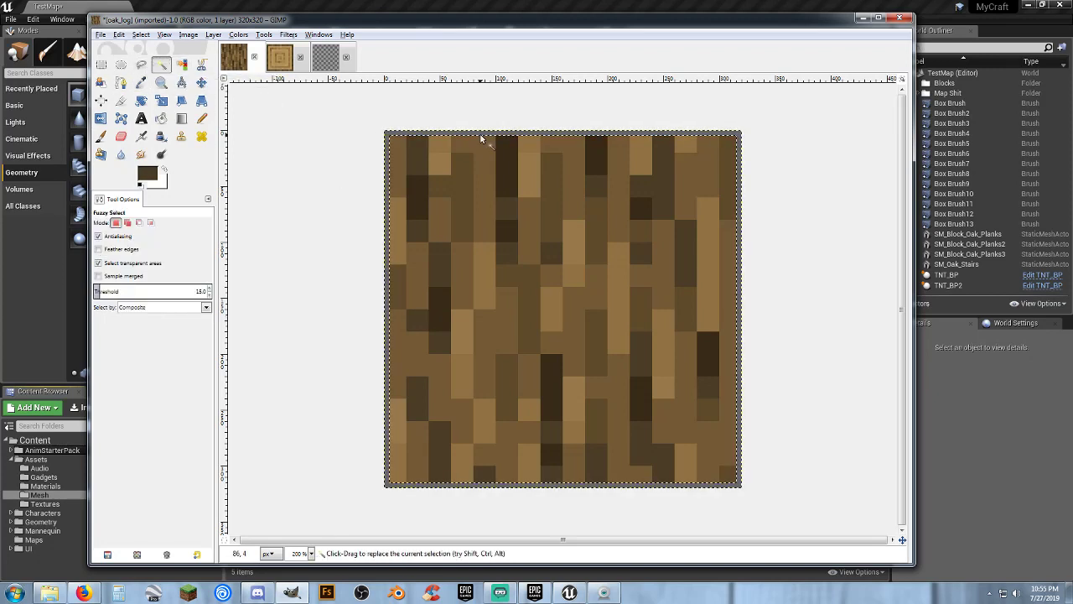
pyautogui.click(161, 119)
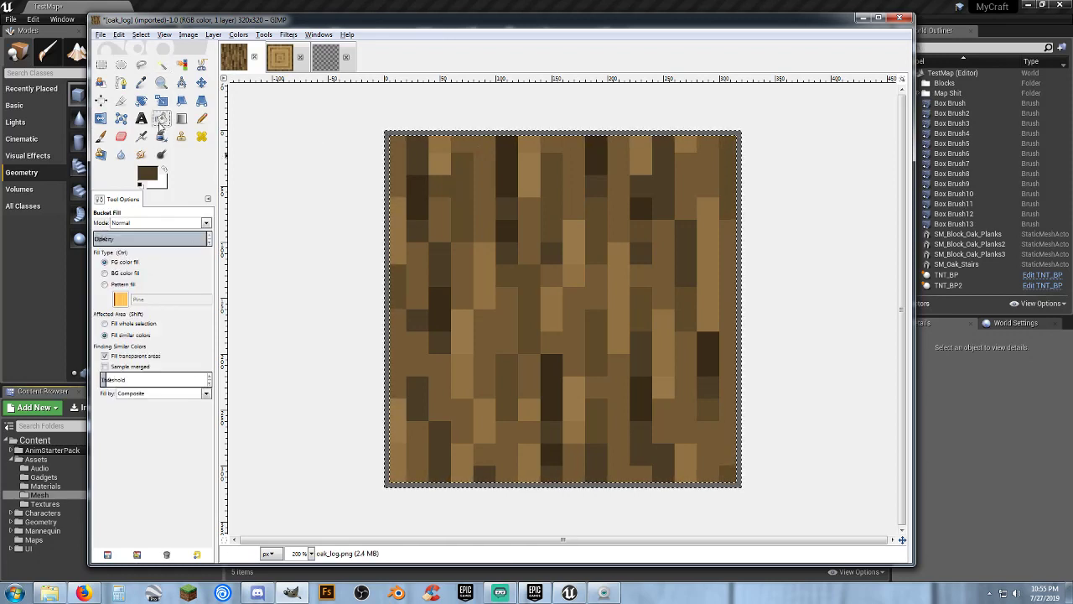
pyautogui.click(491, 134)
pyautogui.press('r')
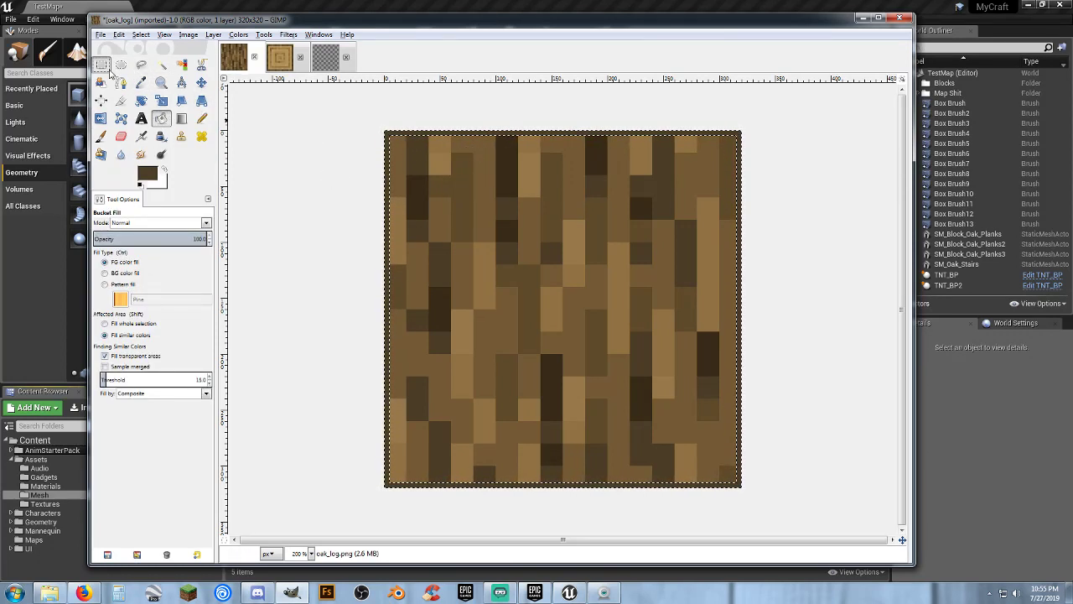
pyautogui.click(306, 183)
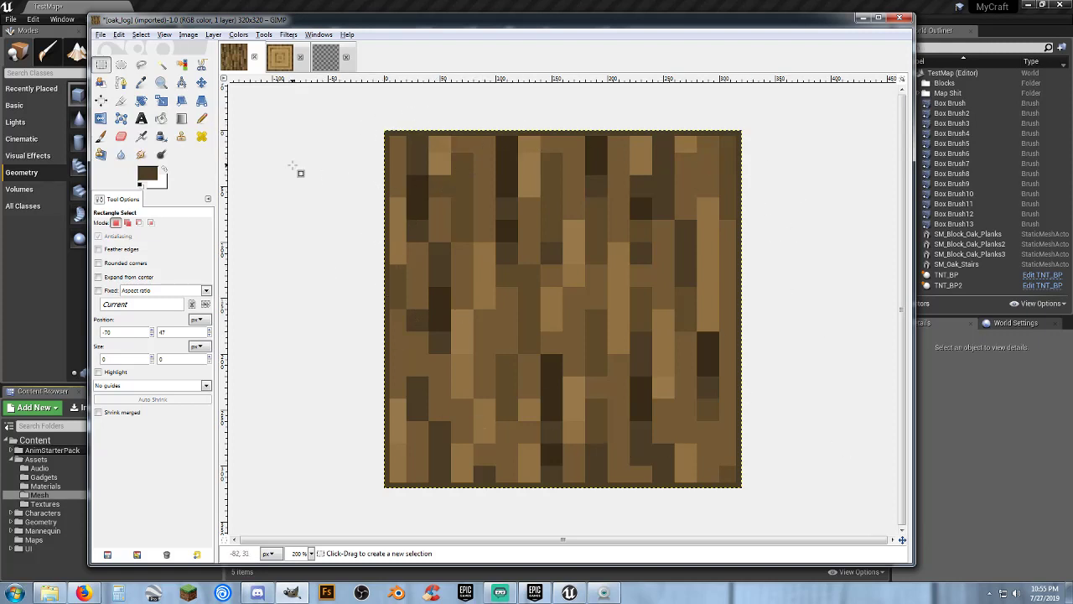
# Export the image as oak_log.png into the Minecraft UE4 Textures folder with the default PNG options
pyautogui.hotkey('ctrl', 'shift')
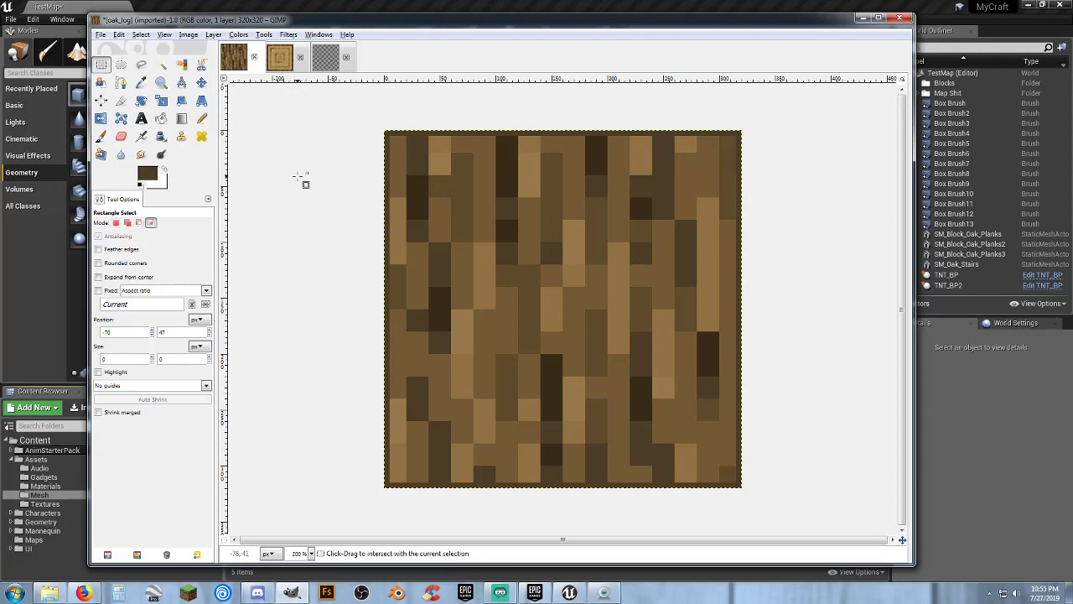
pyautogui.hotkey('ctrl', 'shift', 'e')
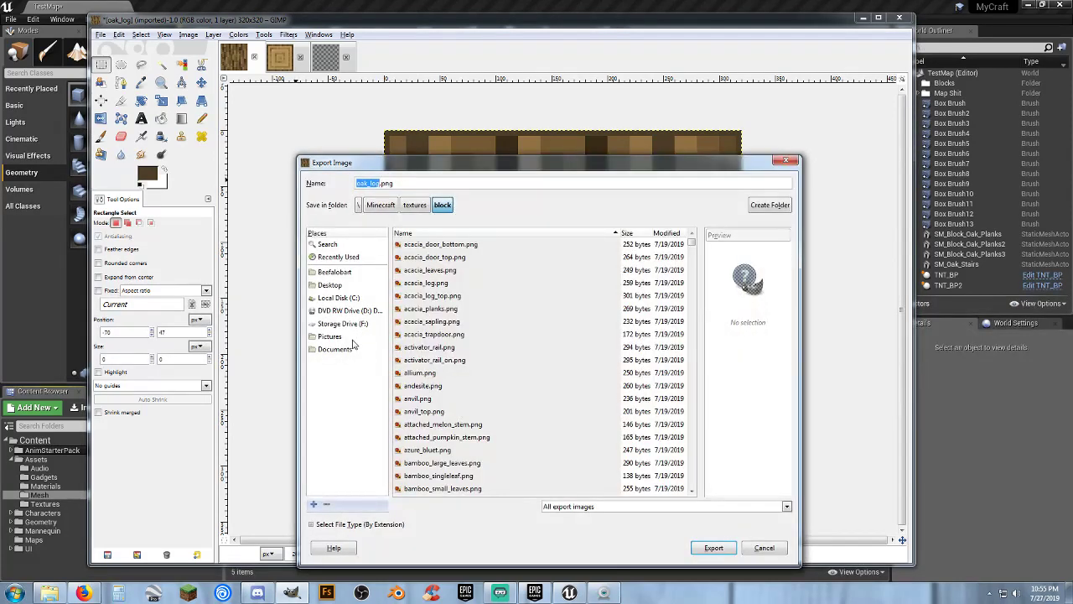
pyautogui.click(387, 206)
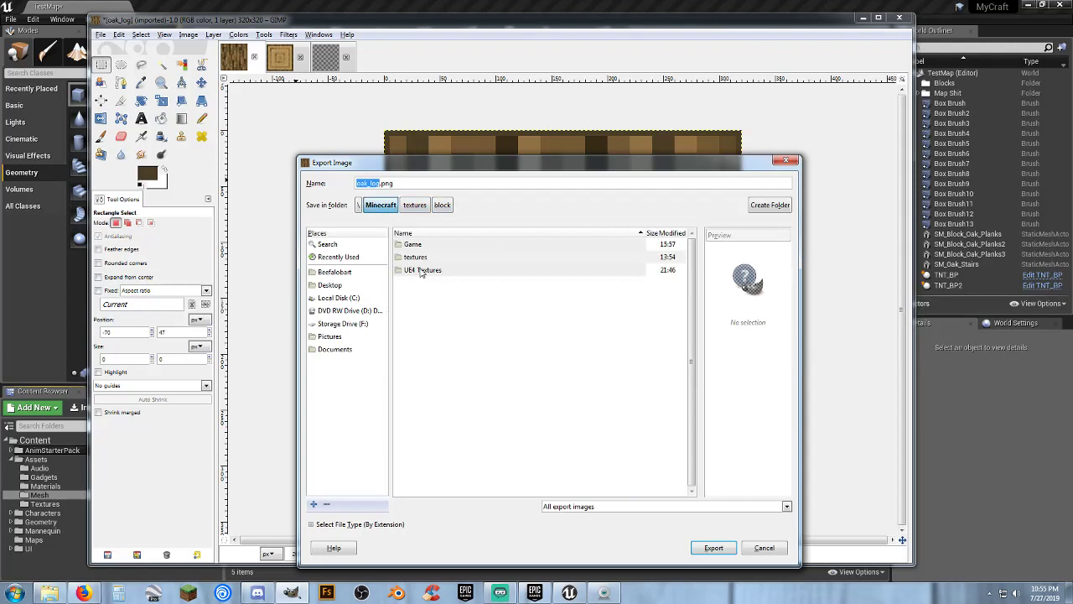
pyautogui.doubleClick(422, 270)
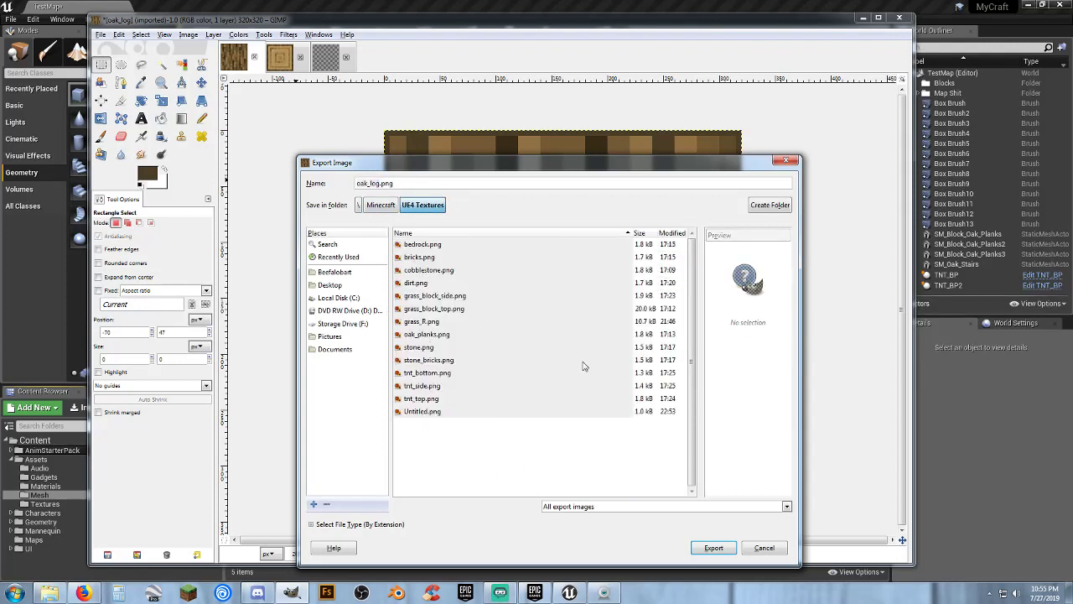
pyautogui.click(715, 549)
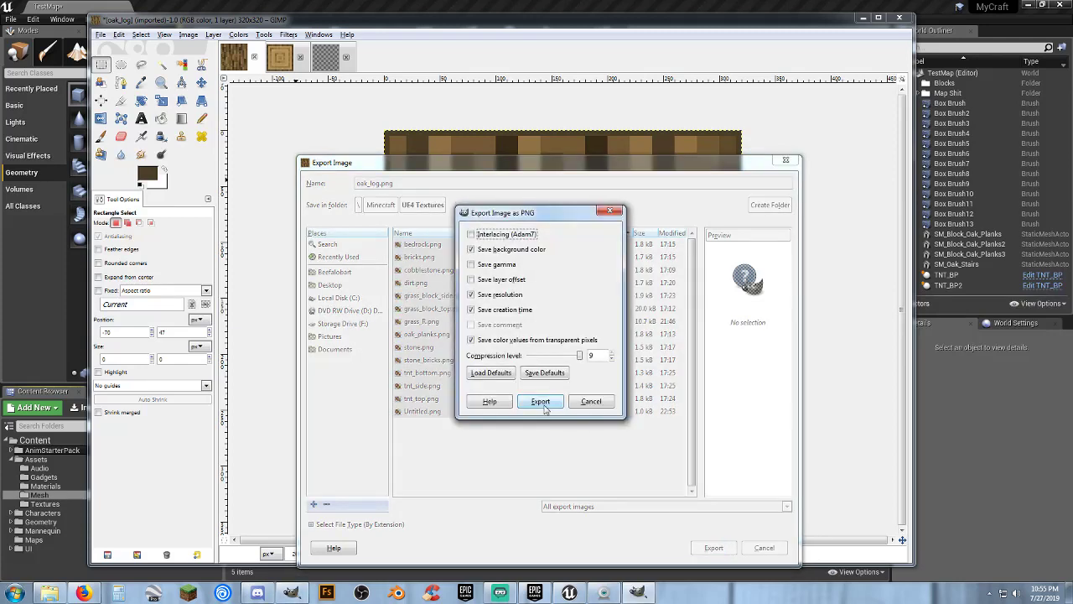
pyautogui.click(541, 402)
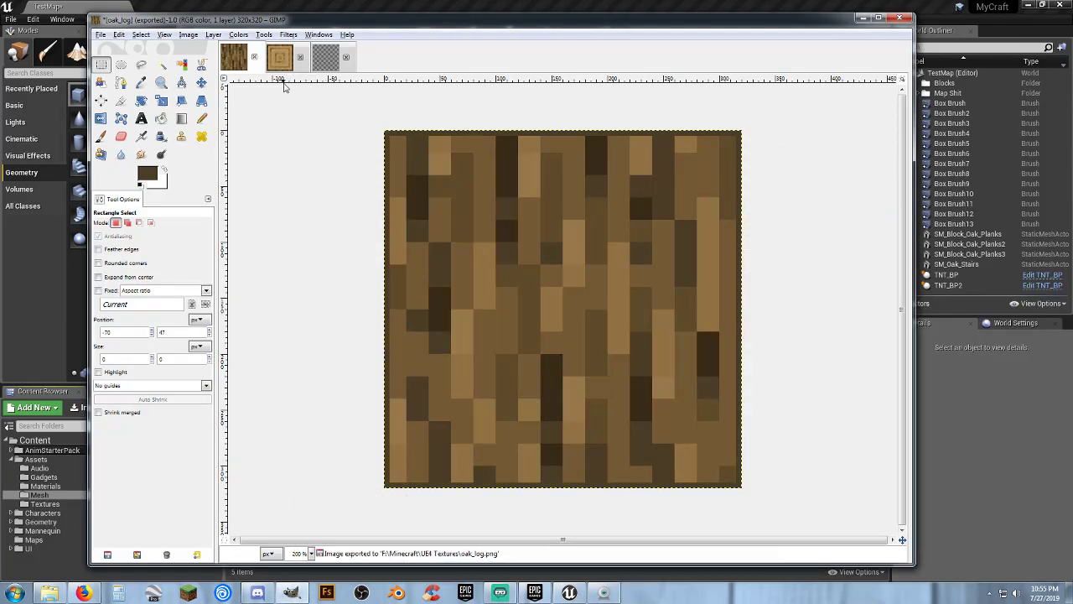
# Switch to the oak_log_top image and paste the copied border over it
pyautogui.click(280, 64)
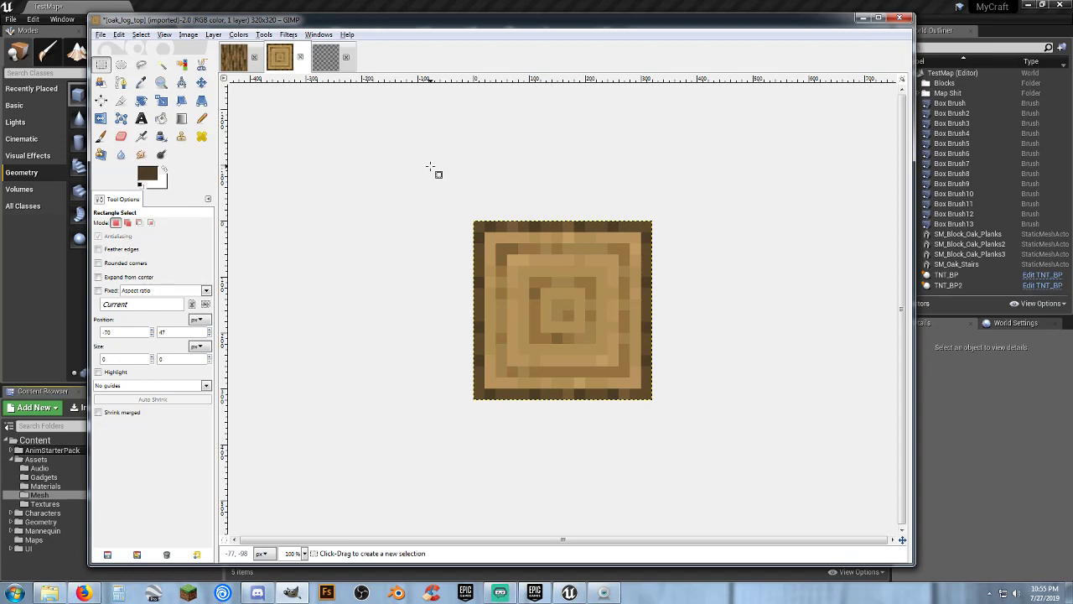
pyautogui.hotkey('ctrl', 'v')
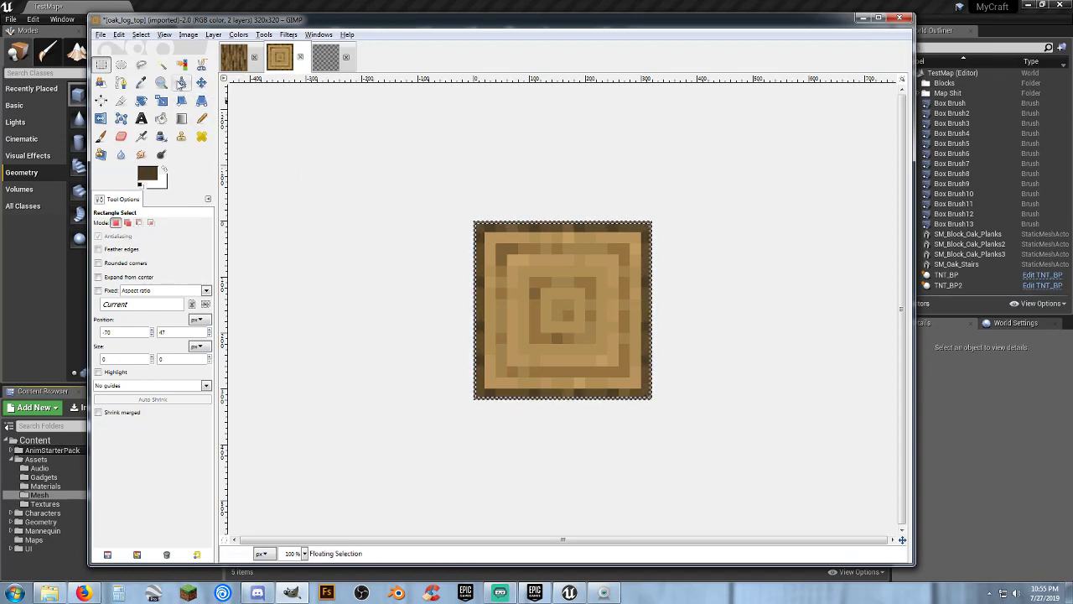
pyautogui.click(305, 554)
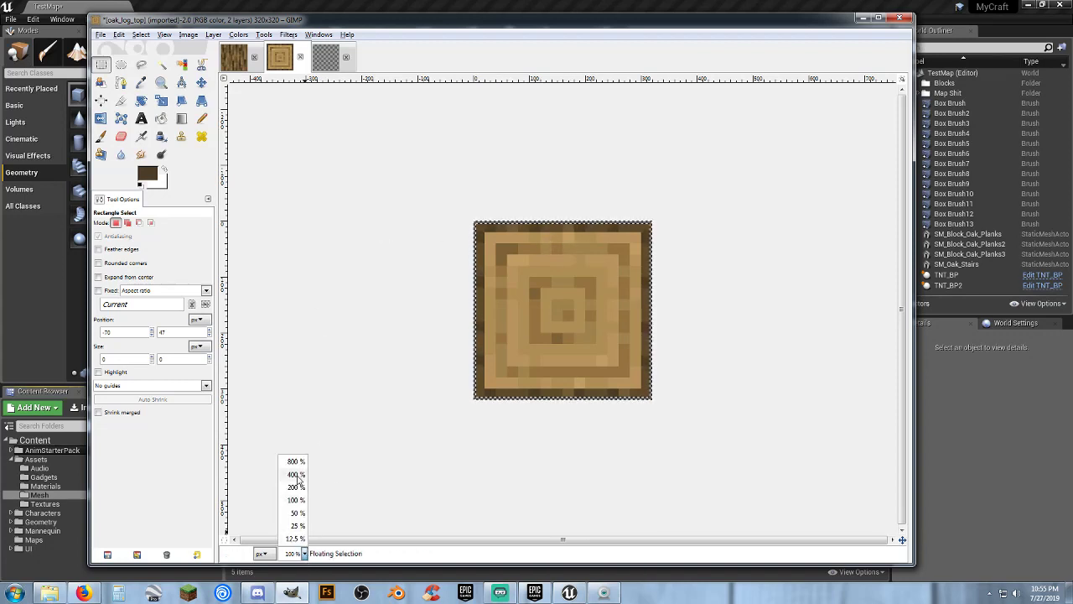
pyautogui.click(297, 486)
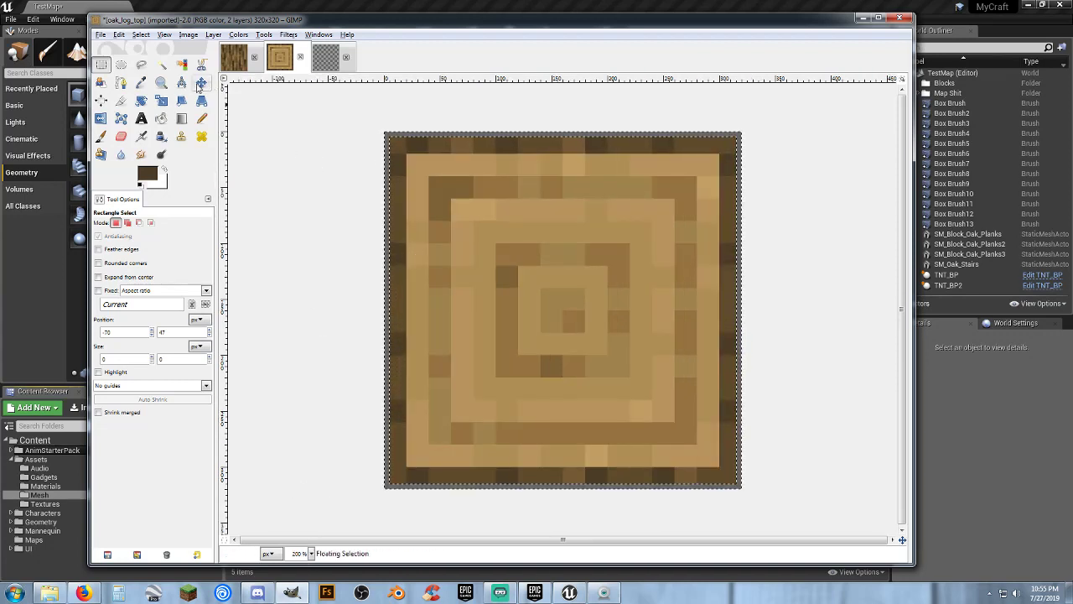
# Bucket-fill the pasted border on oak_log_top with the dark brown foreground color and anchor it
pyautogui.click(161, 119)
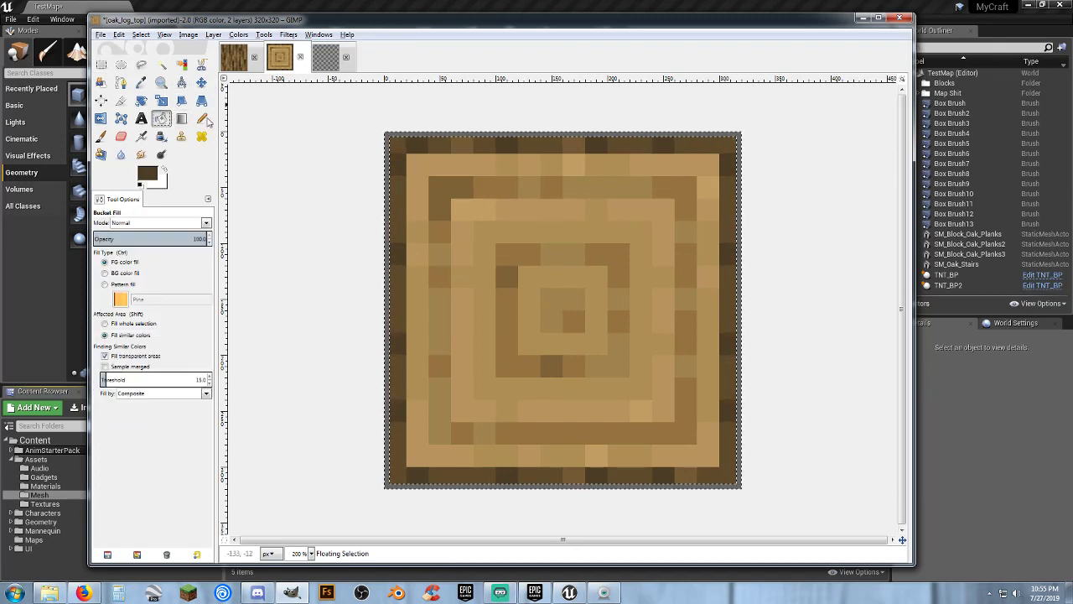
pyautogui.click(410, 132)
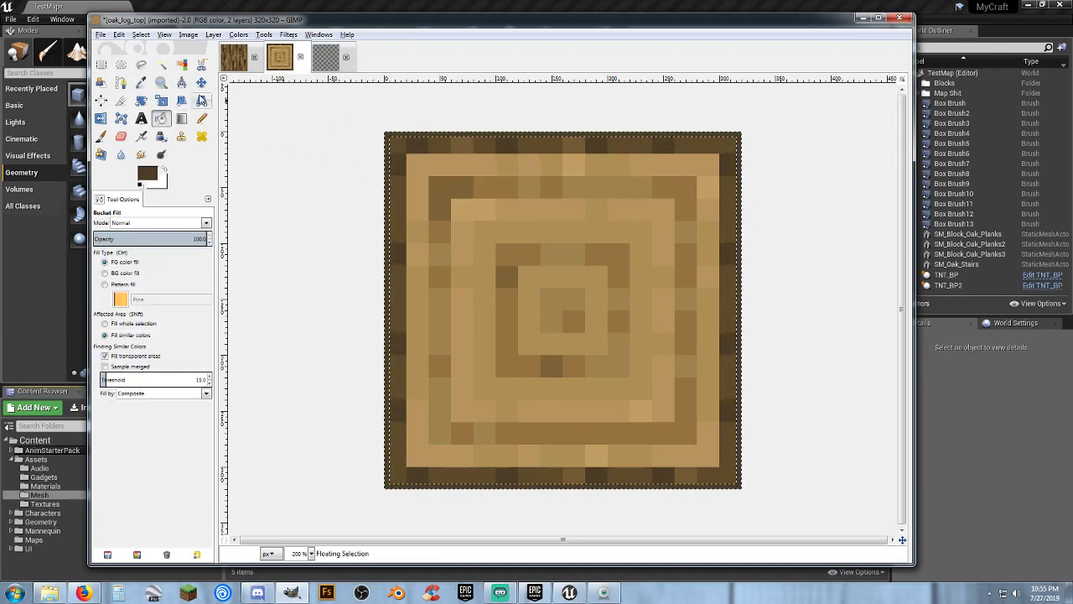
pyautogui.click(101, 64)
pyautogui.click(300, 127)
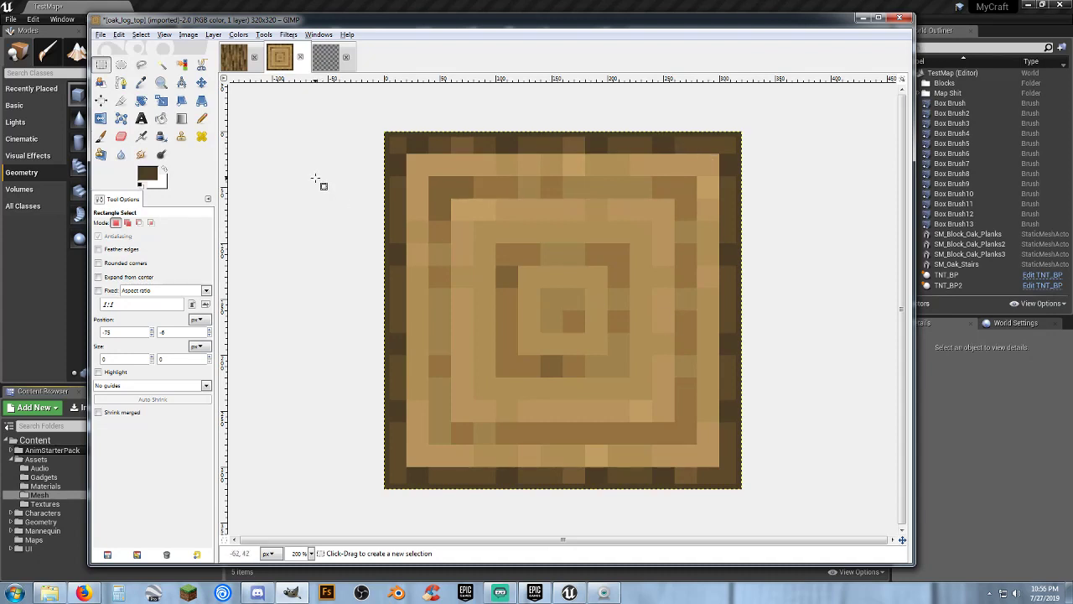
# Export the image as oak_log_top.png into the Minecraft UE4 Textures folder with the default PNG options
pyautogui.hotkey('ctrl', 'shift', 'e')
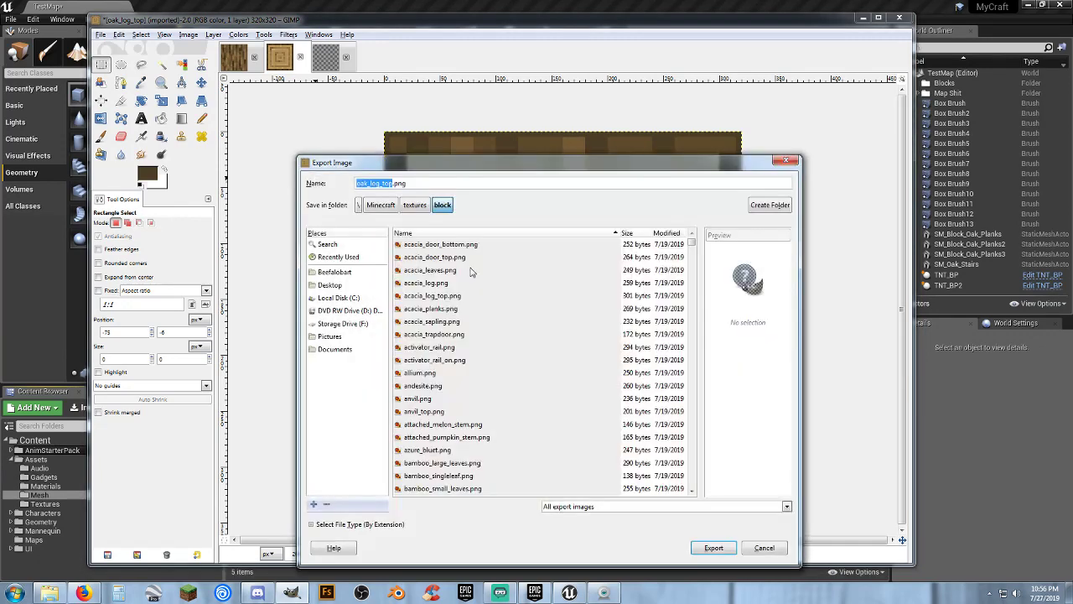
pyautogui.click(394, 207)
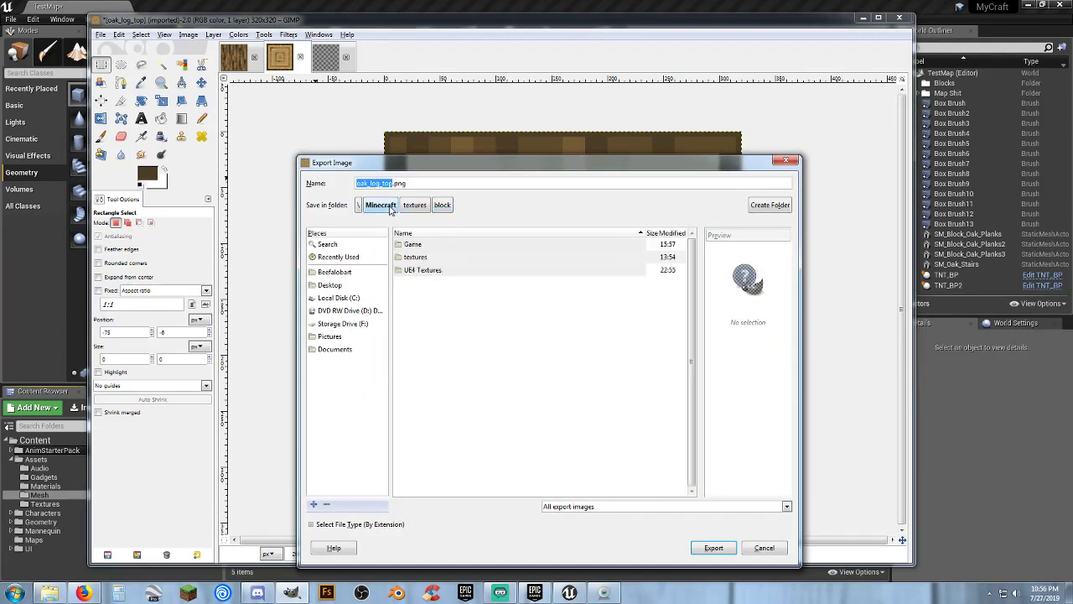
pyautogui.doubleClick(421, 270)
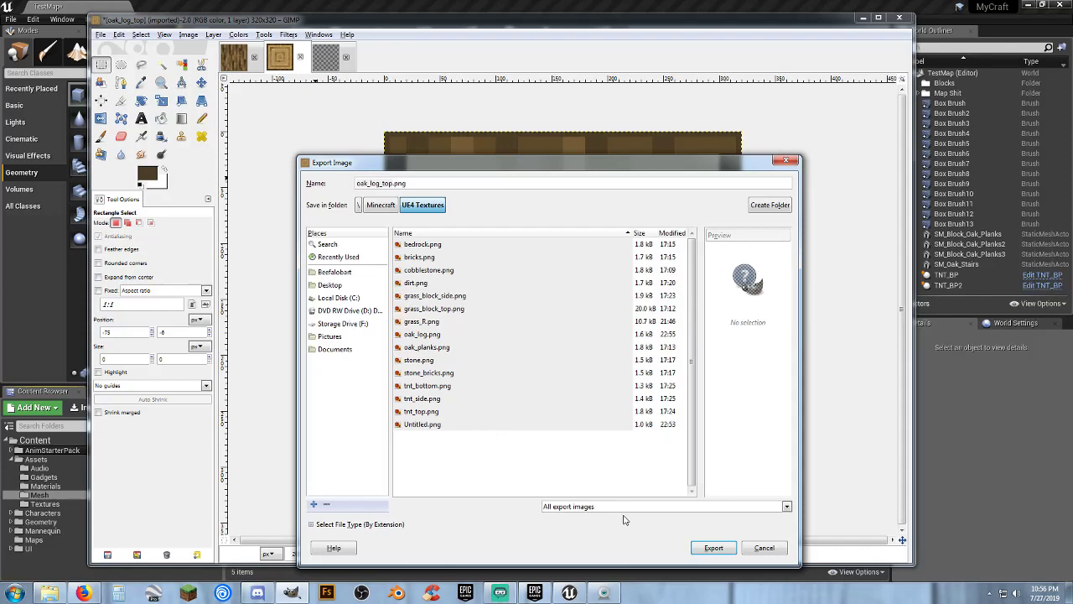
pyautogui.click(717, 552)
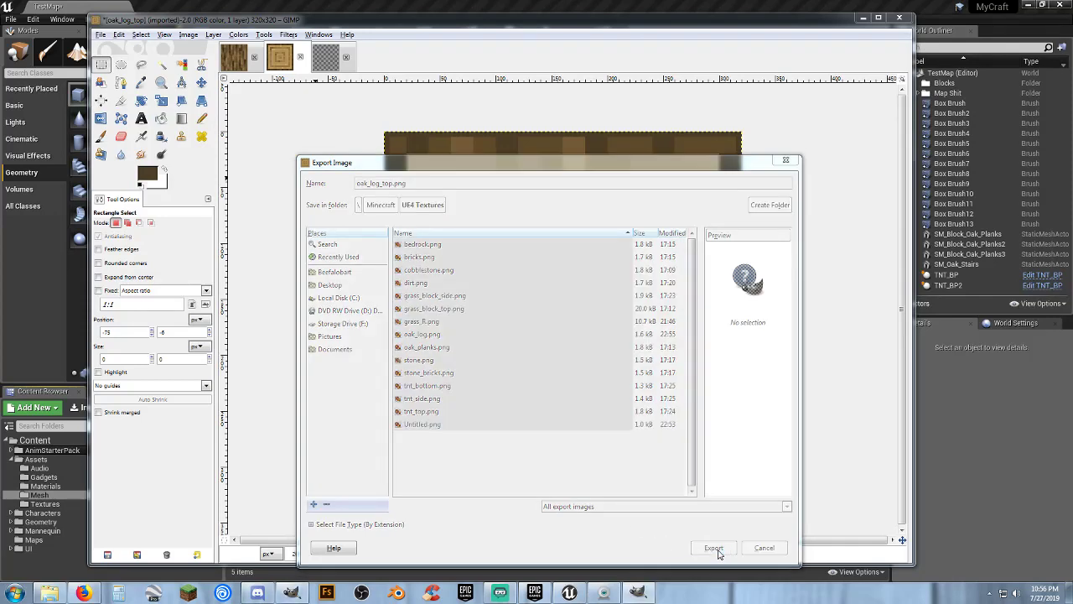
pyautogui.click(547, 408)
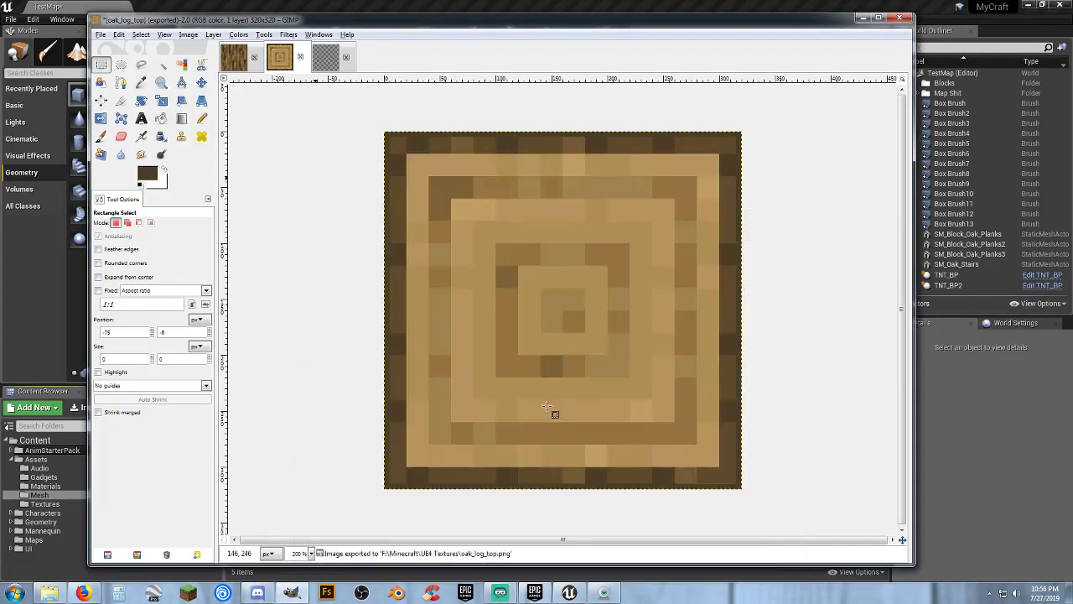
# Minimize GIMP, move the UE4 Textures Explorer window out of the way and open Assets > Textures in Unreal's Content Browser
pyautogui.click(861, 19)
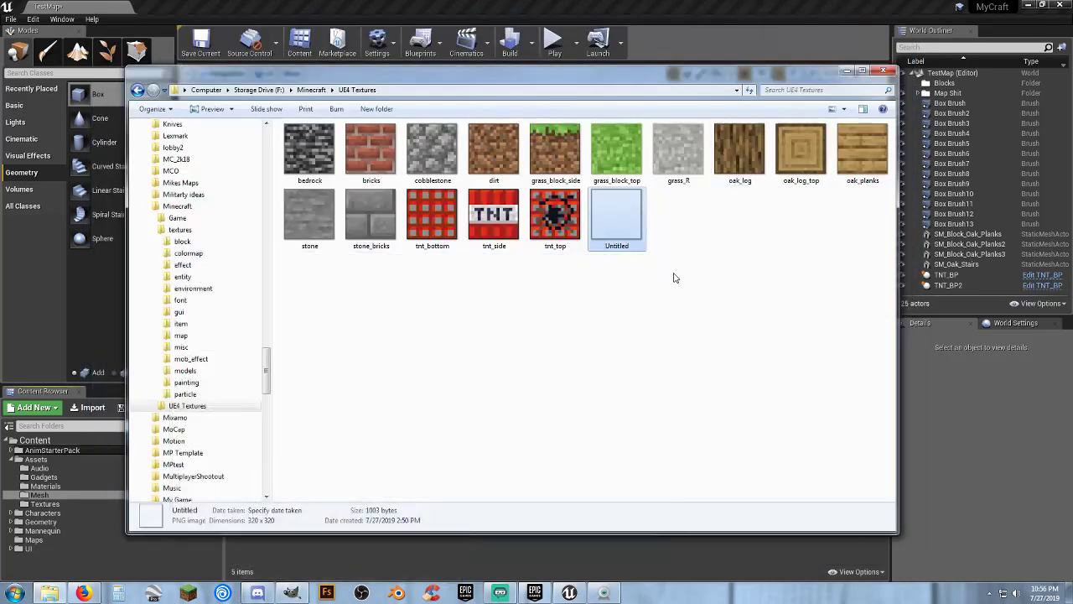
pyautogui.click(700, 300)
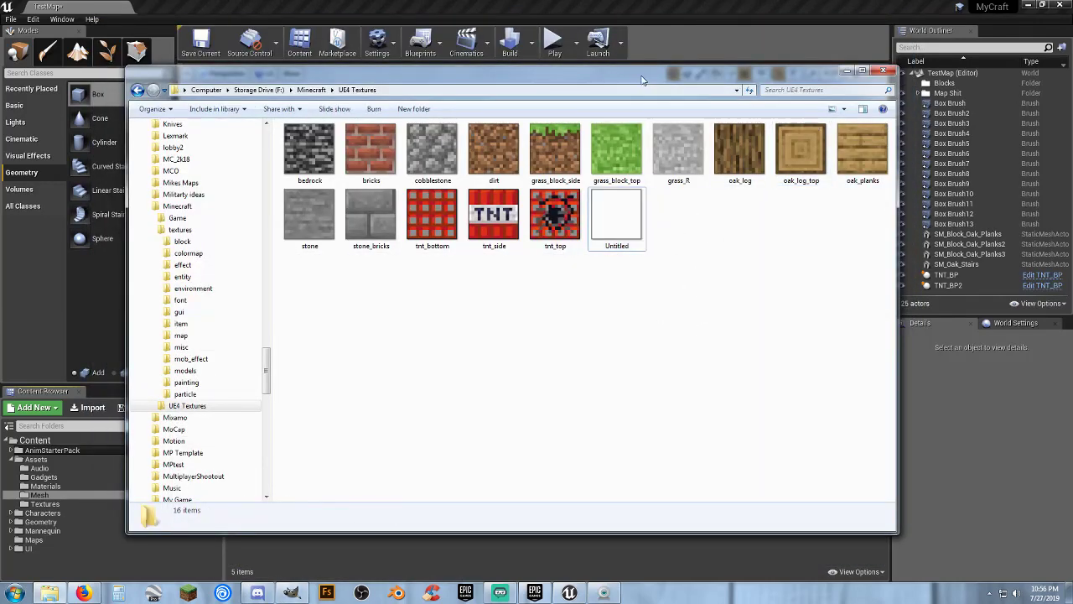
pyautogui.moveTo(643, 76); pyautogui.dragTo(0, 168)
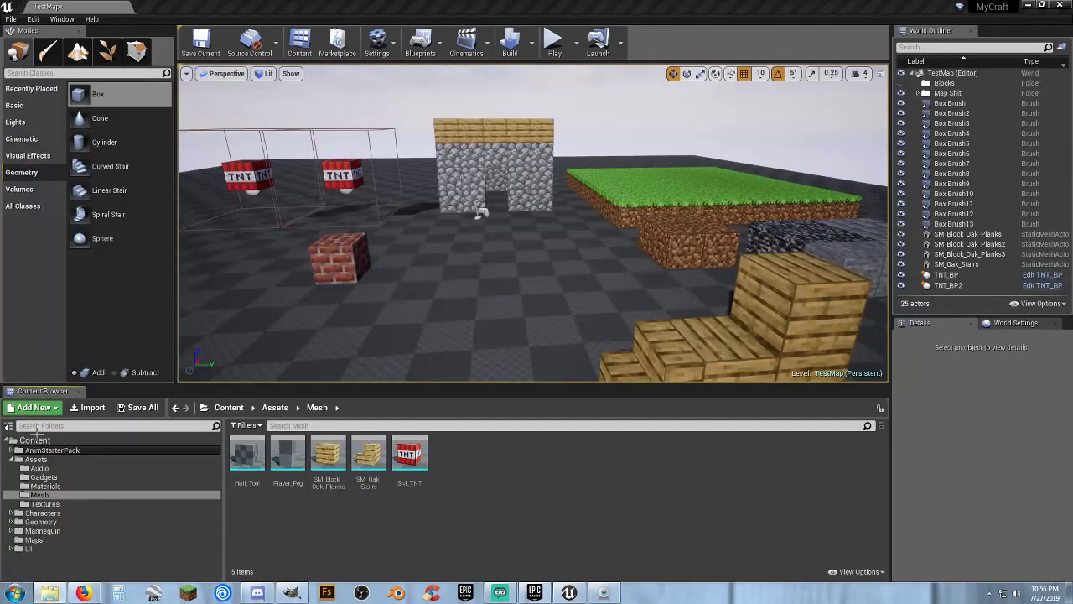
pyautogui.click(44, 503)
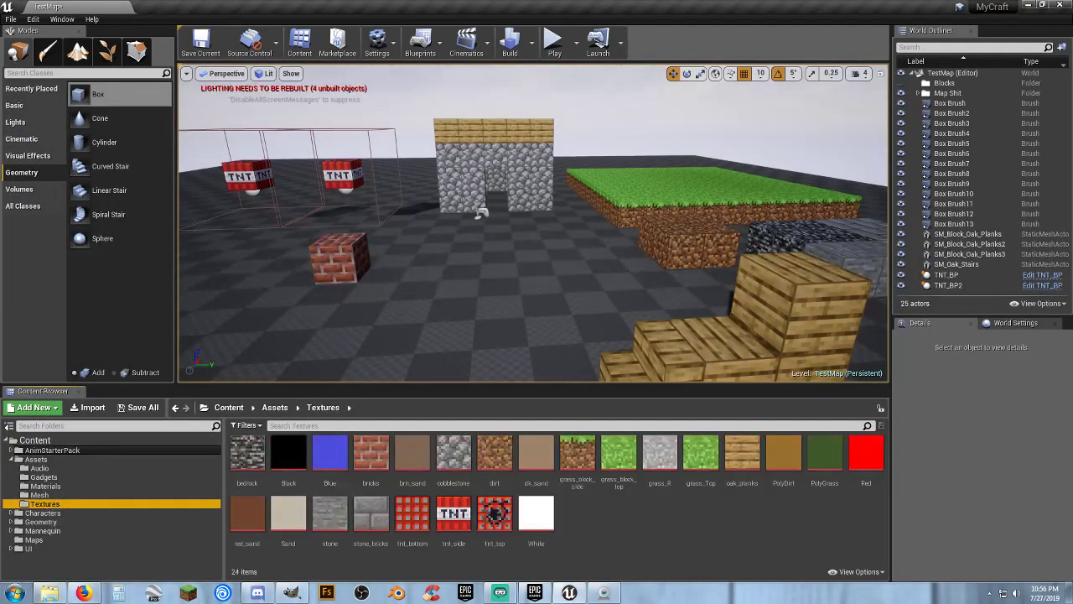
pyautogui.moveTo(0, 164); pyautogui.dragTo(0, 138)
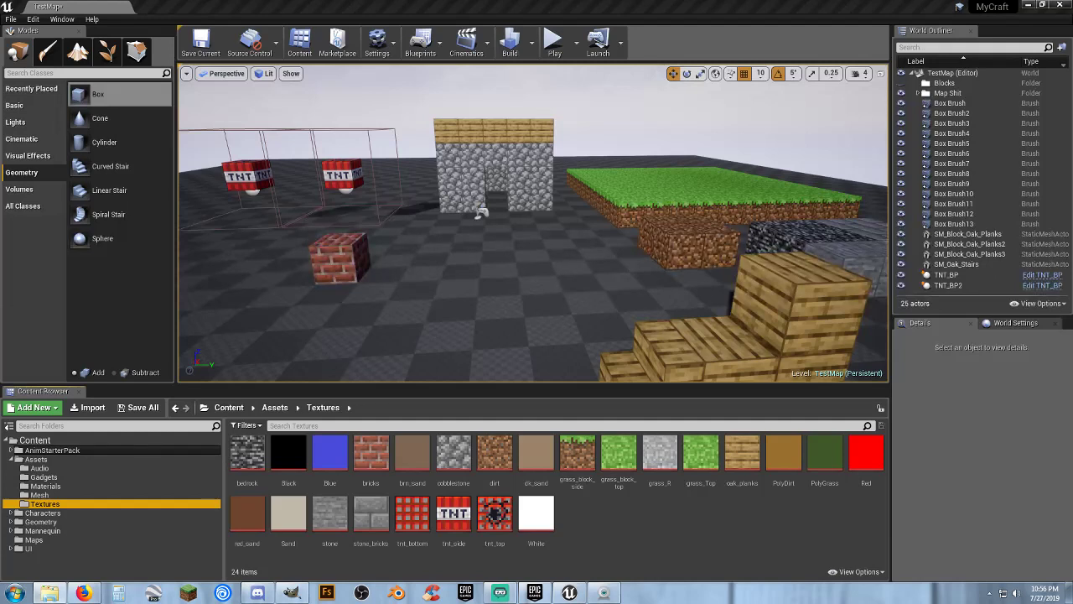
# Import the oak_log and oak_log_top images into the project's Textures folder
pyautogui.moveTo(651, 523); pyautogui.dragTo(651, 523)
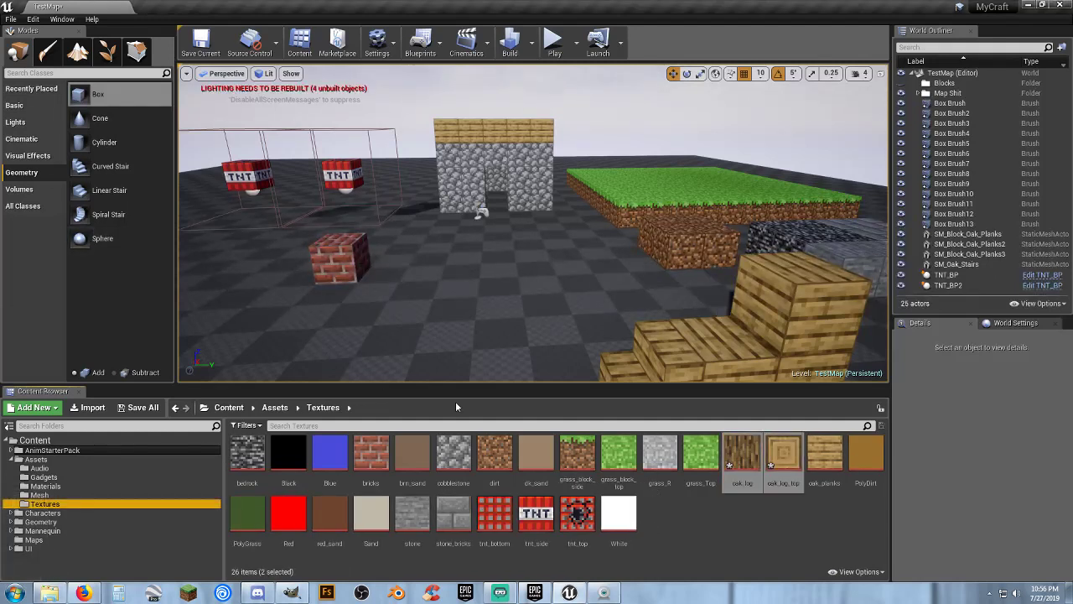
pyautogui.click(703, 536)
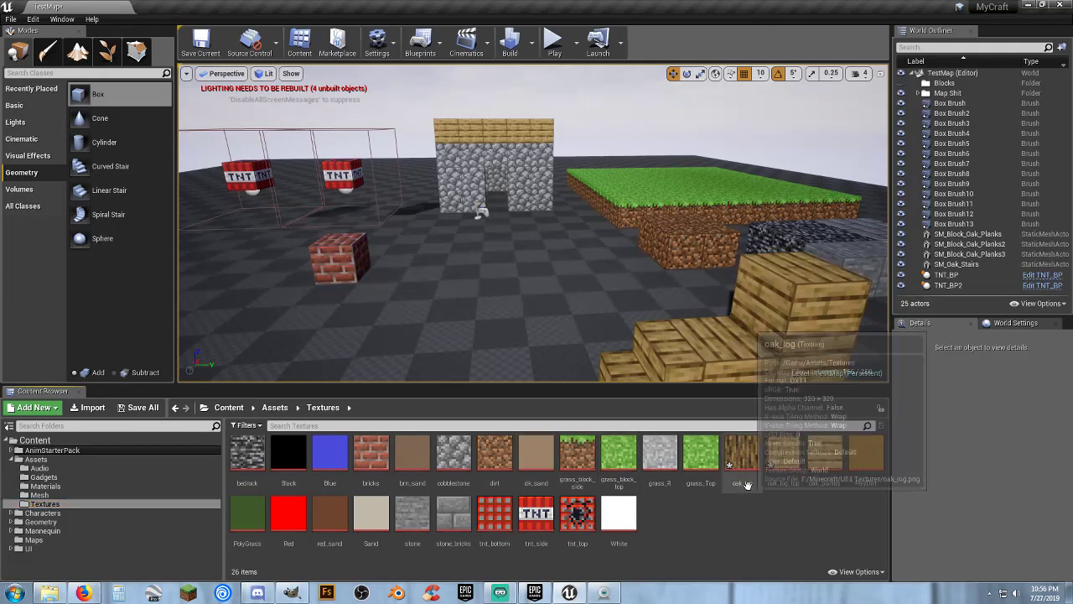
# Create a material from the oak_log texture with the default name and move it into the Materials folder
pyautogui.rightClick(741, 453)
pyautogui.click(794, 172)
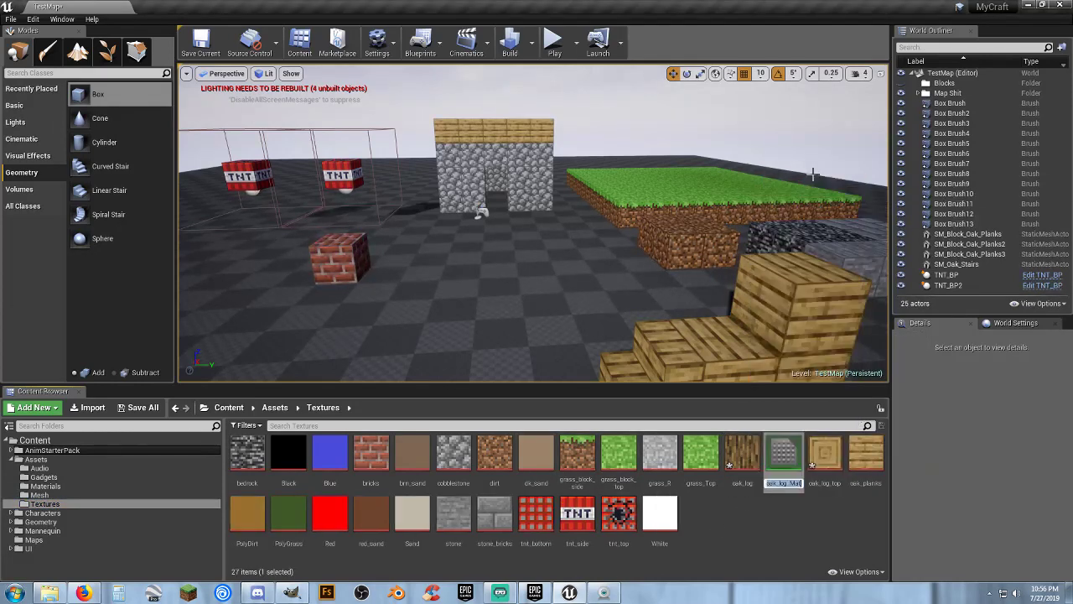
pyautogui.press('Return')
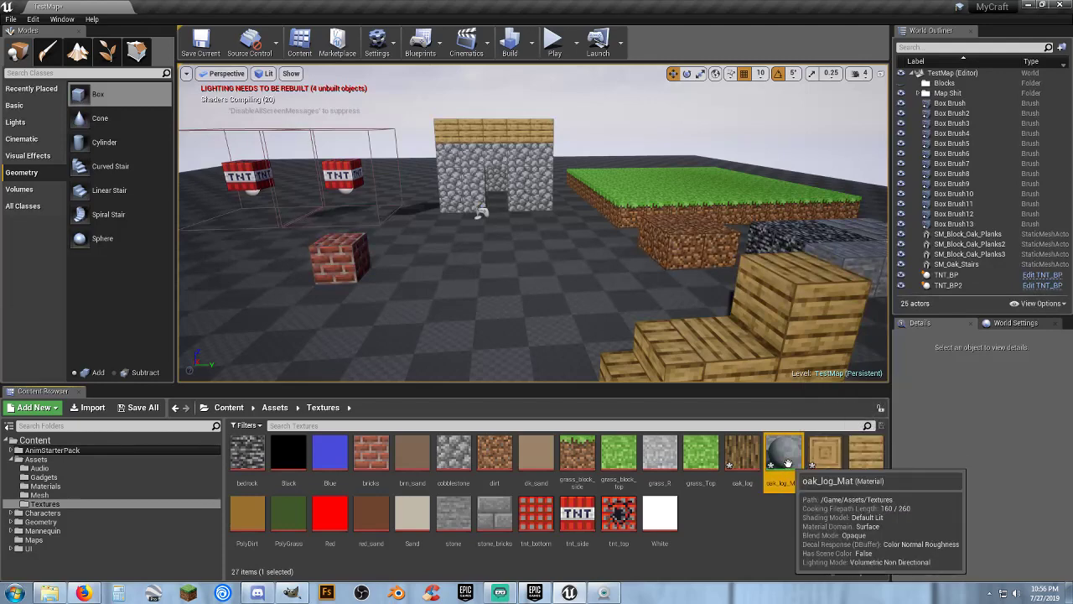
pyautogui.moveTo(784, 457); pyautogui.dragTo(74, 486)
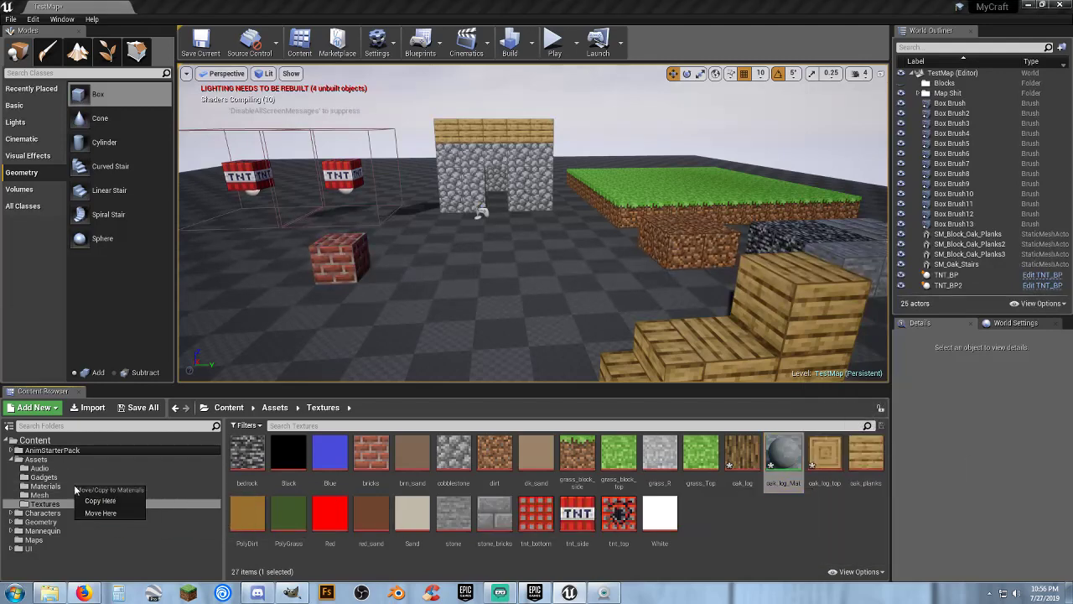
pyautogui.click(104, 512)
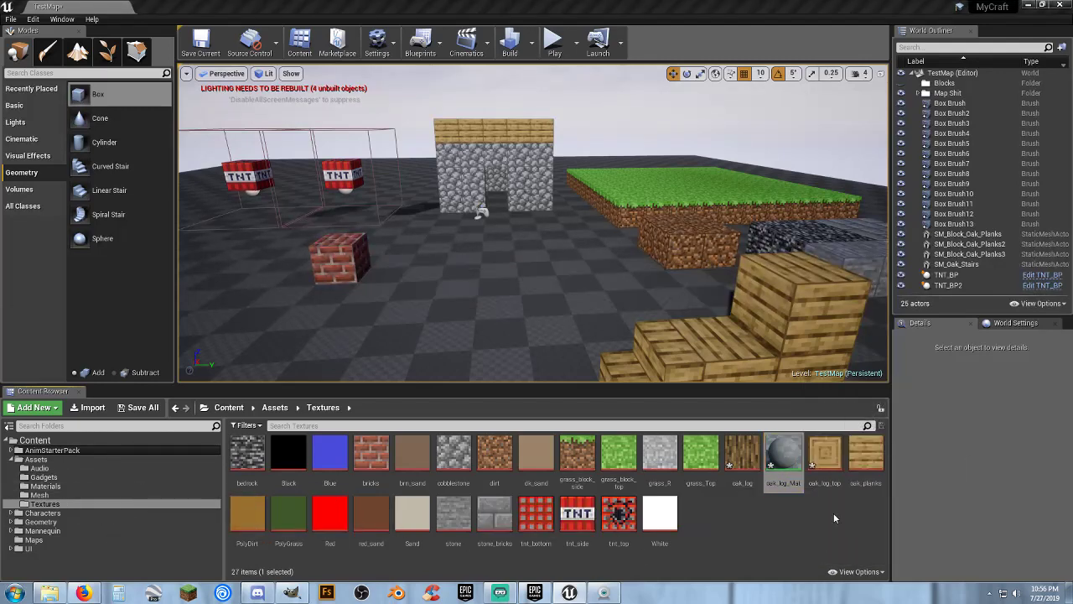
# Create a material from the oak_log_top texture with the default name and move it into the Materials folder
pyautogui.click(791, 484)
pyautogui.rightClick(792, 484)
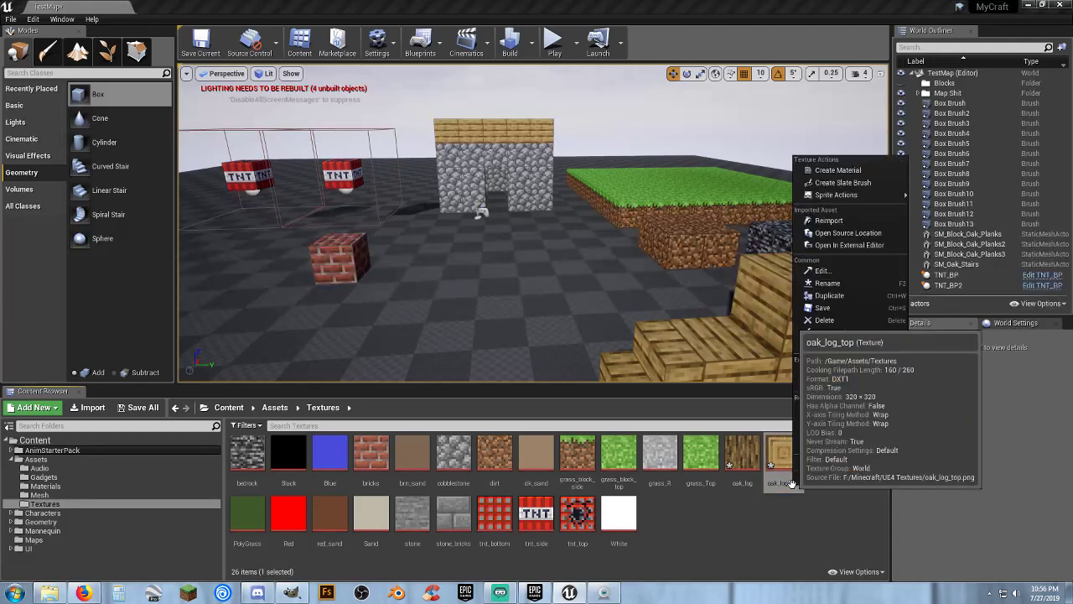
pyautogui.click(854, 174)
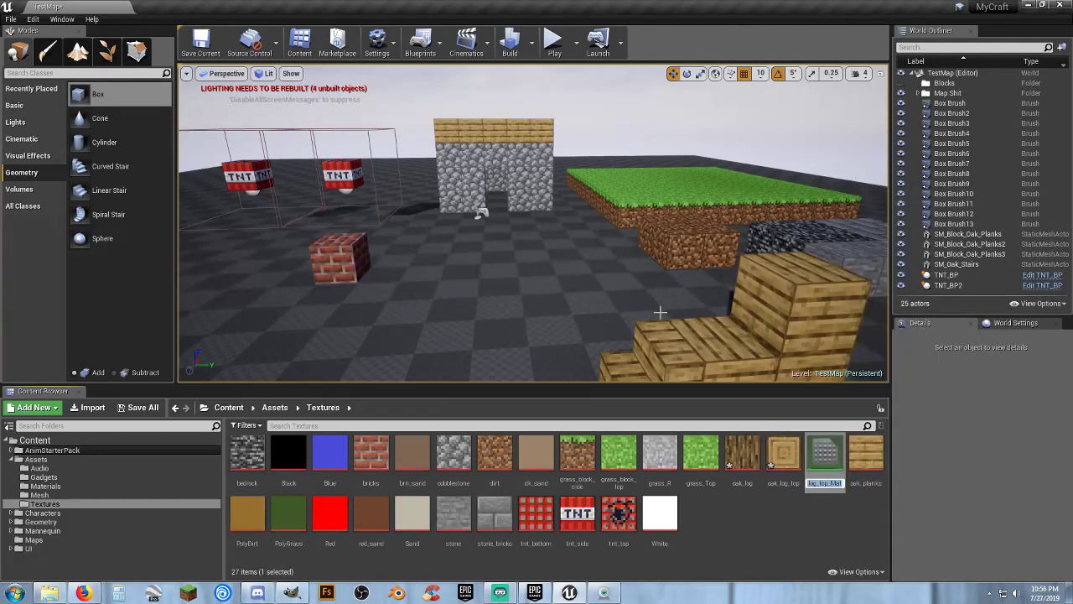
pyautogui.click(760, 554)
pyautogui.moveTo(818, 444); pyautogui.dragTo(48, 487)
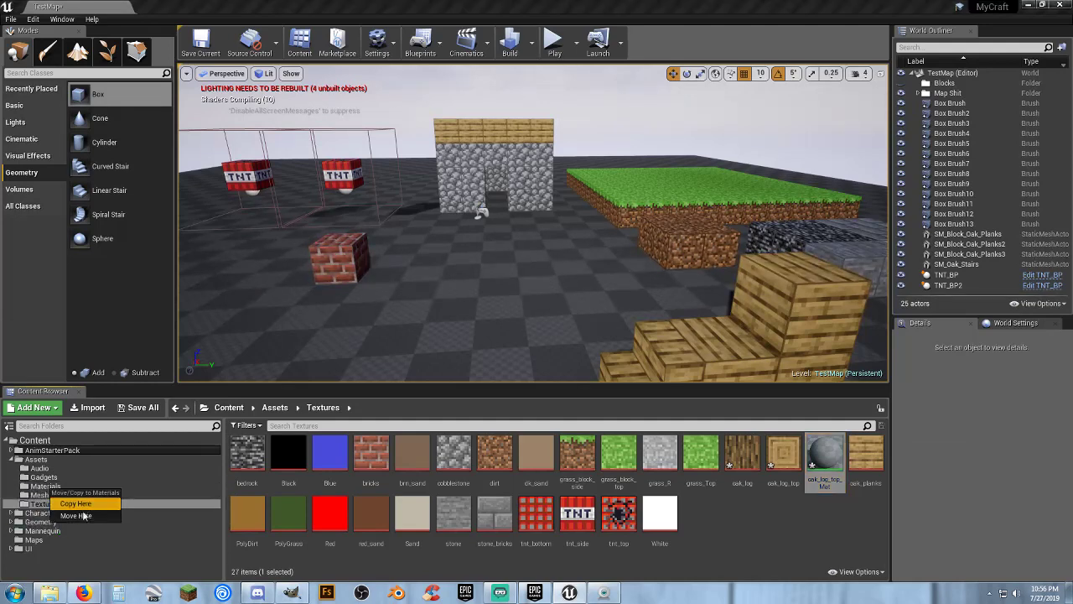
pyautogui.click(76, 515)
# Open the Materials folder and save all modified content, including the oak_log and oak_log_top textures and TestMap
pyautogui.click(57, 486)
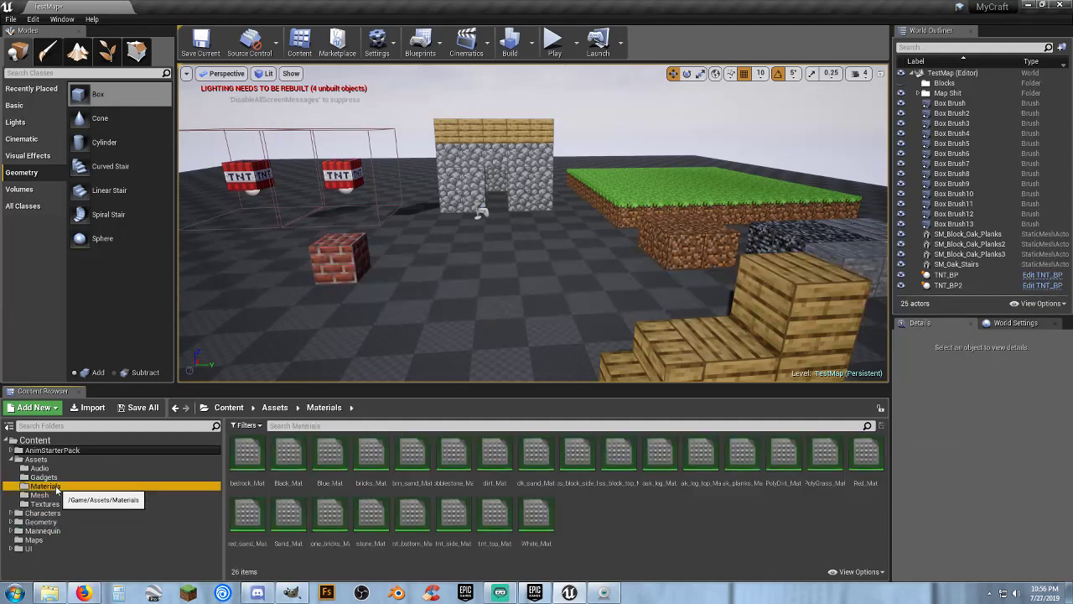
pyautogui.click(655, 521)
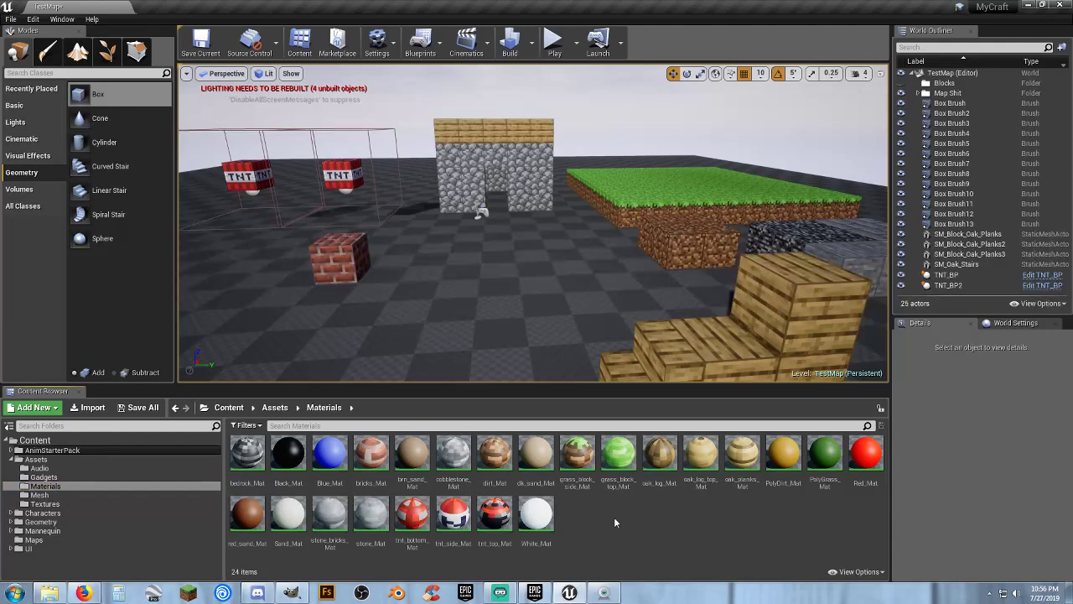
pyautogui.click(134, 408)
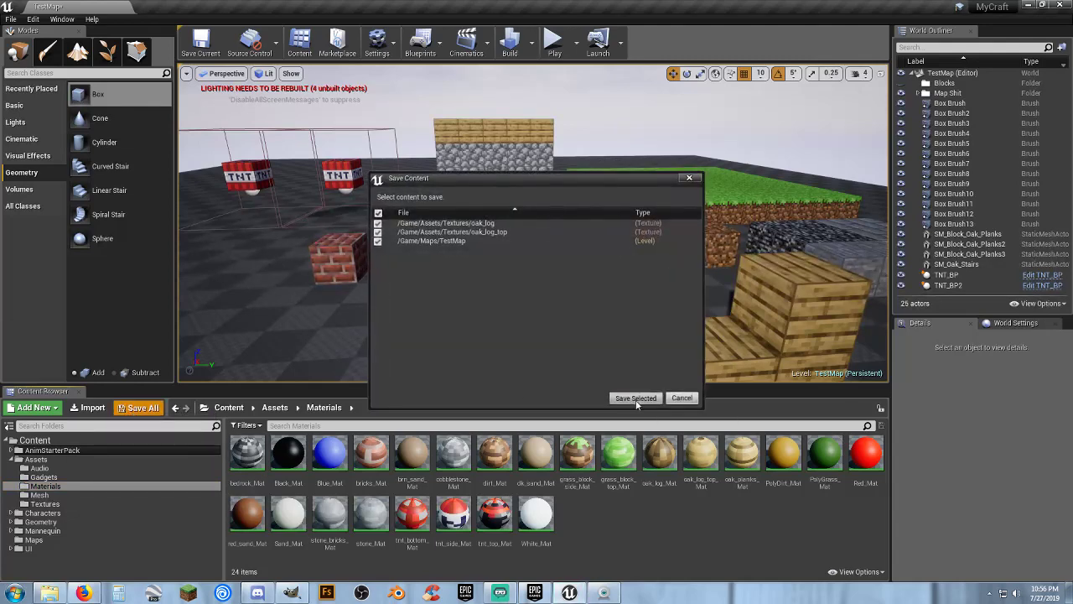
pyautogui.click(636, 398)
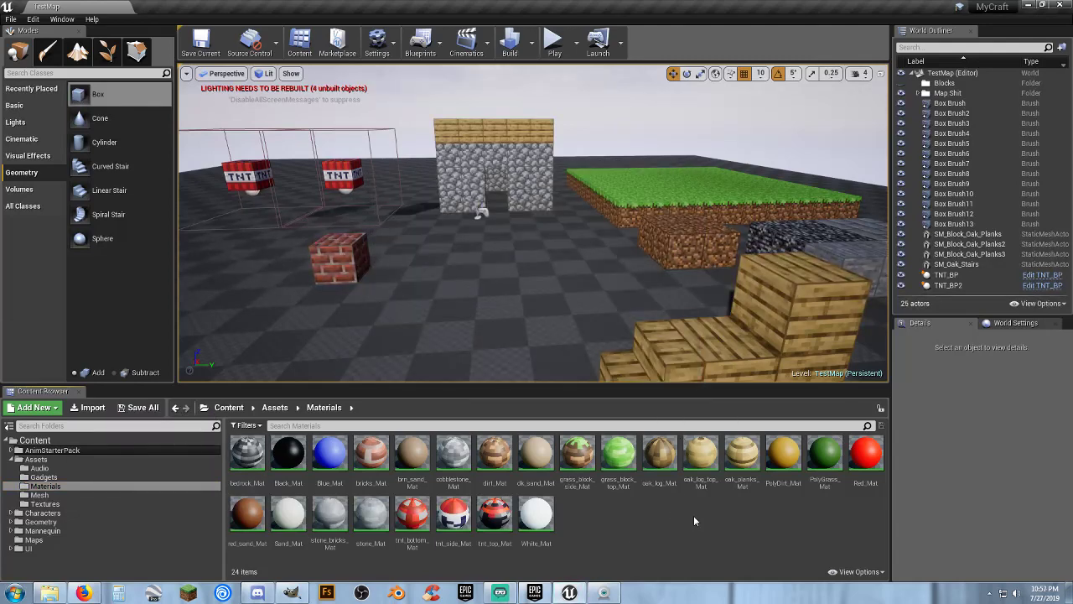
pyautogui.click(660, 457)
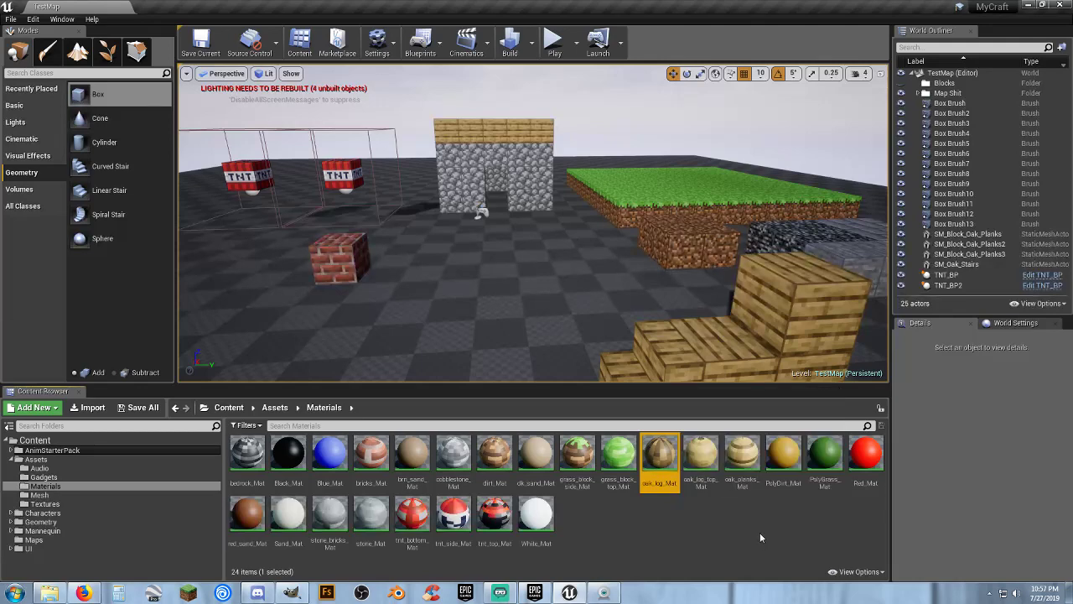
pyautogui.click(705, 484)
pyautogui.click(722, 527)
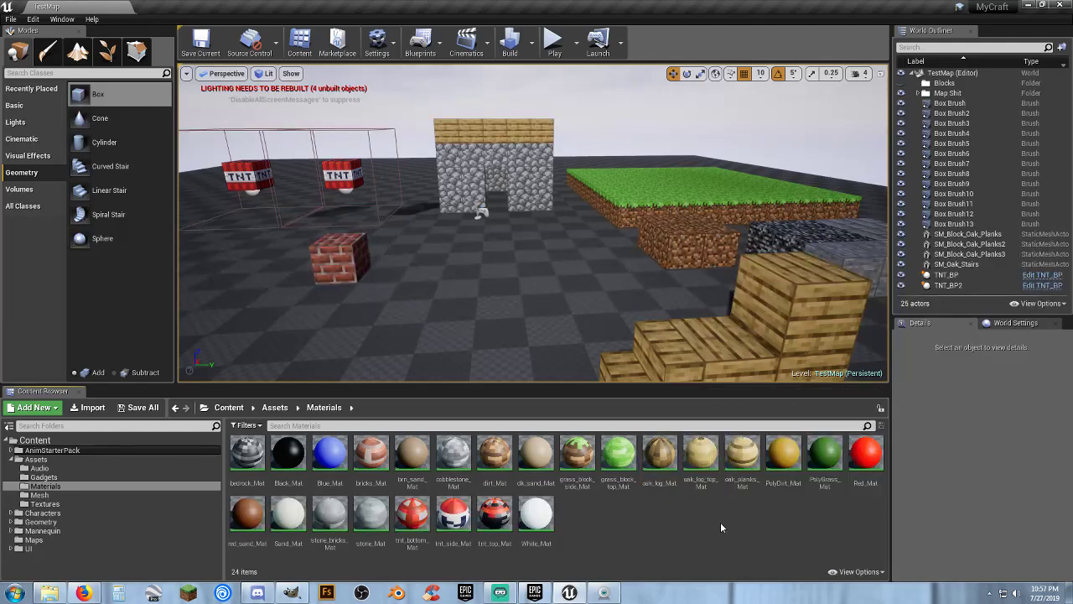
# Place an additive box brush with oak_log_Mat on the open floor in front of the brick block
pyautogui.moveTo(533, 276); pyautogui.dragTo(549, 258, button='right')
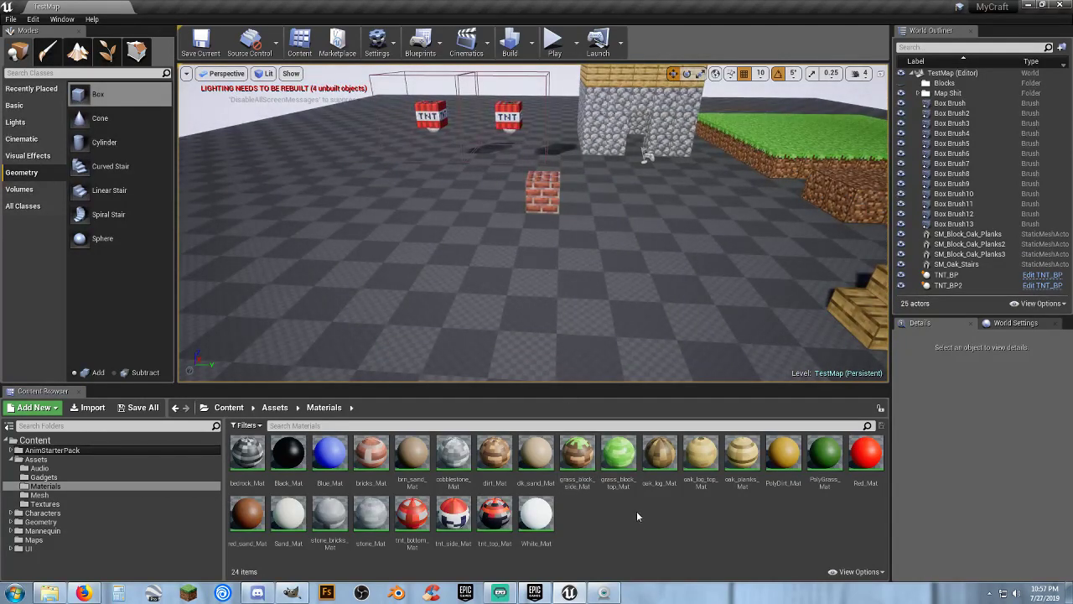
pyautogui.click(661, 457)
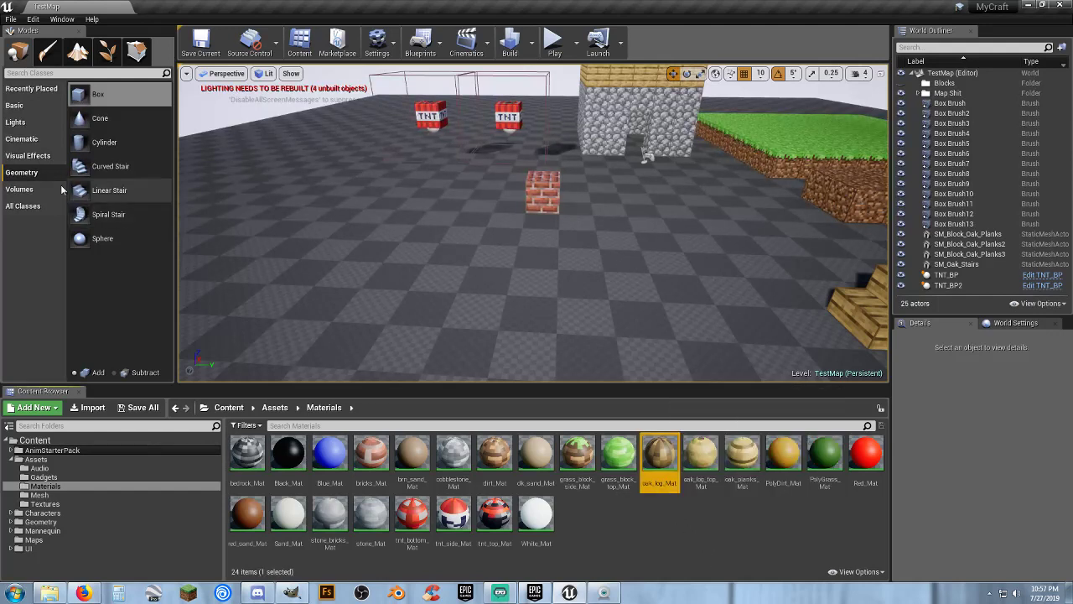
pyautogui.moveTo(97, 93)
pyautogui.mouseDown()
pyautogui.moveTo(499, 280)
pyautogui.moveTo(561, 288)
pyautogui.moveTo(557, 297)
pyautogui.mouseUp()
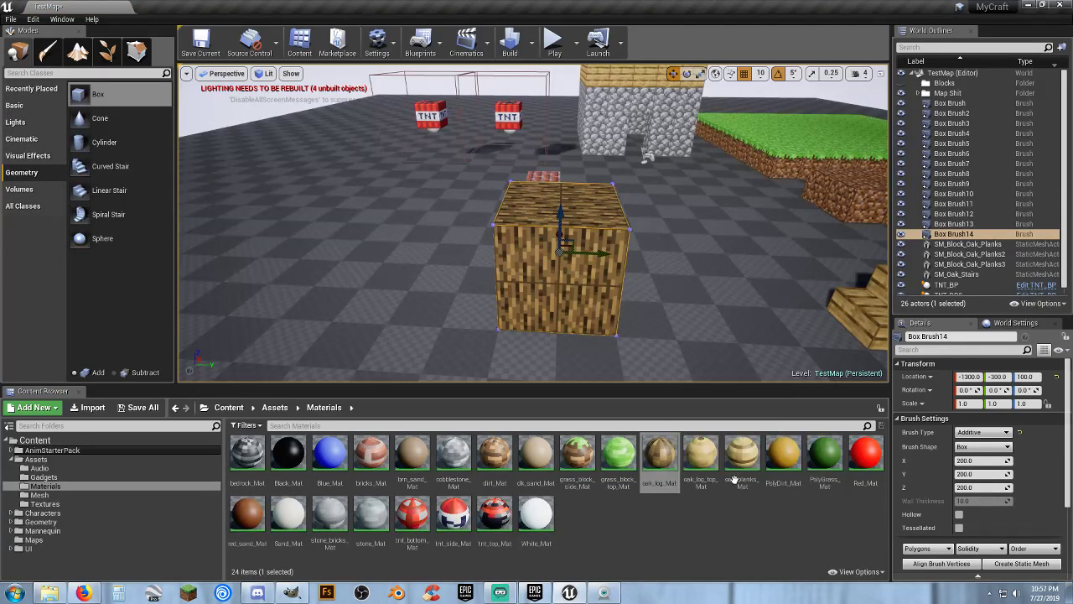
# Set the oak log box brush's X, Y and Z size to 100 each and its Z location to 50
pyautogui.click(977, 460)
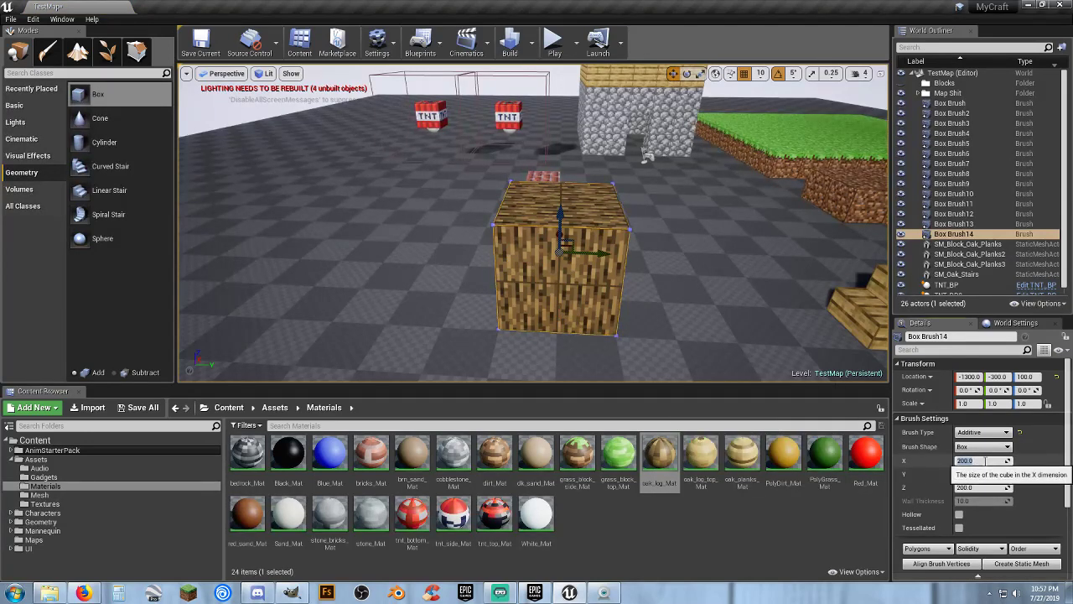
pyautogui.press('Return')
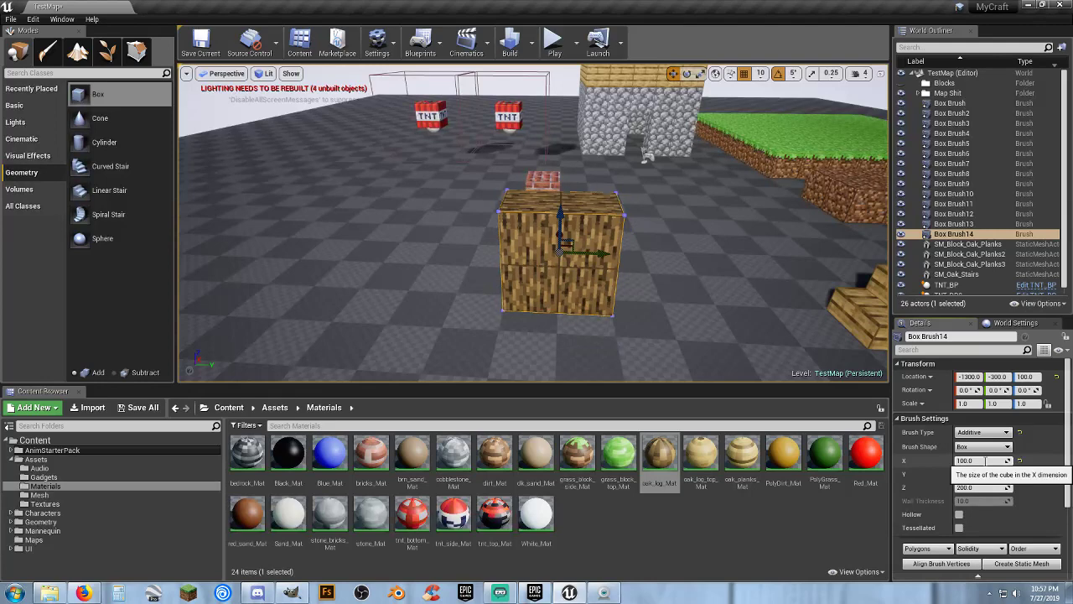
pyautogui.press('Tab')
pyautogui.write('100')
pyautogui.press('Tab')
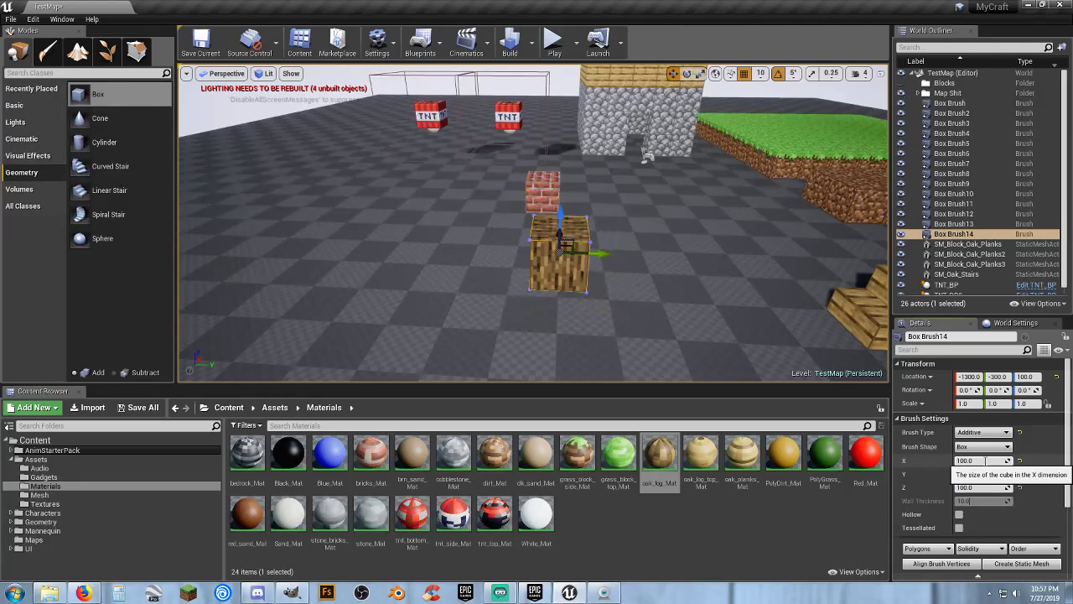
pyautogui.click(1038, 377)
pyautogui.write('50')
pyautogui.press('Return')
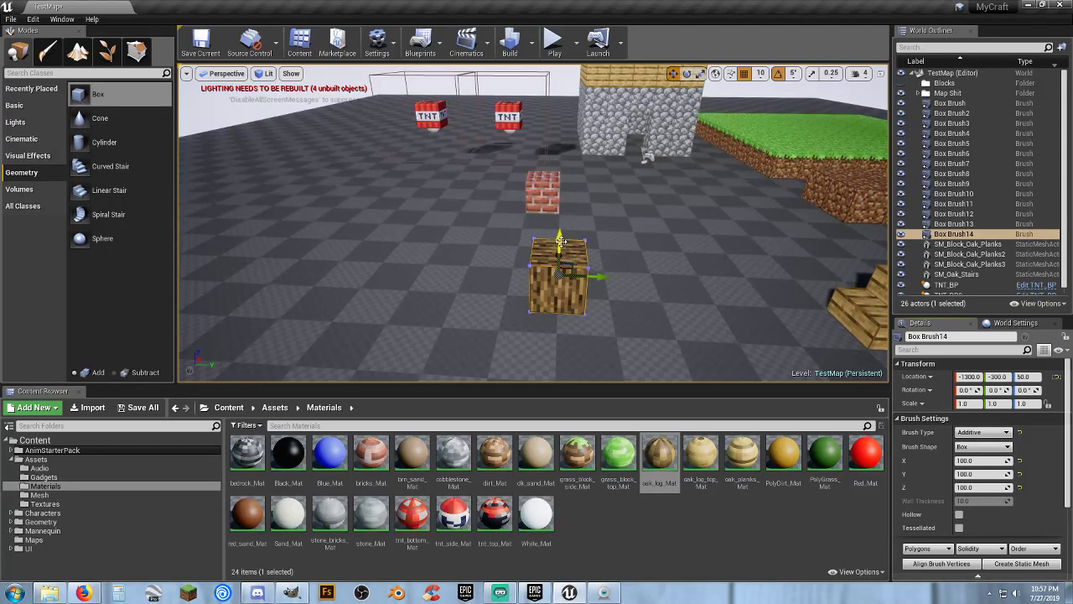
# Raise the oak log box to about Z 190 and assign oak_log_top_Mat to its top face
pyautogui.moveTo(560, 241); pyautogui.dragTo(589, 178)
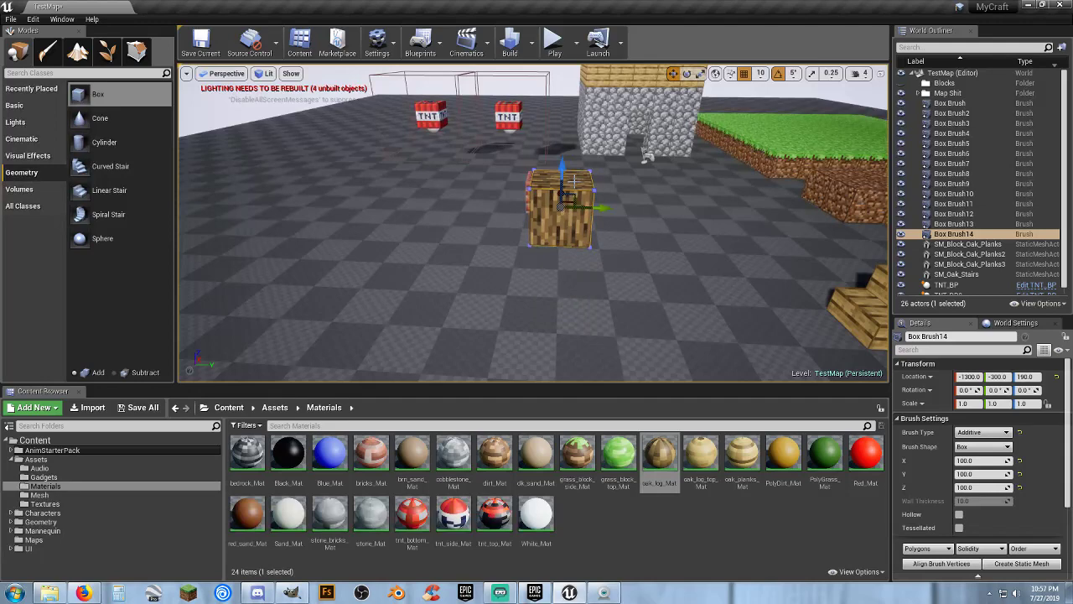
pyautogui.click(574, 179)
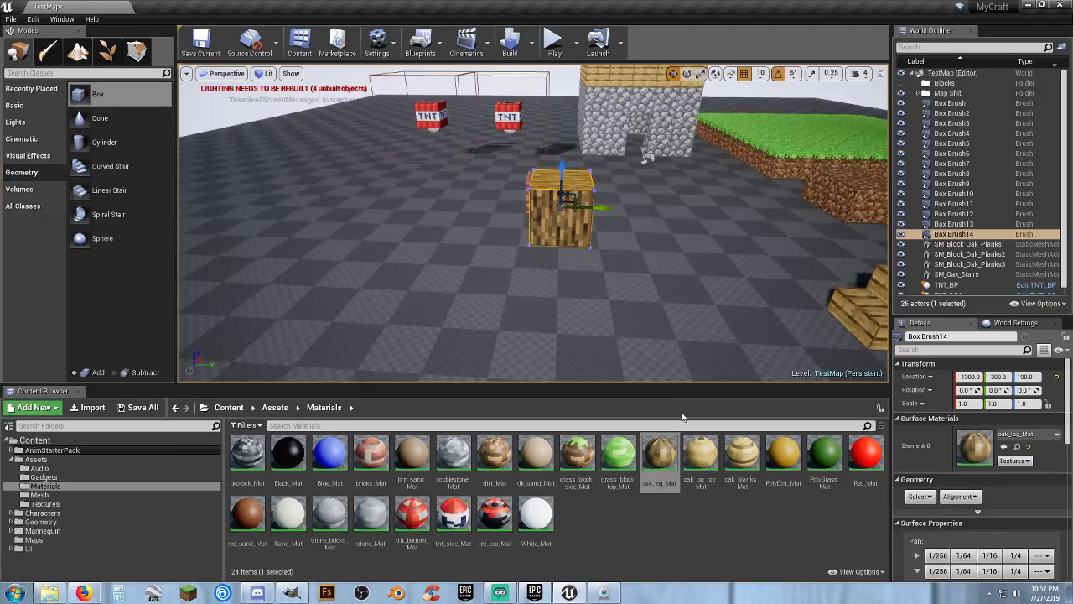
pyautogui.click(701, 457)
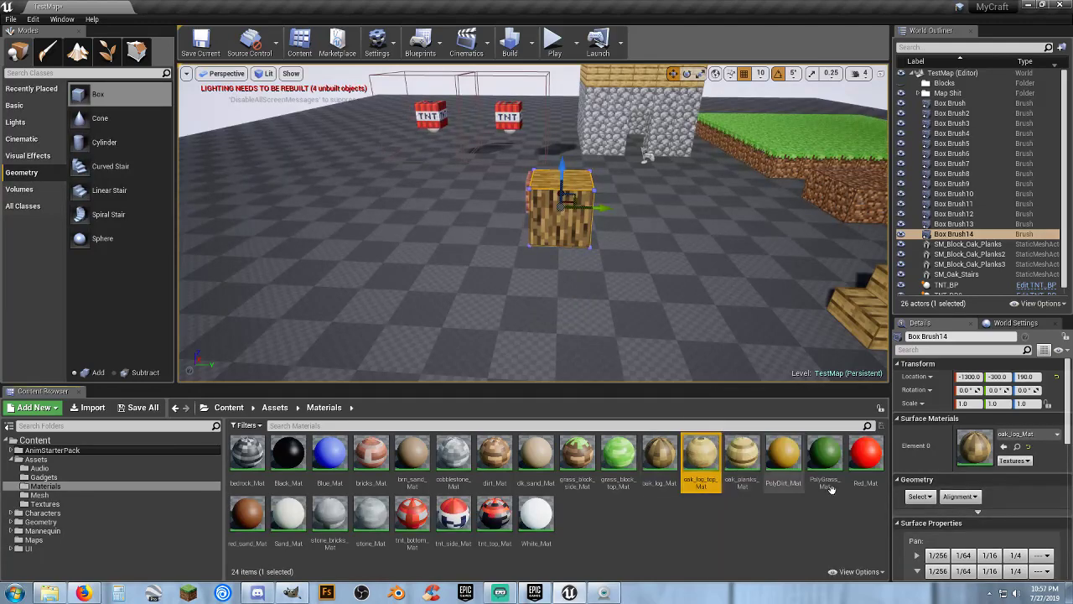
pyautogui.click(1003, 446)
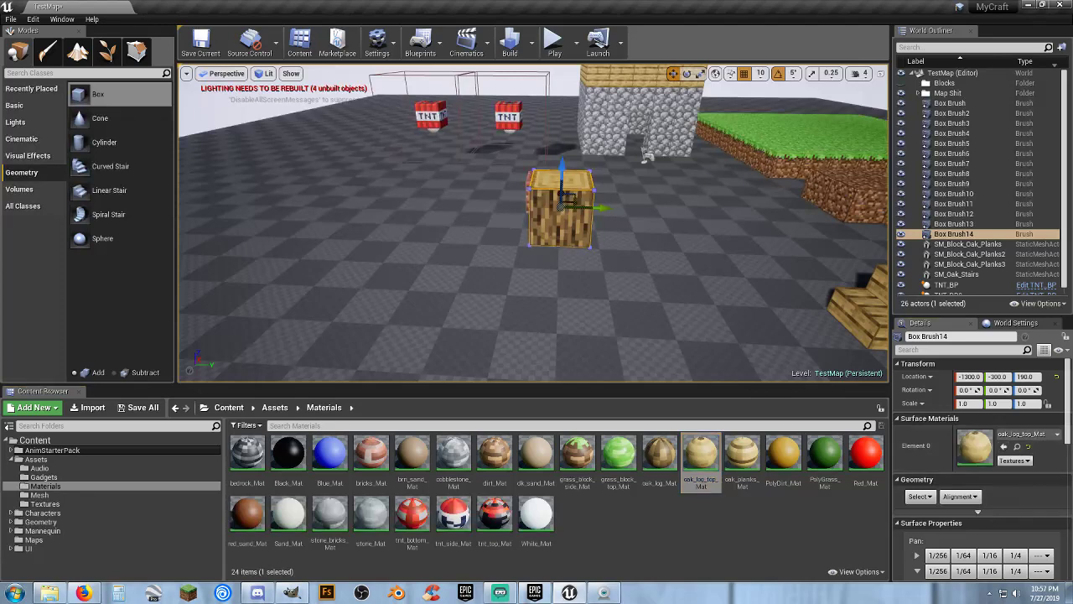
# Assign oak_log_top_Mat to the bottom face of the raised oak log box
pyautogui.moveTo(529, 273)
pyautogui.mouseDown(button='right')
pyautogui.moveTo(539, 318)
pyautogui.moveTo(529, 273)
pyautogui.mouseUp(button='right')
pyautogui.press('w')
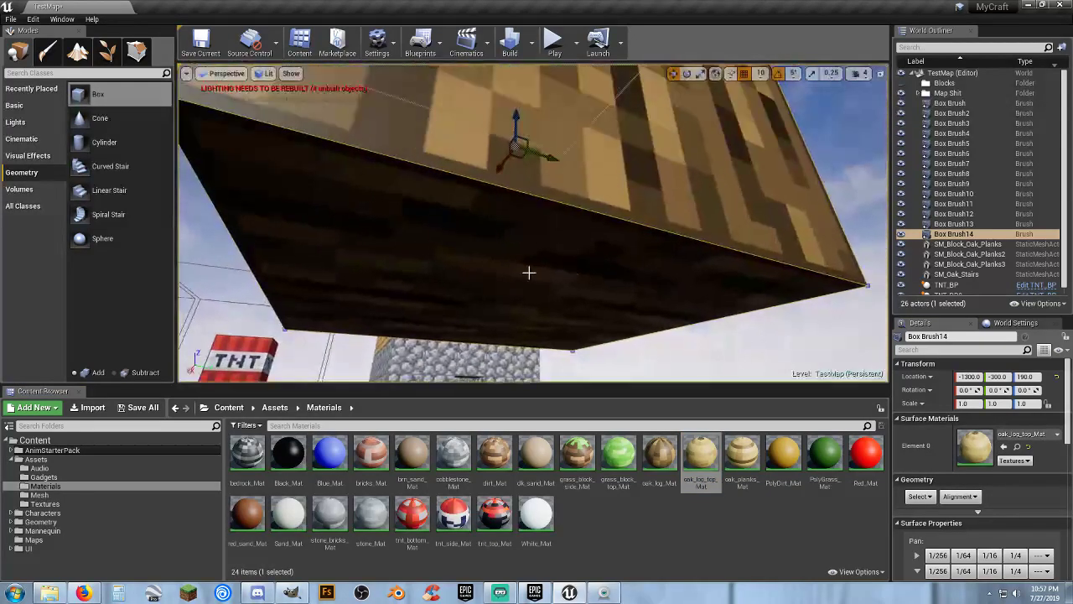
pyautogui.click(529, 272)
pyautogui.click(1003, 446)
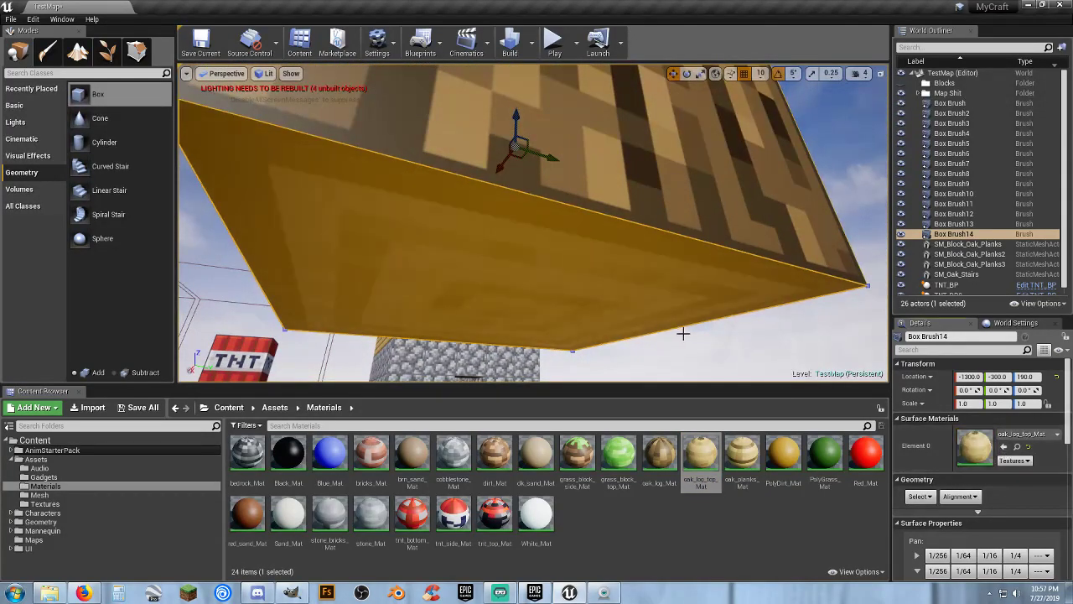
# Lower the oak log box back onto the floor by setting its Z location to 50
pyautogui.press('s')
pyautogui.moveTo(683, 334)
pyautogui.mouseDown(button='right')
pyautogui.moveTo(678, 381)
pyautogui.moveTo(682, 327)
pyautogui.moveTo(687, 338)
pyautogui.mouseUp(button='right')
pyautogui.press('w')
pyautogui.press('s')
pyautogui.press('a')
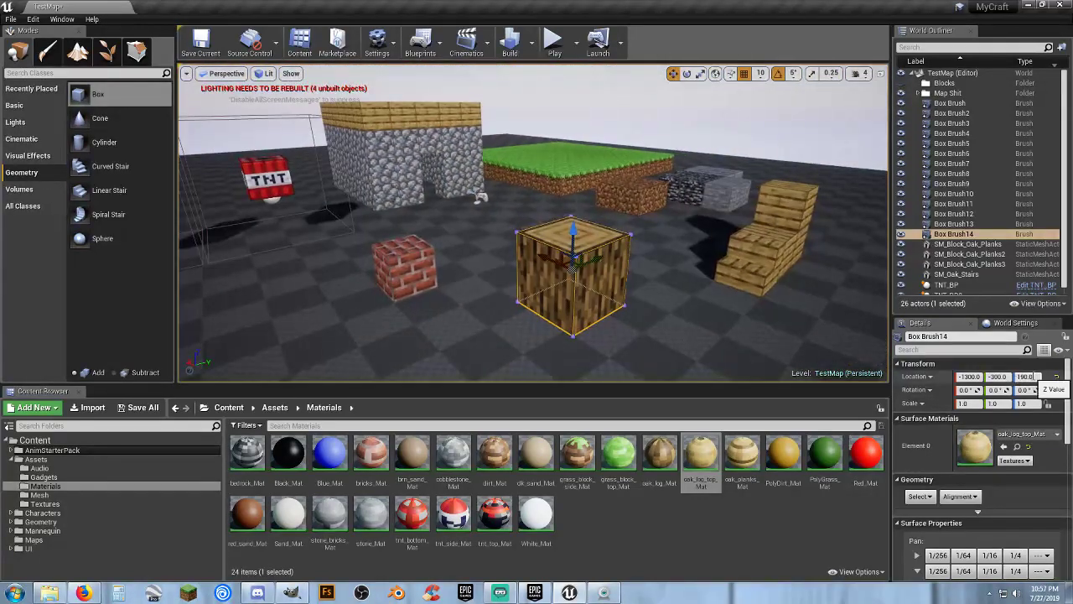
pyautogui.click(1038, 377)
pyautogui.write('50')
pyautogui.press('Return')
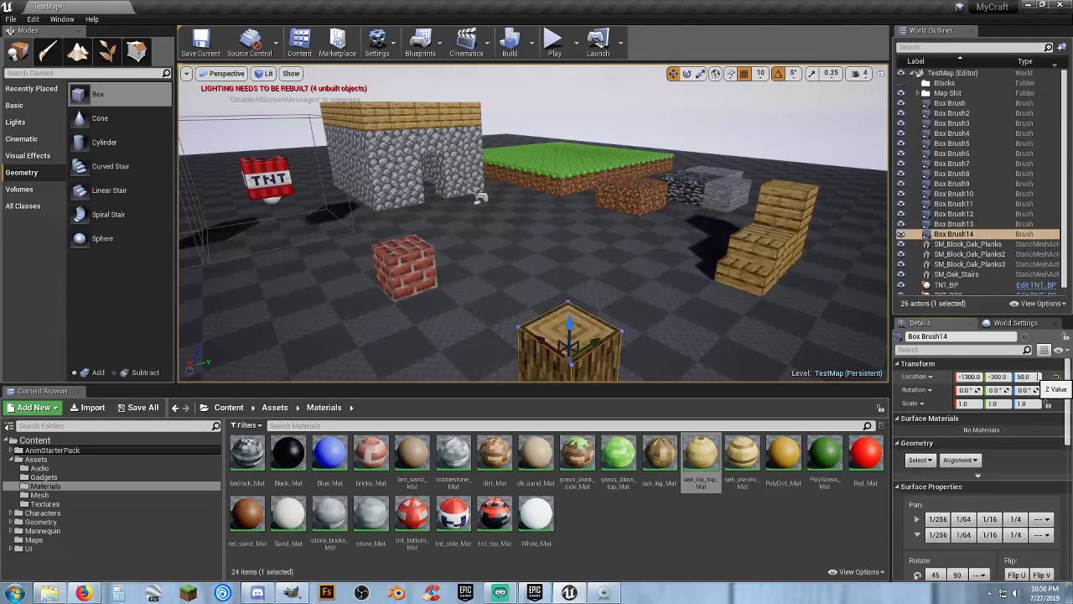
# Play the level and walk the character around the oak log block to inspect its top and sides
pyautogui.click(549, 55)
pyautogui.press('w')
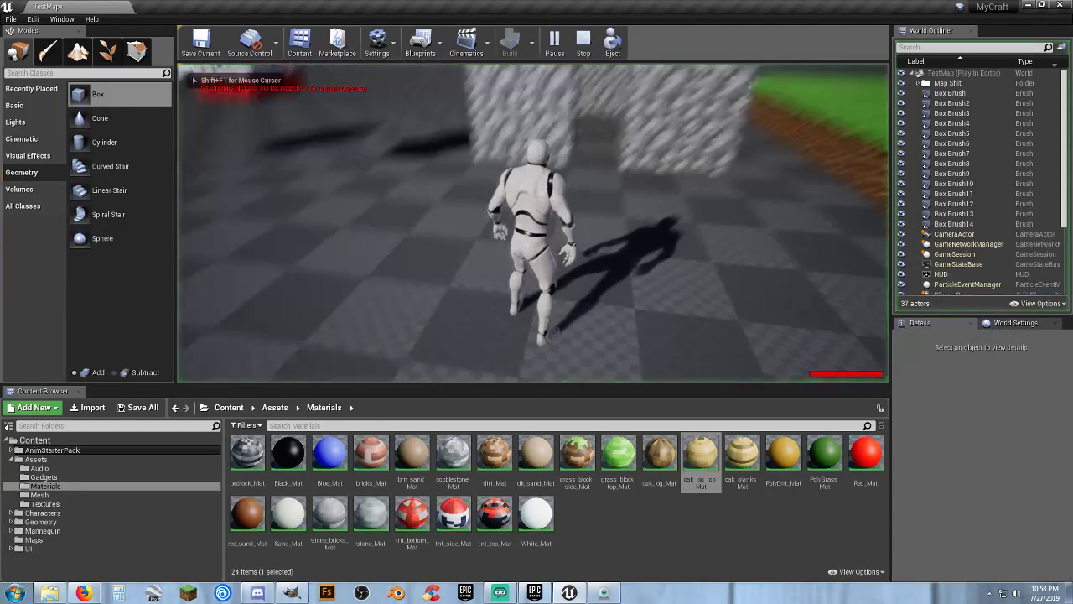
pyautogui.press('a')
pyautogui.press('w')
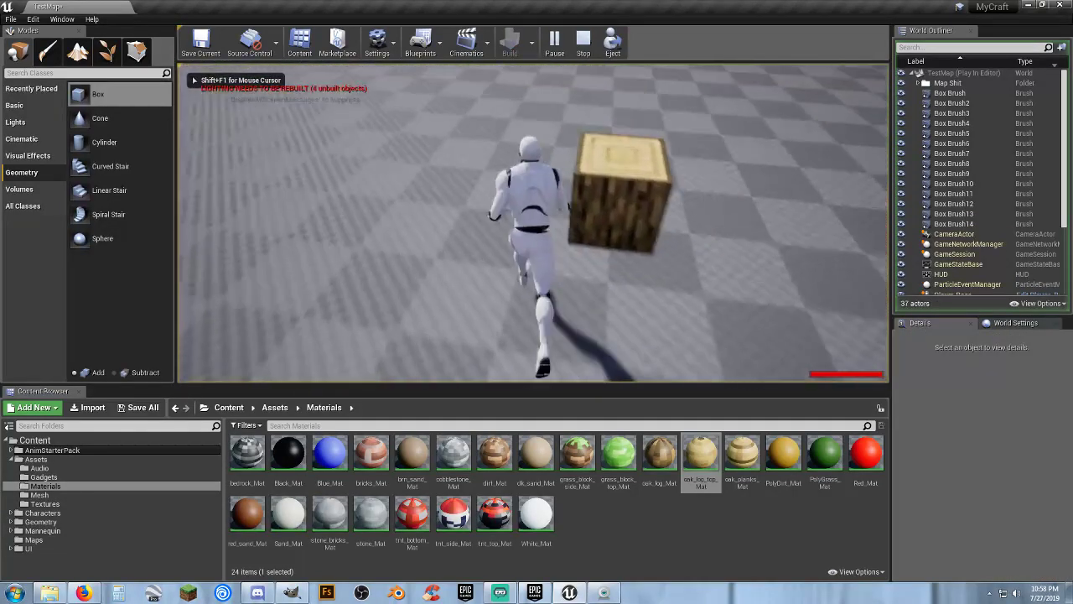
pyautogui.press('d')
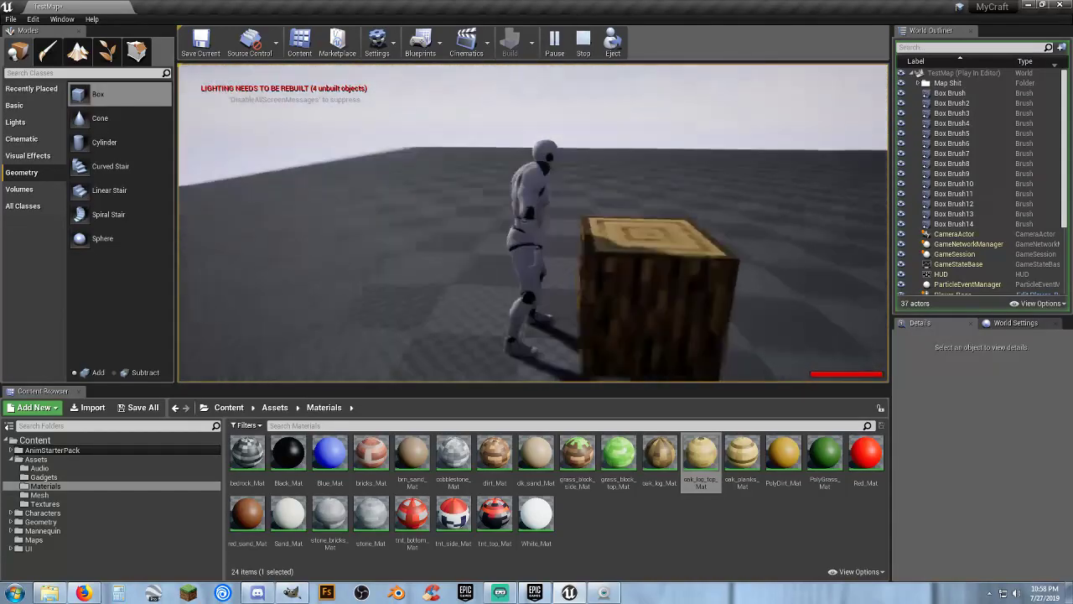
pyautogui.press('w')
pyautogui.press('a')
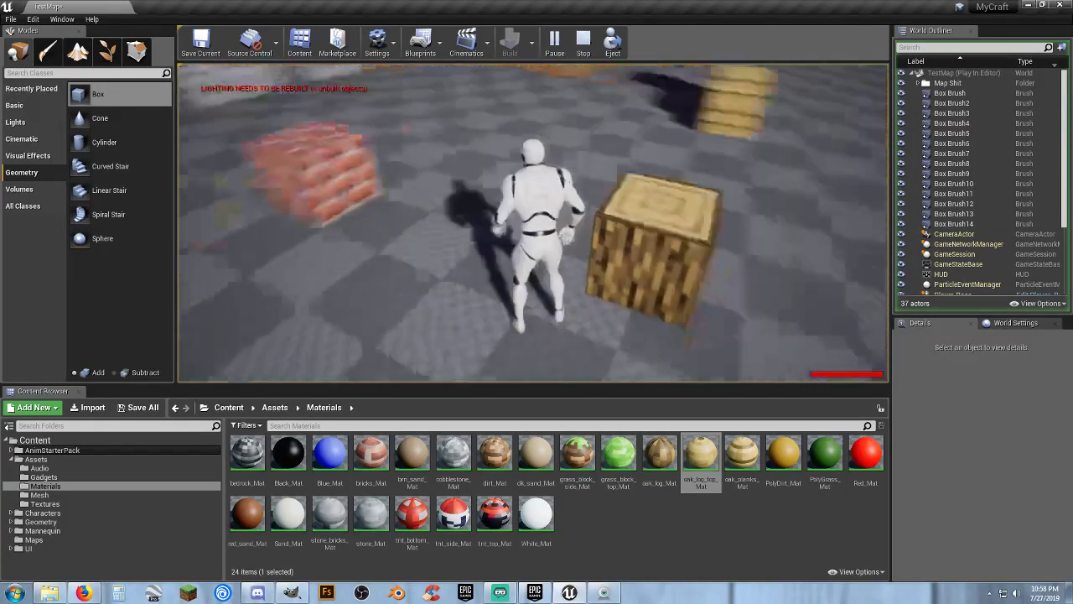
pyautogui.press('s')
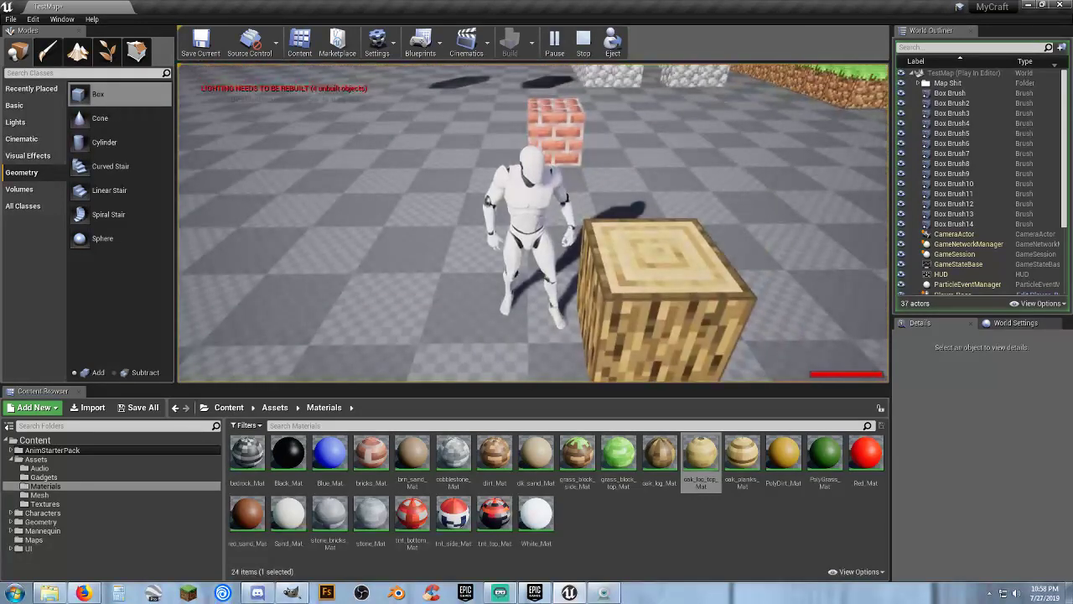
# Keep circling the oak log block with the character to check it from all directions, and end the play session
pyautogui.press('s')
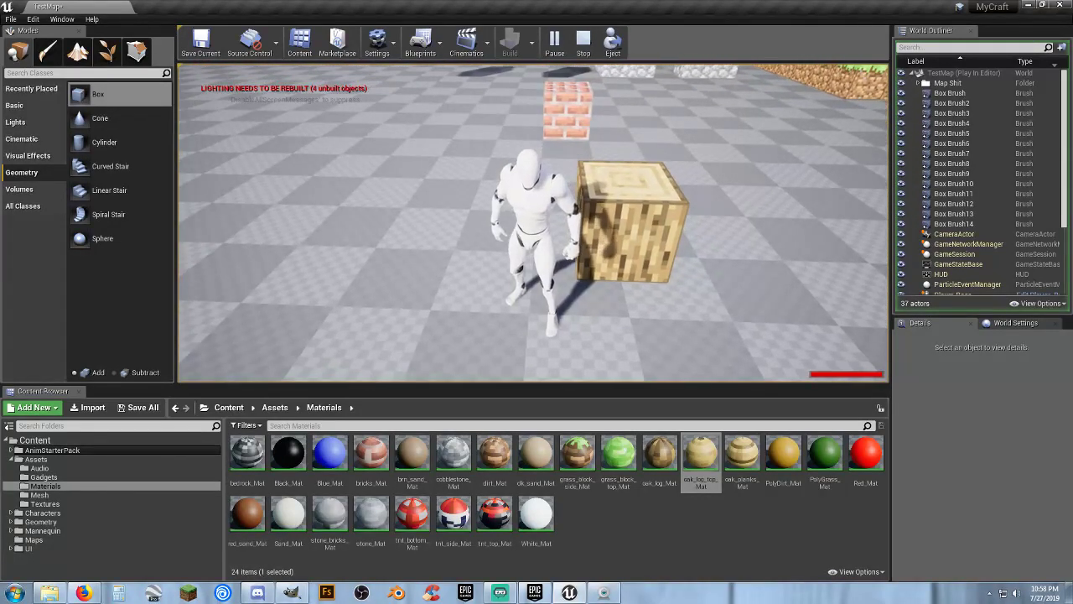
pyautogui.press('w')
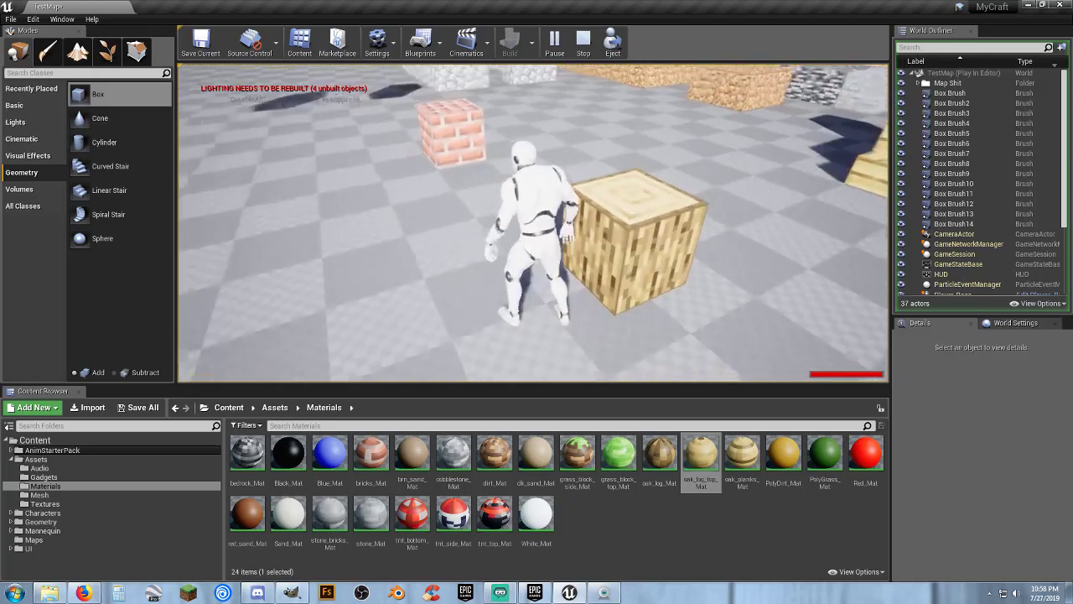
pyautogui.press('w')
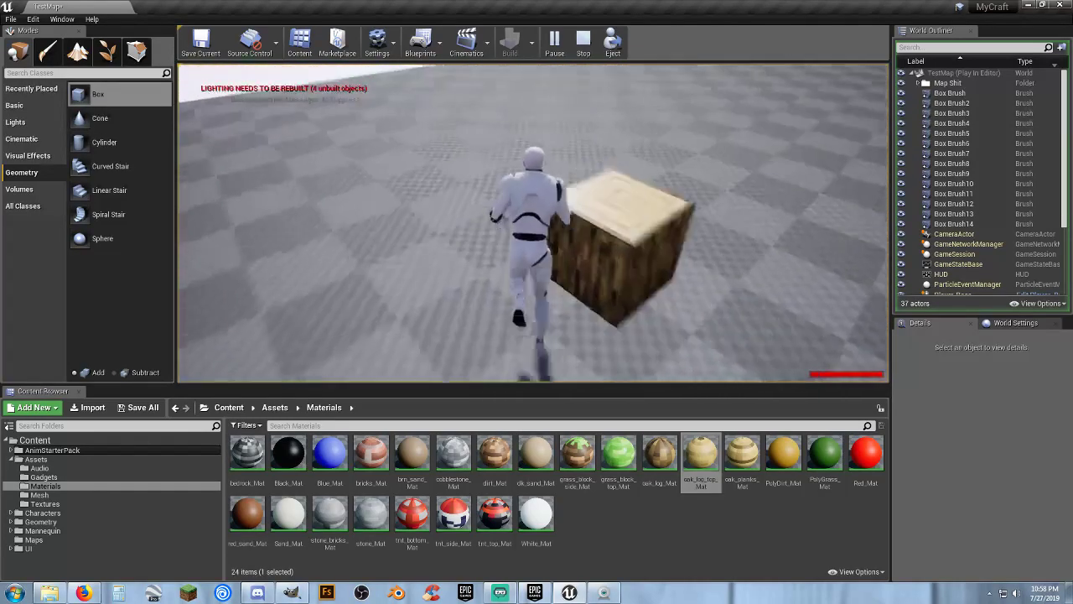
pyautogui.press('a')
pyautogui.press('w')
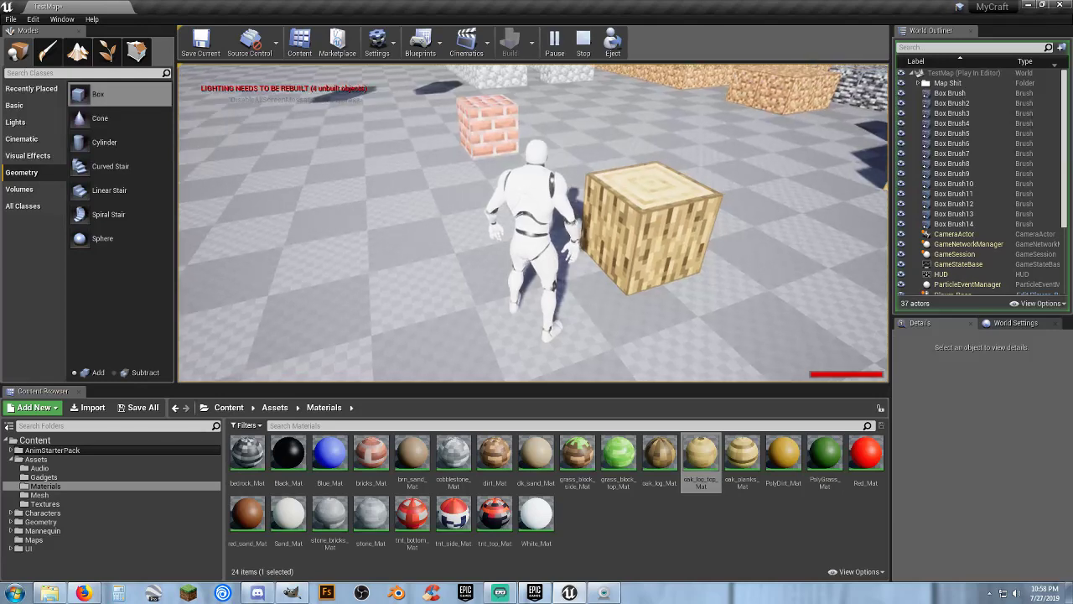
pyautogui.press('w')
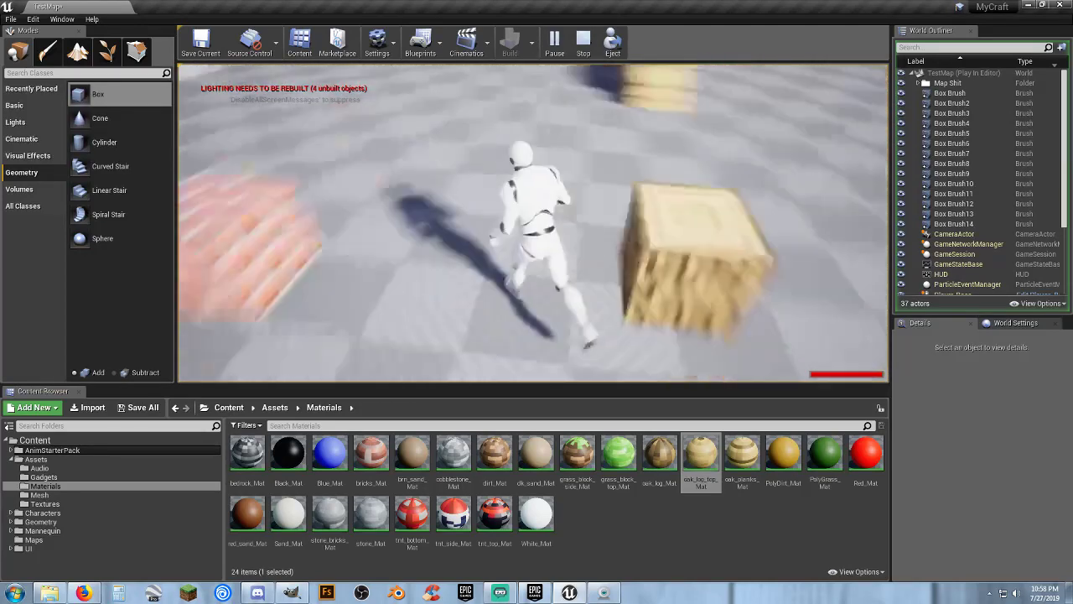
pyautogui.press('a')
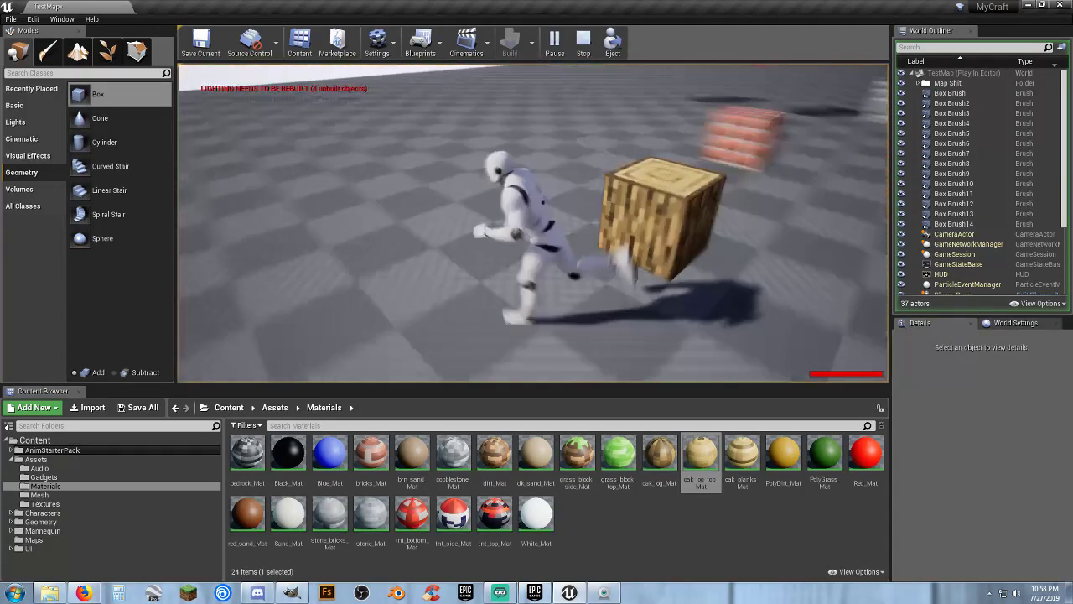
pyautogui.press('w')
pyautogui.press('a')
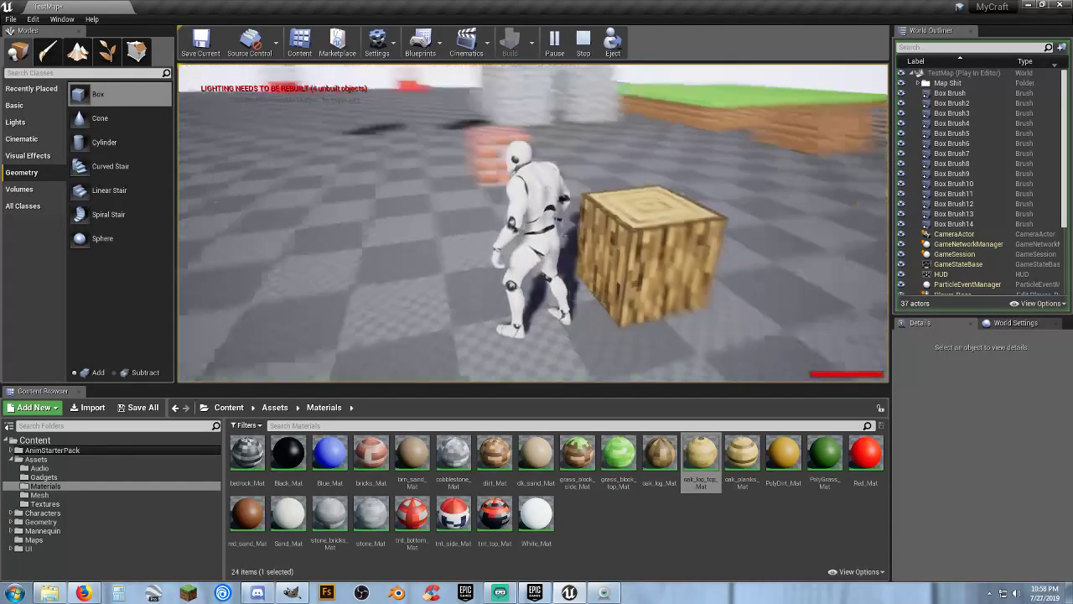
pyautogui.press('s')
pyautogui.press('Escape')
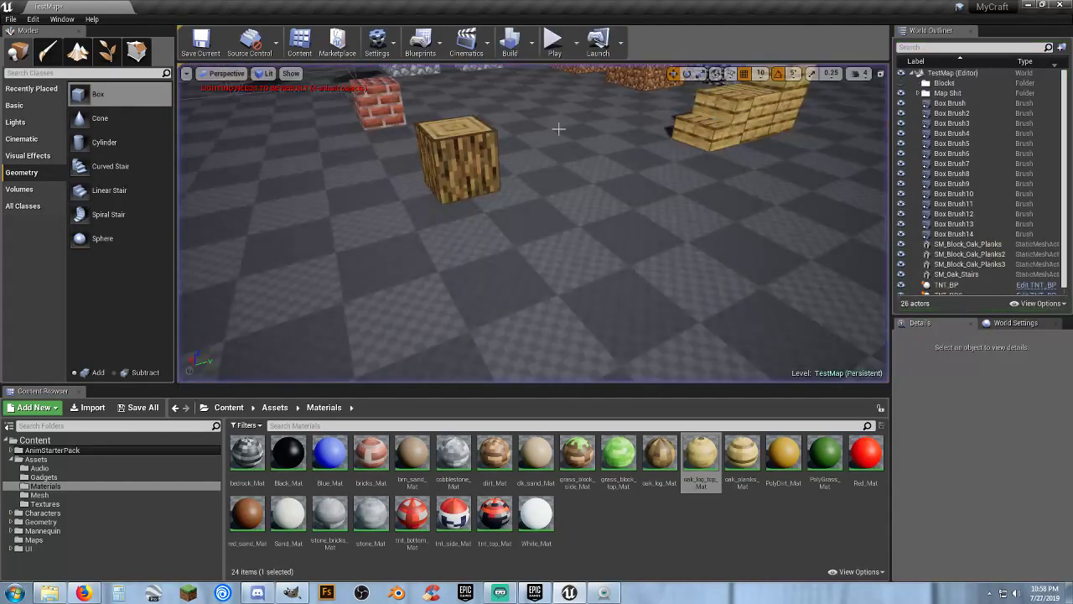
# Try duplicating the oak log box 100 units along the Y axis, and delete the copy
pyautogui.click(949, 233)
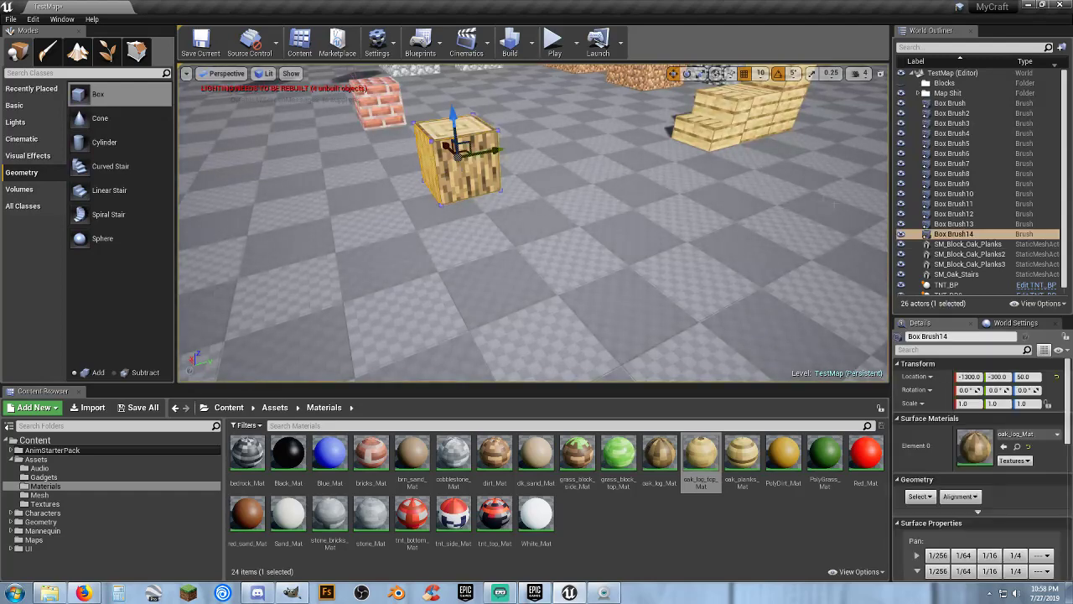
pyautogui.click(955, 244)
pyautogui.click(949, 234)
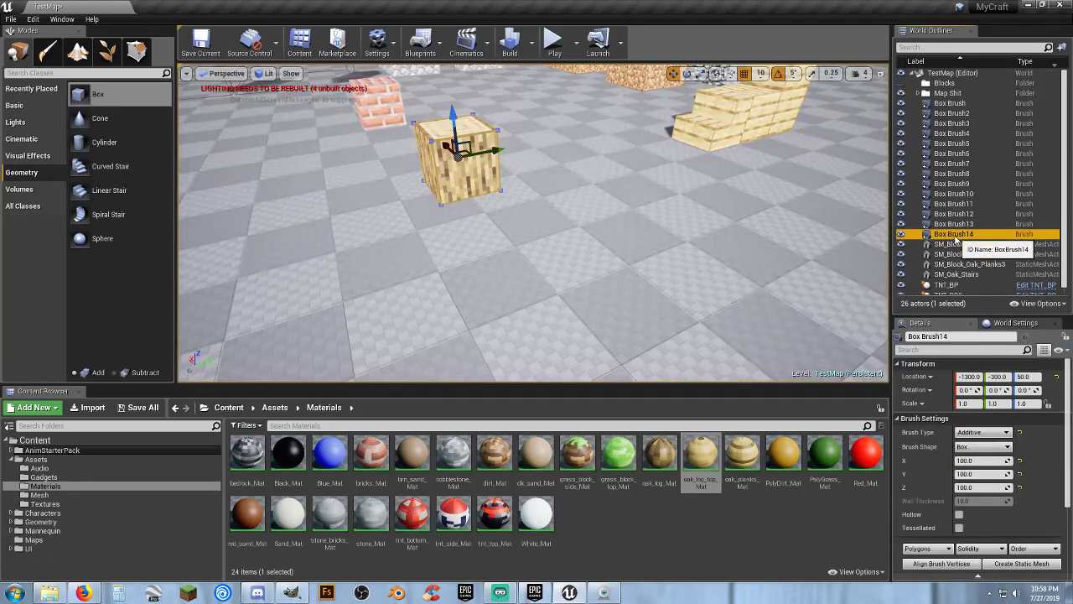
pyautogui.doubleClick(949, 234)
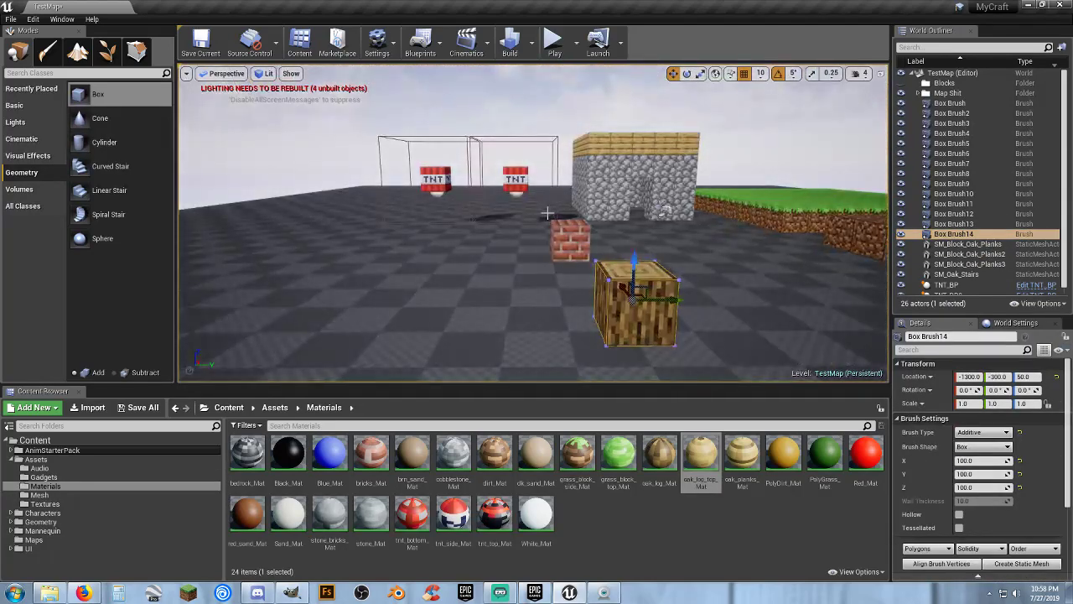
pyautogui.hotkey('ctrl', 'w')
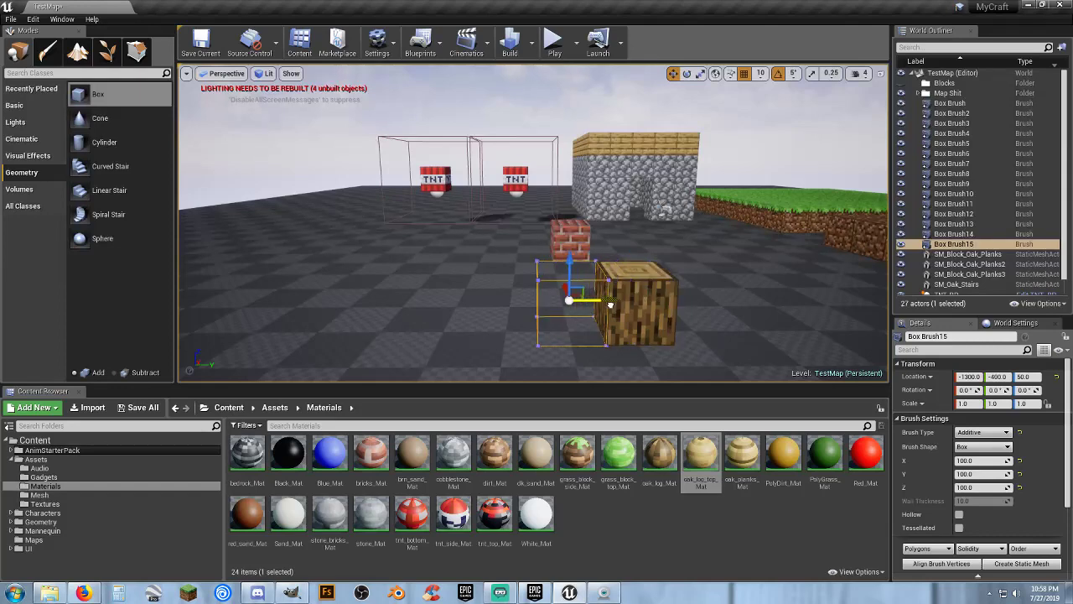
pyautogui.press('Delete')
# Delete the original oak log box and undo that deletion
pyautogui.click(679, 298)
pyautogui.press('Delete')
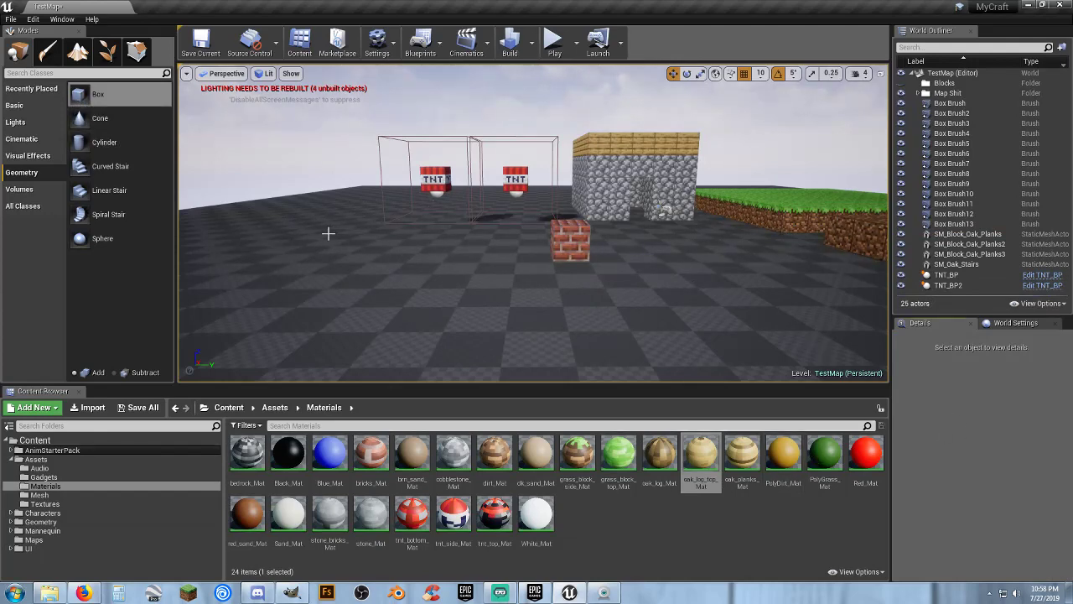
pyautogui.hotkey('ctrl', 'z')
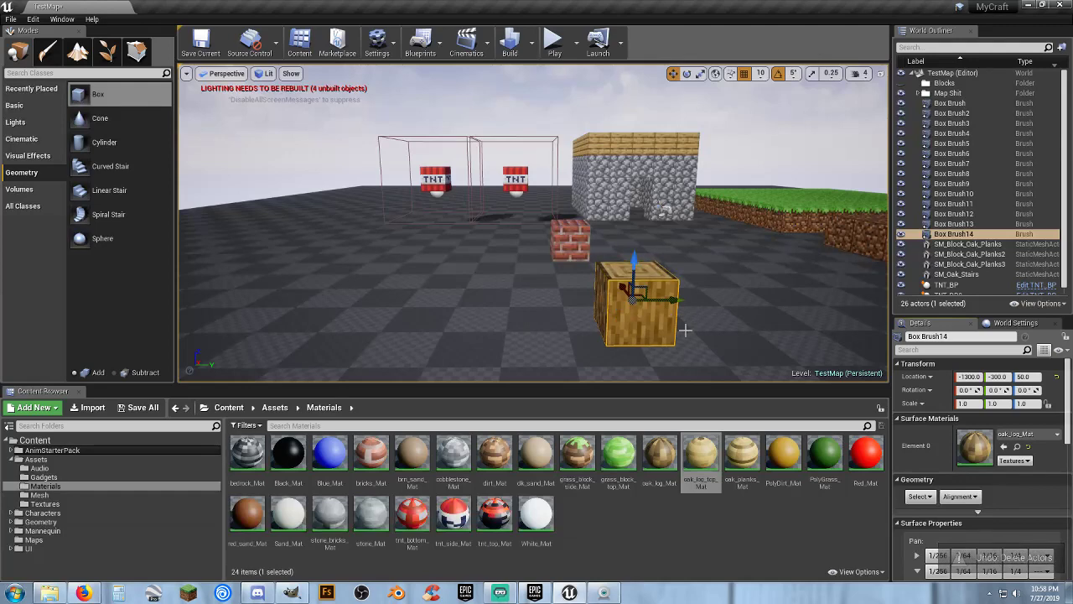
# Move the oak log box along the floor to X -1350 and Y -250
pyautogui.click(948, 238)
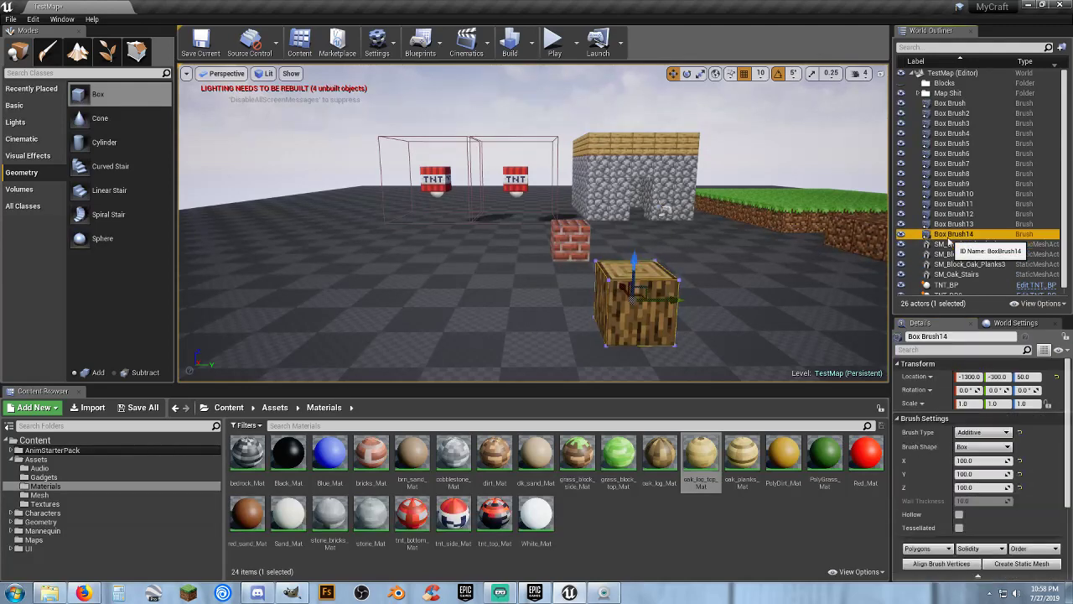
pyautogui.moveTo(796, 285); pyautogui.dragTo(674, 295, button='right')
pyautogui.moveTo(597, 272); pyautogui.dragTo(623, 273)
pyautogui.moveTo(623, 272); pyautogui.dragTo(794, 275, button='right')
pyautogui.moveTo(506, 275); pyautogui.dragTo(538, 276)
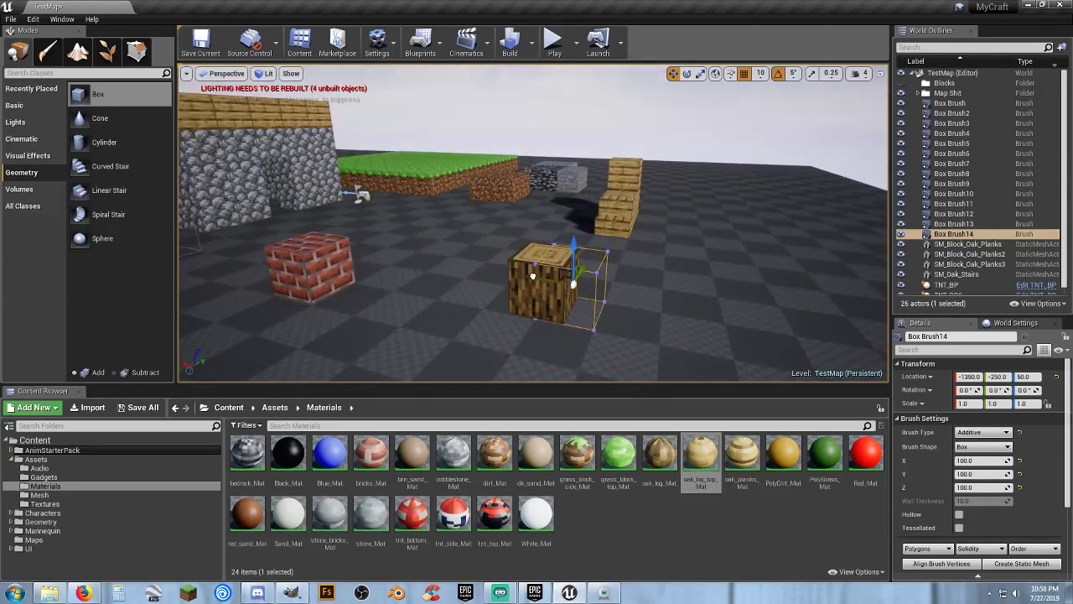
pyautogui.moveTo(537, 277)
pyautogui.mouseDown(button='right')
pyautogui.moveTo(394, 278)
pyautogui.moveTo(606, 310)
pyautogui.mouseUp(button='right')
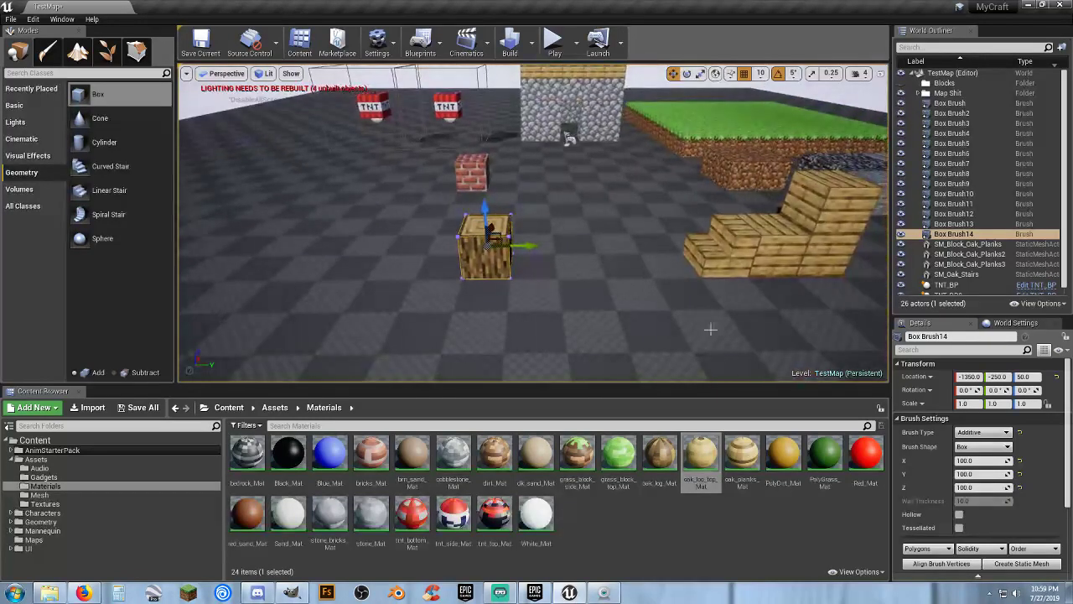
# Stretch the oak log box by setting its Y brush size to 500
pyautogui.click(981, 474)
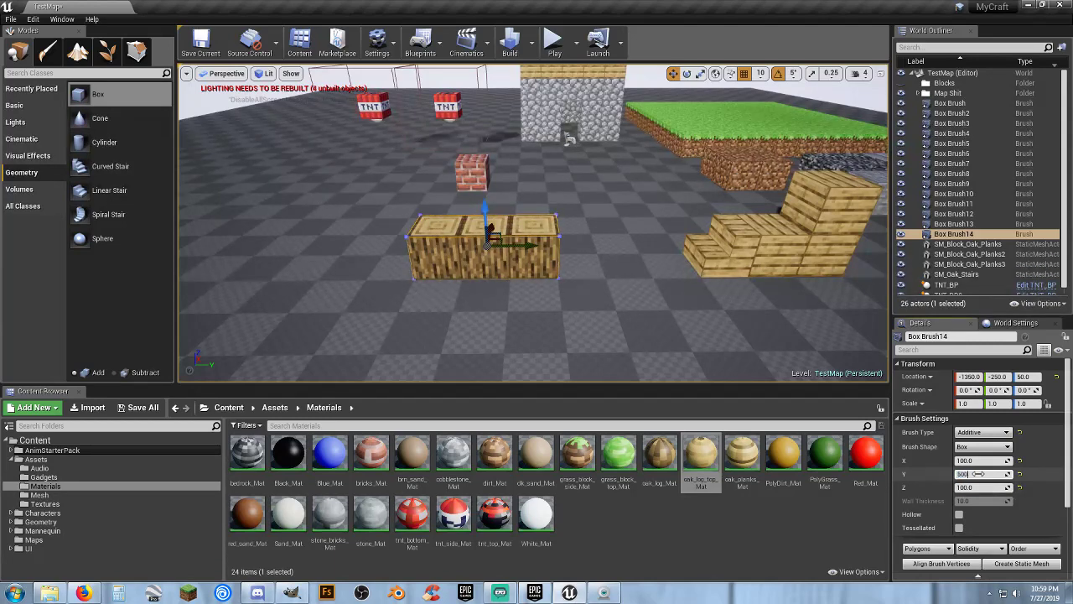
pyautogui.press('Tab')
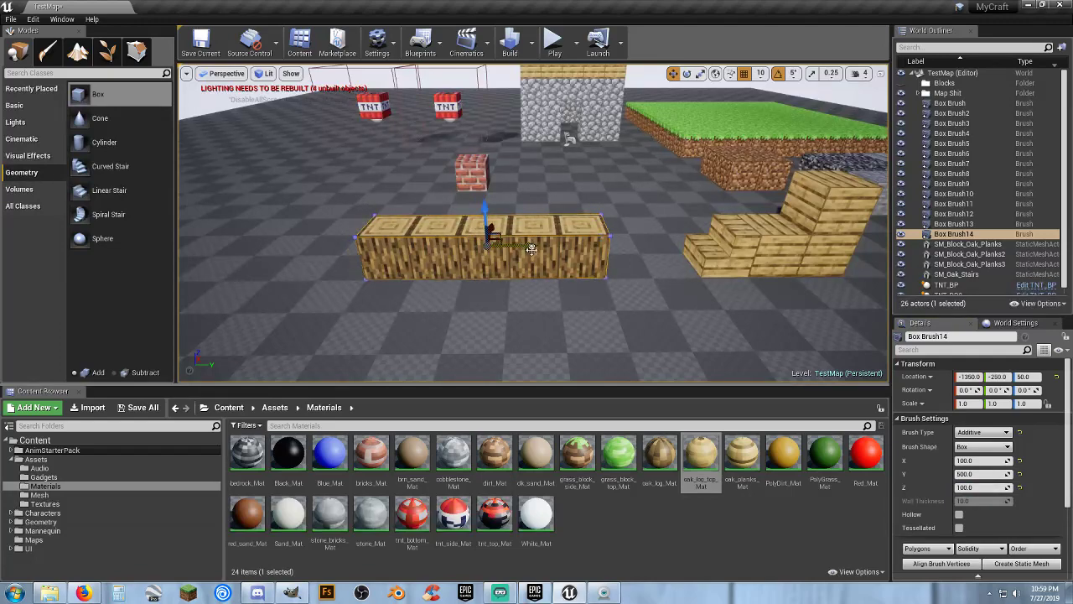
pyautogui.moveTo(467, 123)
pyautogui.mouseDown(button='right')
pyautogui.moveTo(541, 126)
pyautogui.moveTo(478, 147)
pyautogui.moveTo(467, 123)
pyautogui.mouseUp(button='right')
# Play the level and walk around the stretched oak log row to examine how its side and top textures repeat
pyautogui.click(553, 42)
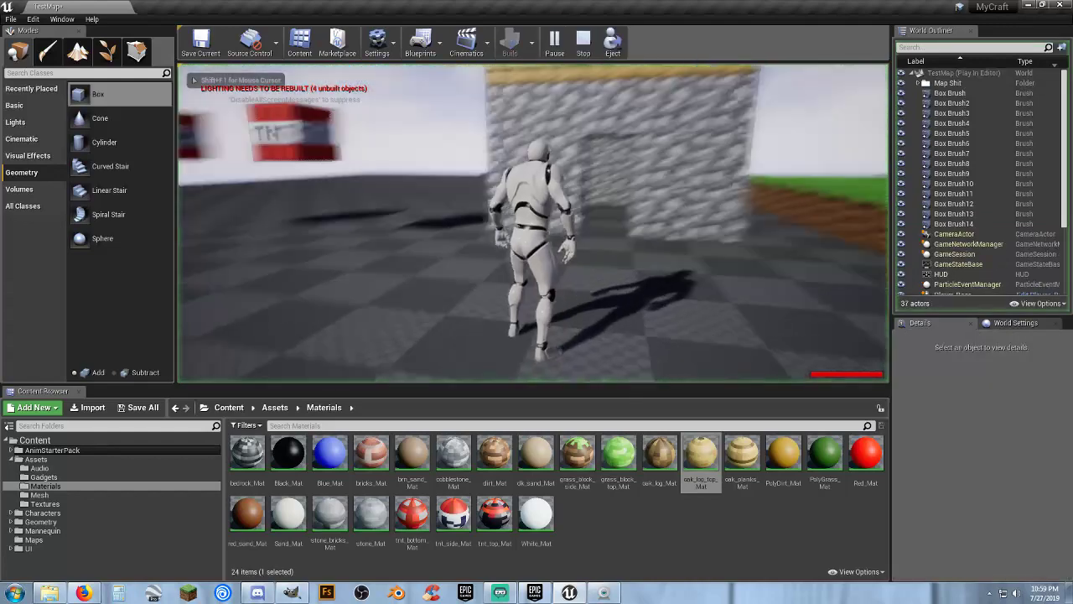
pyautogui.press('w')
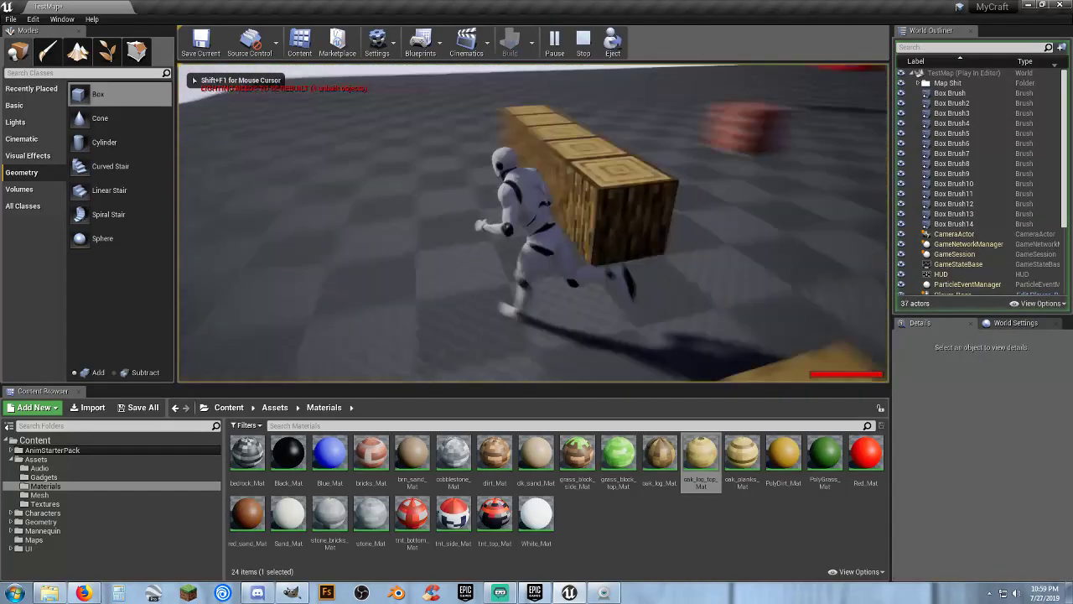
pyautogui.press('a')
pyautogui.press('d')
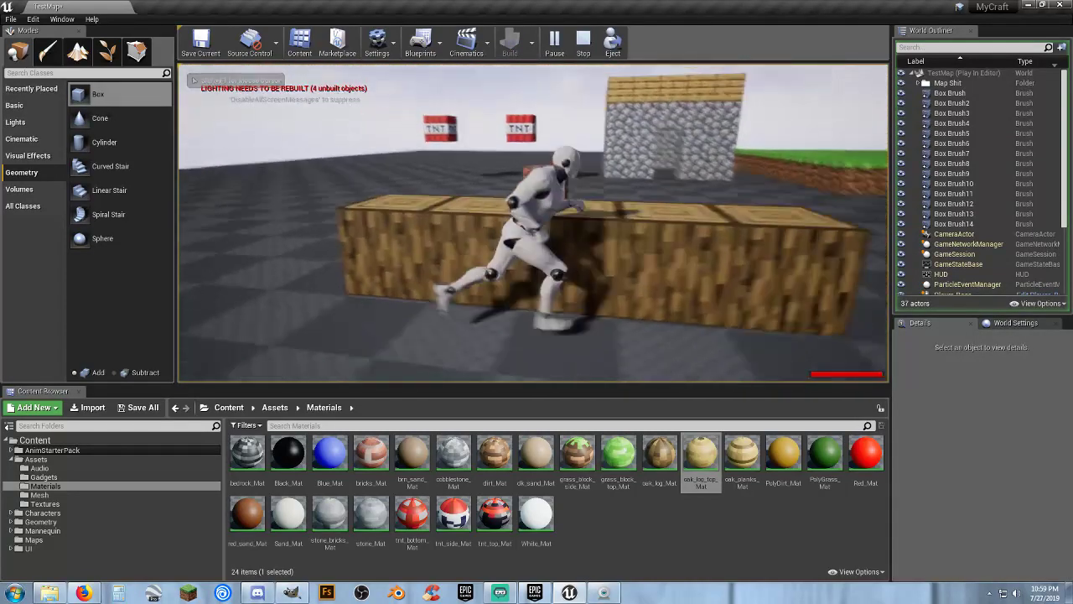
pyautogui.press('a')
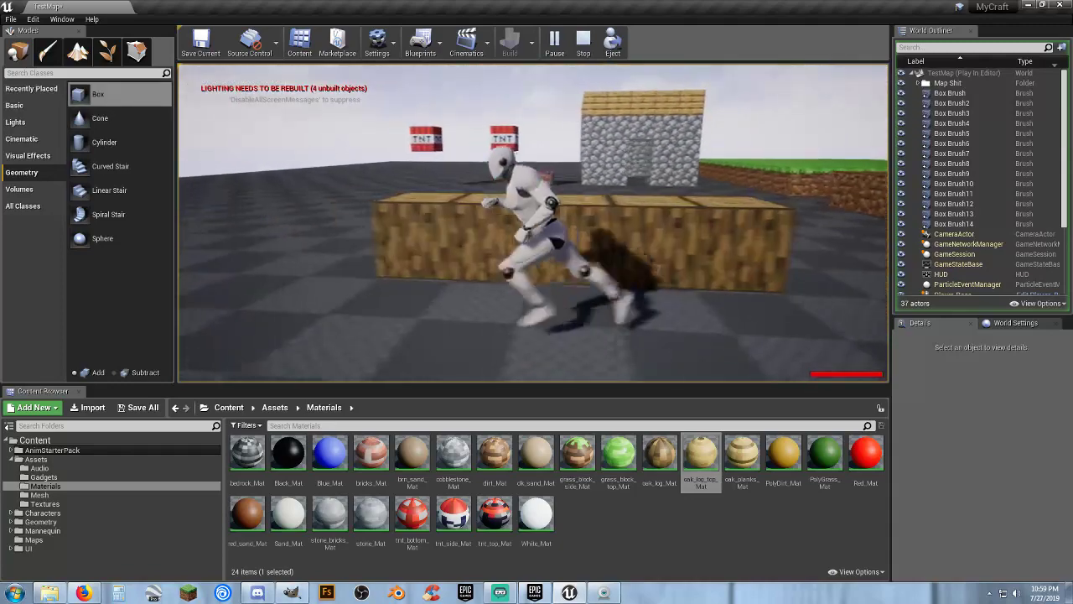
pyautogui.press('w')
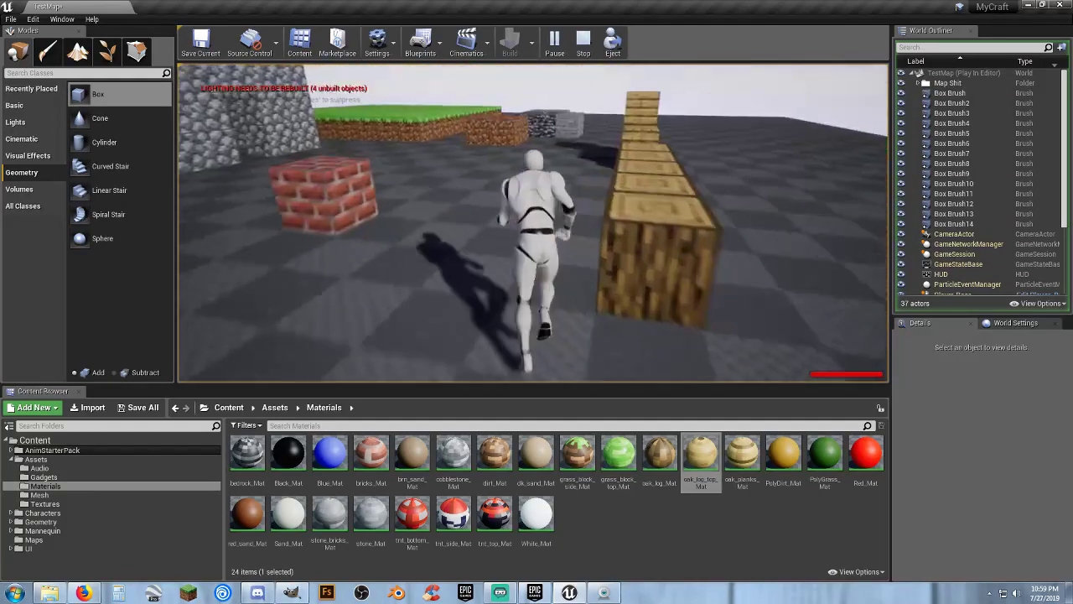
pyautogui.press('w')
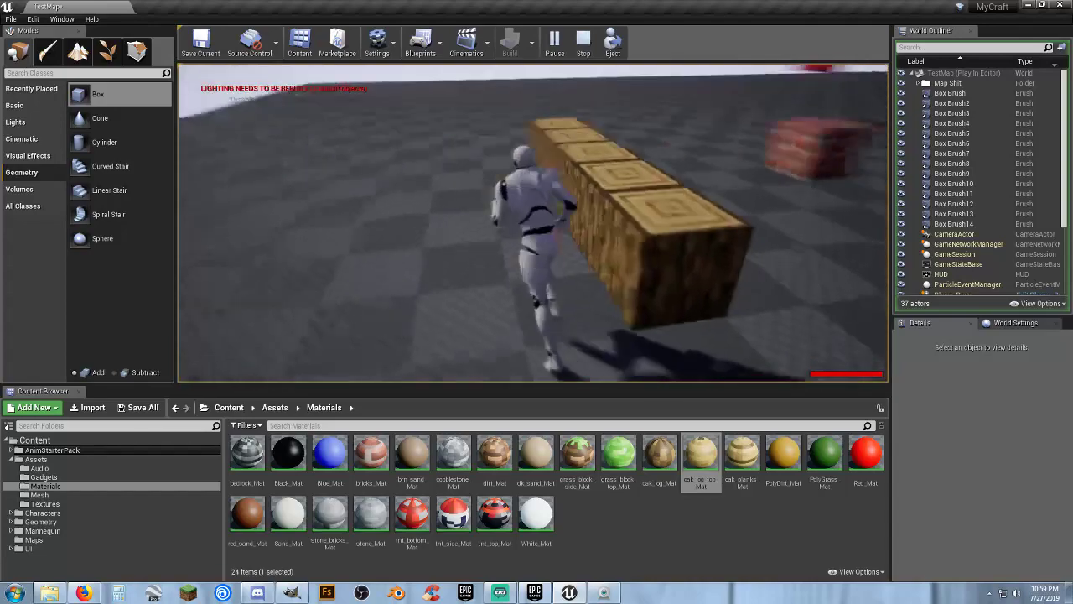
pyautogui.press('a')
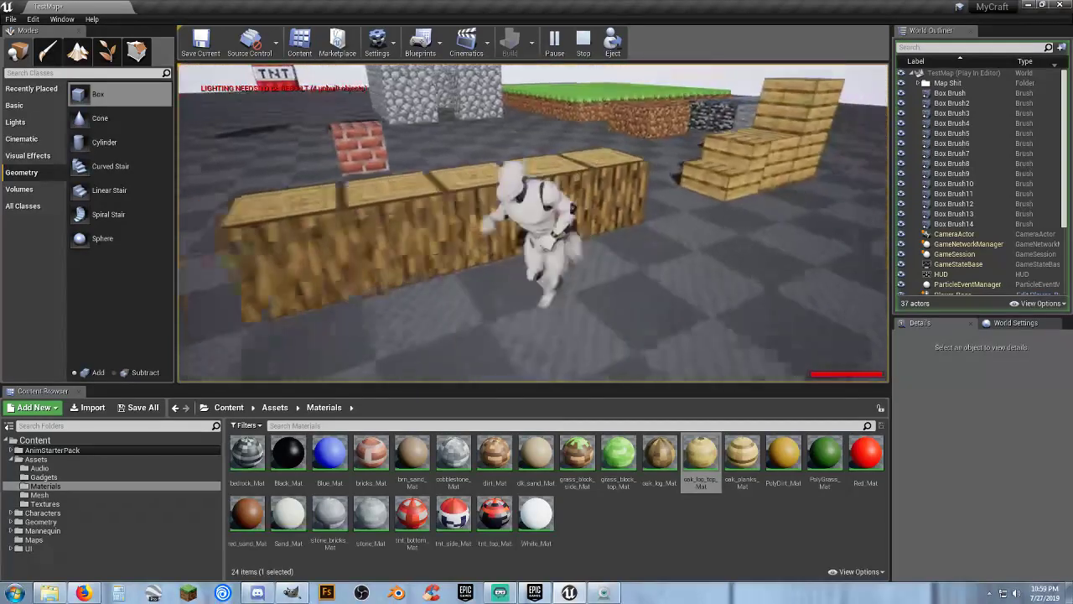
pyautogui.press('s')
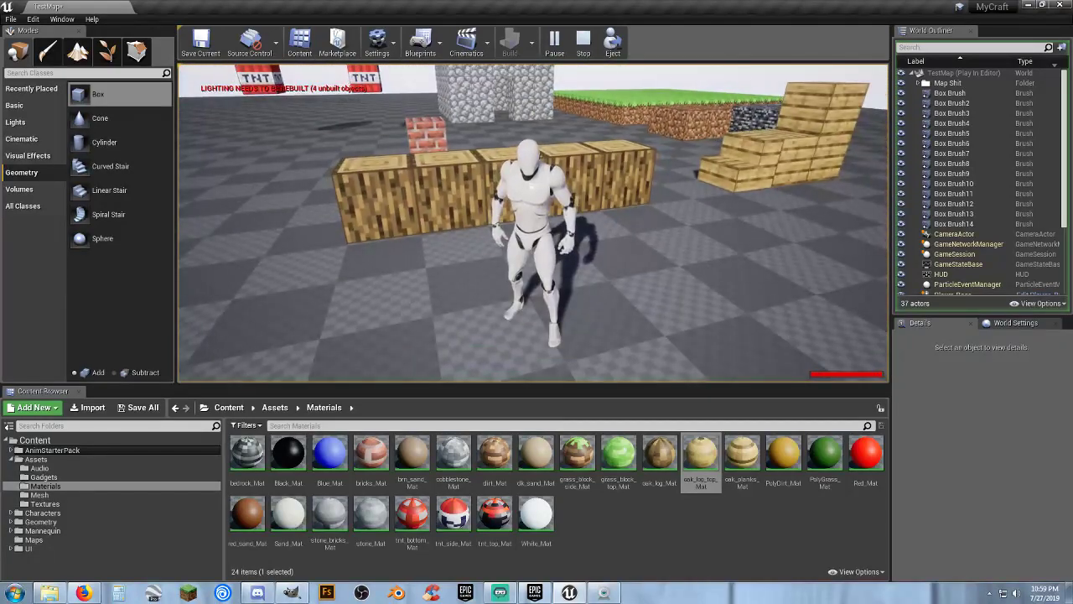
pyautogui.press('Escape')
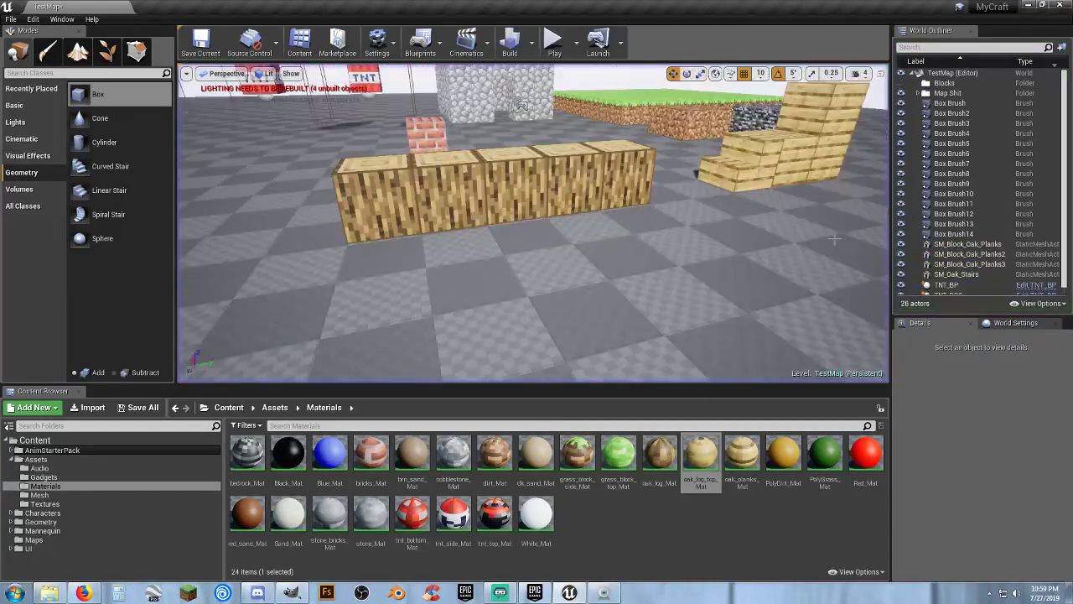
# Show the contents of the Mesh asset folder and set the oak log box's Y brush size to 100
pyautogui.click(51, 495)
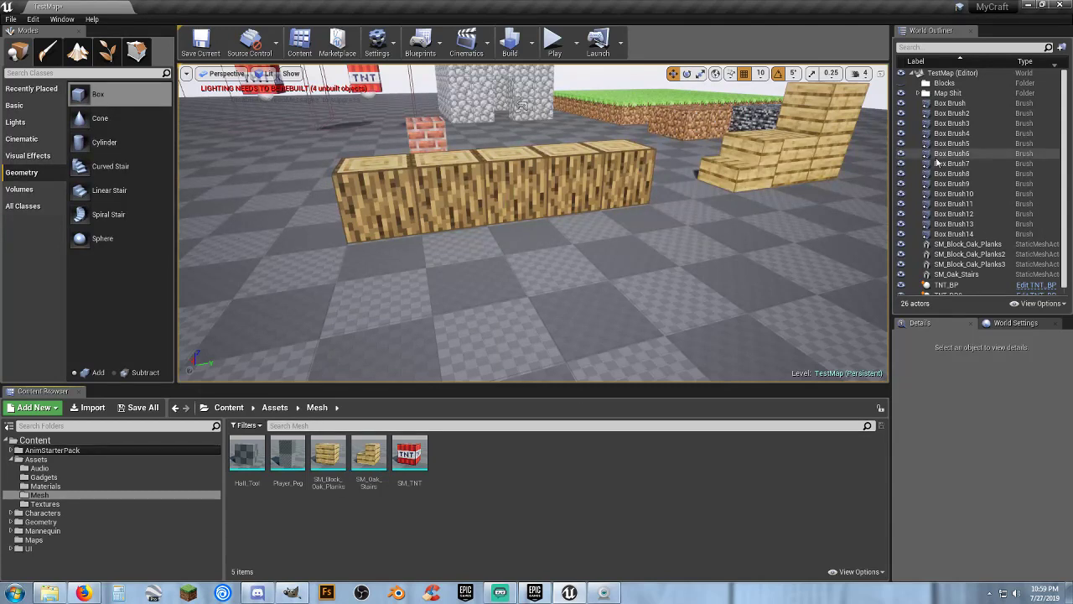
pyautogui.click(956, 234)
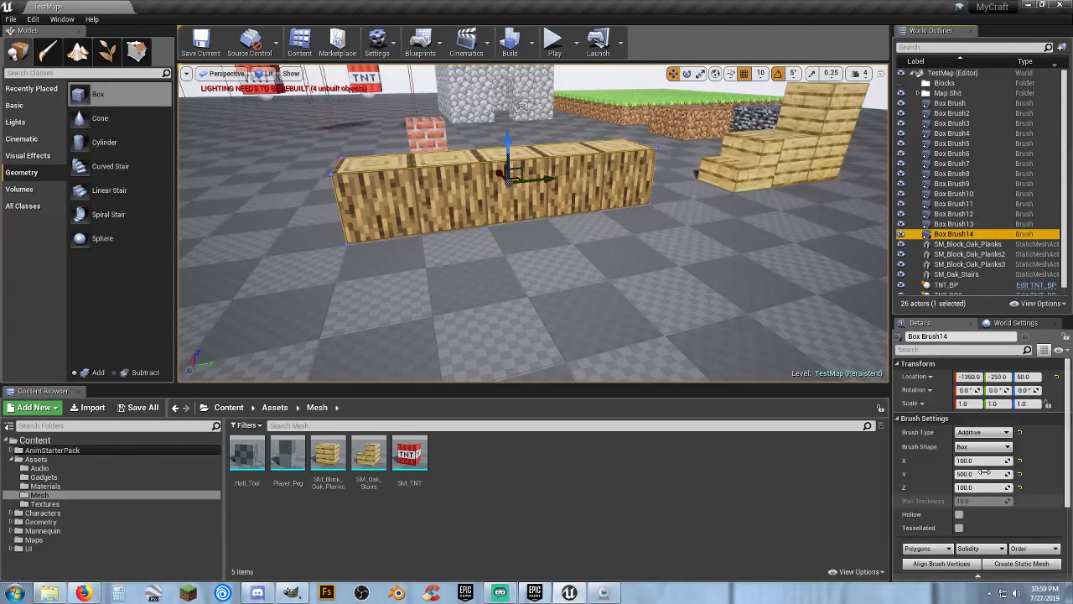
pyautogui.click(981, 475)
pyautogui.write('100')
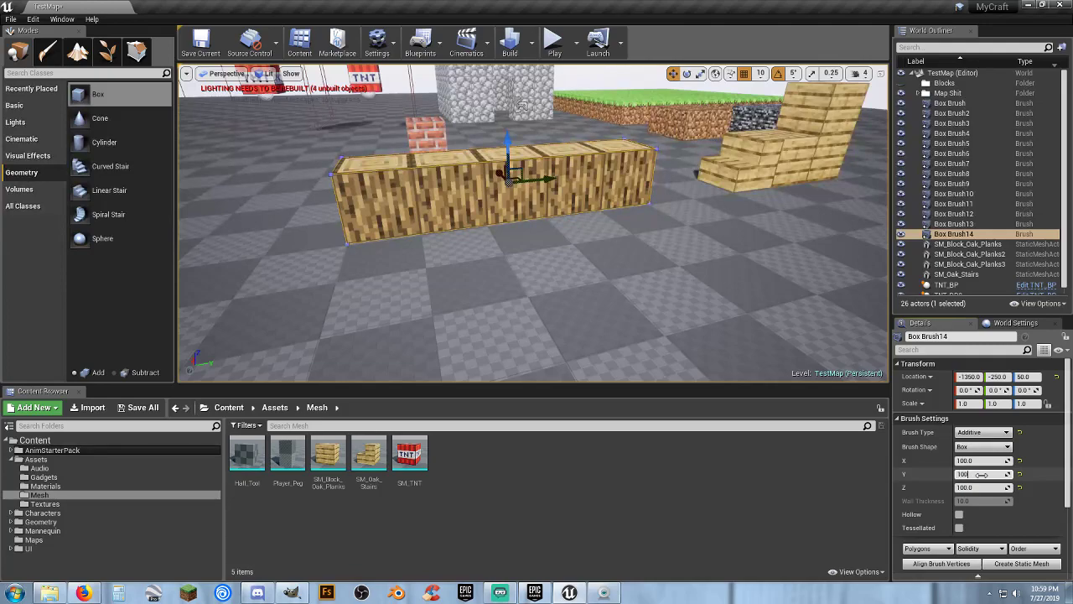
pyautogui.press('Tab')
pyautogui.moveTo(562, 269); pyautogui.dragTo(547, 289, button='right')
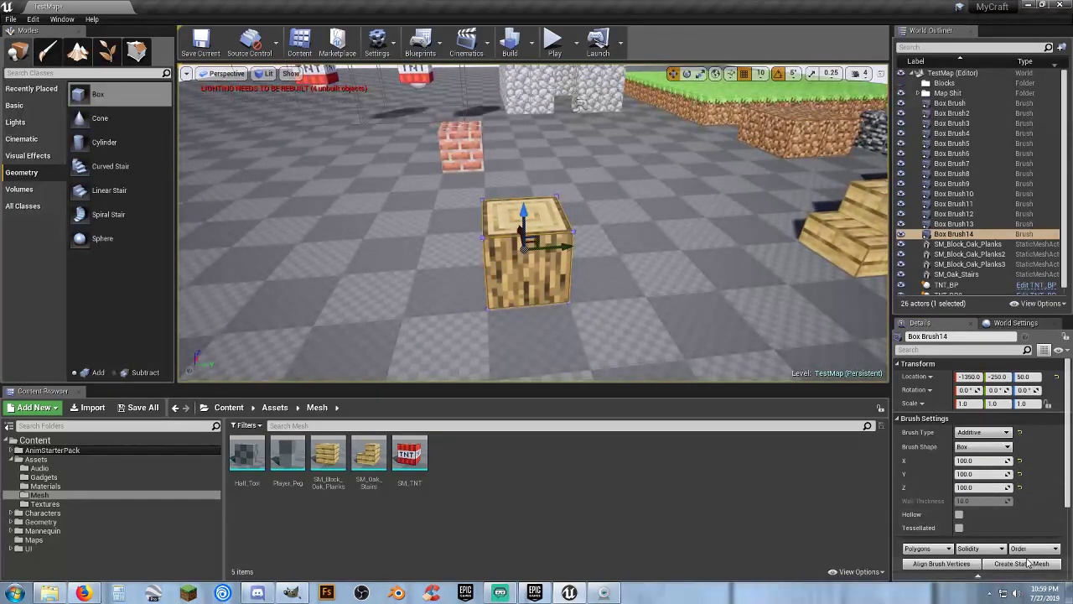
# Convert the oak log box brush into a static mesh named SM_Oak_Log in the Assets/Mesh folder
pyautogui.click(1021, 564)
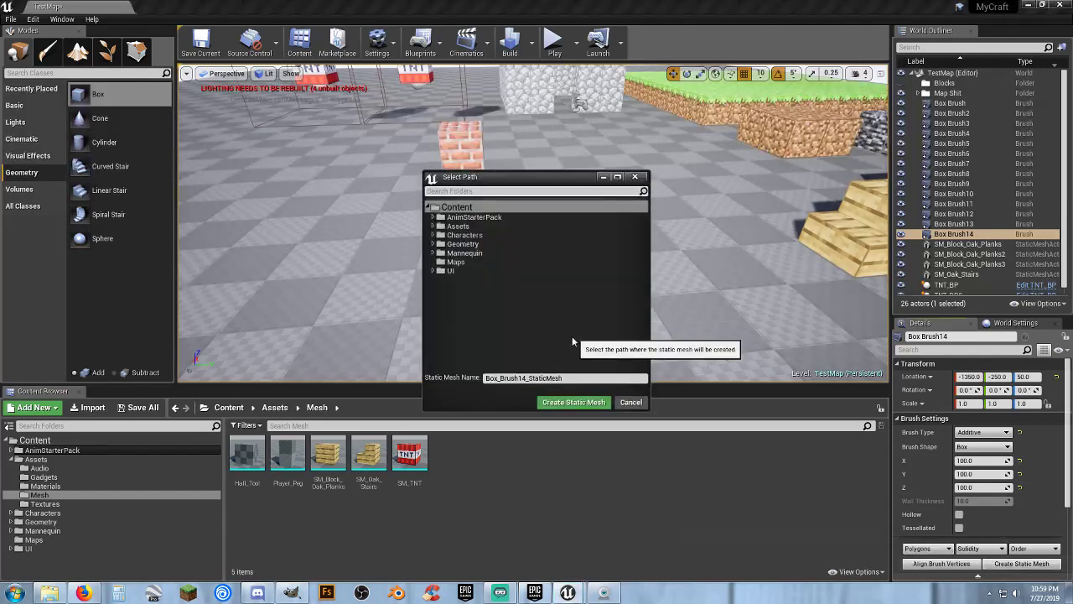
pyautogui.click(433, 226)
pyautogui.click(466, 263)
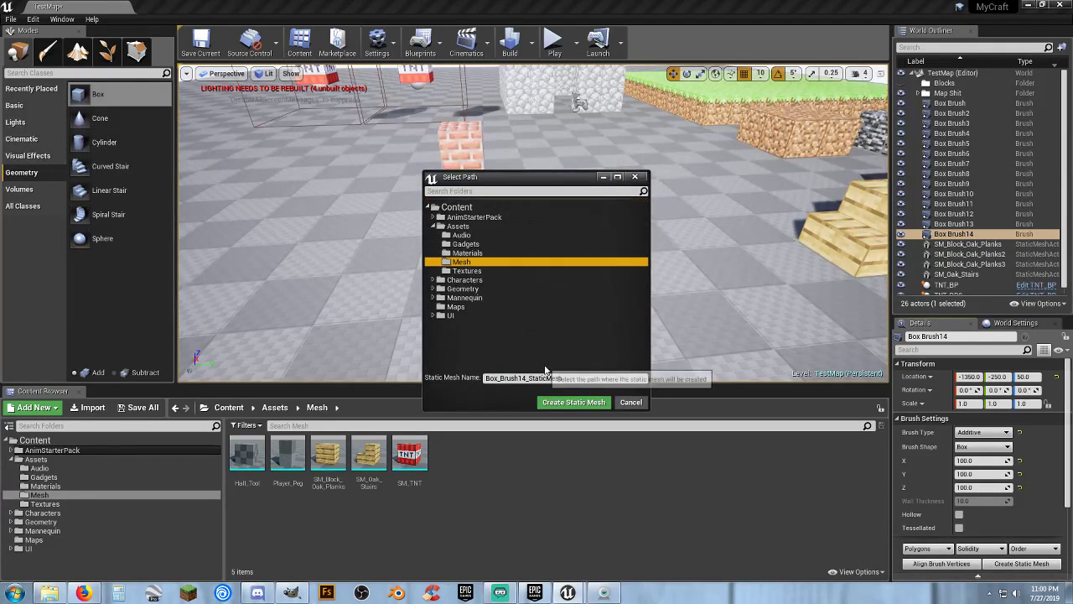
pyautogui.click(572, 378)
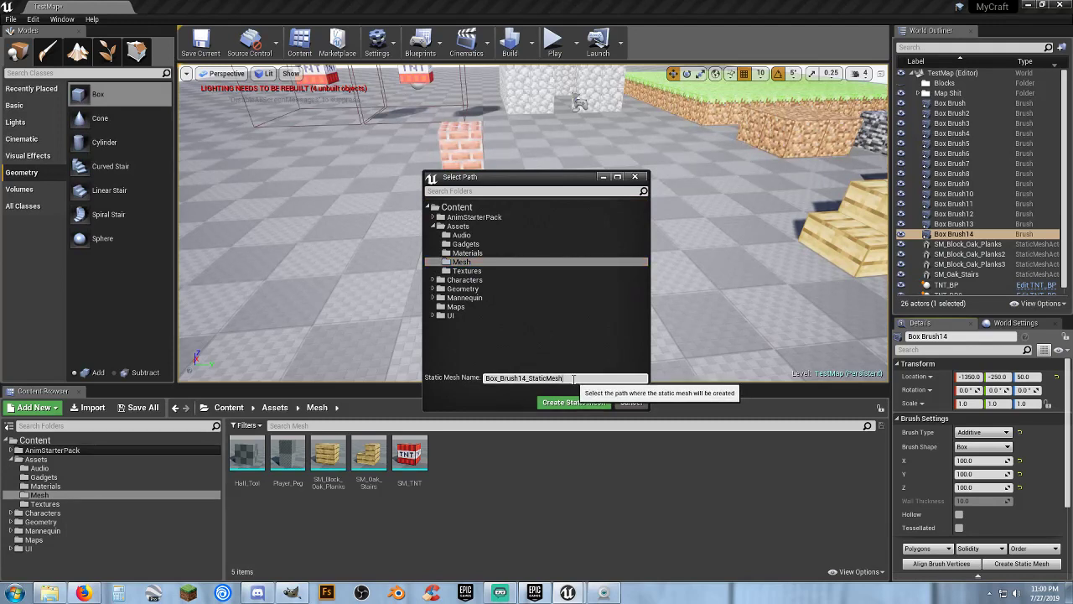
pyautogui.doubleClick(571, 378)
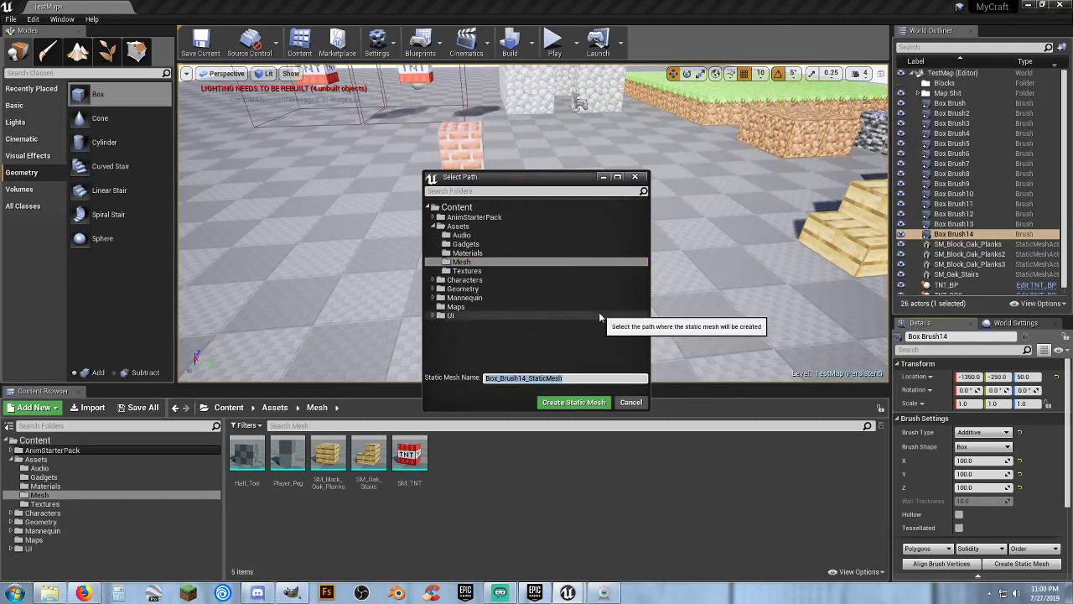
pyautogui.write('SM_Oak_Log')
pyautogui.click(573, 402)
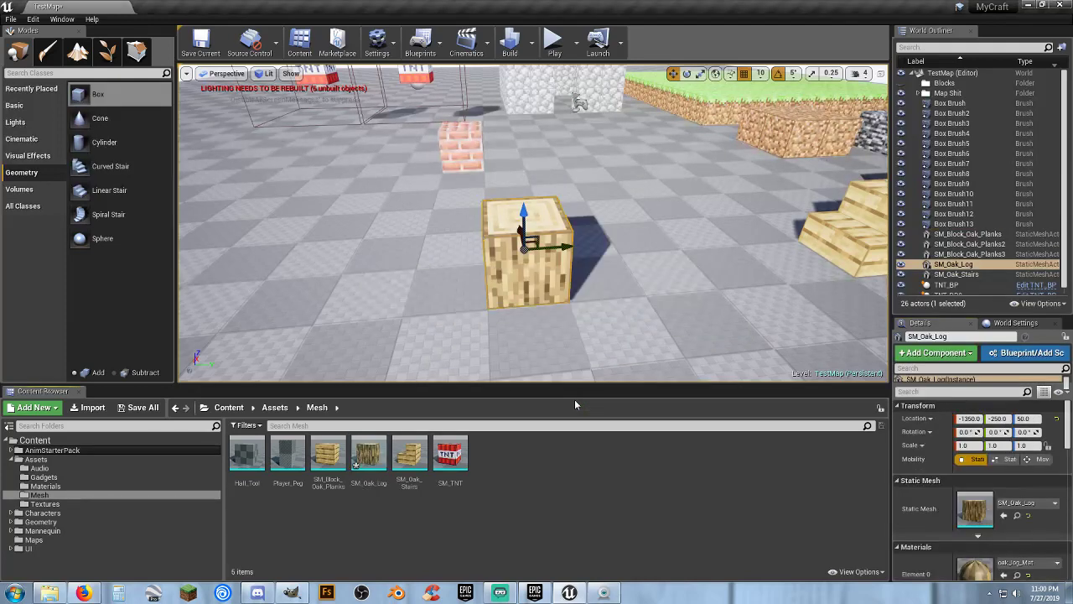
# Open the SM_Oak_Log mesh for editing and add a box simplified collision to it
pyautogui.doubleClick(369, 479)
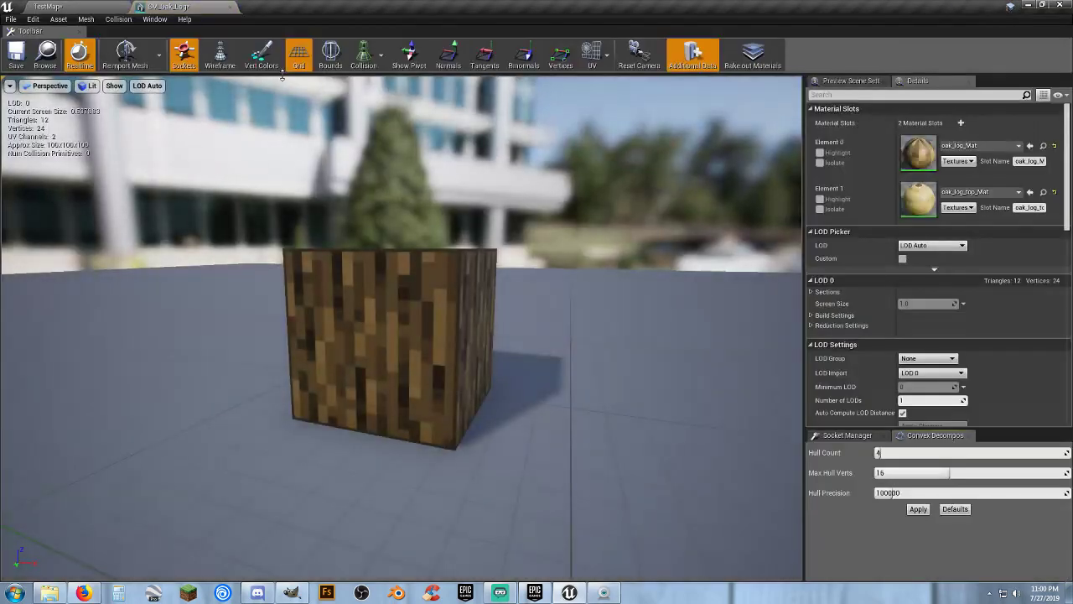
pyautogui.click(119, 19)
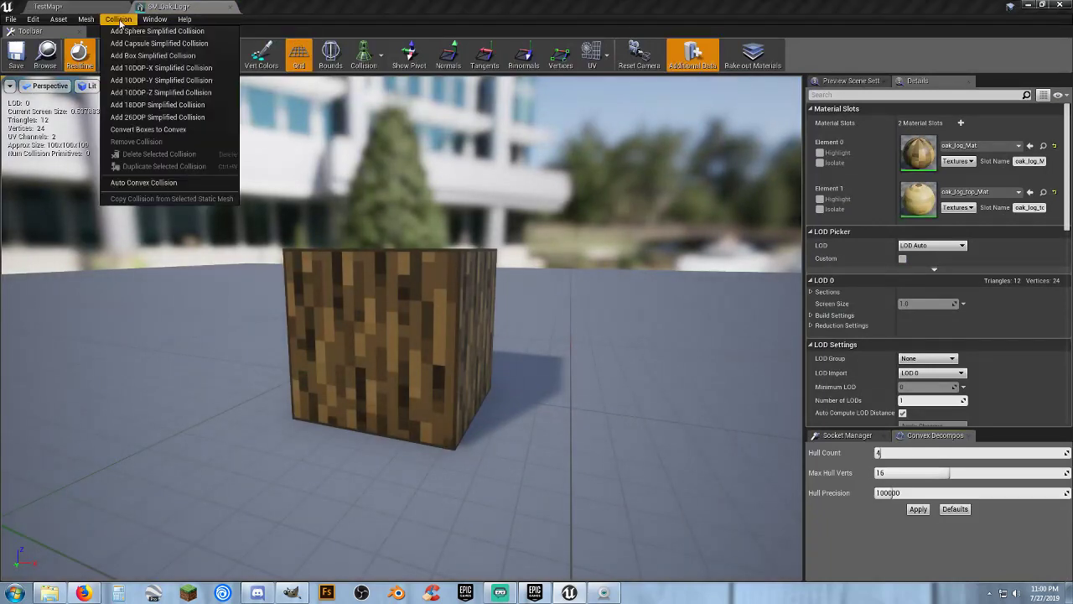
pyautogui.click(154, 55)
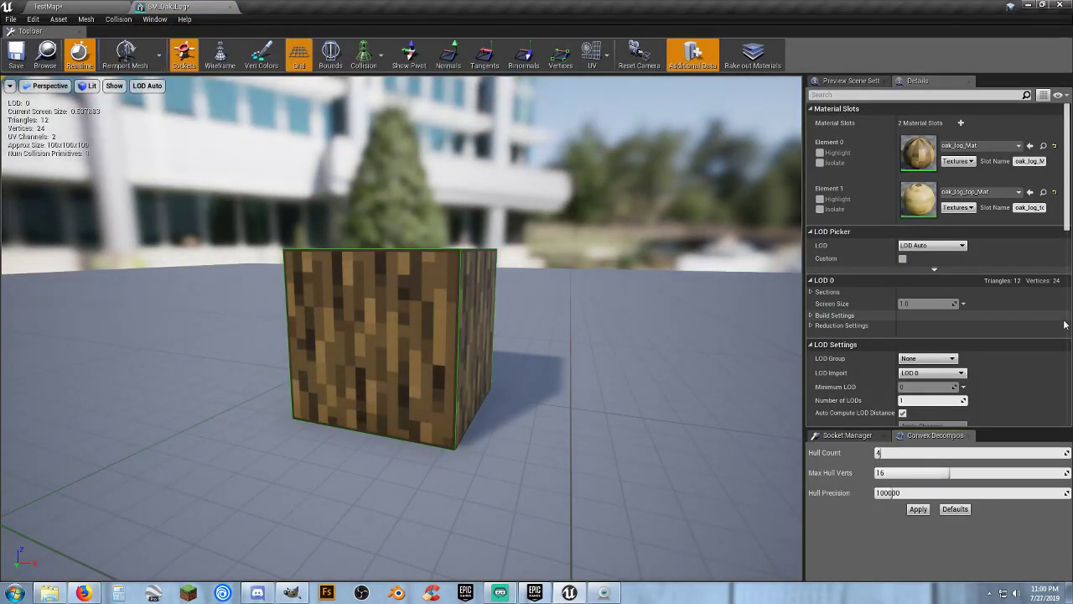
# Set SM_Oak_Log's Light Map Coordinate Index to 1, then save the mesh and close its editor
pyautogui.scroll(-5, 883, 297)
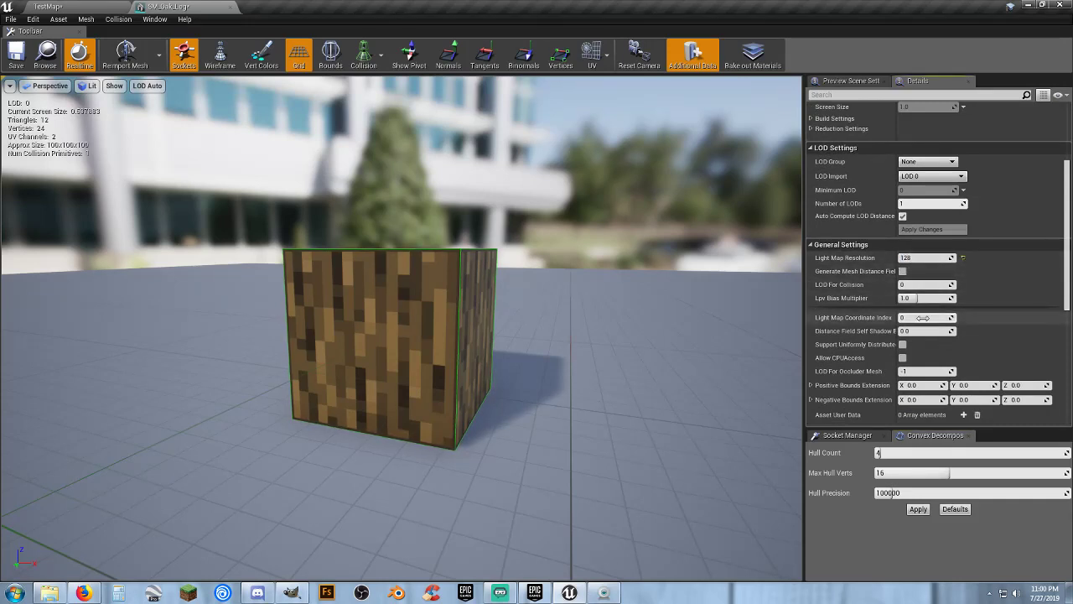
pyautogui.write('1')
pyautogui.press('Tab')
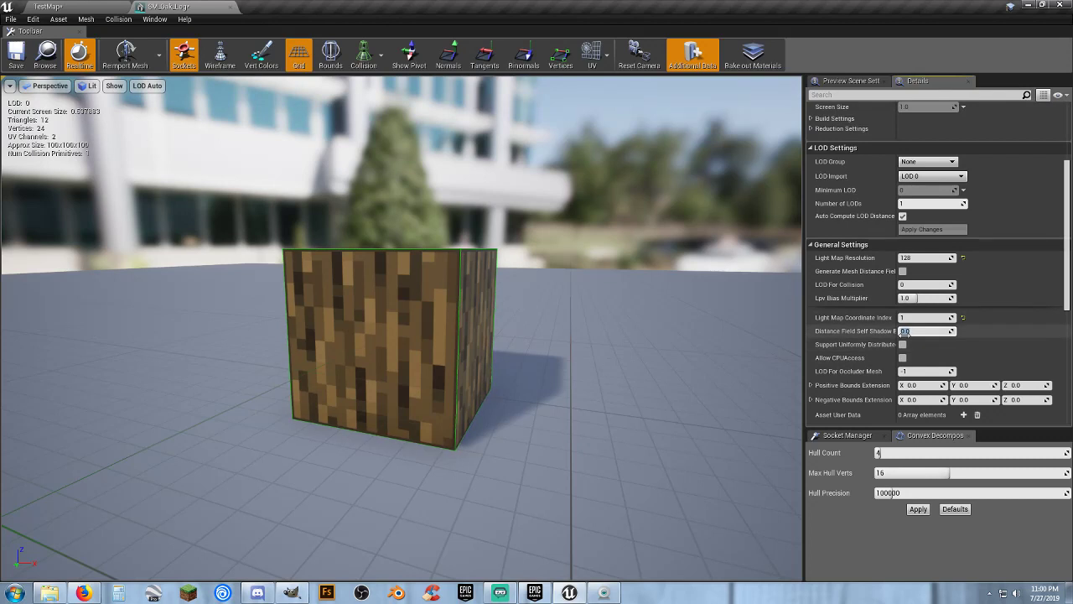
pyautogui.click(922, 258)
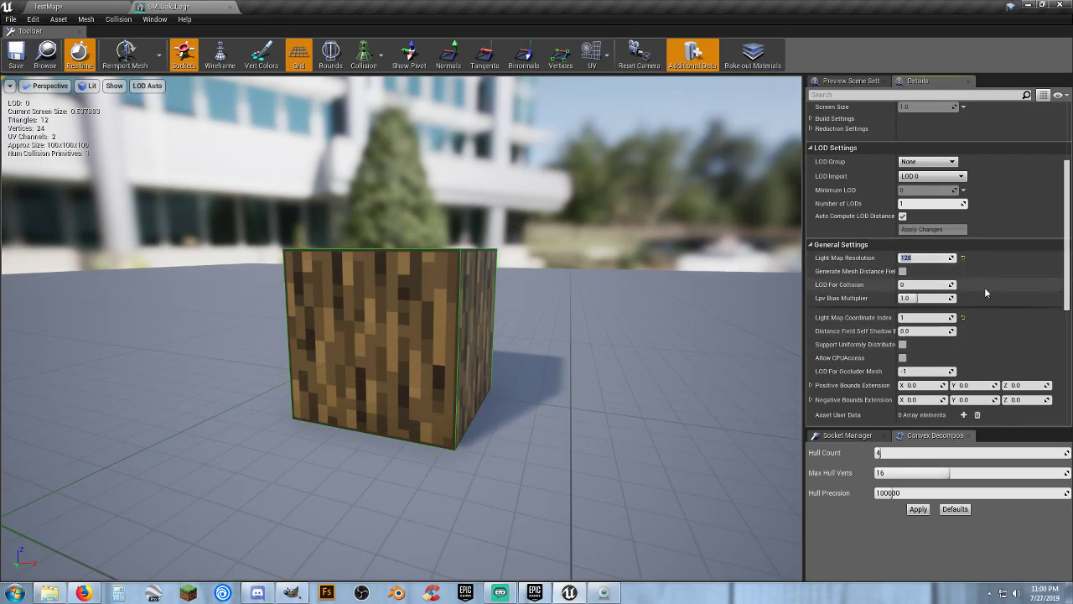
pyautogui.press('Tab')
pyautogui.press('Tab')
pyautogui.press('Tab')
pyautogui.press('Tab')
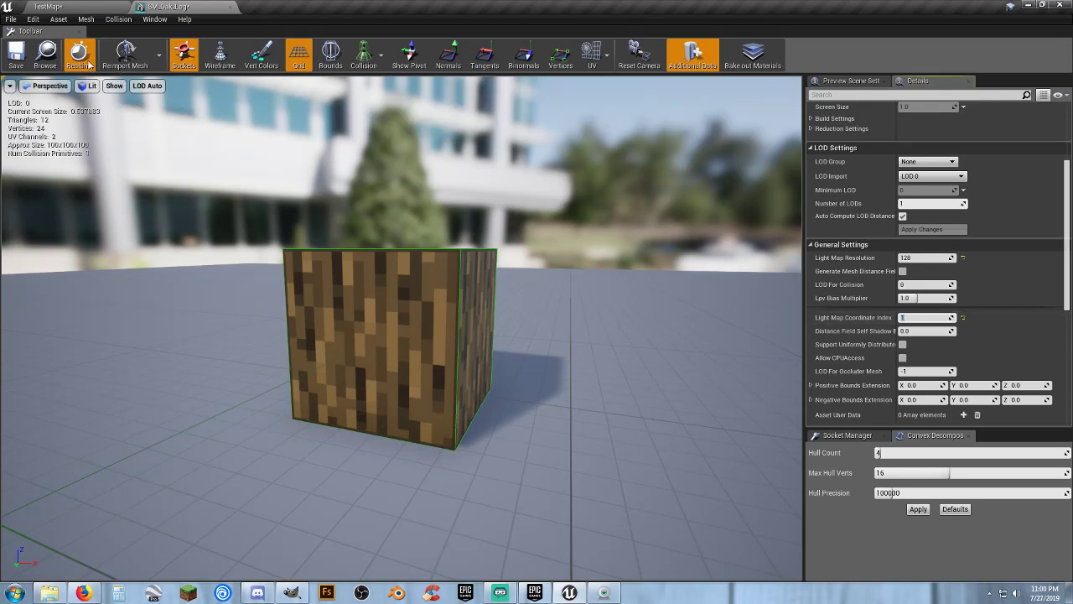
pyautogui.click(15, 55)
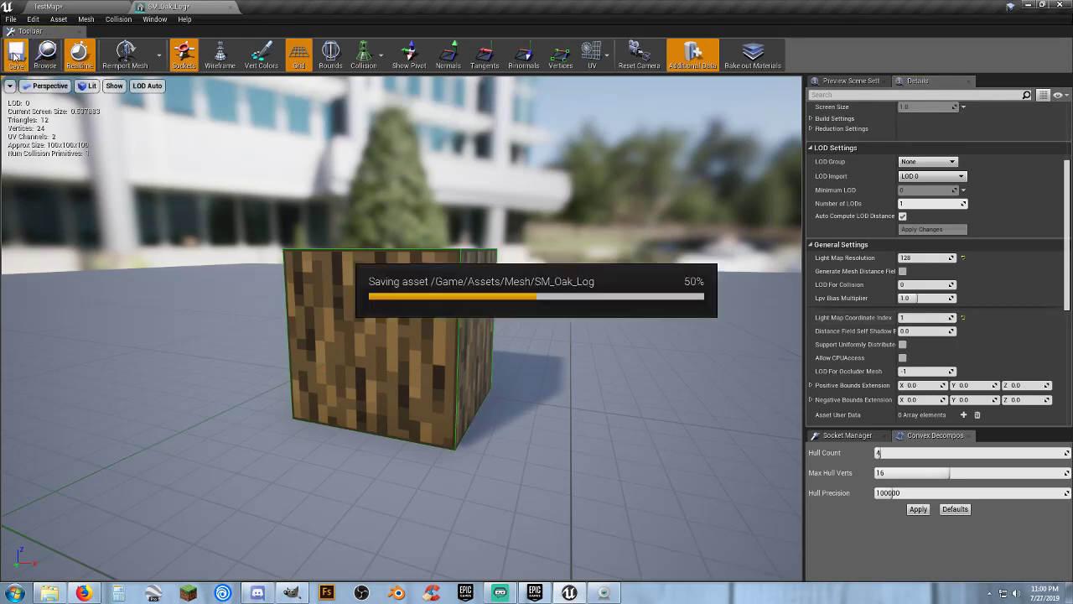
pyautogui.click(230, 6)
# Play the level and run the character into the oak log block to test its collision
pyautogui.click(562, 46)
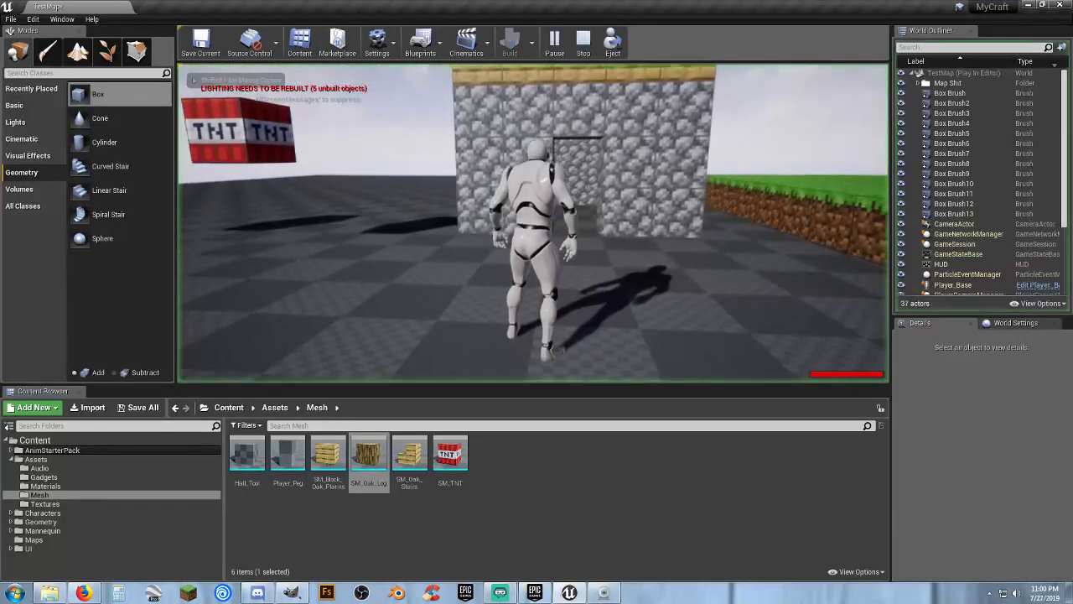
pyautogui.press('w')
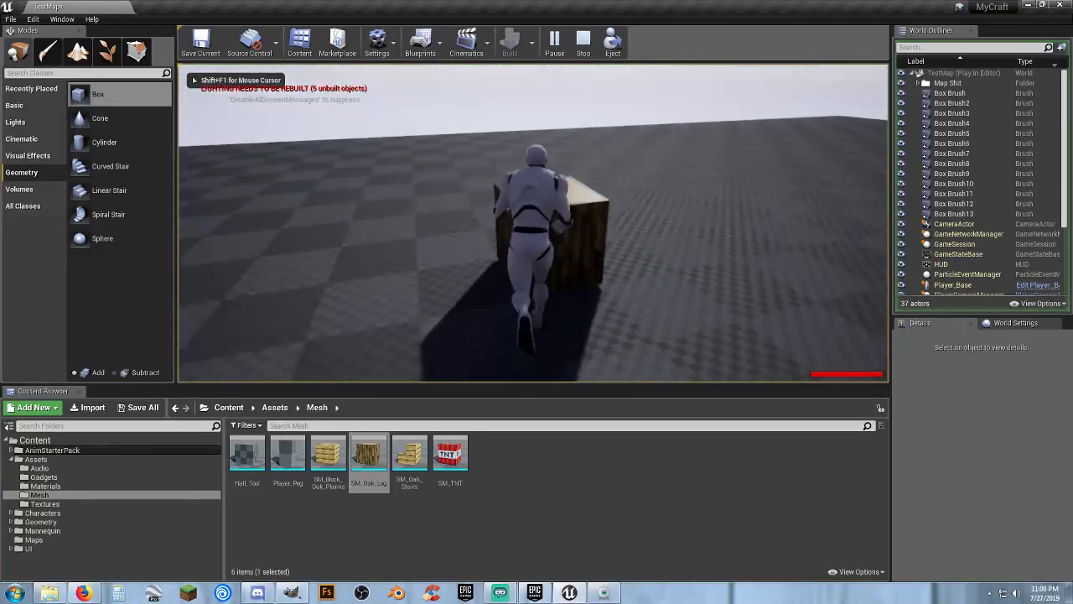
pyautogui.press('d')
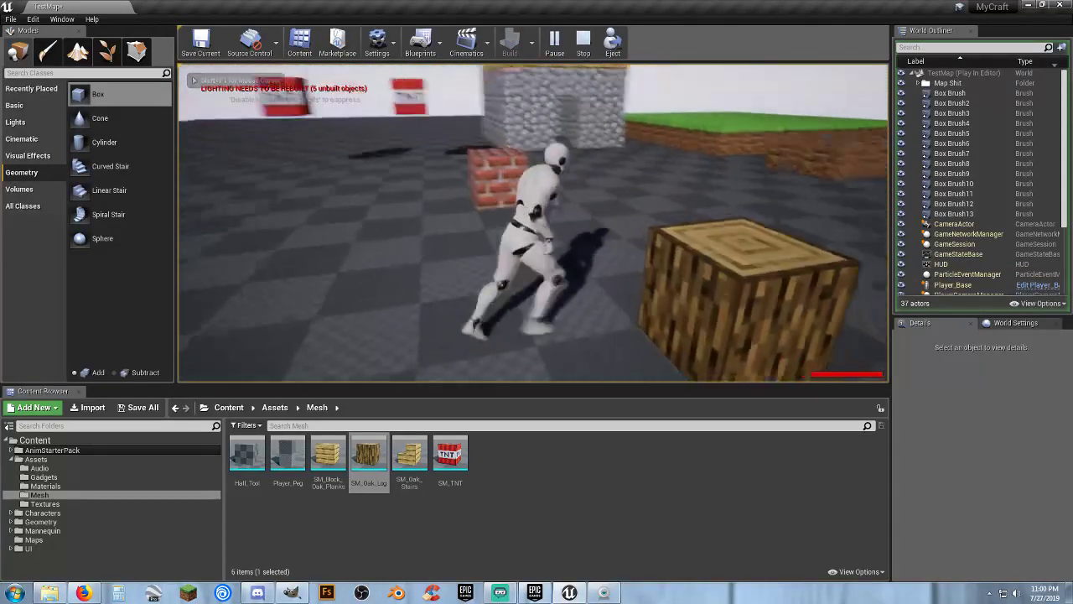
pyautogui.press('Escape')
# Enable Simulate Physics on the oak log block placed in the level
pyautogui.click(640, 232)
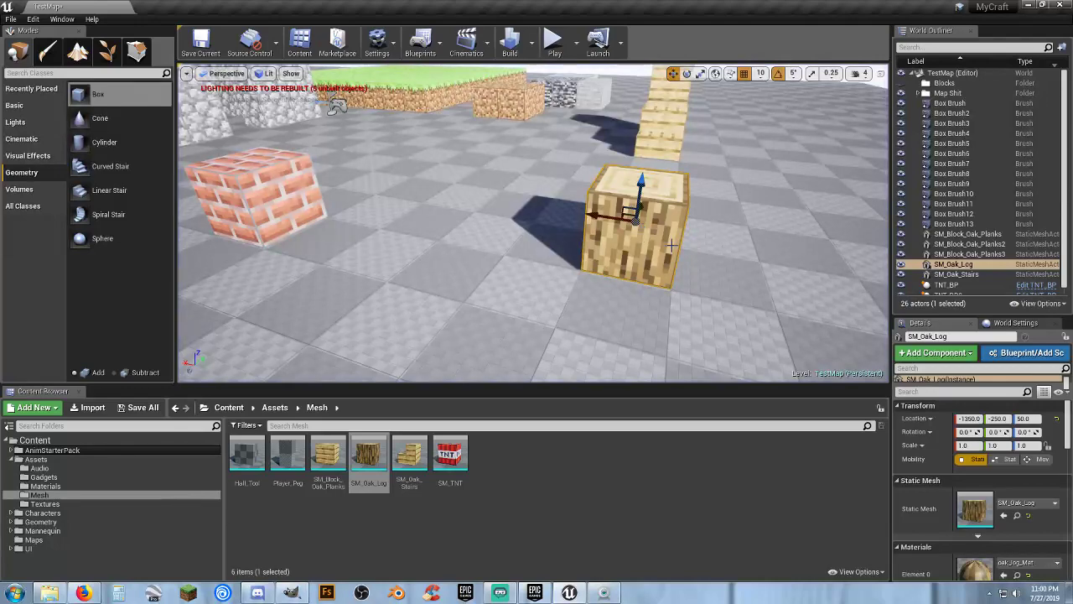
pyautogui.press('d')
pyautogui.moveTo(671, 245); pyautogui.dragTo(503, 220, button='right')
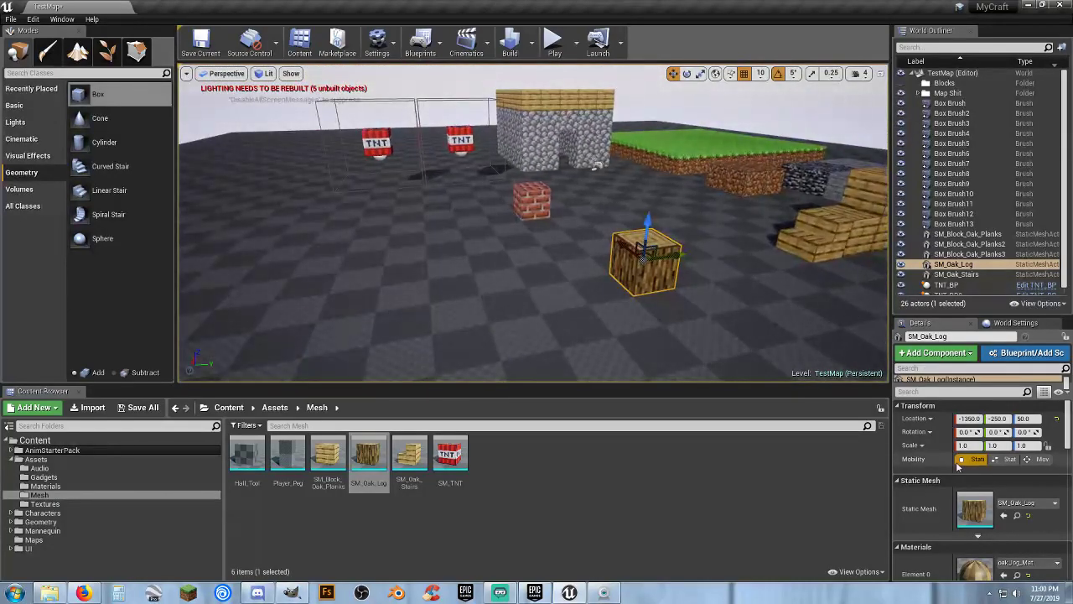
pyautogui.scroll(-5, 936, 459)
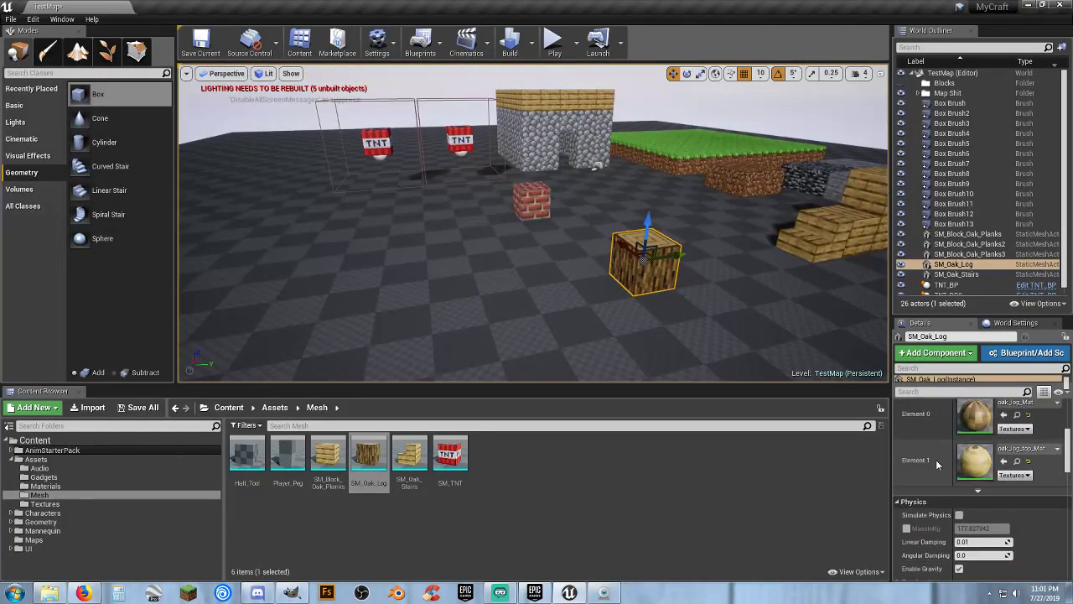
pyautogui.click(959, 443)
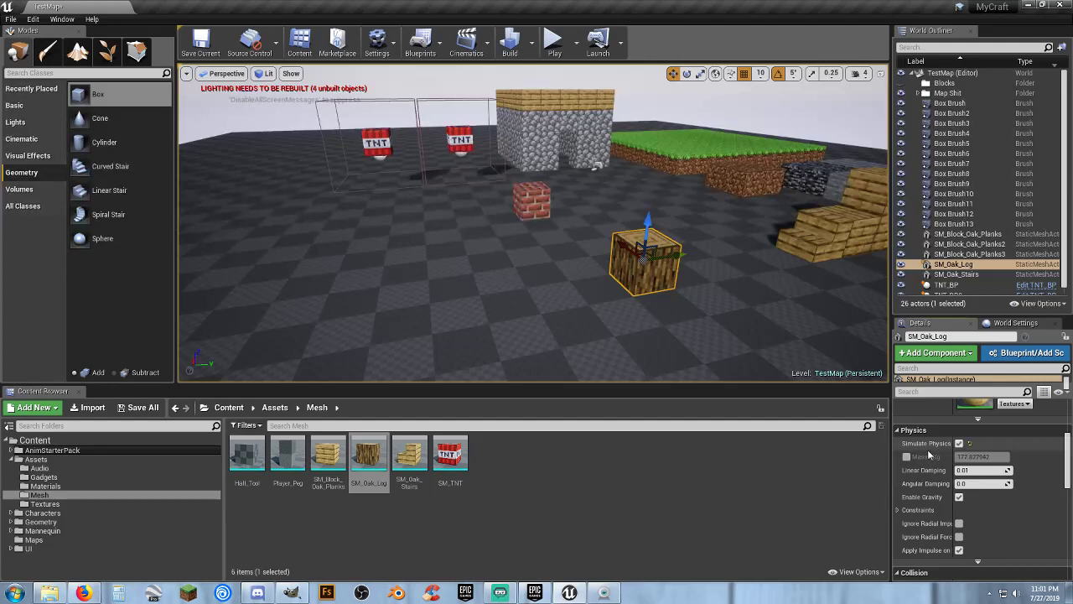
# Play the level to test pushing the oak log around, and walk over to the TNT blocks to try their explosion
pyautogui.click(554, 40)
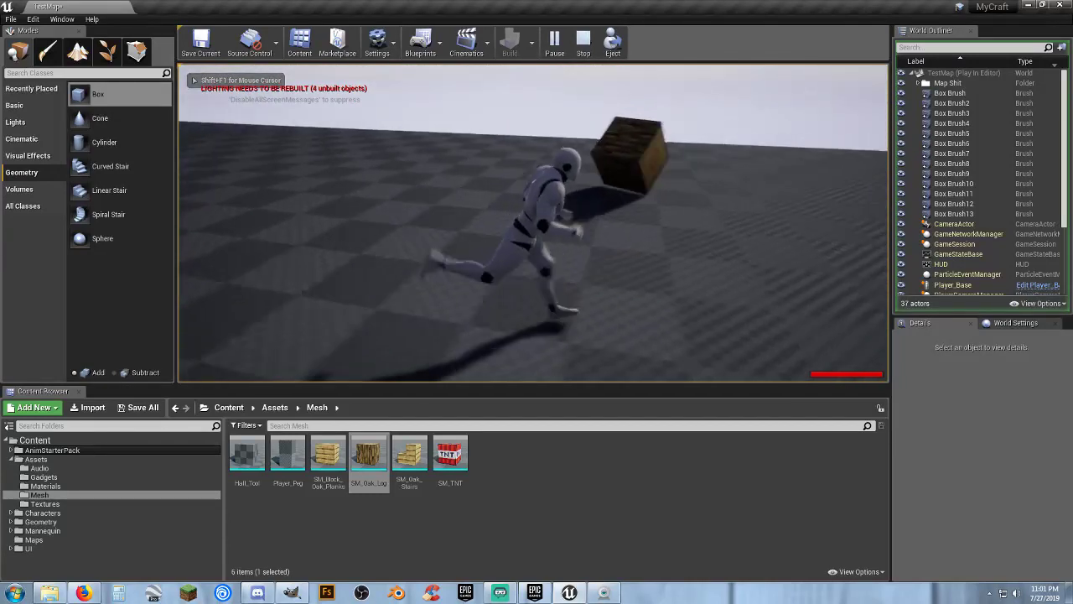
pyautogui.press('w')
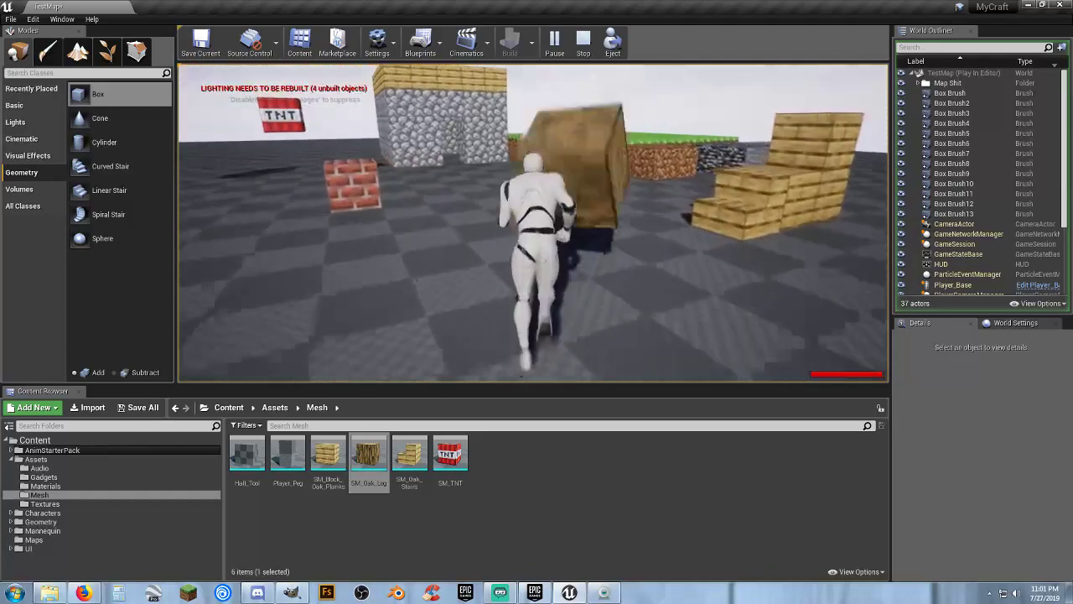
pyautogui.press('w')
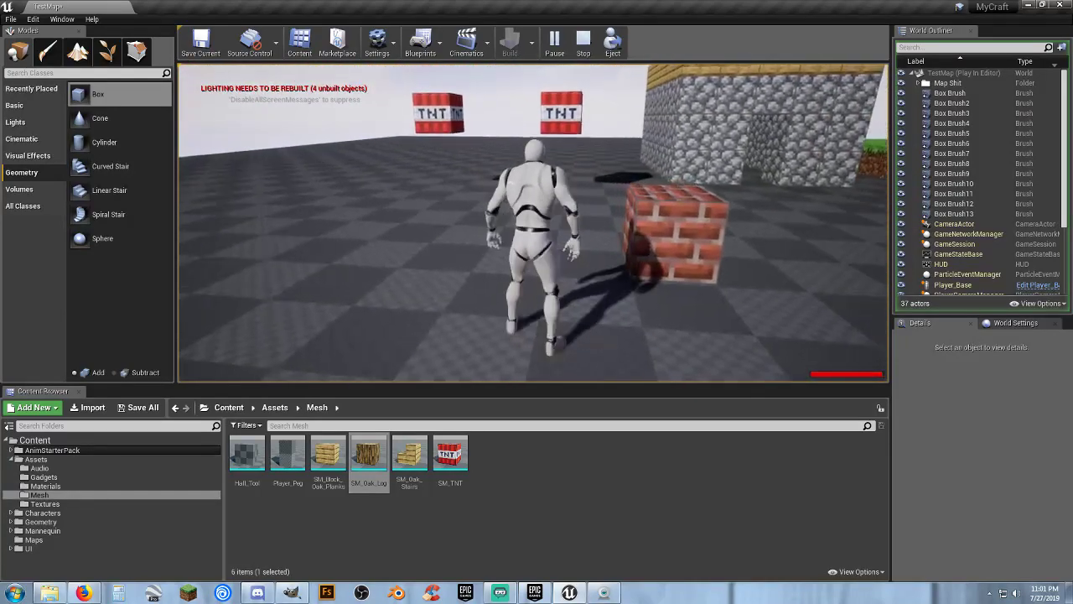
pyautogui.press('w')
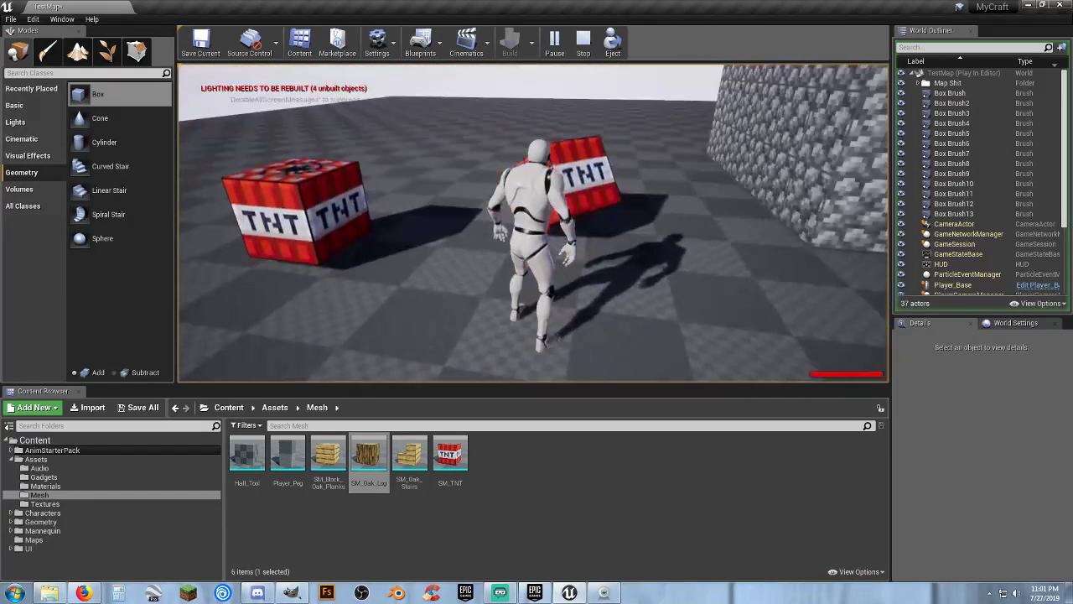
pyautogui.press('a')
pyautogui.press('w')
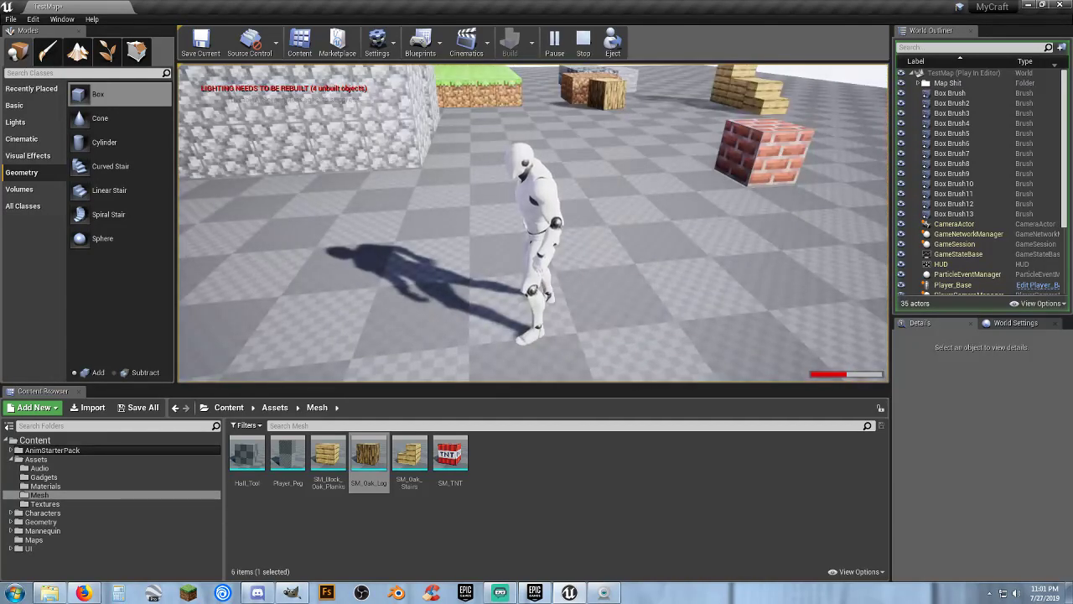
pyautogui.press('a')
pyautogui.press('Escape')
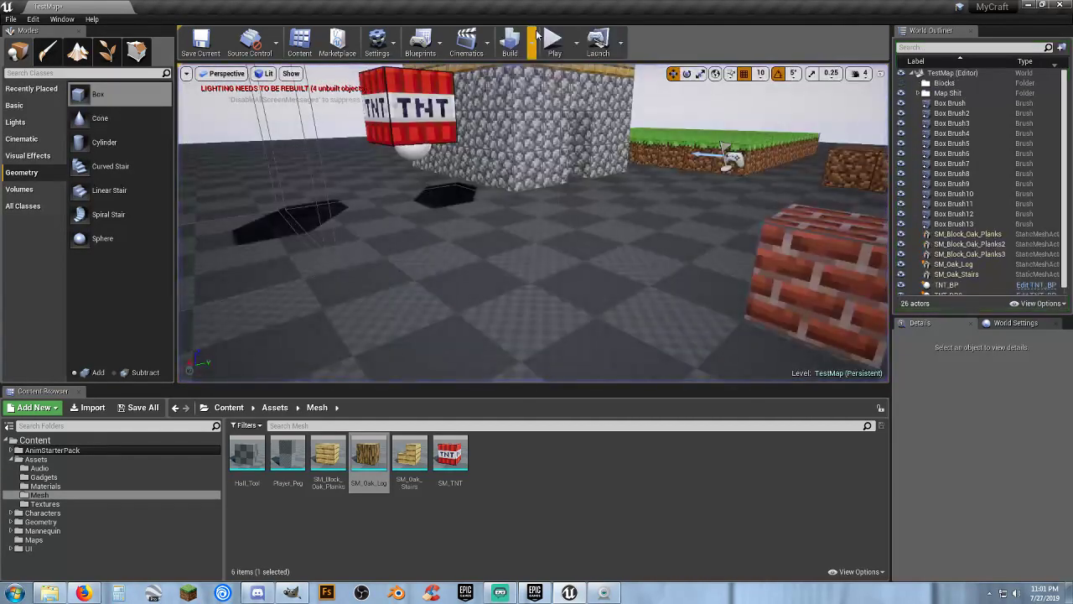
# Replay the level to test the TNT explosion on the character, and walk back past the brick block toward the oak log
pyautogui.click(552, 40)
pyautogui.press('w')
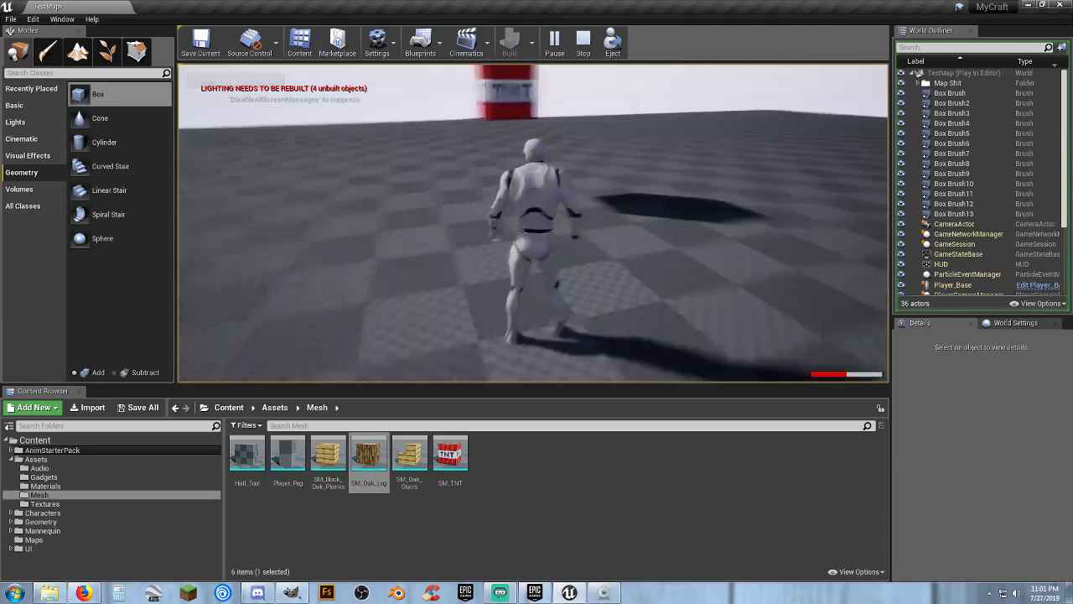
pyautogui.press('w')
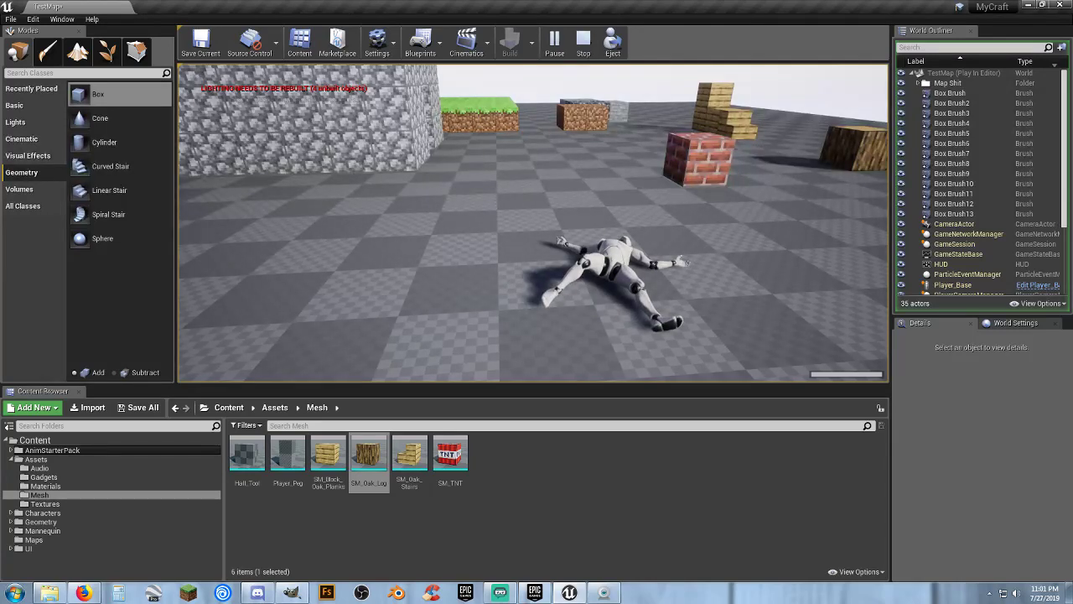
pyautogui.press('w')
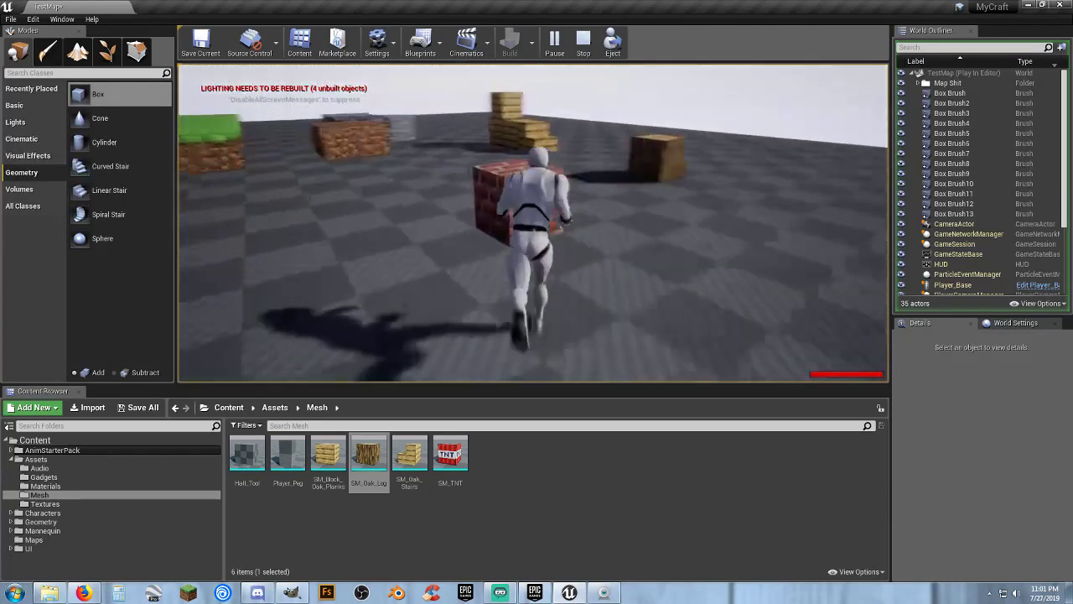
pyautogui.press('w')
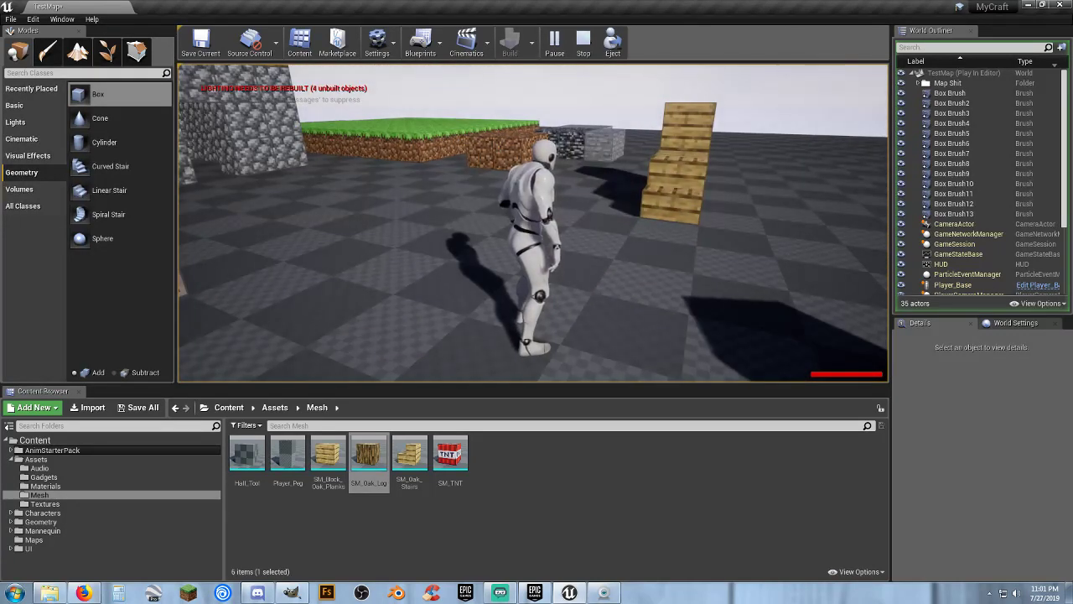
pyautogui.press('Escape')
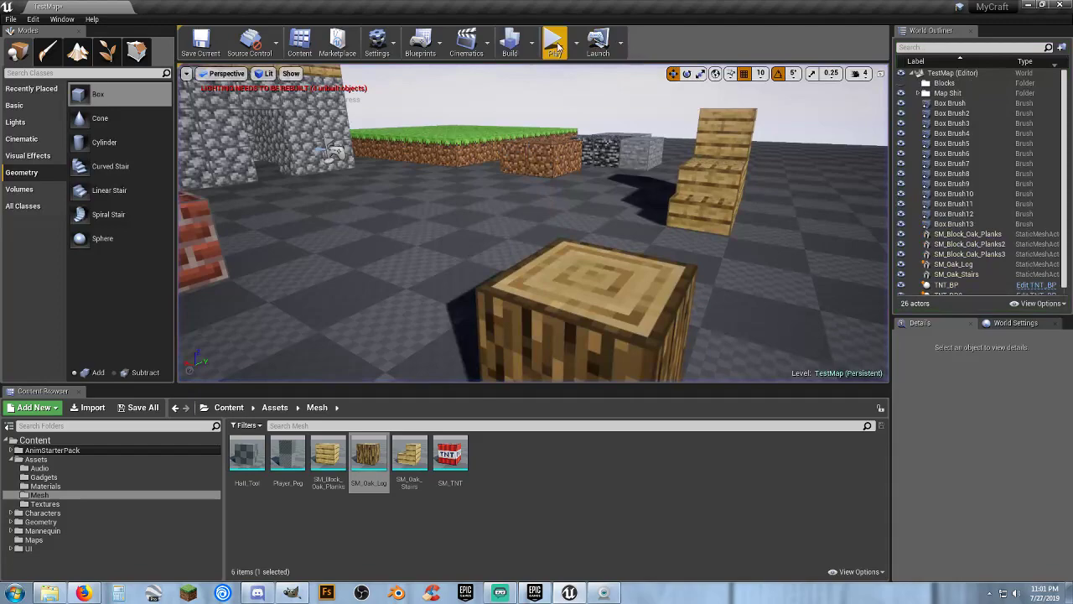
# Run another play test, walking the character straight up to the two TNT blocks to check their blast
pyautogui.click(555, 41)
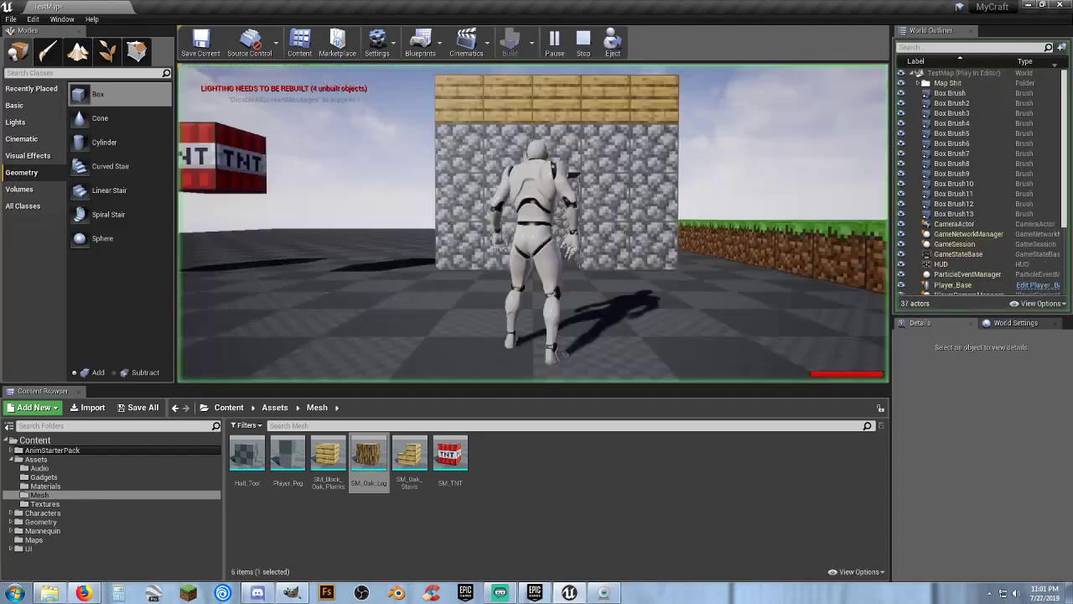
pyautogui.click(563, 356)
pyautogui.press('w')
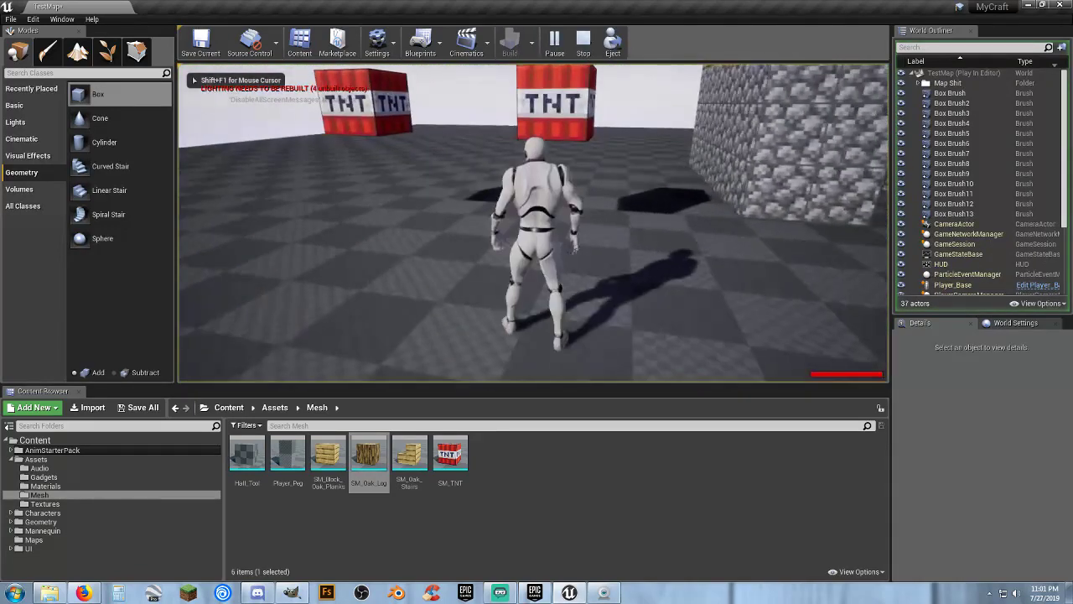
pyautogui.press('w')
pyautogui.press('w')
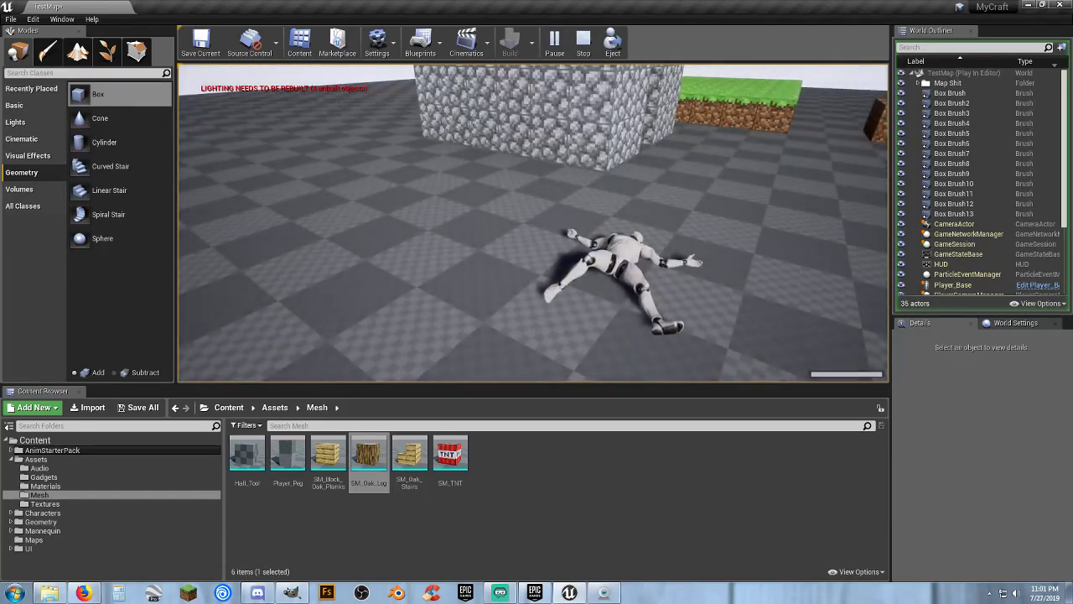
pyautogui.press('Escape')
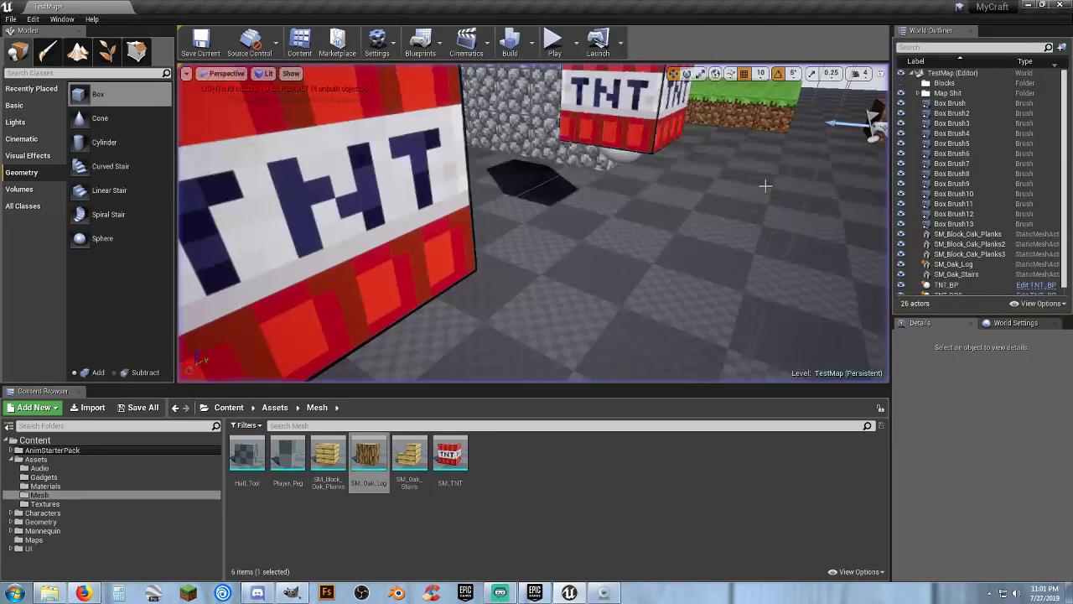
# Open the project's Audio folder under Assets to view the imported explosion and fuse sounds
pyautogui.click(591, 462)
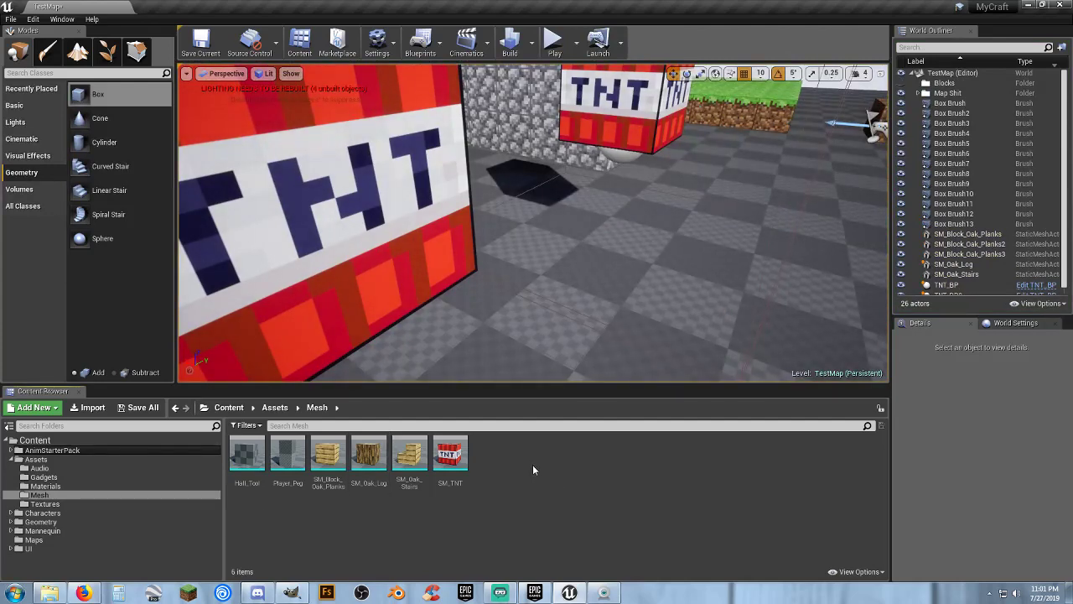
pyautogui.click(39, 467)
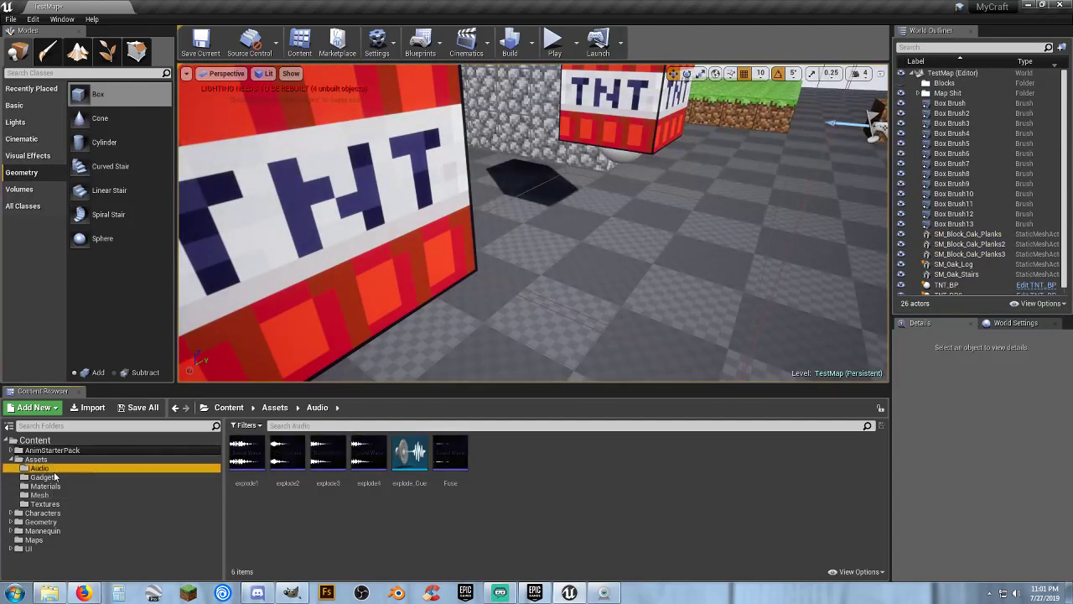
pyautogui.click(295, 513)
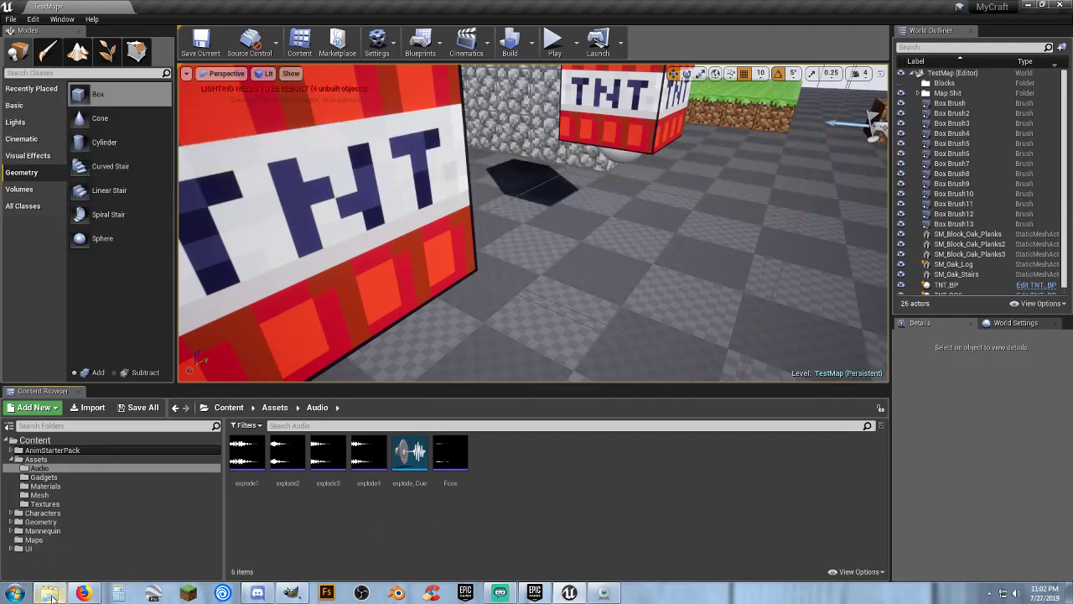
# Switch to Windows Explorer, bring its window into view, and expand the Minecraft 1.14 folder inside Sounds
pyautogui.moveTo(51, 597)
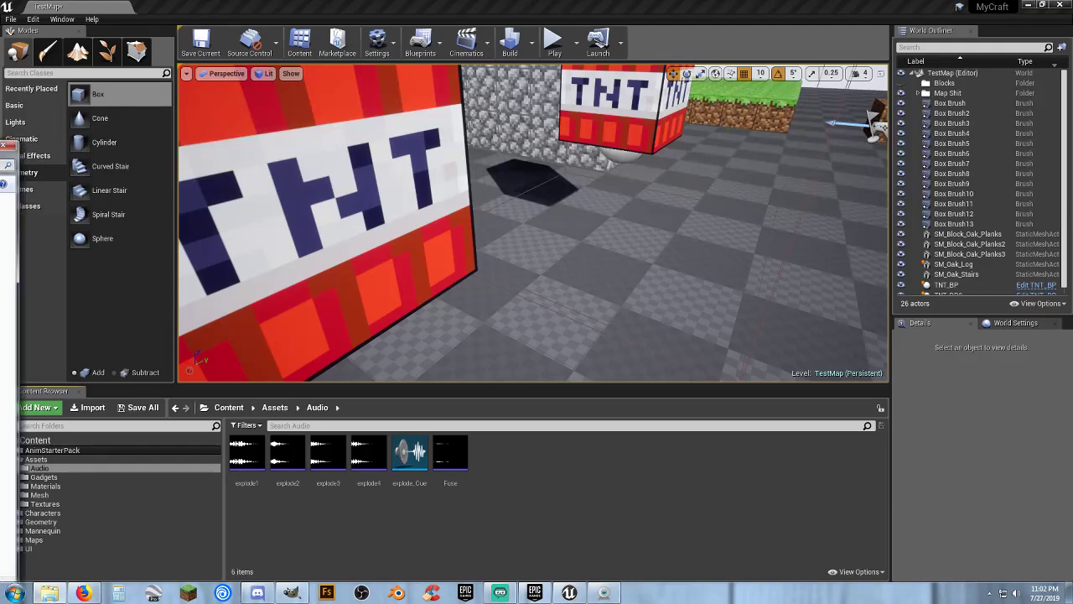
pyautogui.moveTo(0, 148); pyautogui.dragTo(364, 80)
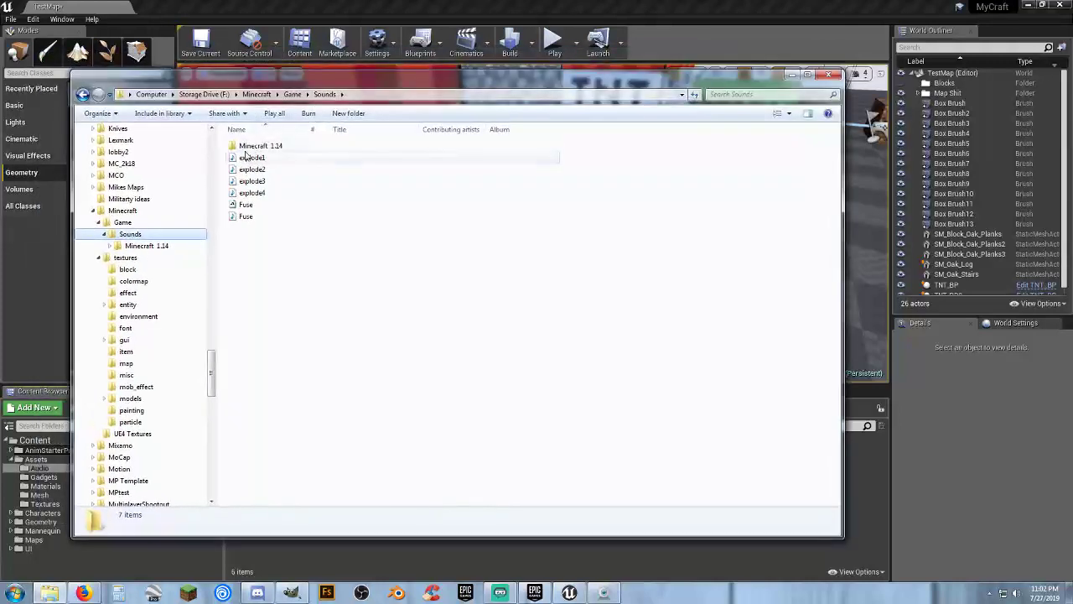
pyautogui.click(138, 245)
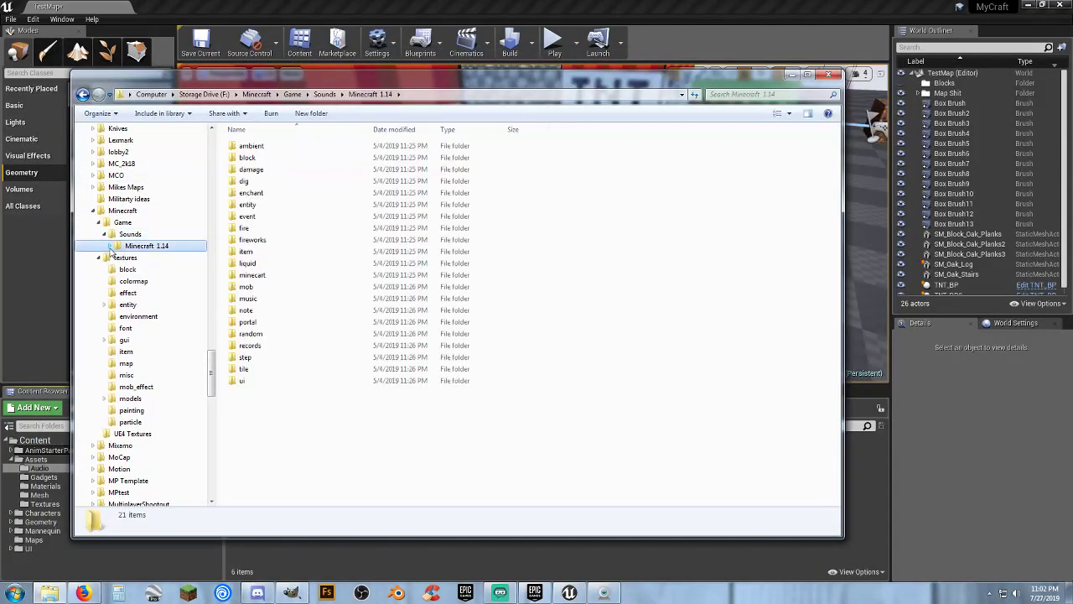
pyautogui.click(109, 246)
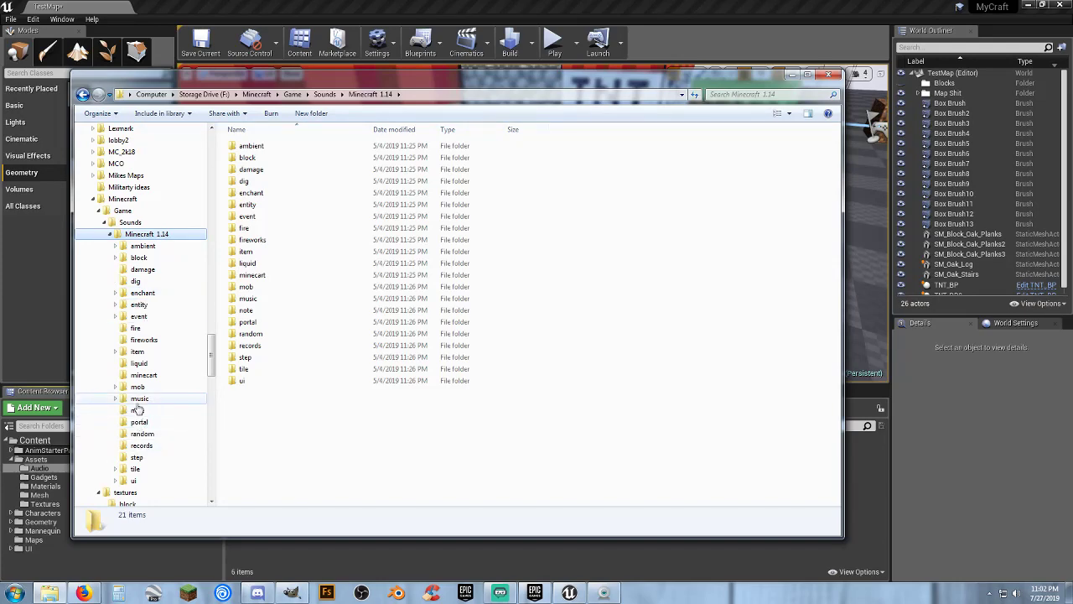
# Browse the liquid, item, fireworks and step subfolders of Minecraft 1.14 for sound files
pyautogui.click(143, 362)
pyautogui.click(145, 352)
pyautogui.click(142, 339)
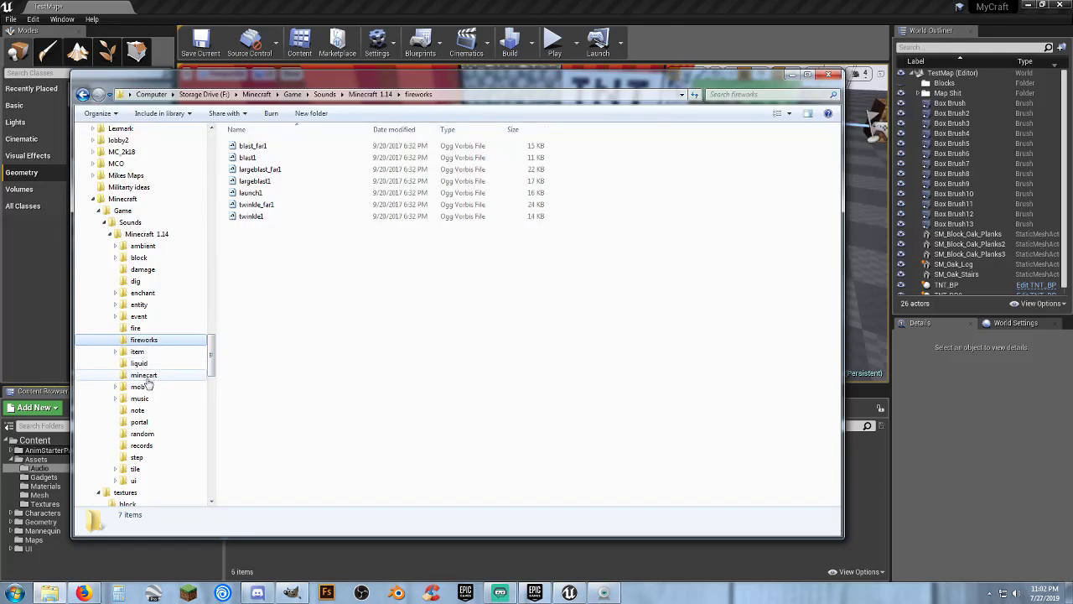
pyautogui.click(152, 459)
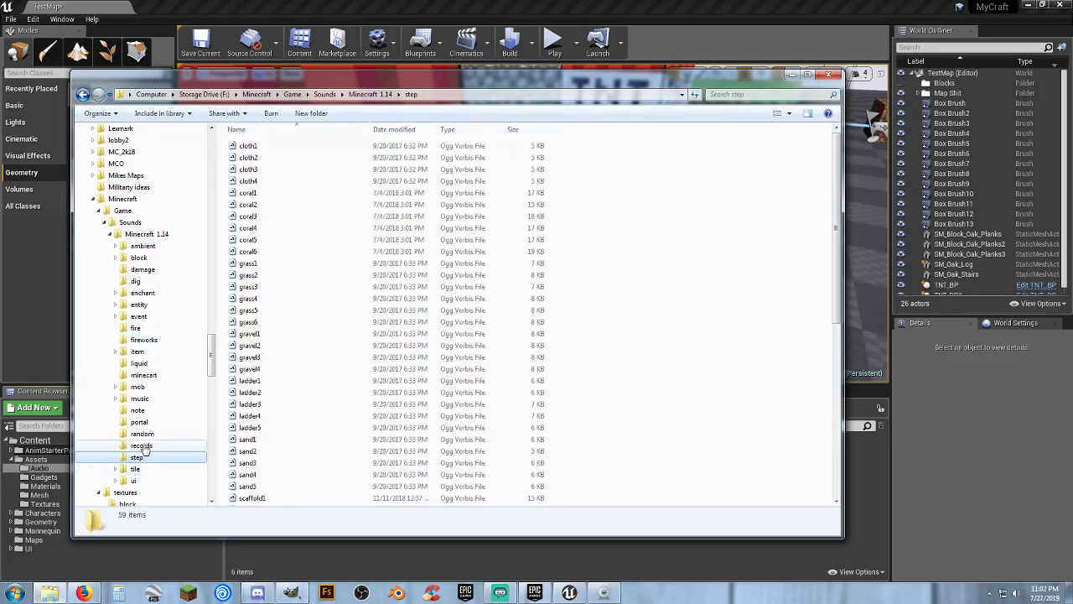
# Open the random folder of the Minecraft 1.14 sounds and preview the explode1 sound
pyautogui.click(143, 434)
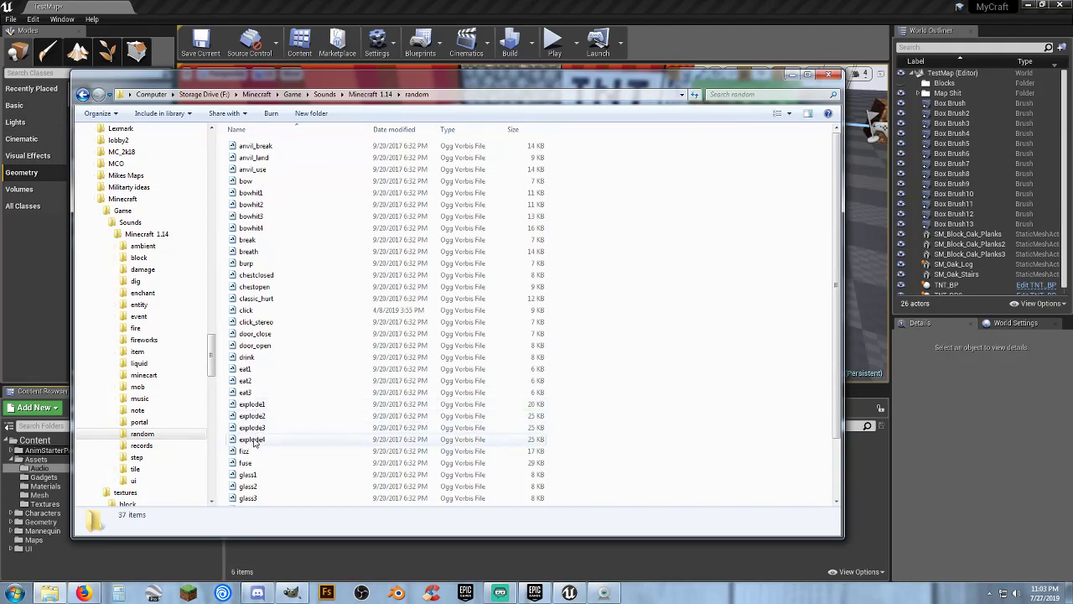
pyautogui.doubleClick(260, 407)
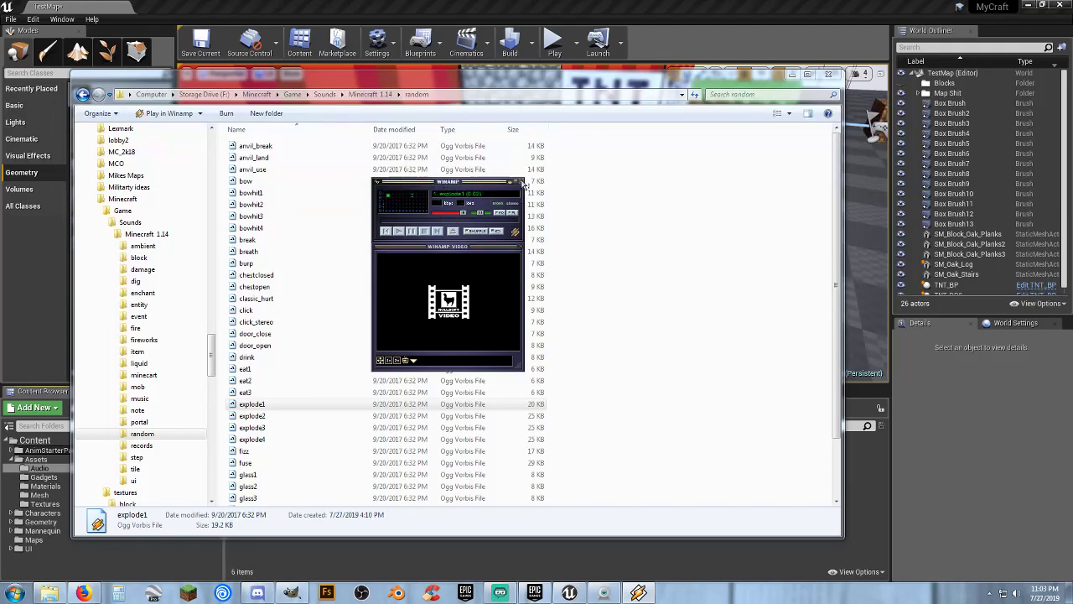
pyautogui.click(520, 182)
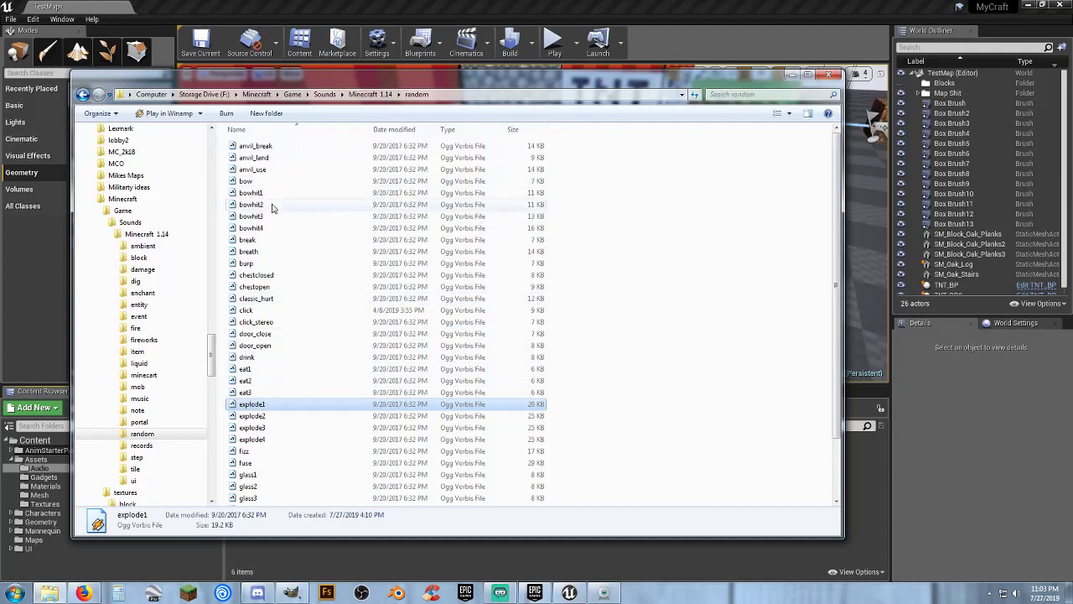
pyautogui.scroll(-1, 602, 377)
pyautogui.scroll(-1, 603, 378)
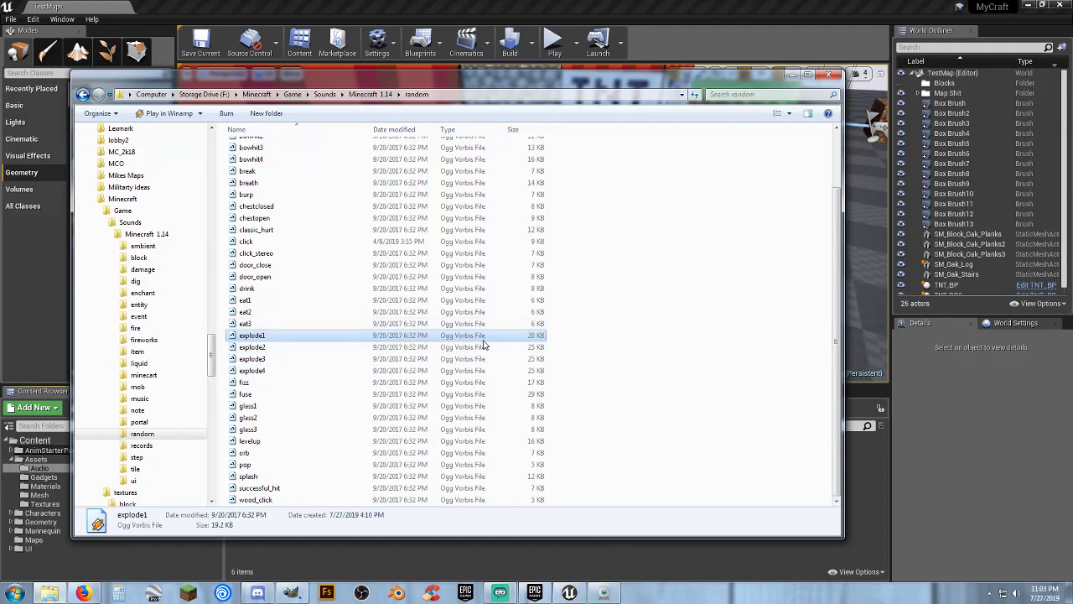
pyautogui.click(571, 343)
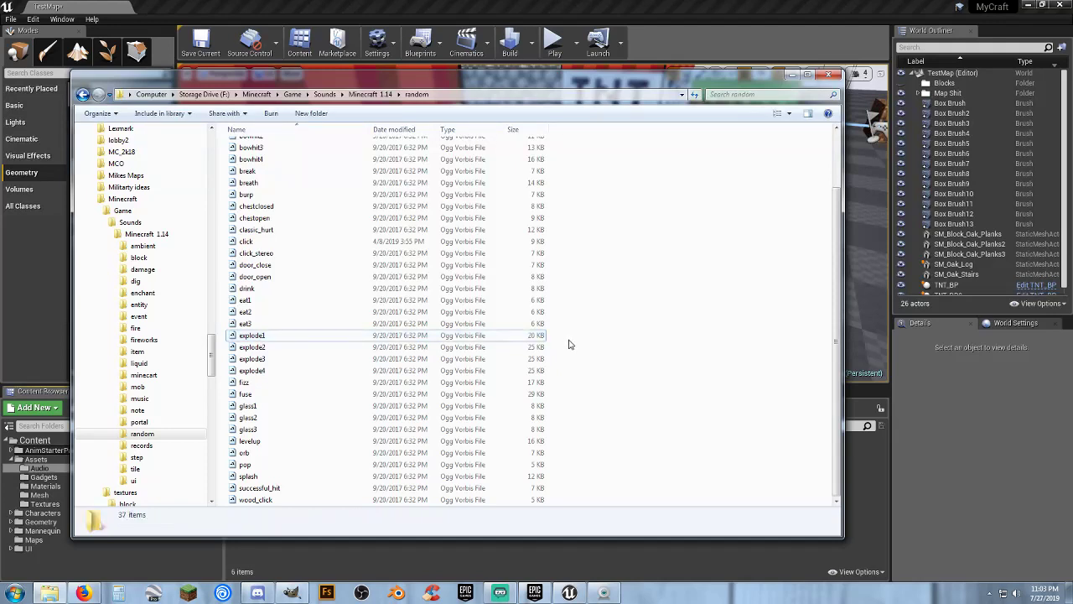
pyautogui.scroll(2, 375, 333)
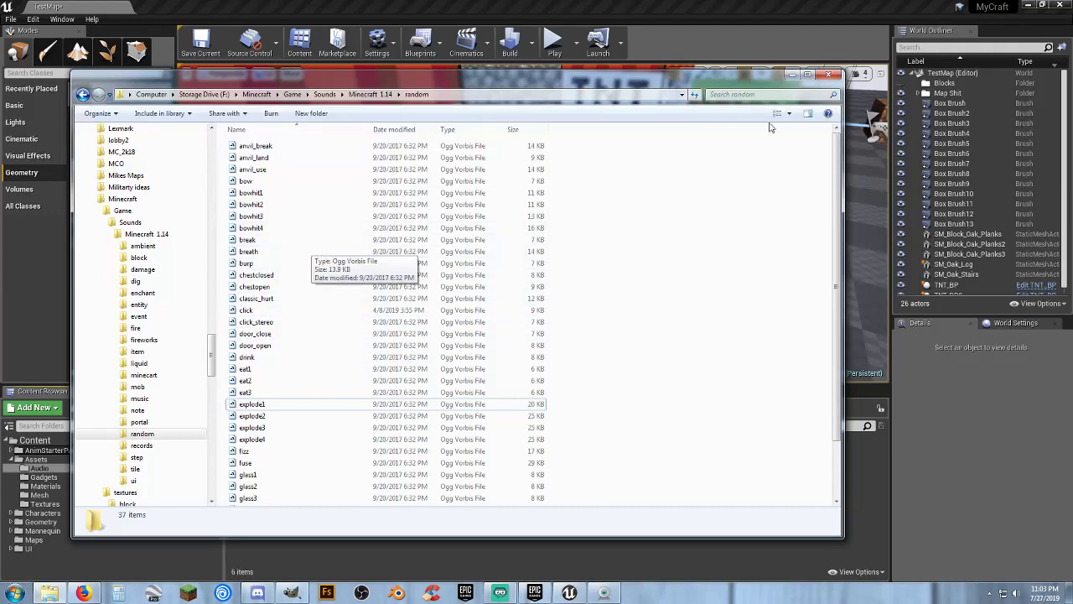
pyautogui.click(791, 75)
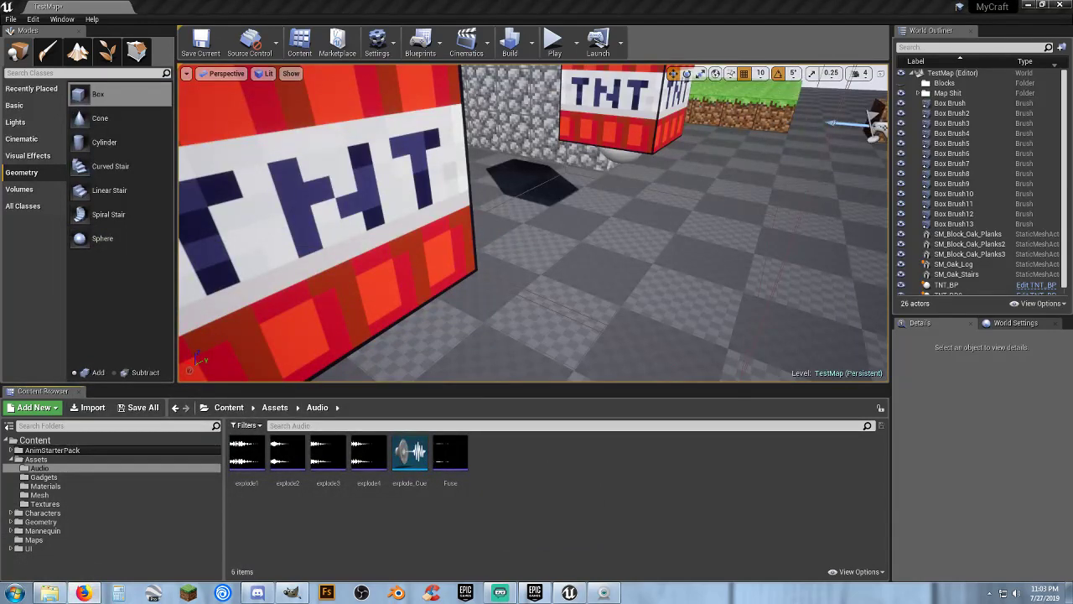
# Switch to the Convert audio to WAV page in Firefox, then preview the bow sound from the random folder
pyautogui.click(84, 593)
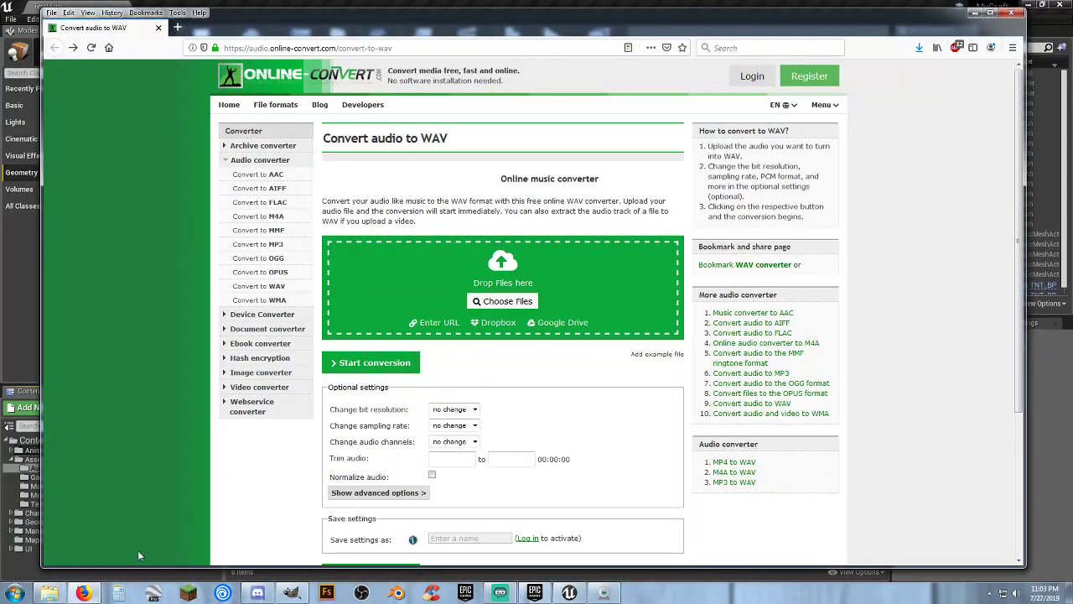
pyautogui.click(49, 593)
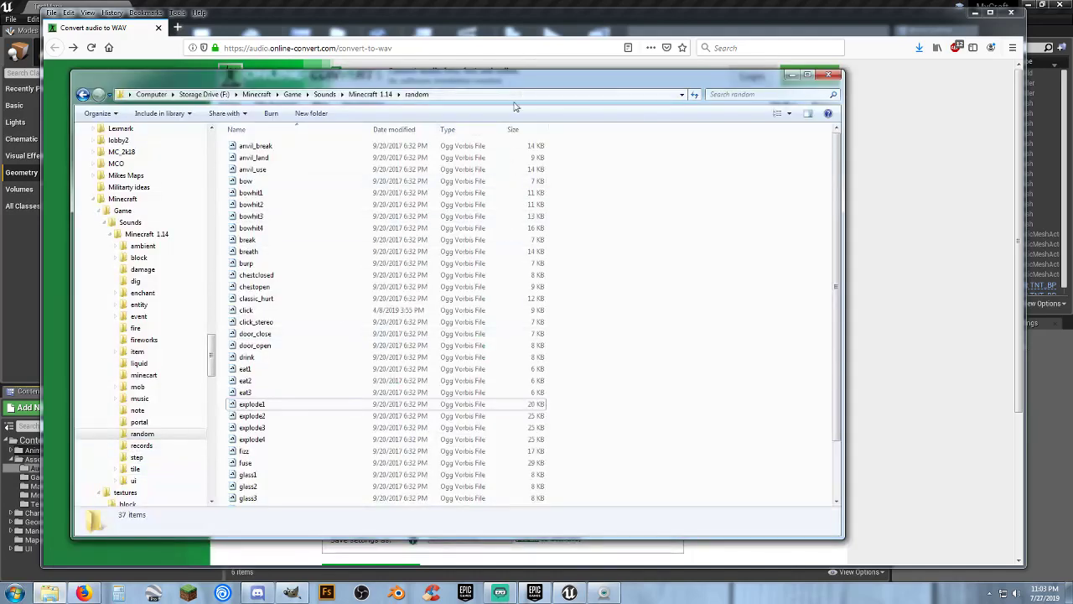
pyautogui.doubleClick(246, 181)
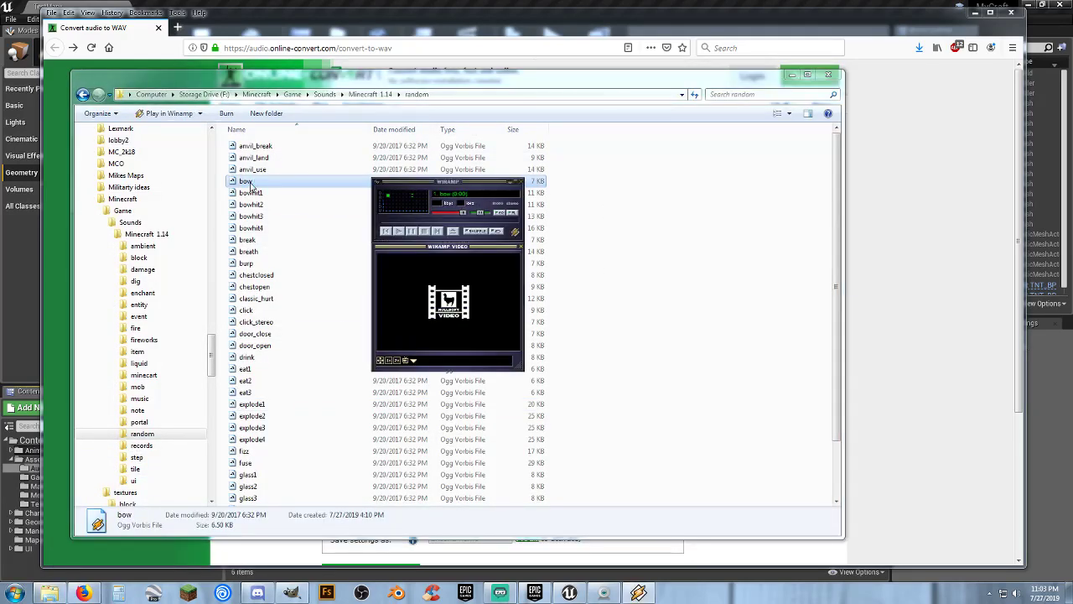
pyautogui.click(521, 182)
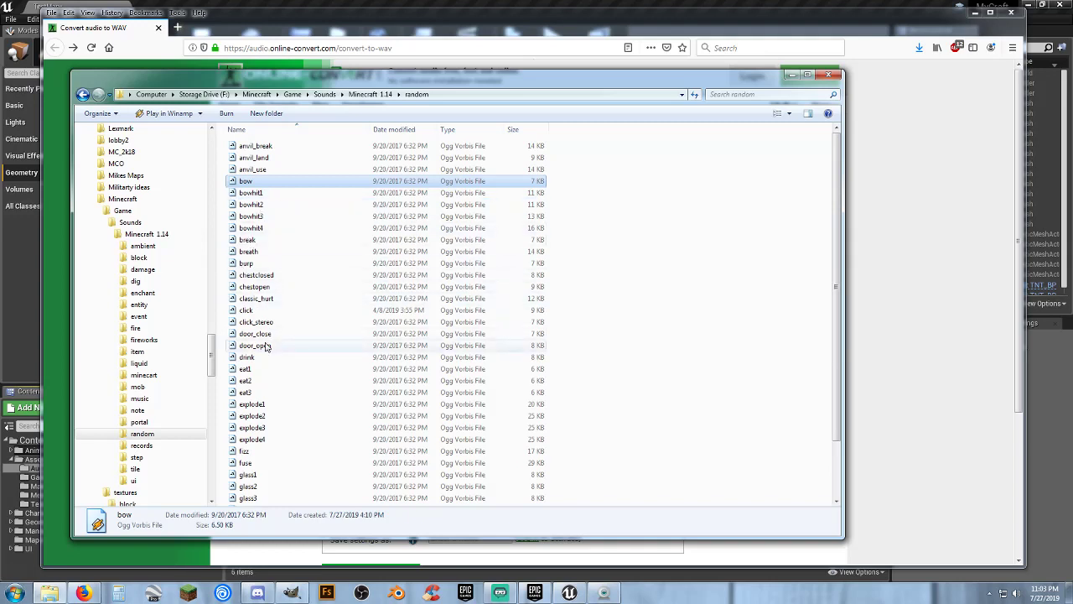
# Preview the levelup sound in the random folder and upload levelup.ogg to the WAV converter
pyautogui.scroll(-1, 262, 370)
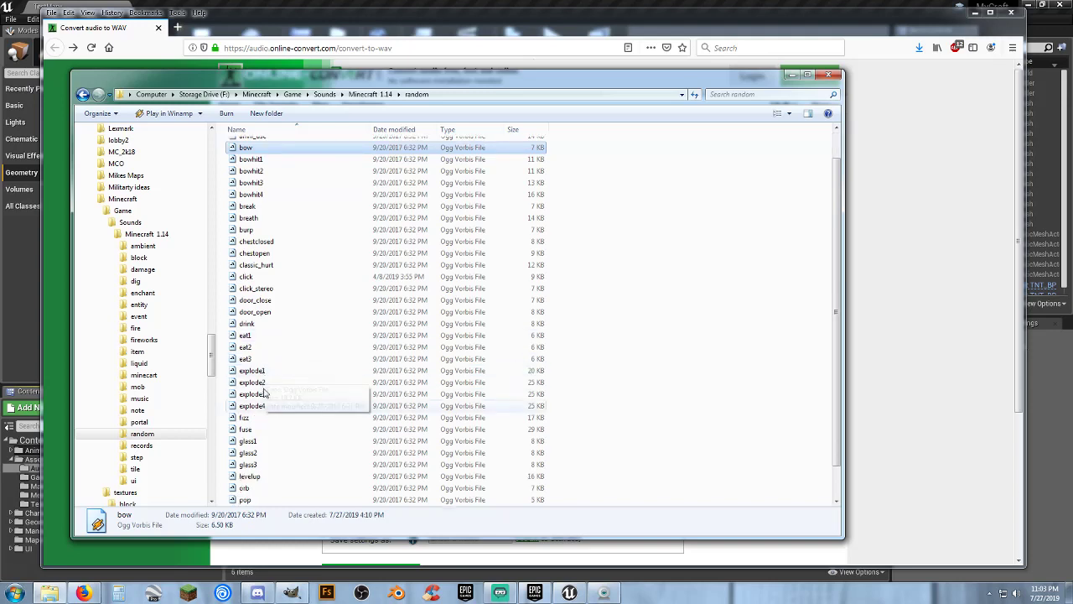
pyautogui.scroll(-1, 264, 440)
pyautogui.doubleClick(263, 442)
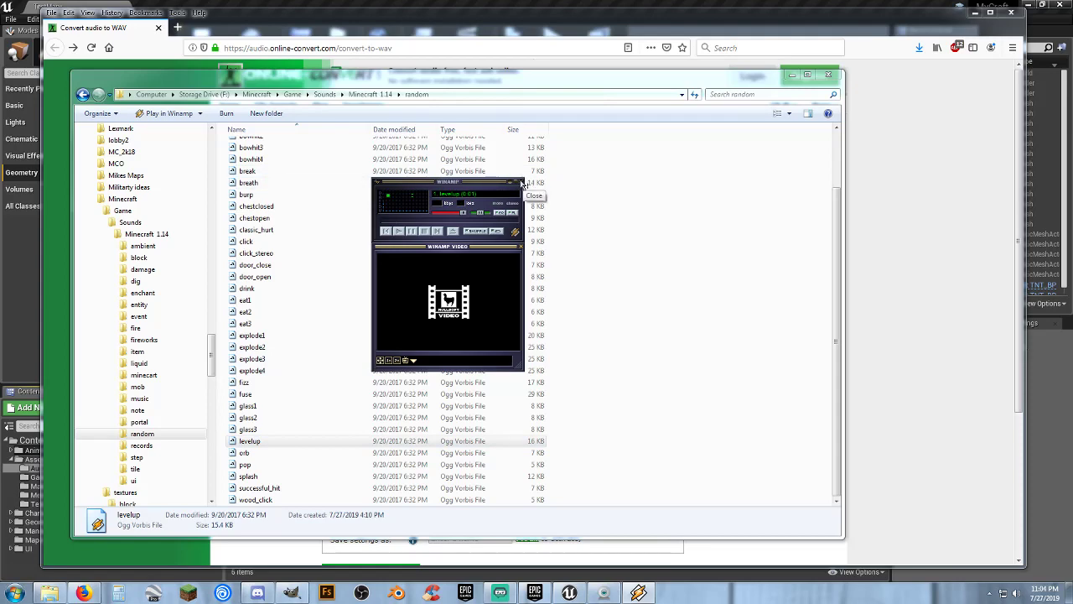
pyautogui.click(520, 182)
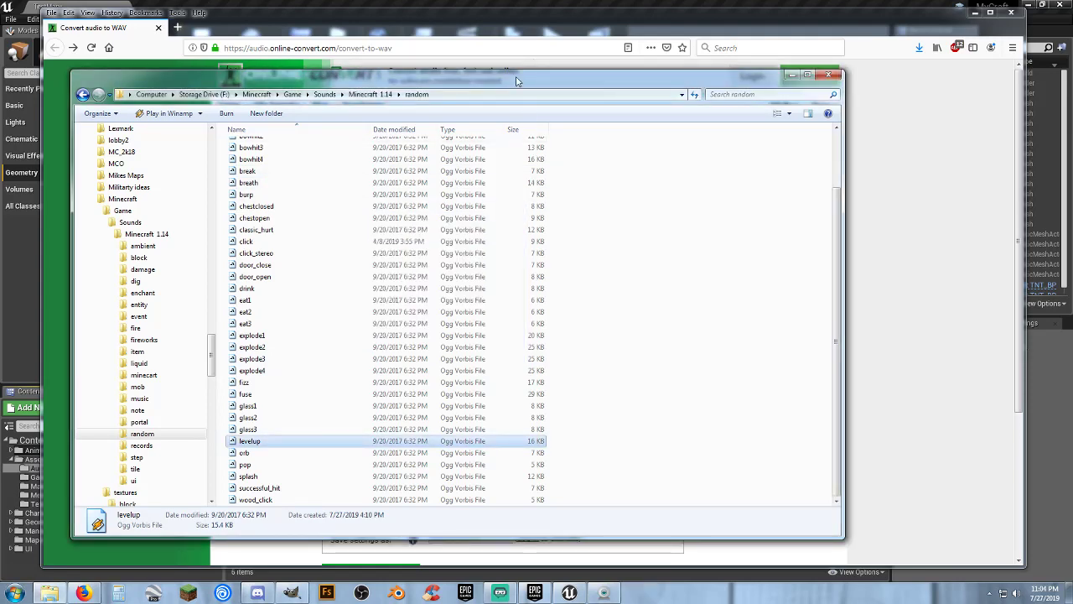
pyautogui.moveTo(517, 81); pyautogui.dragTo(0, 81)
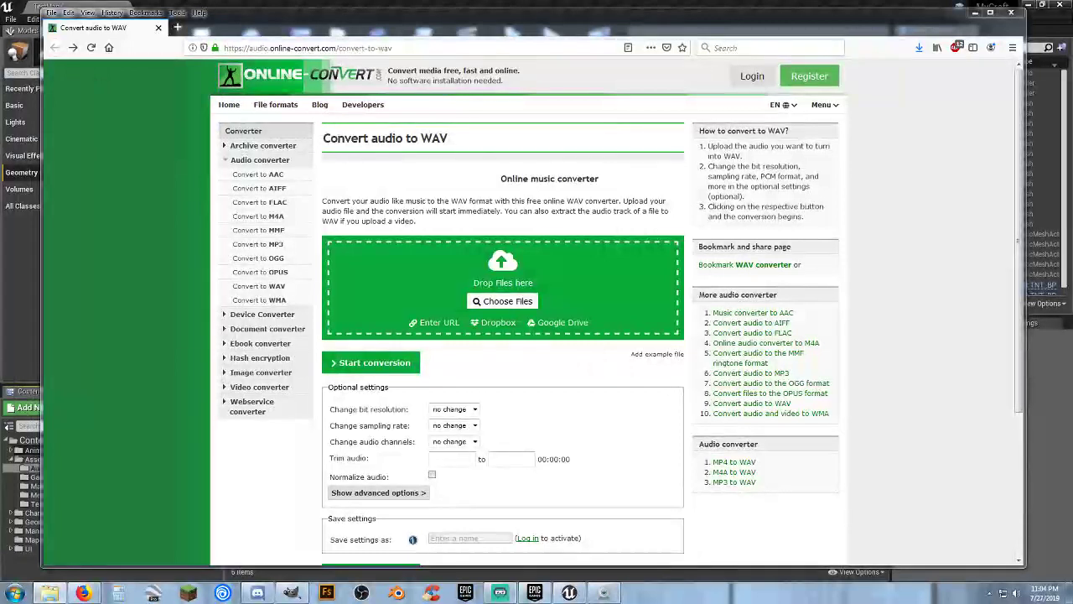
pyautogui.moveTo(203, 378); pyautogui.dragTo(398, 302)
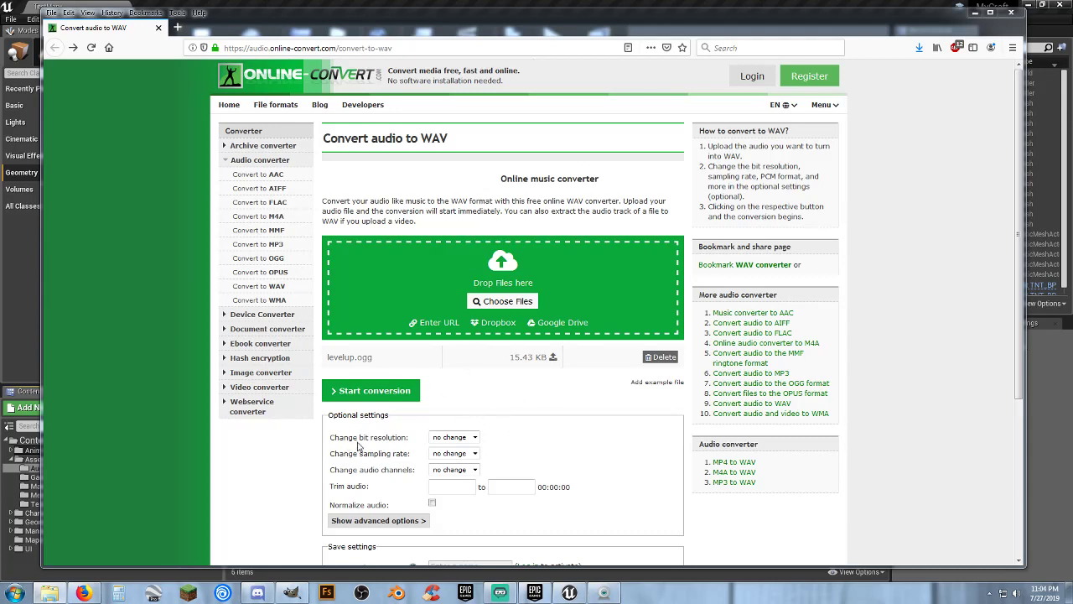
# Set the bit resolution to 16 Bit and start converting levelup.ogg to WAV
pyautogui.click(473, 440)
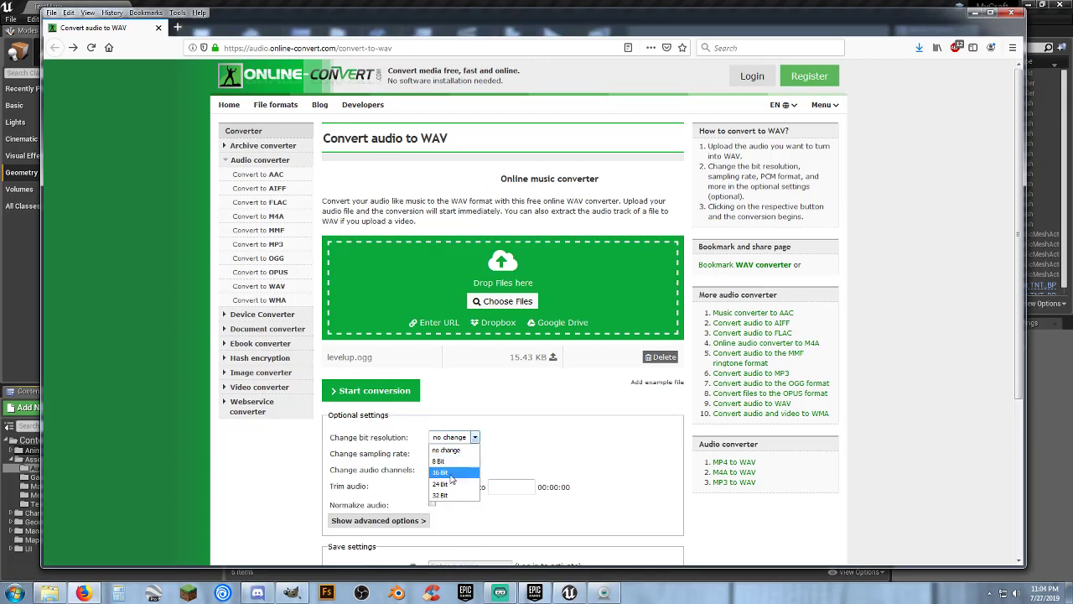
pyautogui.click(452, 475)
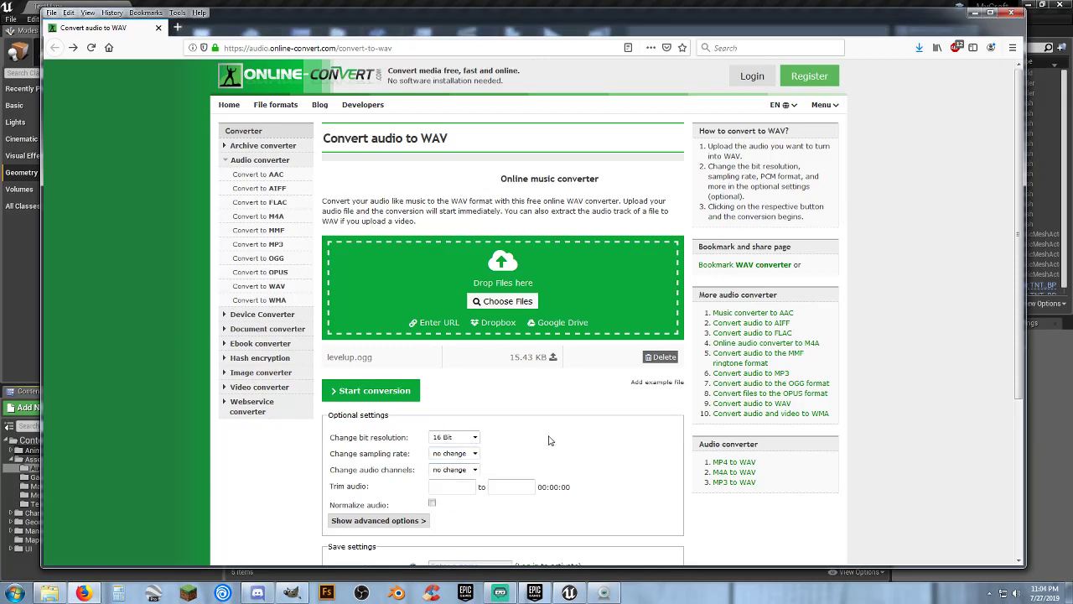
pyautogui.scroll(-3, 549, 441)
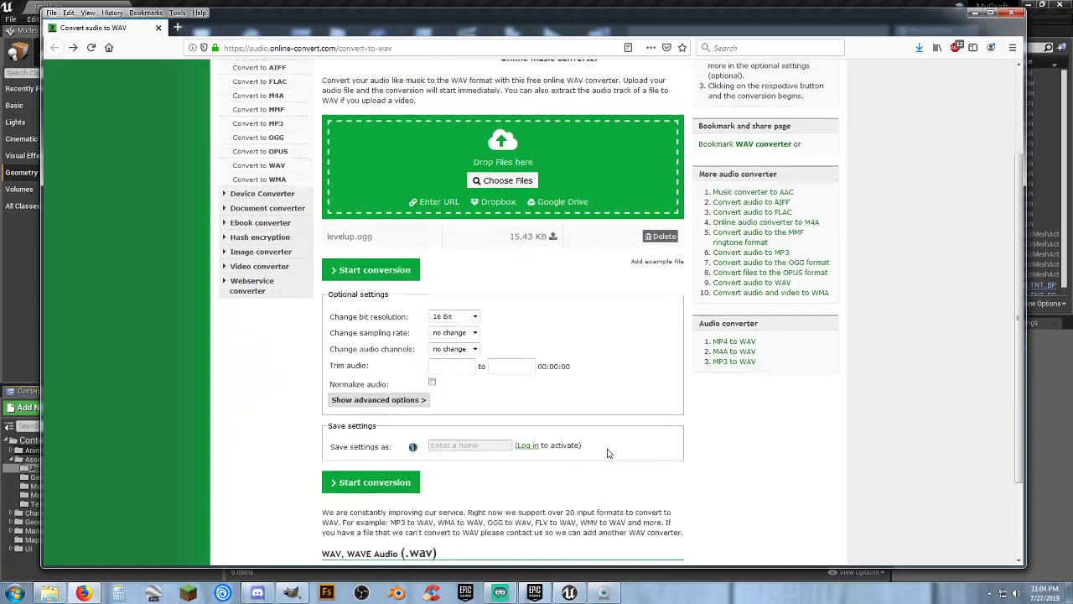
pyautogui.click(374, 433)
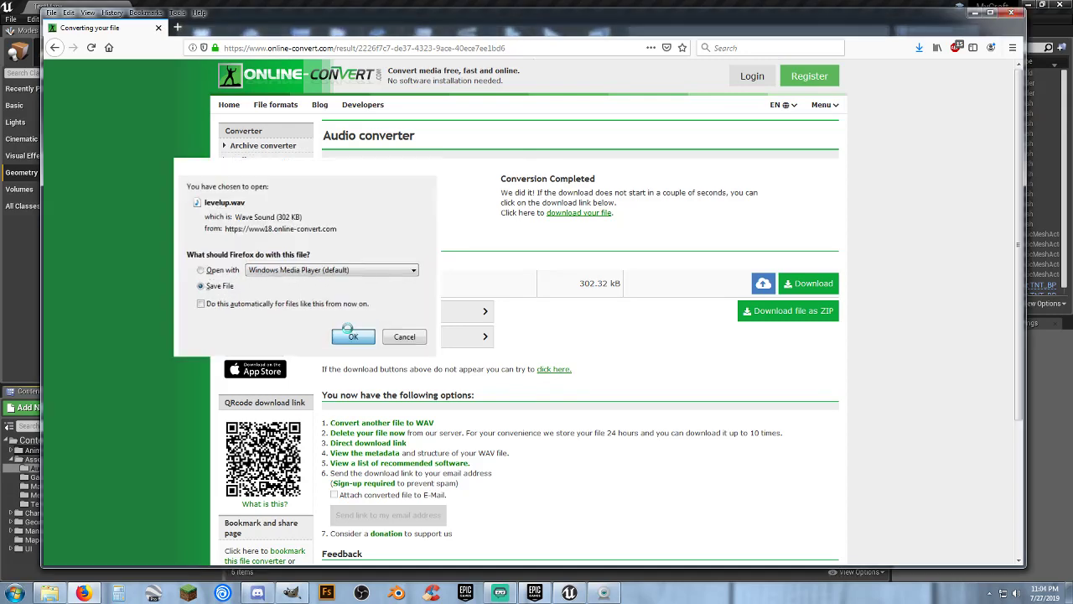
# Save the converted levelup.wav into the Minecraft Game Sounds folder and minimize the browser
pyautogui.click(348, 328)
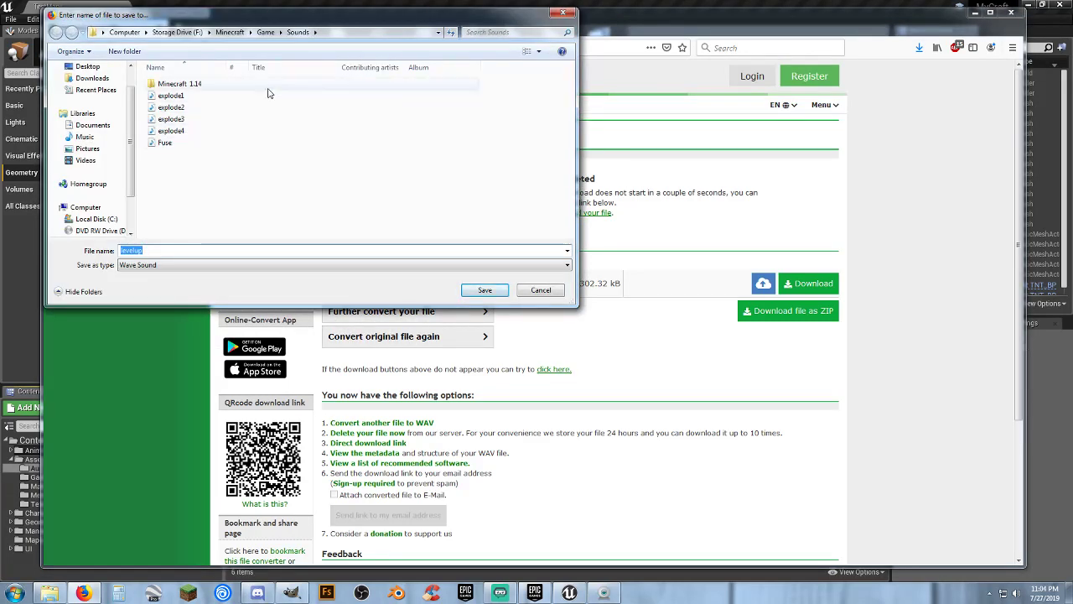
pyautogui.click(484, 290)
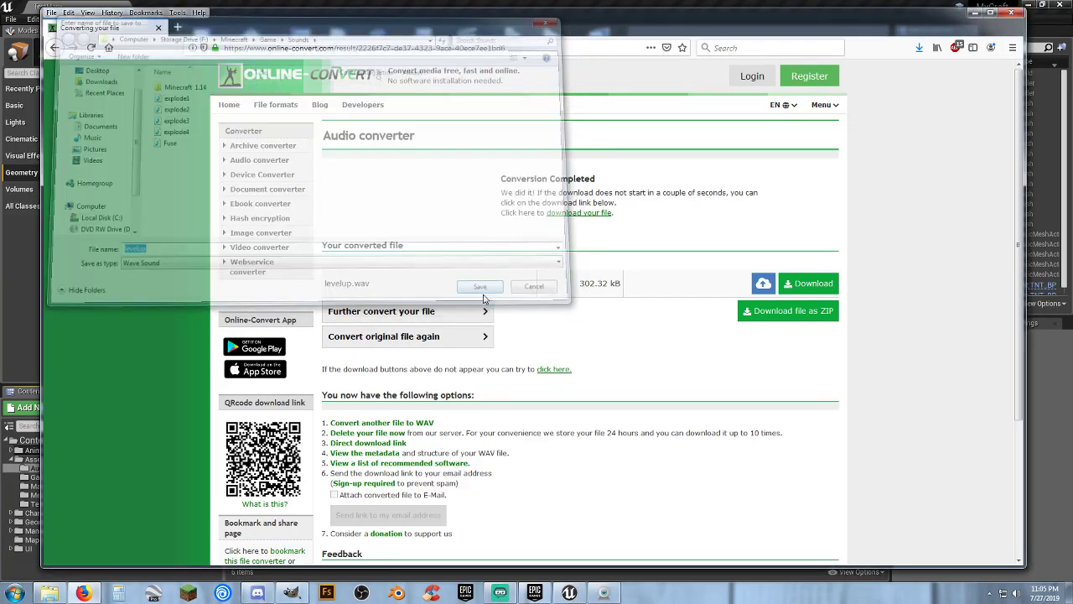
pyautogui.click(975, 13)
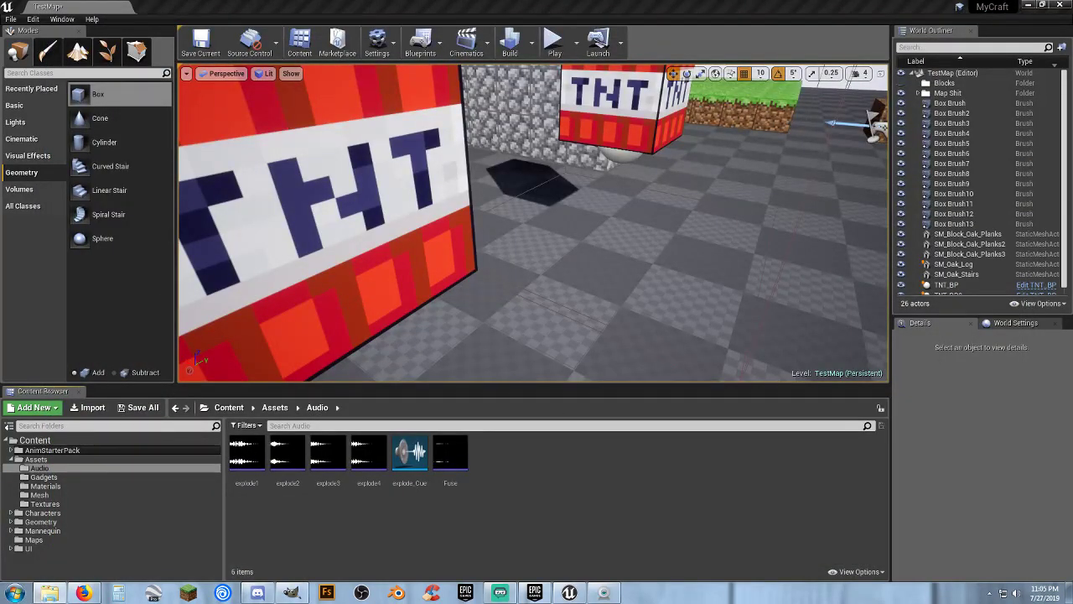
# Import the levelup WAV from the Sounds folder into the project's Assets/Audio folder in Unreal Editor
pyautogui.moveTo(0, 97); pyautogui.dragTo(367, 85)
pyautogui.click(279, 240)
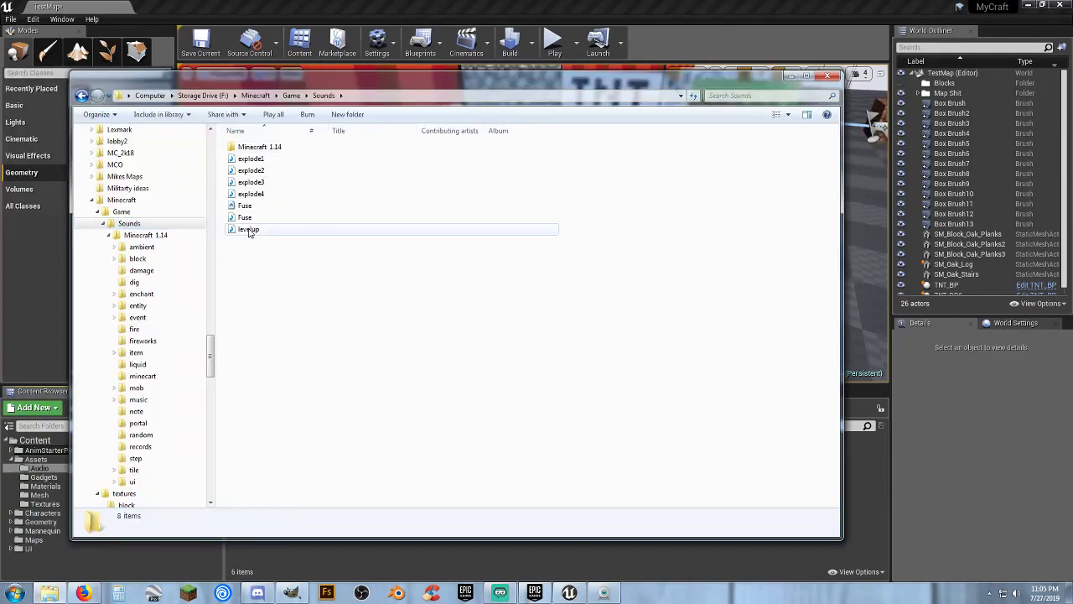
pyautogui.click(249, 230)
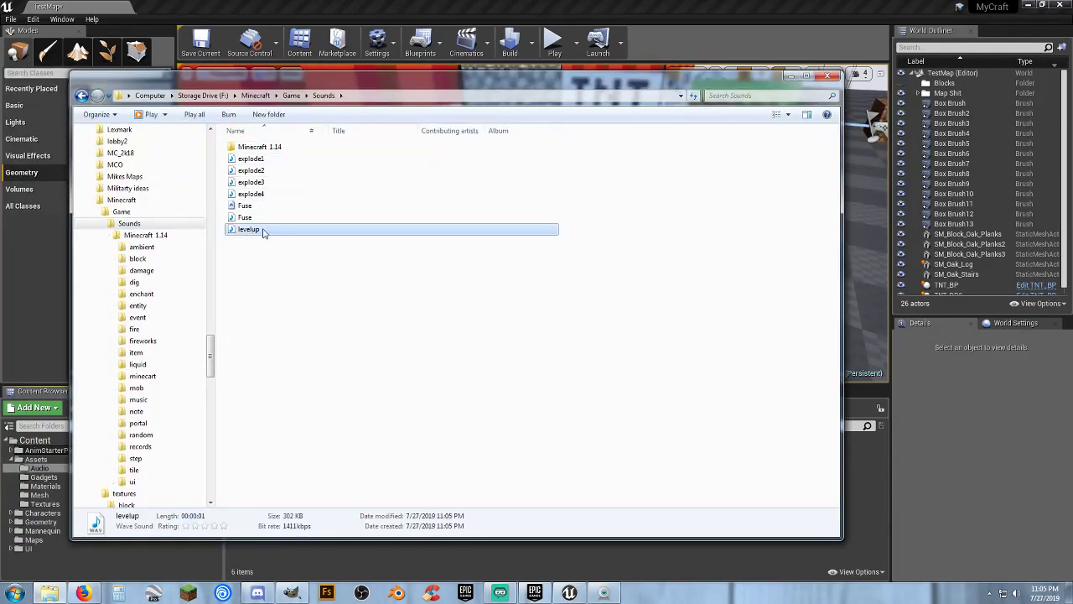
pyautogui.moveTo(388, 73); pyautogui.dragTo(0, 109)
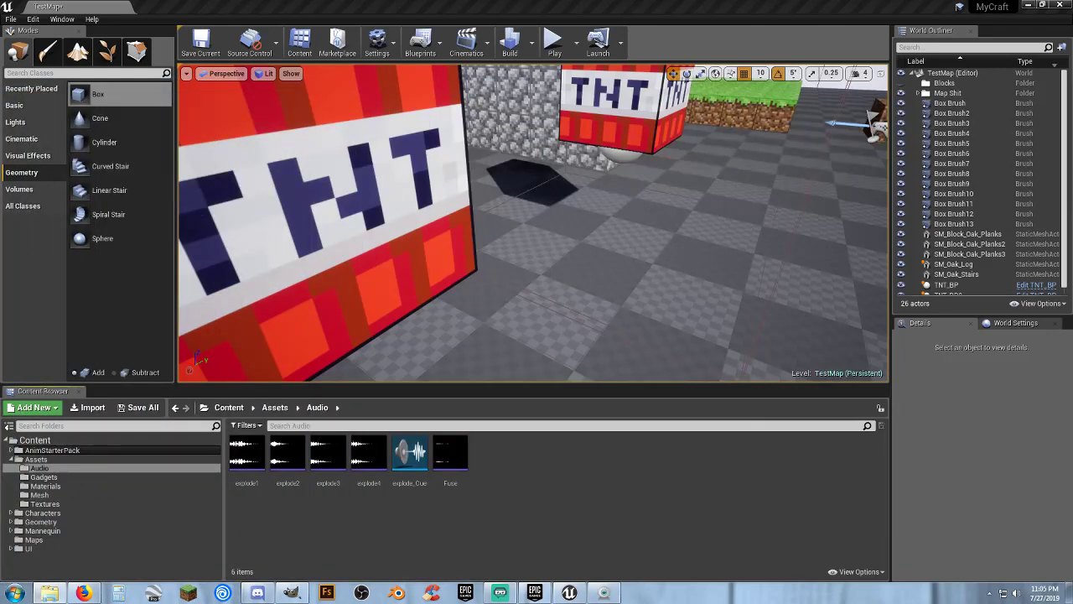
pyautogui.moveTo(0, 378); pyautogui.dragTo(524, 465)
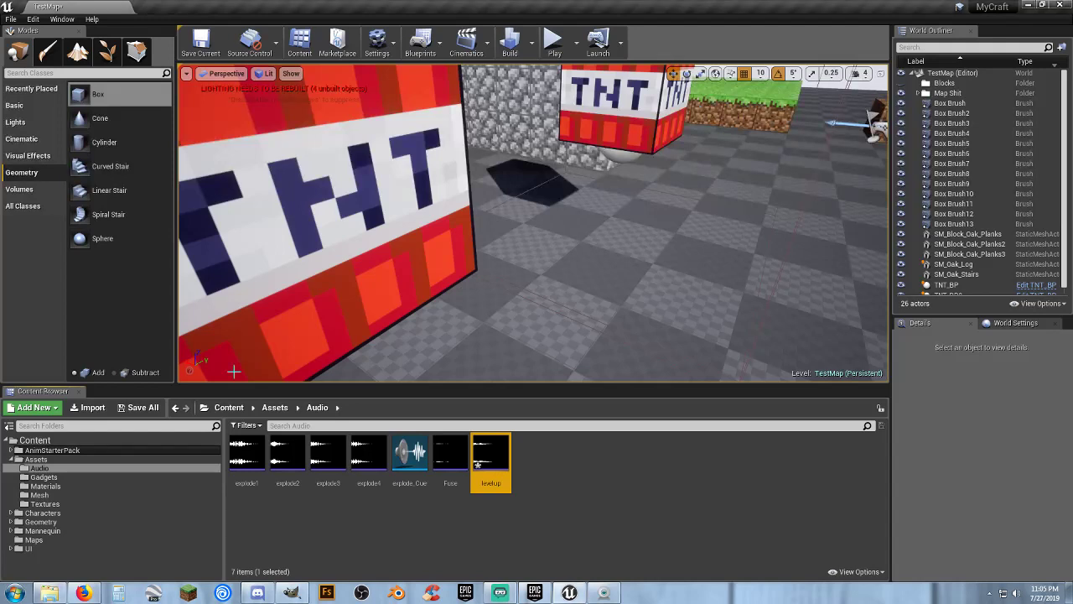
# Save all modified content, including the levelup sound wave and the TestMap level
pyautogui.click(490, 454)
pyautogui.click(138, 407)
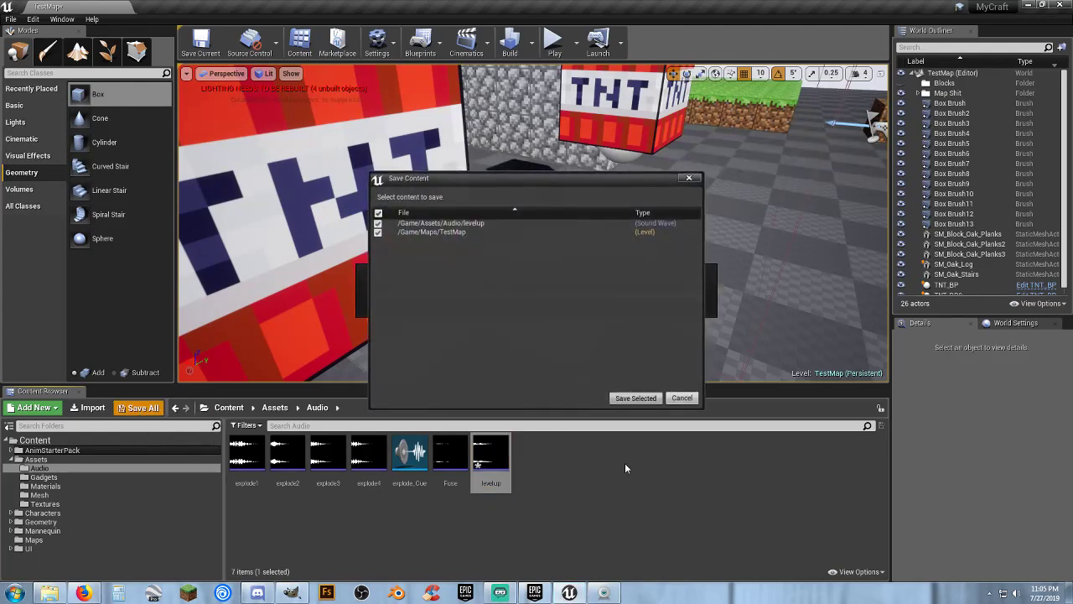
pyautogui.press('Return')
pyautogui.click(577, 507)
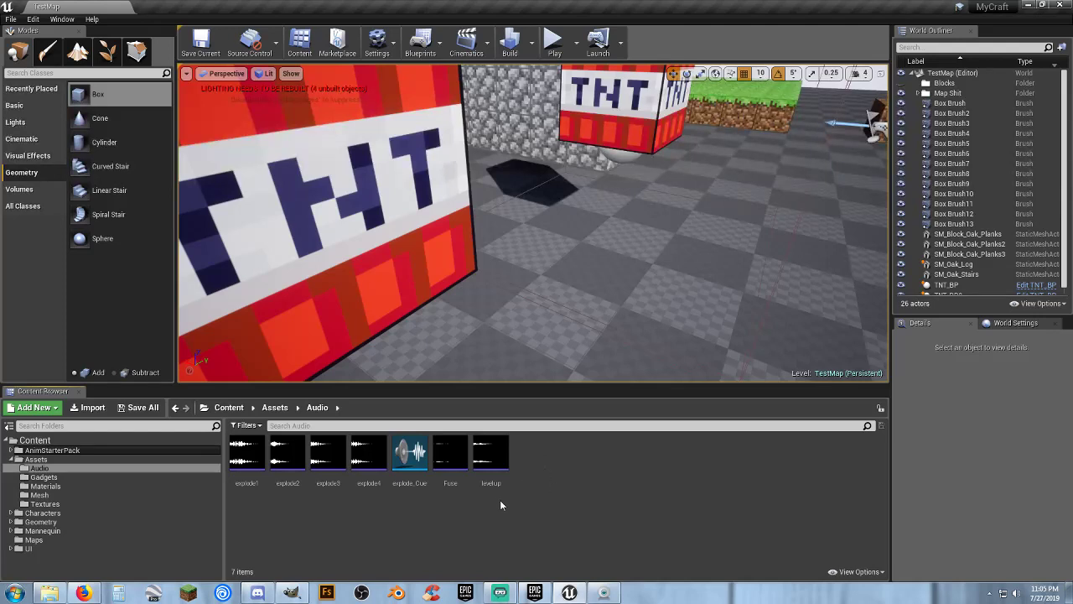
# Create a Sound Attenuation asset named Close in the Audio folder, save it and close its editor
pyautogui.rightClick(551, 450)
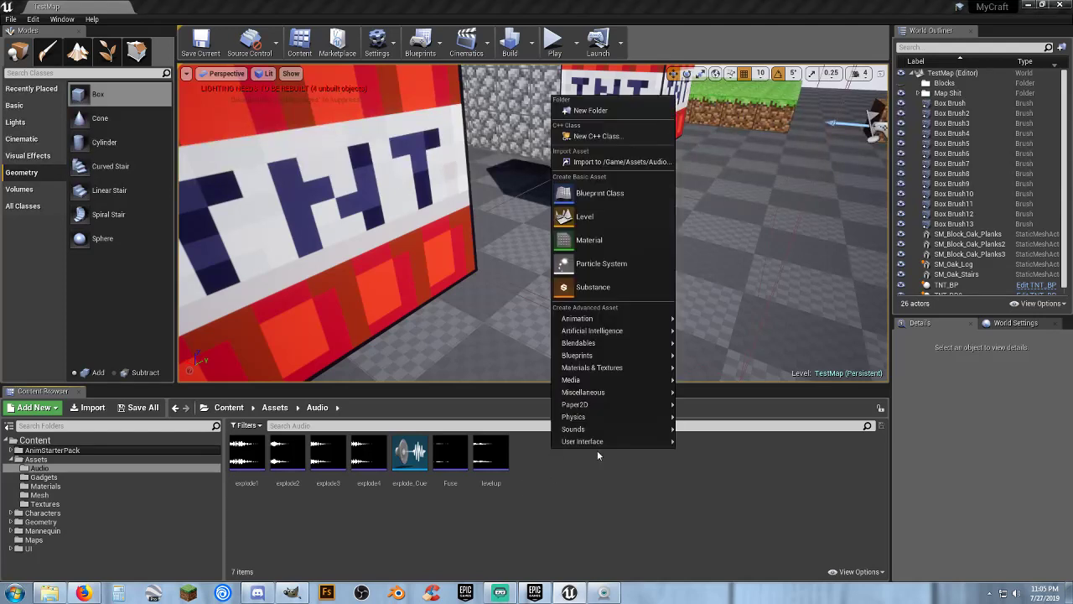
pyautogui.moveTo(610, 429)
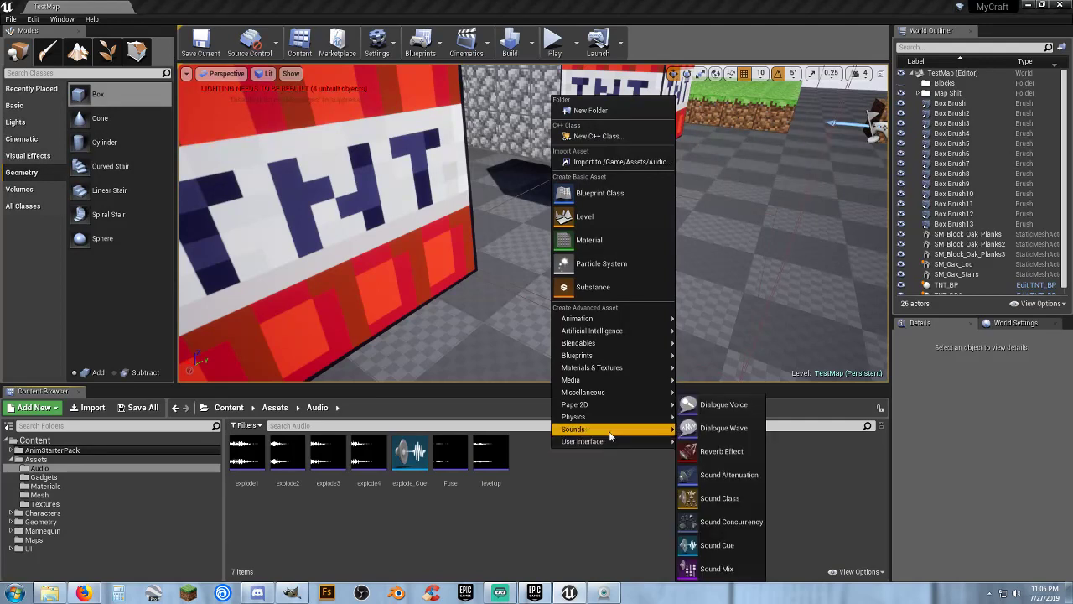
pyautogui.click(722, 474)
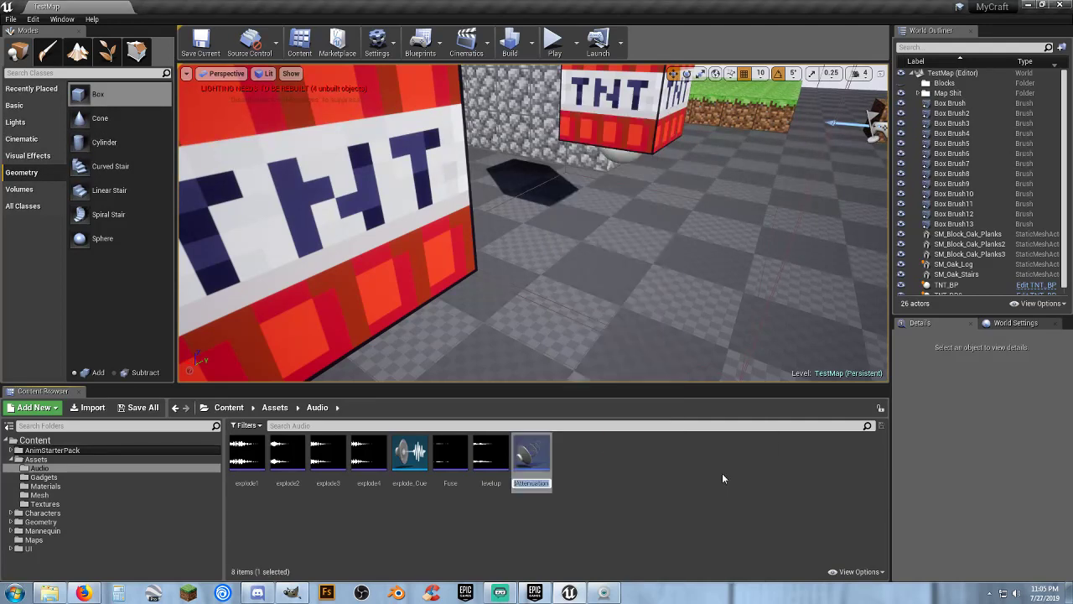
pyautogui.write('Closer')
pyautogui.press('Return')
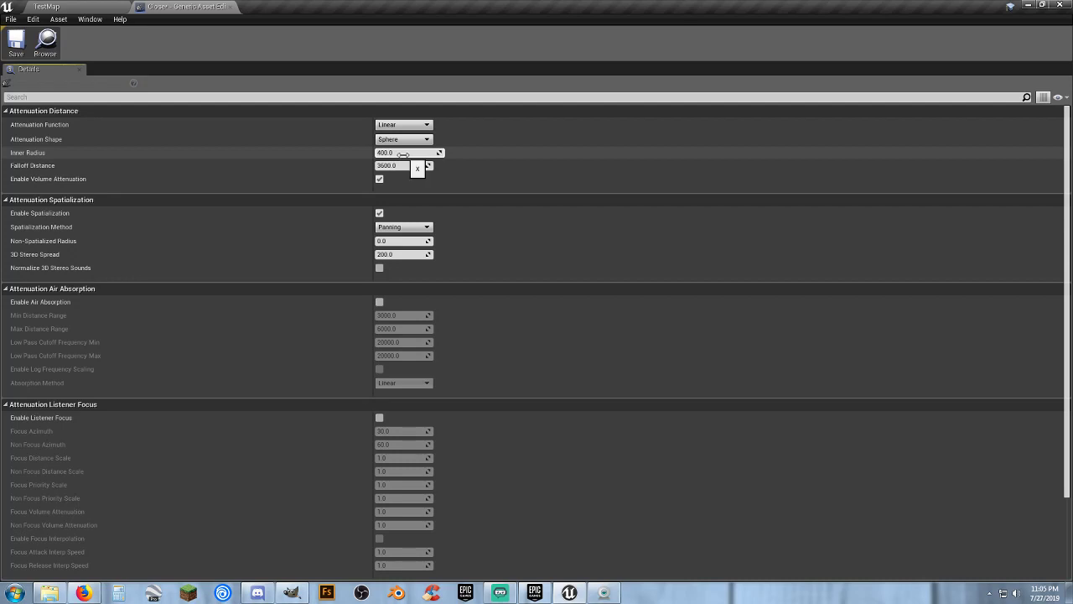
pyautogui.click(11, 42)
pyautogui.click(237, 6)
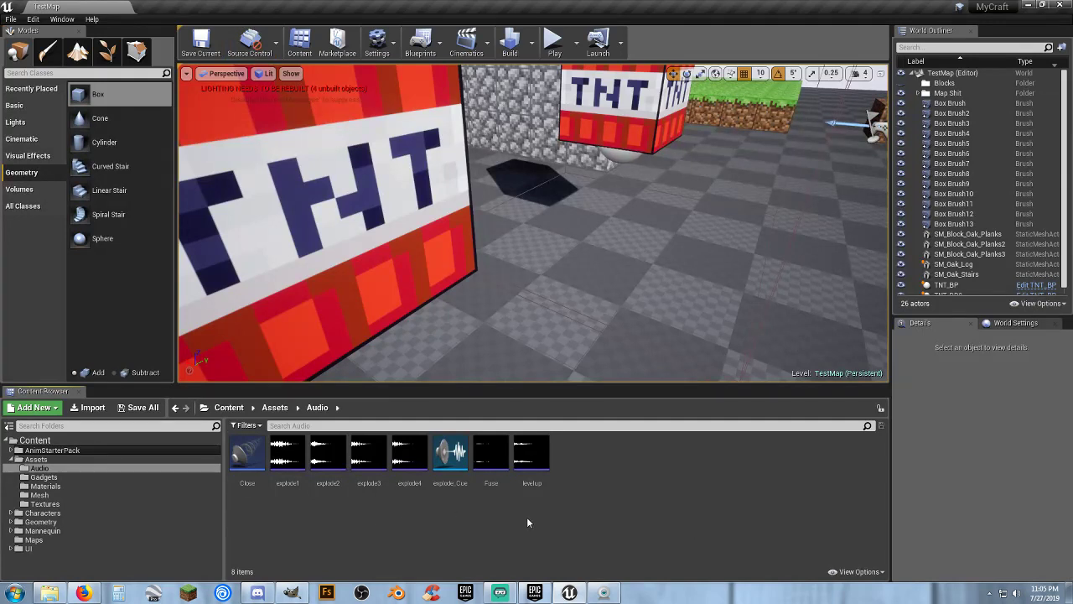
# Create a sound cue from the levelup sound wave, open it and line up its Wave Player and Output nodes
pyautogui.rightClick(535, 461)
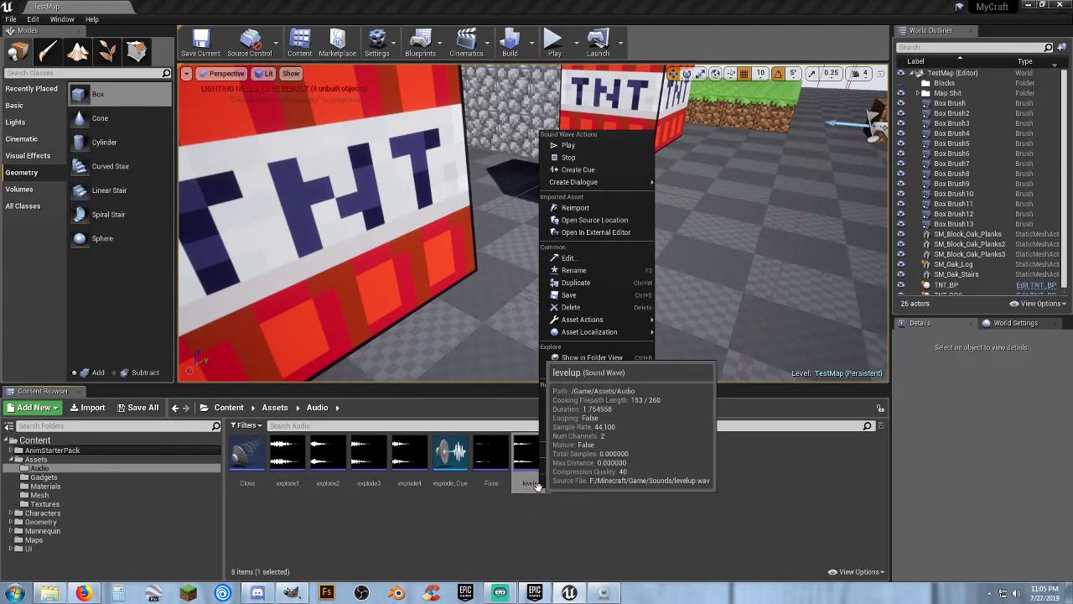
pyautogui.click(578, 170)
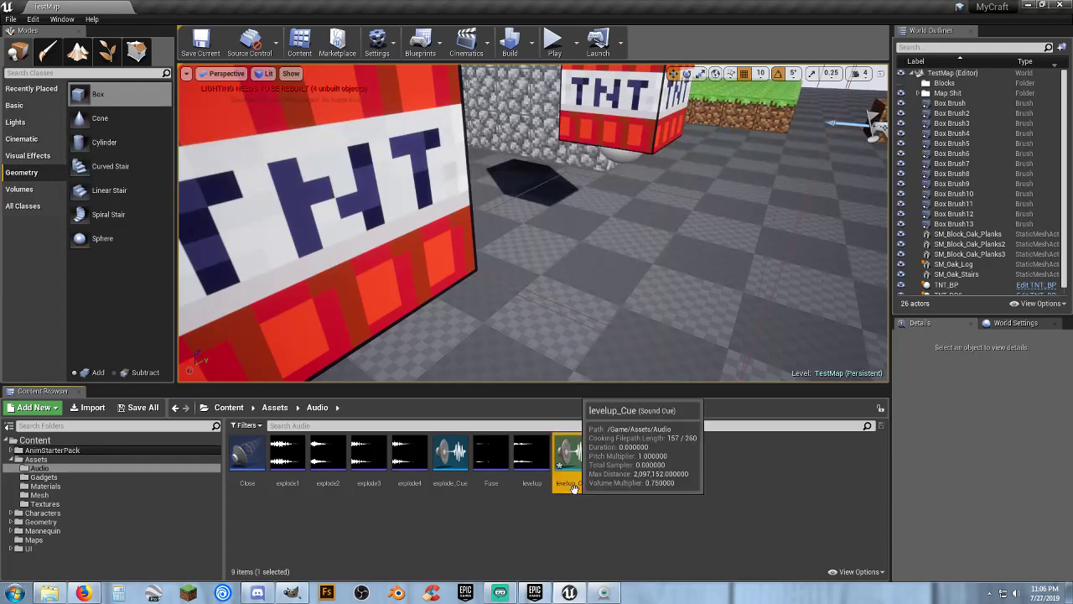
pyautogui.doubleClick(573, 486)
pyautogui.click(559, 342)
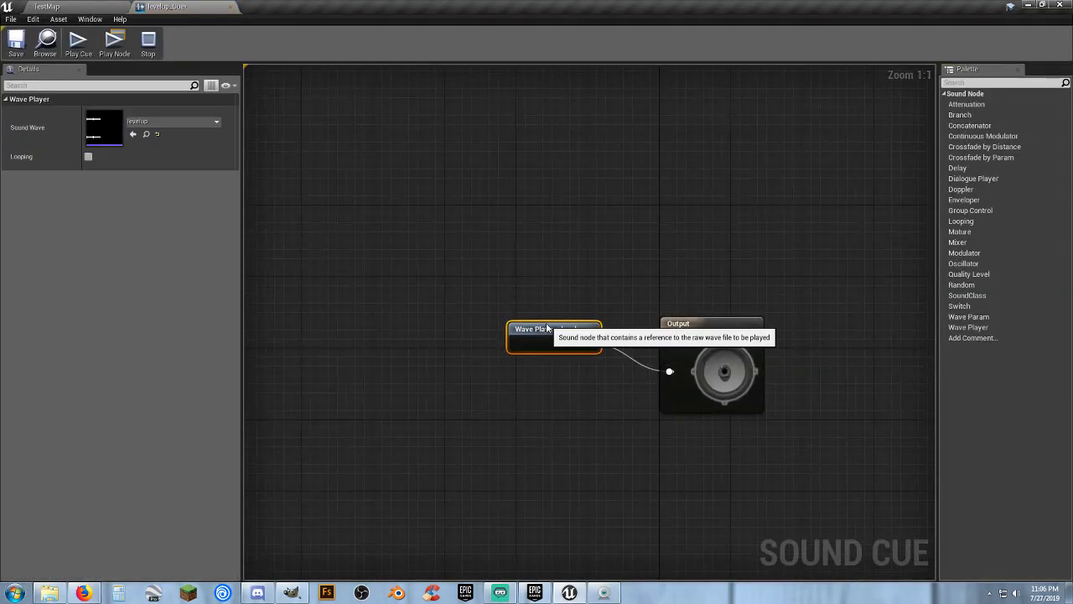
pyautogui.moveTo(560, 342); pyautogui.dragTo(483, 289)
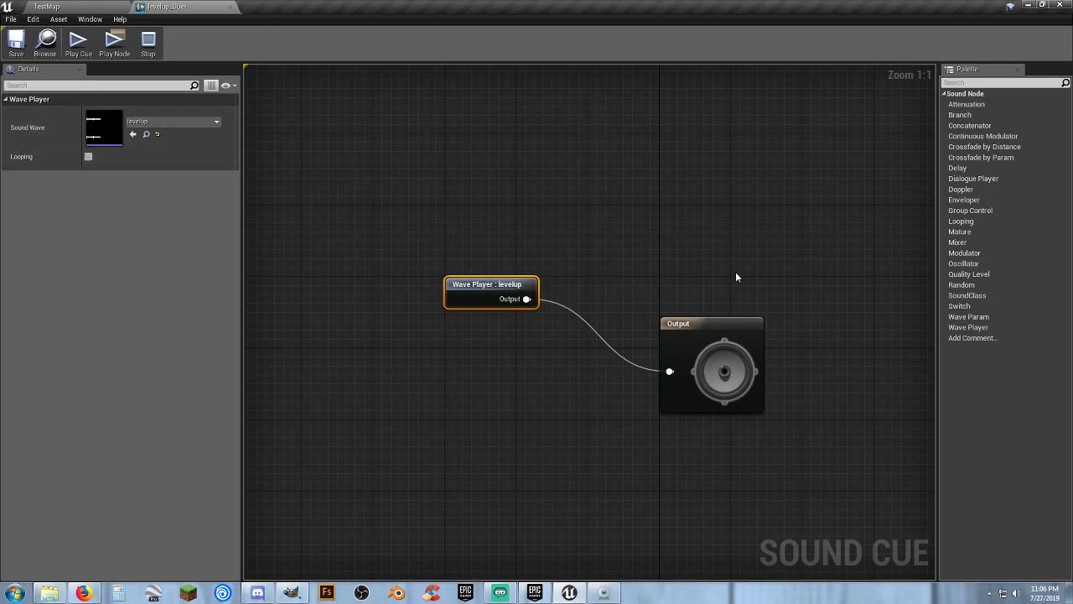
pyautogui.moveTo(693, 323); pyautogui.dragTo(693, 285)
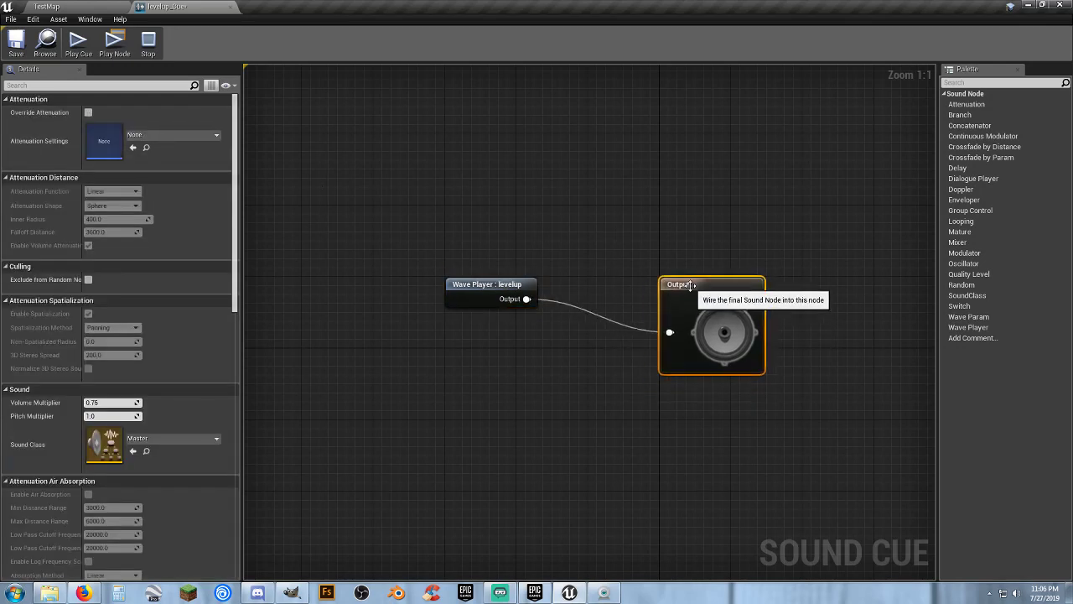
# Set the levelup cue's attenuation settings to Close, then save the cue and close its editor
pyautogui.click(183, 136)
pyautogui.click(182, 243)
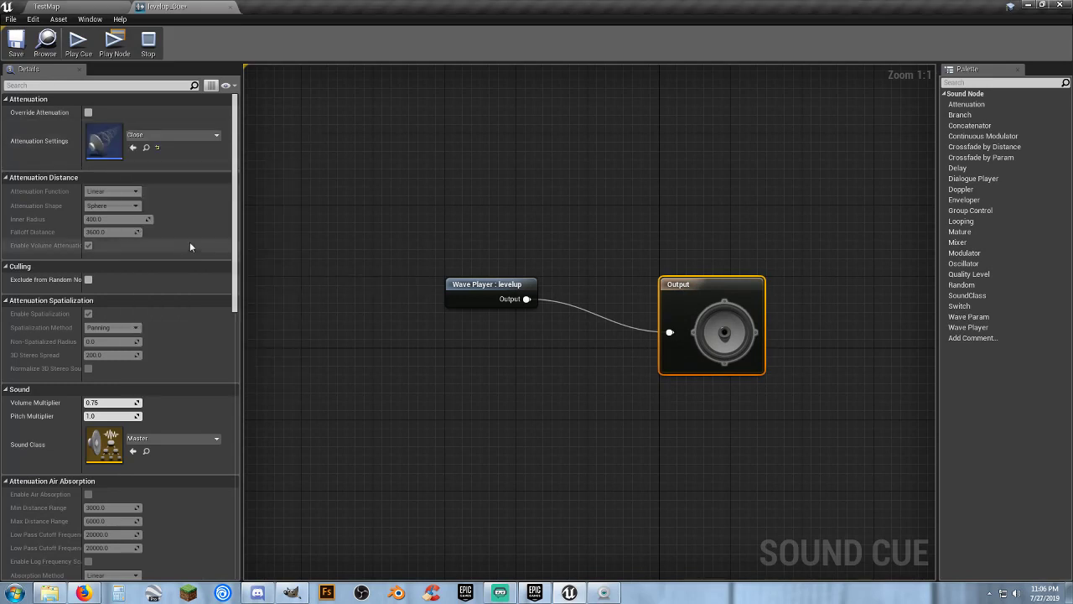
pyautogui.click(16, 43)
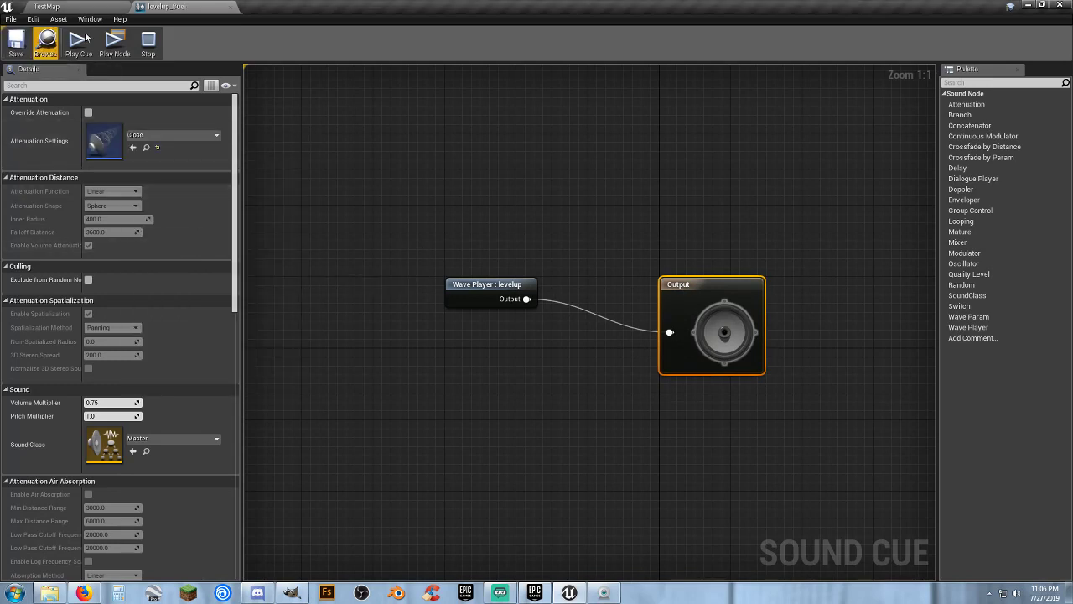
pyautogui.click(230, 9)
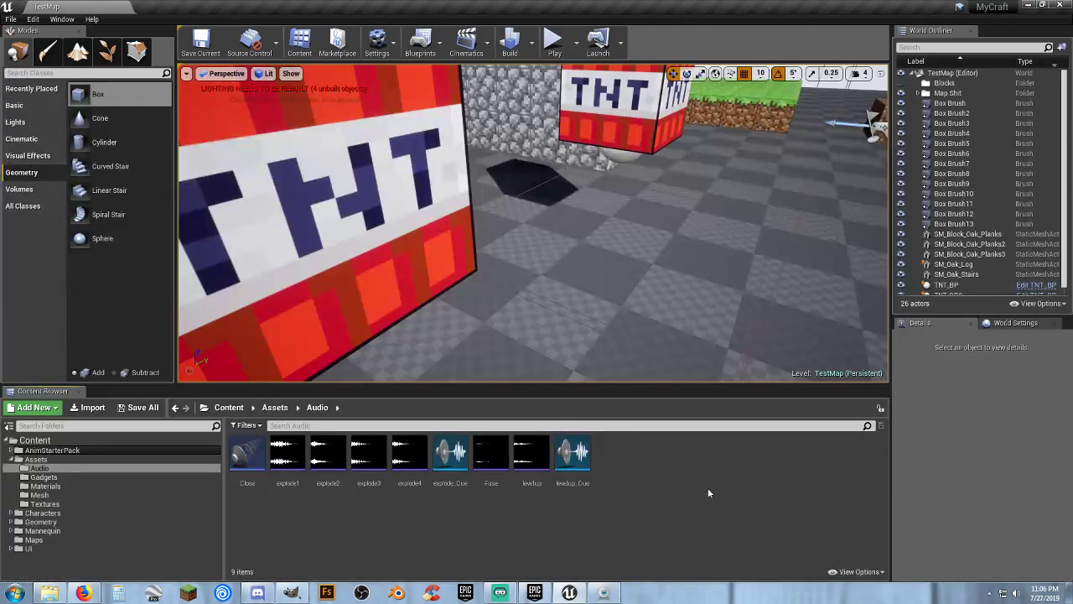
pyautogui.moveTo(654, 222); pyautogui.dragTo(671, 248, button='right')
pyautogui.press('s')
pyautogui.press('d')
pyautogui.moveTo(628, 201); pyautogui.dragTo(536, 215, button='right')
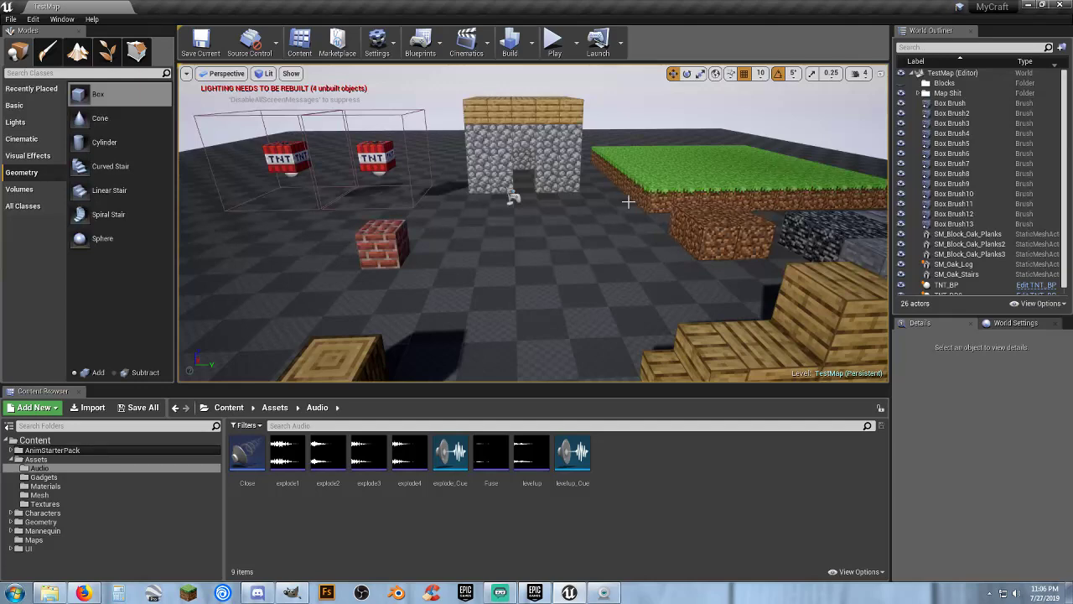
pyautogui.moveTo(559, 230)
pyautogui.mouseDown(button='right')
pyautogui.moveTo(537, 252)
pyautogui.moveTo(545, 218)
pyautogui.moveTo(557, 231)
pyautogui.mouseUp(button='right')
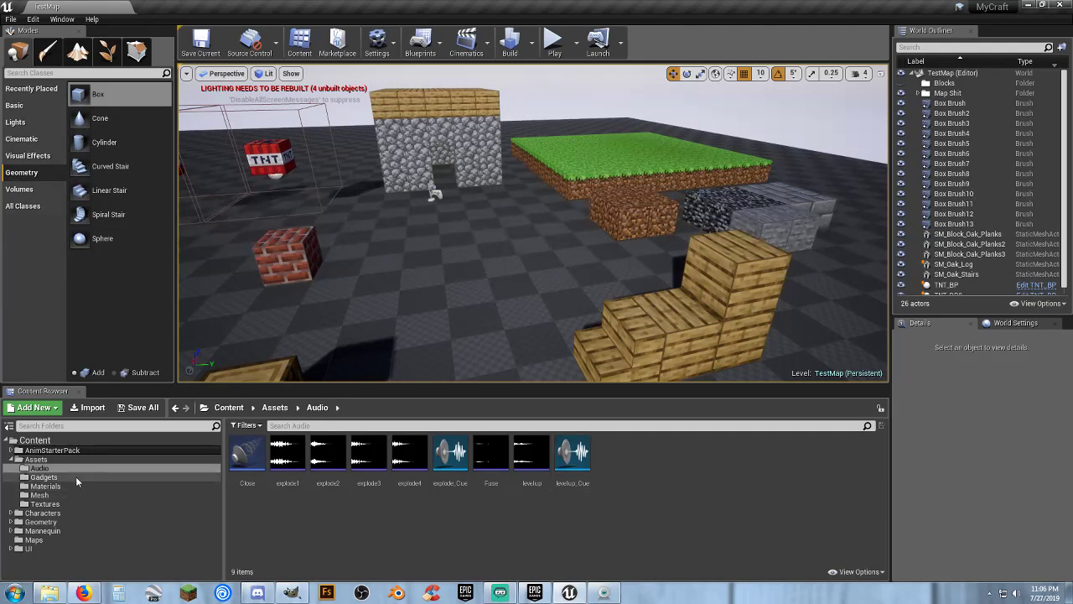
# Open the event graph of the Player_Base blueprint from the Characters/Blueprints folder
pyautogui.click(42, 512)
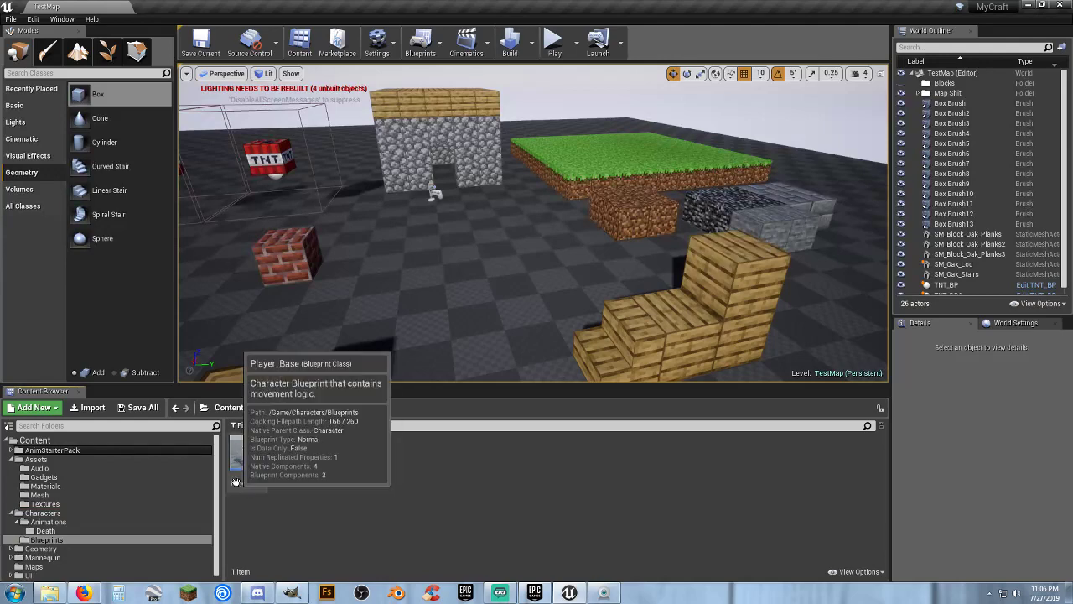
pyautogui.doubleClick(247, 455)
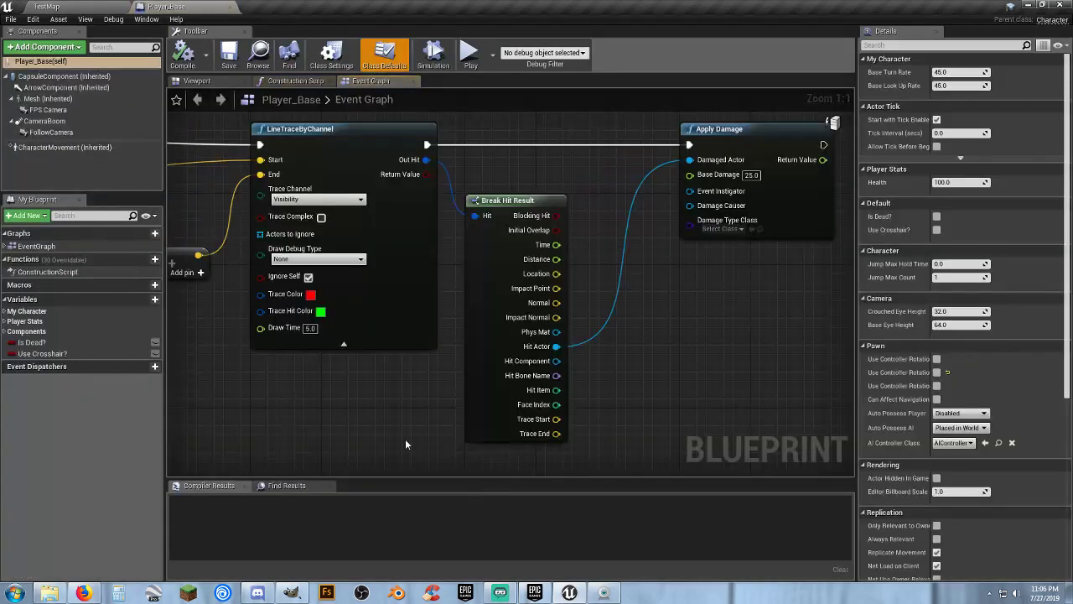
pyautogui.moveTo(405, 439); pyautogui.dragTo(718, 436, button='right')
pyautogui.moveTo(385, 380); pyautogui.dragTo(488, 276, button='right')
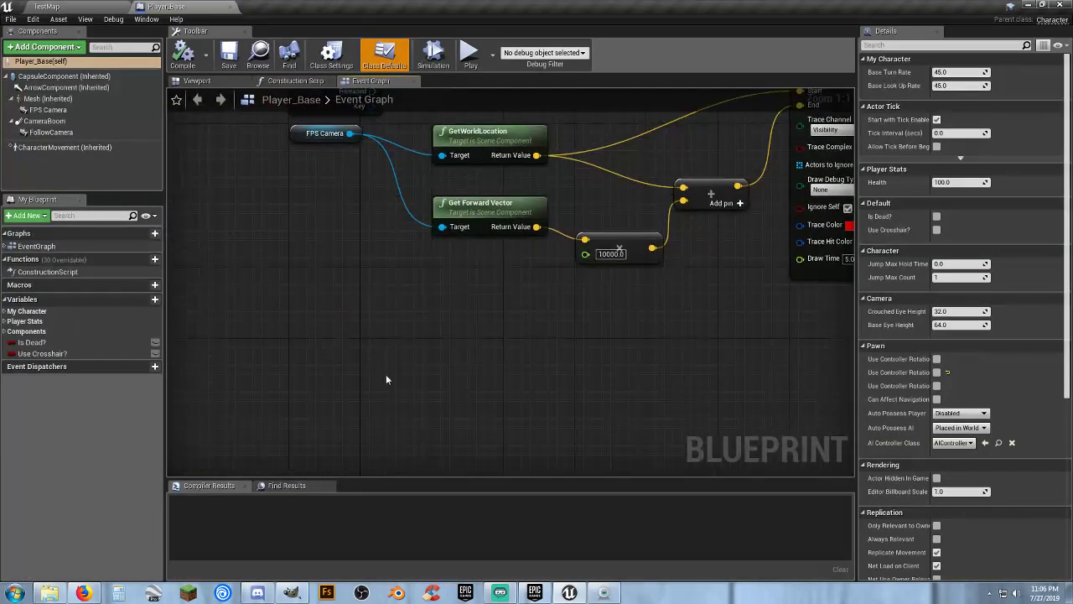
pyautogui.moveTo(355, 370); pyautogui.dragTo(320, 376, button='right')
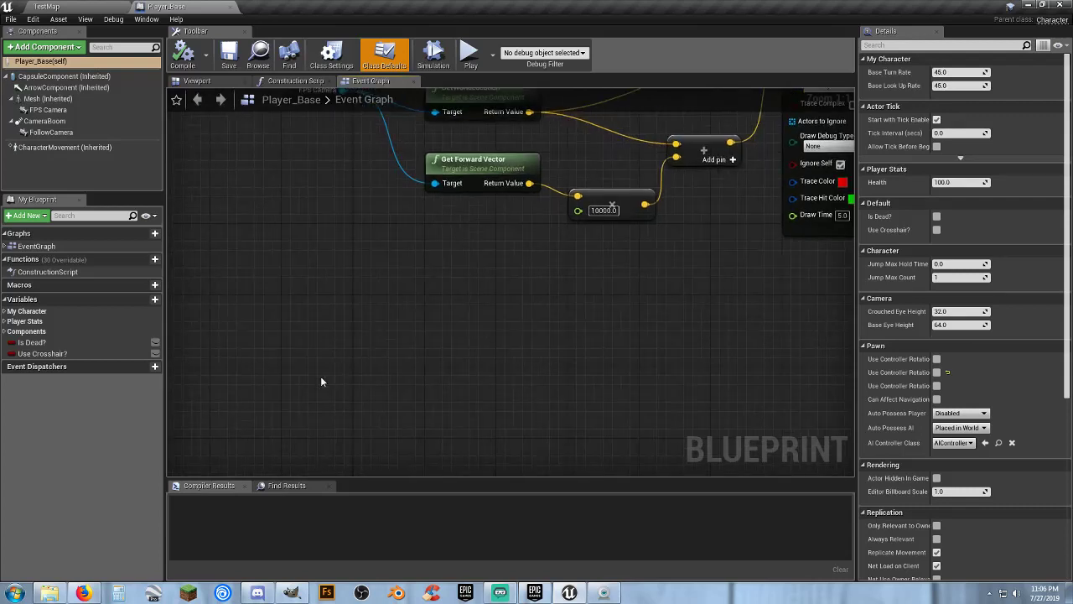
# Add a keyboard event for the 1 key in the empty area below the Get Forward Vector node
pyautogui.rightClick(320, 376)
pyautogui.write('keyboa')
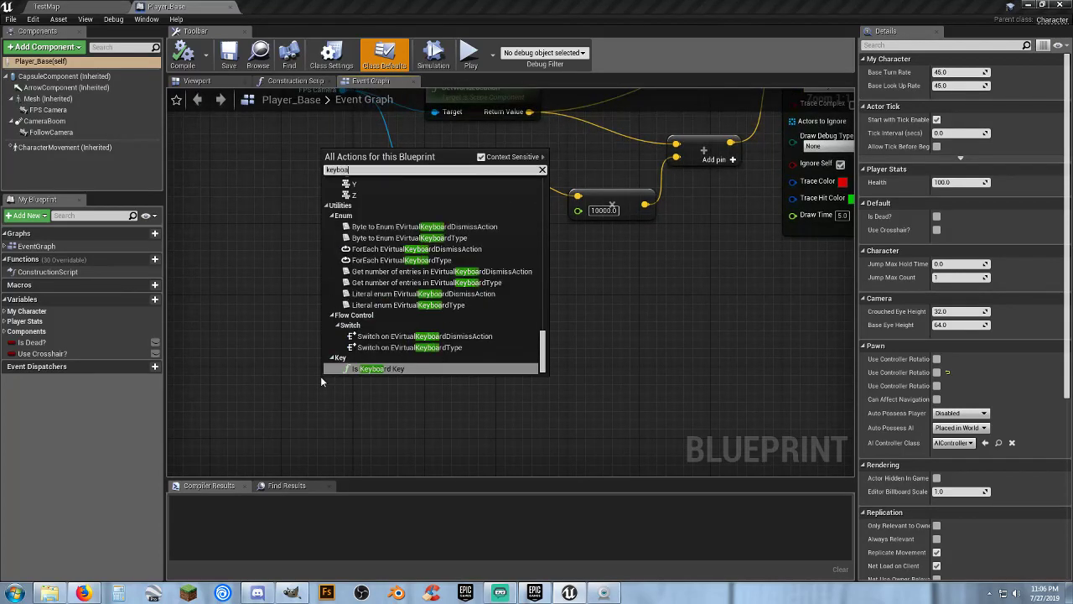
pyautogui.write('rd 1')
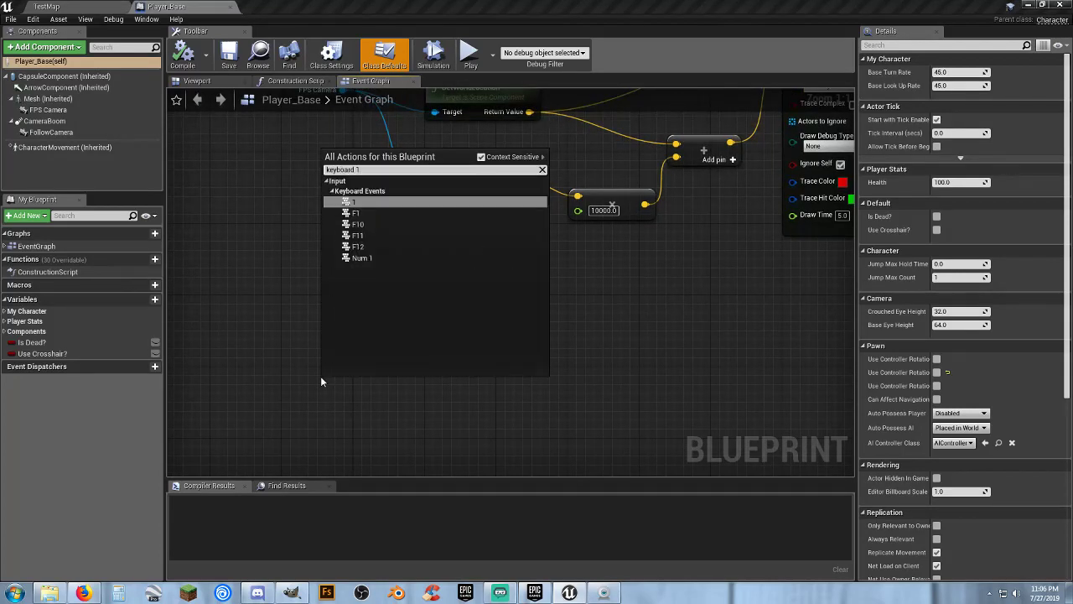
pyautogui.press('Return')
pyautogui.moveTo(340, 381); pyautogui.dragTo(376, 305)
pyautogui.moveTo(426, 323); pyautogui.dragTo(392, 304, button='right')
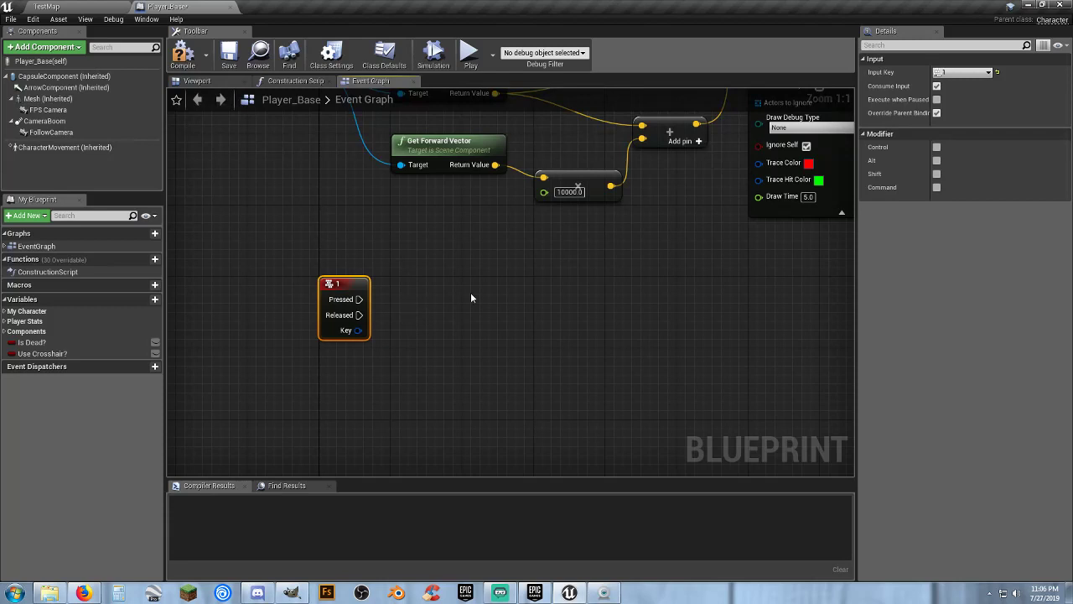
pyautogui.moveTo(359, 301); pyautogui.dragTo(444, 298)
pyautogui.click(409, 264)
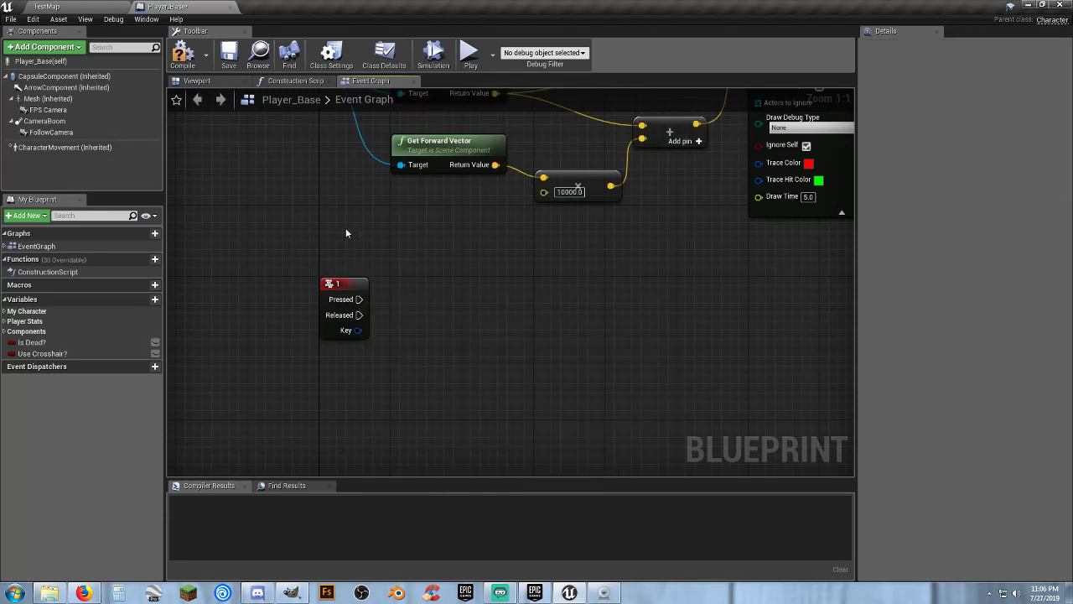
# Add a Mesh reference below the 1 key event and connect it to a GetWorldLocation node placed beside it
pyautogui.moveTo(48, 98); pyautogui.dragTo(431, 380)
pyautogui.write('getw')
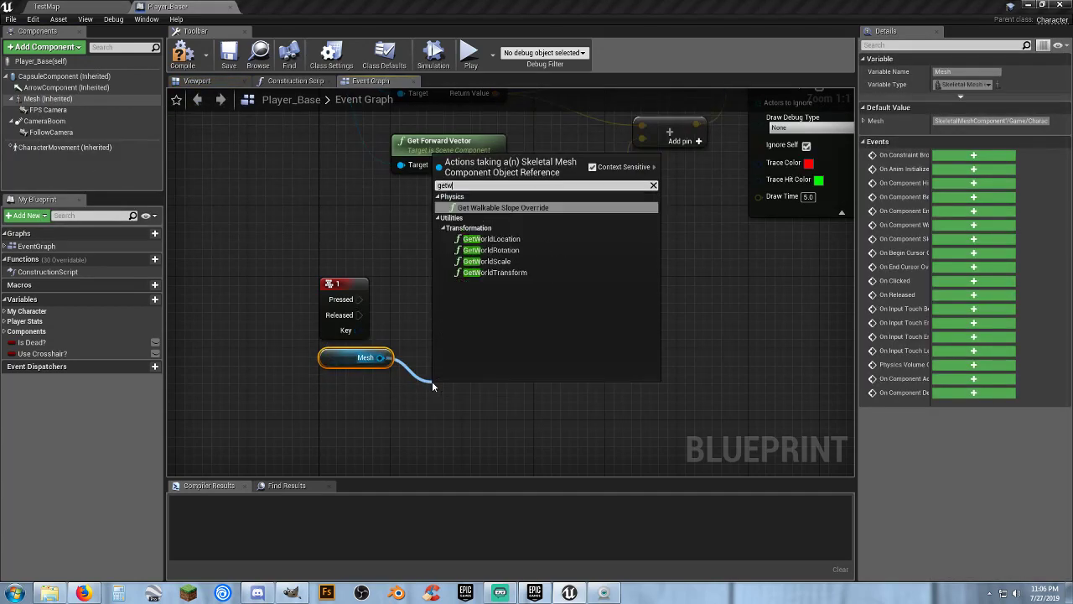
pyautogui.press('Down')
pyautogui.press('Down')
pyautogui.press('Down')
pyautogui.press('Return')
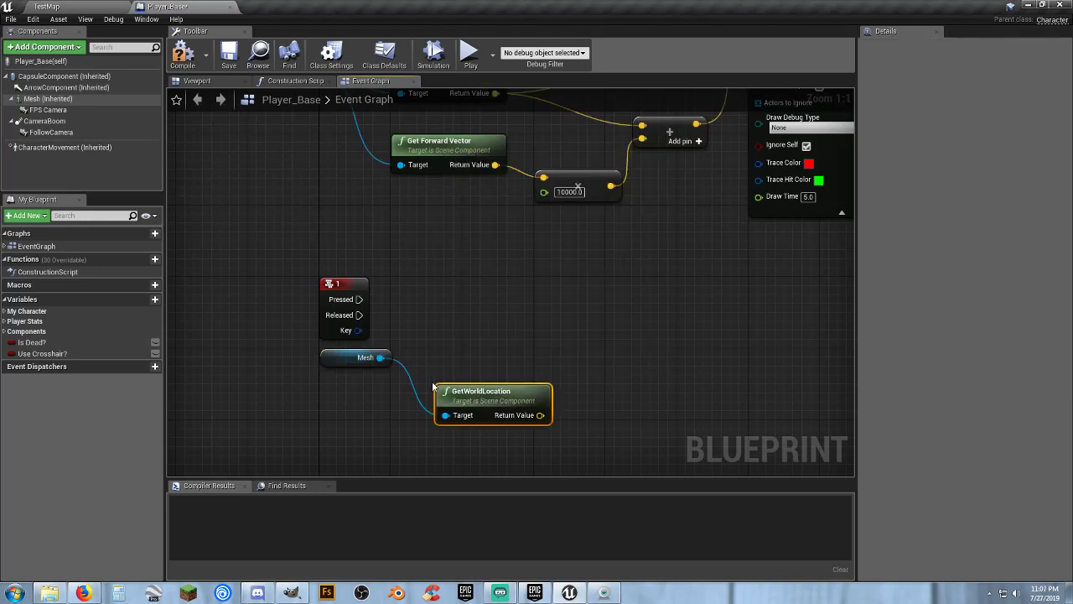
pyautogui.moveTo(454, 394); pyautogui.dragTo(437, 357)
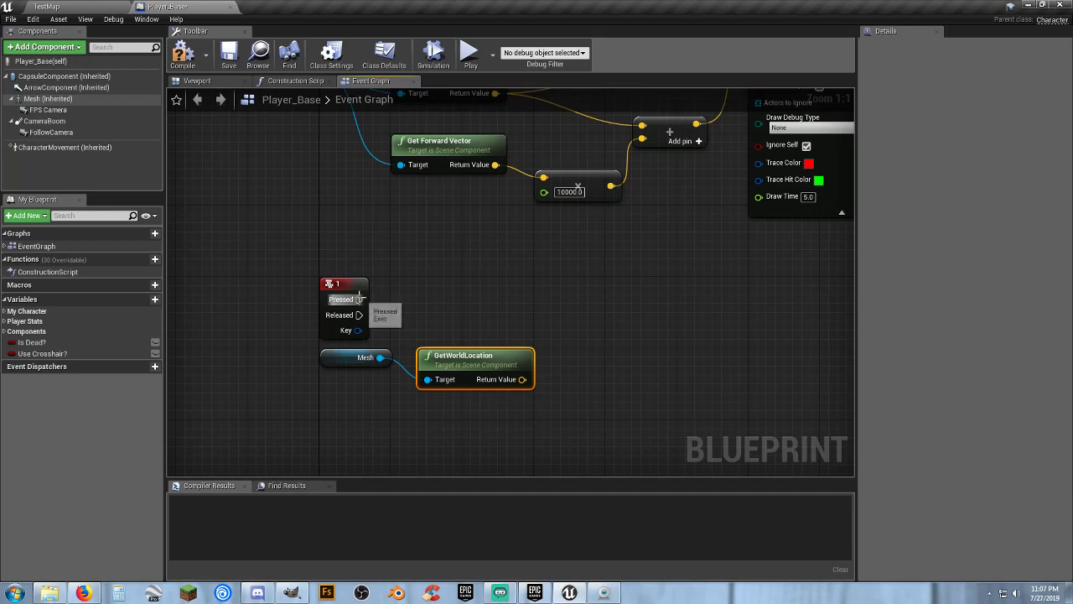
# Add a Play Sound at Location node to the 1 key's Pressed output and feed its Location from the mesh's world location
pyautogui.moveTo(360, 300); pyautogui.dragTo(607, 302)
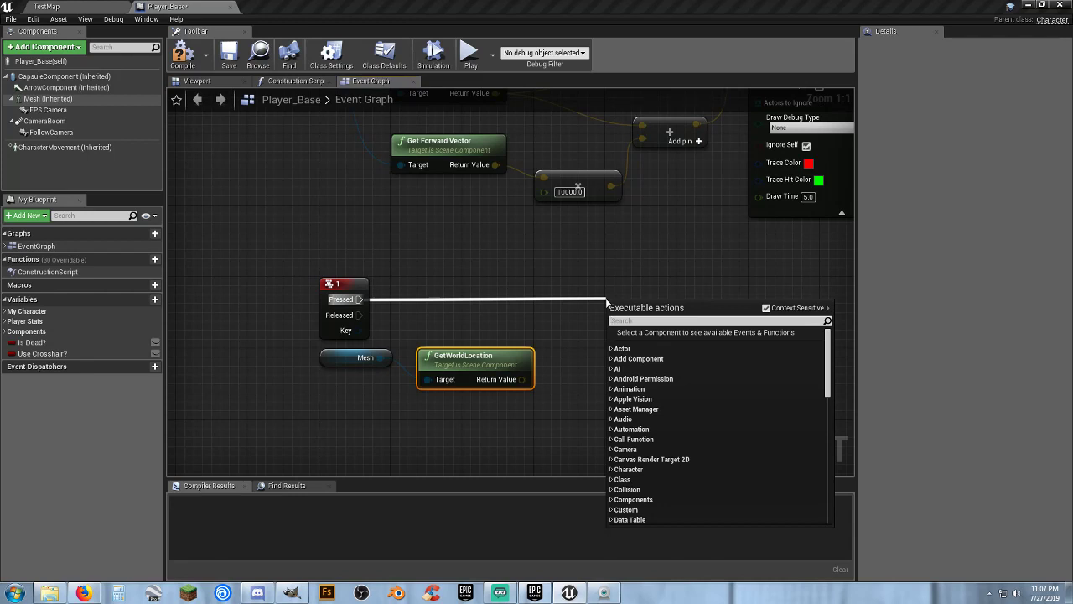
pyautogui.write('plays')
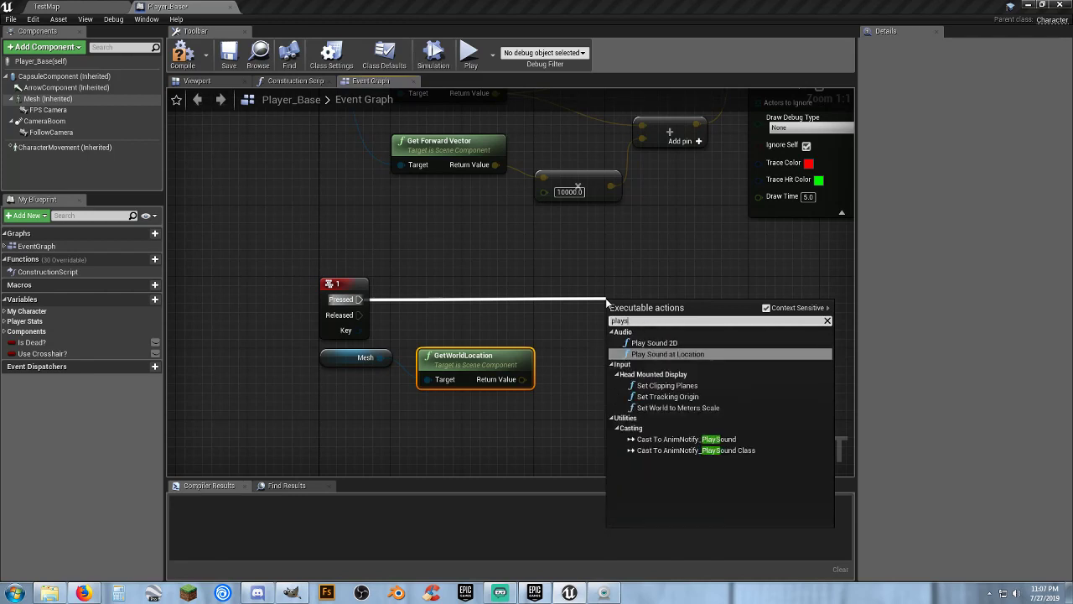
pyautogui.press('Return')
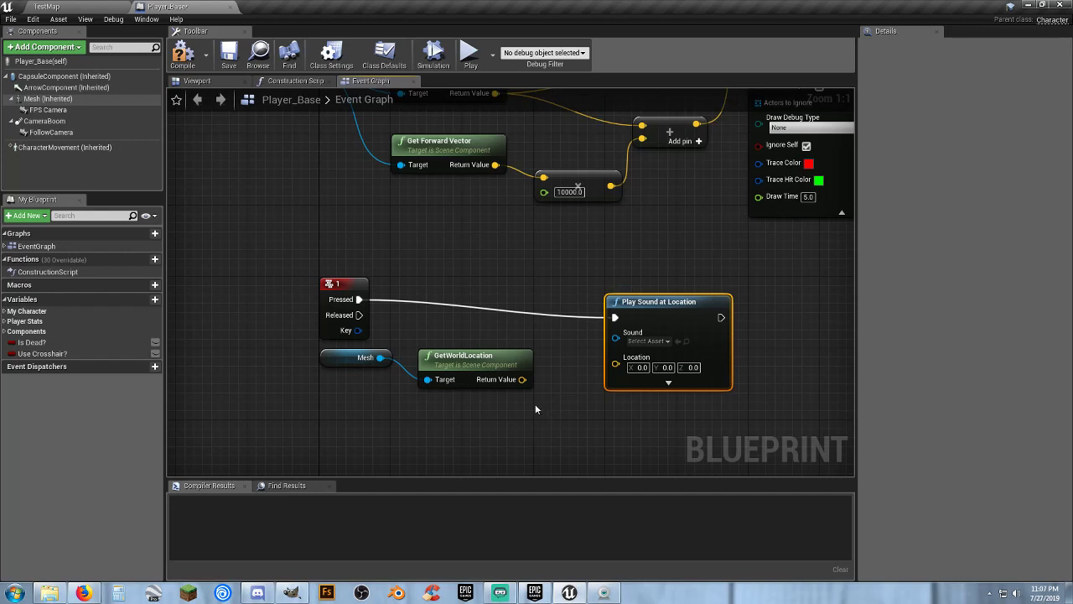
pyautogui.moveTo(521, 379); pyautogui.dragTo(618, 366)
# Assign levelup_Cue as the sound of the Play Sound at Location node, straighten its wire, and compile and save the blueprint
pyautogui.click(654, 340)
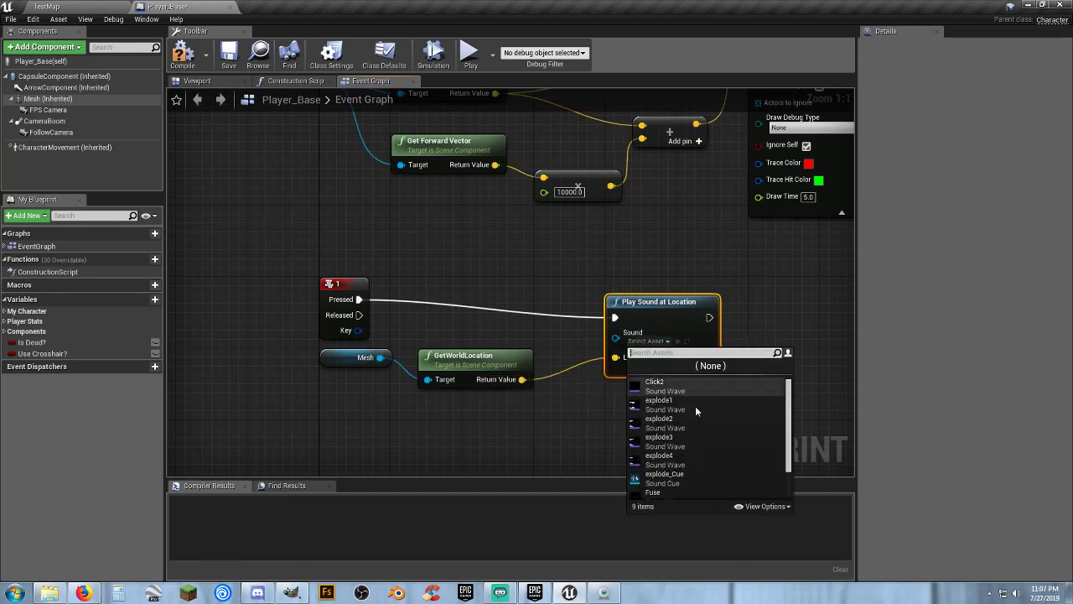
pyautogui.scroll(-1, 697, 477)
pyautogui.click(695, 491)
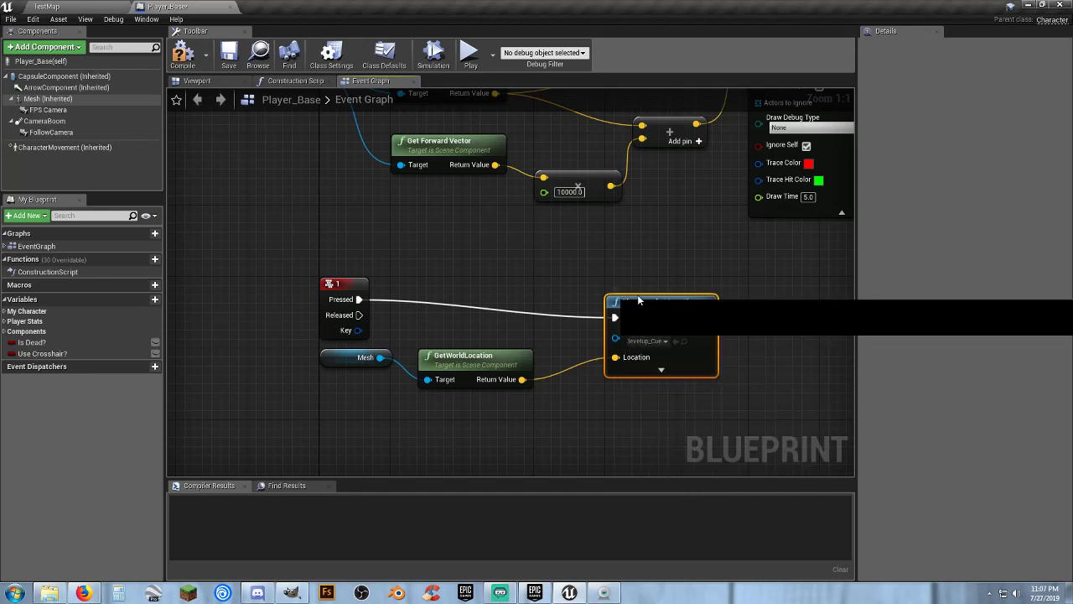
pyautogui.moveTo(637, 300); pyautogui.dragTo(640, 284)
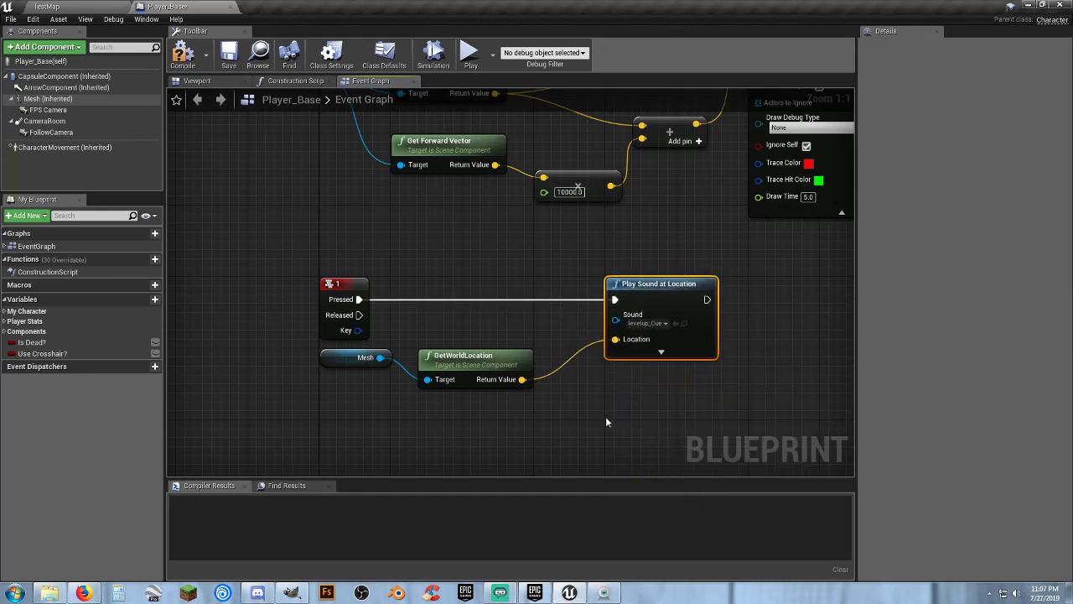
pyautogui.click(182, 53)
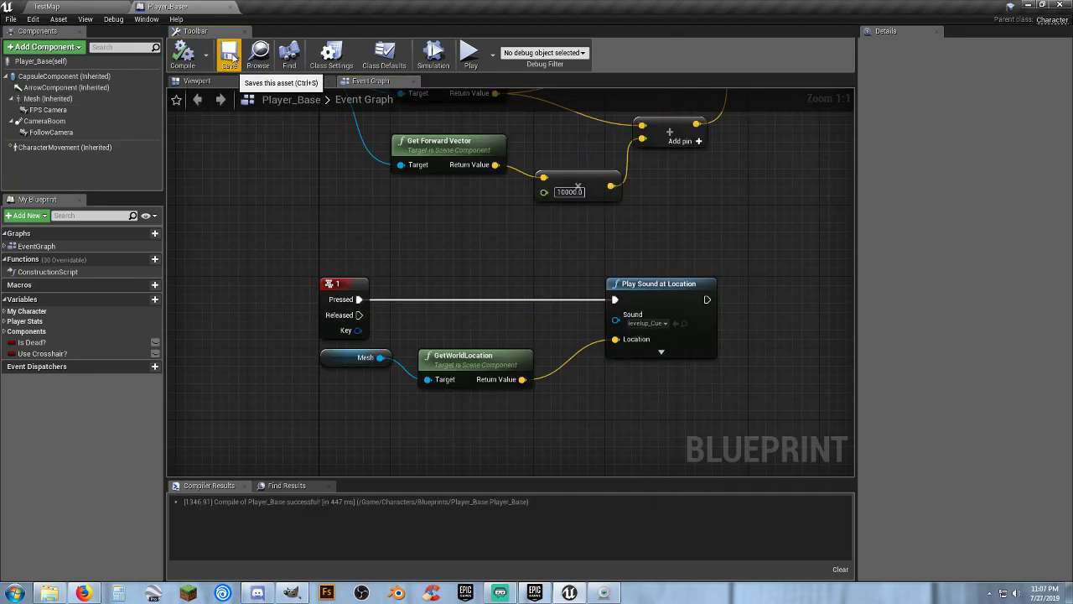
# Start a play test of the TestMap level and run the character around and up onto the oak plank stairs
pyautogui.click(104, 8)
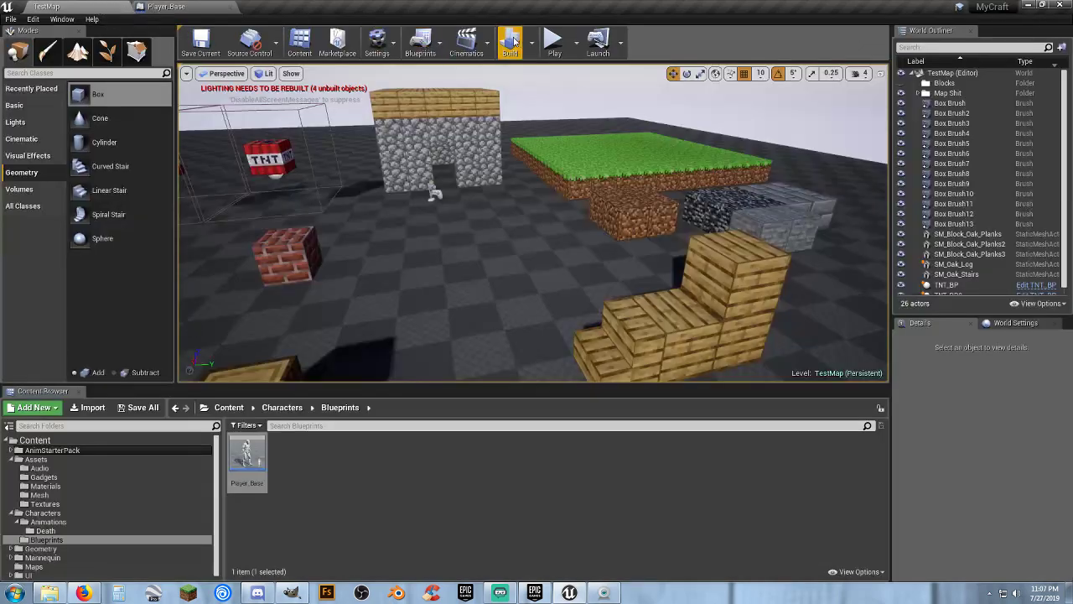
pyautogui.click(554, 41)
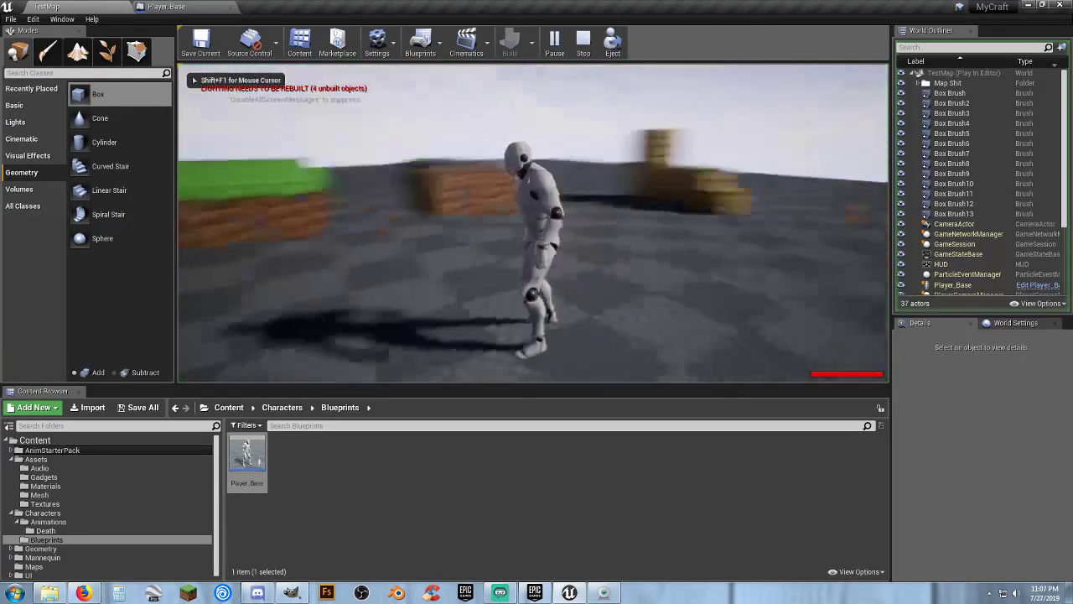
pyautogui.press('w')
pyautogui.press('w')
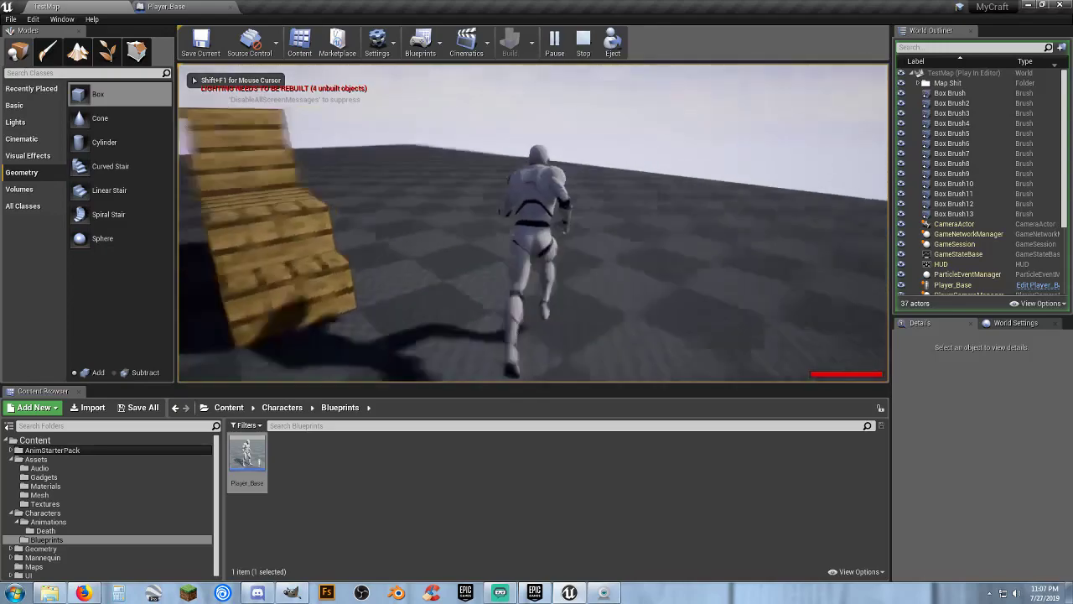
pyautogui.press('w')
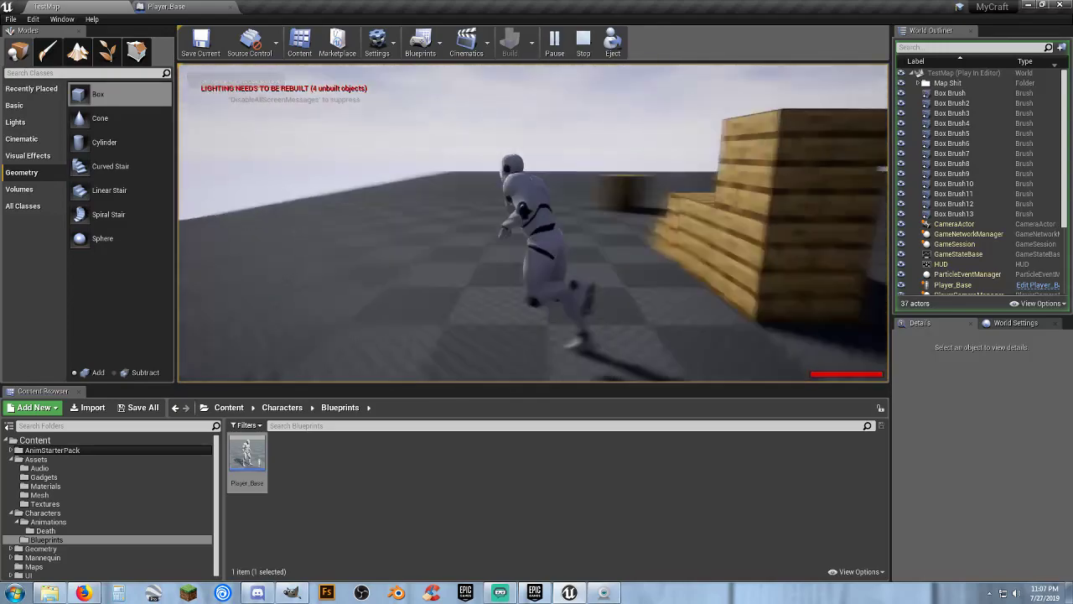
pyautogui.press('w')
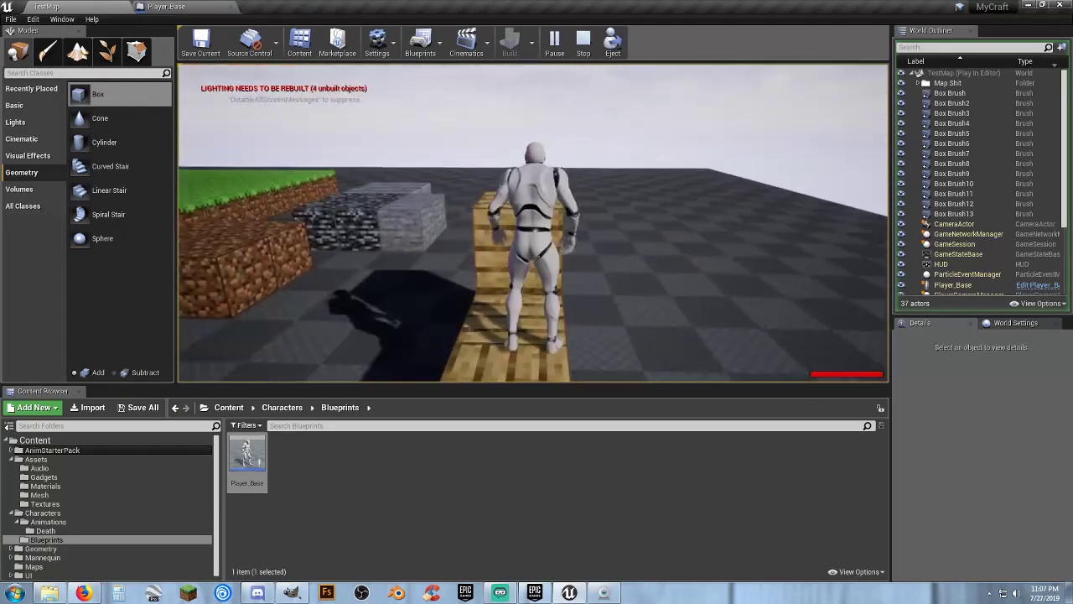
pyautogui.press('w')
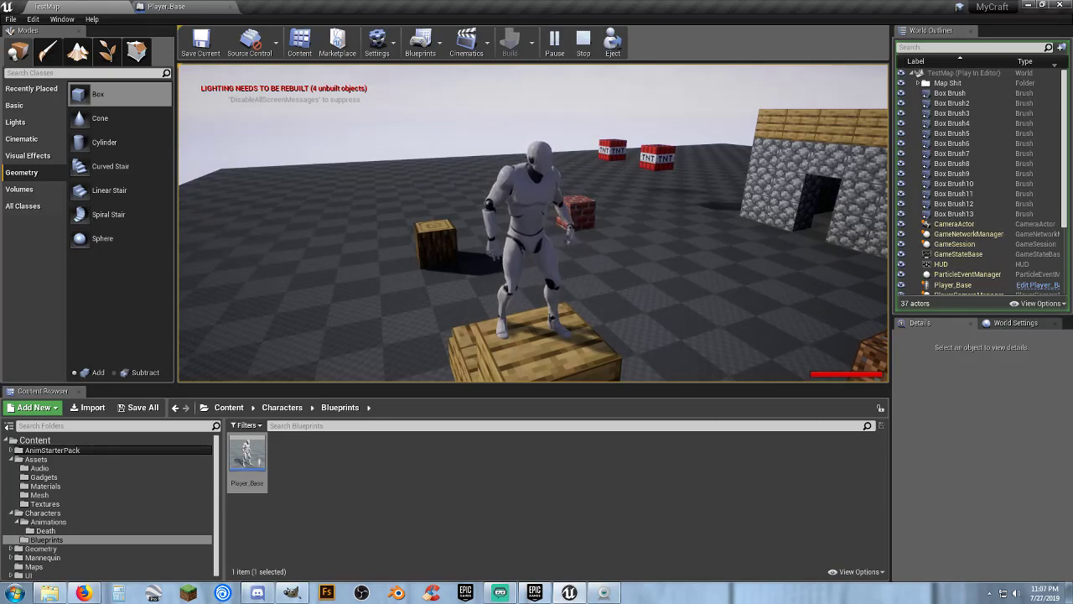
# Move the character across the stone brick and stone blocks, jump onto the dirt block, and head back past the oak stairs
pyautogui.press('w')
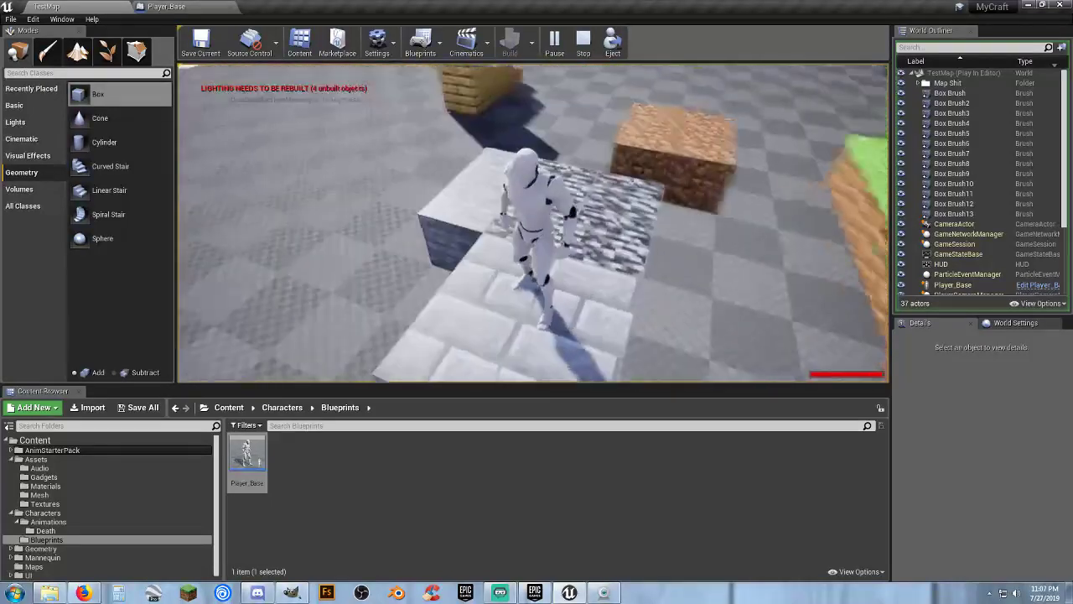
pyautogui.press('w')
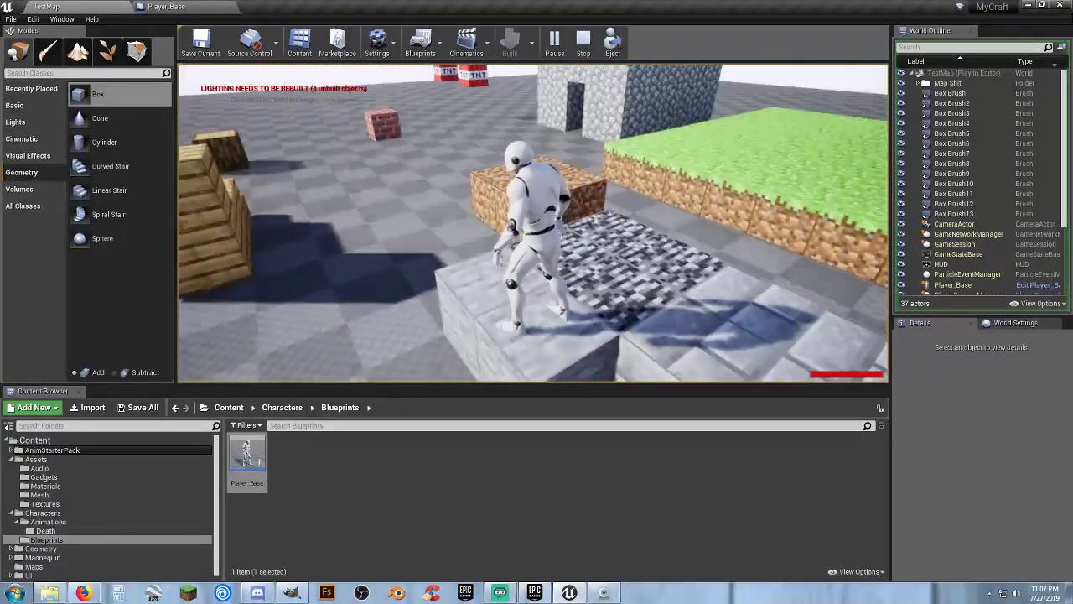
pyautogui.press('w')
pyautogui.press('space')
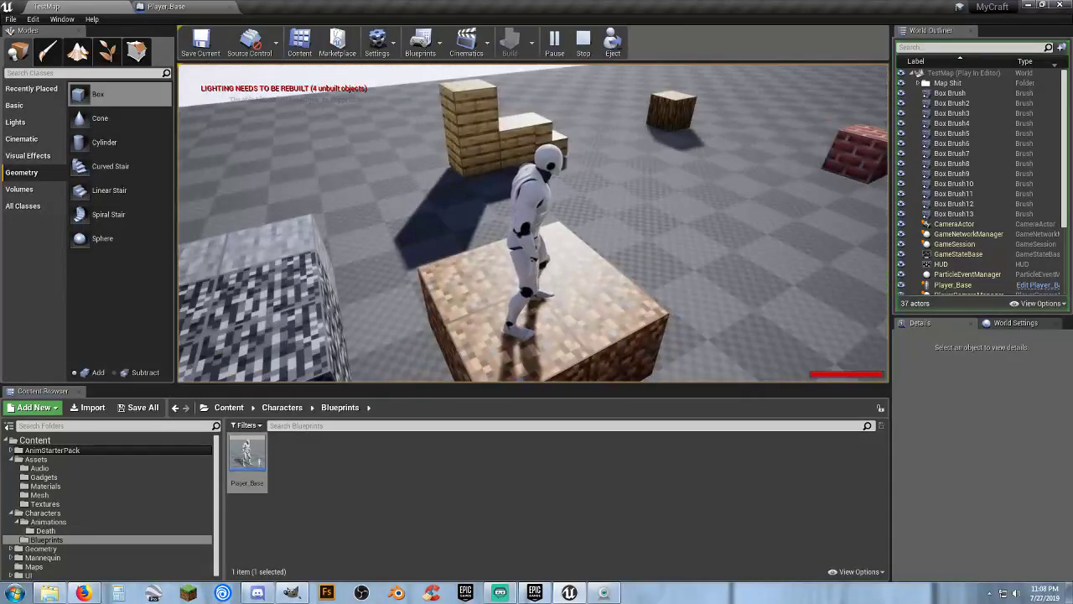
pyautogui.press('w')
pyautogui.press('space')
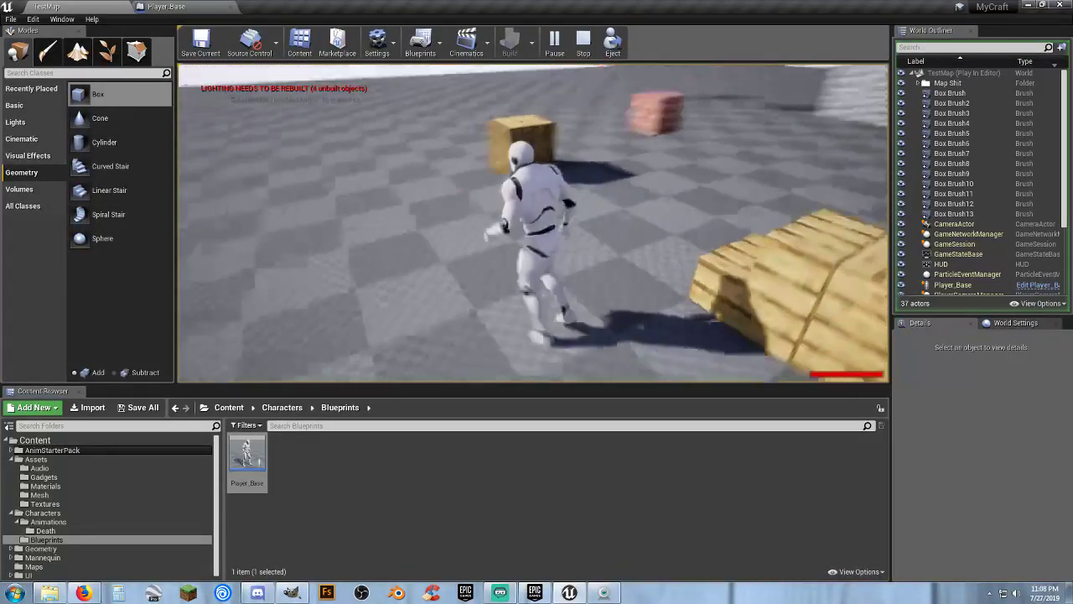
# Run the character past the brick block to the two floating TNT blocks and set them off
pyautogui.press('w')
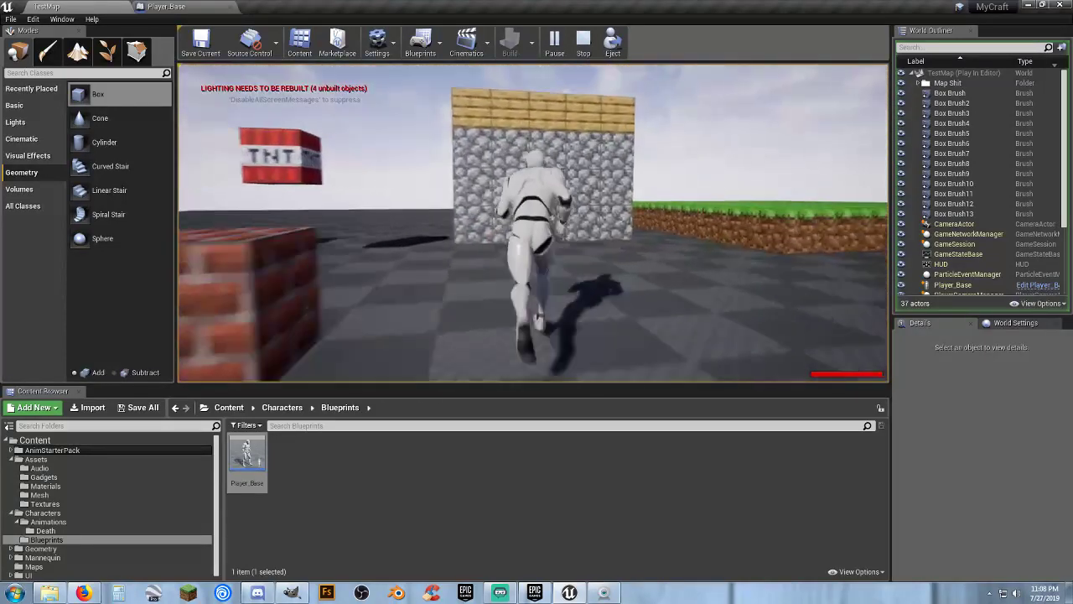
pyautogui.press('w')
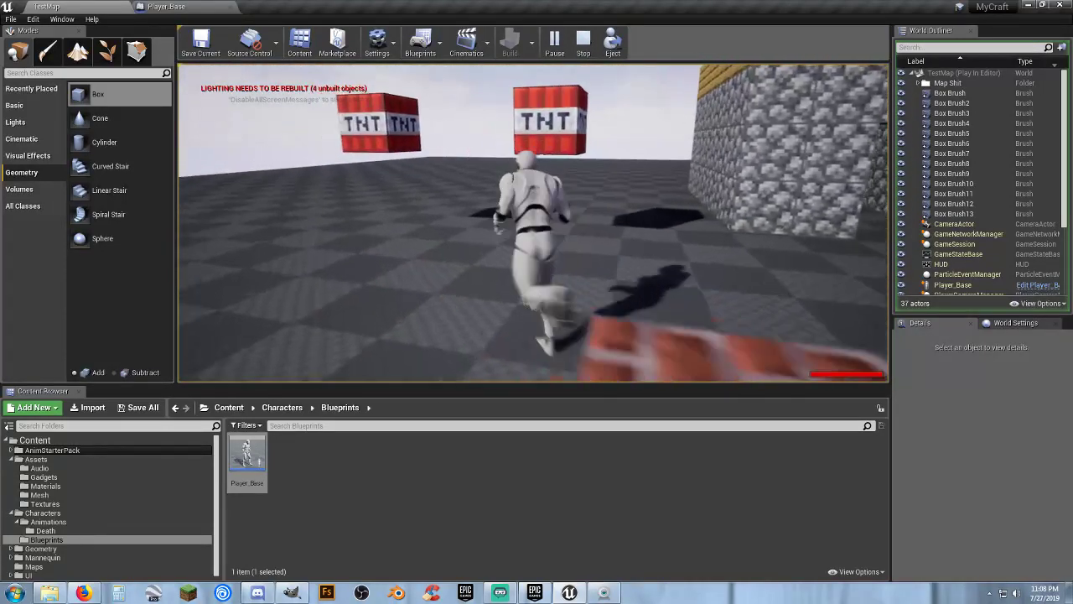
pyautogui.press('w')
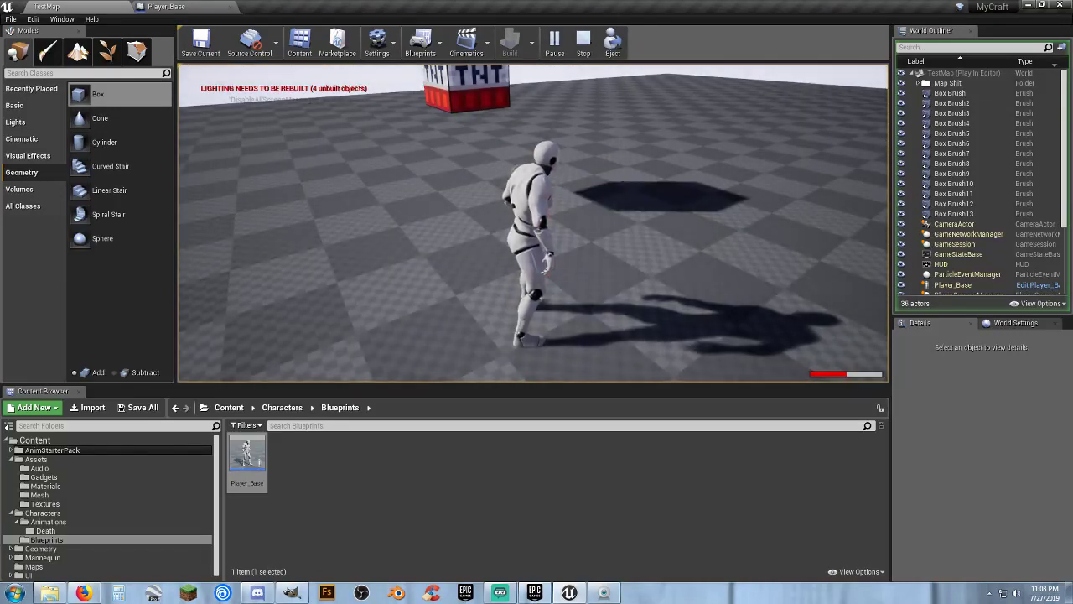
pyautogui.press('w')
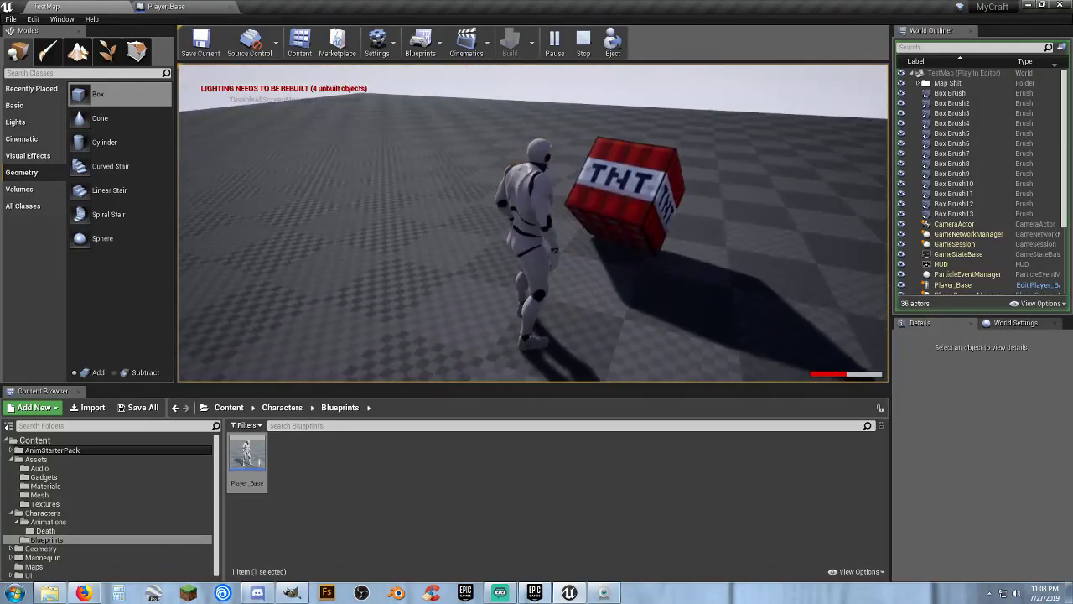
pyautogui.press('w')
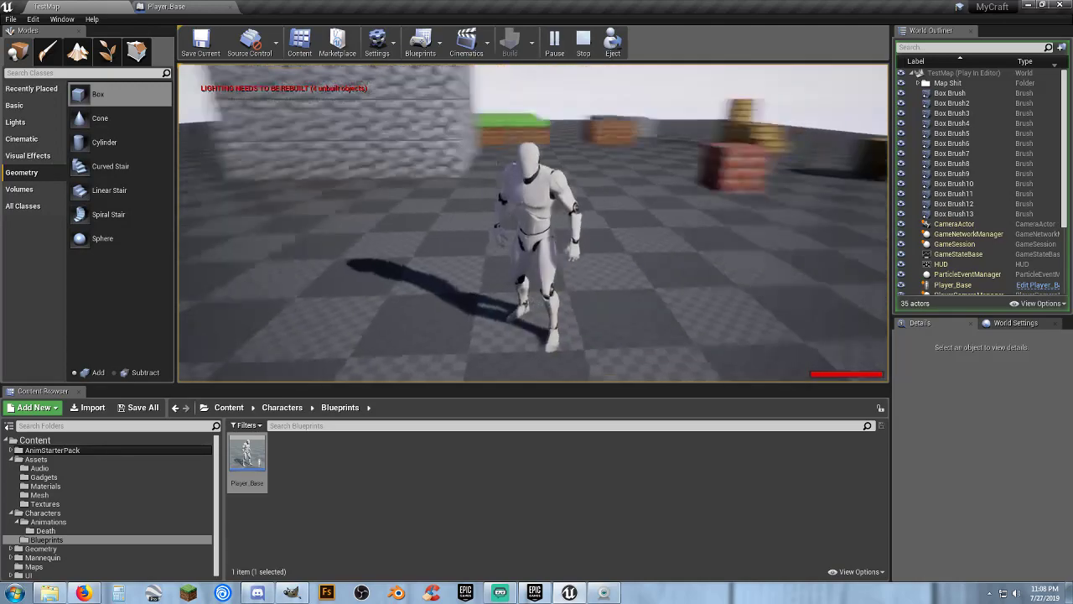
# Run the character back across the dirt block onto the bedrock and stone blocks, and end the play test
pyautogui.press('w')
pyautogui.press('w')
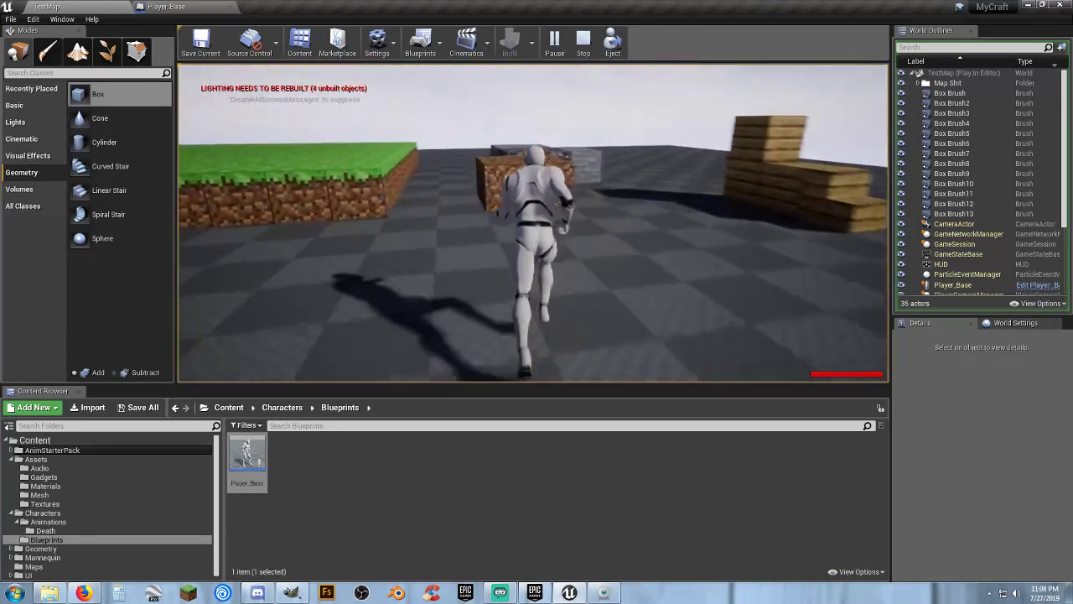
pyautogui.press('space')
pyautogui.press('w')
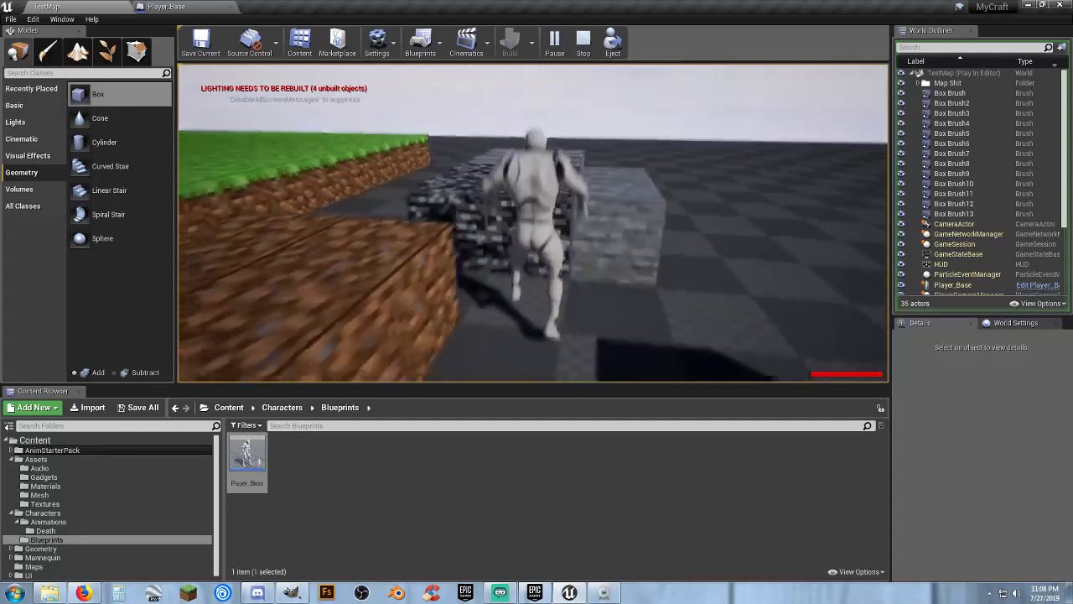
pyautogui.press('space')
pyautogui.press('s')
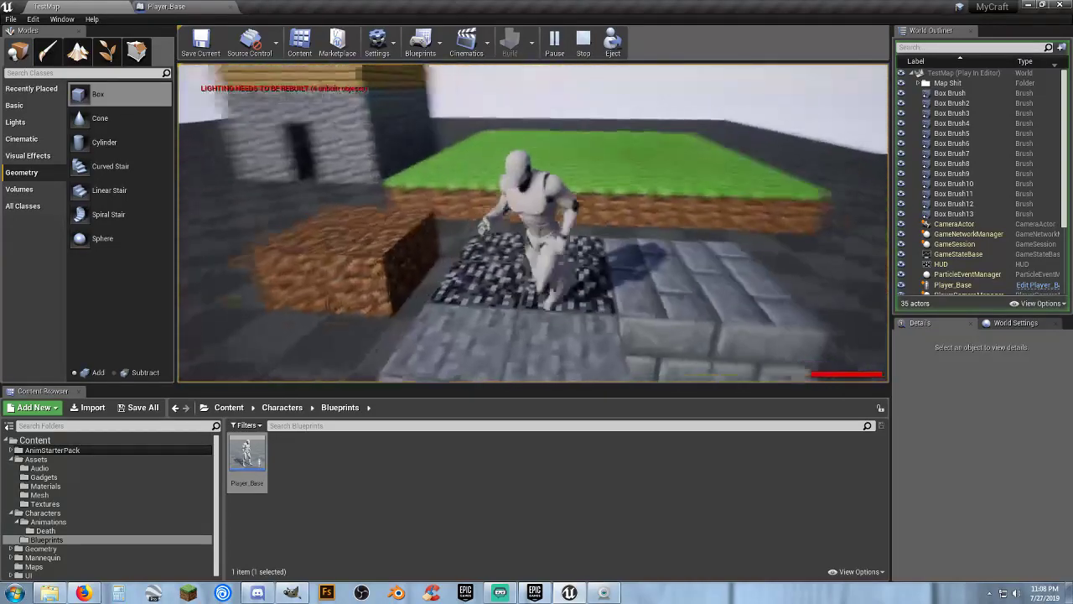
pyautogui.hotkey('shift', 'F1')
pyautogui.press('Escape')
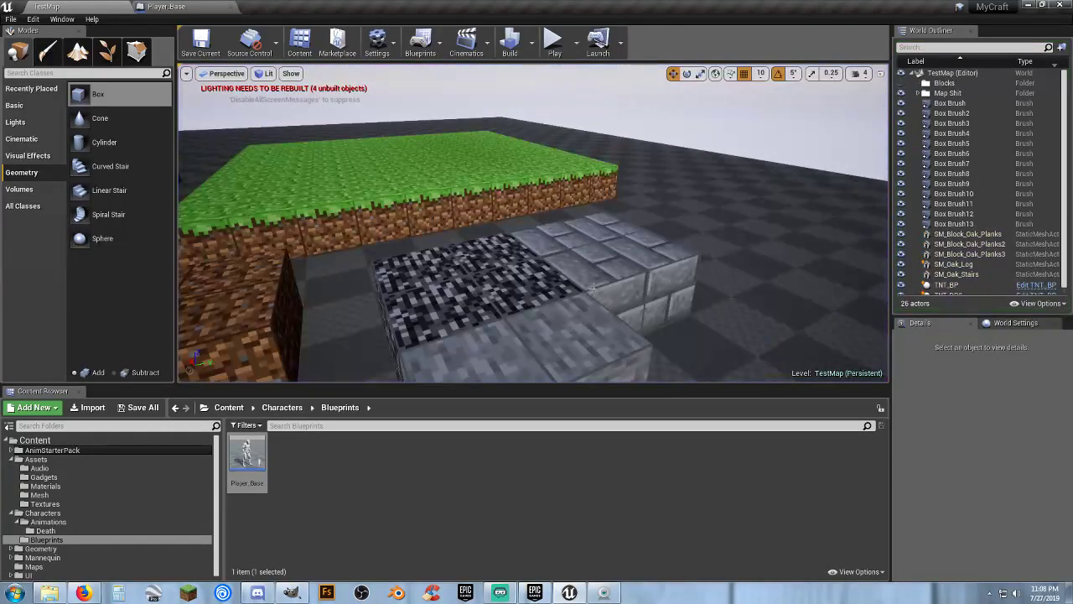
# Find an open floor area beside the TNT and brick blocks for building, and open the project's Materials folder
pyautogui.moveTo(568, 254); pyautogui.dragTo(331, 316, button='right')
pyautogui.press('s')
pyautogui.press('w')
pyautogui.press('w')
pyautogui.press('w')
pyautogui.press('s')
pyautogui.press('s')
pyautogui.press('w')
pyautogui.press('w')
pyautogui.moveTo(563, 231)
pyautogui.mouseDown(button='right')
pyautogui.moveTo(618, 230)
pyautogui.moveTo(565, 229)
pyautogui.mouseUp(button='right')
pyautogui.press('s')
pyautogui.moveTo(523, 275); pyautogui.dragTo(515, 303, button='right')
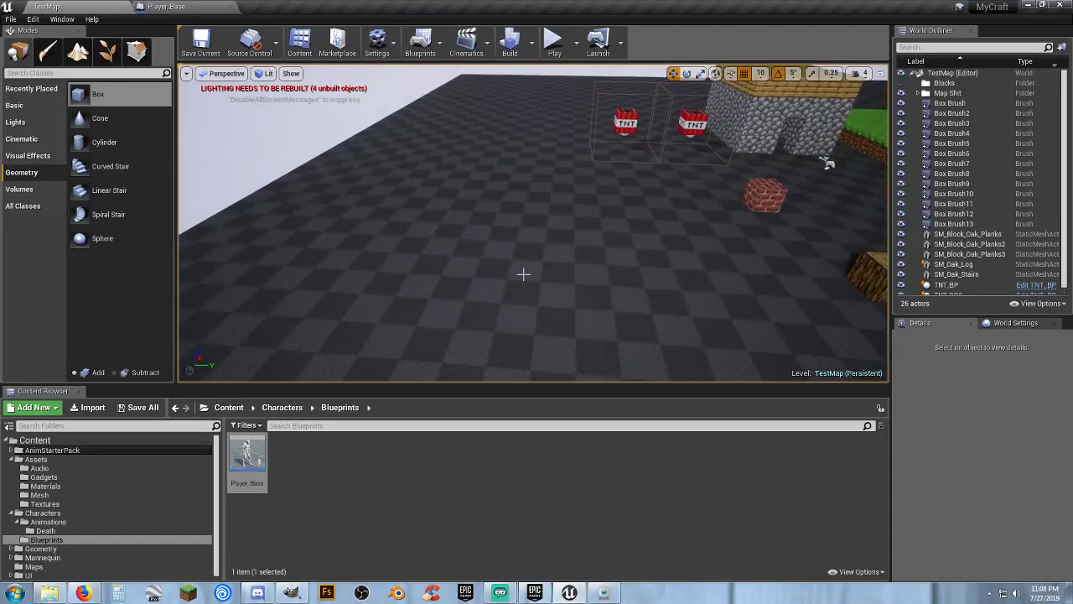
pyautogui.click(86, 487)
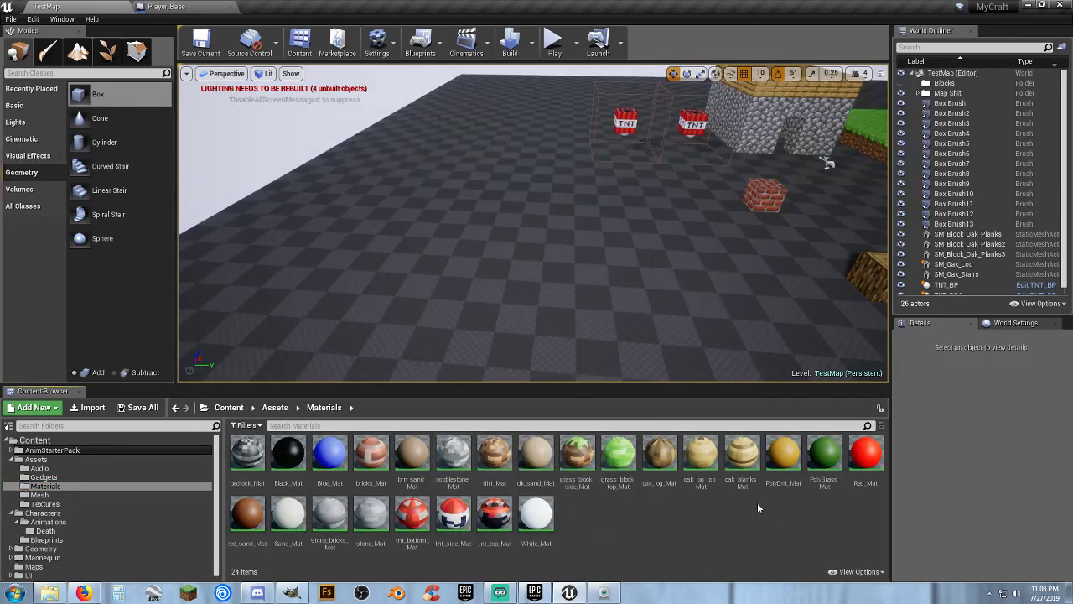
pyautogui.click(743, 460)
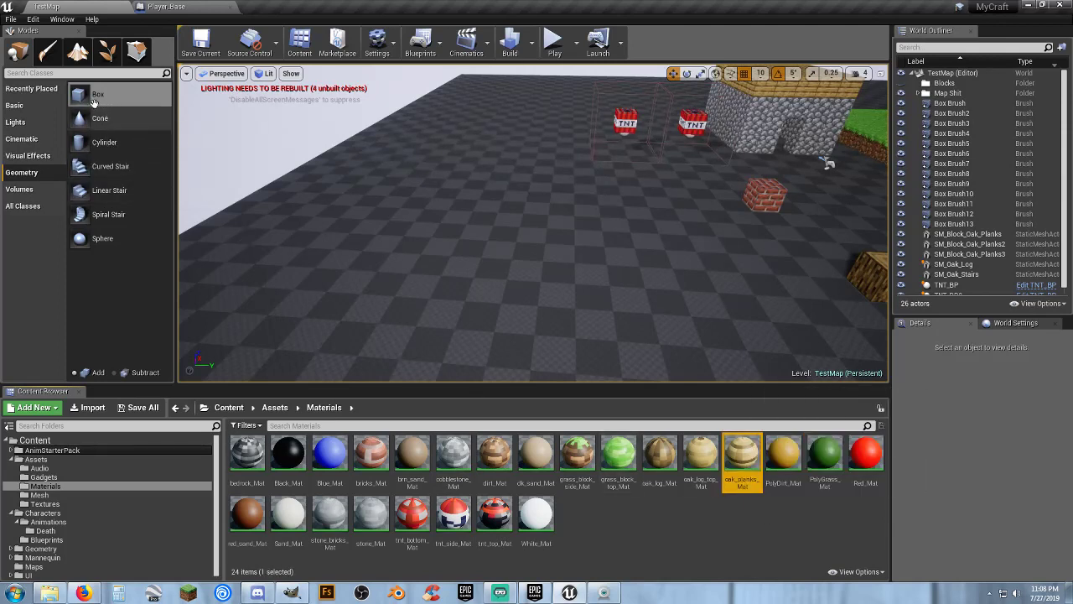
pyautogui.moveTo(88, 93); pyautogui.dragTo(473, 261)
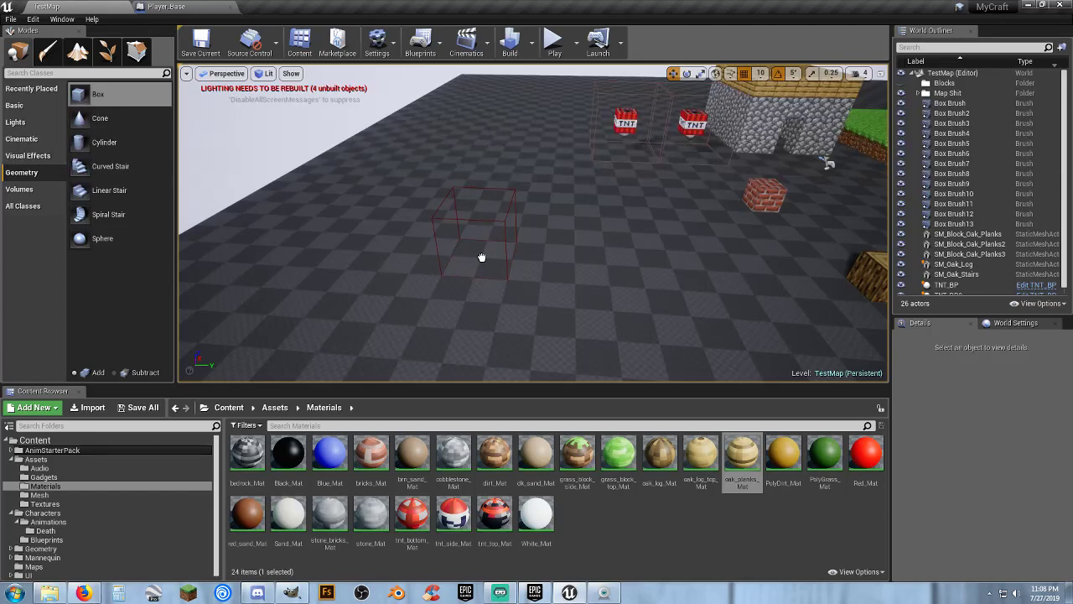
pyautogui.moveTo(481, 258); pyautogui.dragTo(482, 257)
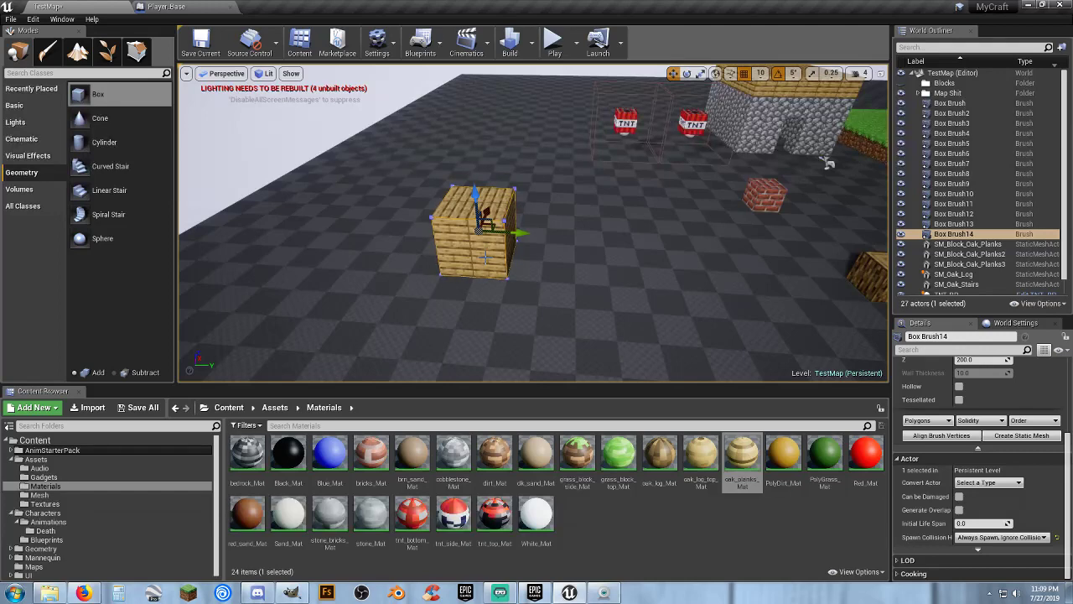
pyautogui.press('Delete')
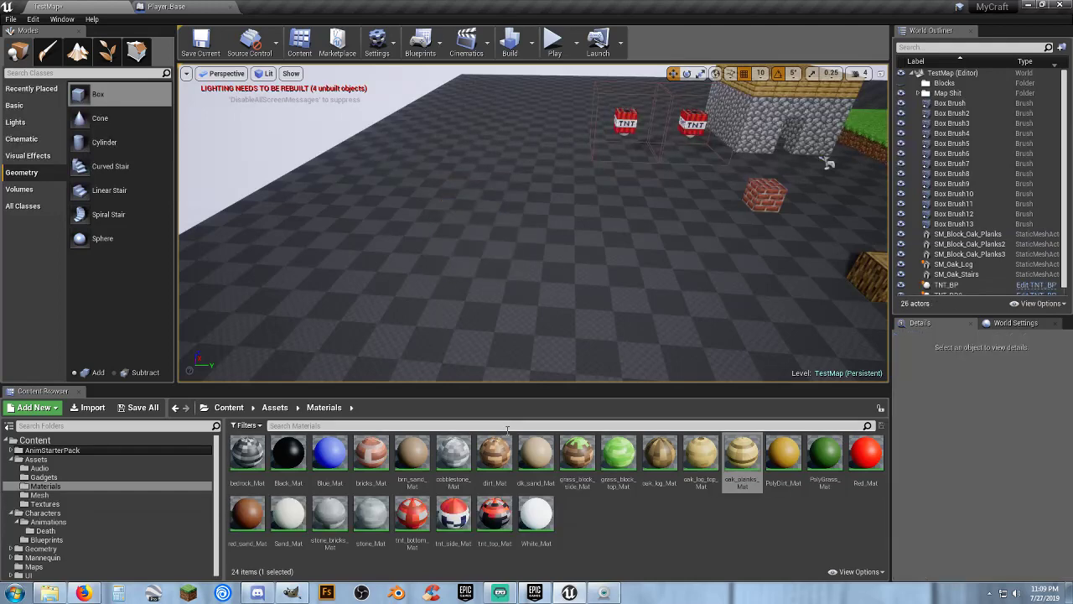
# Place a geometry box brush with the dirt_Mat material on the open floor in front of the TNT blocks
pyautogui.click(495, 457)
pyautogui.moveTo(94, 94); pyautogui.dragTo(433, 263)
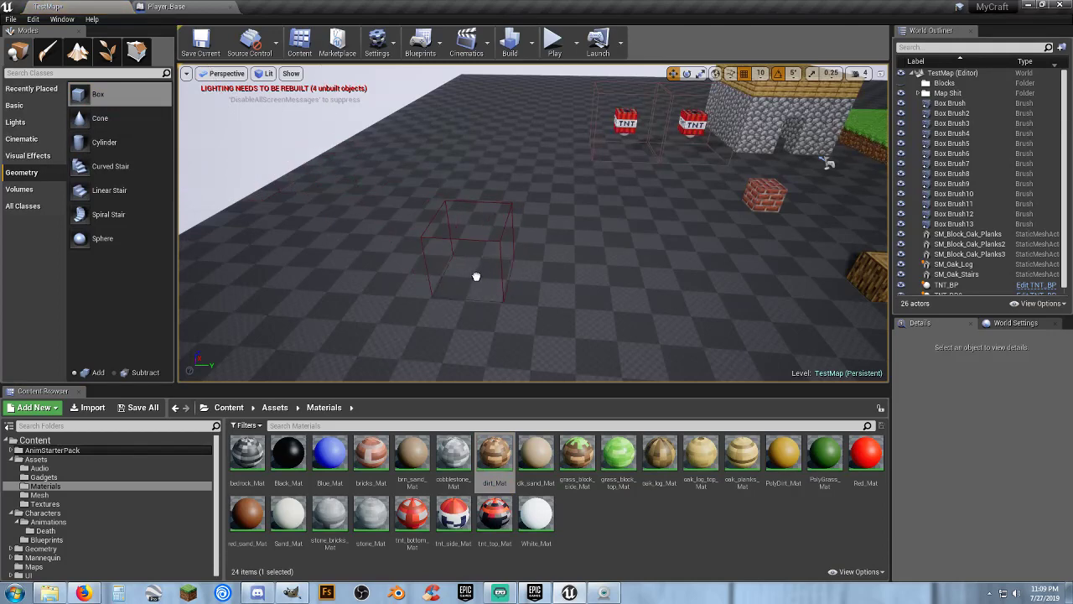
pyautogui.moveTo(474, 278); pyautogui.dragTo(474, 278)
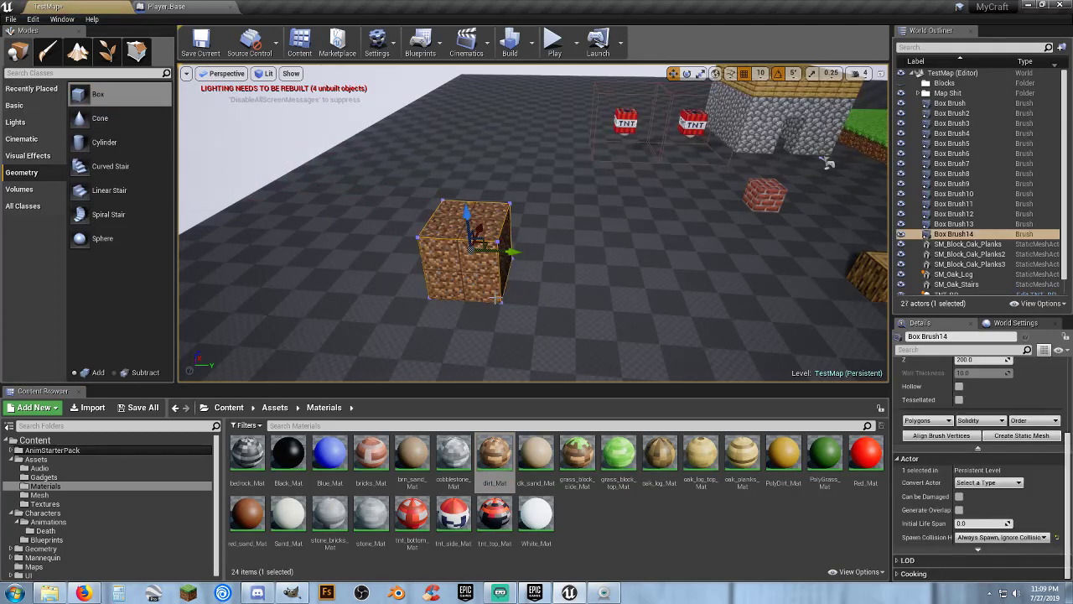
# Size the dirt box brush to X 700, Y 700 and Z 400, and set its Z location to 200
pyautogui.scroll(3, 975, 398)
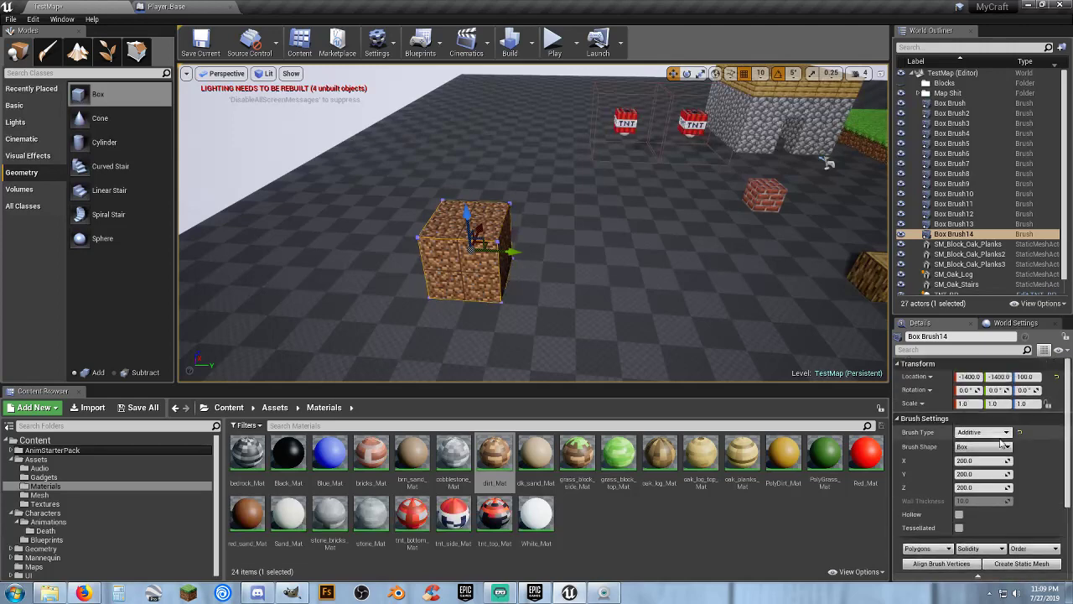
pyautogui.click(983, 460)
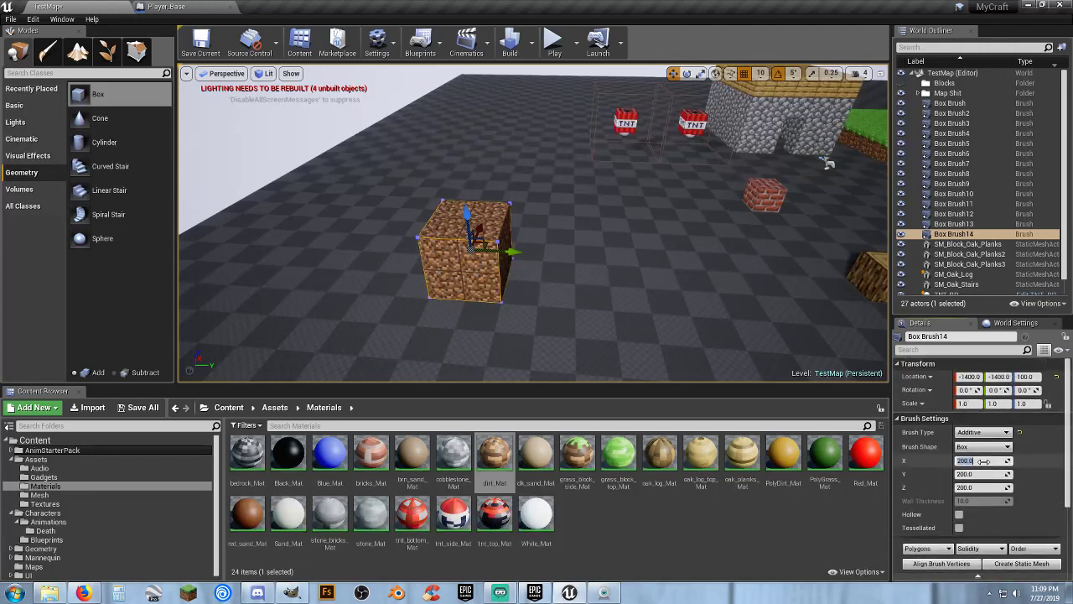
pyautogui.press('Tab')
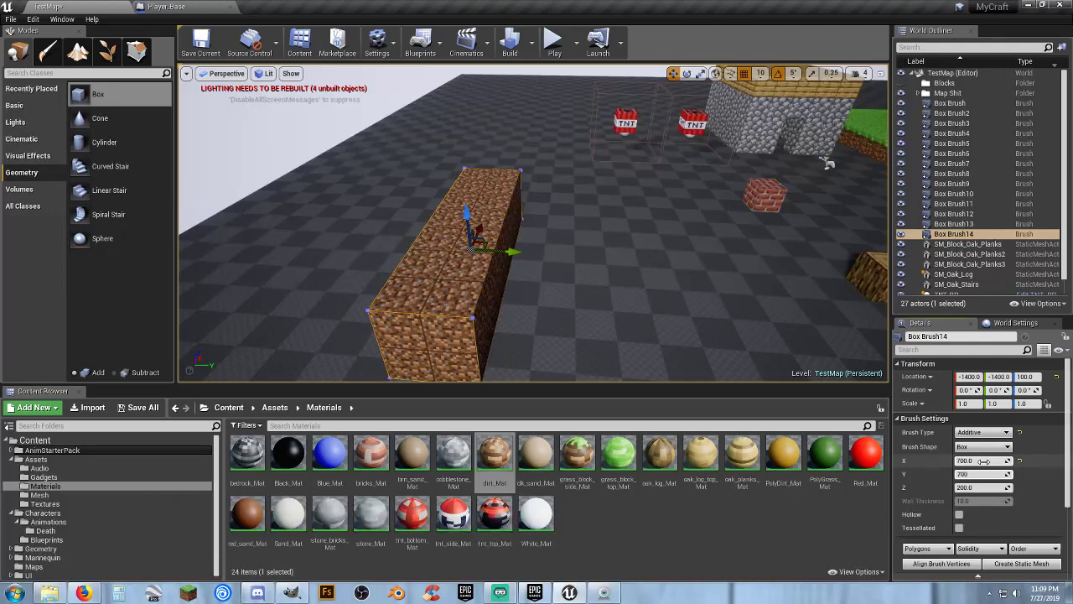
pyautogui.write('700')
pyautogui.press('Tab')
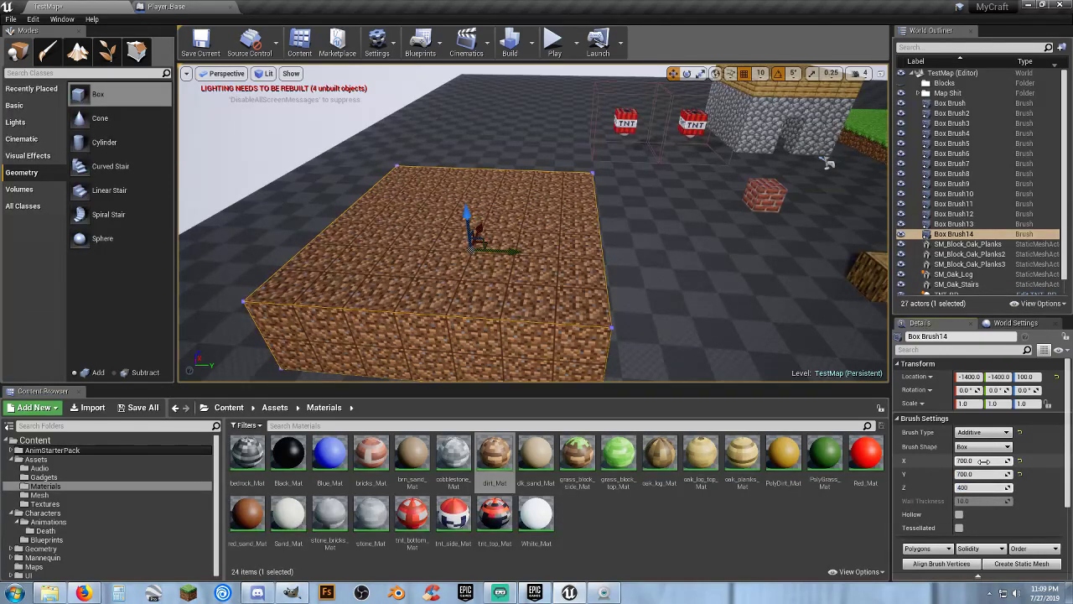
pyautogui.write('400')
pyautogui.press('Tab')
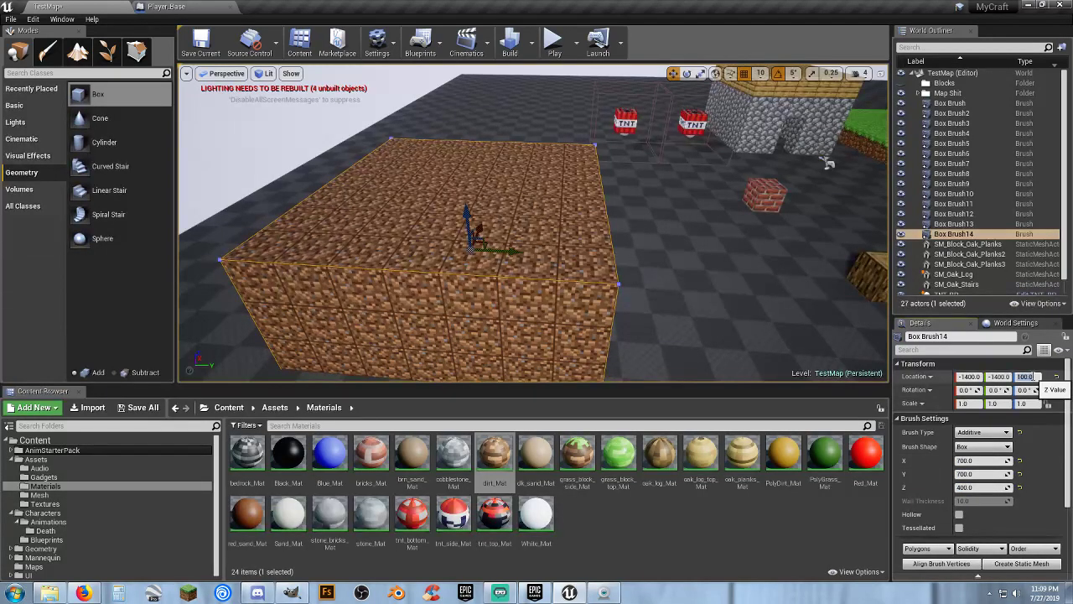
pyautogui.press('Return')
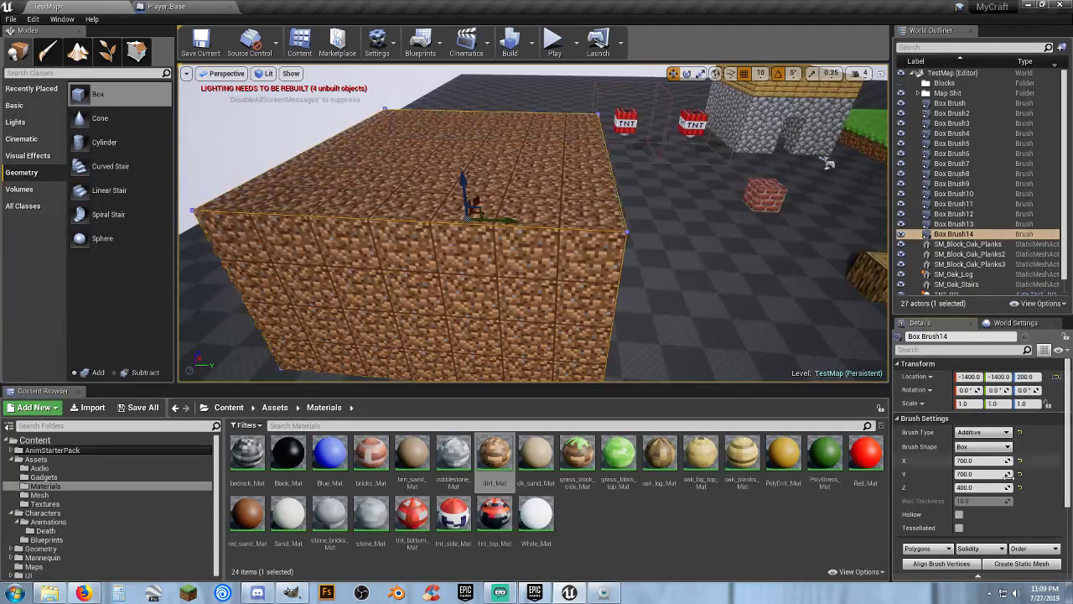
# Make the dirt box brush hollow with a wall thickness of 200 and set its Z size to 500
pyautogui.click(959, 515)
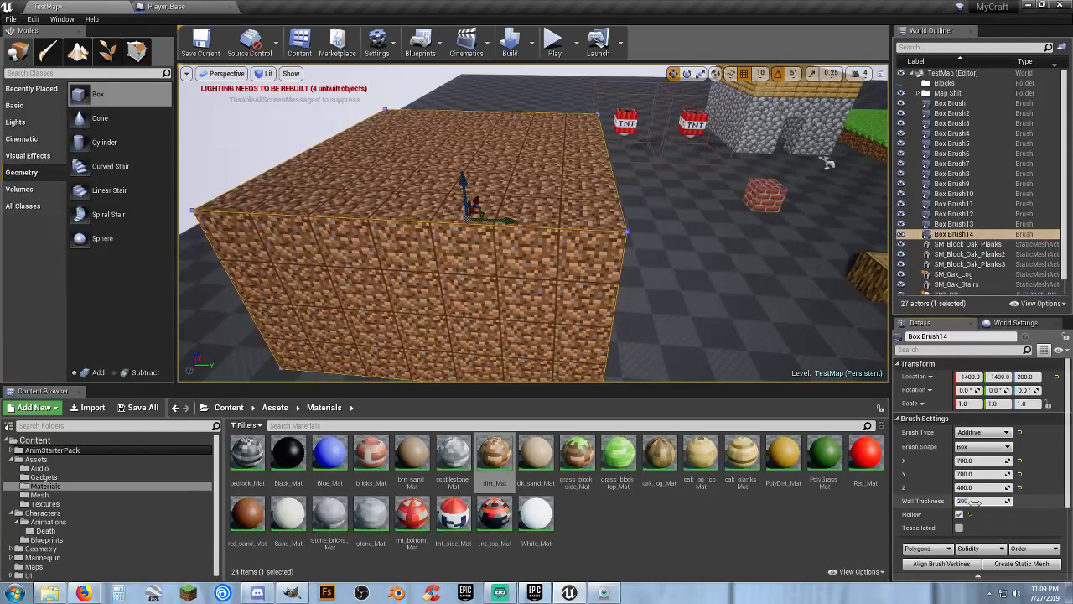
pyautogui.moveTo(672, 282); pyautogui.dragTo(521, 239, button='right')
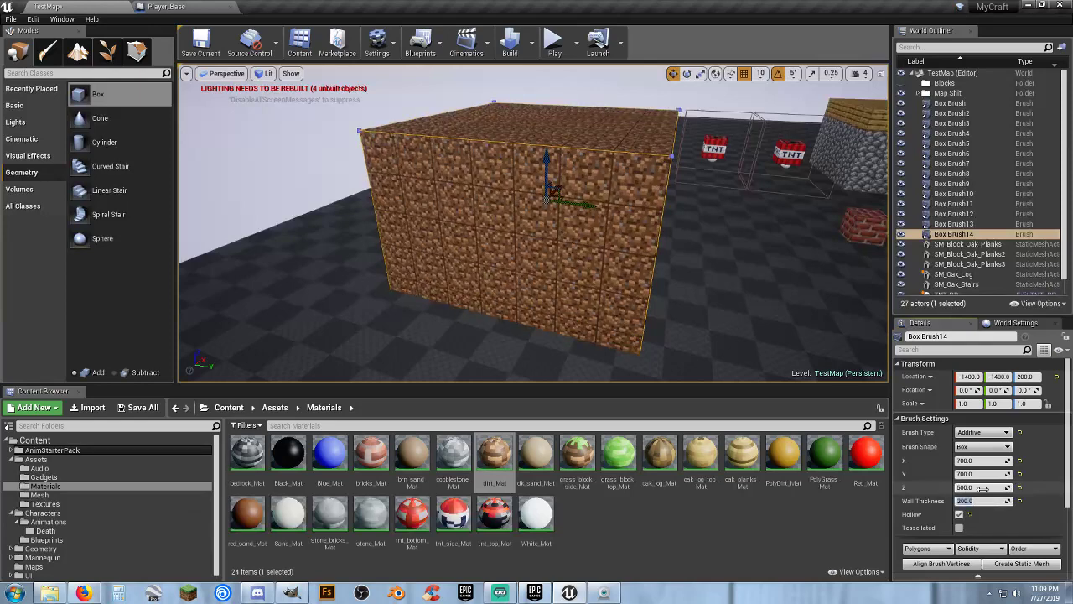
# Raise the hollow dirt box brush by setting its Z location to 250
pyautogui.press('Tab')
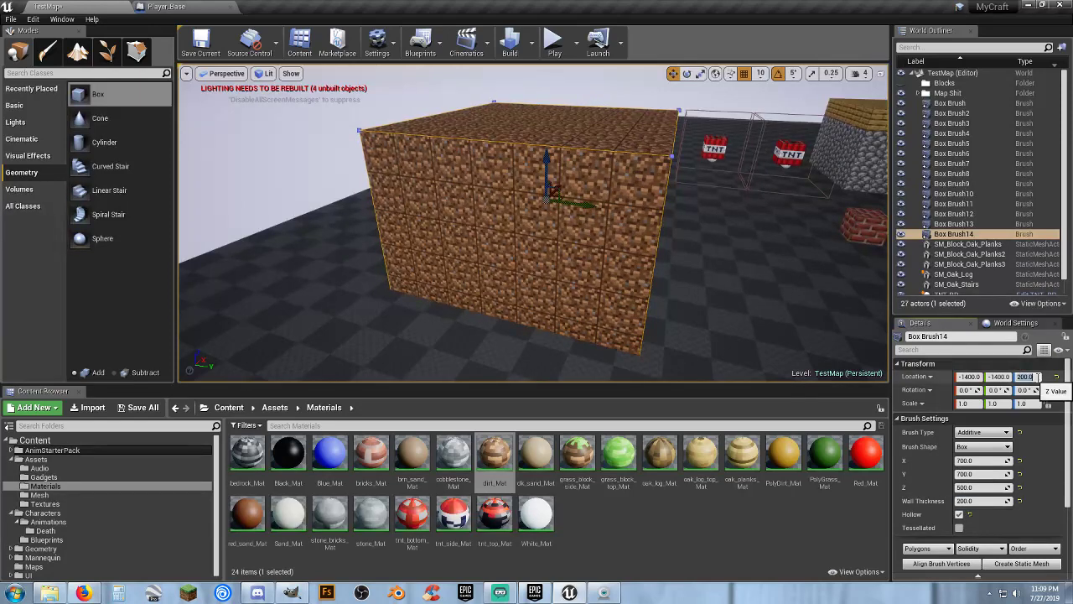
pyautogui.write('50')
pyautogui.press('Return')
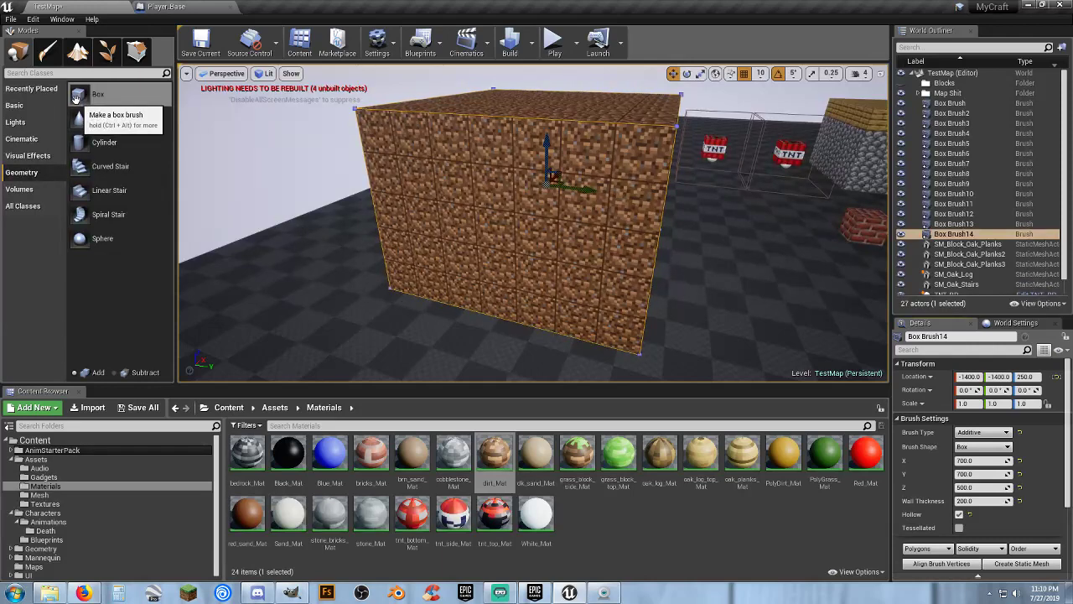
# Place a new box brush on the floor in front of the dirt box and size it to X 110 and Y 100
pyautogui.moveTo(95, 94)
pyautogui.mouseDown()
pyautogui.moveTo(355, 355)
pyautogui.moveTo(437, 353)
pyautogui.mouseUp()
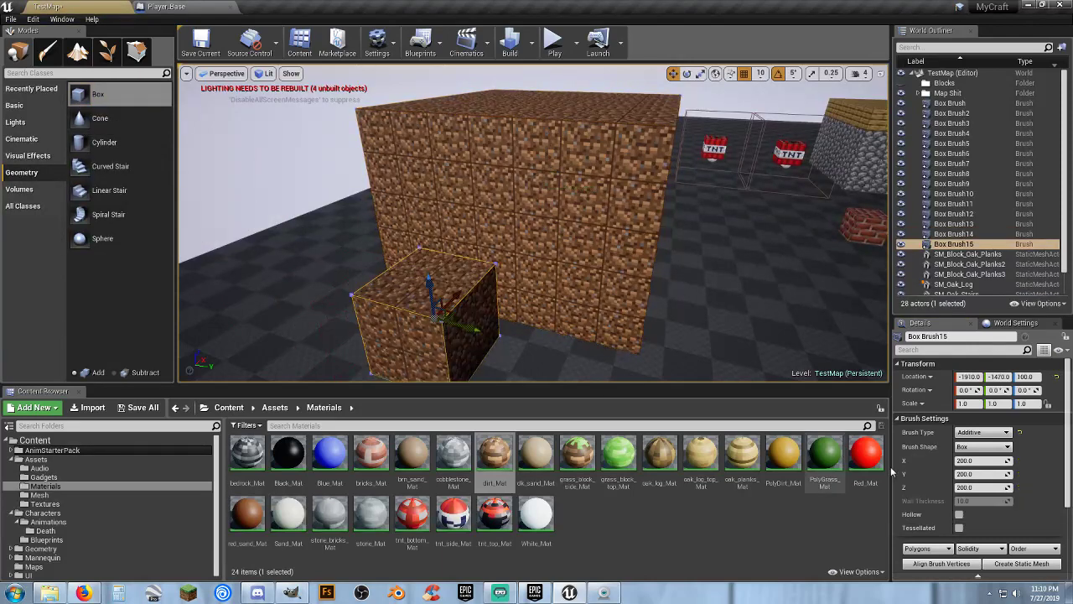
pyautogui.click(979, 460)
pyautogui.write('110')
pyautogui.press('Tab')
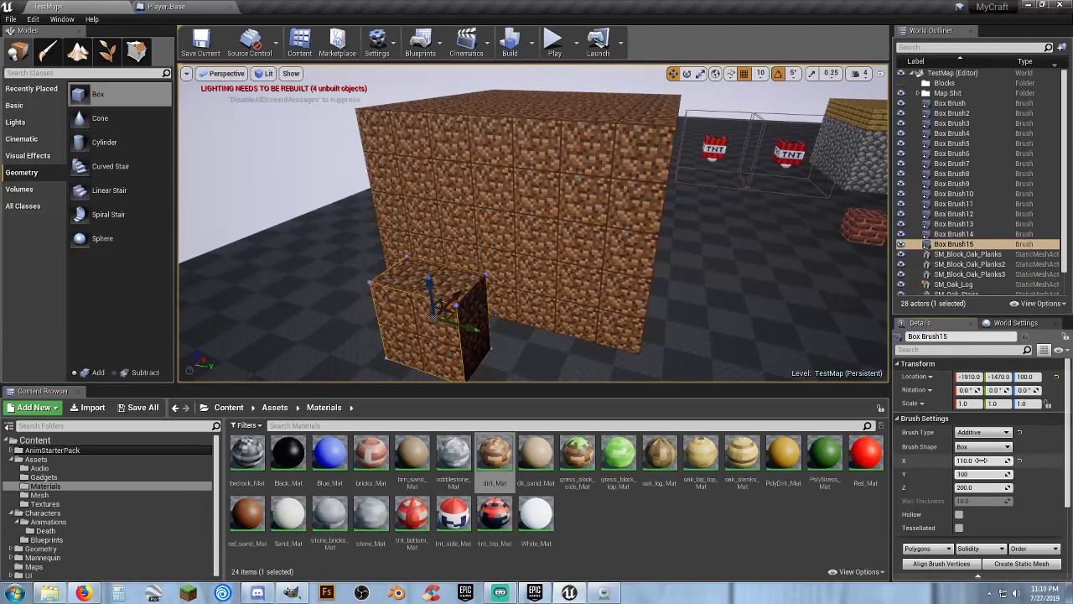
pyautogui.write('100')
pyautogui.press('Tab')
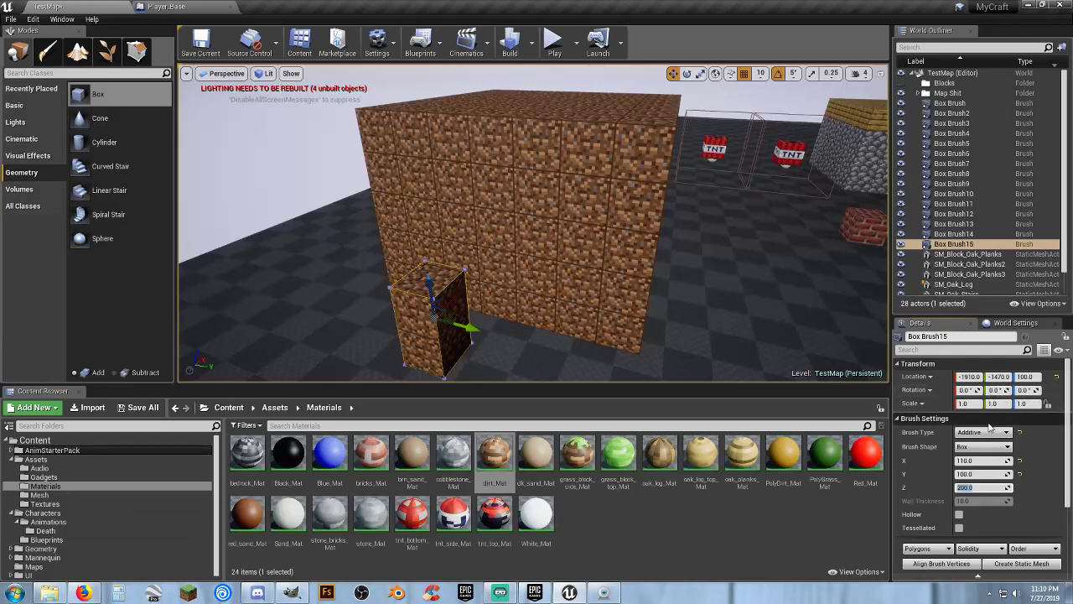
# Make the small brush subtractive and move it into the dirt box's front wall at X -1700, Y -1400, Z 200 to cut a doorway
pyautogui.click(988, 433)
pyautogui.click(972, 459)
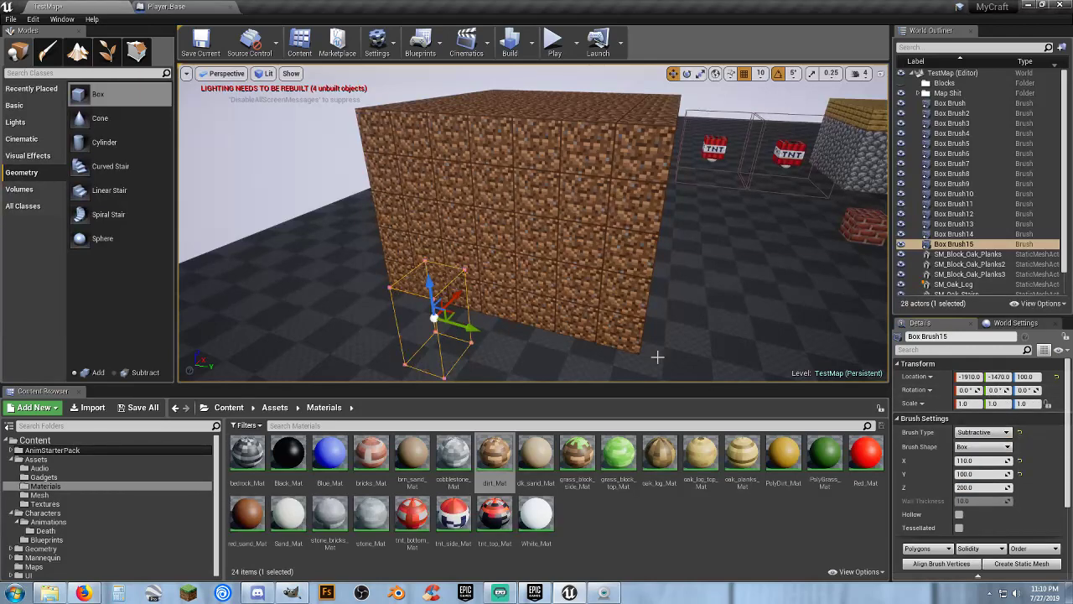
pyautogui.moveTo(459, 296)
pyautogui.mouseDown()
pyautogui.moveTo(520, 260)
pyautogui.moveTo(527, 292)
pyautogui.mouseUp()
pyautogui.press('w')
pyautogui.moveTo(527, 292); pyautogui.dragTo(585, 314, button='right')
pyautogui.moveTo(501, 216); pyautogui.dragTo(561, 220)
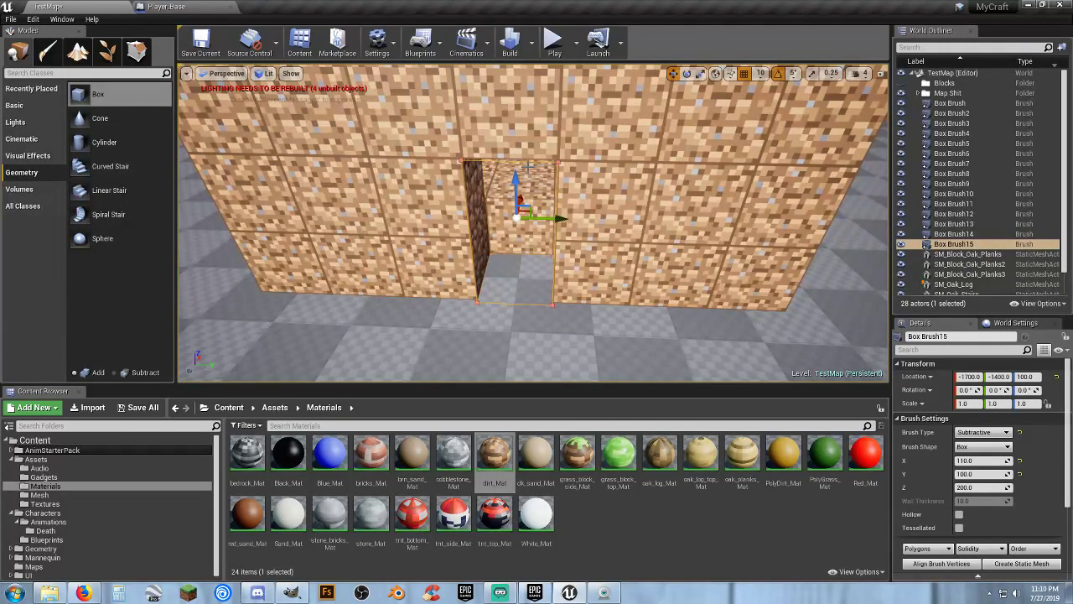
pyautogui.moveTo(518, 178)
pyautogui.mouseDown()
pyautogui.moveTo(518, 67)
pyautogui.moveTo(537, 111)
pyautogui.mouseUp()
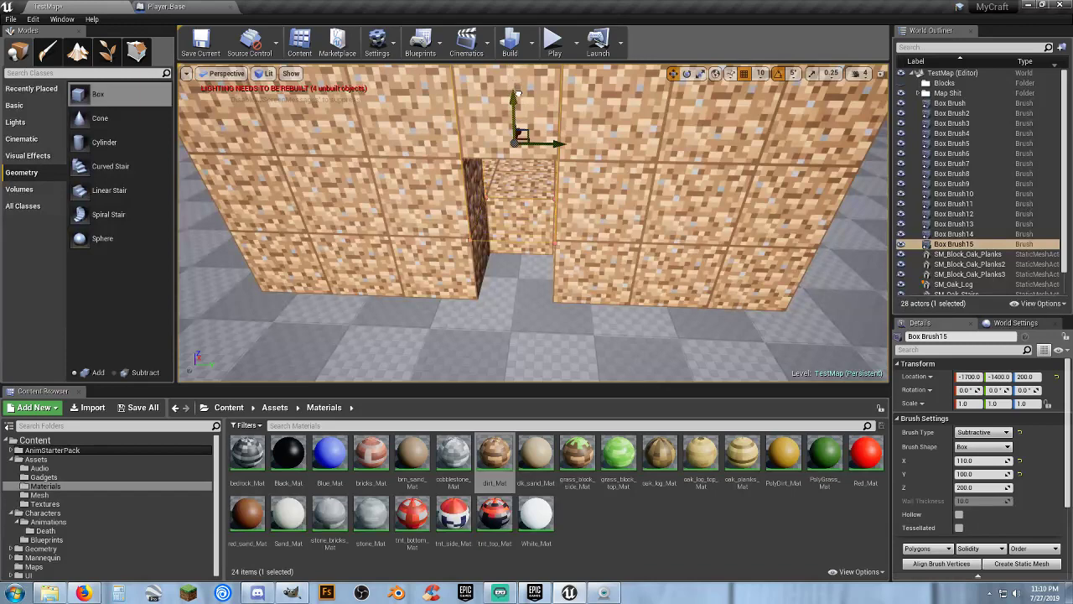
# Move the single oak stairs mesh across the floor to the dirt box's doorway, at Y -1450
pyautogui.scroll(-8, 537, 110)
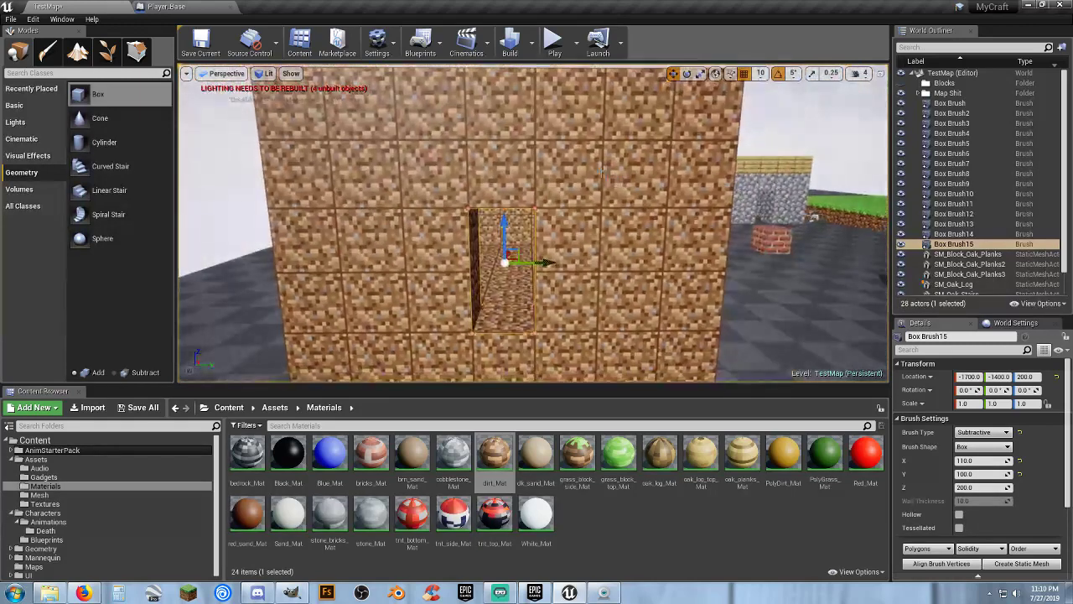
pyautogui.scroll(-2, 627, 170)
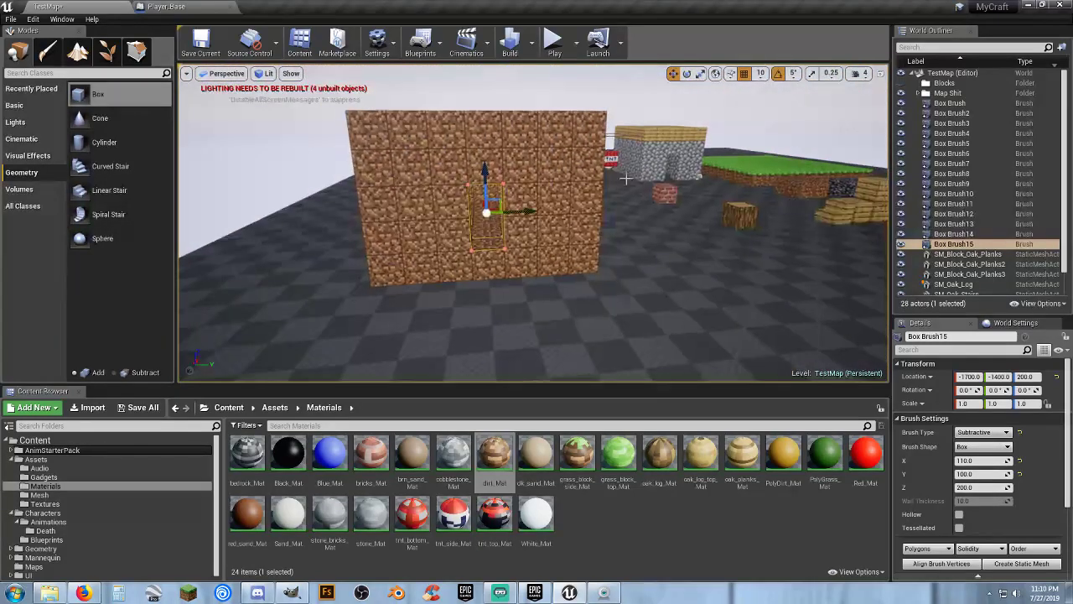
pyautogui.click(830, 222)
pyautogui.moveTo(790, 202); pyautogui.dragTo(811, 229)
pyautogui.moveTo(812, 229); pyautogui.dragTo(863, 228, button='right')
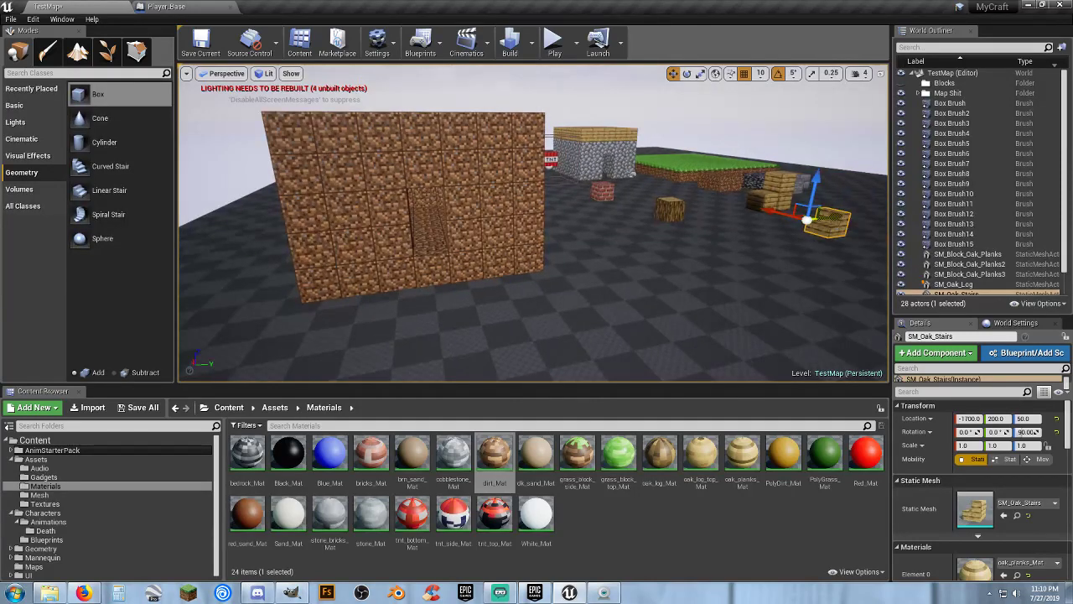
pyautogui.moveTo(807, 221); pyautogui.dragTo(475, 312)
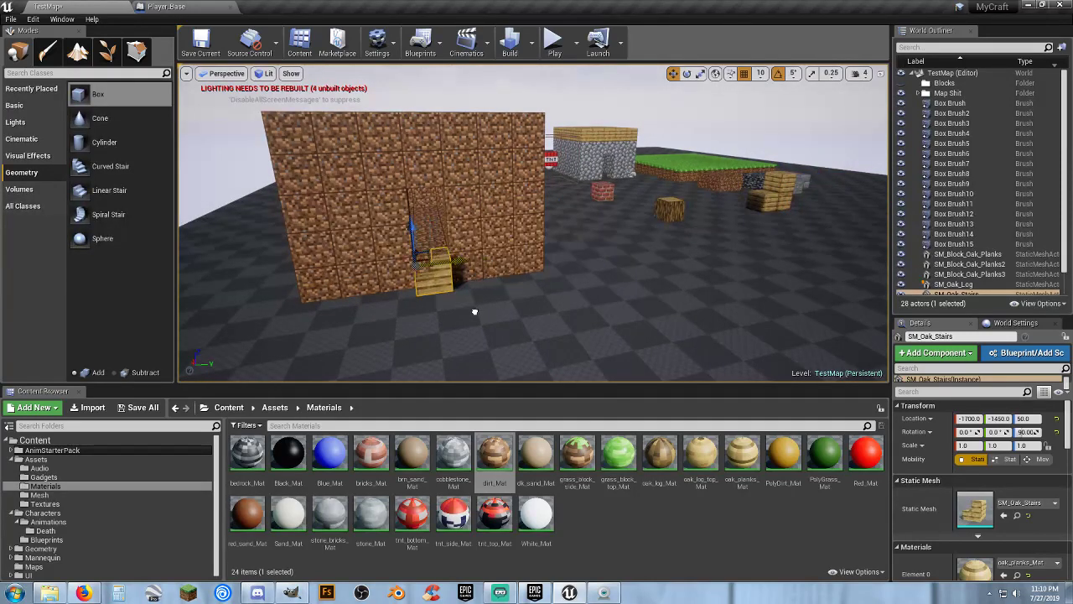
# Rotate the oak stairs to a Z rotation of 0° and move them out in front of the doorway at X -1850
pyautogui.click(687, 74)
pyautogui.moveTo(439, 281); pyautogui.dragTo(342, 281)
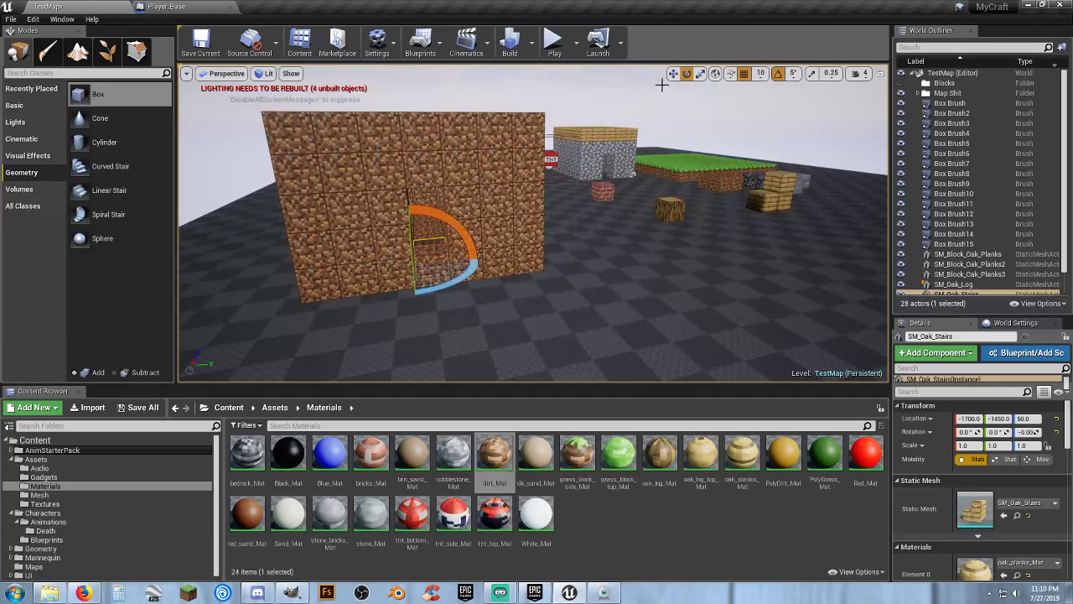
pyautogui.click(673, 74)
pyautogui.press('w')
pyautogui.moveTo(431, 285); pyautogui.dragTo(312, 286, button='right')
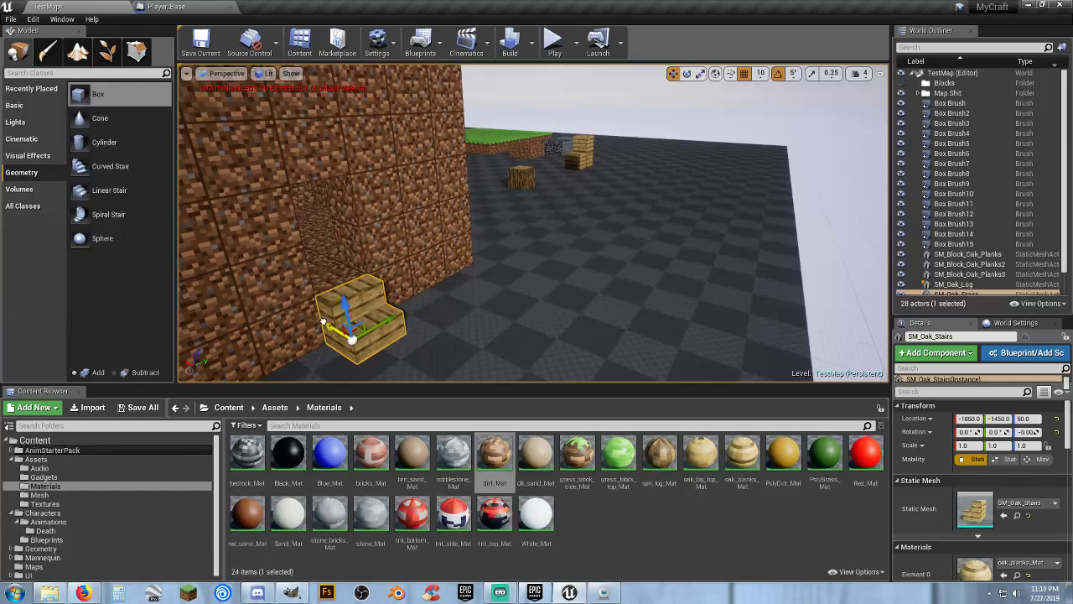
# Play the level and run the character up the oak stairs, through the dirt house's interior and back outside
pyautogui.click(553, 42)
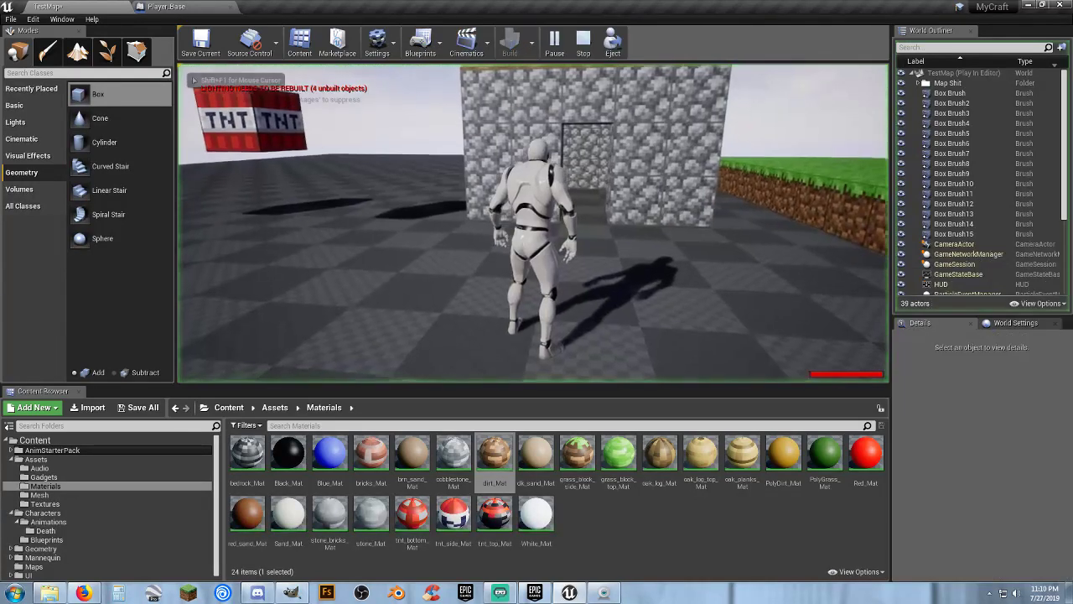
pyautogui.press('w')
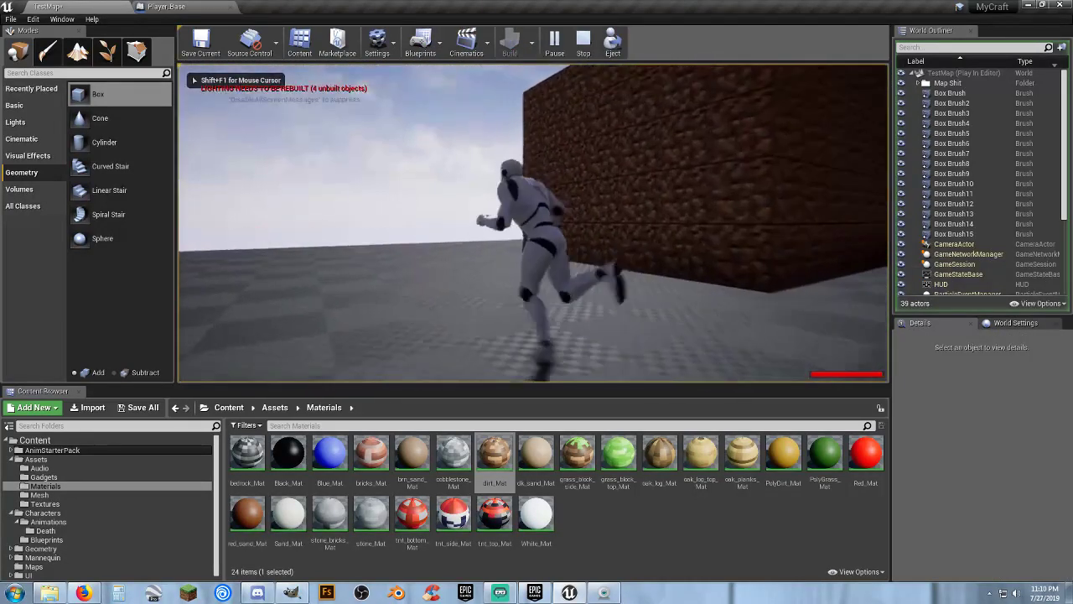
pyautogui.press('w')
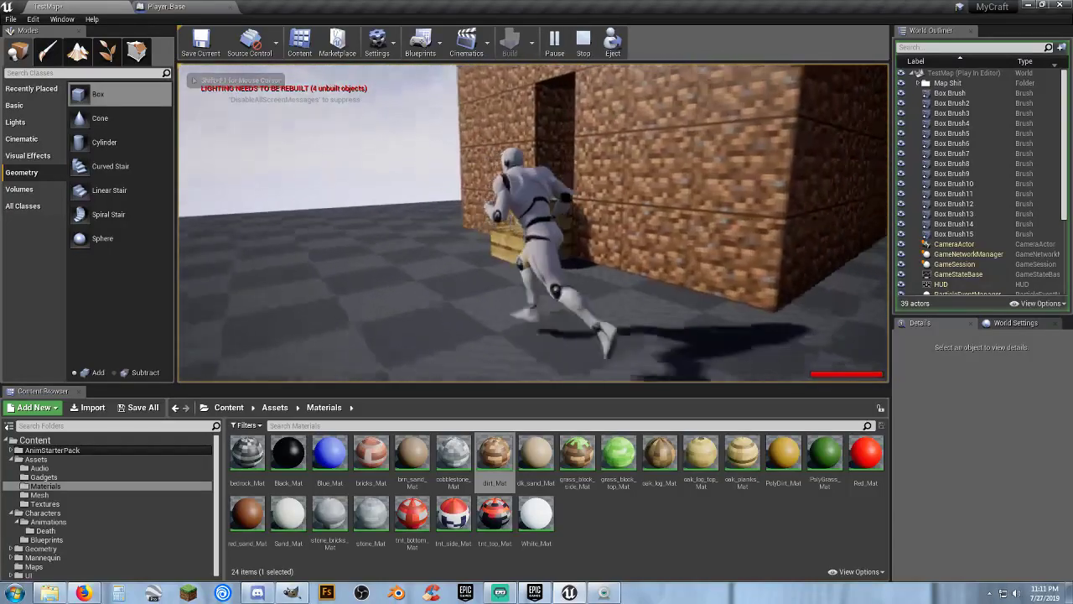
pyautogui.press('w')
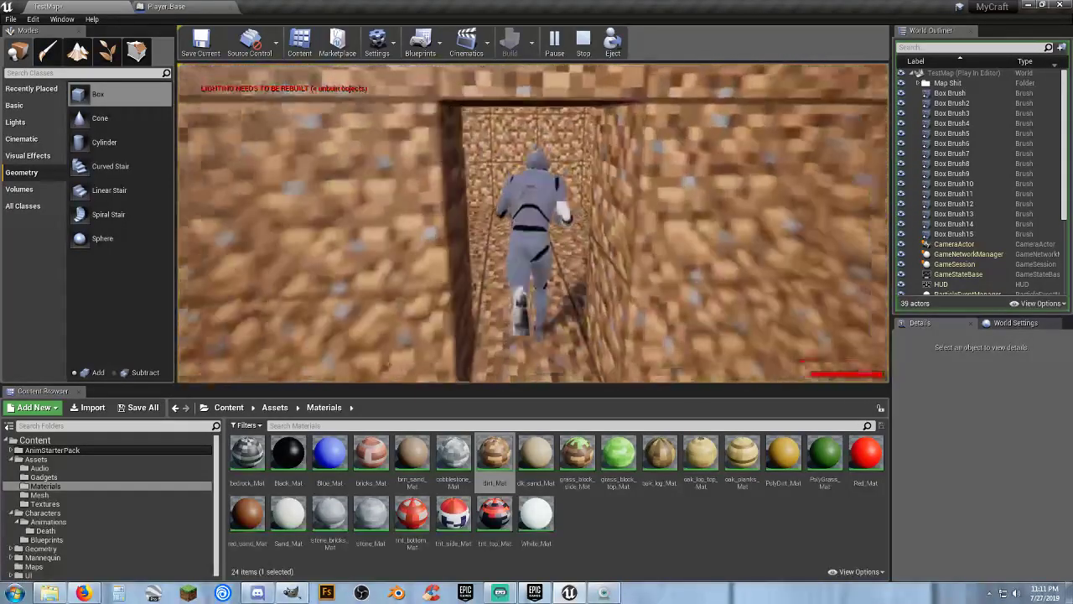
pyautogui.press('w')
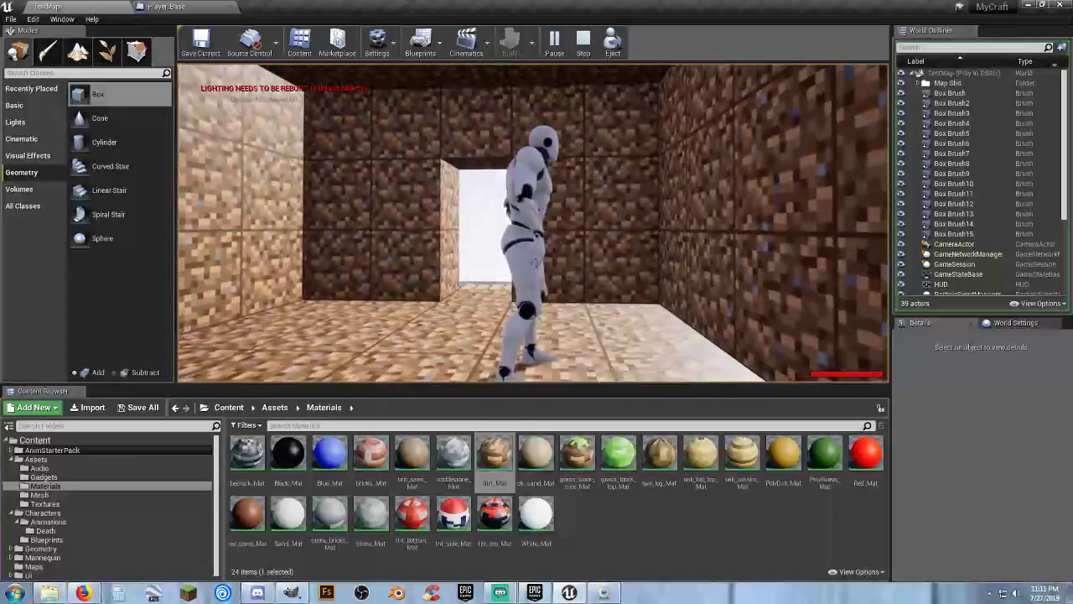
pyautogui.press('w')
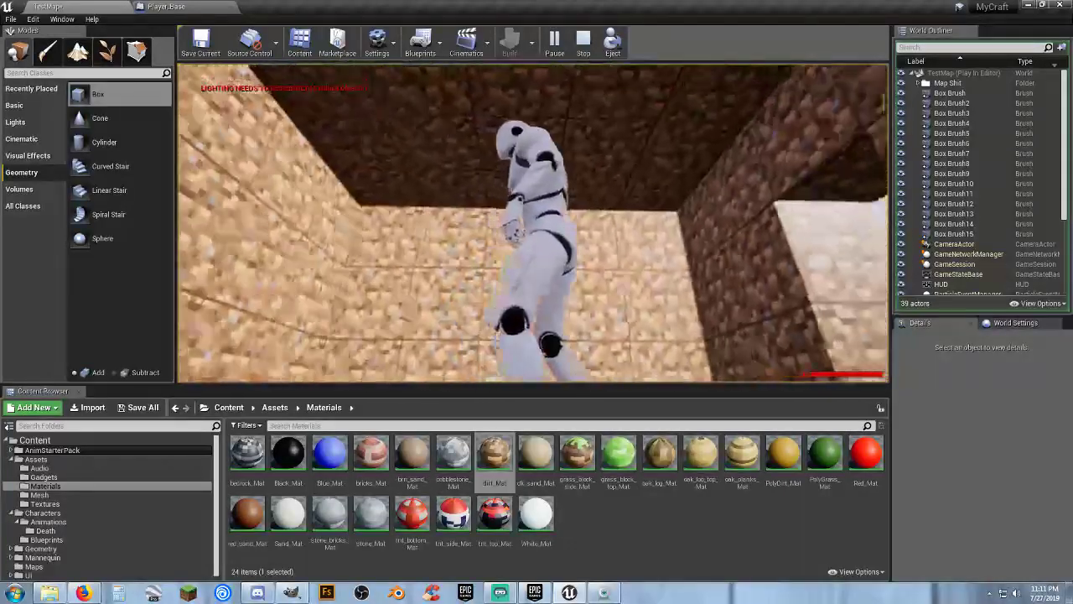
pyautogui.press('w')
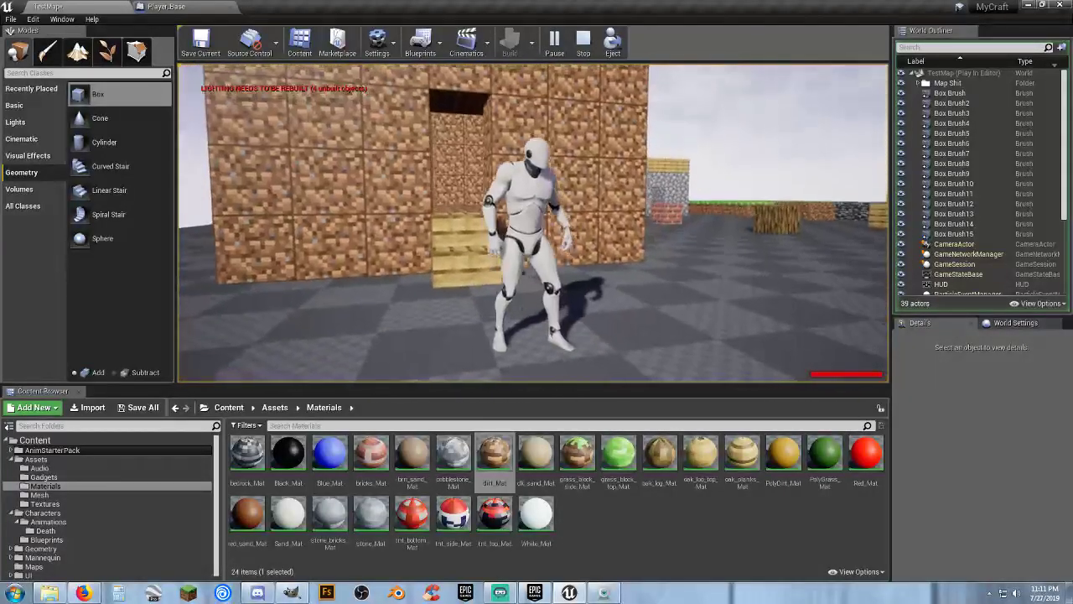
# Run the character over to the cobblestone house and examine its doorway from the front
pyautogui.press('w')
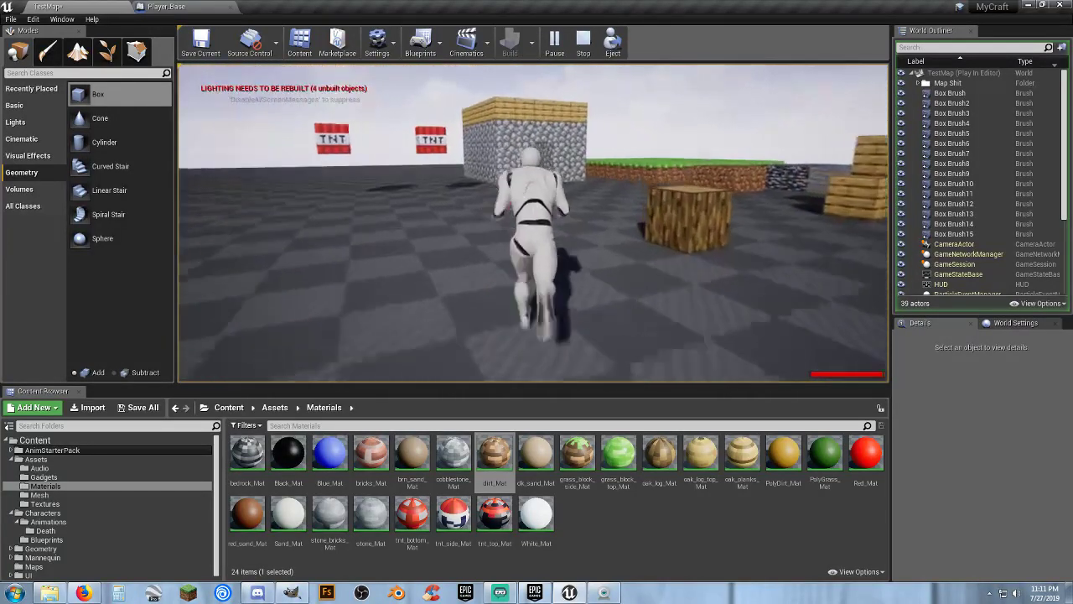
pyautogui.press('w')
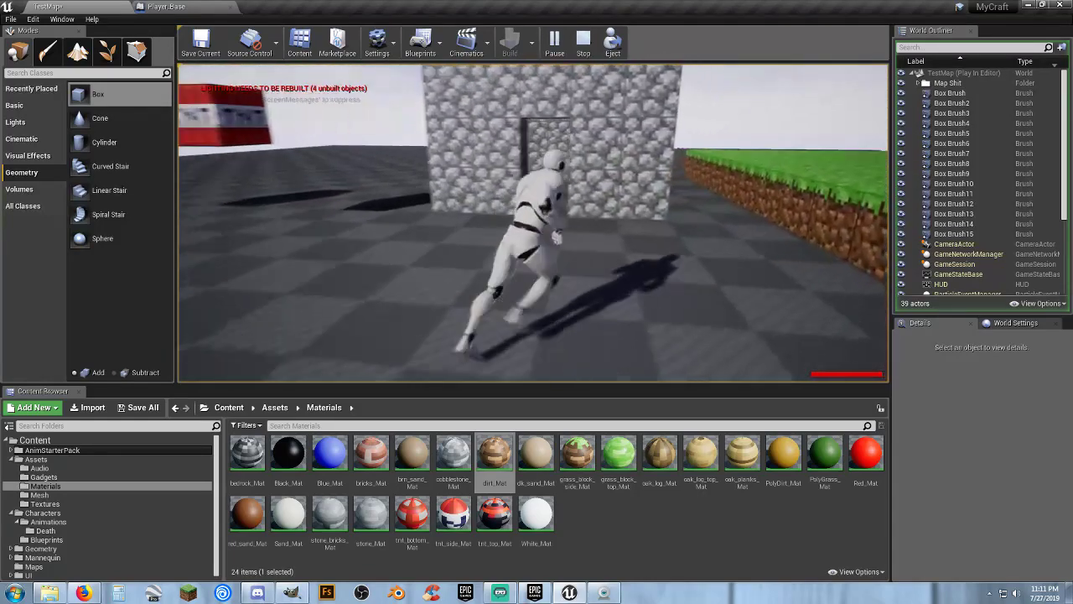
pyautogui.press('w')
pyautogui.press('a')
pyautogui.press('w')
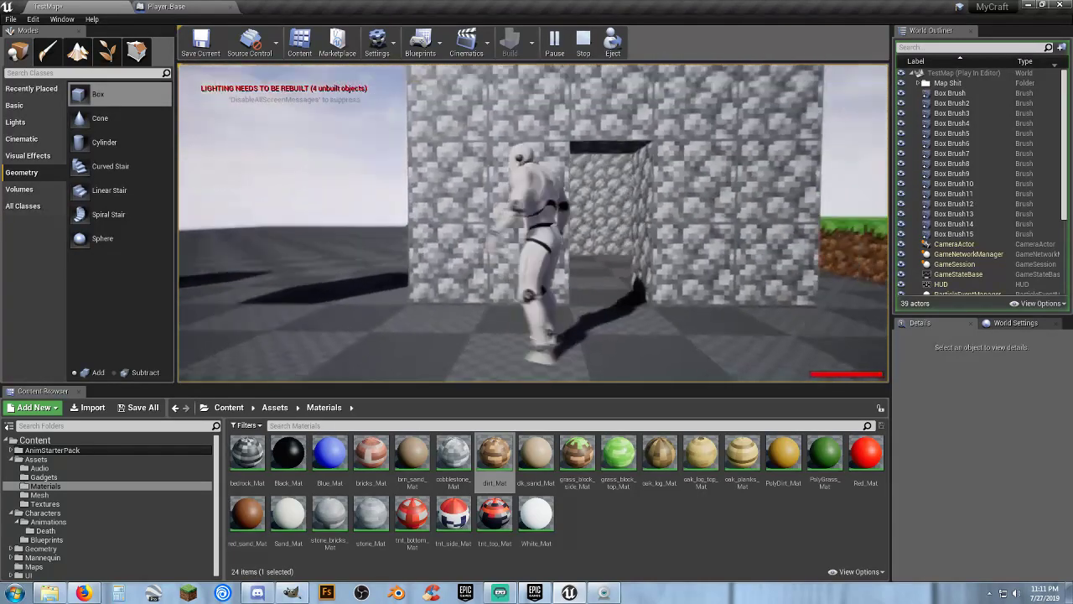
pyautogui.press('space')
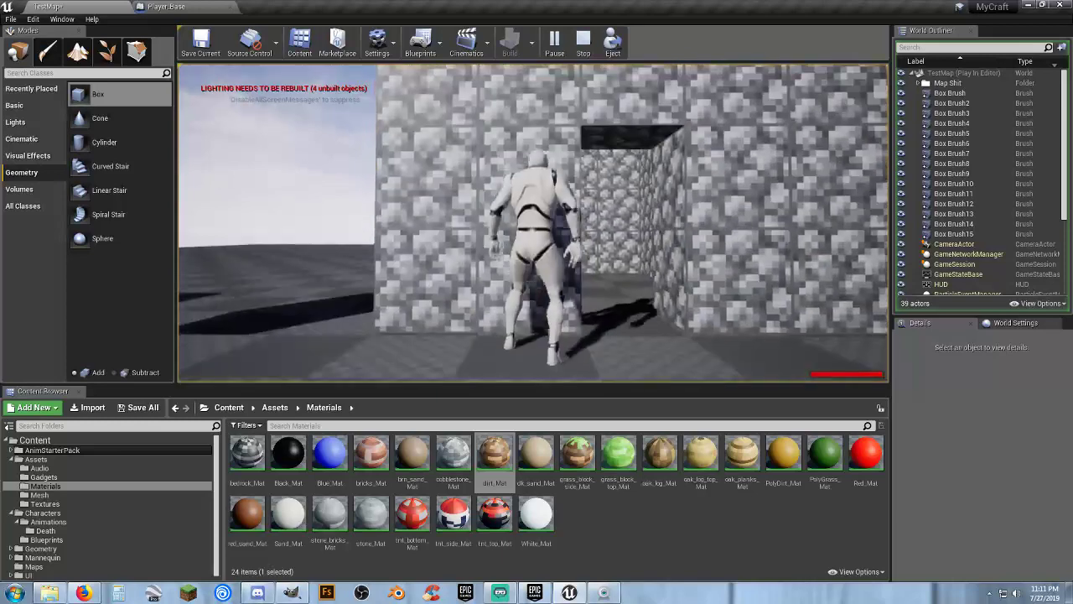
pyautogui.press('s')
pyautogui.press('d')
pyautogui.press('w')
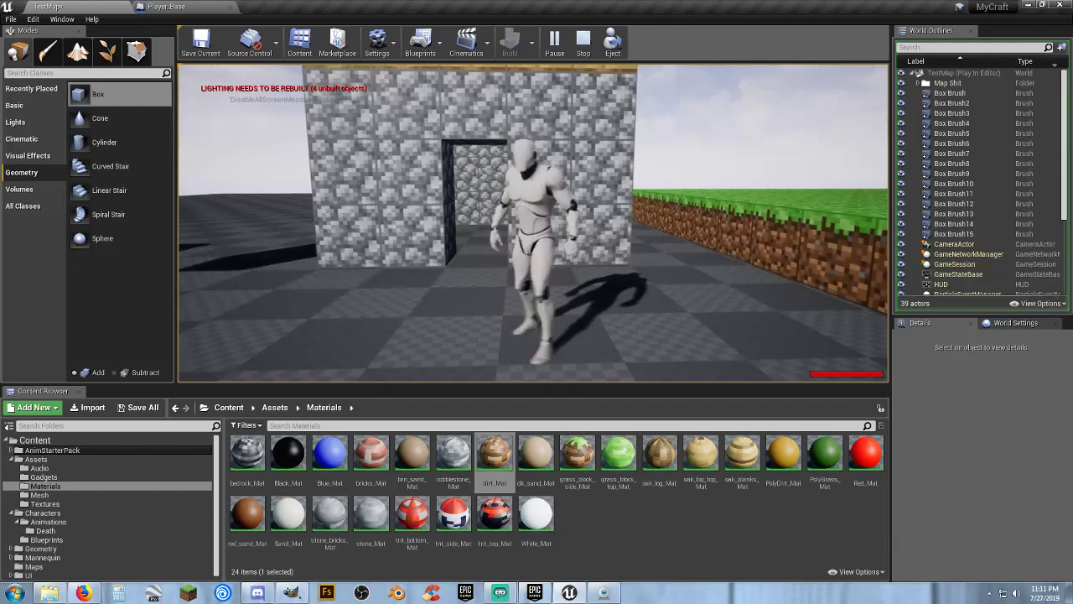
# Run the character around the cobblestone house's walls and test the TNT block standing beside it
pyautogui.press('a')
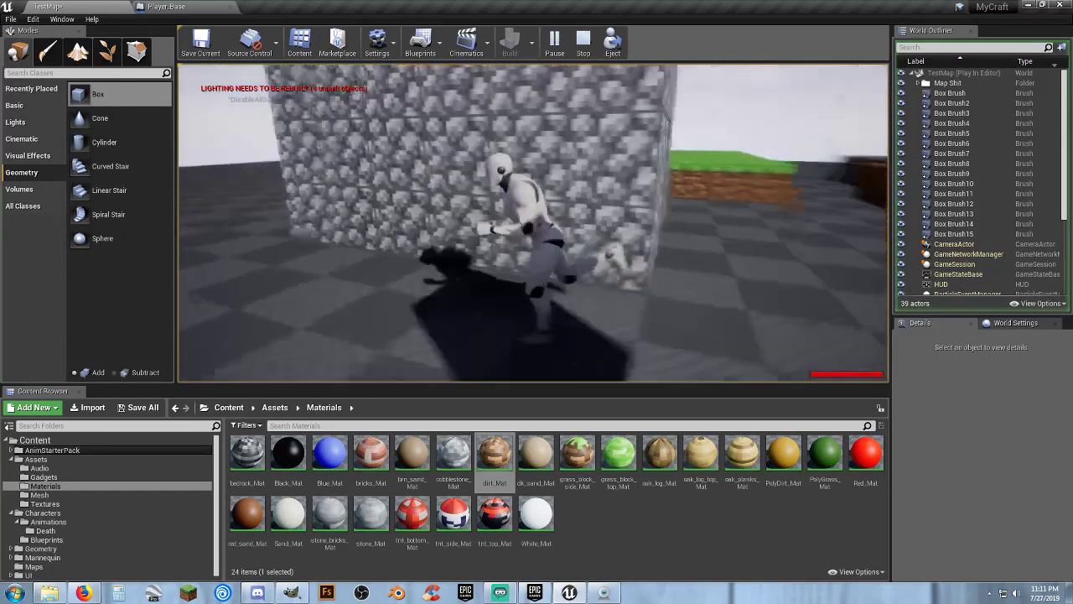
pyautogui.press('d')
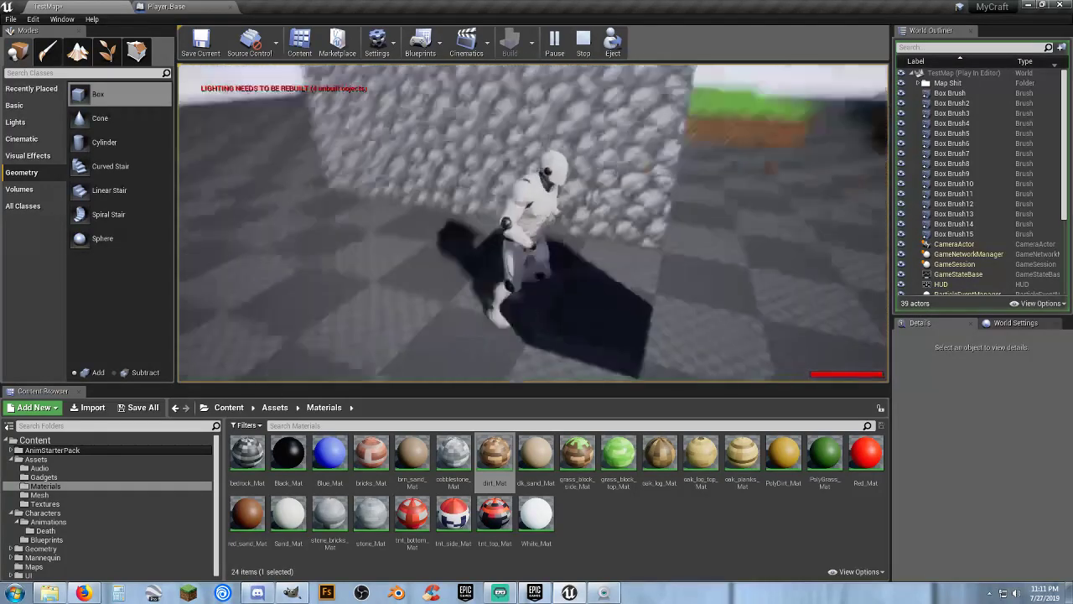
pyautogui.press('a')
pyautogui.press('w')
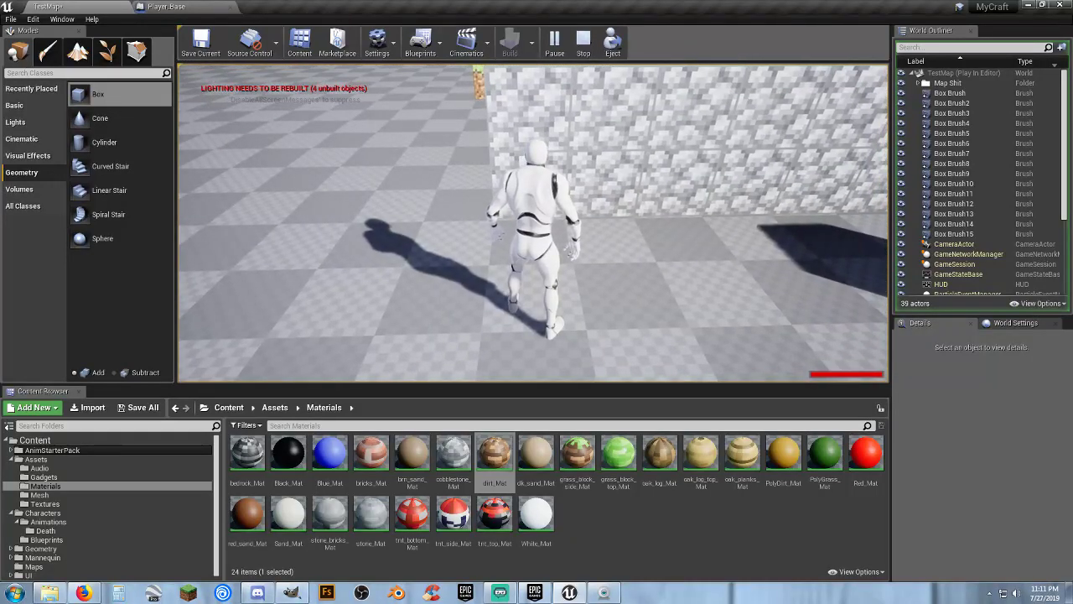
pyautogui.press('a')
pyautogui.press('d')
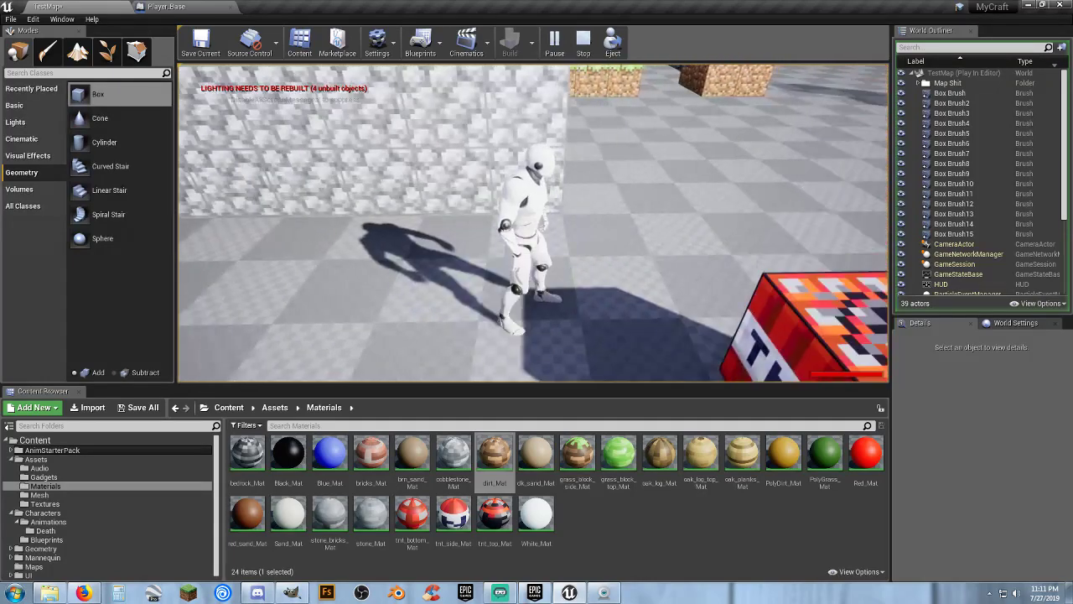
pyautogui.press('w')
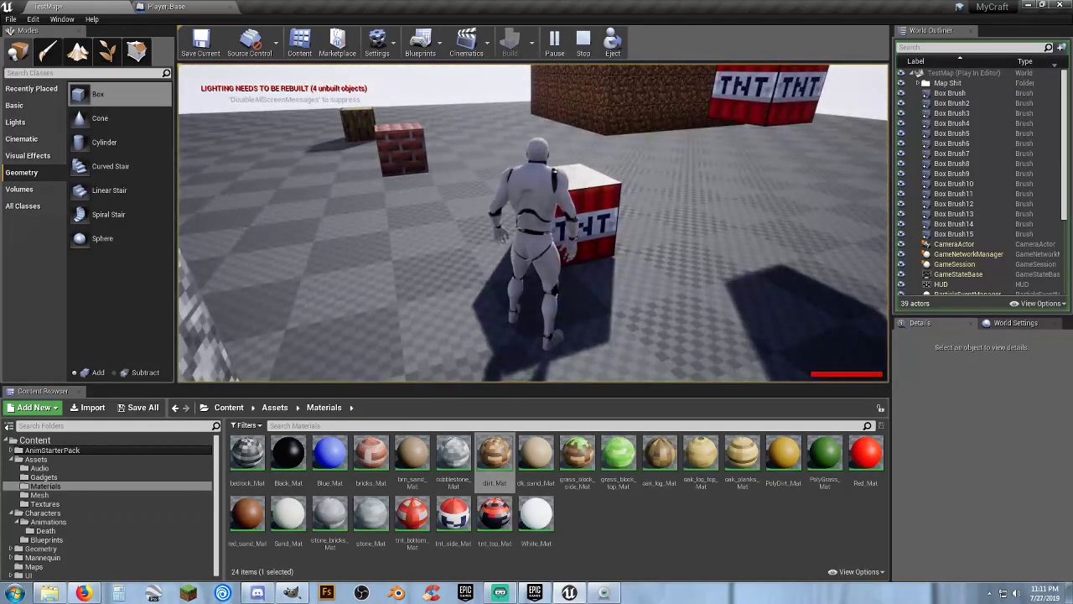
pyautogui.press('w')
pyautogui.press('d')
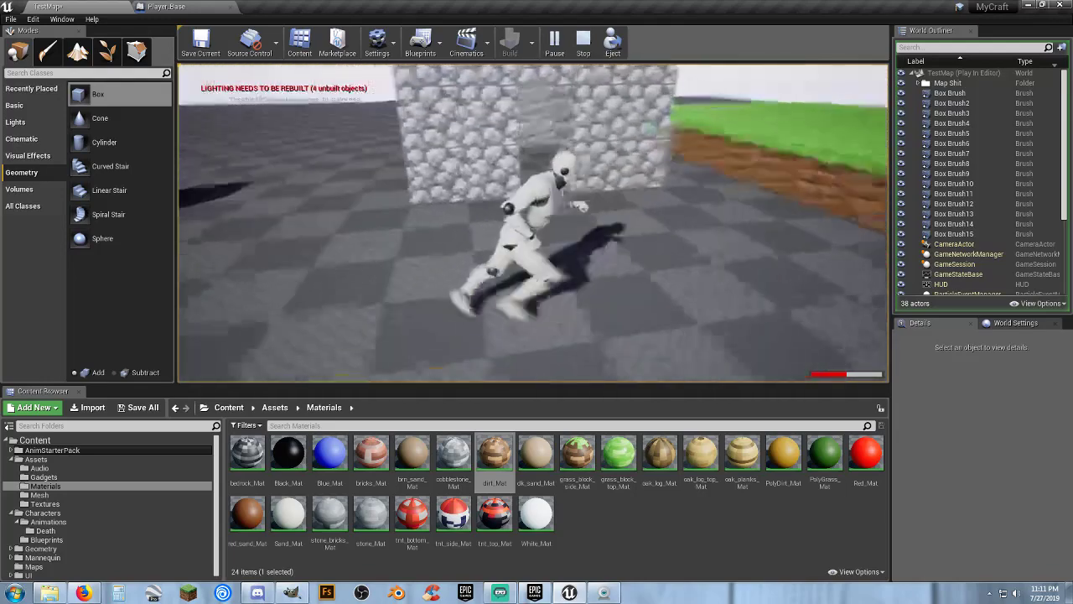
# Run the character up to the cobblestone doorway and back across the floor to the dirt house
pyautogui.press('w')
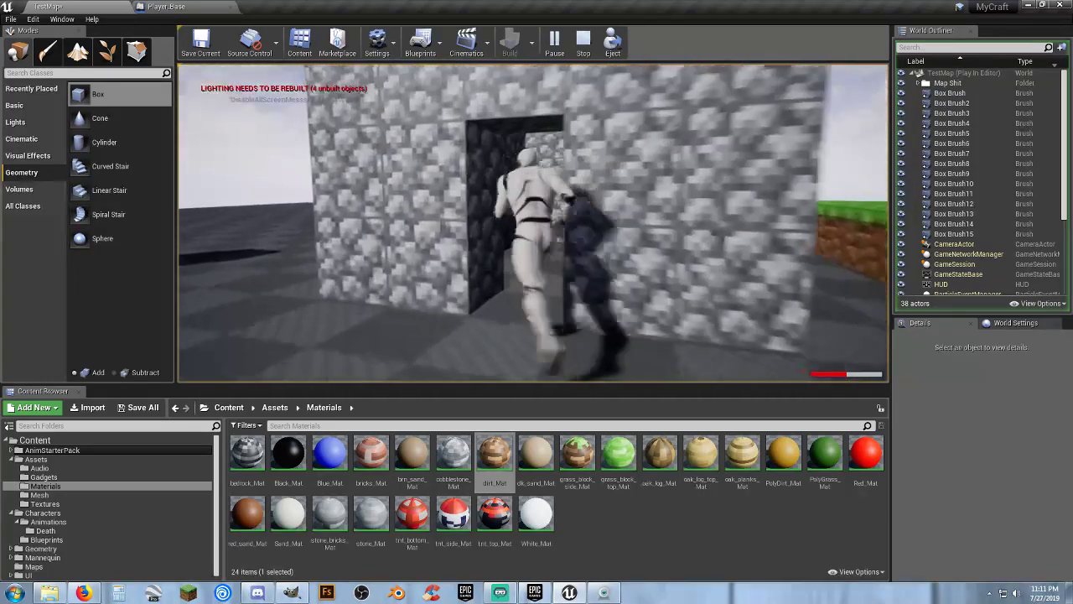
pyautogui.press('s')
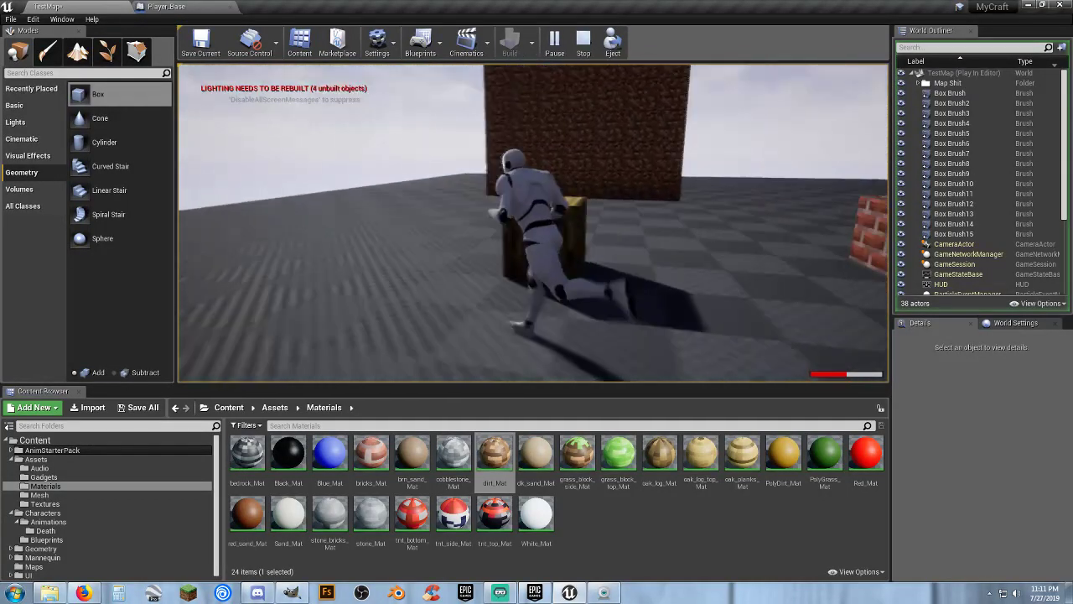
pyautogui.press('a')
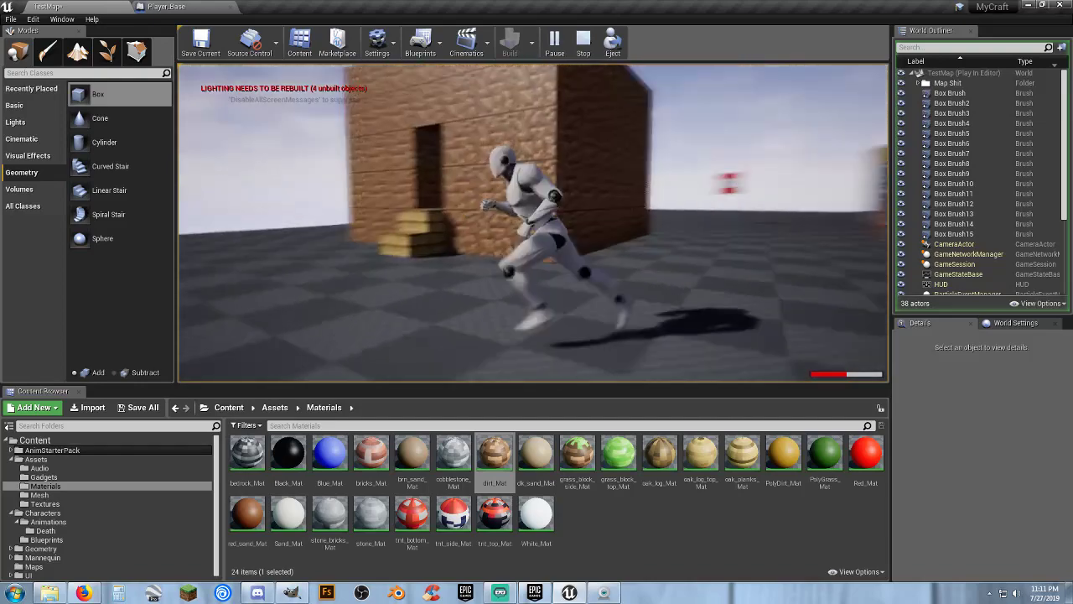
# Run the character up the oak stairs to the dirt house's doorway and back out, and end the play session
pyautogui.press('w')
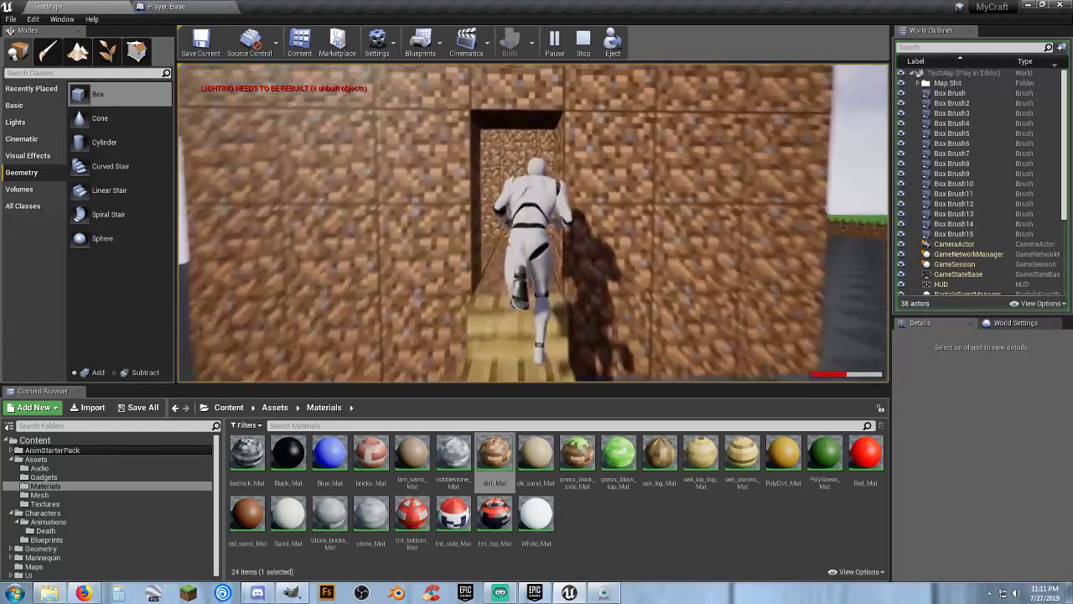
pyautogui.press('s')
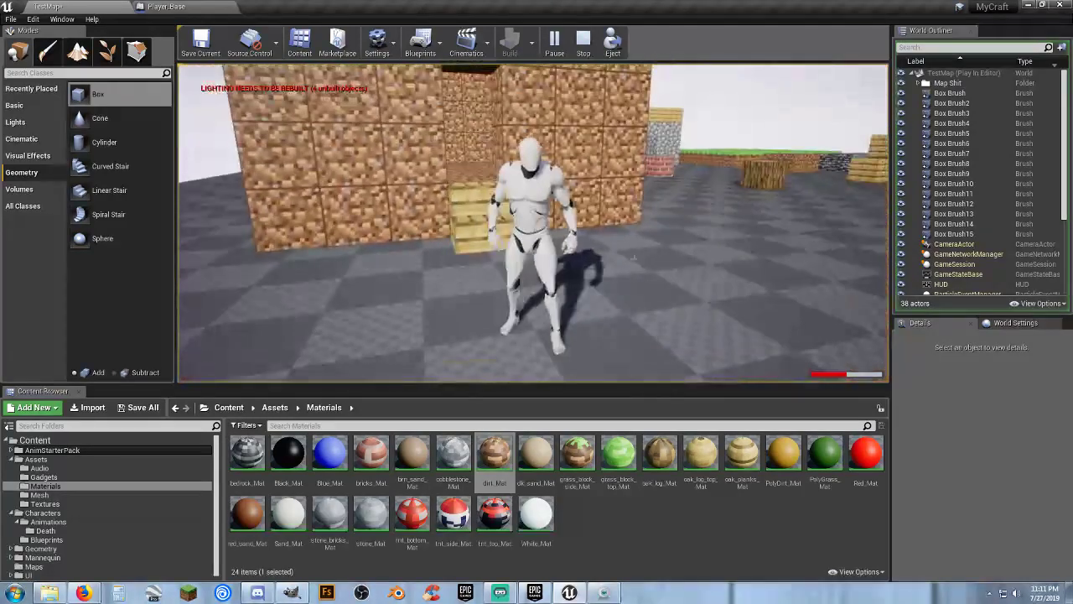
pyautogui.press('Escape')
# Delete the dirt house brush and the oak stairs from the level
pyautogui.click(581, 191)
pyautogui.press('Delete')
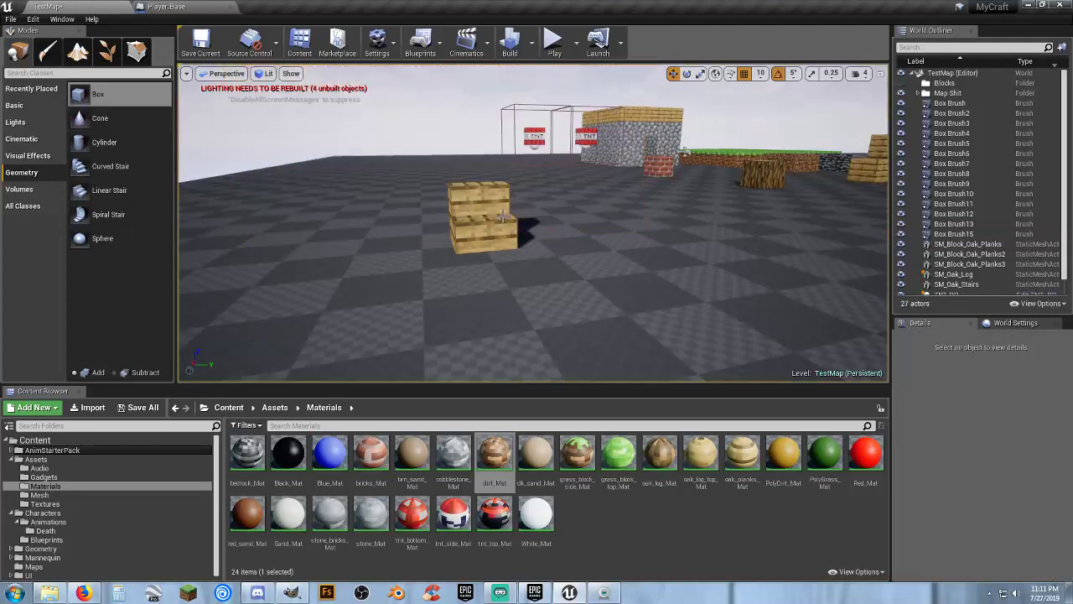
pyautogui.click(503, 220)
pyautogui.press('Delete')
pyautogui.moveTo(523, 220)
pyautogui.mouseDown(button='right')
pyautogui.moveTo(580, 169)
pyautogui.moveTo(547, 233)
pyautogui.moveTo(486, 302)
pyautogui.moveTo(502, 300)
pyautogui.mouseUp(button='right')
pyautogui.press('w')
pyautogui.press('s')
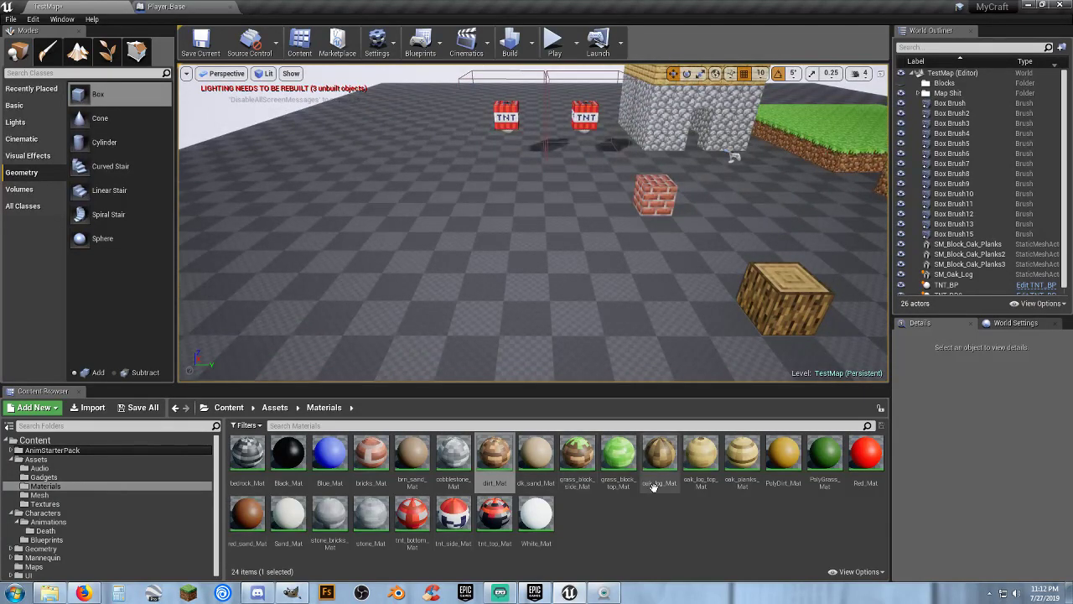
# Place a box brush with cobblestone_Mat on the open floor and set its Y size to 100 and Z size to 300
pyautogui.click(655, 506)
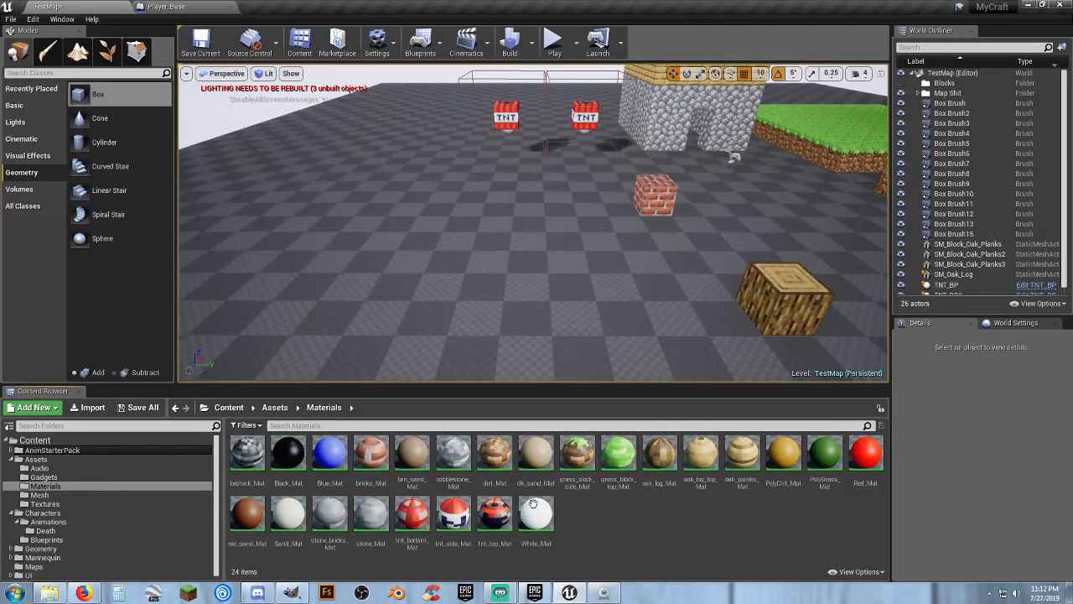
pyautogui.click(458, 479)
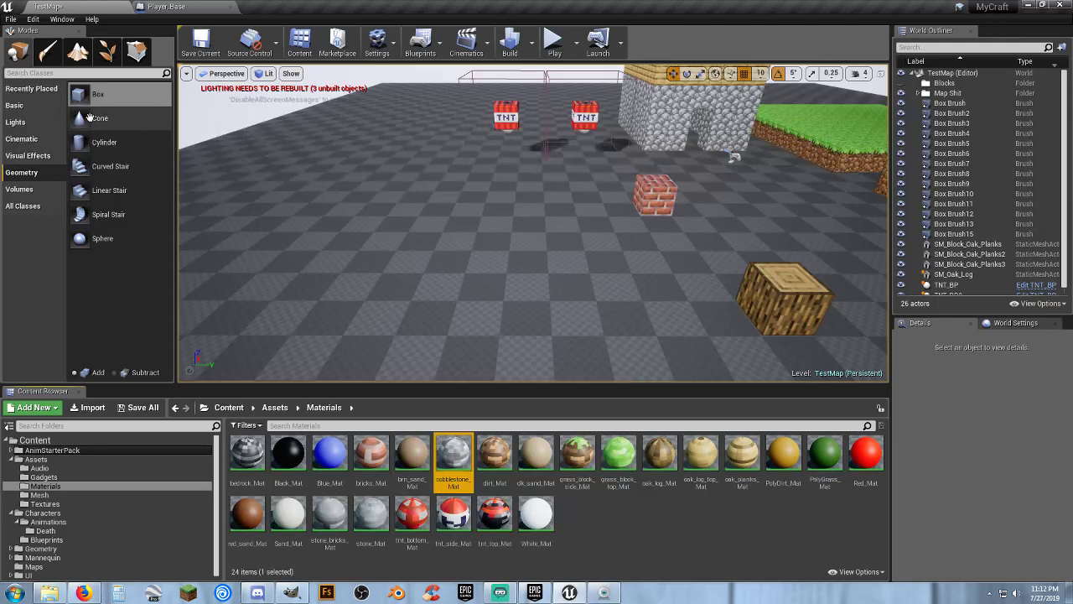
pyautogui.moveTo(81, 94)
pyautogui.mouseDown()
pyautogui.moveTo(319, 233)
pyautogui.moveTo(399, 250)
pyautogui.mouseUp()
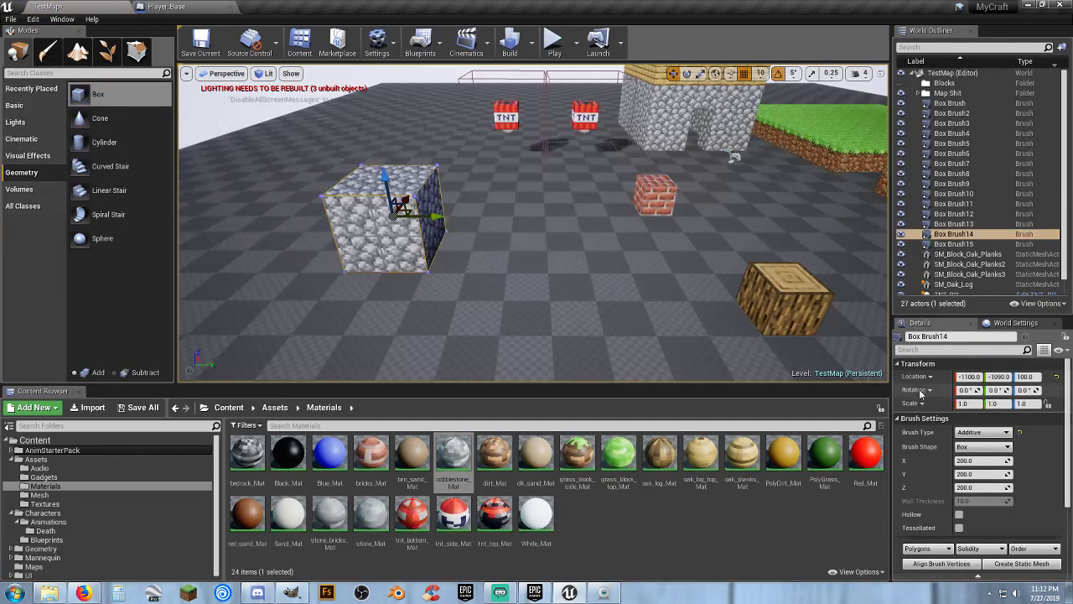
pyautogui.click(979, 474)
pyautogui.write('100')
pyautogui.press('Tab')
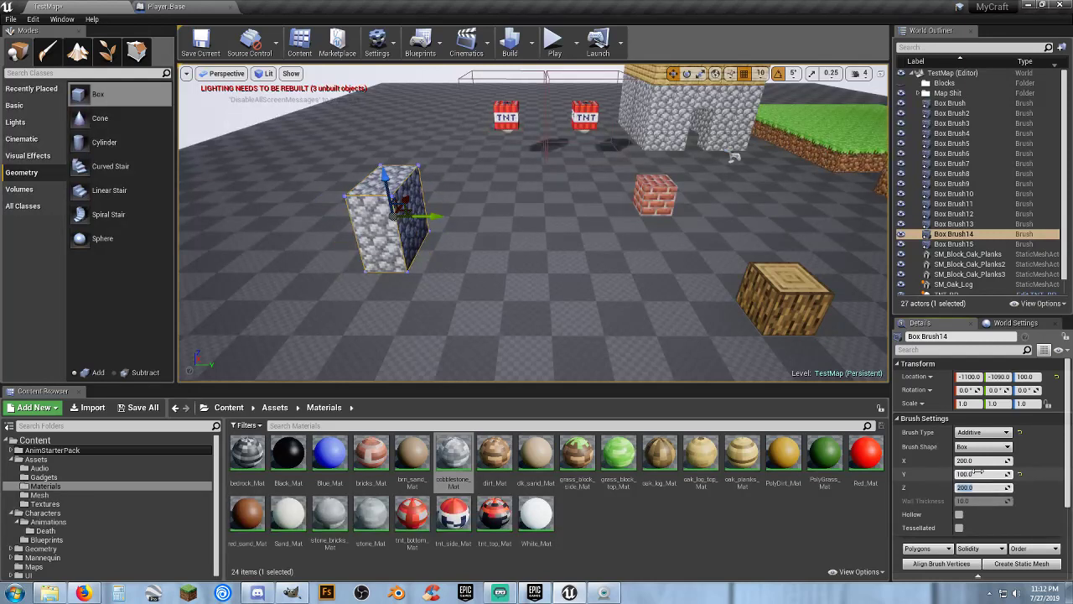
pyautogui.write('300')
pyautogui.press('Tab')
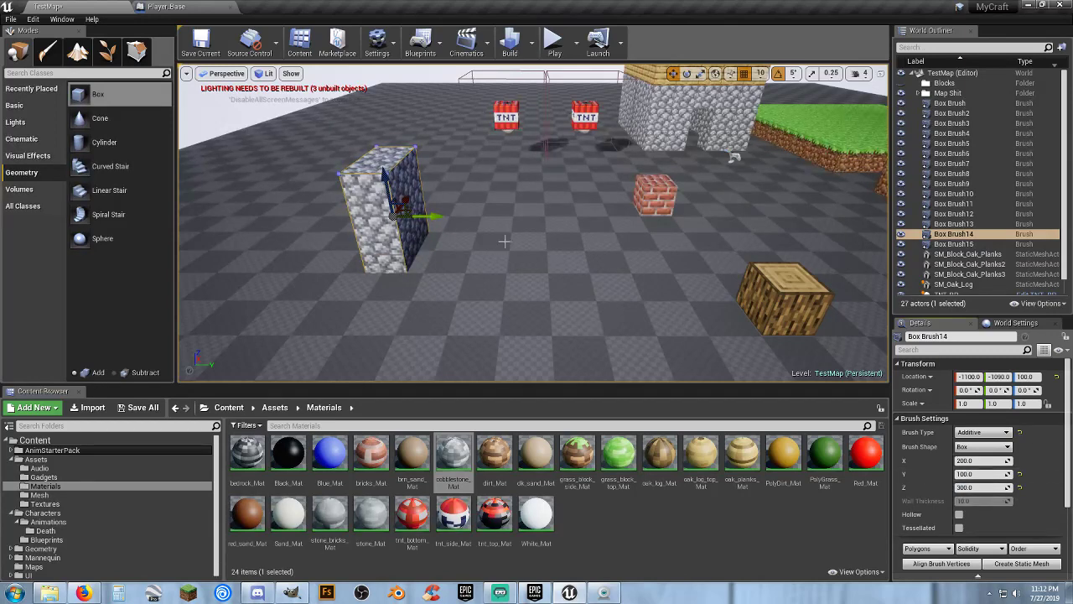
# Move the cobblestone brush to Y -1050 and lengthen it to an X size of 700
pyautogui.moveTo(435, 216); pyautogui.dragTo(450, 218)
pyautogui.press('a')
pyautogui.moveTo(471, 263); pyautogui.dragTo(603, 328, button='right')
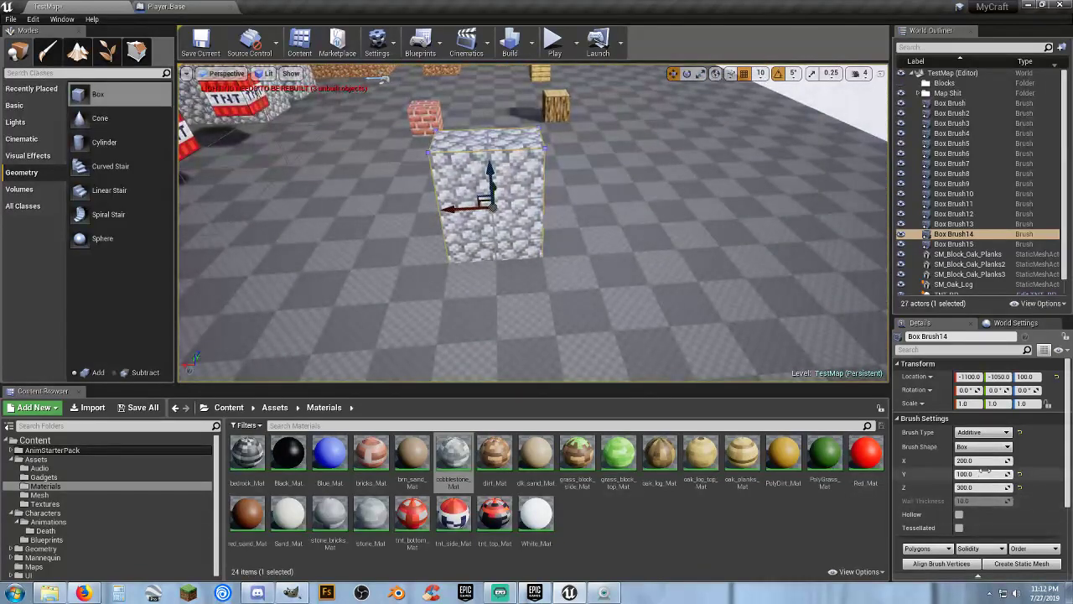
pyautogui.click(982, 460)
pyautogui.write('70')
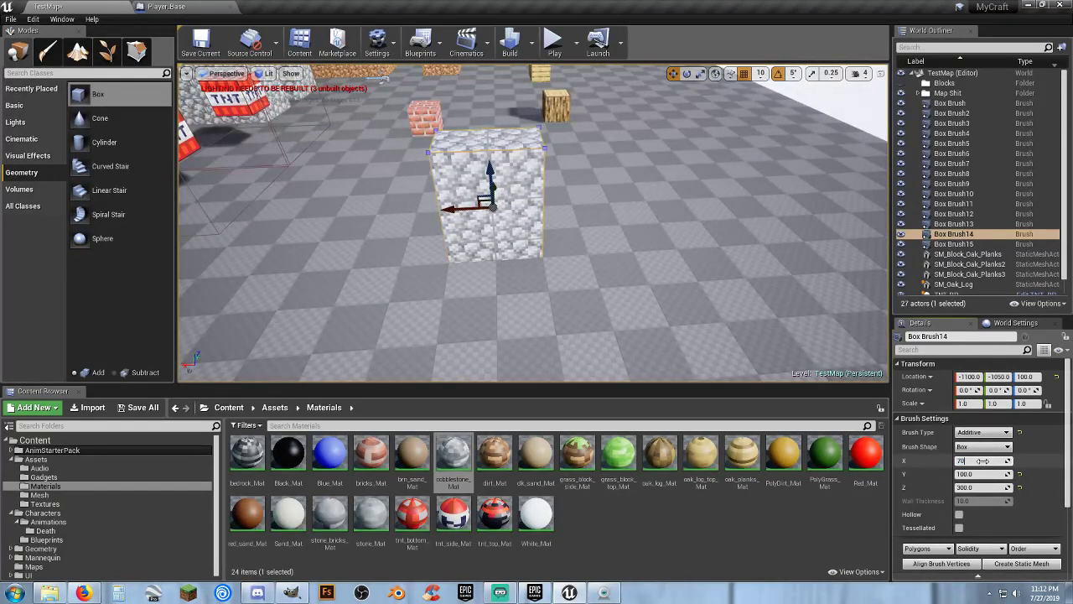
pyautogui.write('0')
pyautogui.press('Tab')
pyautogui.moveTo(671, 285); pyautogui.dragTo(553, 289, button='right')
pyautogui.press('d')
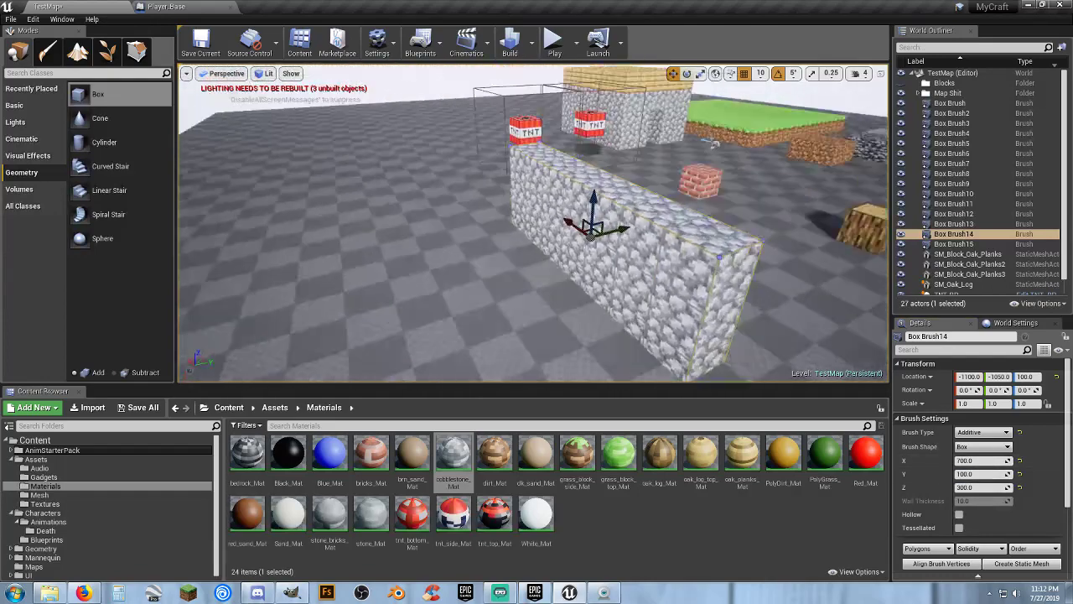
pyautogui.press('s')
pyautogui.moveTo(730, 289); pyautogui.dragTo(729, 315, button='right')
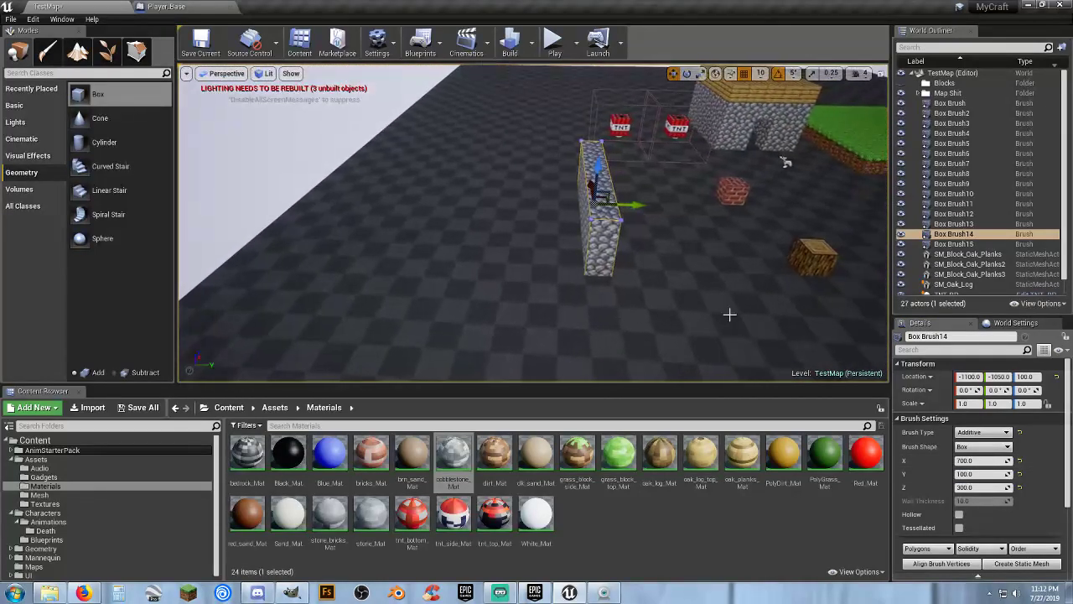
pyautogui.hotkey('ctrl', 'w')
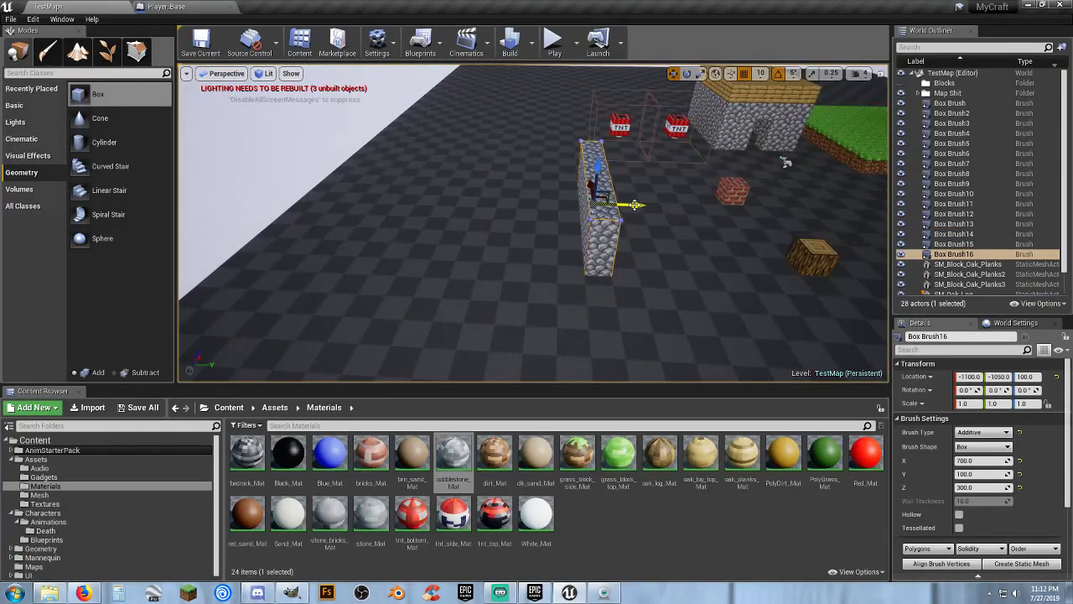
pyautogui.moveTo(636, 204); pyautogui.dragTo(550, 203)
pyautogui.press('Delete')
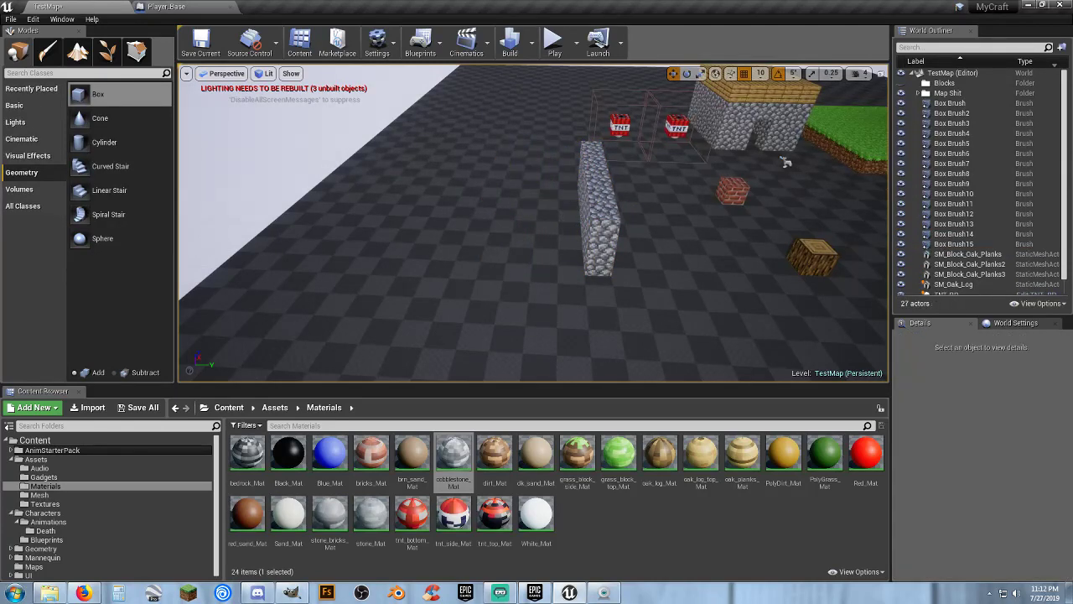
# Raise the cobblestone wall to a Z location of 150
pyautogui.click(601, 235)
pyautogui.click(977, 257)
pyautogui.click(971, 237)
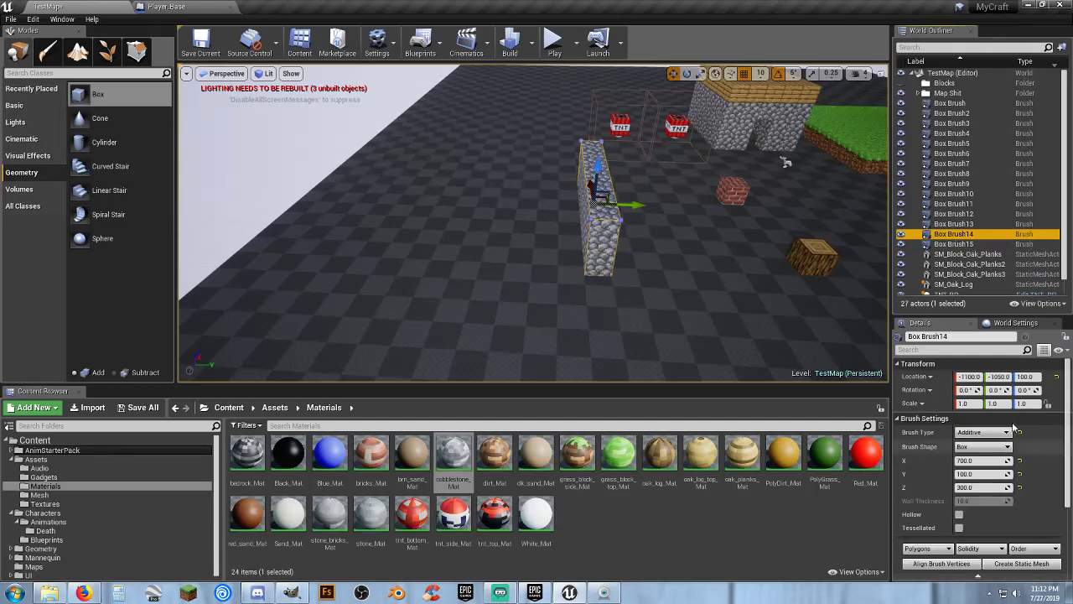
pyautogui.click(1035, 377)
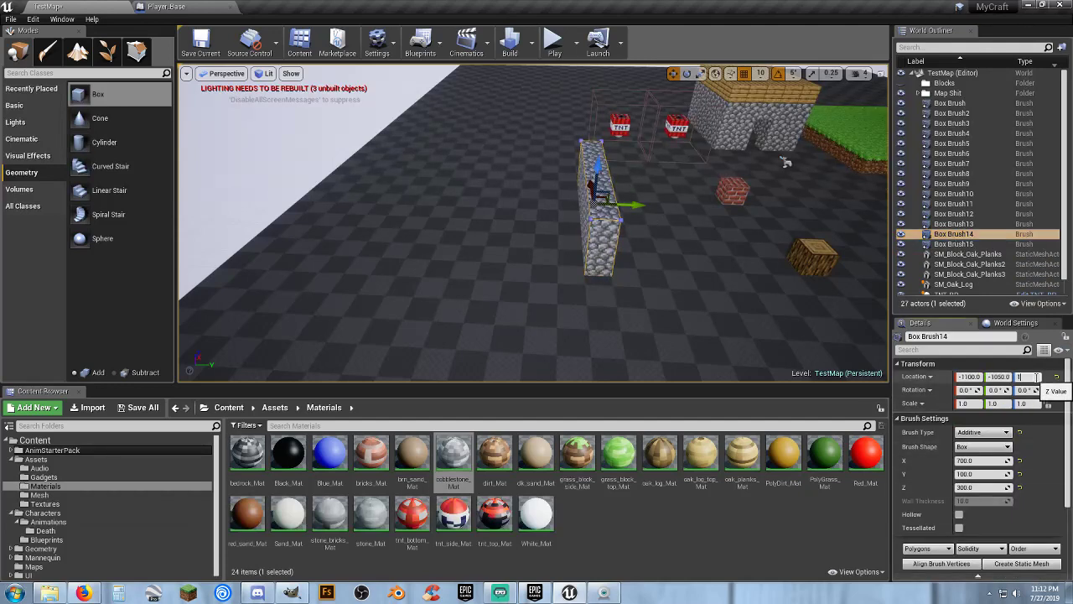
pyautogui.write('150')
pyautogui.press('Return')
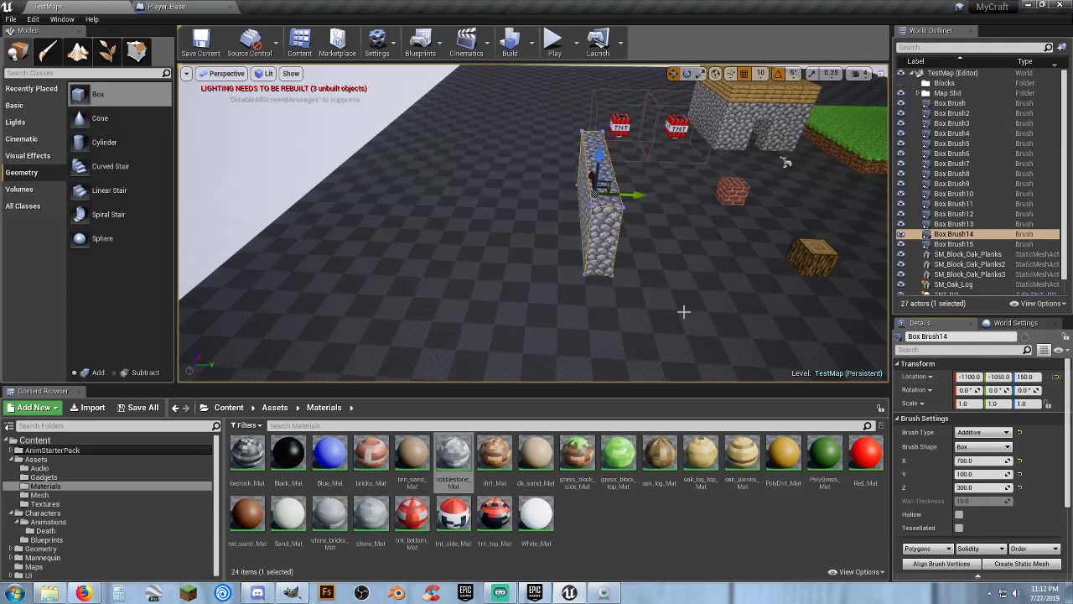
# Duplicate the cobblestone wall to Y -1650 as a parallel wall, and delete the leftover subtractive doorway brush
pyautogui.hotkey('ctrl', 'c')
pyautogui.hotkey('ctrl', 'v')
pyautogui.moveTo(638, 199); pyautogui.dragTo(501, 229)
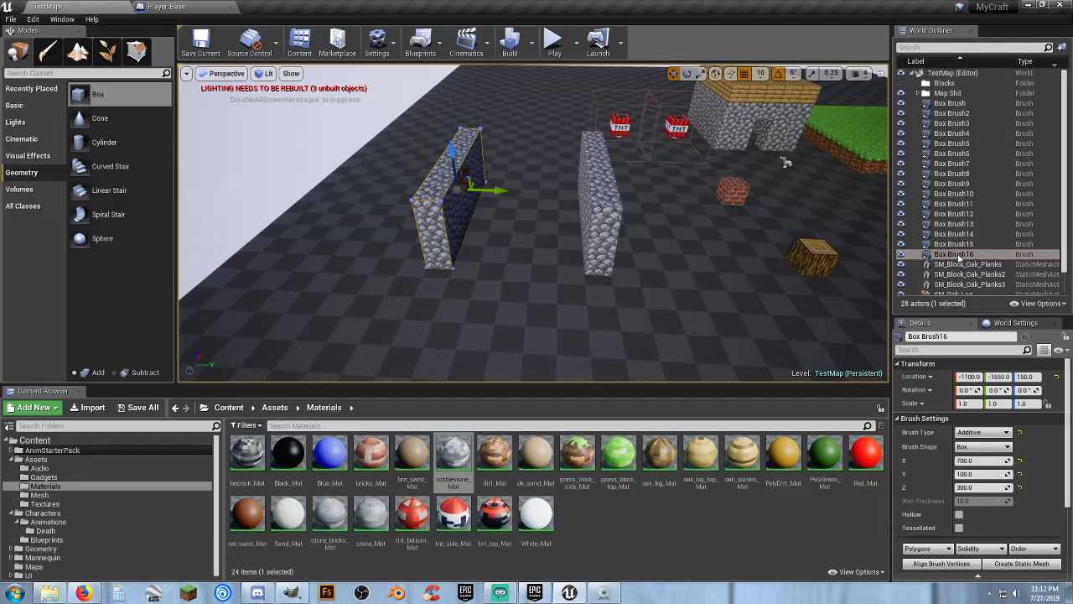
pyautogui.click(971, 246)
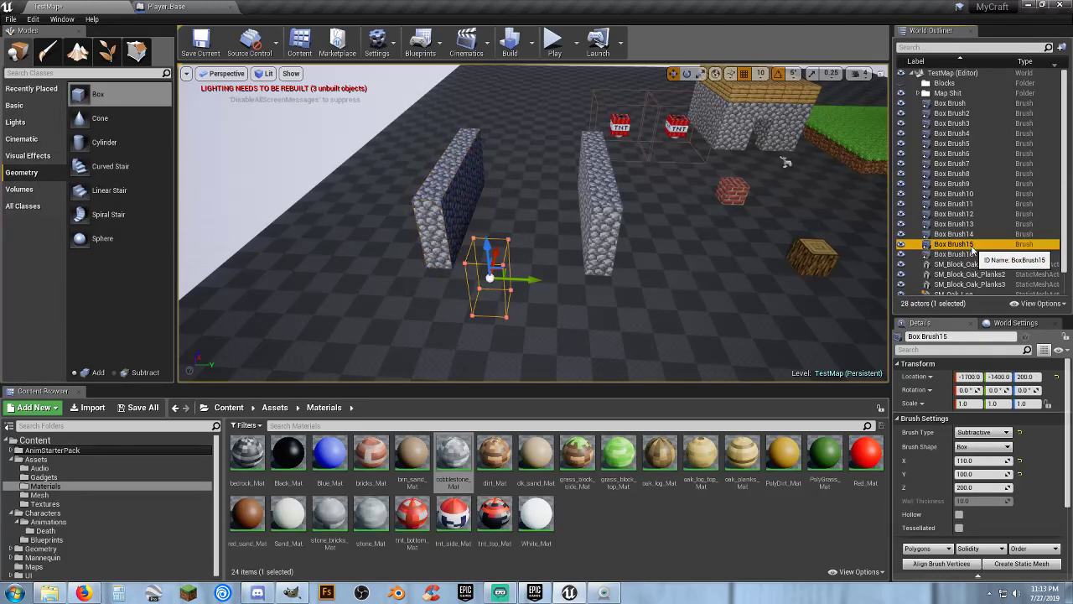
pyautogui.press('Delete')
# Select both cobblestone walls and shift them together along X to -1150
pyautogui.click(971, 244)
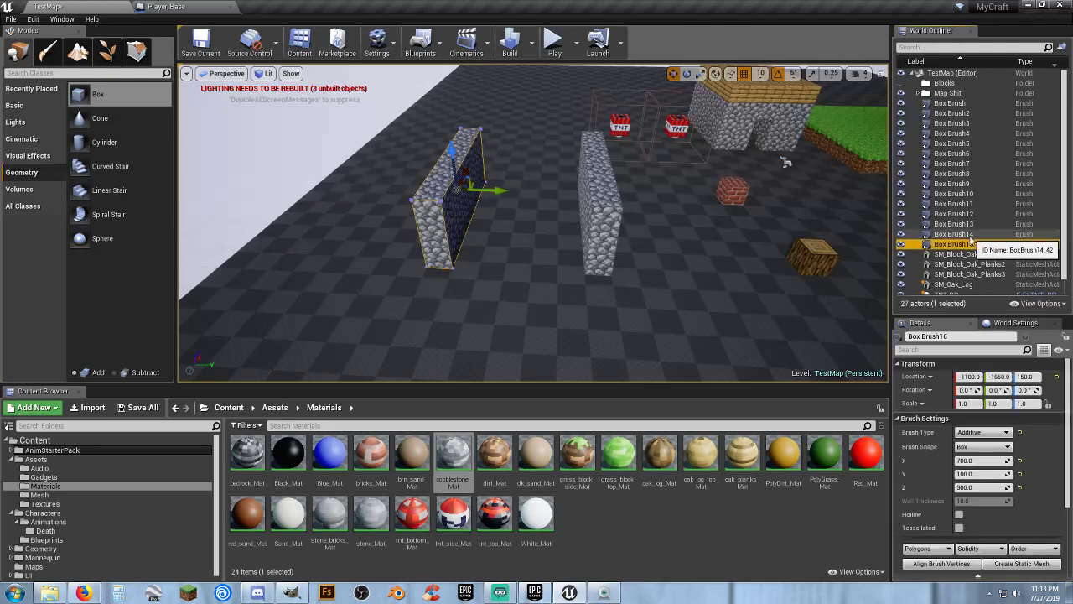
pyautogui.keyDown('ctrl'); pyautogui.click(968, 235); pyautogui.keyUp('ctrl')
pyautogui.press('f')
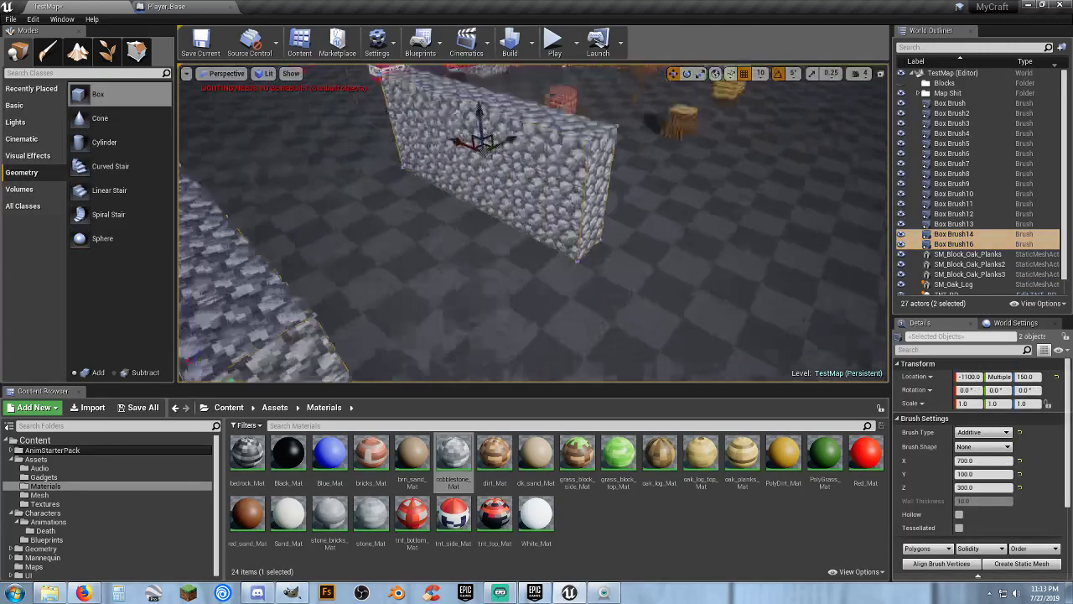
pyautogui.scroll(-4, 530, 210)
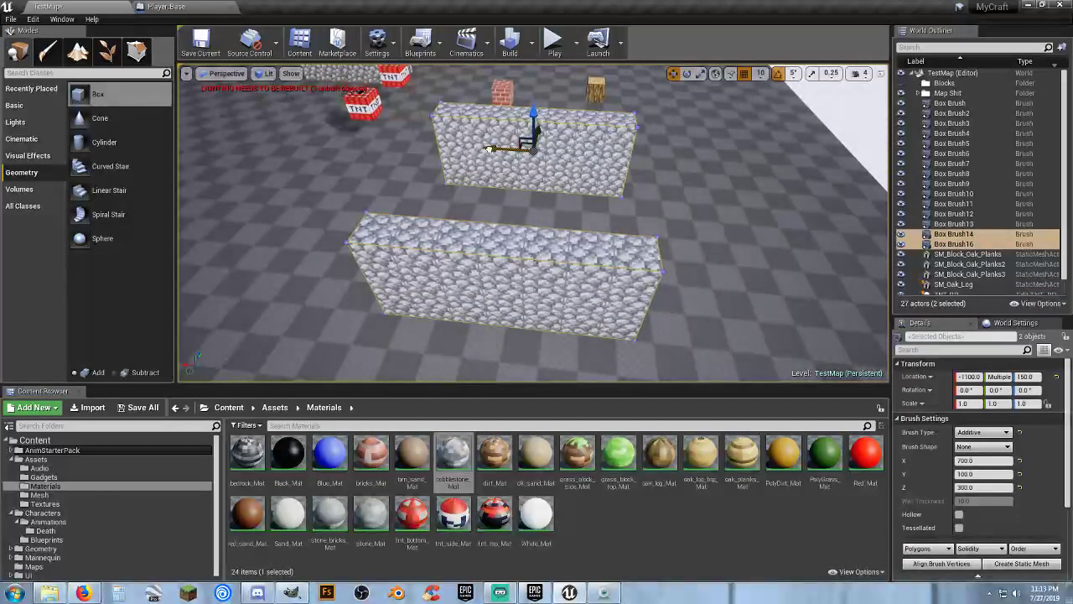
pyautogui.moveTo(489, 150); pyautogui.dragTo(501, 151)
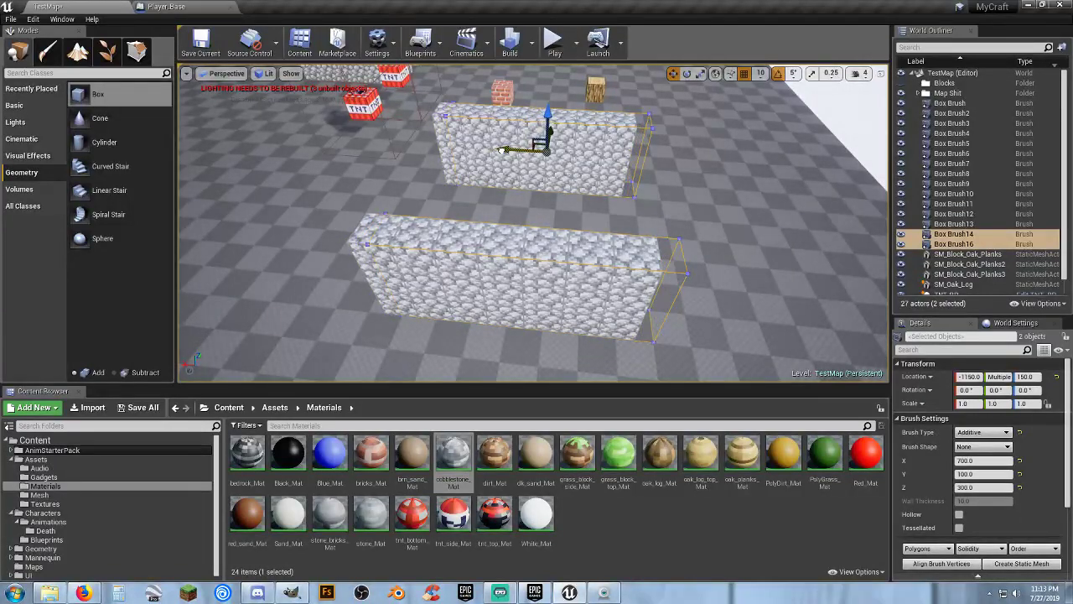
# Place a cobblestone box brush between the two walls and size it X 100, Y 500, Z 300
pyautogui.press('d')
pyautogui.moveTo(501, 151)
pyautogui.mouseDown(button='right')
pyautogui.moveTo(336, 155)
pyautogui.moveTo(469, 215)
pyautogui.mouseUp(button='right')
pyautogui.press('a')
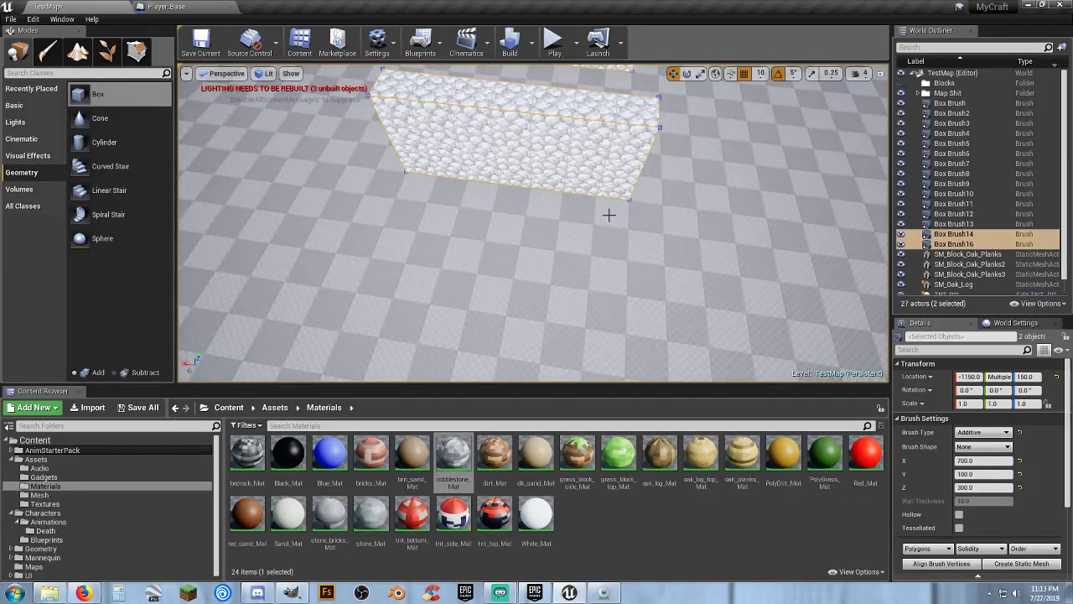
pyautogui.moveTo(600, 203); pyautogui.dragTo(582, 204, button='right')
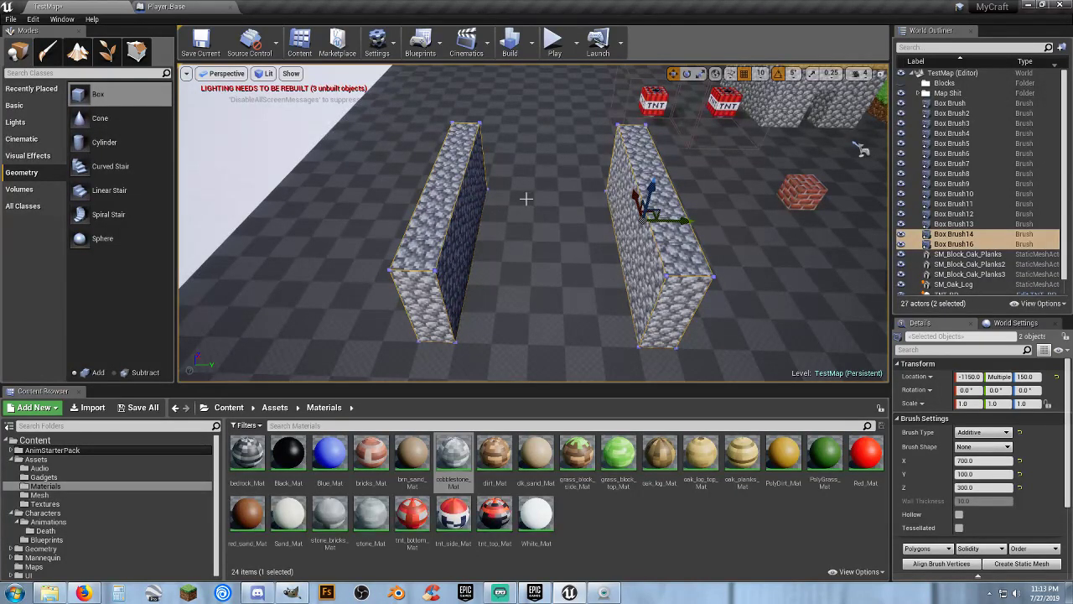
pyautogui.scroll(-4, 575, 210)
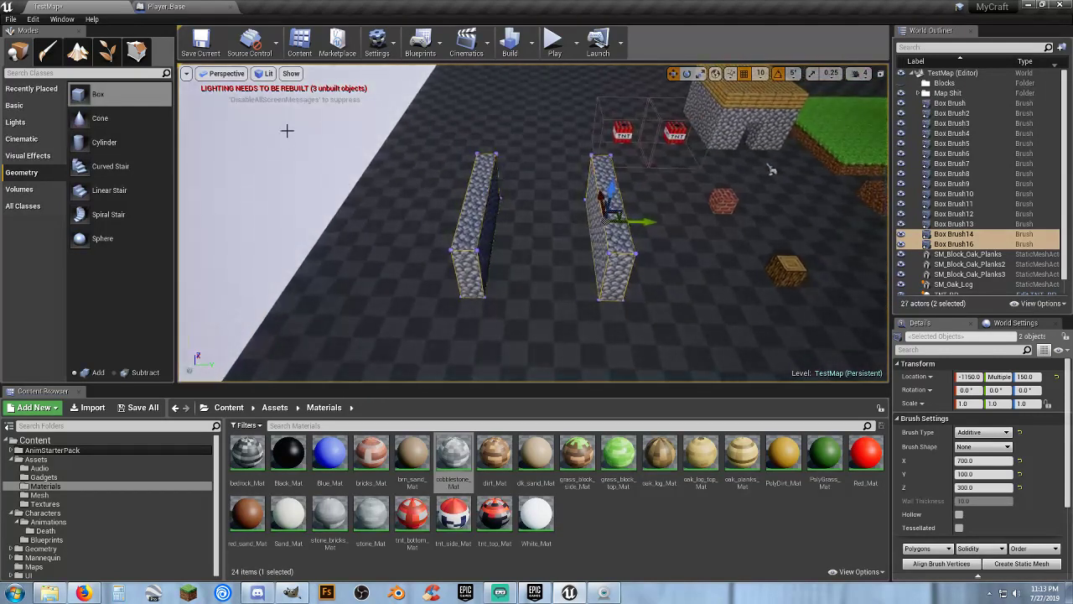
pyautogui.moveTo(82, 95)
pyautogui.mouseDown()
pyautogui.moveTo(587, 234)
pyautogui.moveTo(542, 220)
pyautogui.mouseUp()
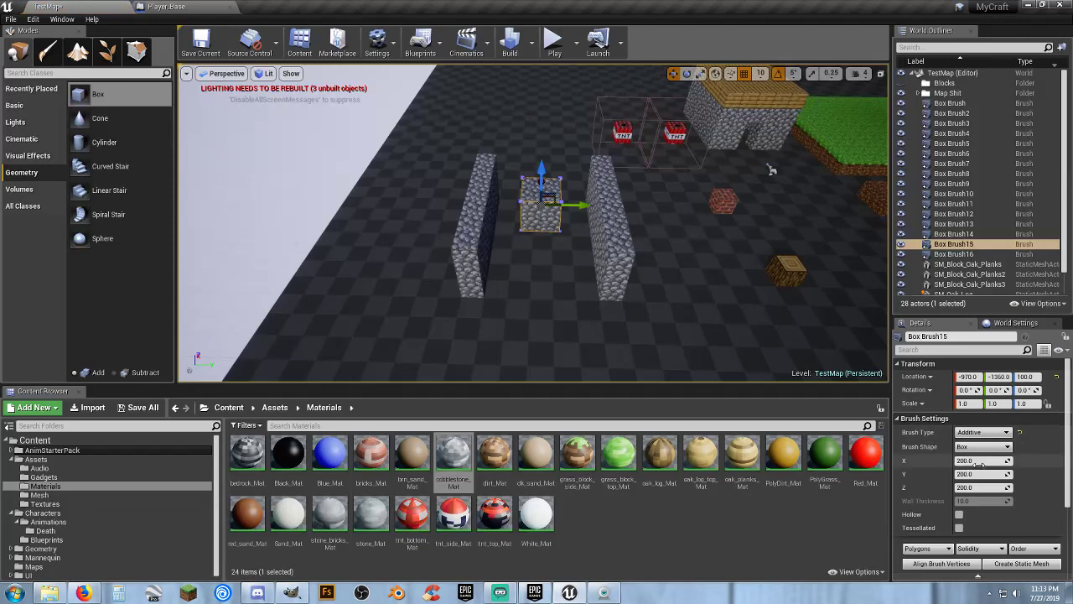
pyautogui.click(979, 474)
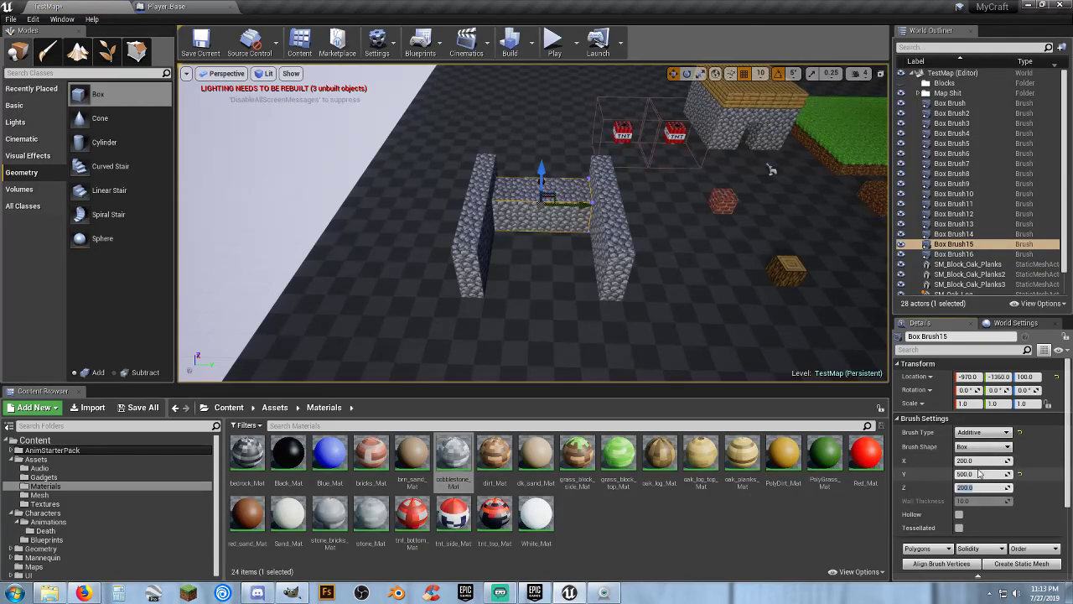
pyautogui.click(979, 464)
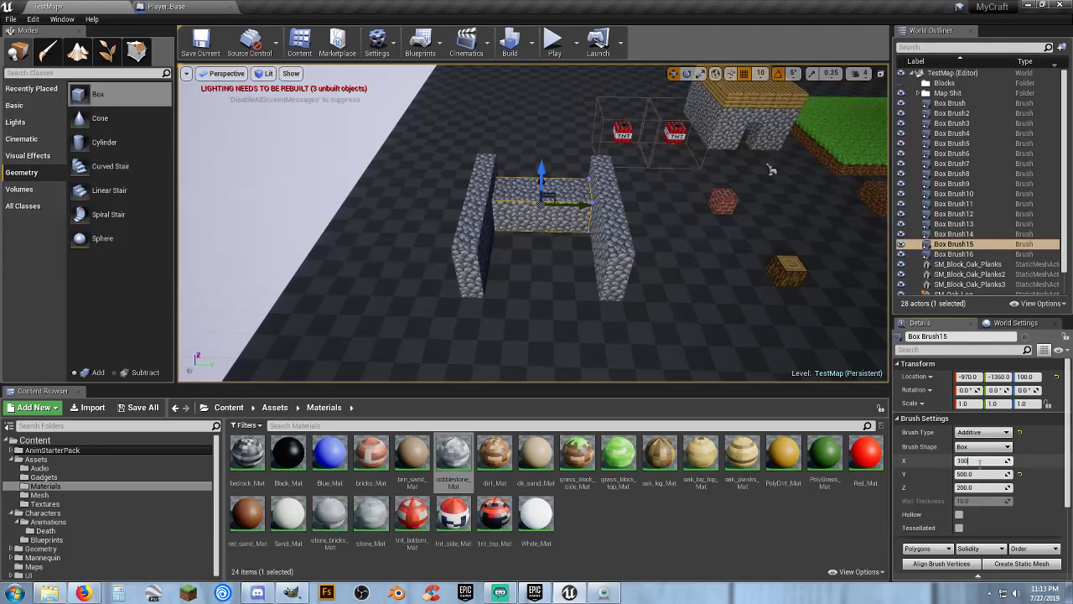
pyautogui.press('Tab')
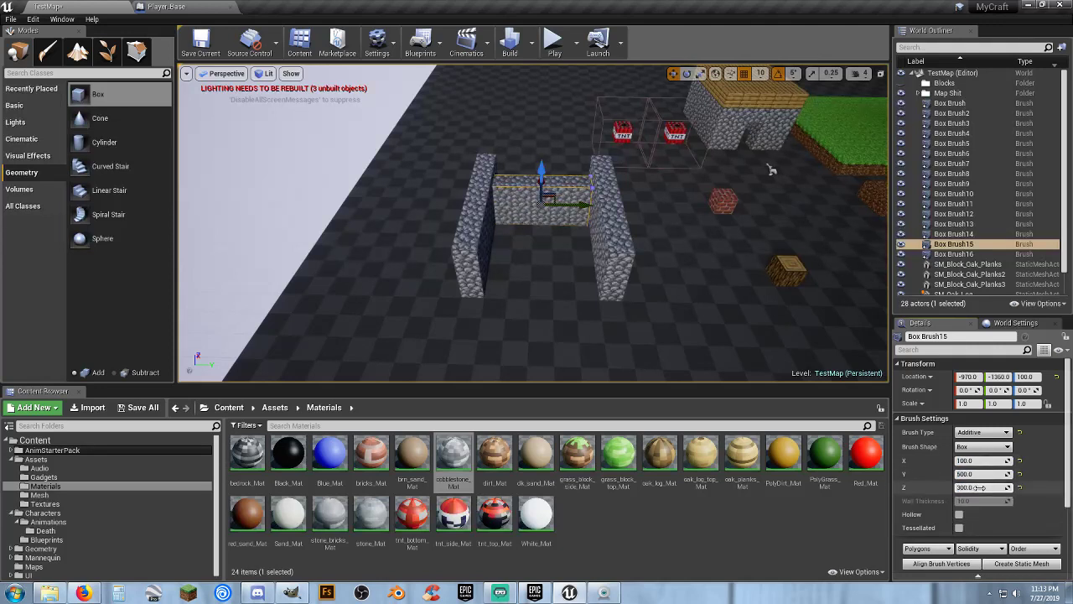
# Position the back wall at X -850, Y -1350, Z 150 so it joins the far ends of both side walls
pyautogui.click(1035, 376)
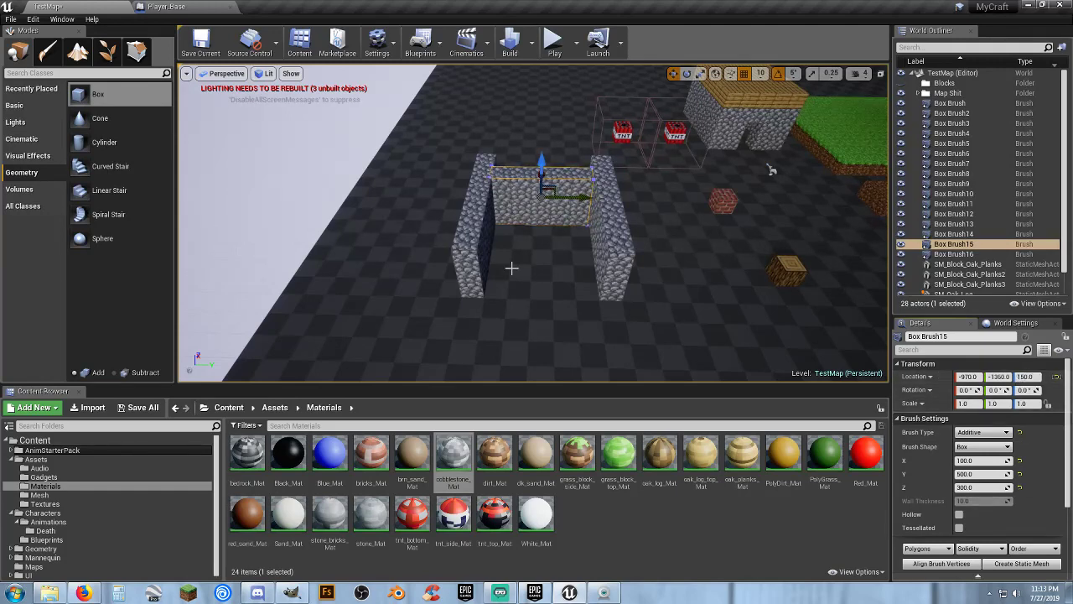
pyautogui.press('w')
pyautogui.moveTo(511, 269)
pyautogui.mouseDown(button='right')
pyautogui.moveTo(536, 227)
pyautogui.moveTo(579, 293)
pyautogui.moveTo(654, 302)
pyautogui.moveTo(682, 278)
pyautogui.mouseUp(button='right')
pyautogui.press('s')
pyautogui.moveTo(537, 206); pyautogui.dragTo(489, 215)
pyautogui.press('d')
pyautogui.moveTo(537, 219); pyautogui.dragTo(346, 214, button='right')
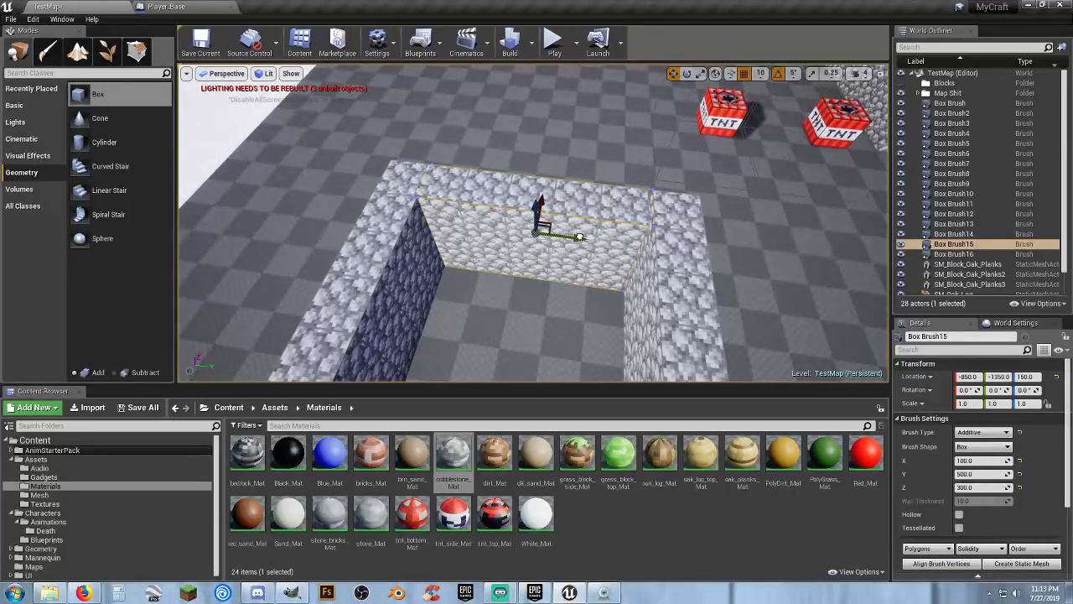
pyautogui.moveTo(580, 237); pyautogui.dragTo(580, 238)
pyautogui.press('s')
pyautogui.moveTo(579, 237)
pyautogui.mouseDown(button='right')
pyautogui.moveTo(562, 268)
pyautogui.moveTo(419, 285)
pyautogui.mouseUp(button='right')
pyautogui.press('w')
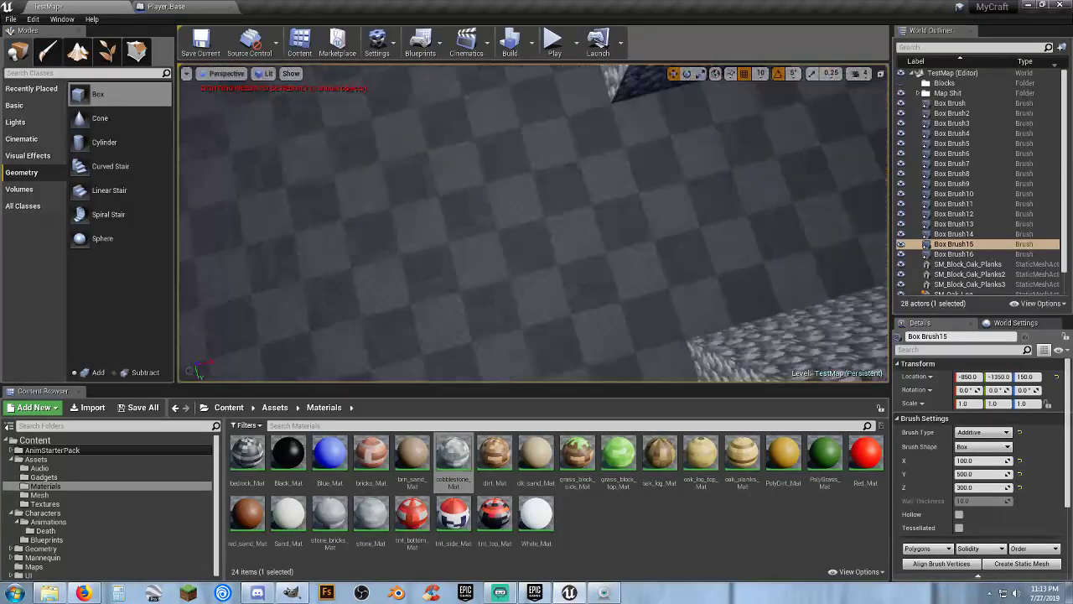
pyautogui.moveTo(486, 378); pyautogui.dragTo(601, 308, button='right')
pyautogui.press('a')
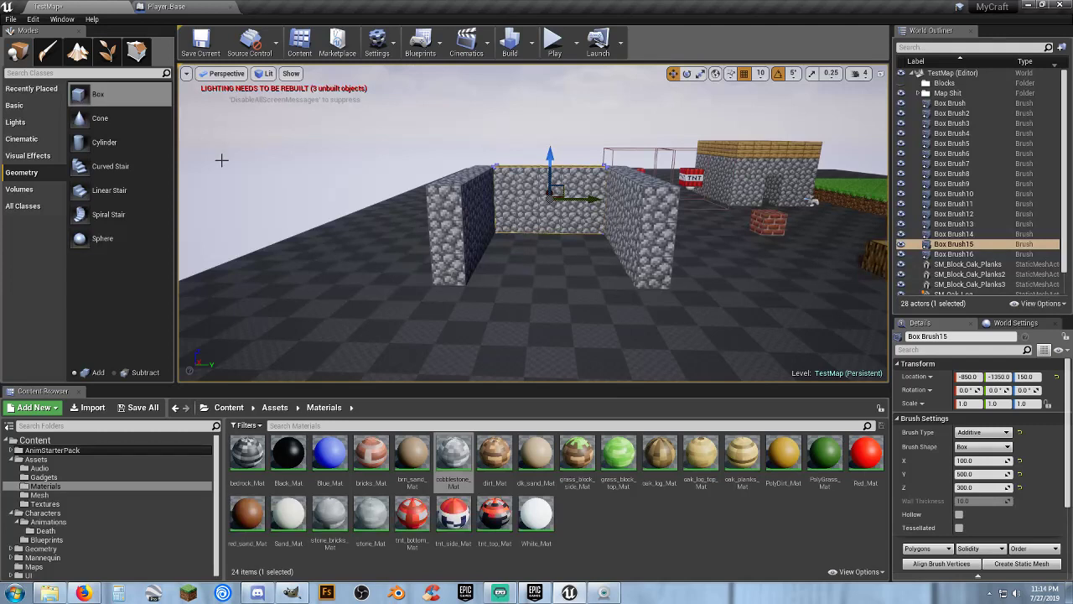
# Add a cobblestone box brush sized X 100, Y 200, Z 300 and place it at X -1450, Y -1500, Z 150 as part of the front wall
pyautogui.moveTo(96, 94); pyautogui.dragTo(518, 286)
pyautogui.moveTo(502, 274); pyautogui.dragTo(502, 274)
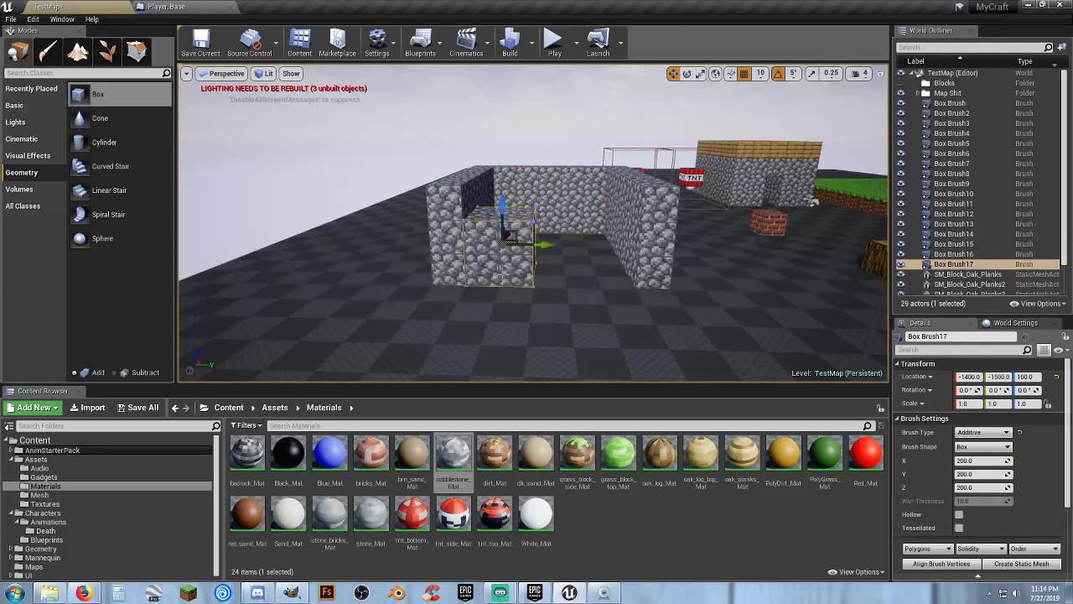
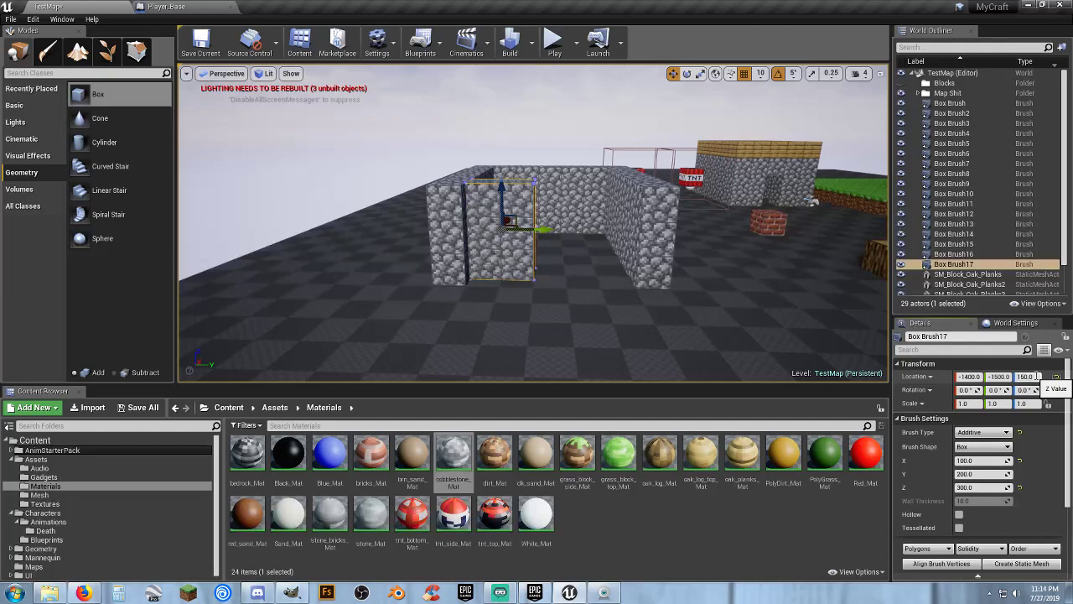
pyautogui.moveTo(627, 243)
pyautogui.mouseDown(button='right')
pyautogui.moveTo(611, 231)
pyautogui.moveTo(511, 311)
pyautogui.moveTo(453, 319)
pyautogui.moveTo(512, 312)
pyautogui.mouseUp(button='right')
pyautogui.moveTo(608, 227); pyautogui.dragTo(581, 231)
pyautogui.moveTo(581, 232)
pyautogui.mouseDown(button='right')
pyautogui.moveTo(671, 223)
pyautogui.moveTo(570, 195)
pyautogui.mouseUp(button='right')
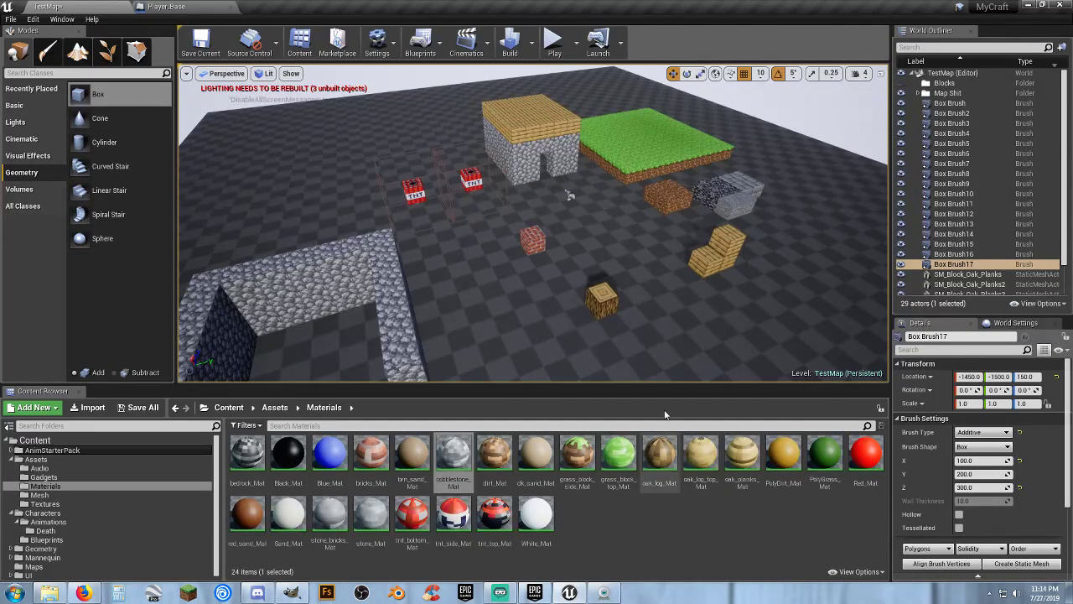
# Duplicate the front wall section along Y to -1200, leaving a doorway gap between the two pieces
pyautogui.press('f')
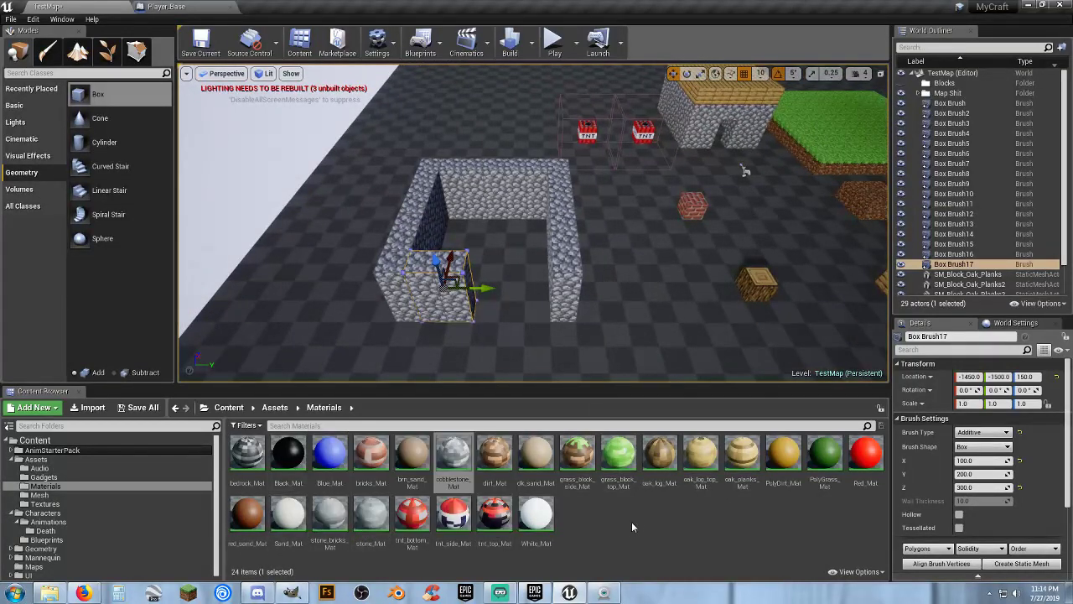
pyautogui.press('w')
pyautogui.moveTo(591, 309); pyautogui.dragTo(586, 346, button='right')
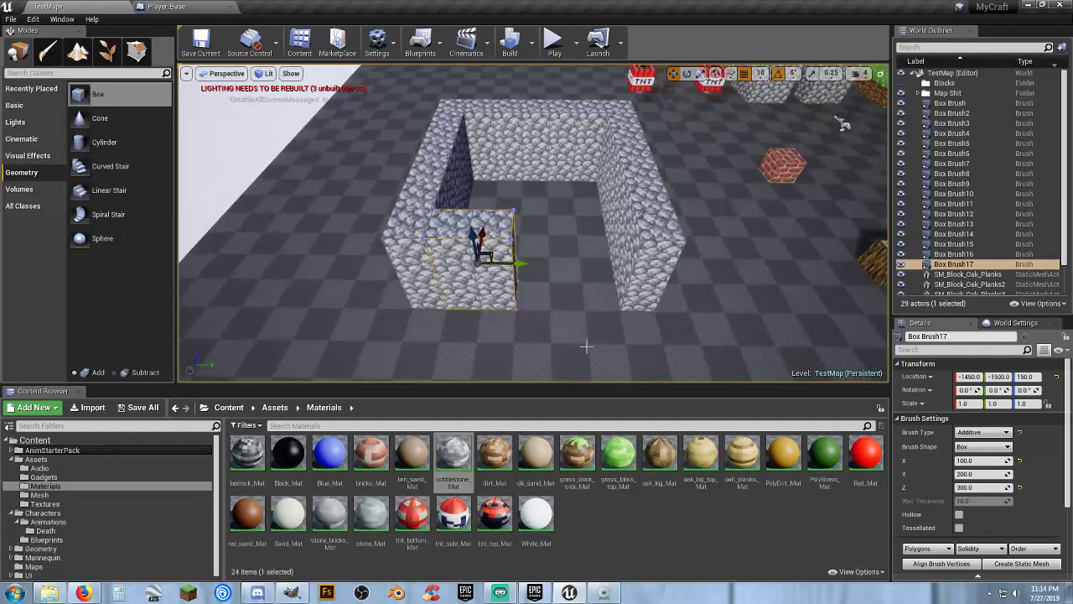
pyautogui.keyDown('alt'); pyautogui.moveTo(522, 265); pyautogui.dragTo(634, 270); pyautogui.keyUp('alt')
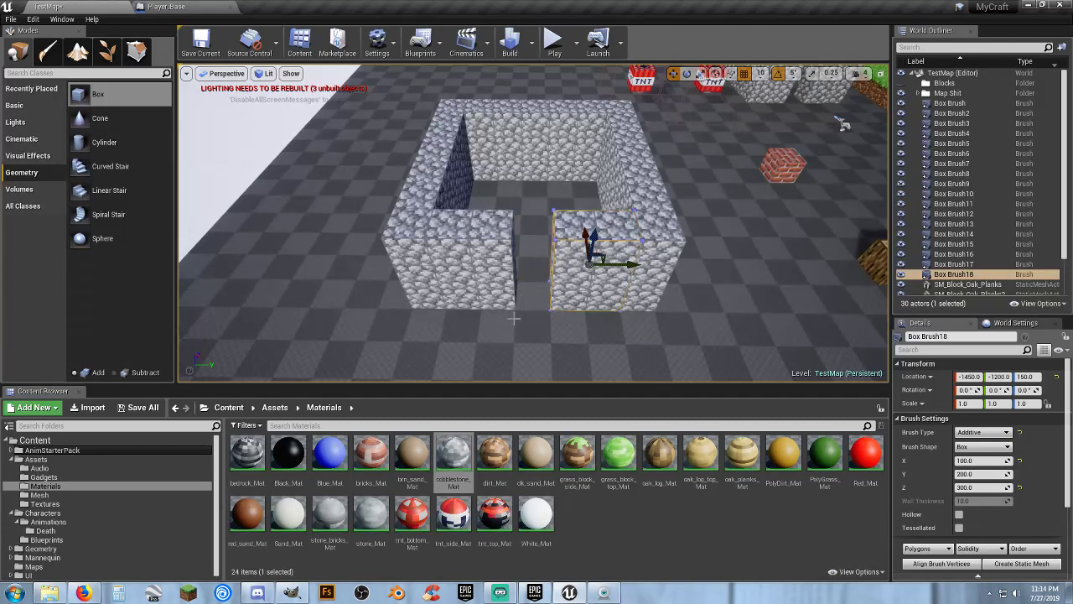
# Place a cobblestone box brush in front of the doorway gap and size it X 100, Y 100, Z 100
pyautogui.moveTo(93, 94)
pyautogui.mouseDown()
pyautogui.moveTo(201, 193)
pyautogui.moveTo(468, 328)
pyautogui.moveTo(529, 329)
pyautogui.mouseUp()
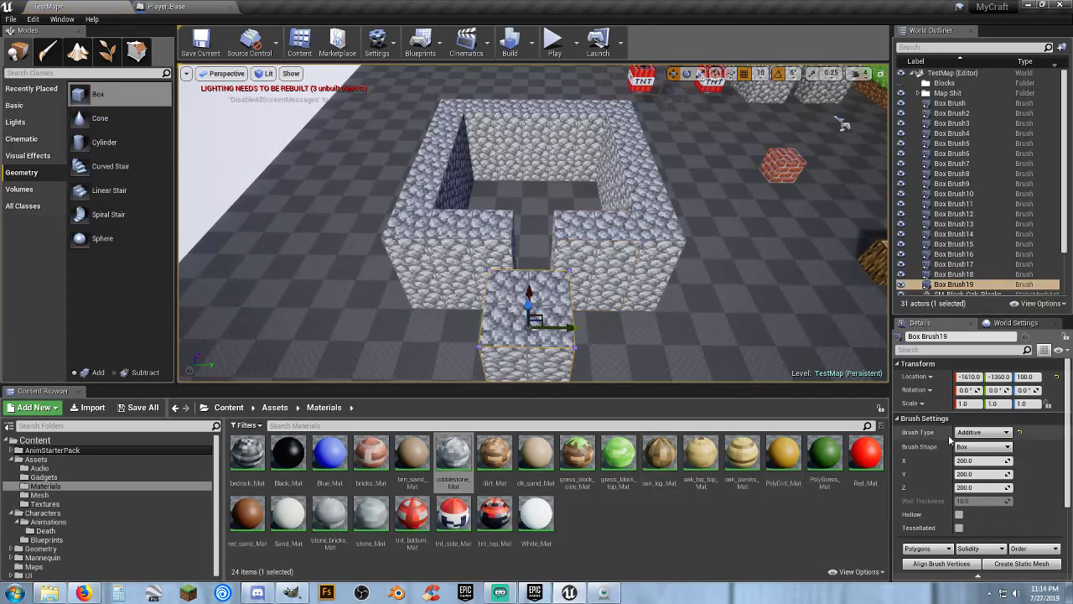
pyautogui.click(983, 460)
pyautogui.write('10')
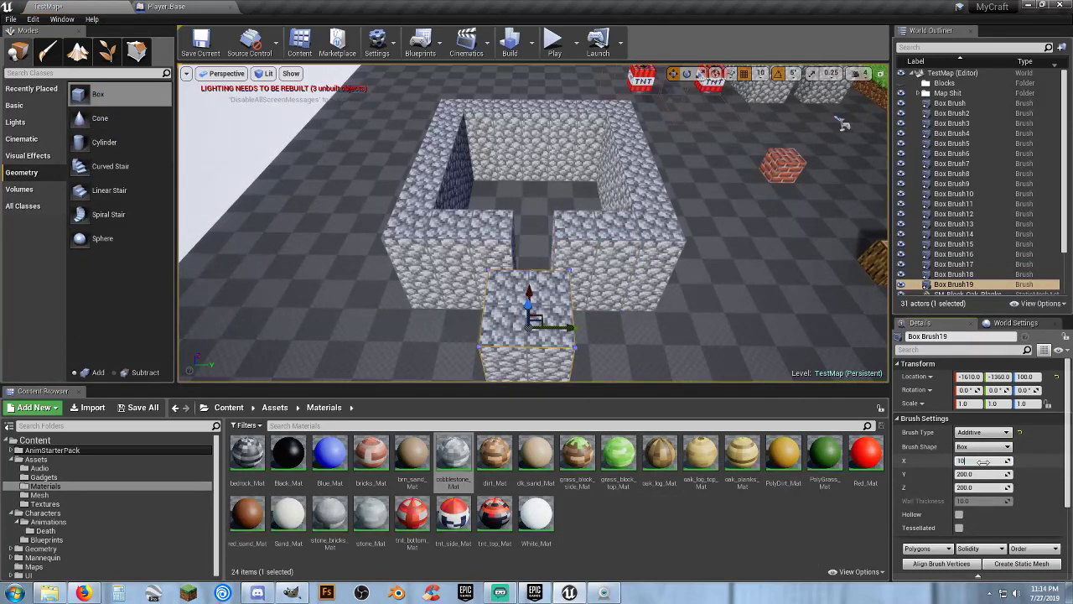
pyautogui.write('0')
pyautogui.press('Tab')
pyautogui.write('100')
pyautogui.press('Tab')
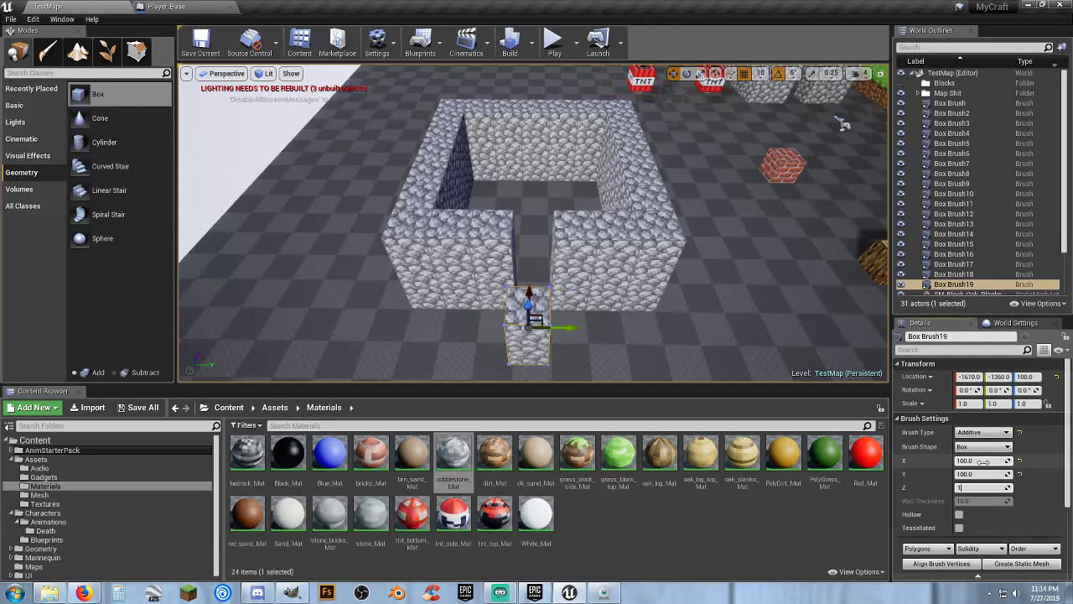
pyautogui.write('100')
pyautogui.press('Return')
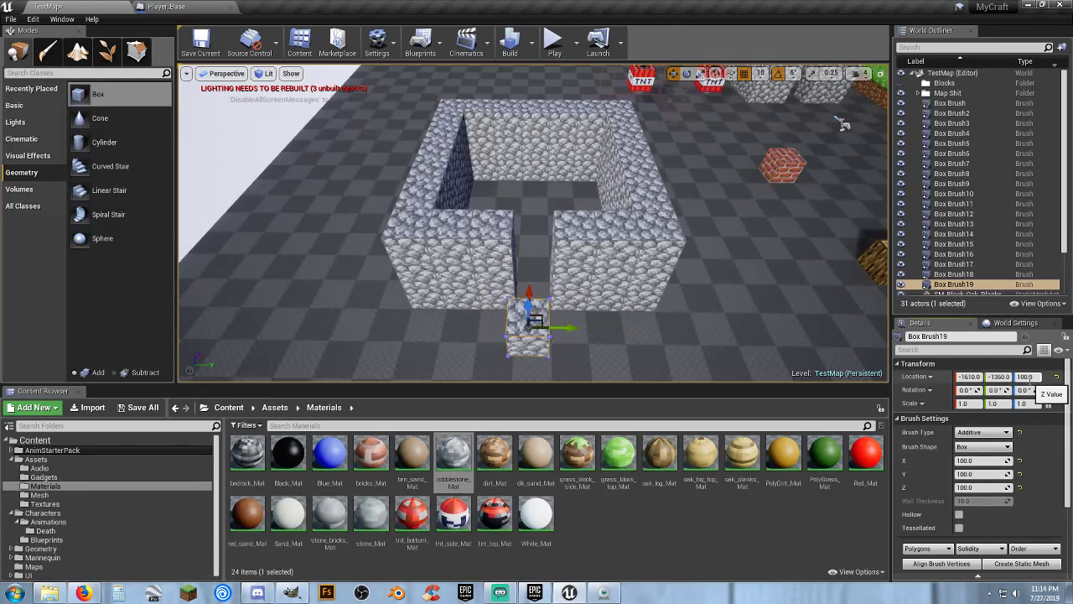
# Move the small cobblestone cube into the doorway gap at X -1450, Y -1350, Z 50
pyautogui.click(1031, 376)
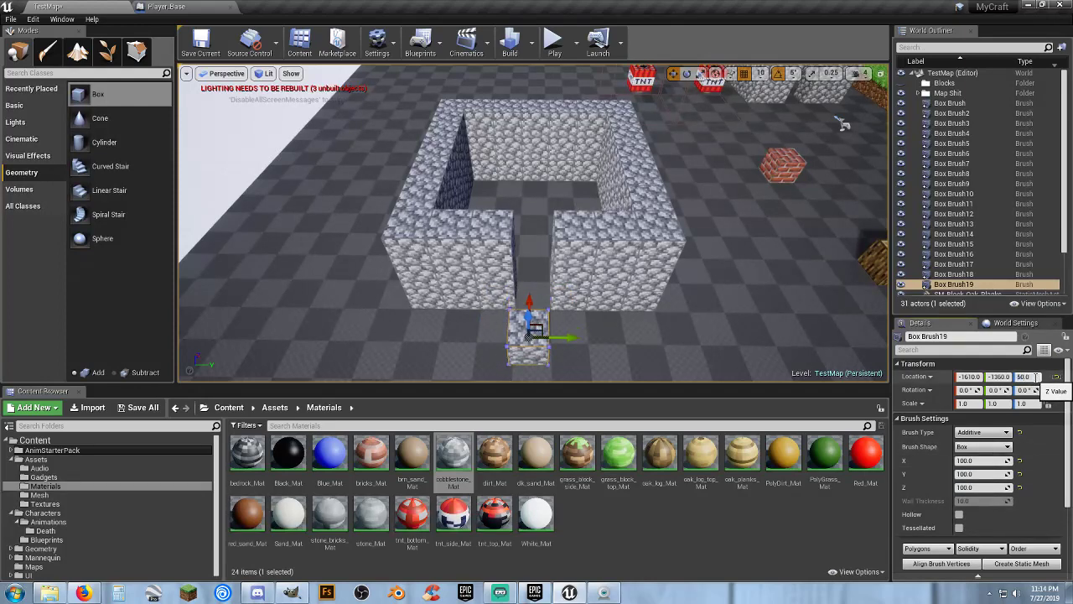
pyautogui.write('50.0')
pyautogui.press('Return')
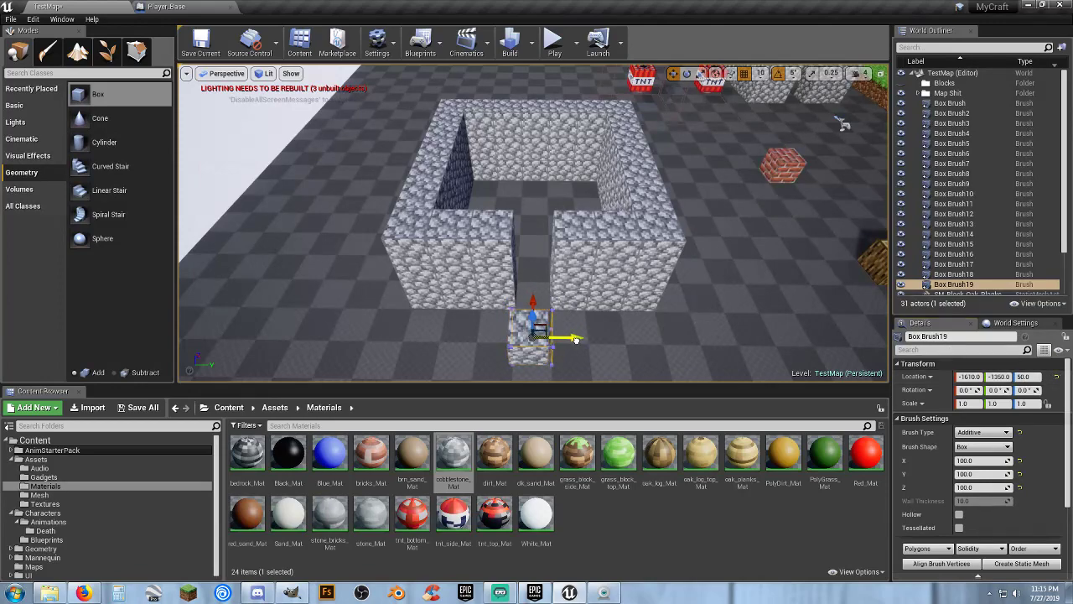
pyautogui.press('d')
pyautogui.moveTo(598, 334)
pyautogui.mouseDown(button='right')
pyautogui.moveTo(394, 340)
pyautogui.moveTo(386, 268)
pyautogui.moveTo(377, 360)
pyautogui.mouseUp(button='right')
pyautogui.moveTo(551, 186); pyautogui.dragTo(622, 189)
pyautogui.moveTo(623, 189)
pyautogui.mouseDown(button='right')
pyautogui.moveTo(578, 197)
pyautogui.moveTo(722, 143)
pyautogui.moveTo(763, 75)
pyautogui.moveTo(713, 67)
pyautogui.moveTo(746, 167)
pyautogui.mouseUp(button='right')
pyautogui.press('w')
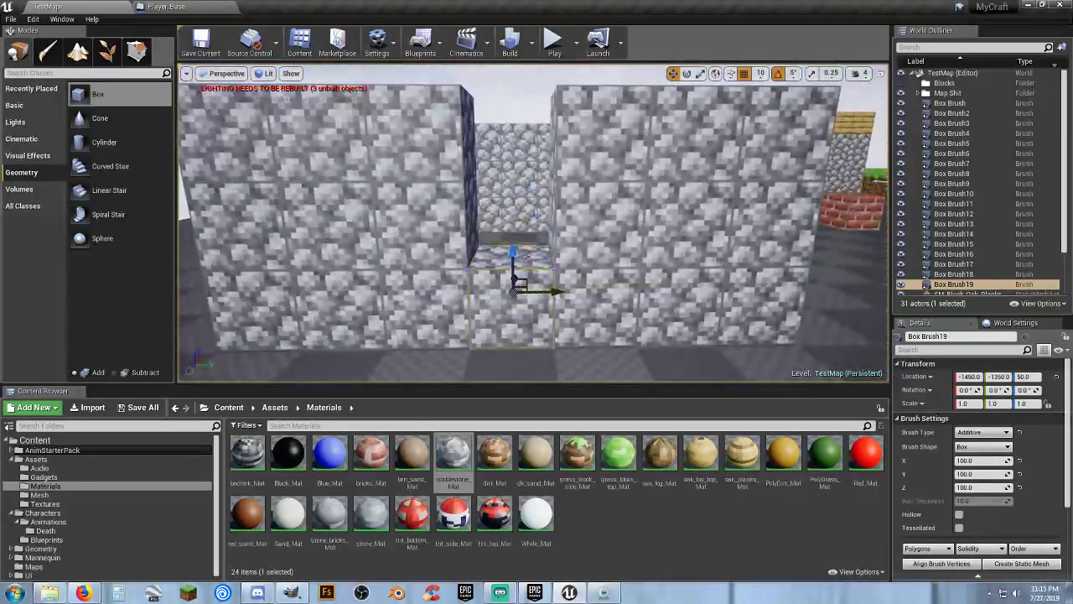
# Raise the cobblestone cube to Z 250 so it closes the wall above the doorway
pyautogui.moveTo(513, 253)
pyautogui.mouseDown()
pyautogui.moveTo(510, 109)
pyautogui.moveTo(495, 93)
pyautogui.mouseUp()
pyautogui.press('s')
pyautogui.moveTo(569, 172); pyautogui.dragTo(579, 76, button='right')
pyautogui.press('w')
pyautogui.press('f')
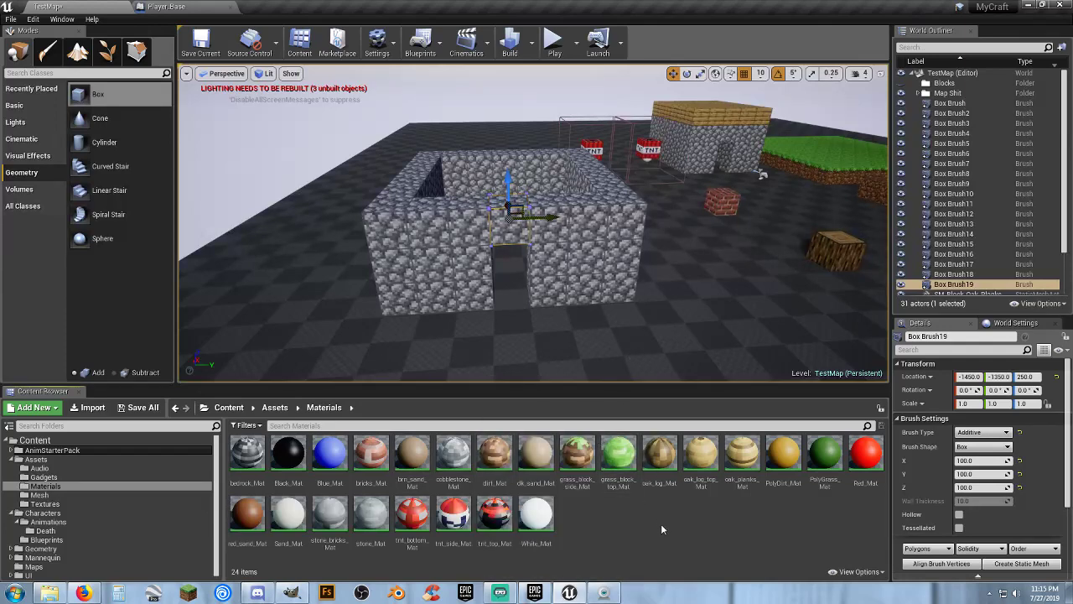
# Choose the oak_planks_Mat material and place a box brush with it in front of the house
pyautogui.click(338, 531)
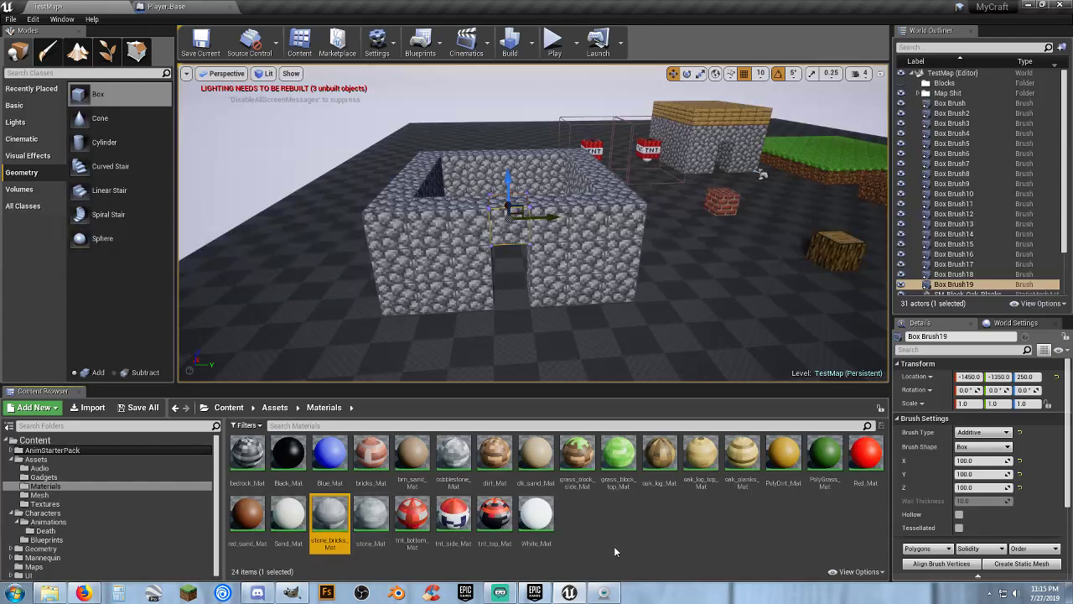
pyautogui.moveTo(696, 349); pyautogui.dragTo(635, 372, button='right')
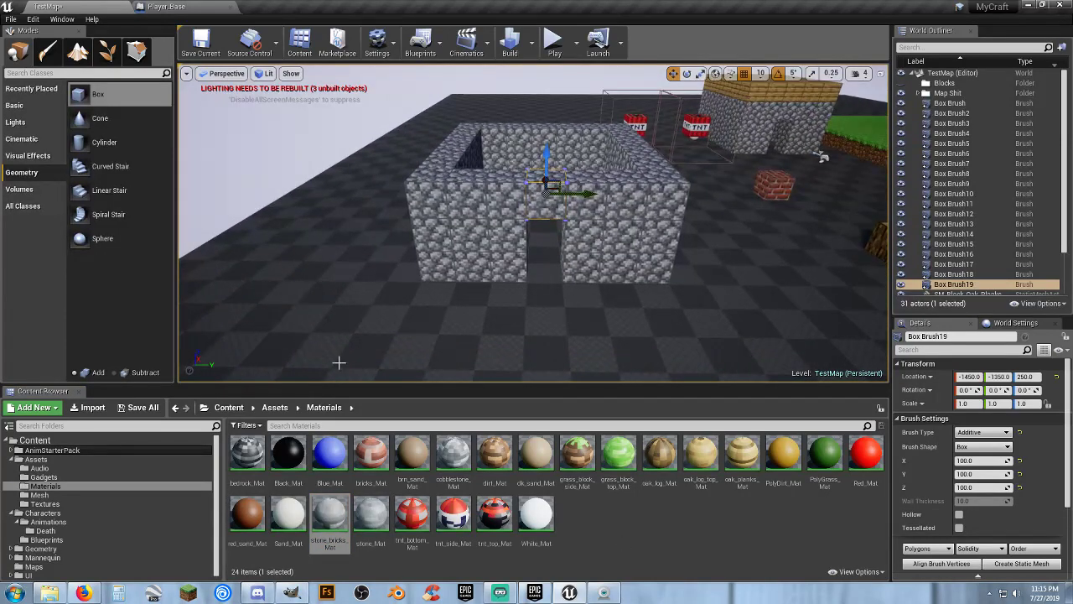
pyautogui.click(745, 474)
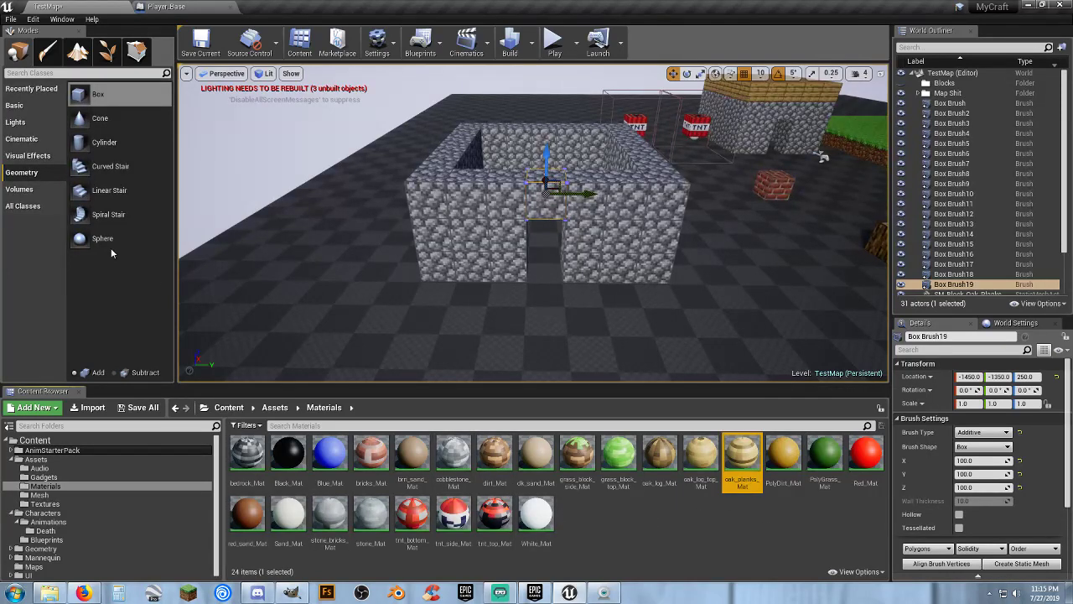
pyautogui.moveTo(99, 94)
pyautogui.mouseDown()
pyautogui.moveTo(491, 319)
pyautogui.moveTo(549, 315)
pyautogui.mouseUp()
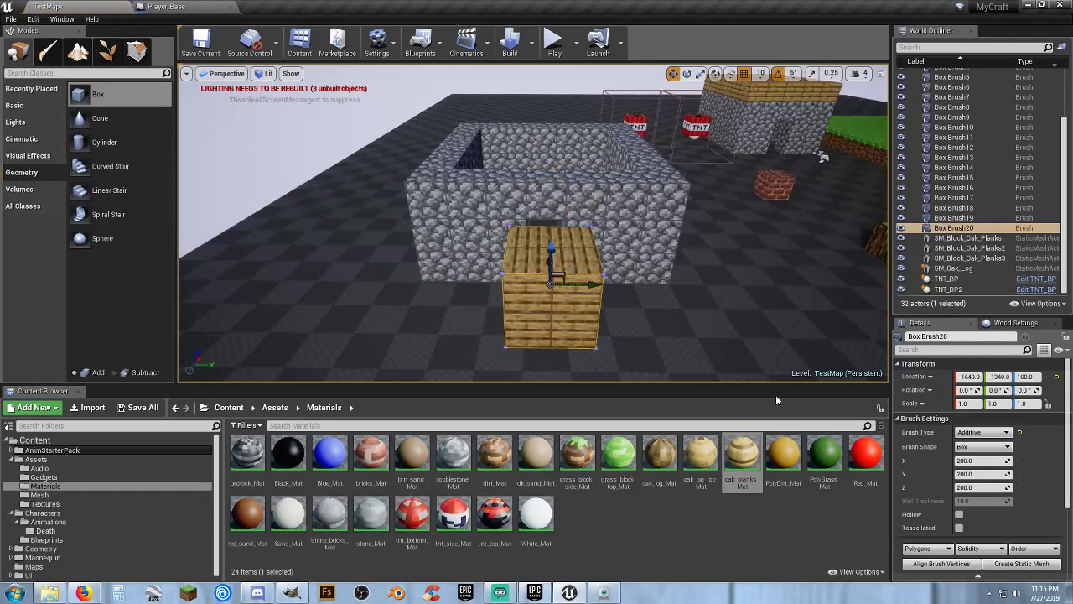
# Size the oak planks box brush to X 700, Y 700, Z 100 to form the roof slab
pyautogui.click(986, 487)
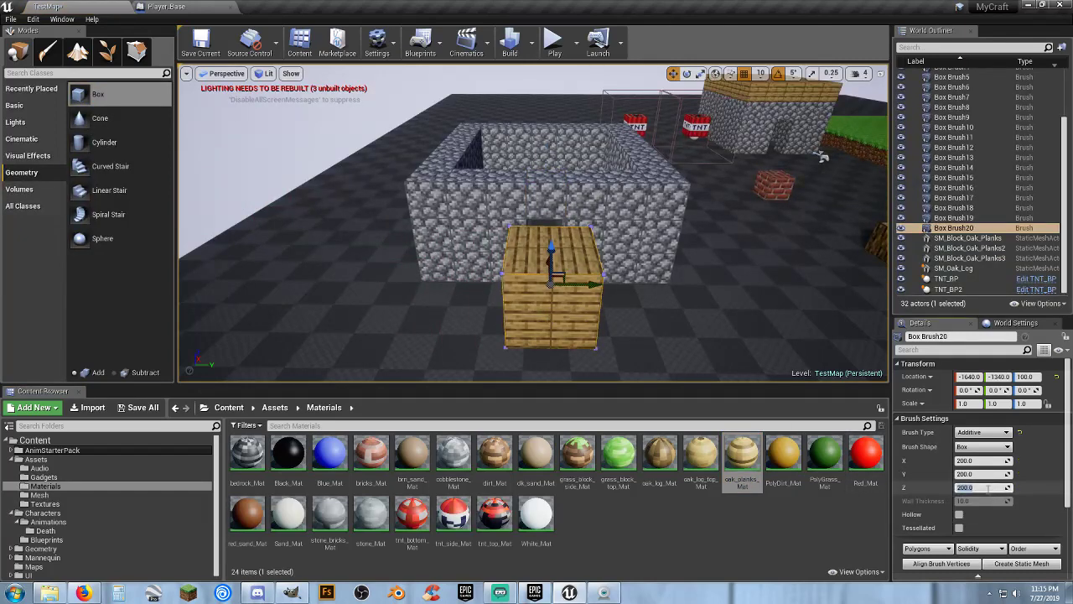
pyautogui.write('100')
pyautogui.press('Return')
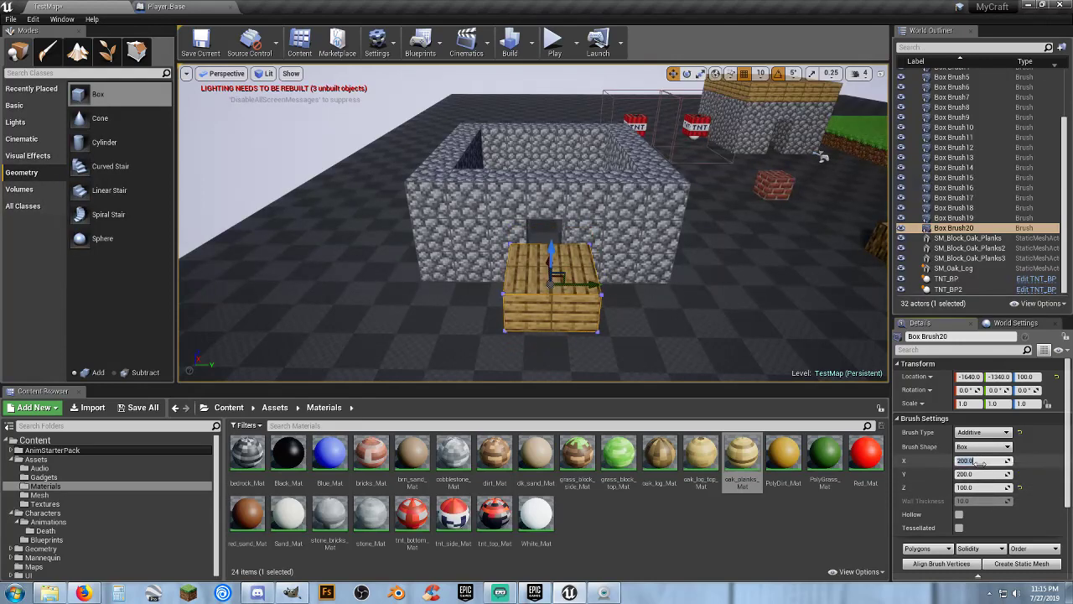
pyautogui.press('Tab')
pyautogui.write('7')
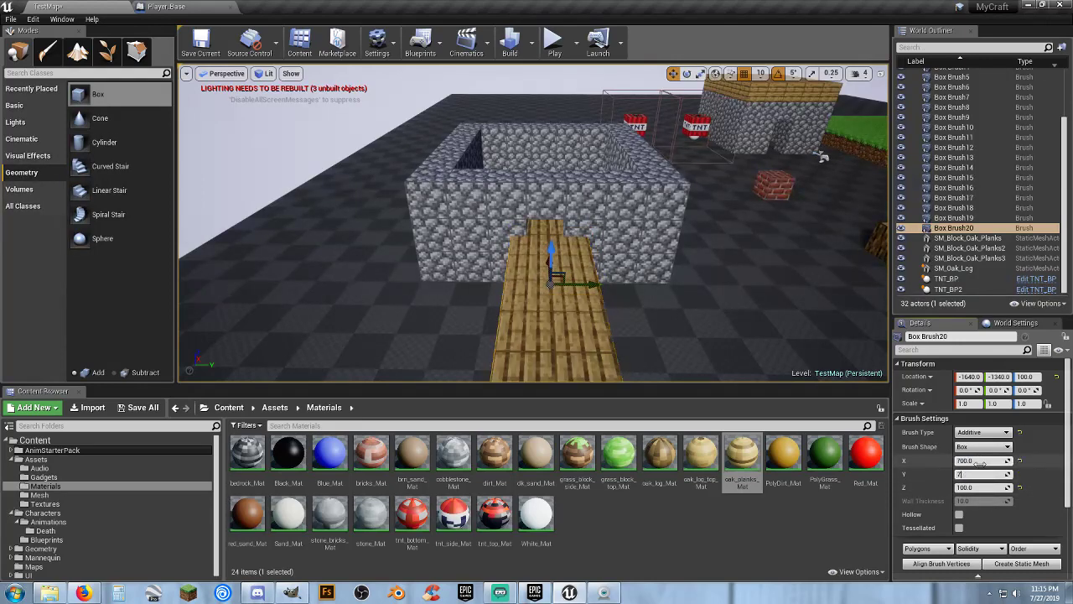
pyautogui.write('00')
pyautogui.press('Tab')
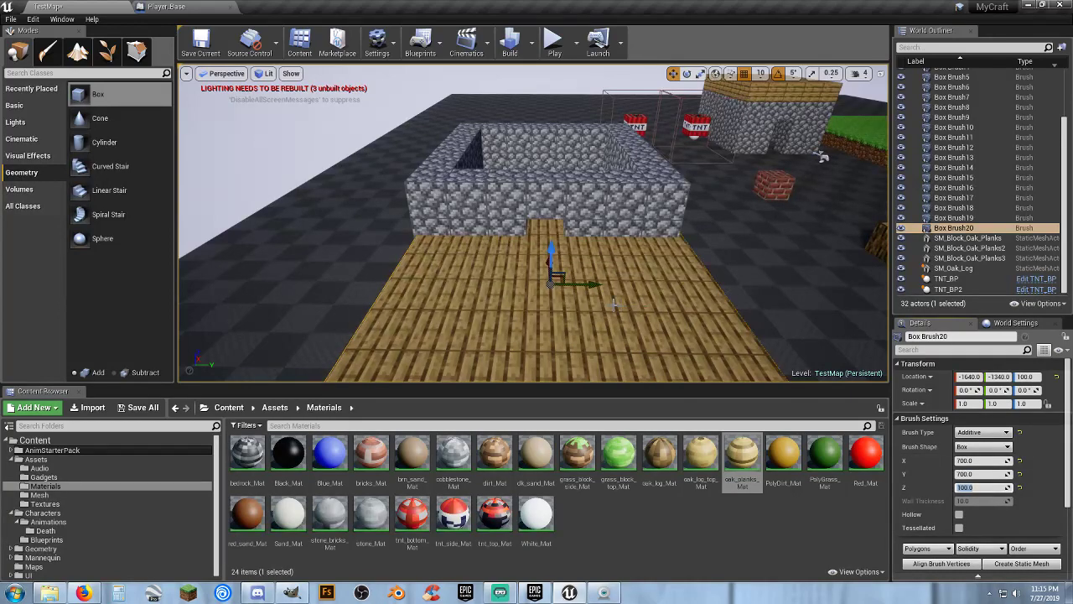
# Align the oak planks slab with the house footprint at X -1150, Y -1350
pyautogui.moveTo(613, 305); pyautogui.dragTo(639, 315, button='right')
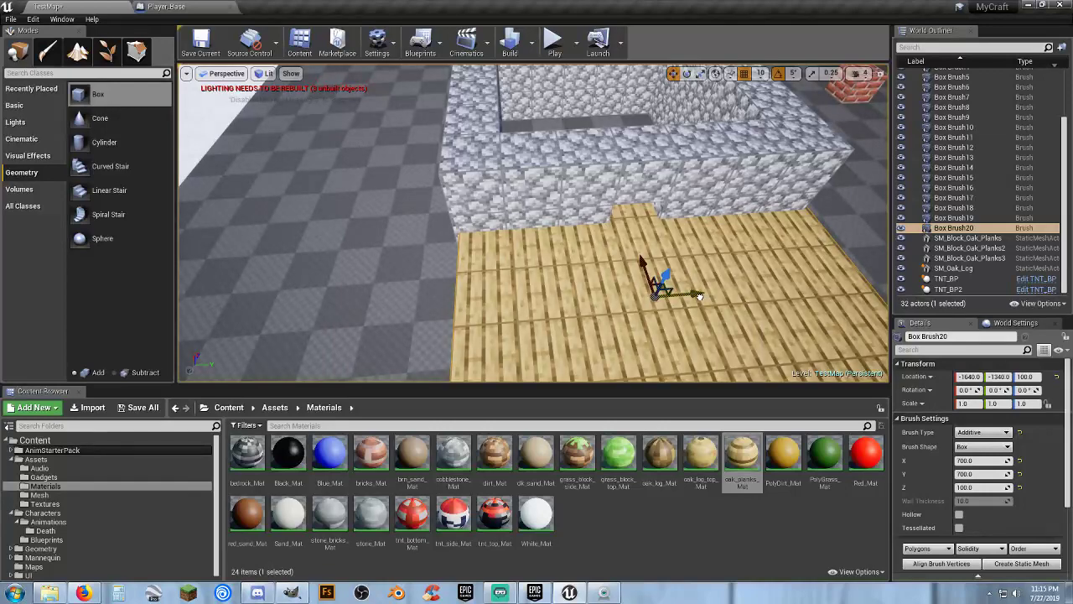
pyautogui.moveTo(699, 296); pyautogui.dragTo(697, 299)
pyautogui.moveTo(696, 301); pyautogui.dragTo(830, 294, button='right')
pyautogui.moveTo(563, 218); pyautogui.dragTo(507, 217)
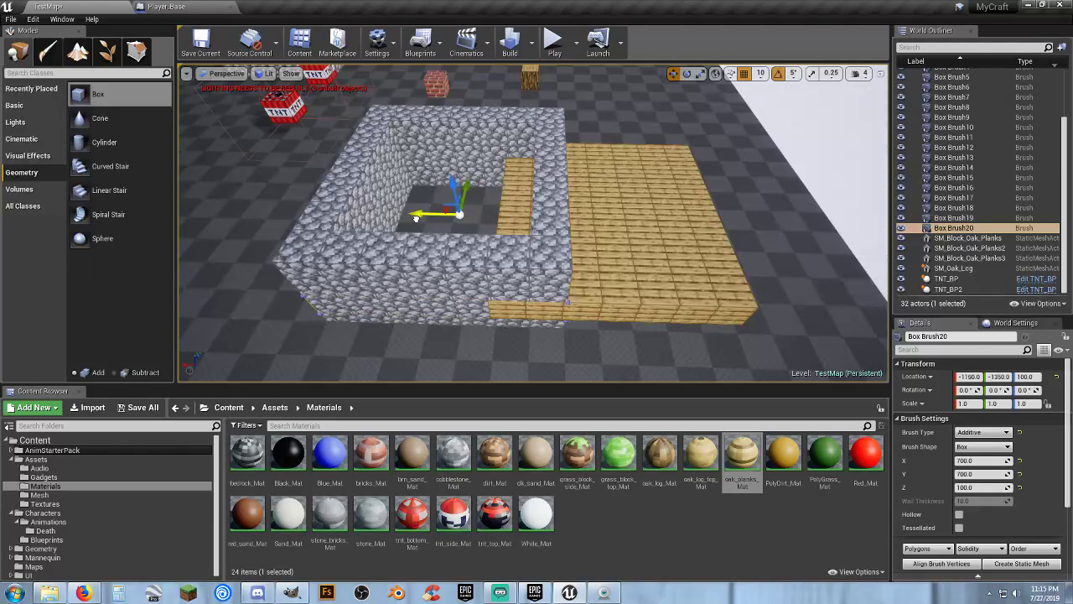
pyautogui.moveTo(415, 218); pyautogui.dragTo(416, 217)
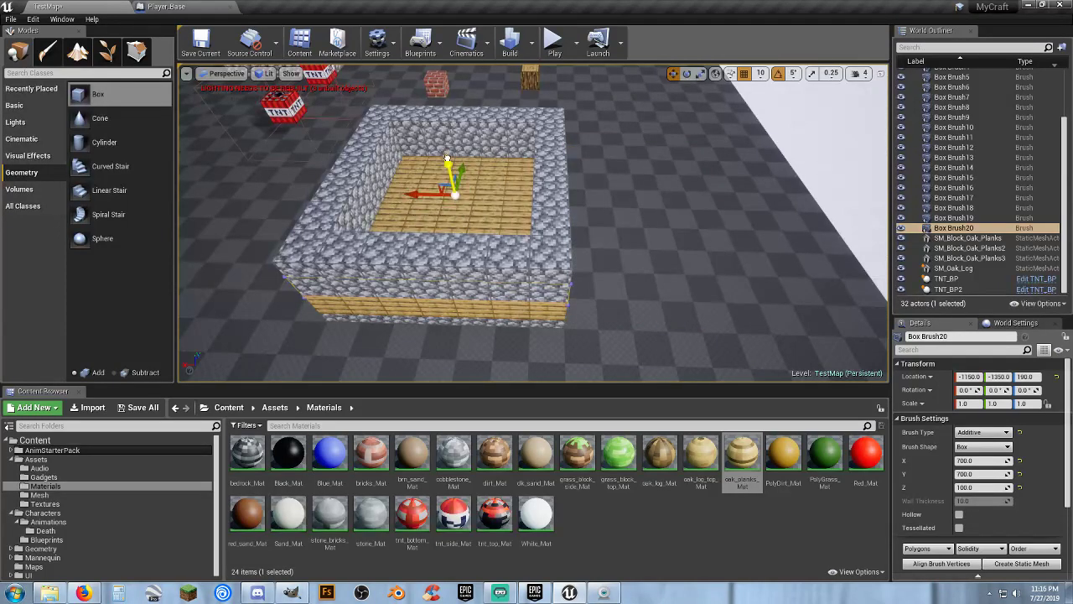
# Raise the oak planks slab to Z 350 so it rests on top of the cobblestone walls as the roof
pyautogui.moveTo(451, 129); pyautogui.dragTo(454, 111)
pyautogui.press('d')
pyautogui.moveTo(580, 173)
pyautogui.mouseDown(button='right')
pyautogui.moveTo(549, 173)
pyautogui.moveTo(453, 121)
pyautogui.moveTo(571, 176)
pyautogui.mouseUp(button='right')
pyautogui.press('w')
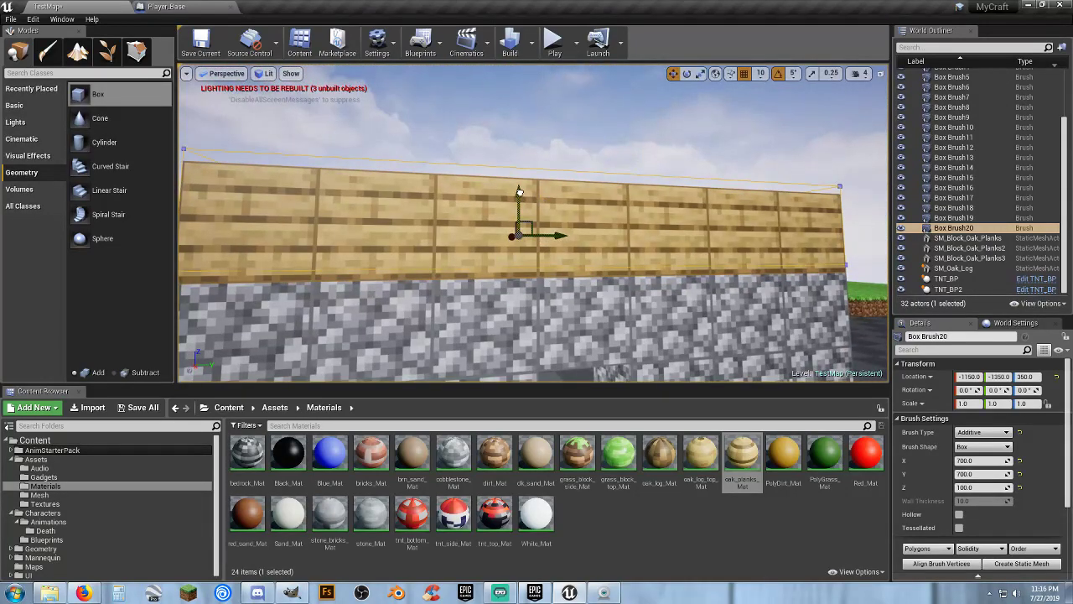
pyautogui.press('s')
pyautogui.moveTo(462, 179); pyautogui.dragTo(462, 180, button='right')
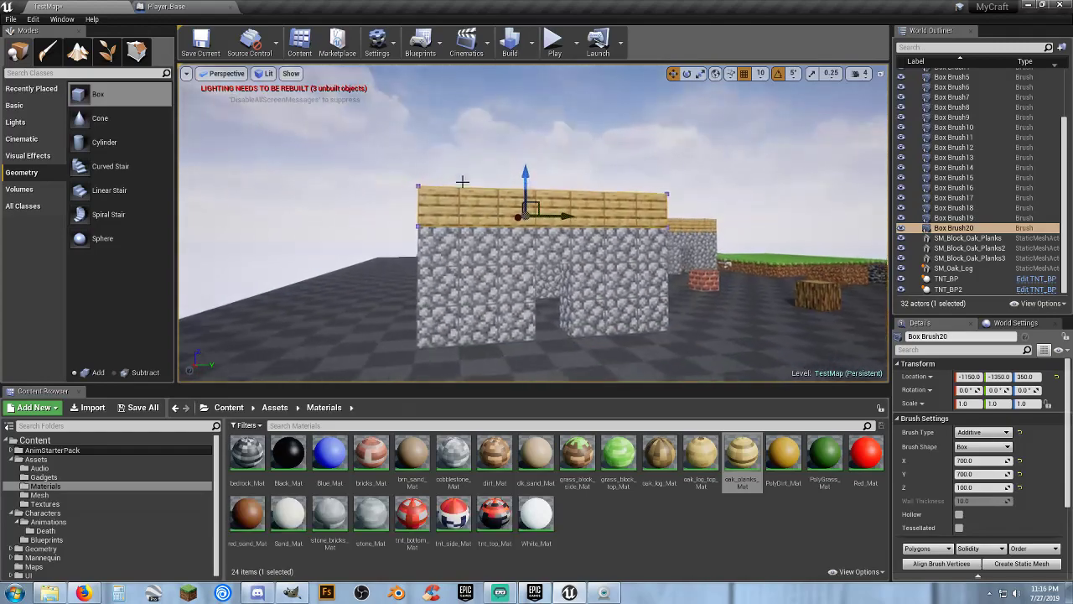
# Play-test the level by running and jumping through the new cobblestone house, and end the session
pyautogui.click(549, 49)
pyautogui.press('w')
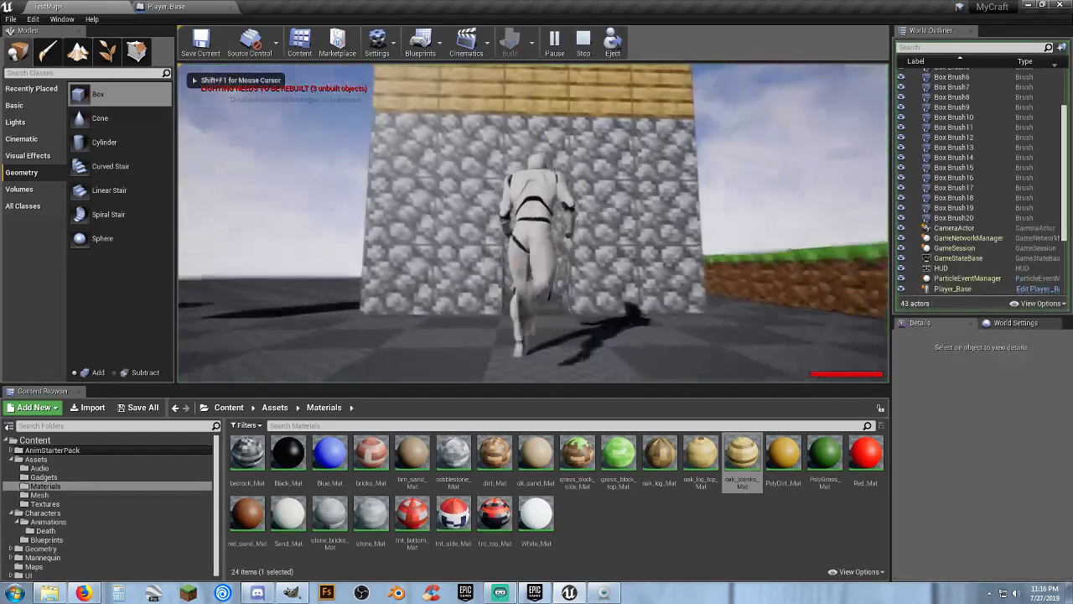
pyautogui.press('space')
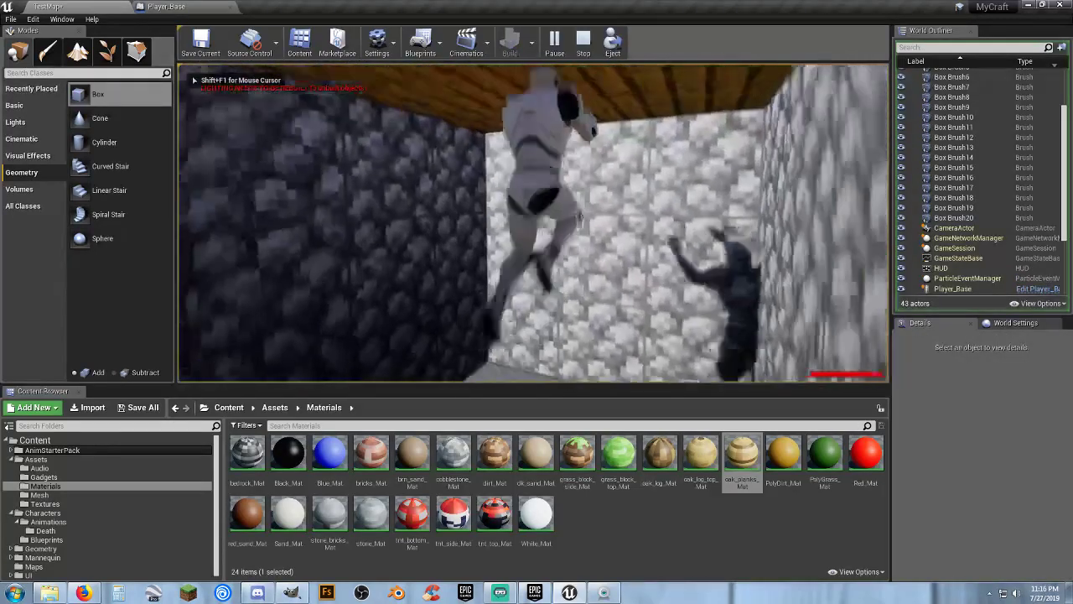
pyautogui.press('w')
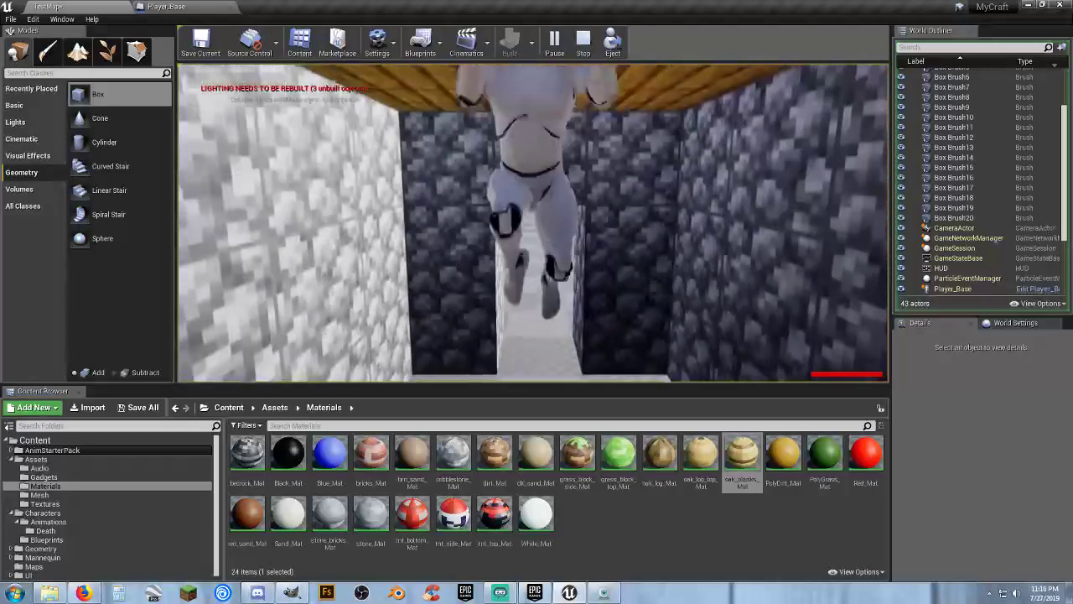
pyautogui.press('w')
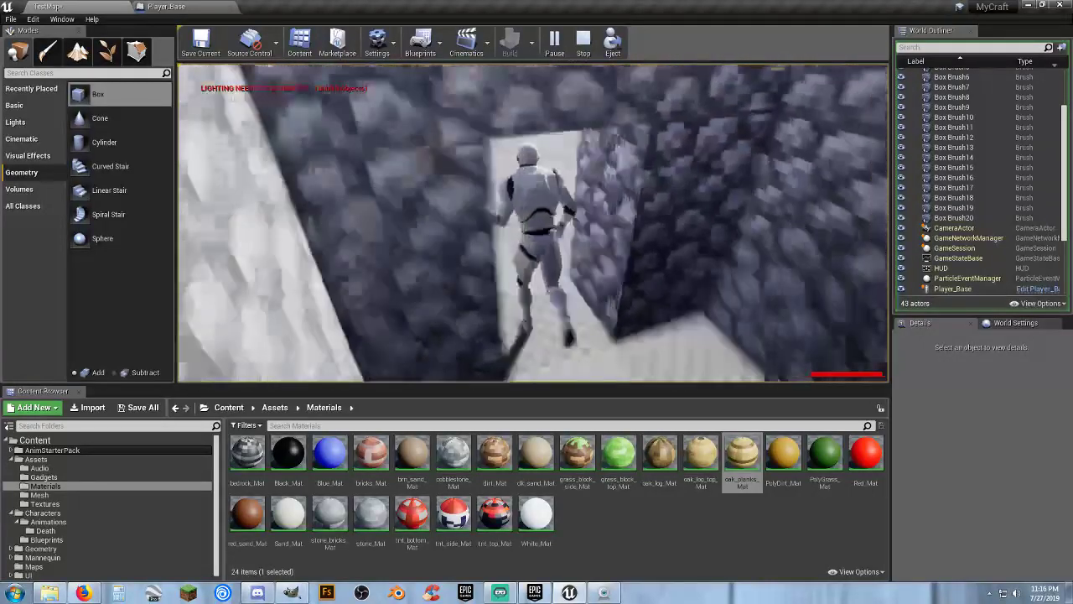
pyautogui.press('w')
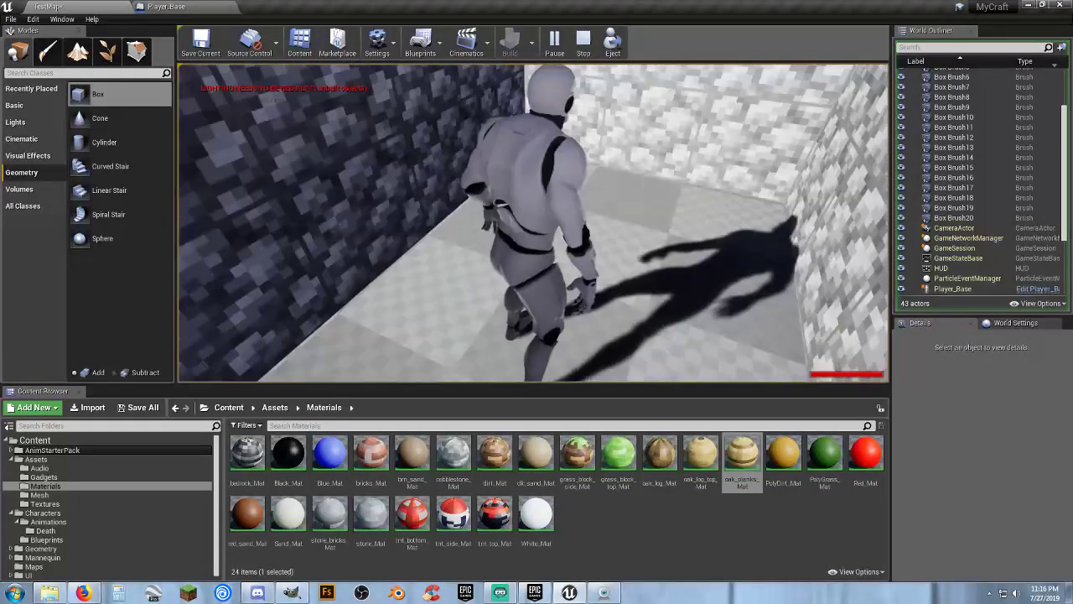
pyautogui.press('w')
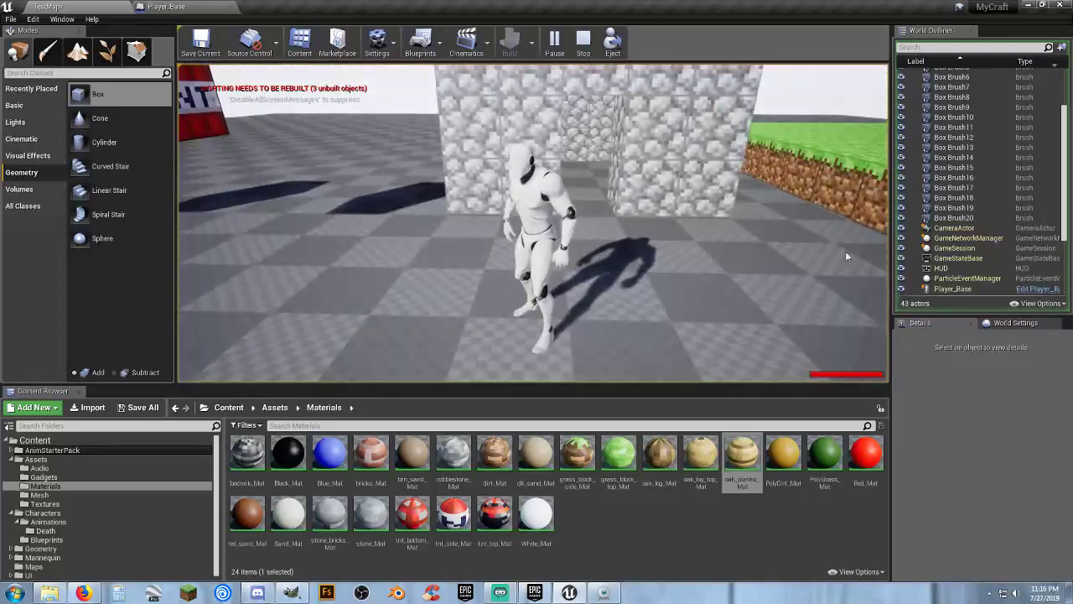
pyautogui.press('Escape')
# Play-test the level by running around the outside and through the inside of the new cobblestone house, and end the session
pyautogui.click(553, 38)
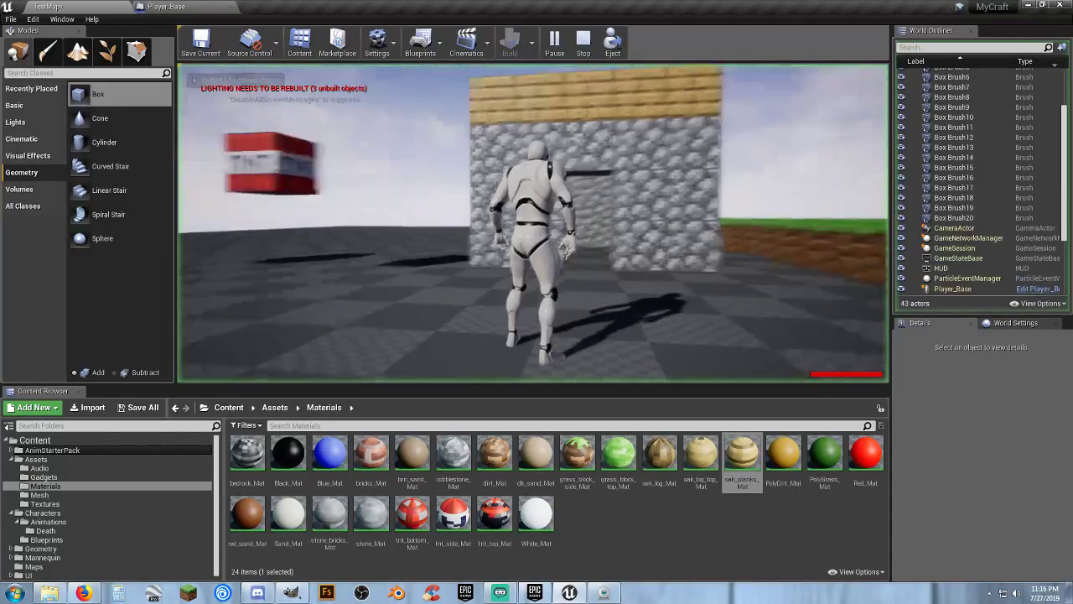
pyautogui.press('w')
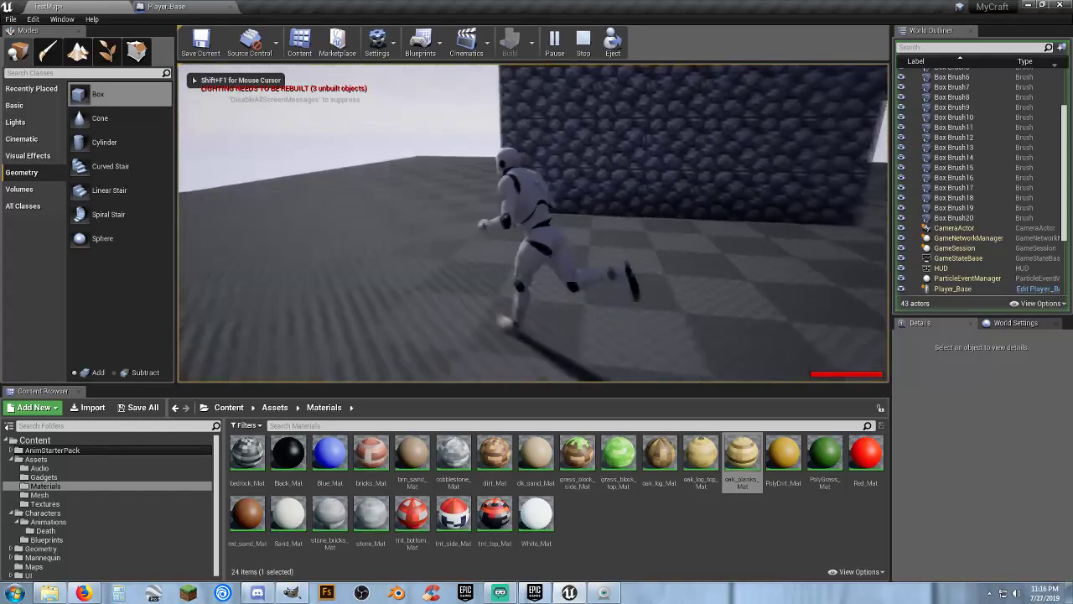
pyautogui.press('w')
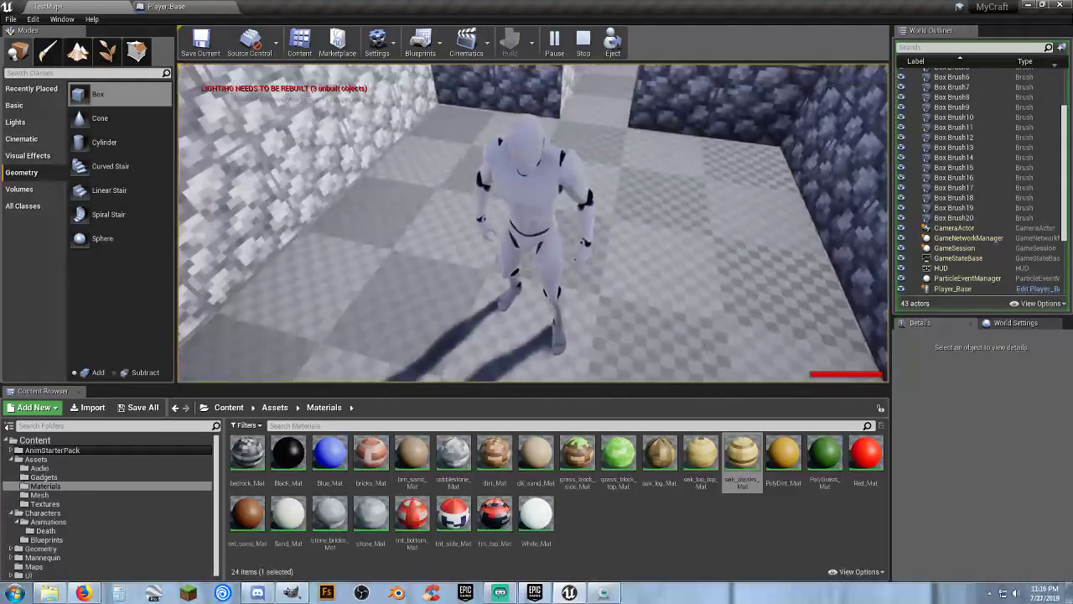
pyautogui.press('w')
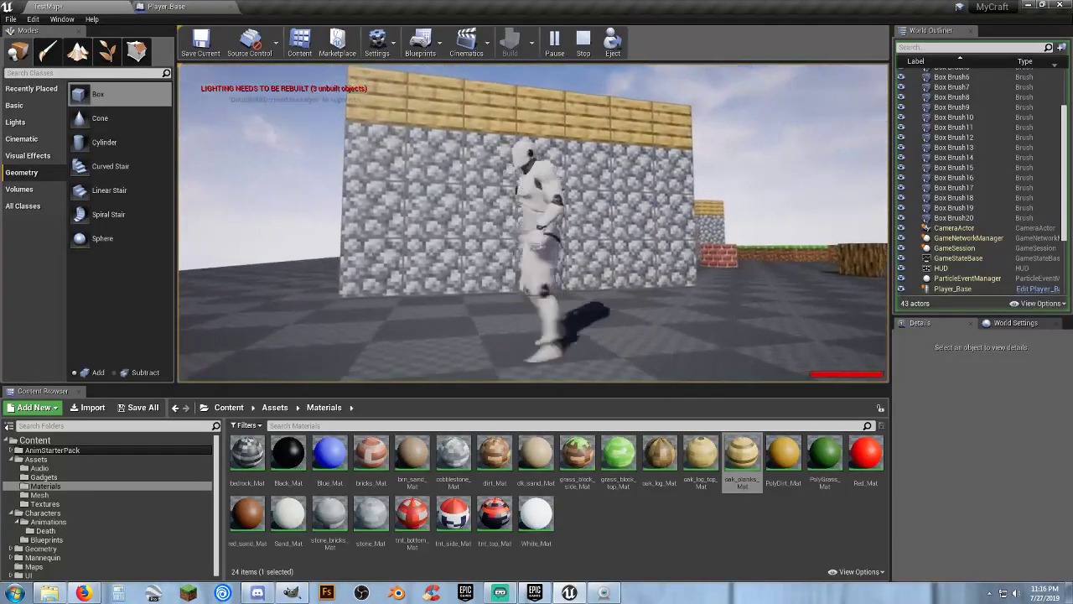
pyautogui.press('w')
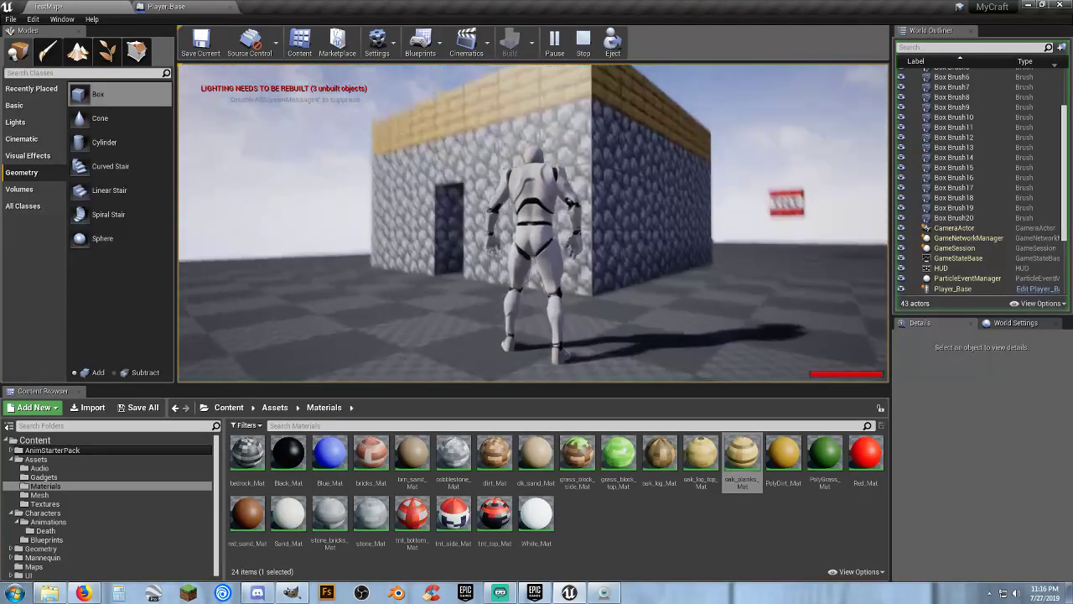
pyautogui.press('Escape')
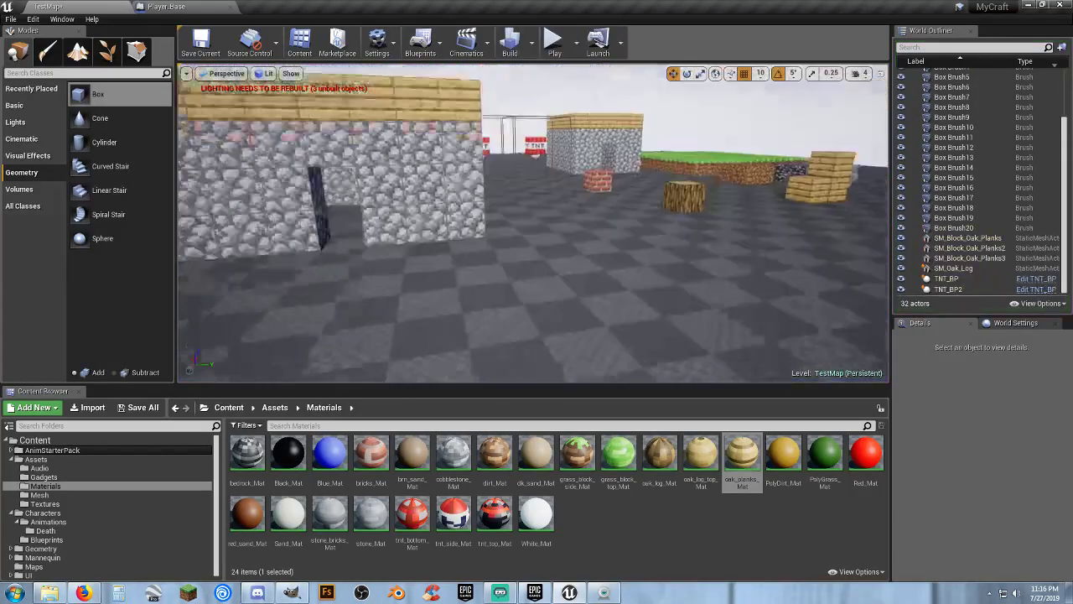
# Select the wall and roof surfaces of the new cobblestone house in the viewport, including the inner wall
pyautogui.moveTo(534, 223); pyautogui.dragTo(570, 294, button='right')
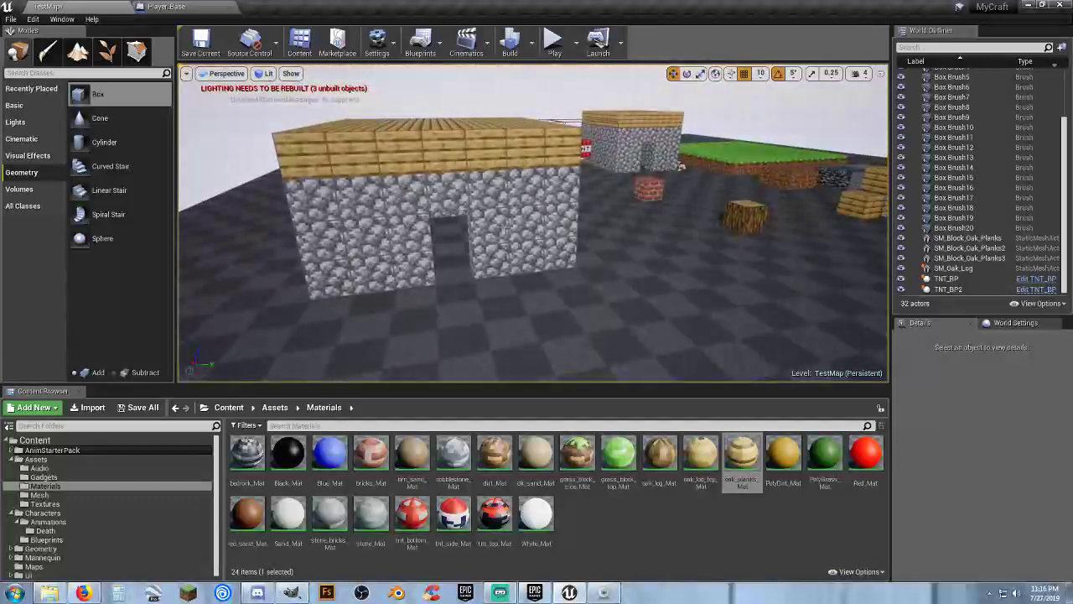
pyautogui.click(554, 224)
pyautogui.keyDown('ctrl'); pyautogui.click(505, 229); pyautogui.keyUp('ctrl')
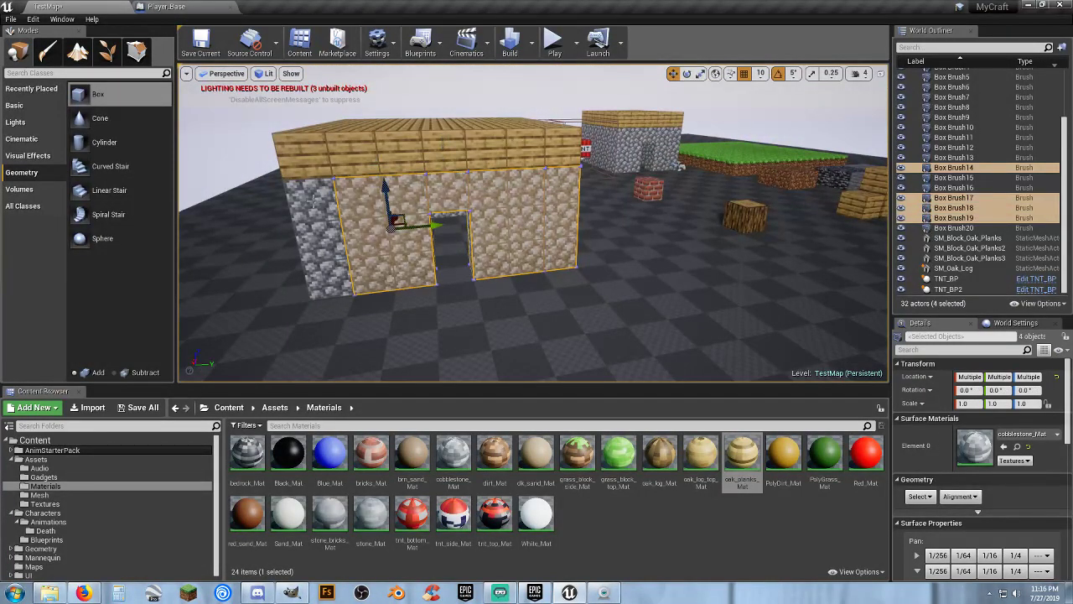
pyautogui.keyDown('ctrl'); pyautogui.click(352, 151); pyautogui.keyUp('ctrl')
pyautogui.moveTo(438, 231)
pyautogui.mouseDown(button='right')
pyautogui.moveTo(438, 241)
pyautogui.moveTo(402, 235)
pyautogui.mouseUp(button='right')
pyautogui.press('w')
pyautogui.keyDown('ctrl'); pyautogui.click(503, 233); pyautogui.keyUp('ctrl')
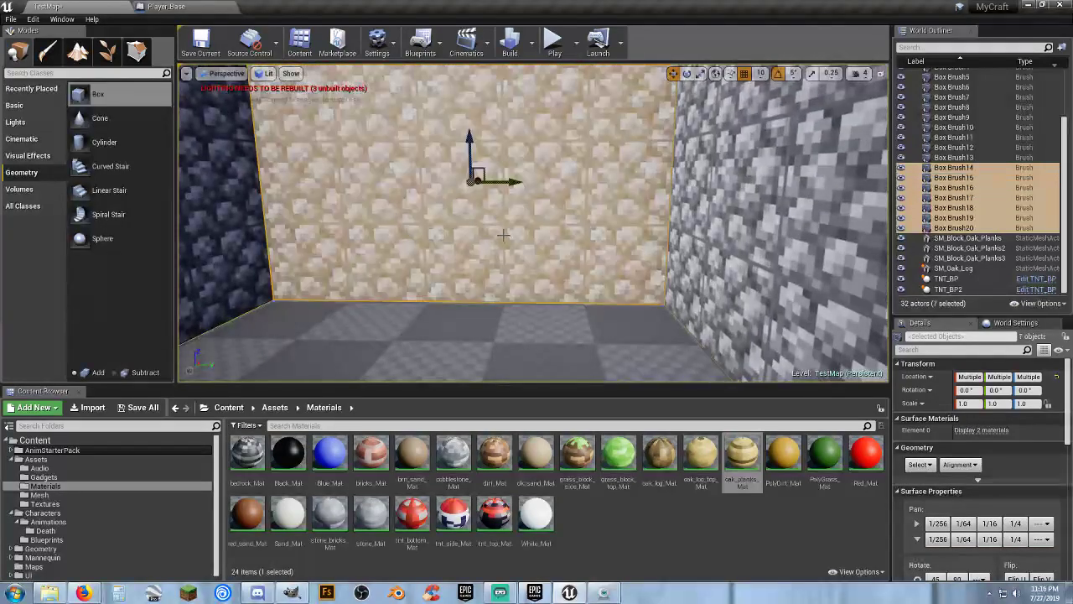
pyautogui.press('s')
pyautogui.moveTo(503, 233)
pyautogui.mouseDown(button='right')
pyautogui.moveTo(533, 237)
pyautogui.moveTo(533, 256)
pyautogui.moveTo(621, 251)
pyautogui.moveTo(603, 239)
pyautogui.moveTo(673, 239)
pyautogui.mouseUp(button='right')
pyautogui.press('s')
pyautogui.press('a')
pyautogui.press('w')
pyautogui.press('a')
pyautogui.press('d')
pyautogui.moveTo(512, 239); pyautogui.dragTo(355, 255, button='right')
pyautogui.press('s')
pyautogui.press('s')
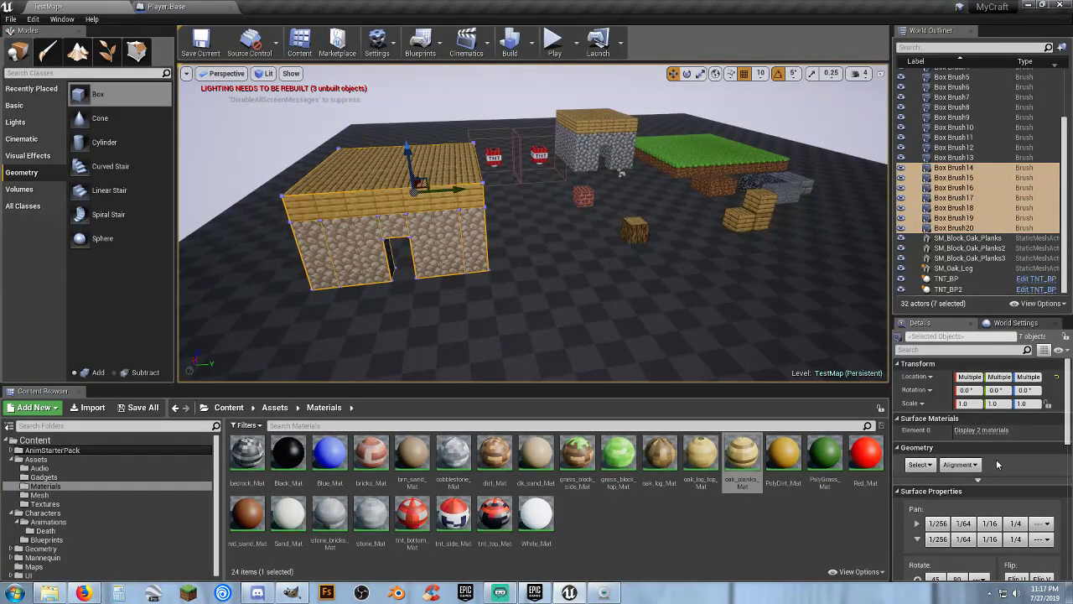
# Select Box Brush14 through Box Brush20 as whole brushes so their brush settings are available
pyautogui.scroll(-3, 1002, 456)
pyautogui.scroll(3, 1003, 455)
pyautogui.scroll(-5, 981, 464)
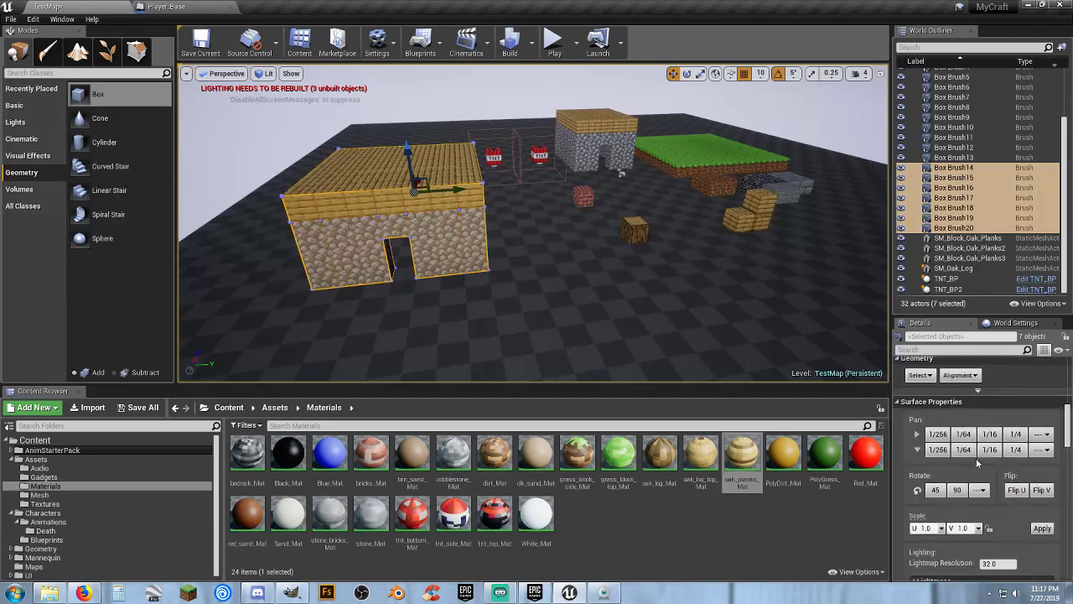
pyautogui.scroll(5, 979, 464)
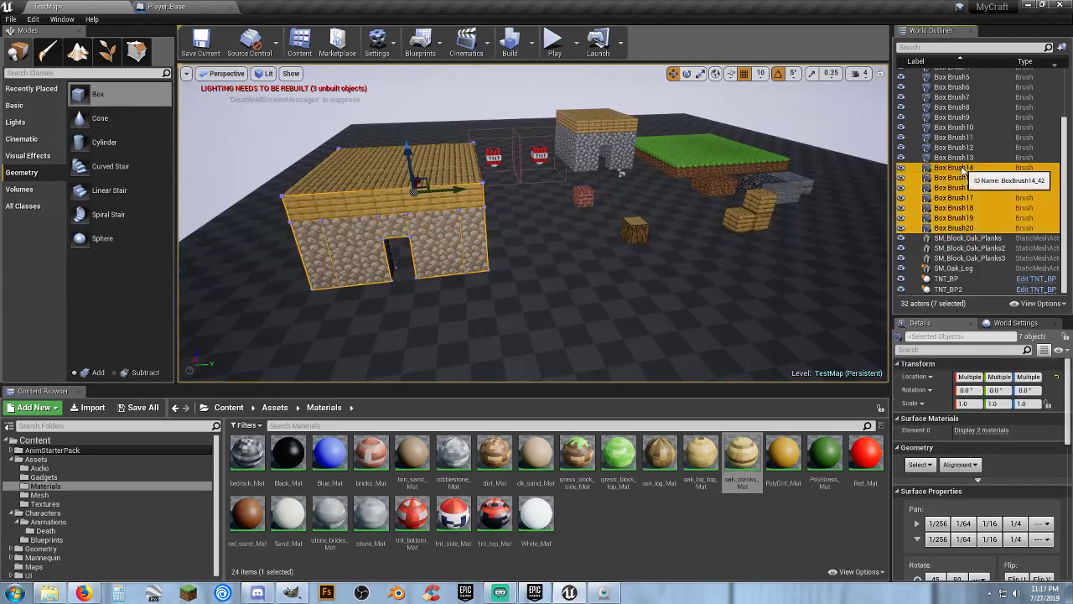
pyautogui.click(962, 167)
pyautogui.keyDown('shift'); pyautogui.click(955, 232); pyautogui.keyUp('shift')
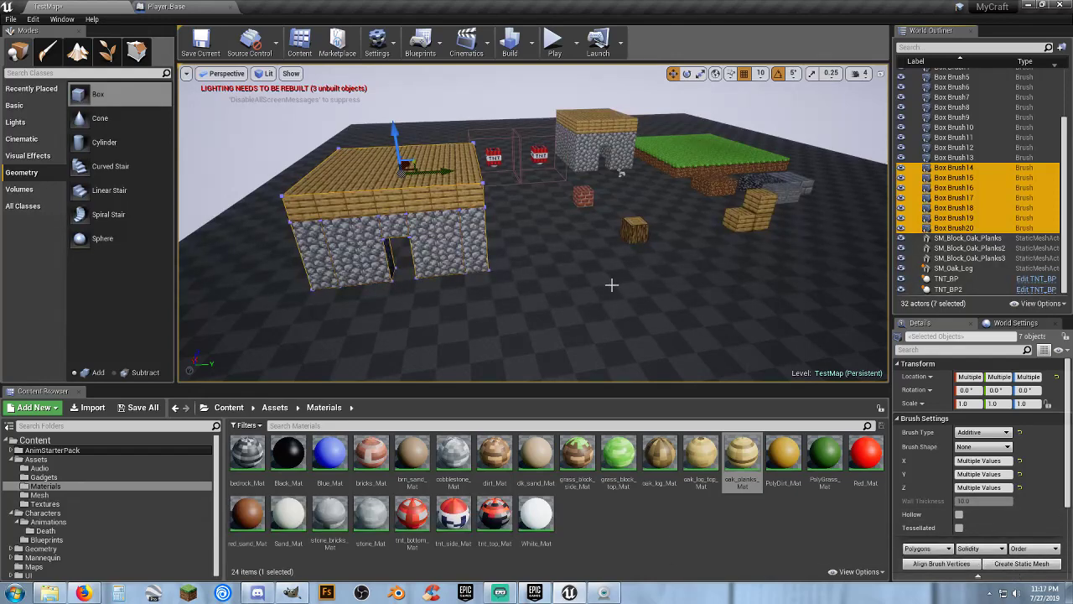
pyautogui.press('w')
pyautogui.moveTo(500, 209); pyautogui.dragTo(552, 208, button='right')
pyautogui.press('s')
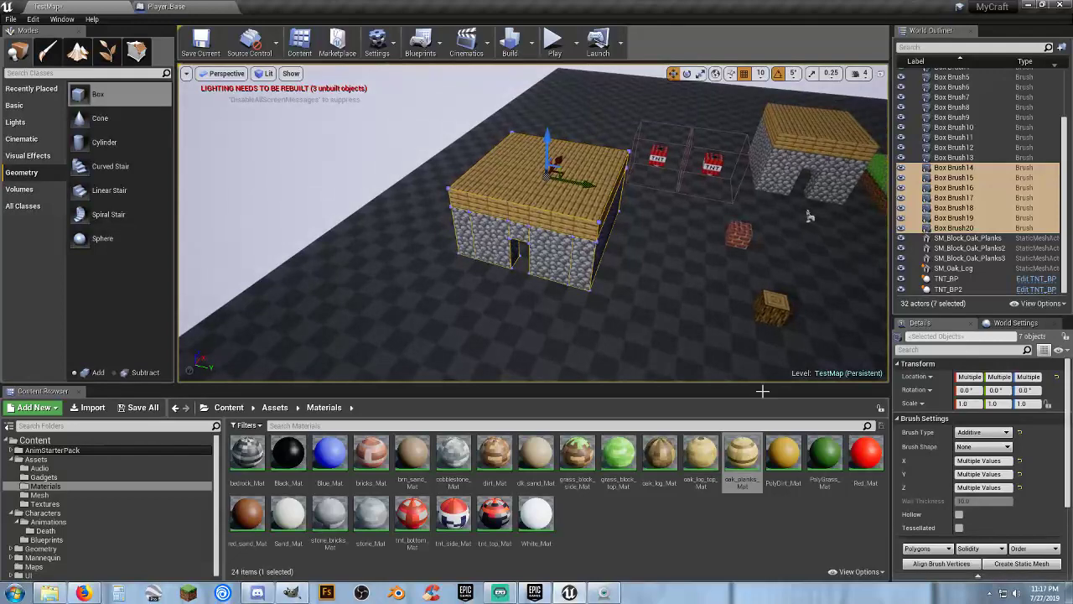
# Create a static mesh named SM_5x5_House in the Assets/Mesh folder from the seven selected house brushes
pyautogui.click(1015, 567)
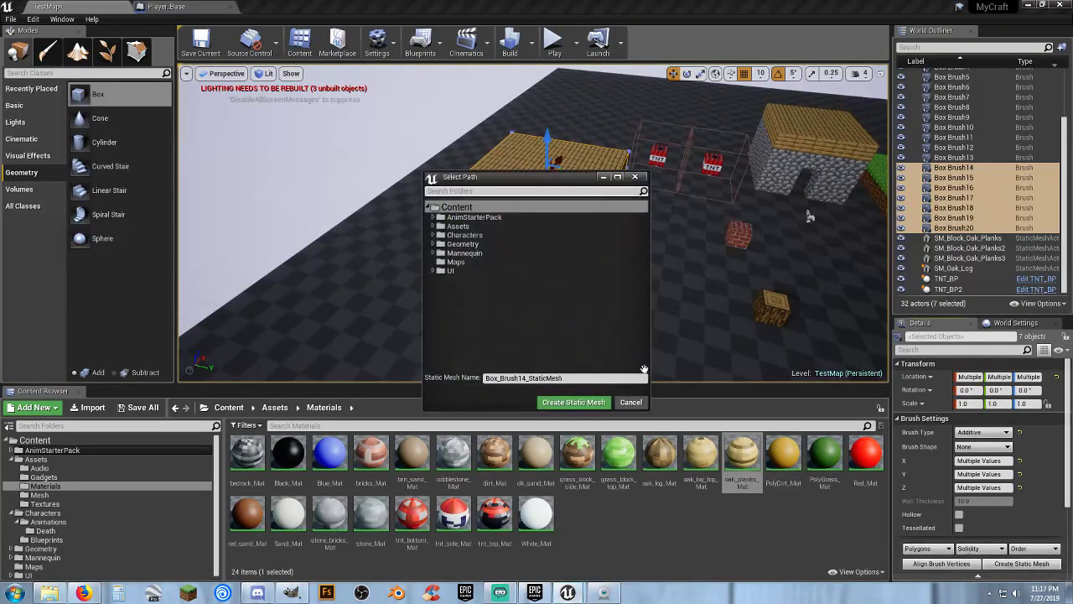
pyautogui.click(433, 226)
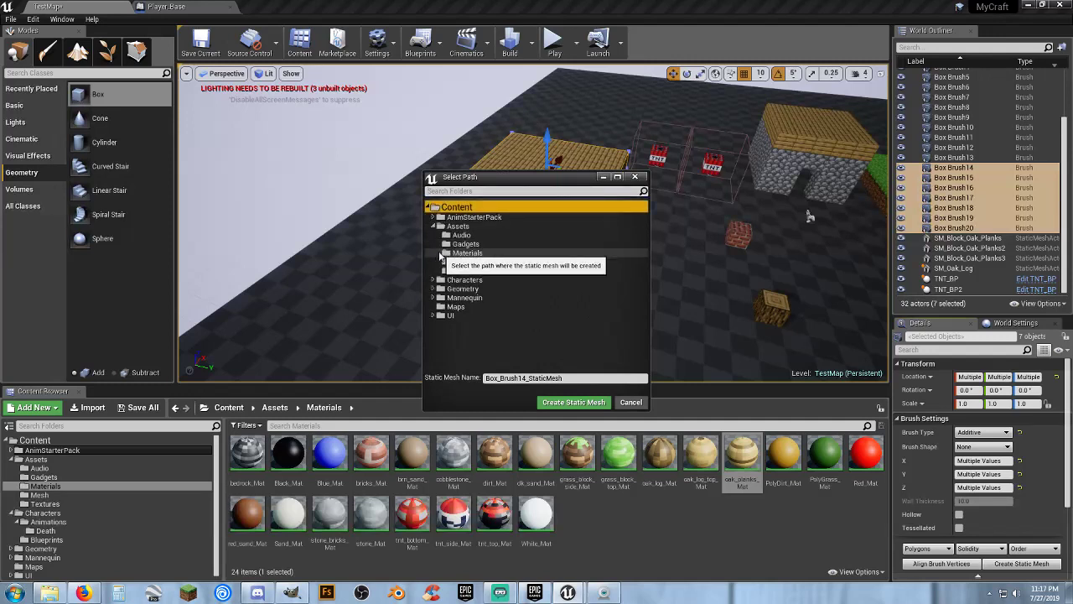
pyautogui.click(459, 262)
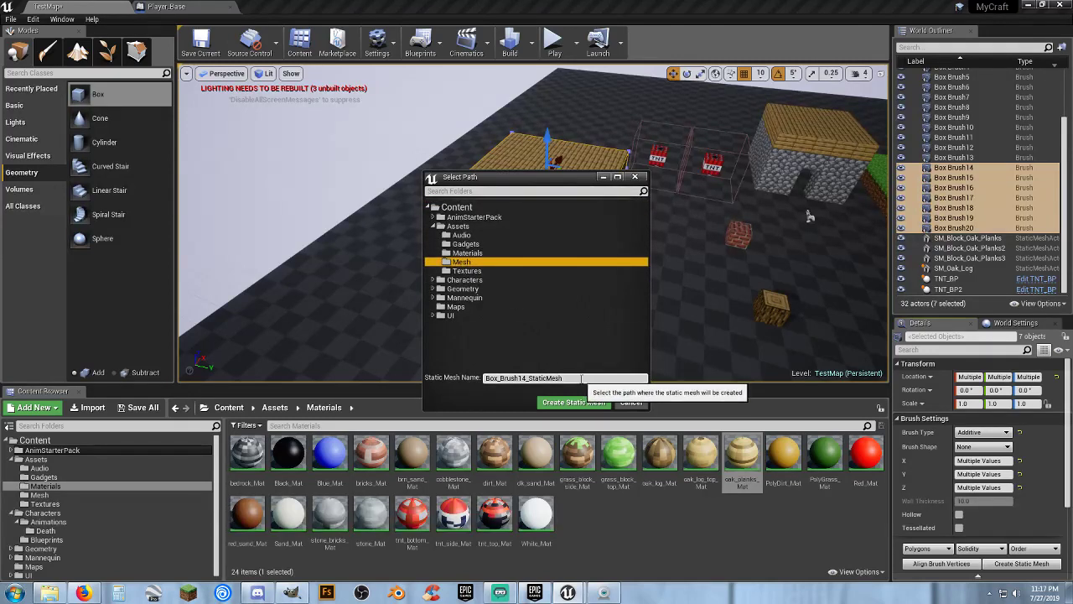
pyautogui.moveTo(580, 379); pyautogui.dragTo(453, 377)
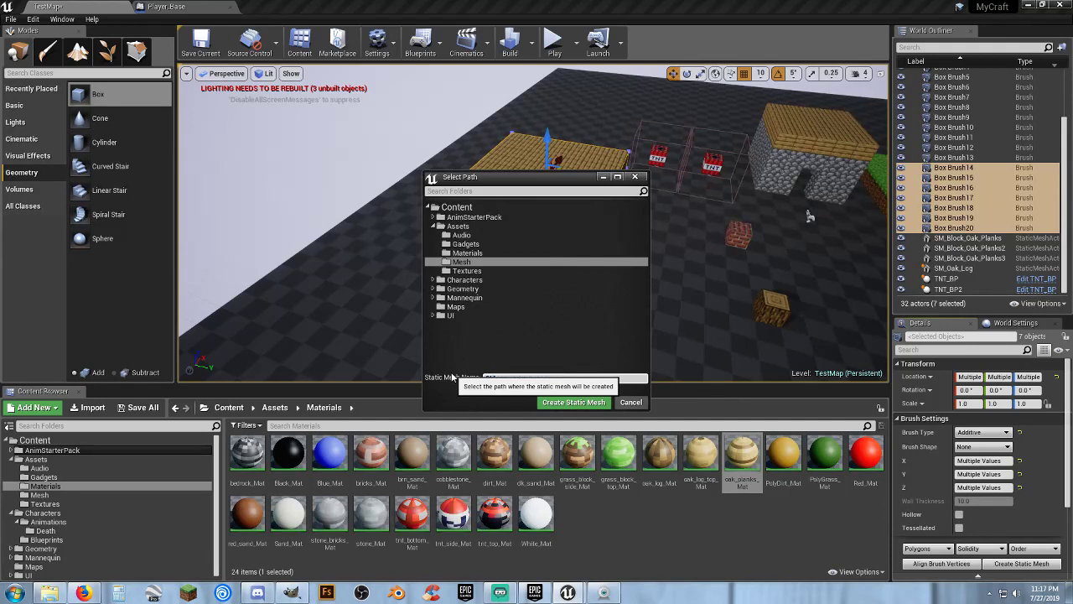
pyautogui.write('SM_')
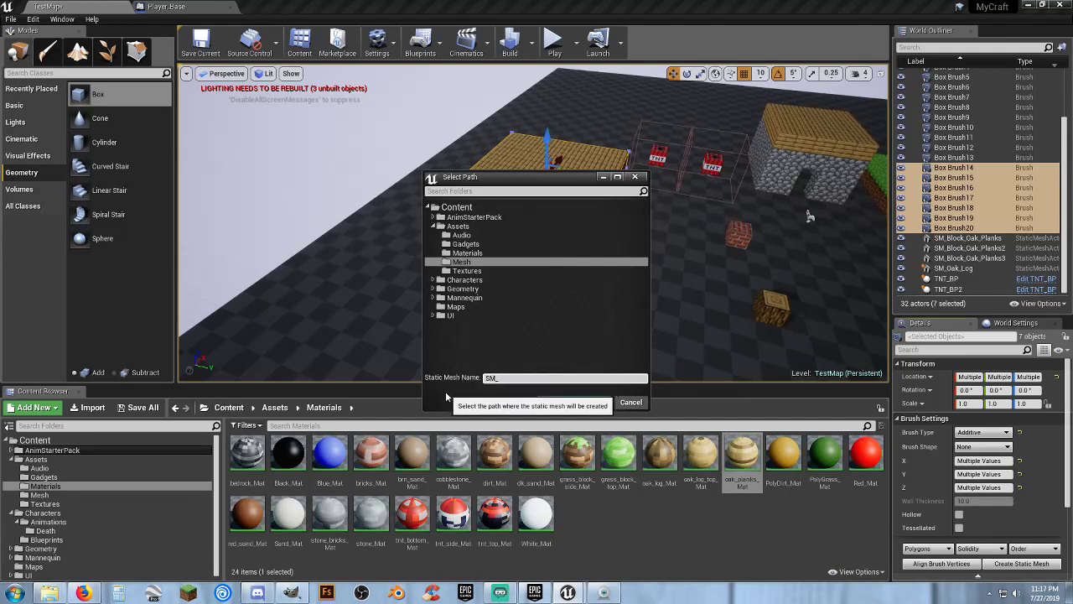
pyautogui.write('Sx5x5')
pyautogui.write('_House')
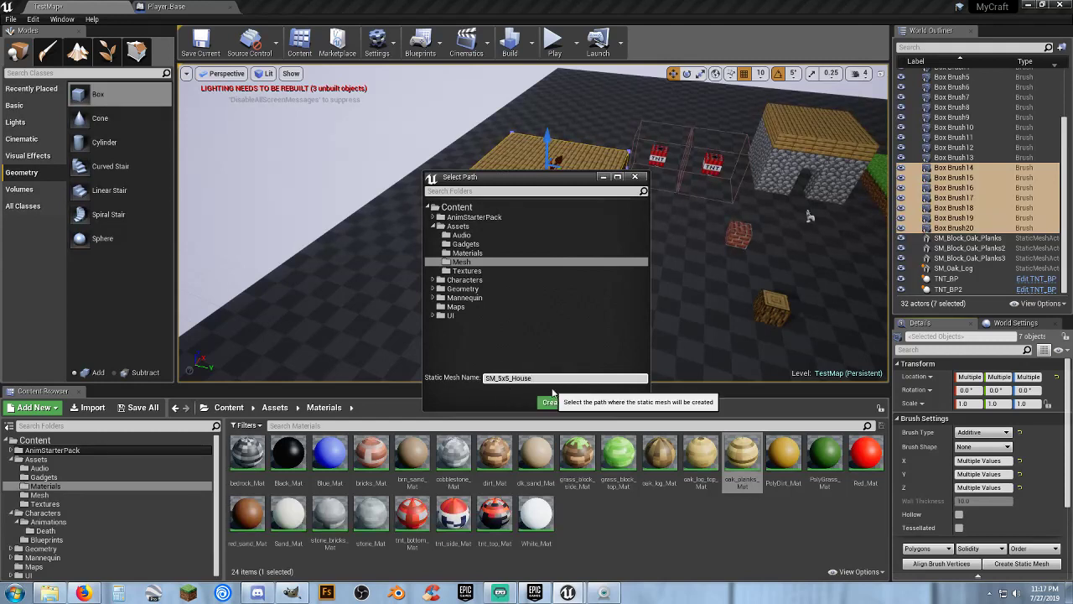
pyautogui.click(574, 405)
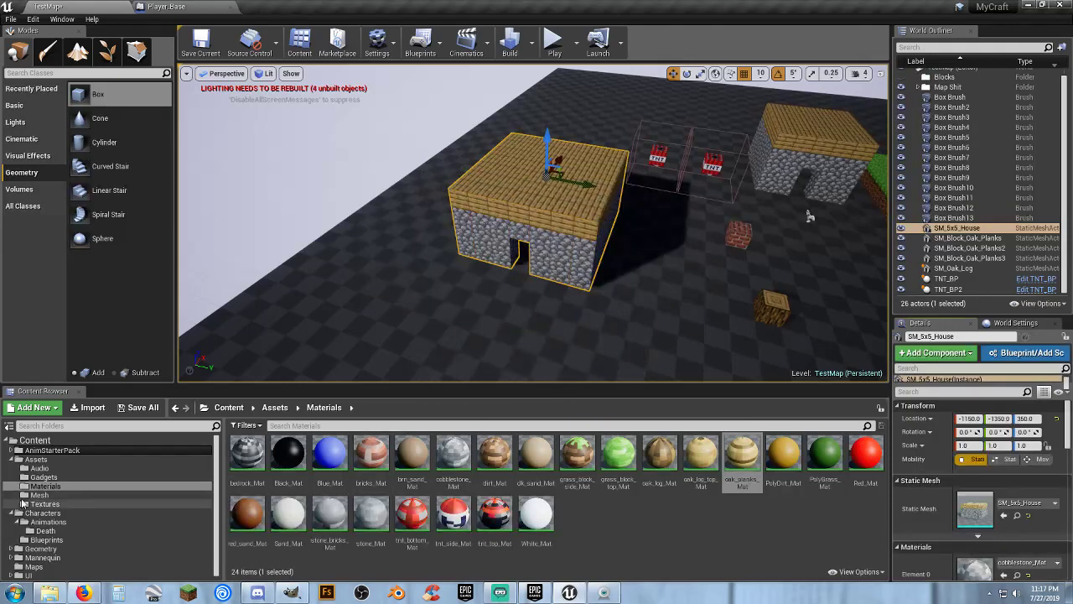
# Inspect the SM_5x5_House mesh from the Mesh folder in its own editor, and close the Player_Base tab
pyautogui.click(39, 495)
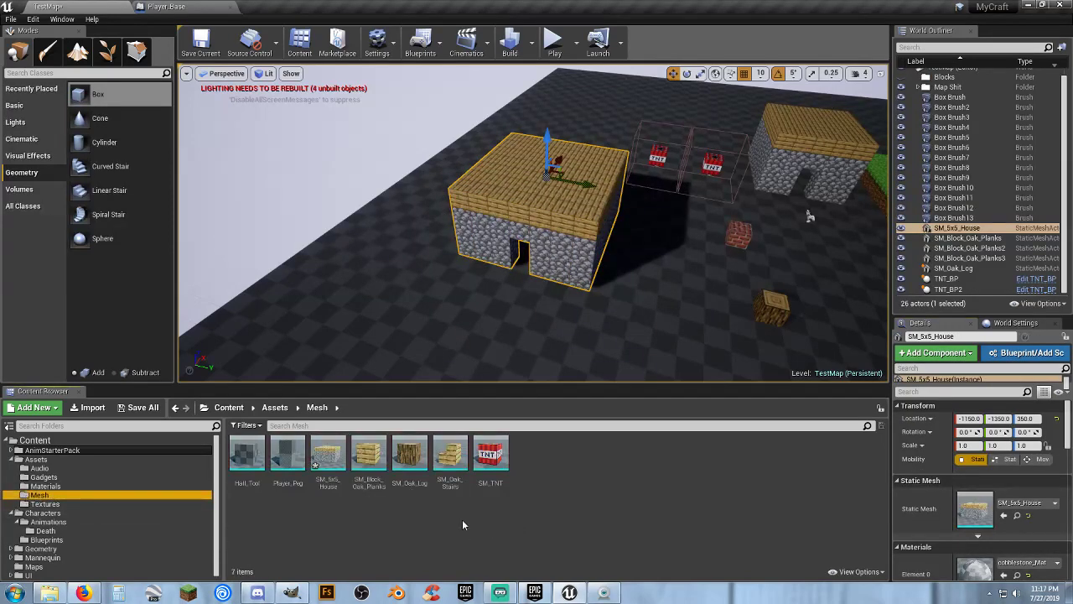
pyautogui.doubleClick(337, 456)
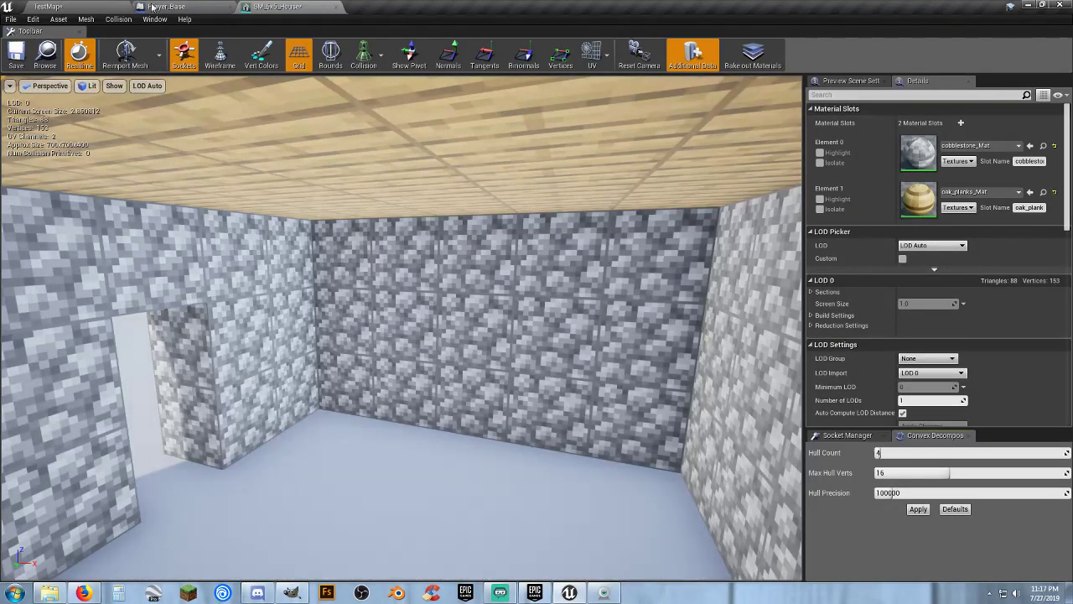
pyautogui.click(230, 7)
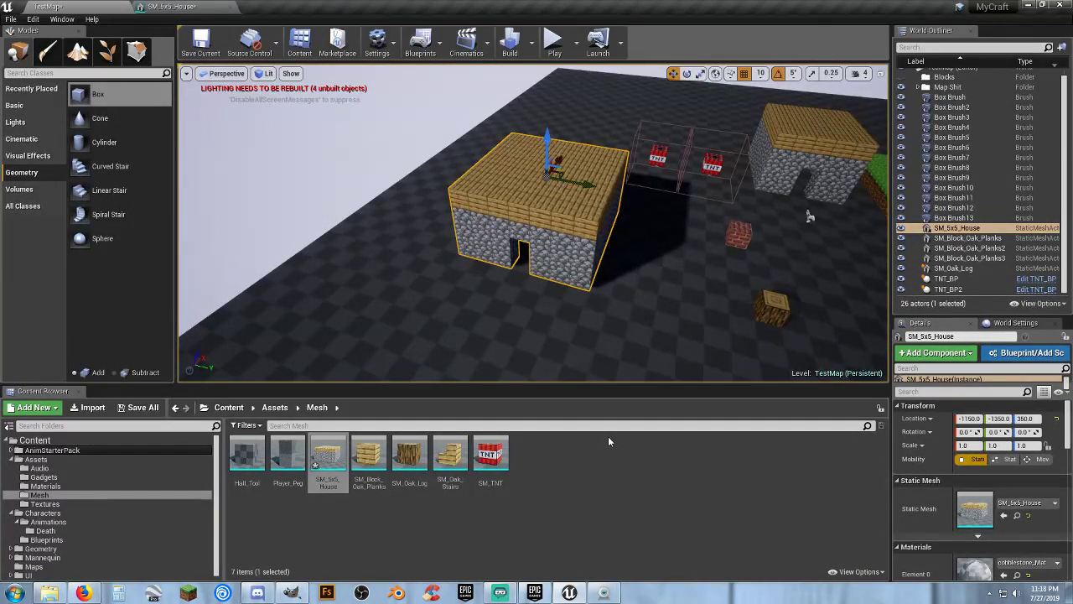
# Undo the conversion of the house brushes and delete the SM_5x5_House asset from the Mesh folder
pyautogui.click(327, 459)
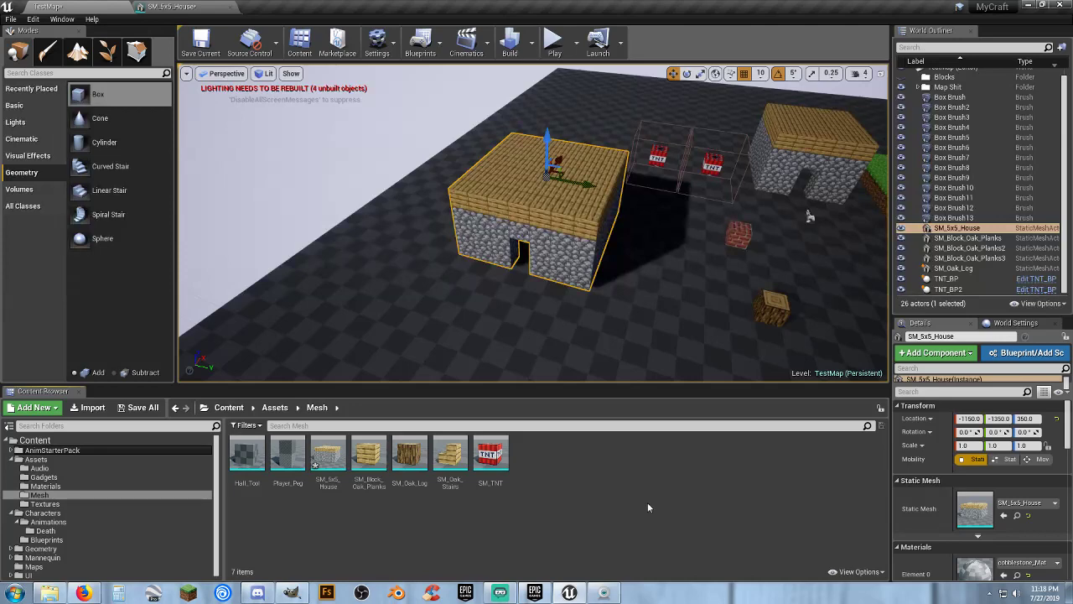
pyautogui.hotkey('ctrl', 'z')
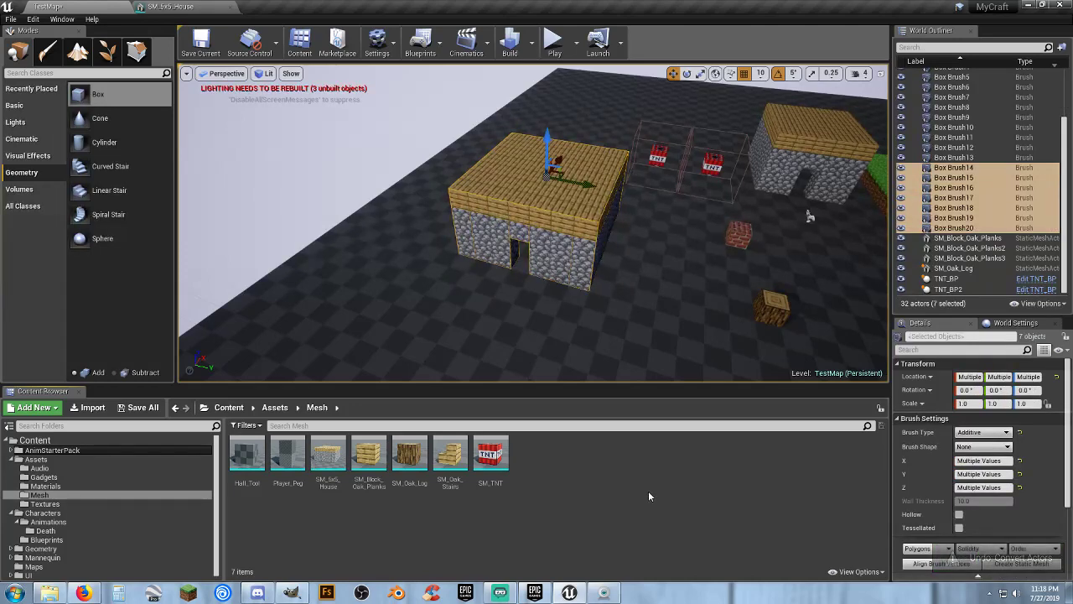
pyautogui.click(327, 459)
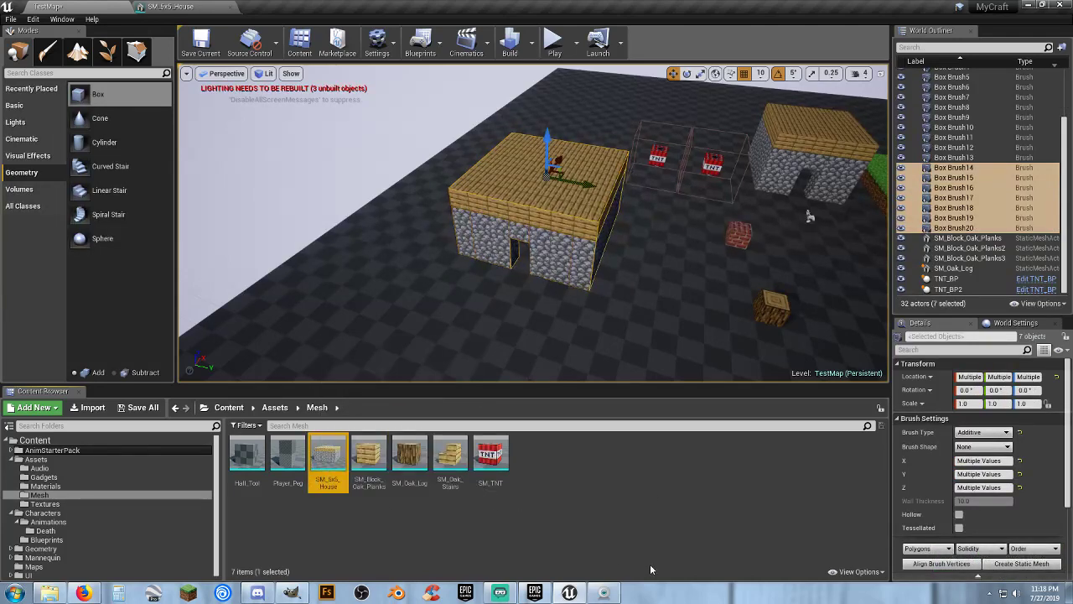
pyautogui.press('Delete')
pyautogui.click(486, 475)
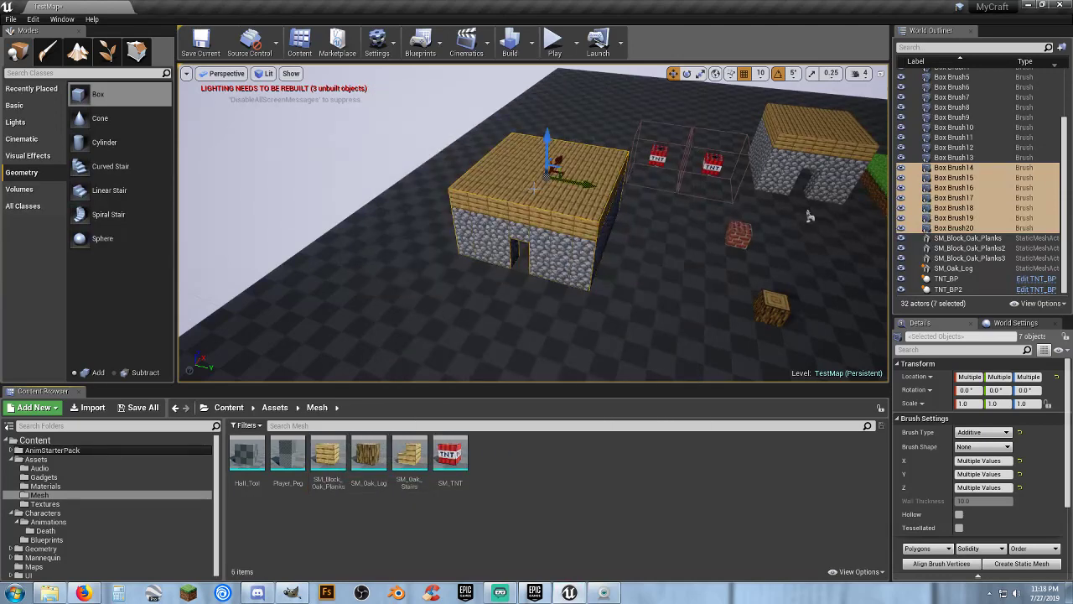
# Reselect Box Brush14 through Box Brush20 and examine the front of the cobblestone house
pyautogui.press('w')
pyautogui.moveTo(534, 188); pyautogui.dragTo(569, 165, button='right')
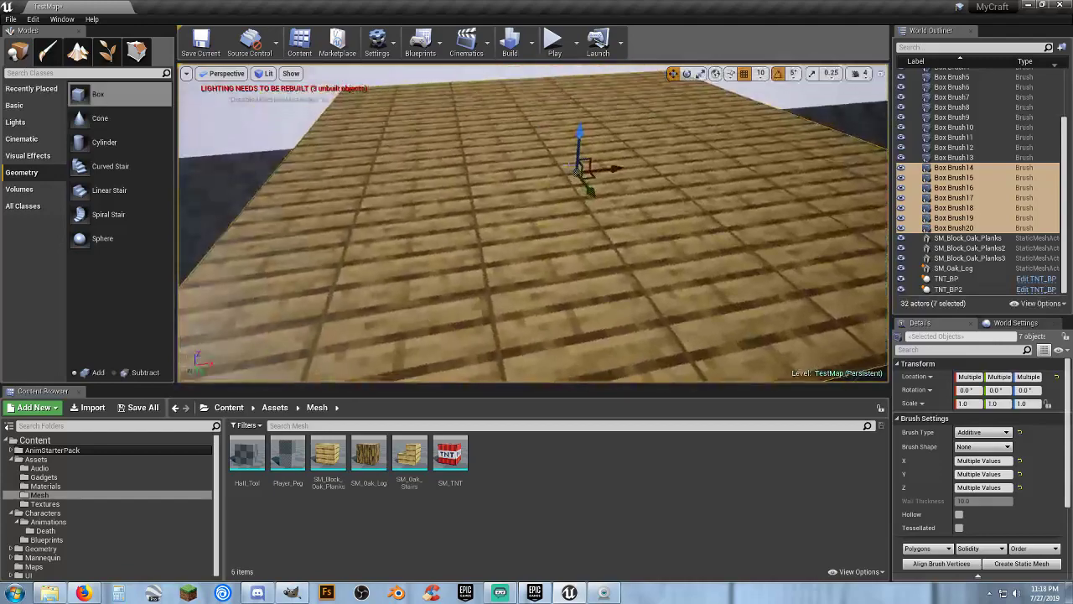
pyautogui.press('a')
pyautogui.moveTo(575, 208); pyautogui.dragTo(798, 193, button='right')
pyautogui.press('s')
pyautogui.press('d')
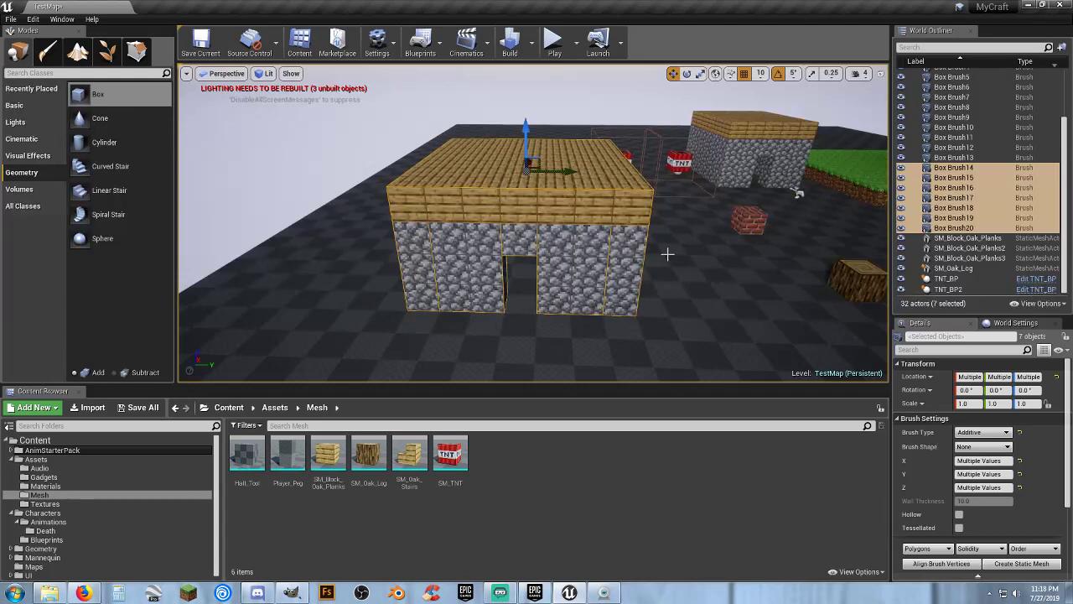
pyautogui.click(954, 229)
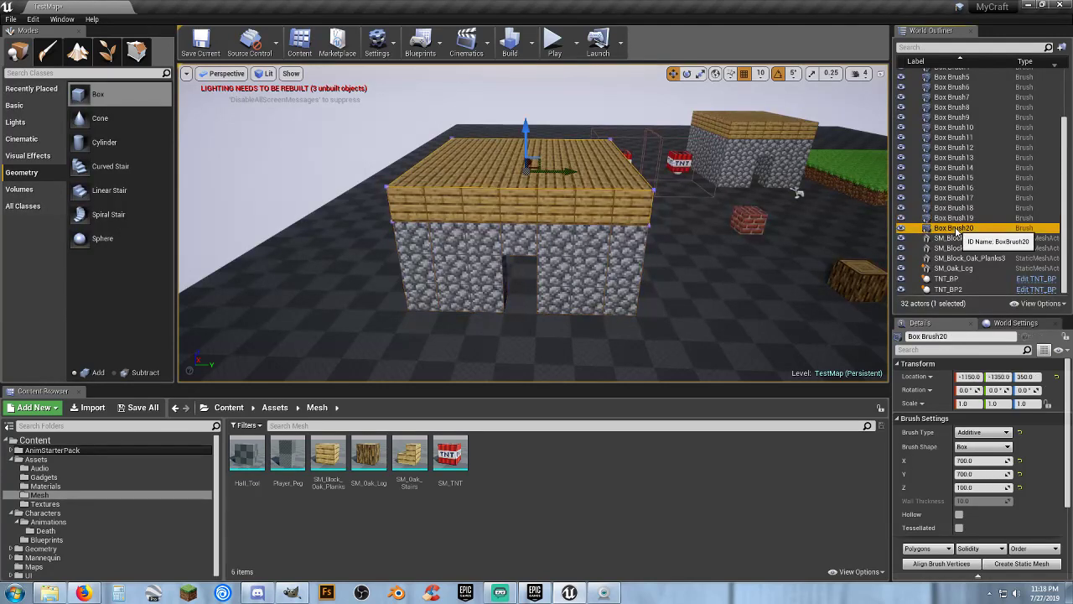
pyautogui.keyDown('shift'); pyautogui.click(958, 169); pyautogui.keyUp('shift')
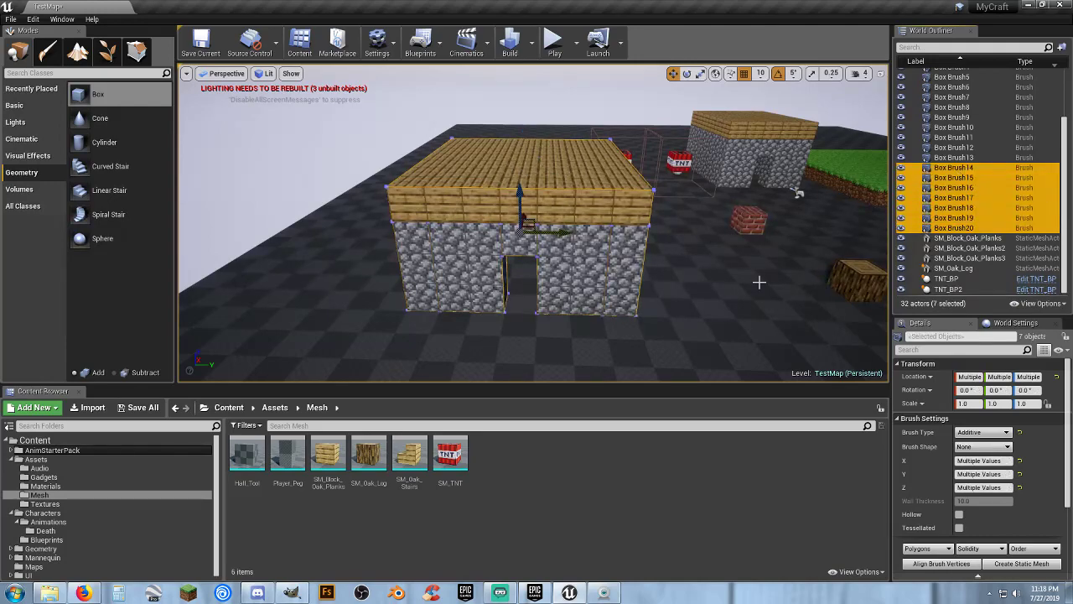
pyautogui.press('a')
pyautogui.moveTo(760, 283)
pyautogui.mouseDown(button='right')
pyautogui.moveTo(817, 260)
pyautogui.moveTo(809, 251)
pyautogui.moveTo(868, 247)
pyautogui.moveTo(776, 260)
pyautogui.moveTo(762, 251)
pyautogui.moveTo(771, 297)
pyautogui.mouseUp(button='right')
pyautogui.press('d')
pyautogui.press('s')
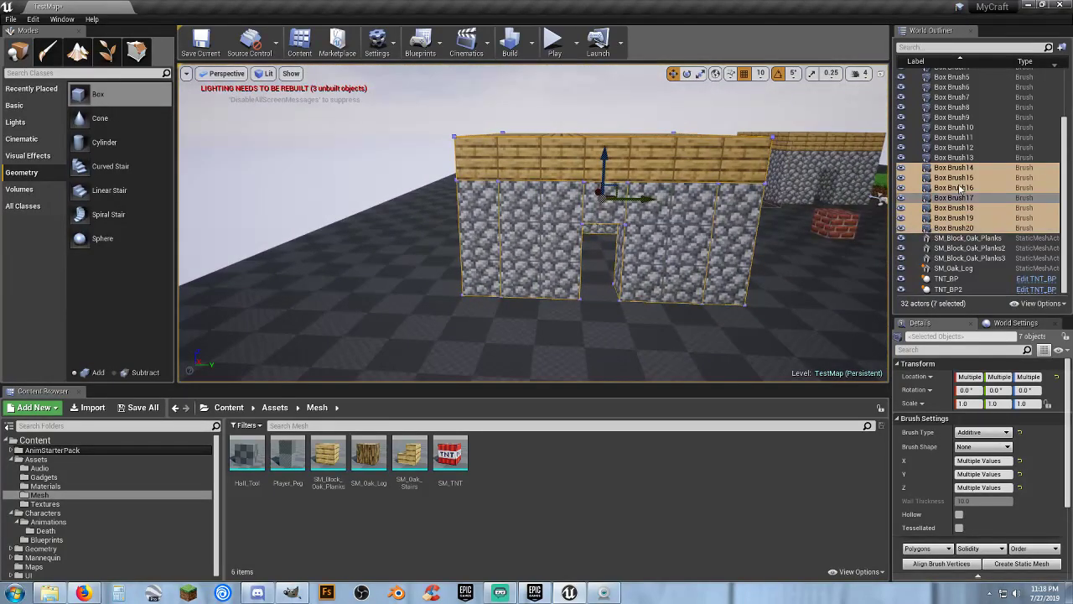
# Select the seven house brushes, Box Brush14 through Box Brush20, one at a time and view the house front
pyautogui.click(963, 168)
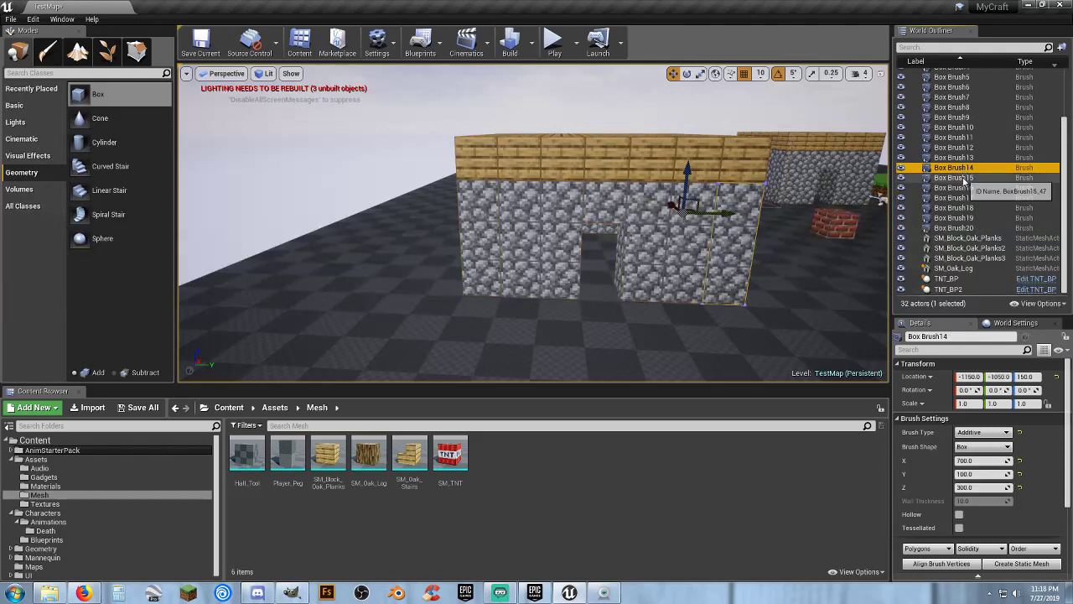
pyautogui.keyDown('ctrl'); pyautogui.click(956, 178); pyautogui.keyUp('ctrl')
pyautogui.keyDown('ctrl'); pyautogui.click(955, 188); pyautogui.keyUp('ctrl')
pyautogui.keyDown('ctrl'); pyautogui.click(955, 219); pyautogui.keyUp('ctrl')
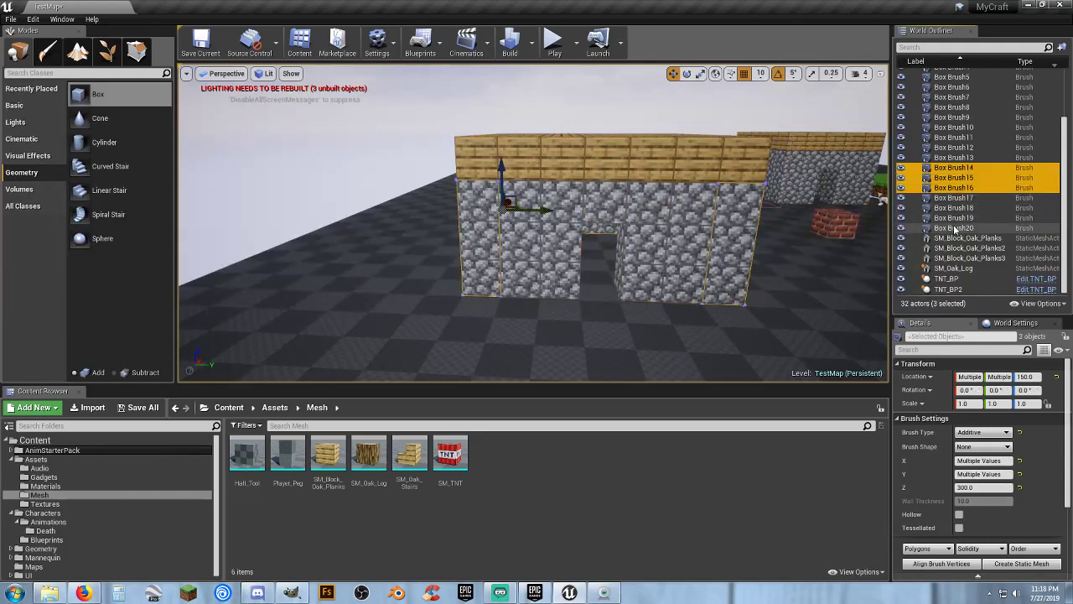
pyautogui.keyDown('ctrl'); pyautogui.click(955, 227); pyautogui.keyUp('ctrl')
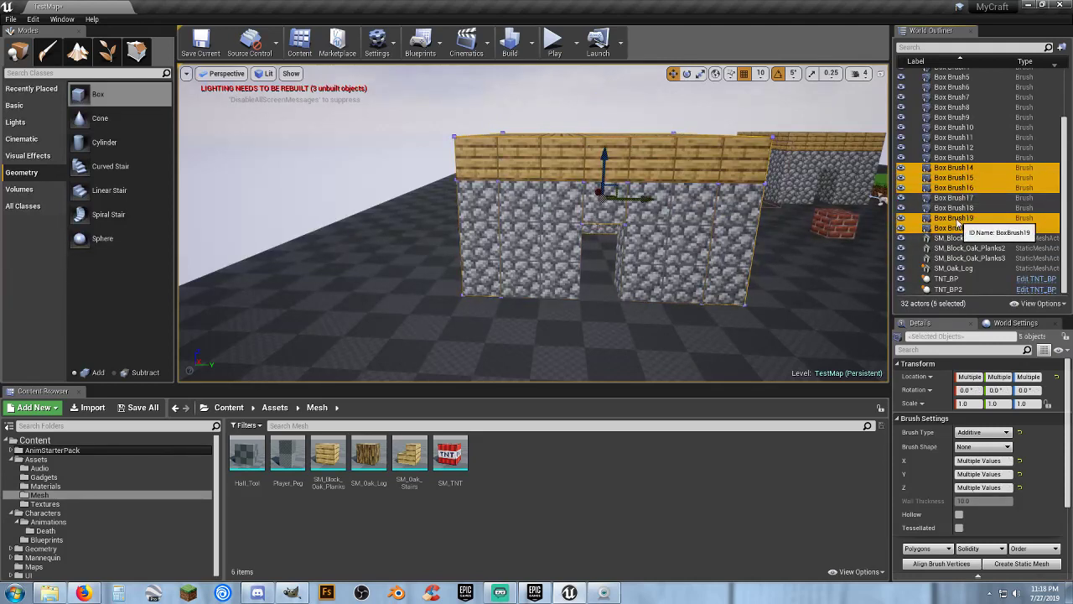
pyautogui.keyDown('ctrl'); pyautogui.click(956, 197); pyautogui.keyUp('ctrl')
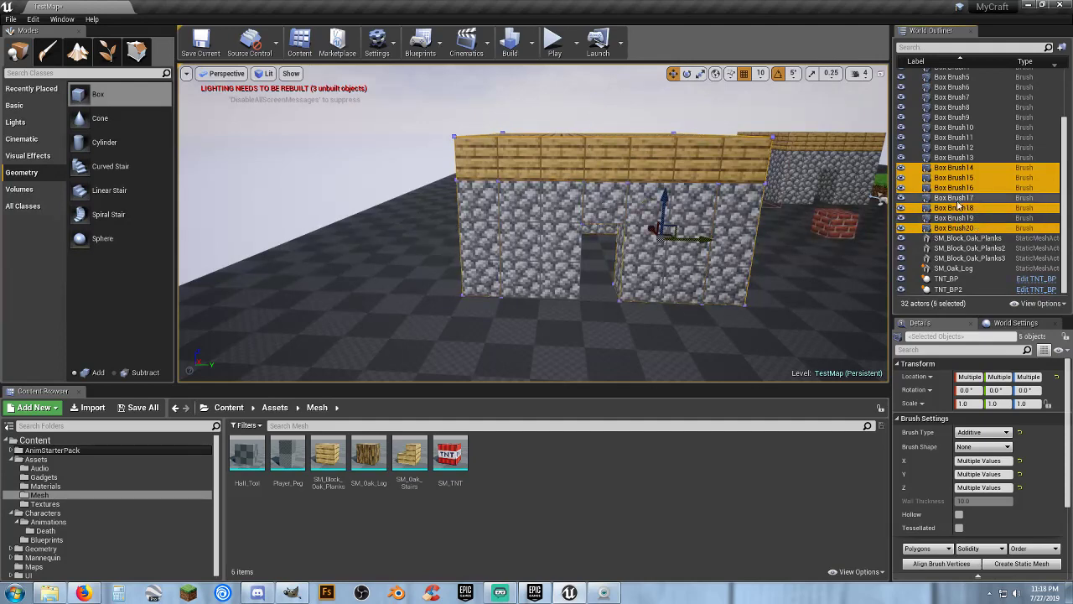
pyautogui.keyDown('ctrl'); pyautogui.click(960, 208); pyautogui.keyUp('ctrl')
pyautogui.keyDown('ctrl'); pyautogui.click(957, 218); pyautogui.keyUp('ctrl')
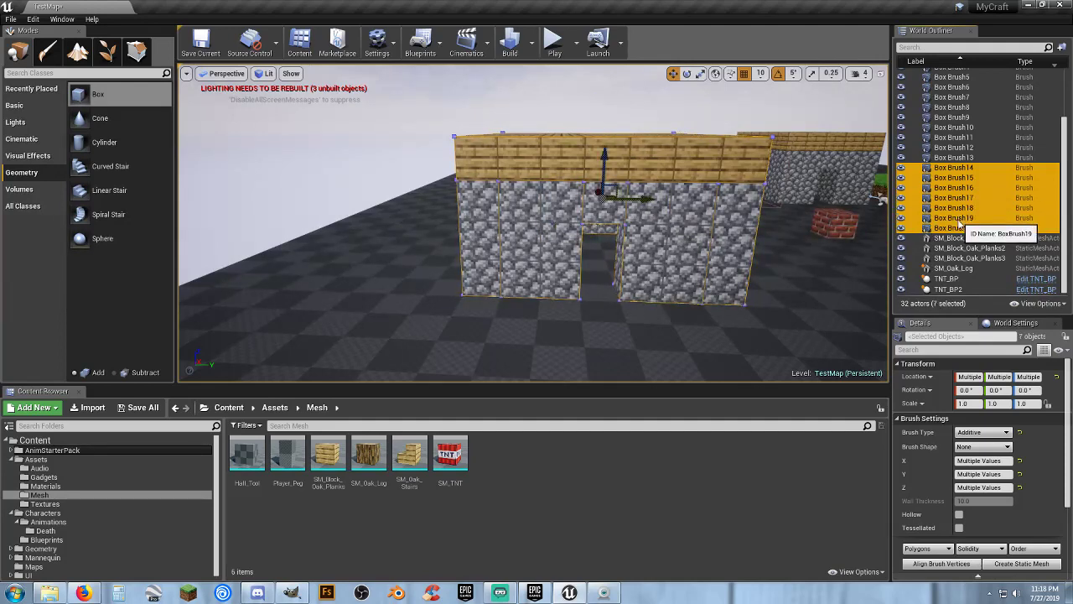
pyautogui.press('d')
pyautogui.moveTo(678, 269); pyautogui.dragTo(629, 269, button='right')
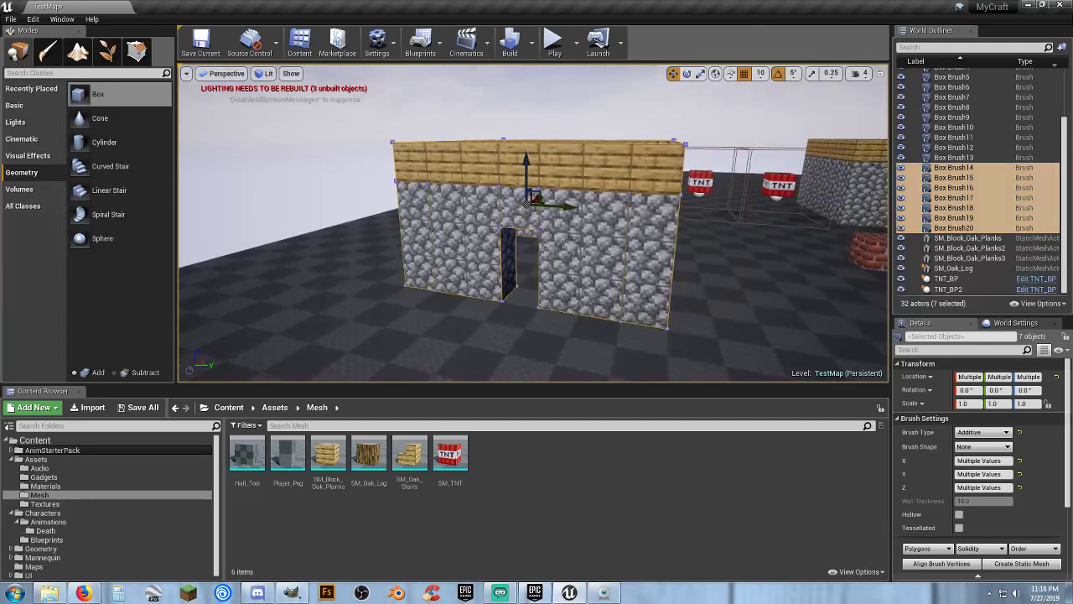
# Select the whole range from Box Brush14 to Box Brush20 and look over the complete house from above
pyautogui.click(954, 228)
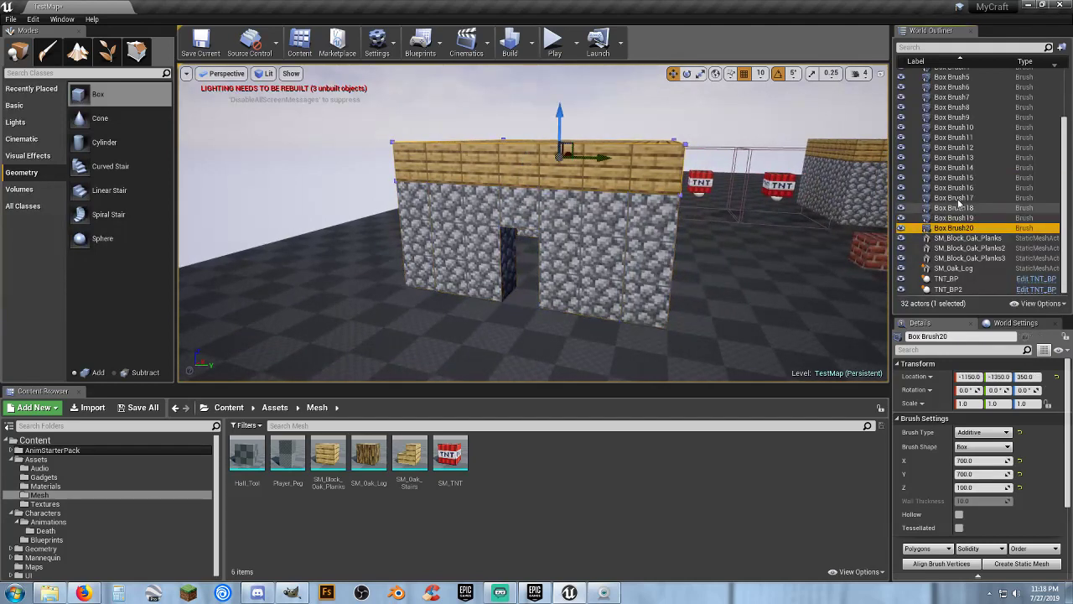
pyautogui.click(955, 168)
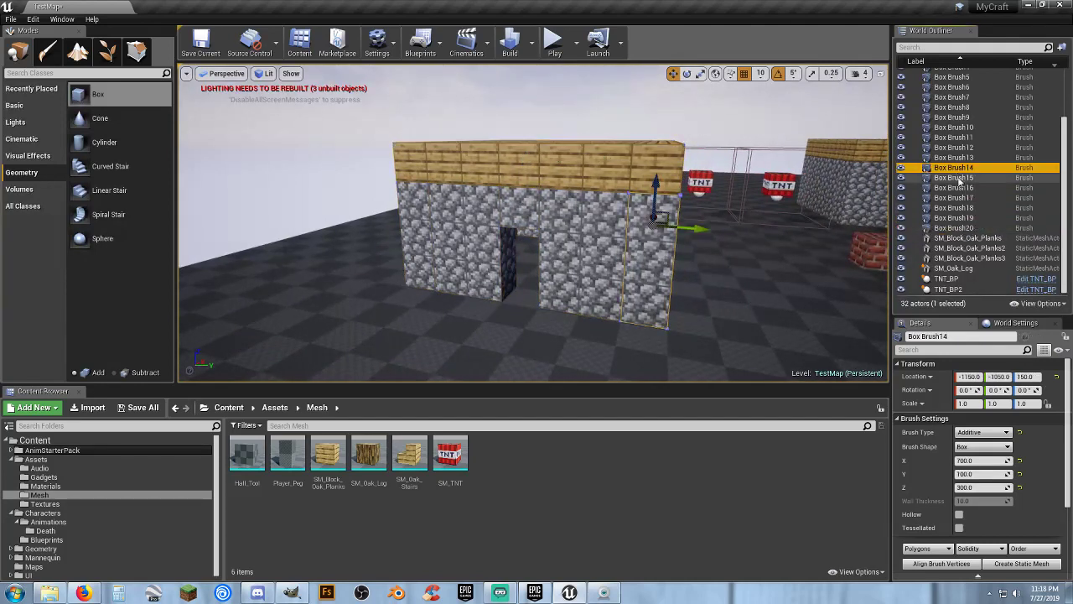
pyautogui.keyDown('shift'); pyautogui.click(963, 228); pyautogui.keyUp('shift')
pyautogui.press('w')
pyautogui.moveTo(545, 251)
pyautogui.mouseDown(button='right')
pyautogui.moveTo(537, 176)
pyautogui.moveTo(538, 294)
pyautogui.mouseUp(button='right')
pyautogui.press('s')
pyautogui.press('s')
pyautogui.moveTo(654, 264); pyautogui.dragTo(676, 279, button='right')
pyautogui.press('a')
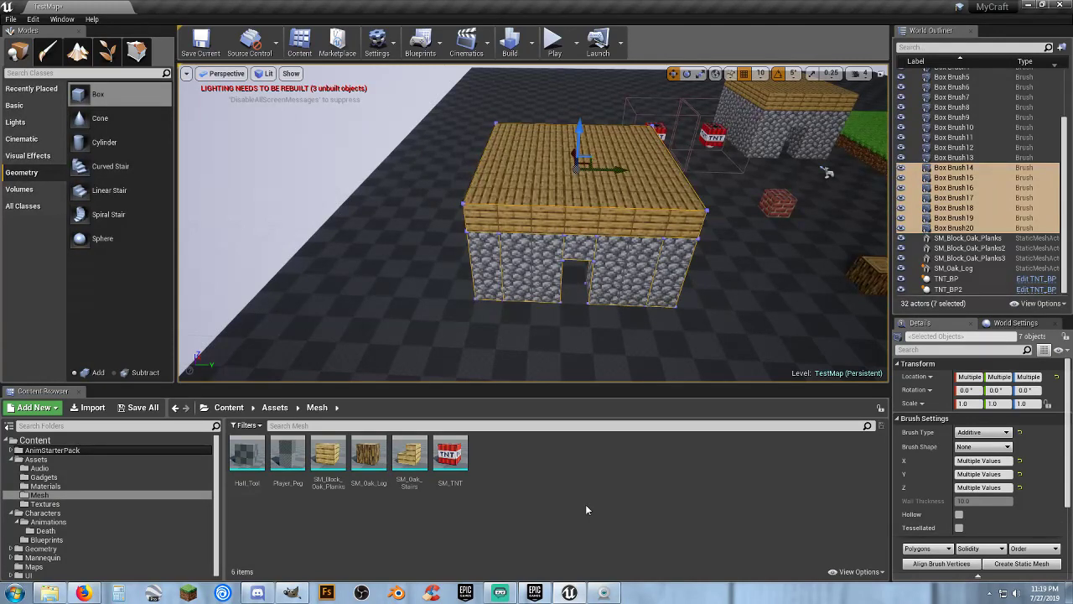
# Create a static mesh named SM_5x5_House in the Assets/Mesh folder from the selected house brushes
pyautogui.click(1021, 563)
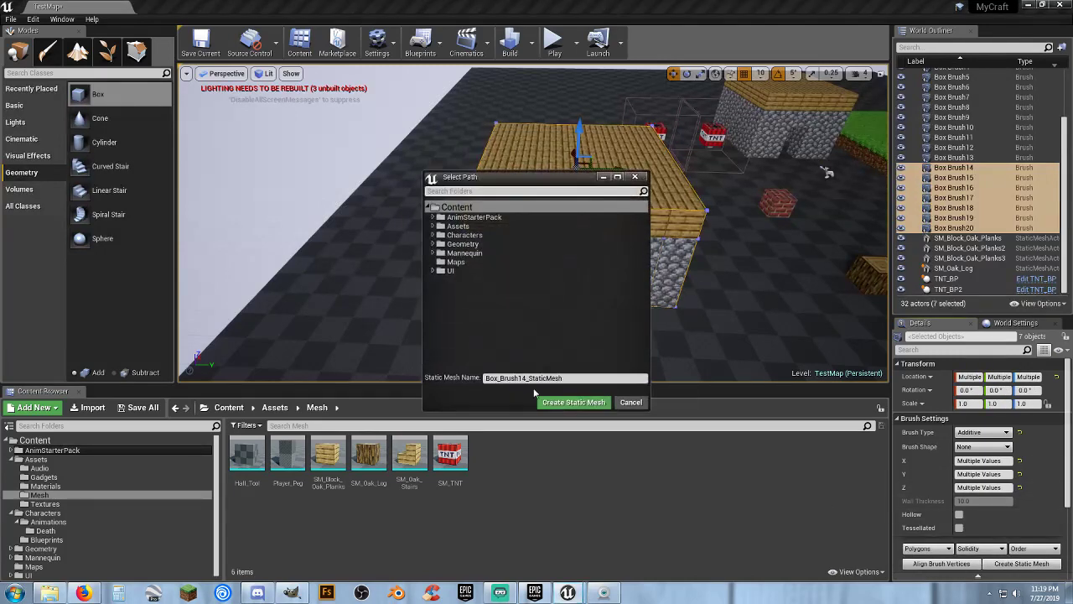
pyautogui.click(432, 227)
pyautogui.click(462, 262)
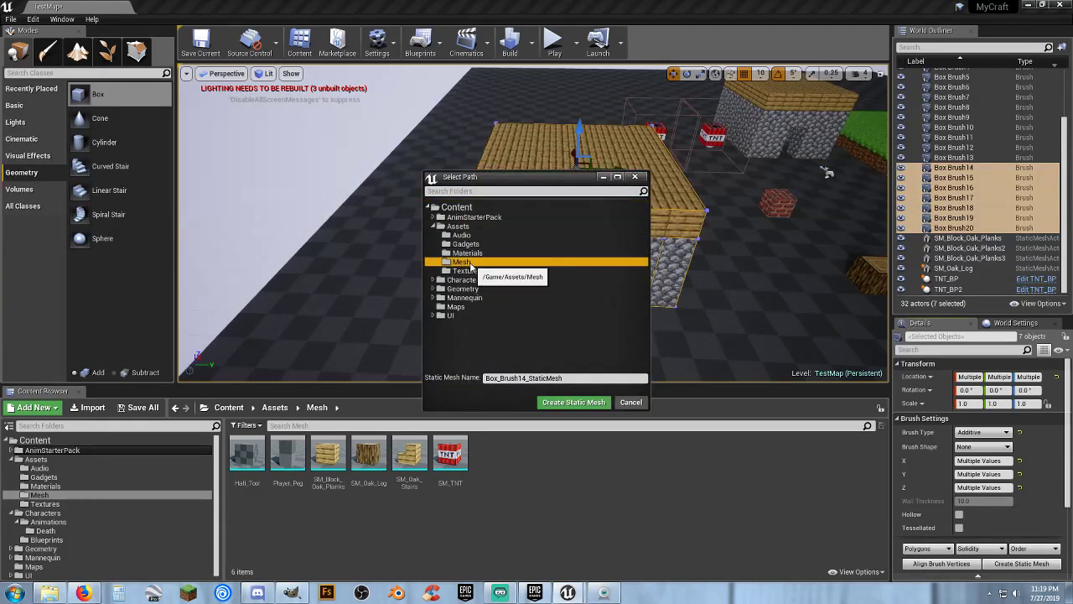
pyautogui.click(554, 379)
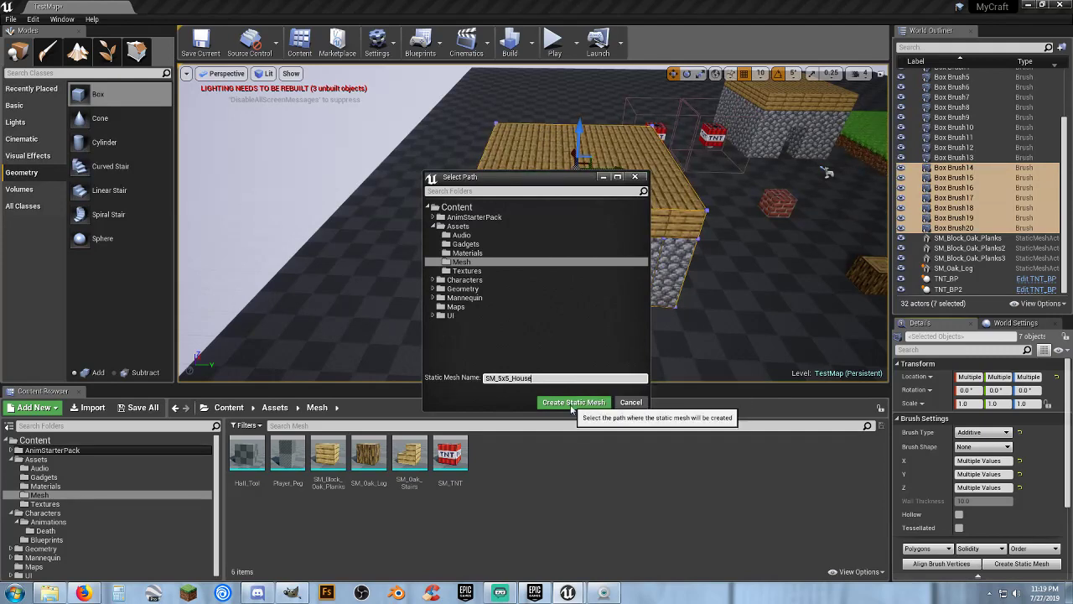
pyautogui.click(577, 402)
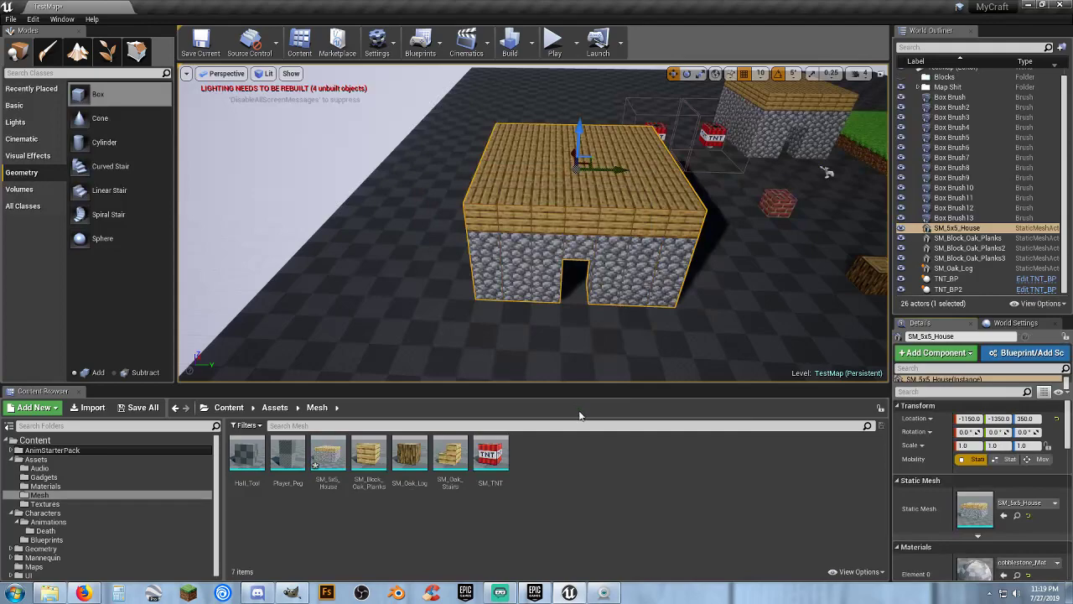
# Open SM_5x5_House in its own editor, then return to TestMap and play-test walking into and out of the house
pyautogui.doubleClick(327, 470)
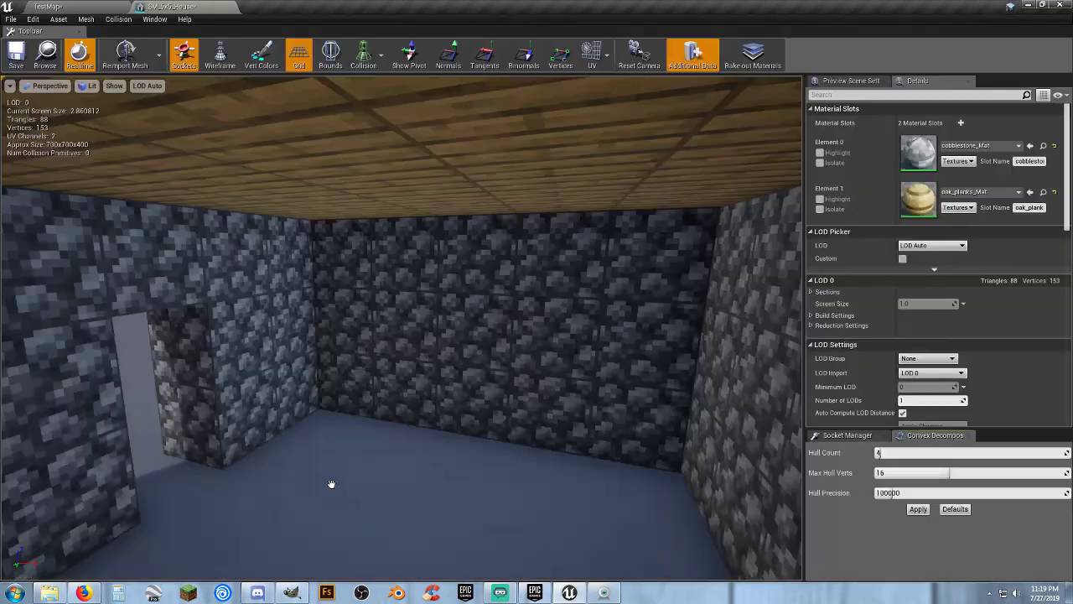
pyautogui.click(104, 7)
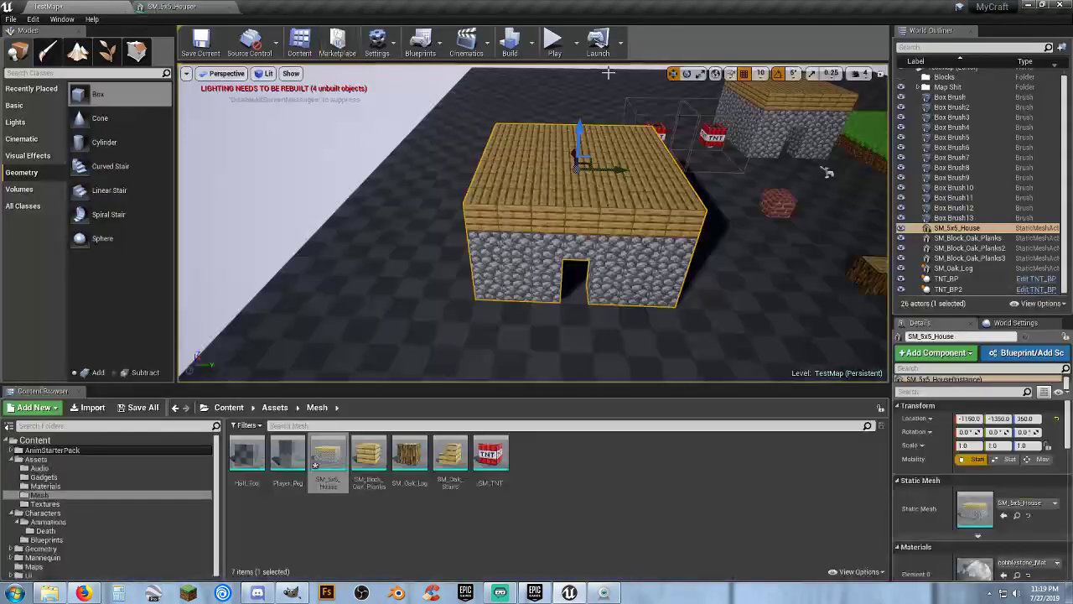
pyautogui.click(555, 43)
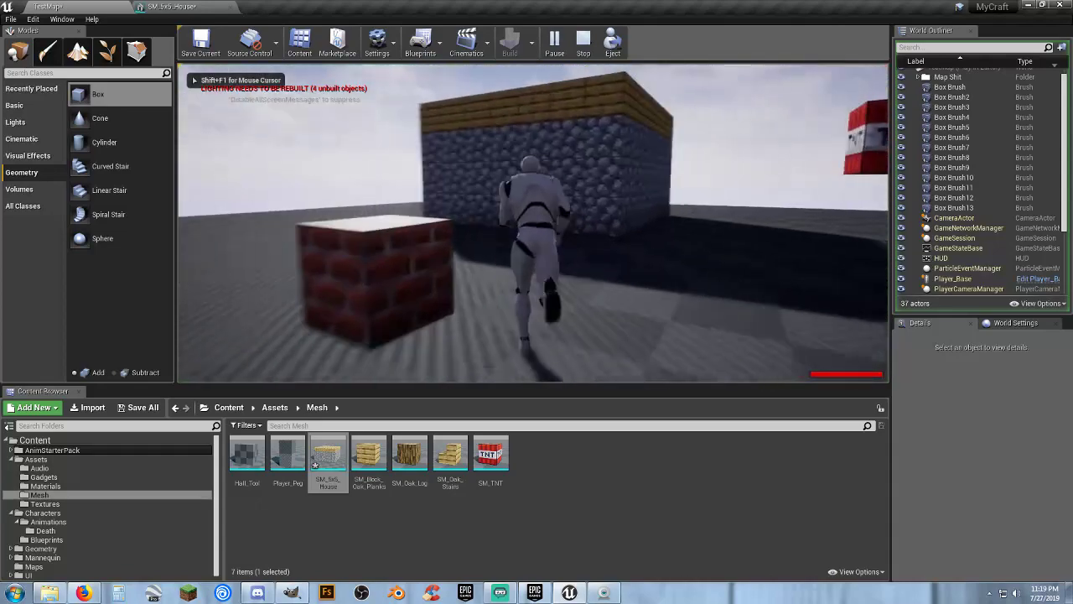
pyautogui.press('w')
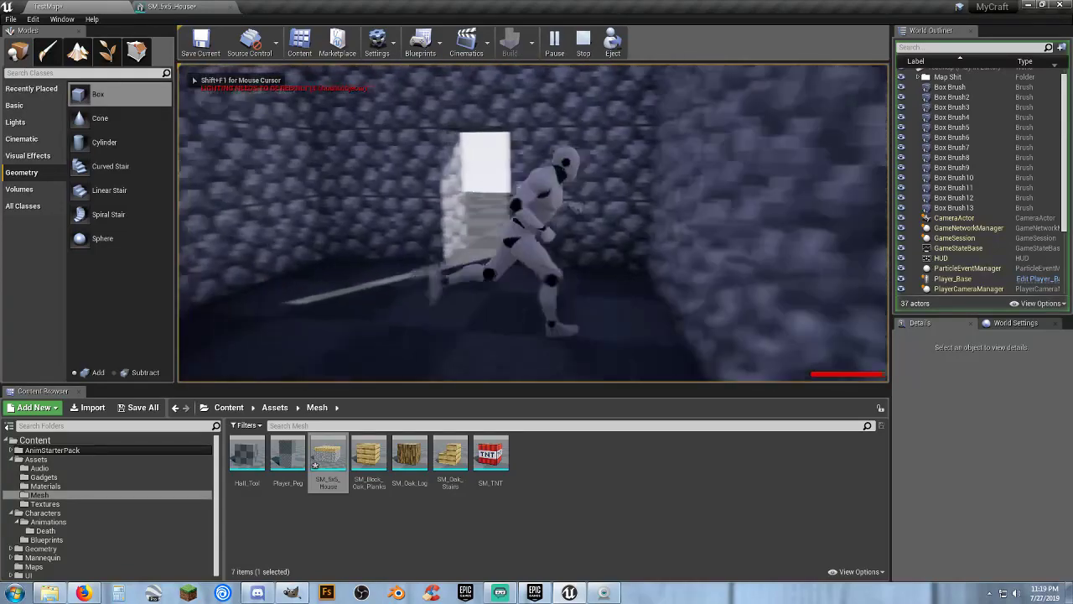
pyautogui.press('w')
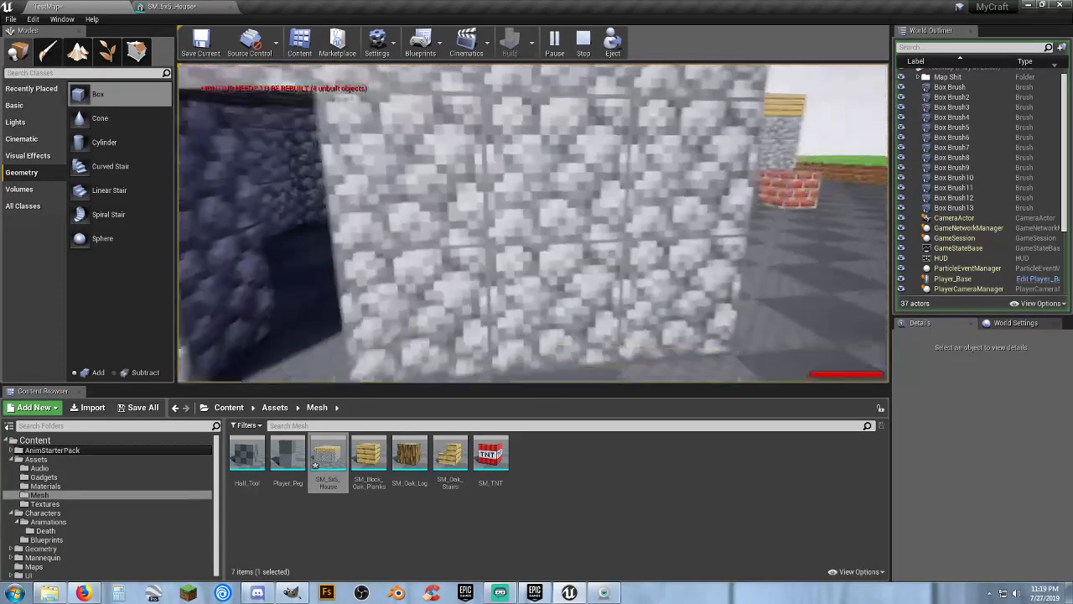
pyautogui.press('Escape')
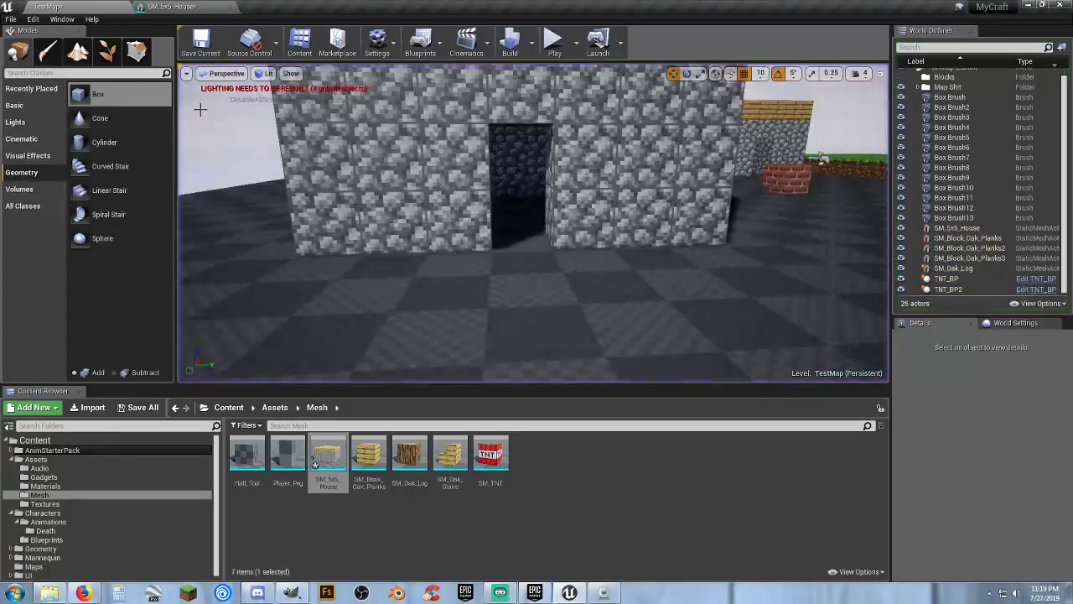
# Set the SM_5x5_House mesh's Light Map Resolution to 128 and Light Map Coordinate Index to 1, and save the mesh
pyautogui.click(194, 7)
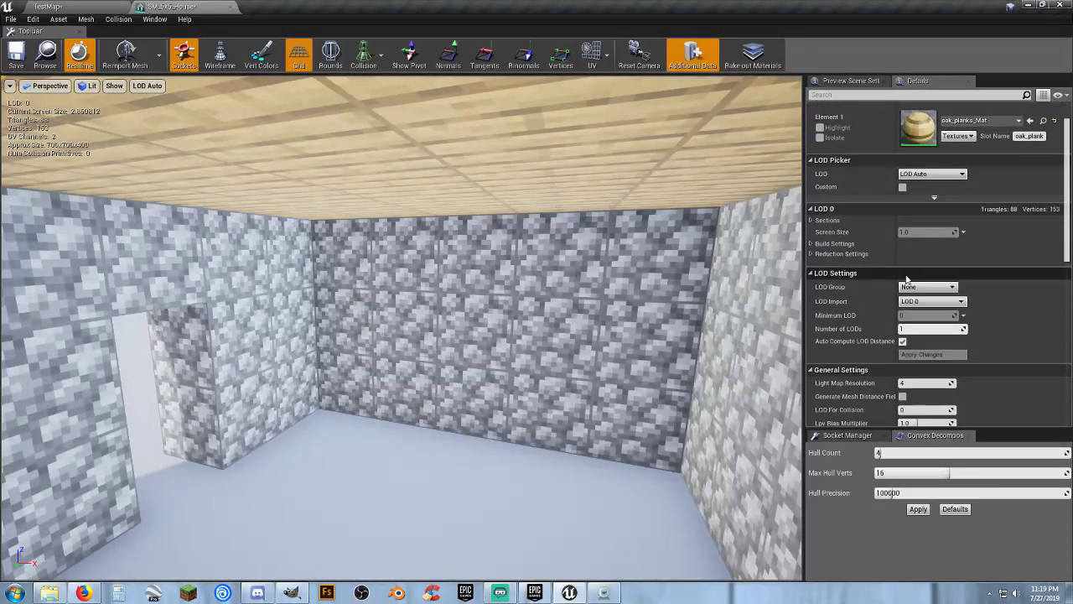
pyautogui.scroll(-5, 889, 275)
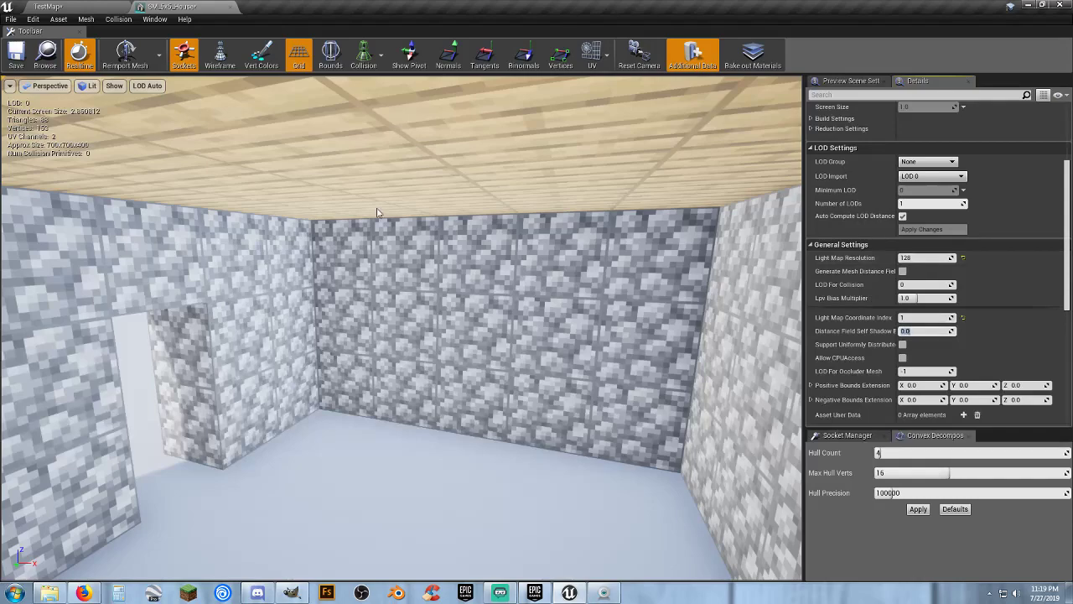
pyautogui.press('s')
pyautogui.moveTo(274, 223); pyautogui.dragTo(419, 233, button='right')
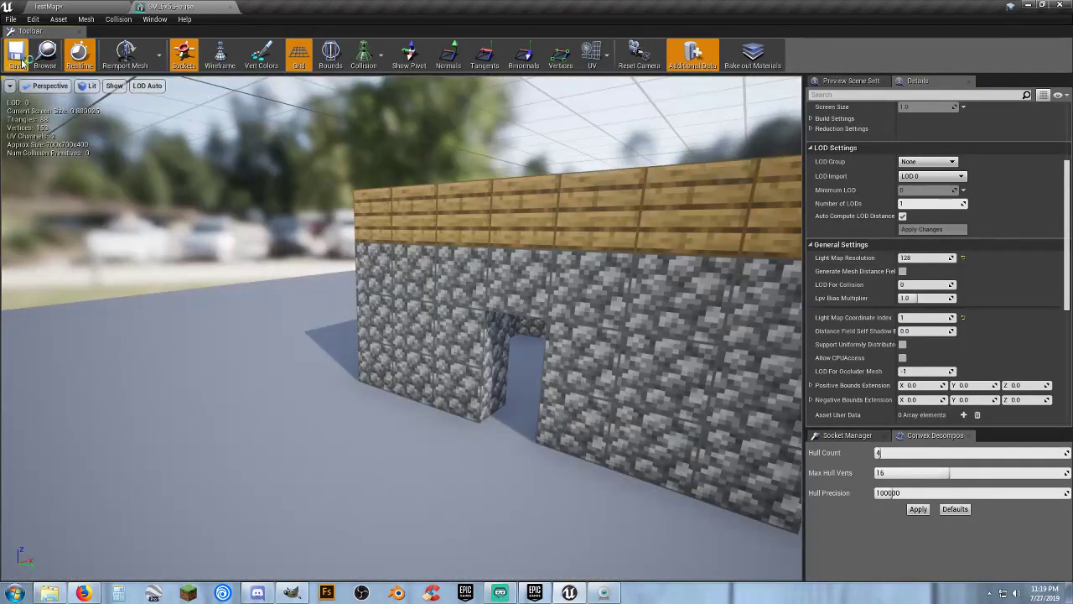
# Display the pivot location of the SM_5x5_House mesh and examine it from several sides of the house
pyautogui.press('a')
pyautogui.moveTo(453, 194)
pyautogui.mouseDown(button='right')
pyautogui.moveTo(536, 192)
pyautogui.moveTo(490, 188)
pyautogui.moveTo(507, 138)
pyautogui.moveTo(524, 172)
pyautogui.moveTo(457, 239)
pyautogui.moveTo(470, 188)
pyautogui.mouseUp(button='right')
pyautogui.press('w')
pyautogui.moveTo(403, 327); pyautogui.dragTo(448, 285, button='right')
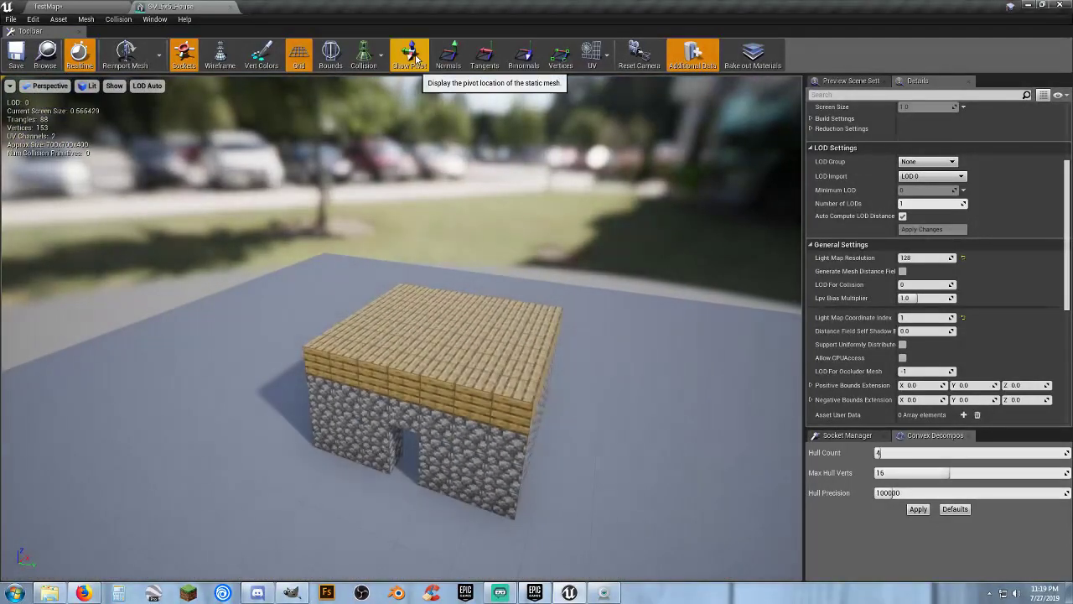
pyautogui.click(412, 57)
pyautogui.moveTo(438, 125)
pyautogui.mouseDown(button='right')
pyautogui.moveTo(403, 131)
pyautogui.moveTo(475, 122)
pyautogui.moveTo(468, 142)
pyautogui.mouseUp(button='right')
pyautogui.press('w')
pyautogui.press('s')
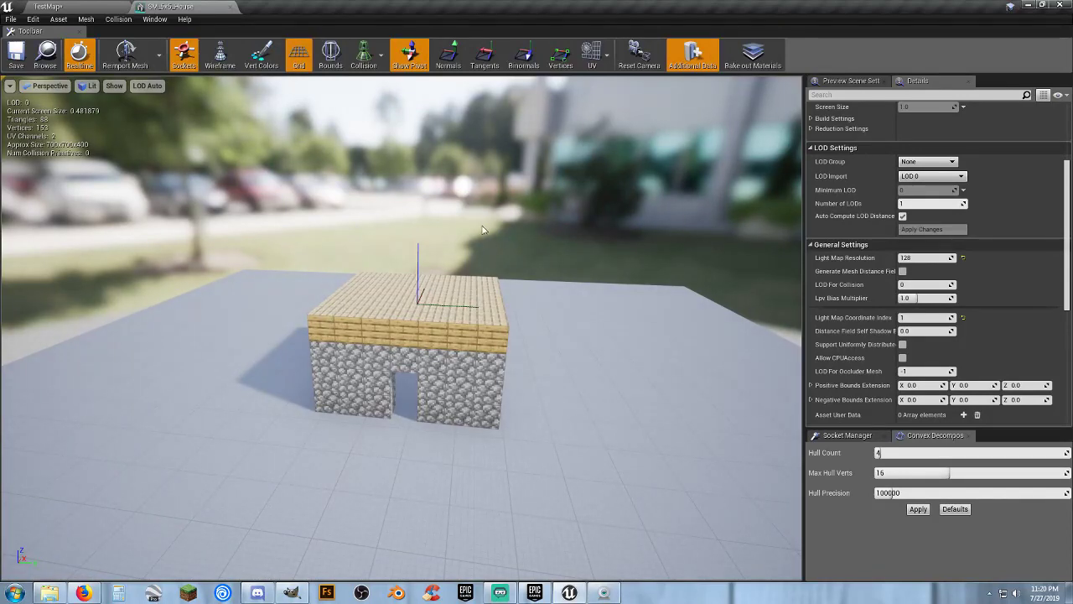
pyautogui.press('w')
pyautogui.moveTo(464, 234); pyautogui.dragTo(407, 231, button='right')
pyautogui.press('s')
pyautogui.press('d')
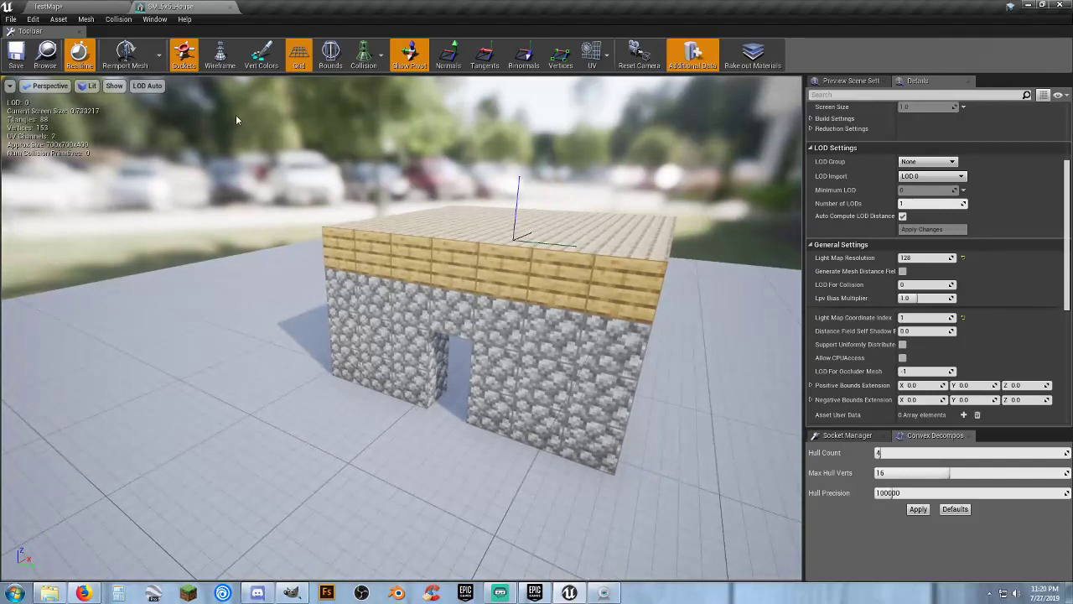
# Add a box simplified collision to the SM_5x5_House mesh and inspect its outline around the house
pyautogui.click(120, 19)
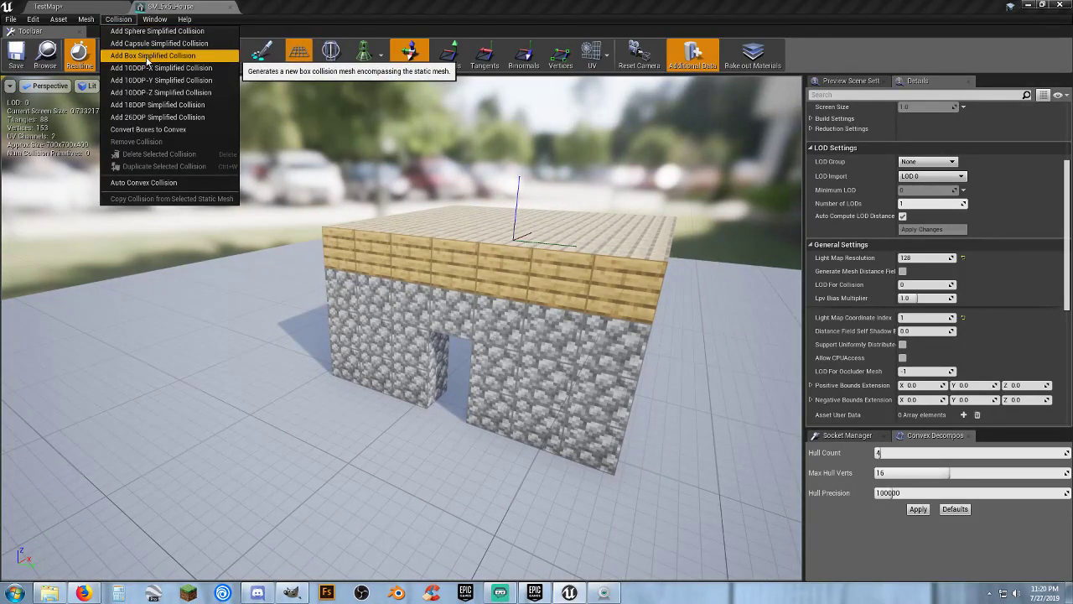
pyautogui.click(147, 55)
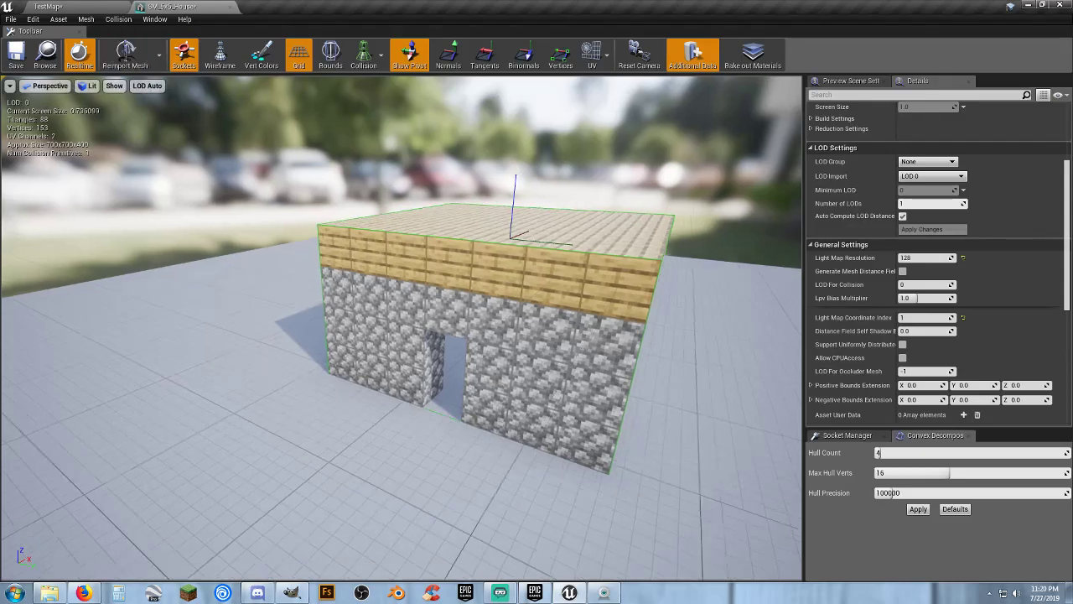
pyautogui.moveTo(402, 327); pyautogui.dragTo(402, 352)
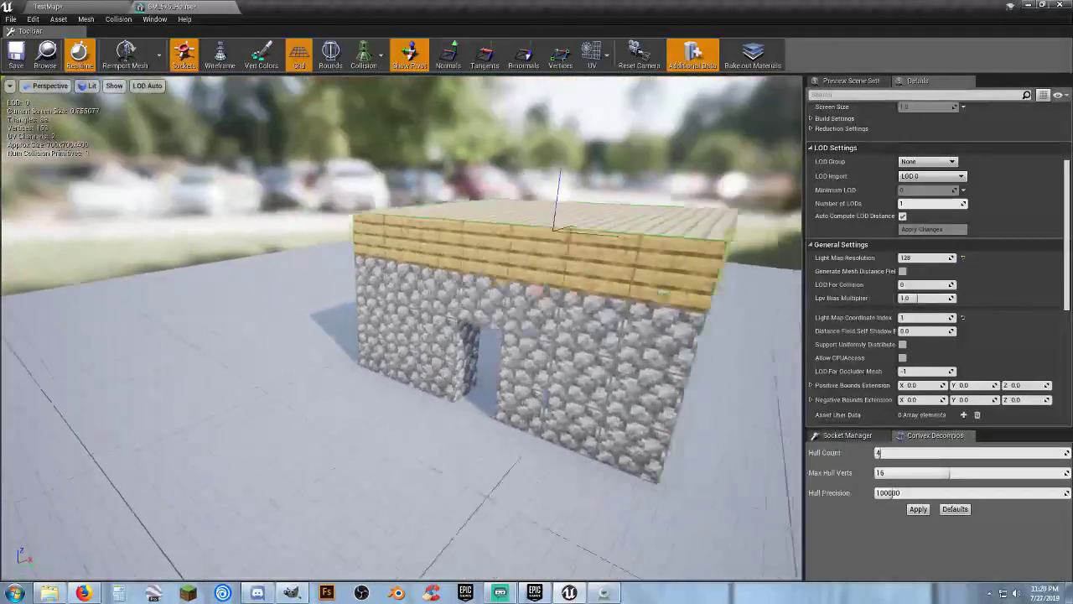
pyautogui.moveTo(403, 352); pyautogui.dragTo(369, 340, button='right')
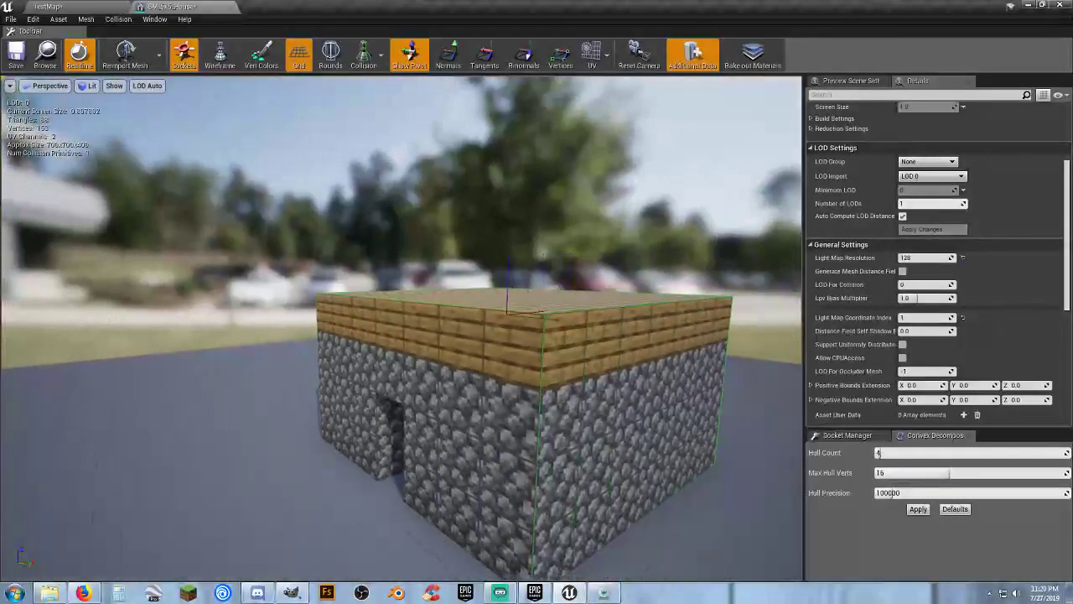
pyautogui.moveTo(499, 317); pyautogui.dragTo(492, 317, button='right')
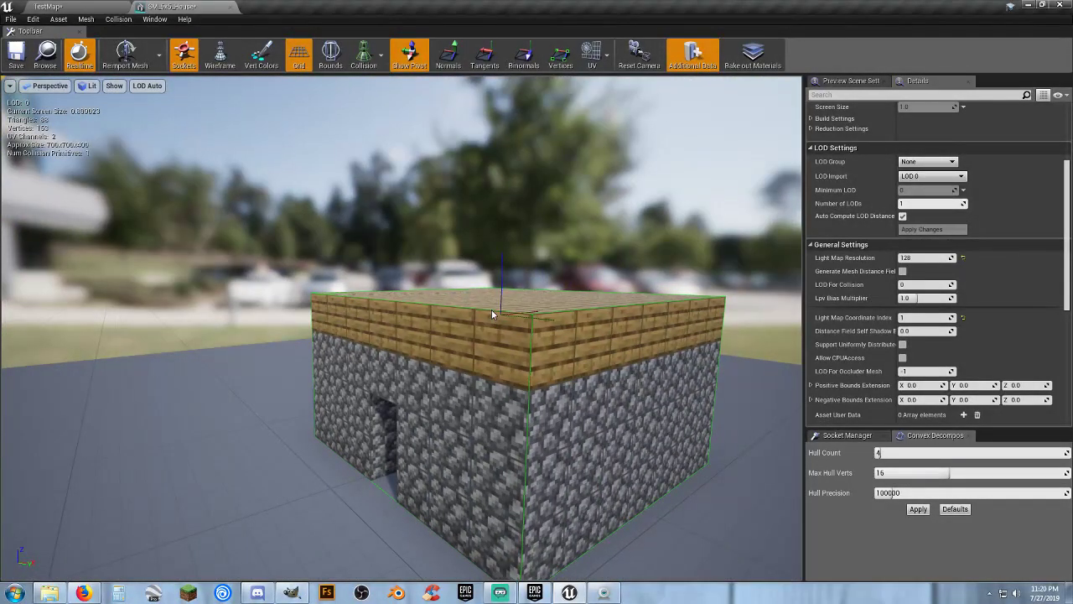
# Scale the collision box down to about the doorway's width and shorten its depth inside the house mesh
pyautogui.click(492, 311)
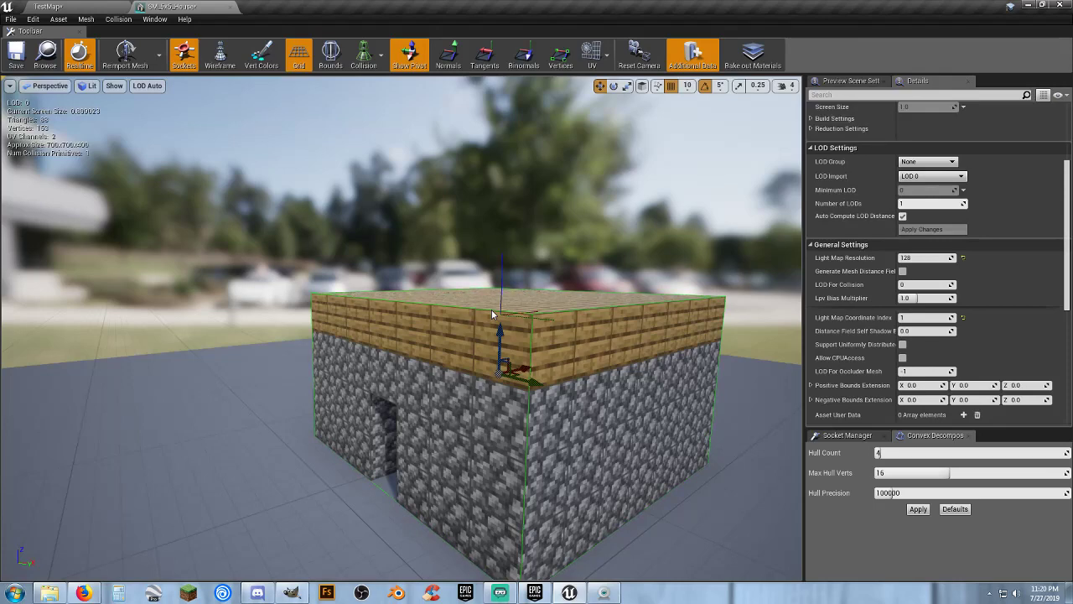
pyautogui.click(628, 86)
pyautogui.moveTo(578, 168); pyautogui.dragTo(624, 189, button='right')
pyautogui.moveTo(539, 255); pyautogui.dragTo(669, 284, button='right')
pyautogui.press('d')
pyautogui.press('a')
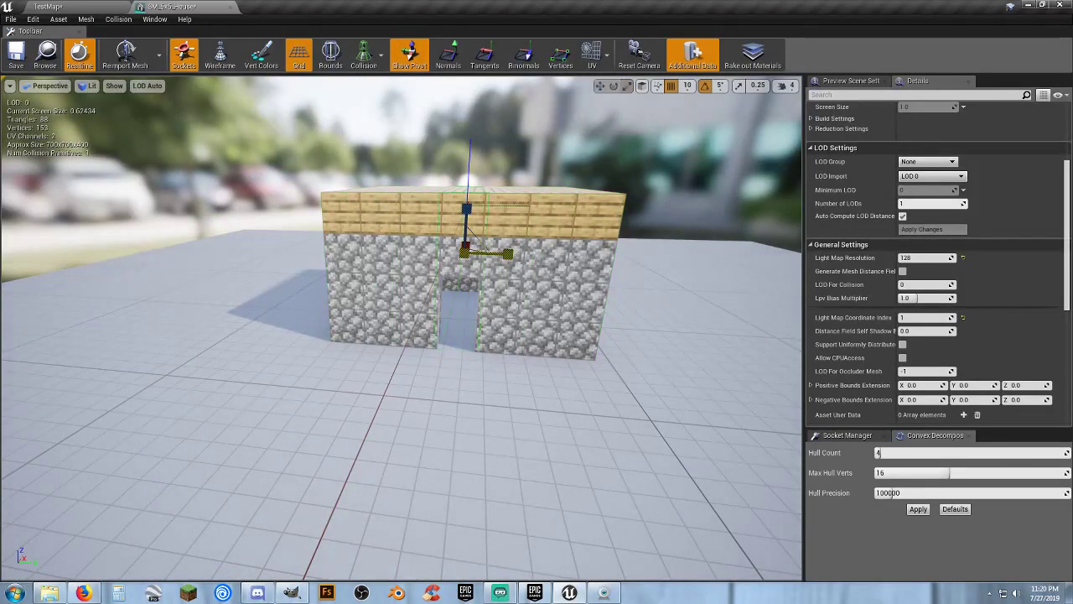
pyautogui.moveTo(588, 121); pyautogui.dragTo(592, 151, button='right')
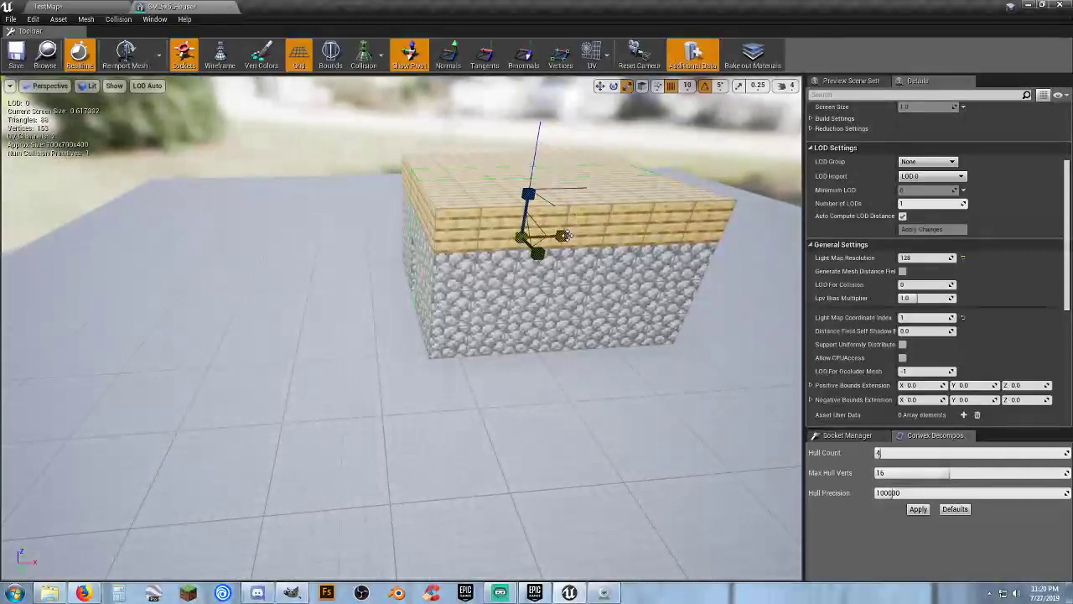
pyautogui.moveTo(541, 240); pyautogui.dragTo(530, 240)
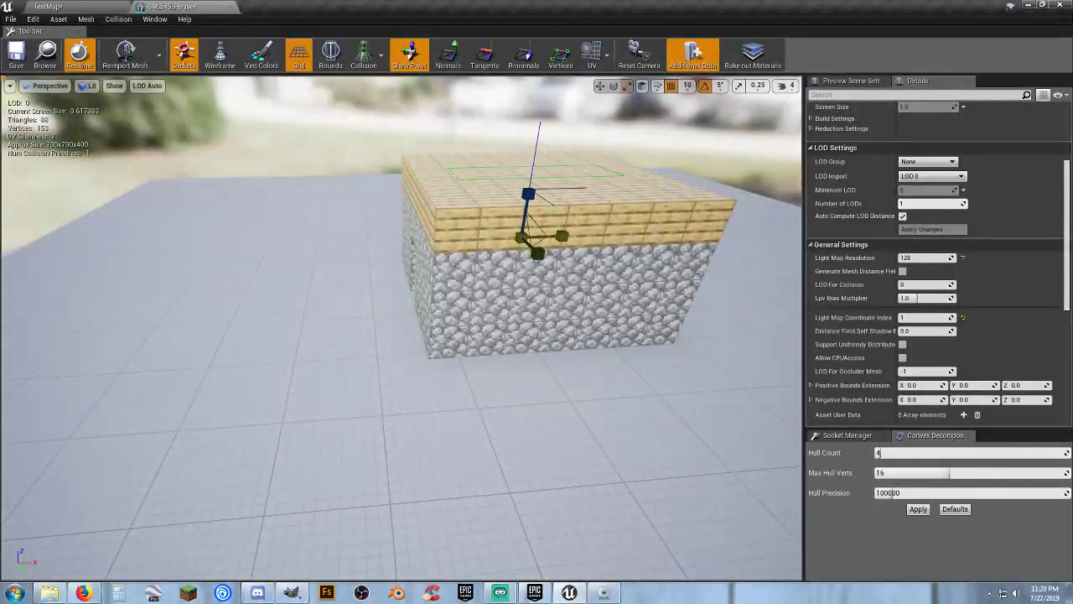
# Hide the pivot display of the SM_5x5_House mesh and activate moving for its collision box
pyautogui.click(601, 86)
pyautogui.moveTo(583, 126)
pyautogui.mouseDown(button='right')
pyautogui.moveTo(584, 104)
pyautogui.moveTo(582, 121)
pyautogui.mouseUp(button='right')
pyautogui.press('w')
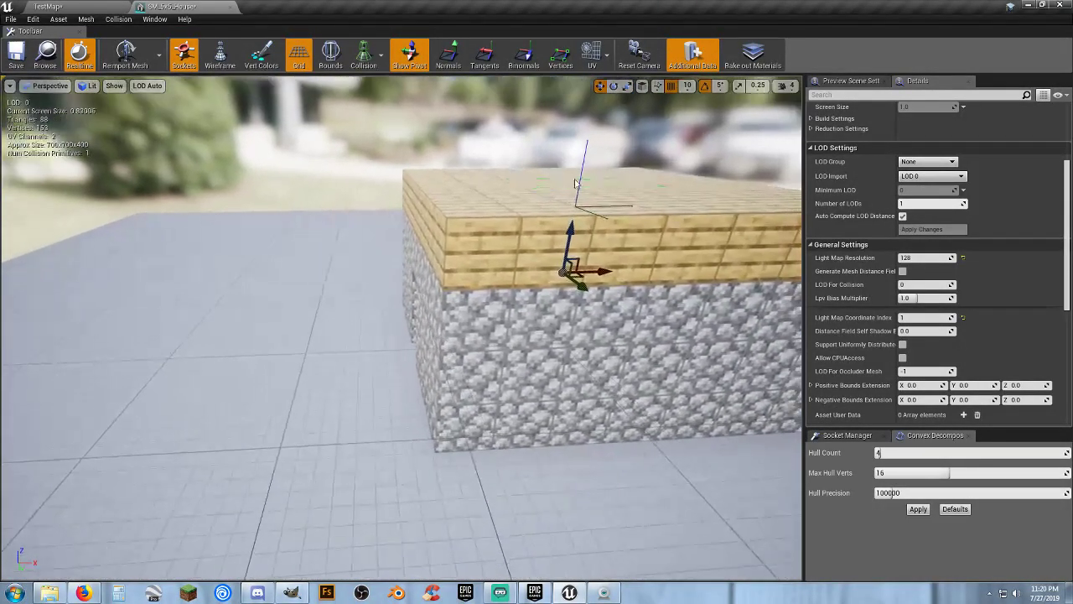
pyautogui.click(409, 54)
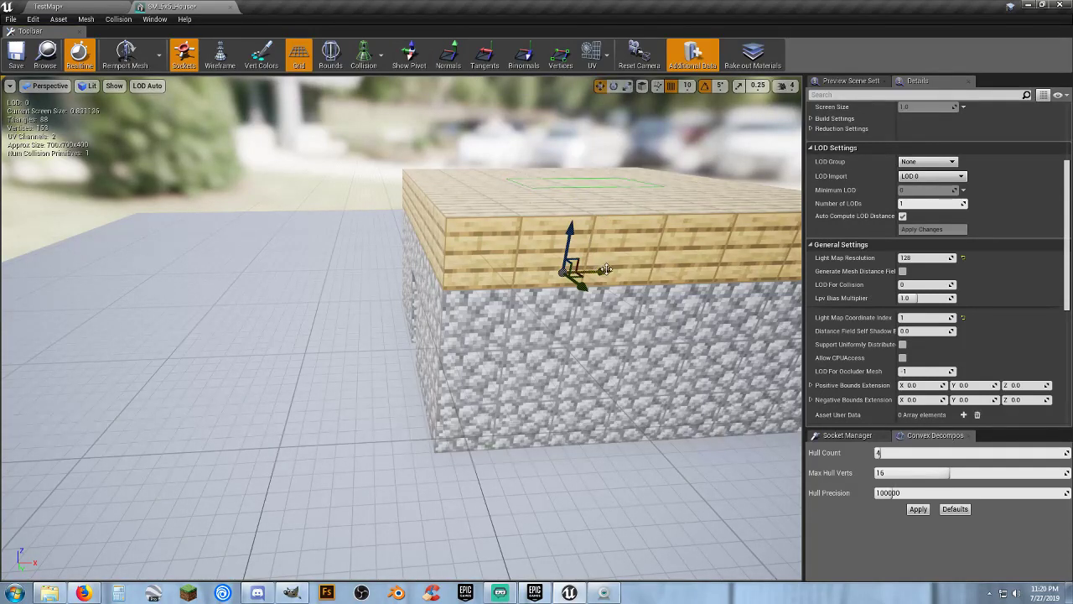
# Move the collision box along the X axis to the house's doorway wall
pyautogui.moveTo(601, 267); pyautogui.dragTo(384, 275)
pyautogui.press('w')
pyautogui.moveTo(385, 256); pyautogui.dragTo(389, 278, button='right')
pyautogui.press('s')
pyautogui.moveTo(434, 307); pyautogui.dragTo(528, 356)
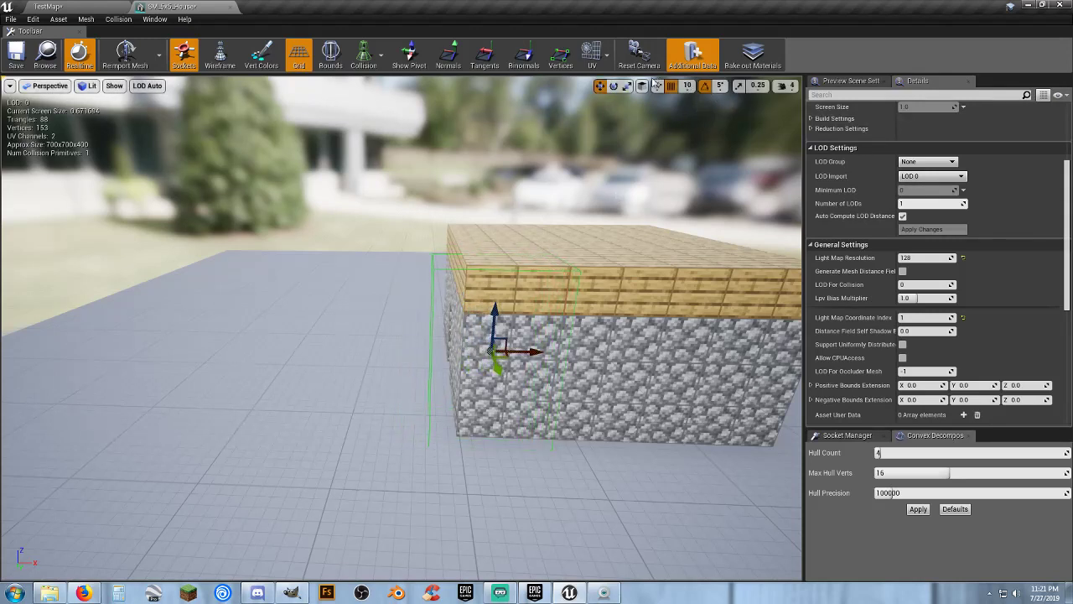
# Thin the collision box along X to about the wall's thickness and align it with the doorway wall's outer face
pyautogui.click(628, 85)
pyautogui.moveTo(536, 354); pyautogui.dragTo(513, 353)
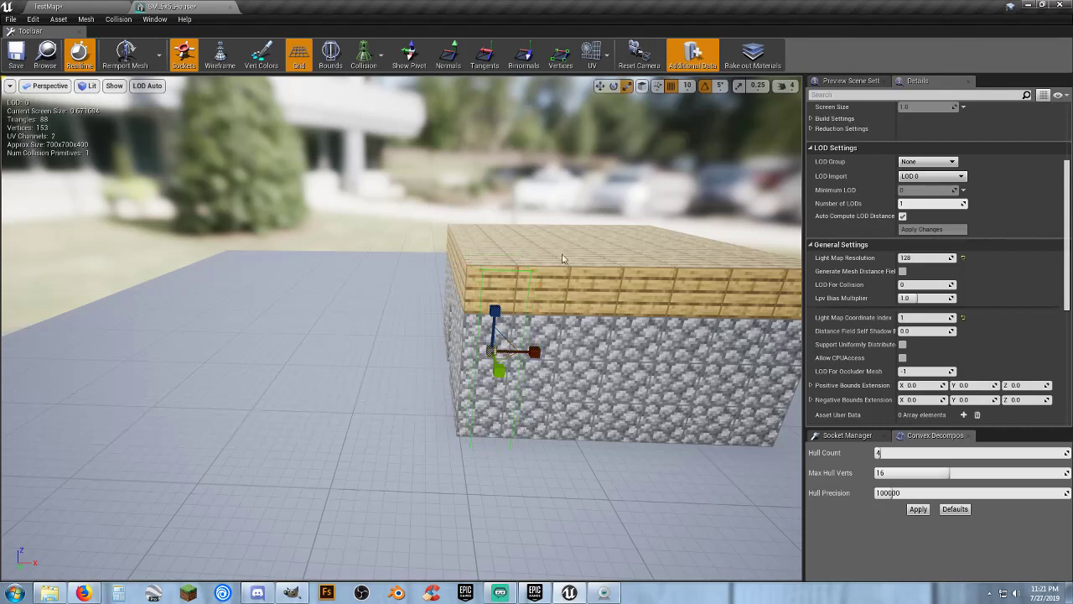
pyautogui.click(601, 85)
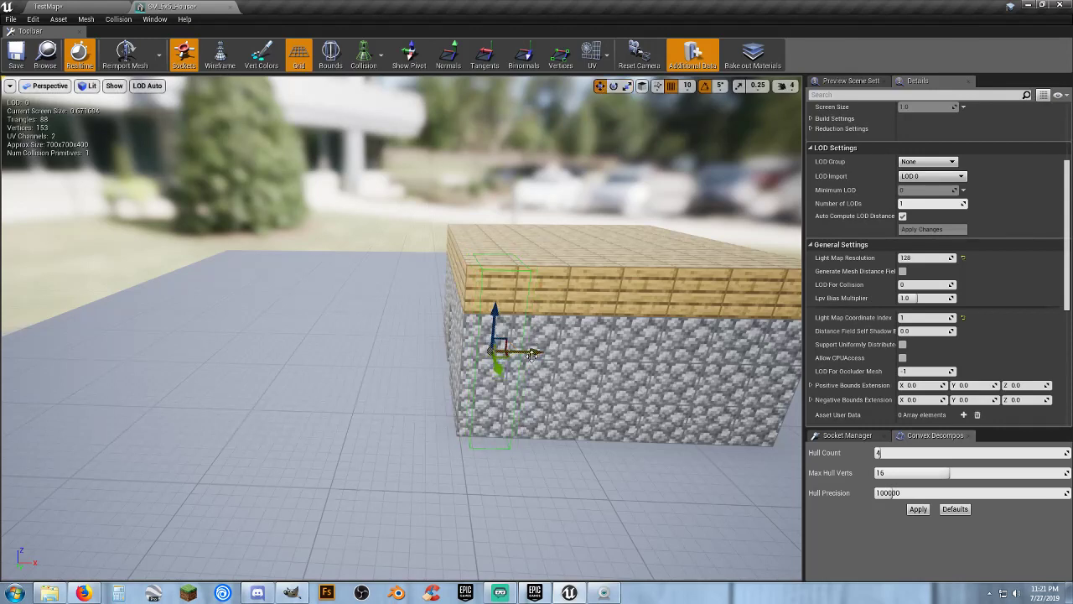
pyautogui.moveTo(532, 355); pyautogui.dragTo(521, 356)
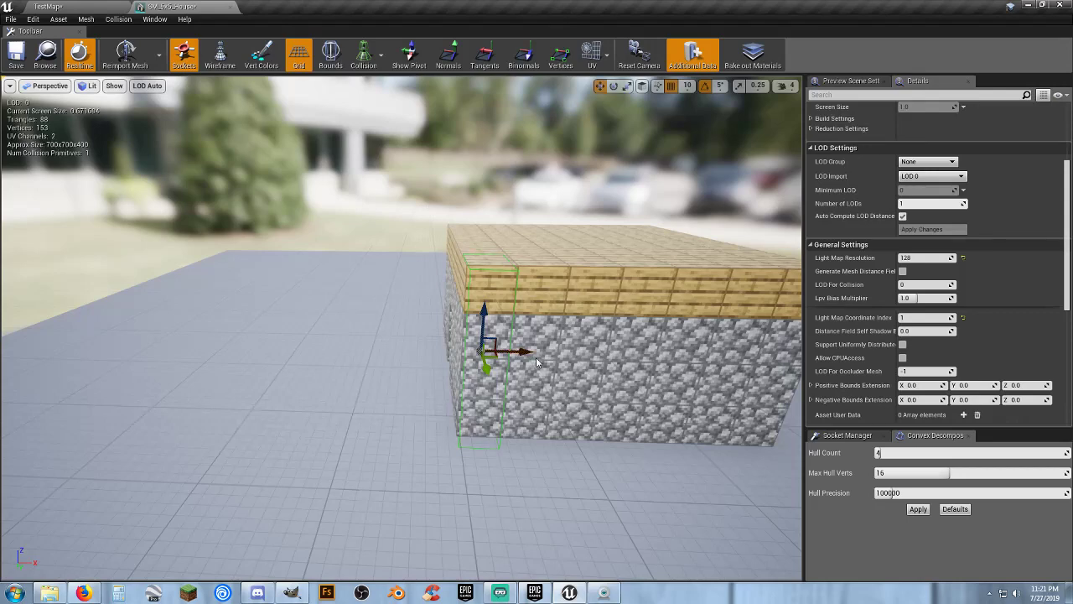
pyautogui.press('w')
pyautogui.moveTo(541, 353); pyautogui.dragTo(567, 342, button='right')
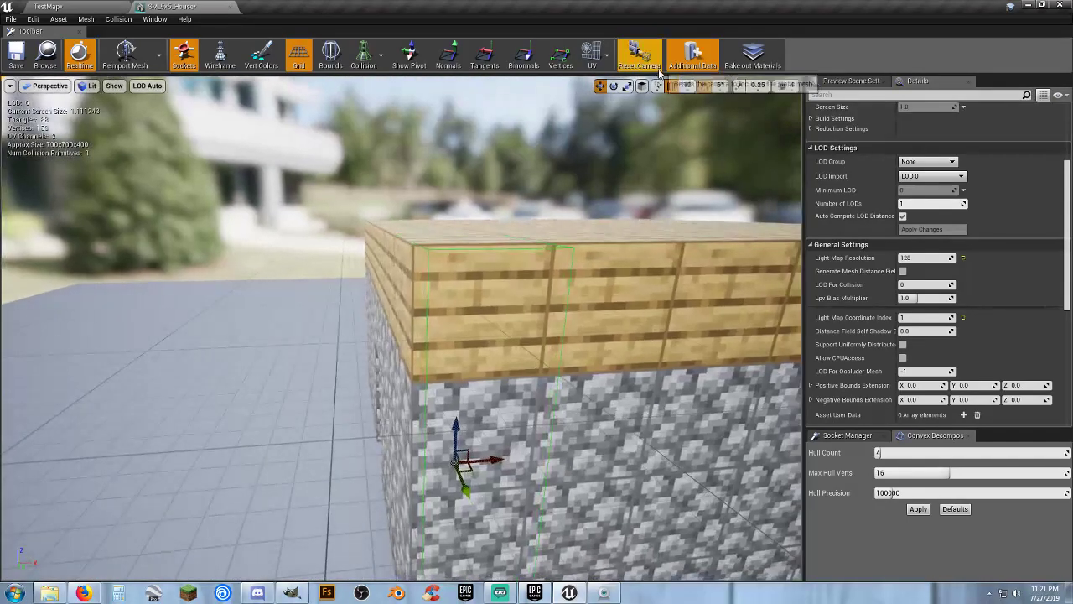
pyautogui.click(627, 86)
pyautogui.moveTo(495, 460); pyautogui.dragTo(493, 461)
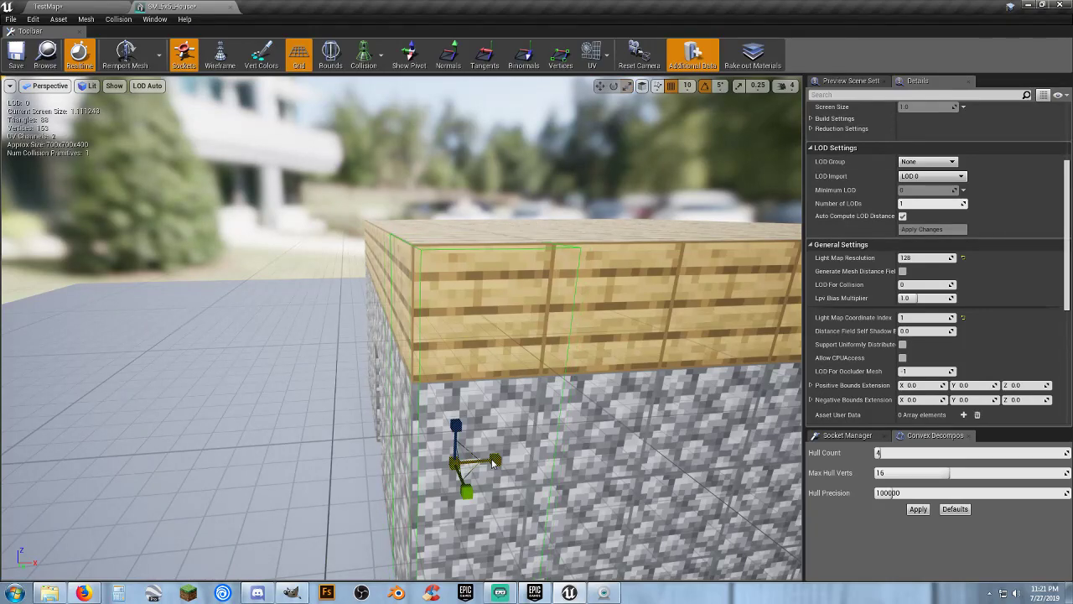
# Slide the collision box sideways along the doorway wall and widen it to cover the wall section beside the doorway
pyautogui.click(515, 437)
pyautogui.press('s')
pyautogui.moveTo(564, 395); pyautogui.dragTo(705, 404, button='right')
pyautogui.press('a')
pyautogui.moveTo(573, 358); pyautogui.dragTo(580, 357, button='right')
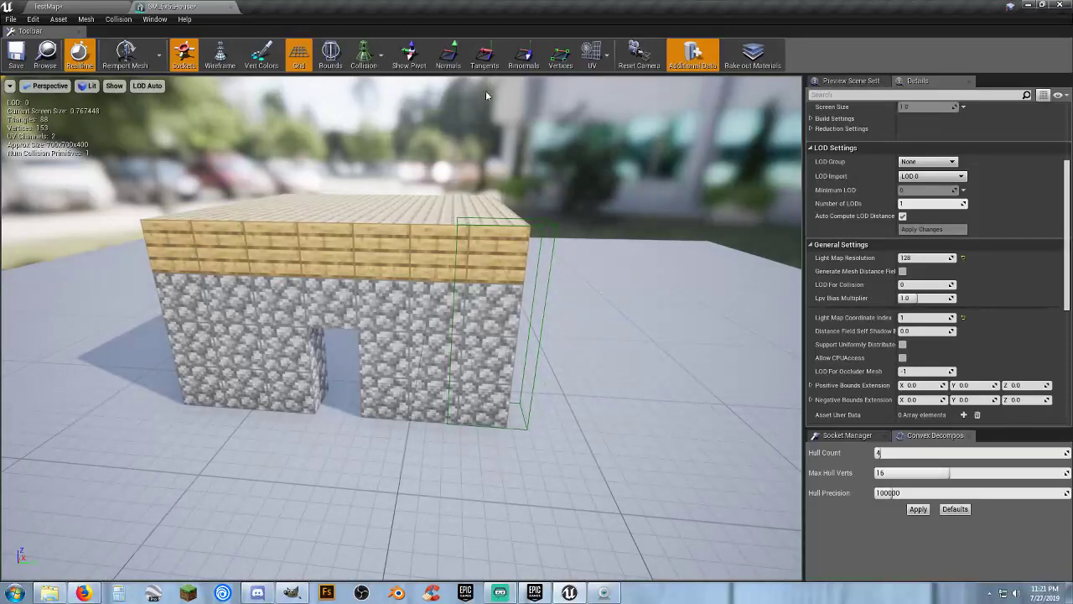
pyautogui.click(555, 231)
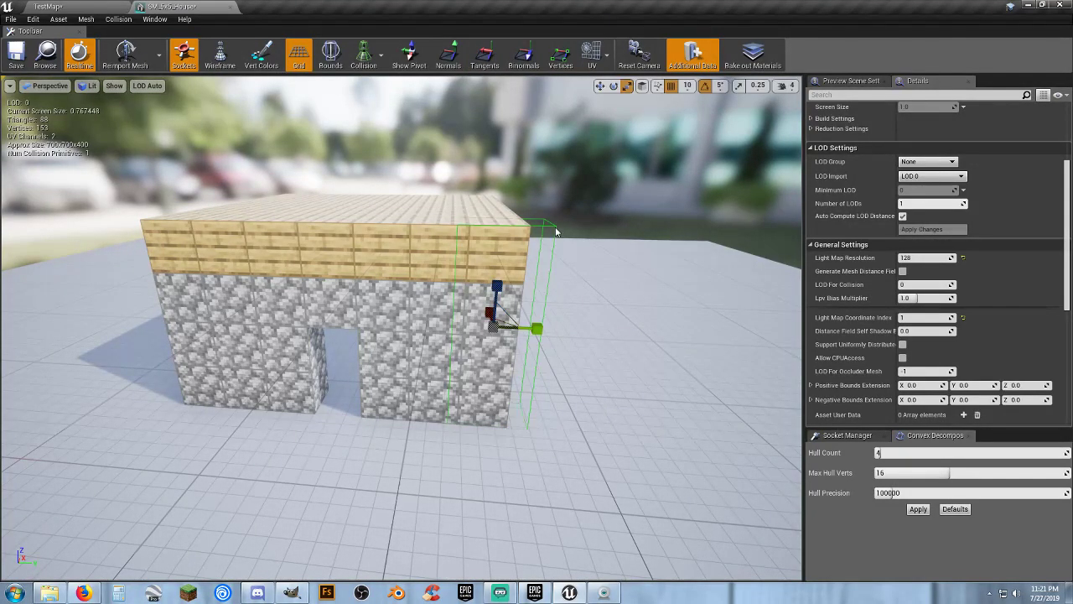
pyautogui.click(600, 86)
pyautogui.moveTo(532, 327); pyautogui.dragTo(475, 338)
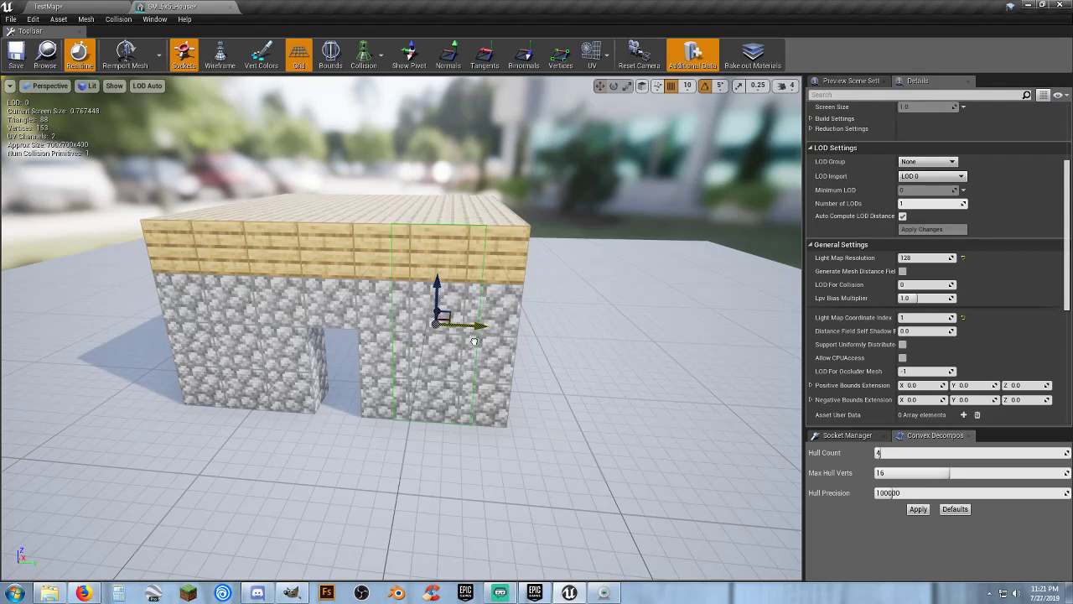
pyautogui.moveTo(475, 342); pyautogui.dragTo(475, 343)
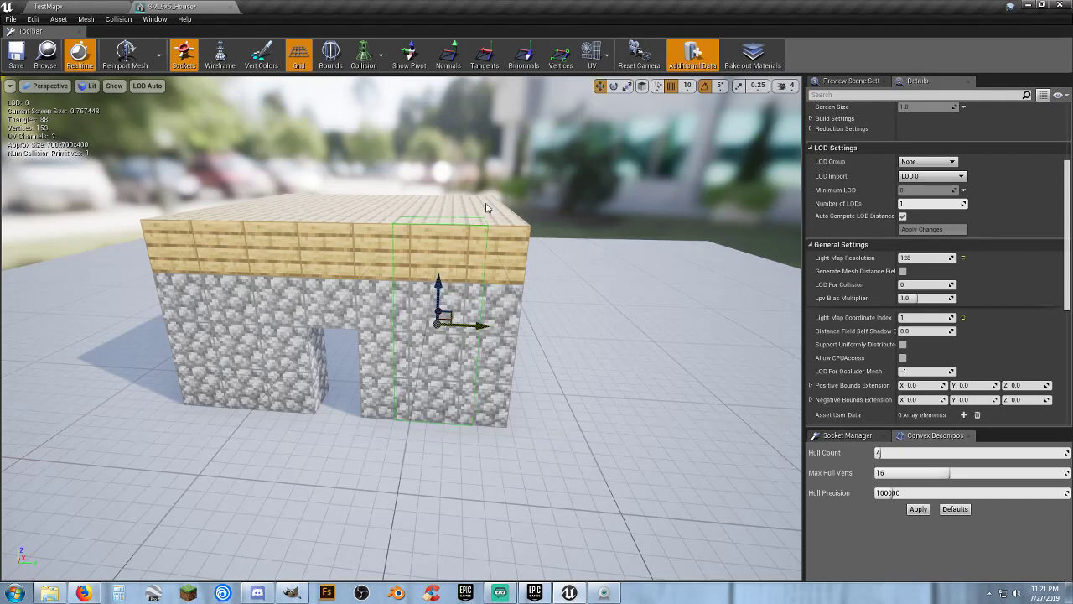
pyautogui.click(627, 86)
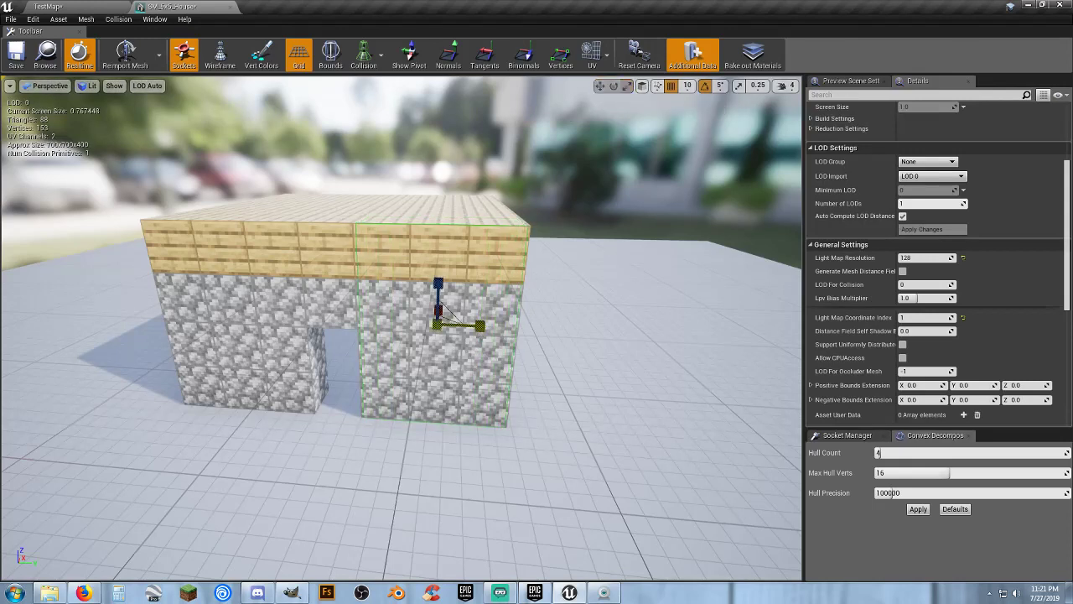
pyautogui.moveTo(480, 327); pyautogui.dragTo(478, 329)
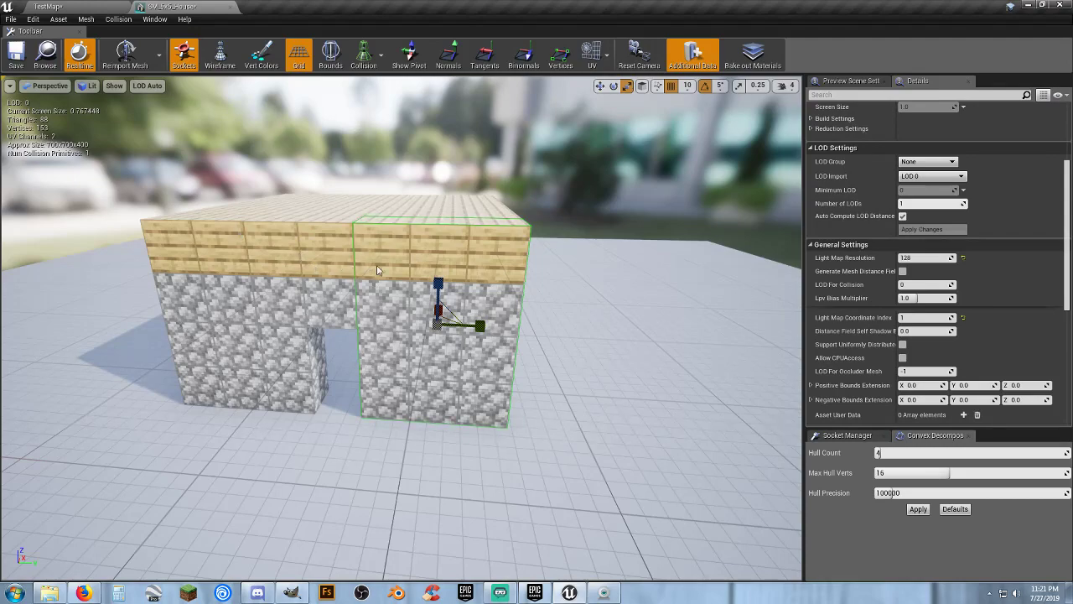
# Check the collision box beside the doorway and delete it from the SM_5x5_House mesh
pyautogui.press('w')
pyautogui.moveTo(378, 270); pyautogui.dragTo(470, 281, button='right')
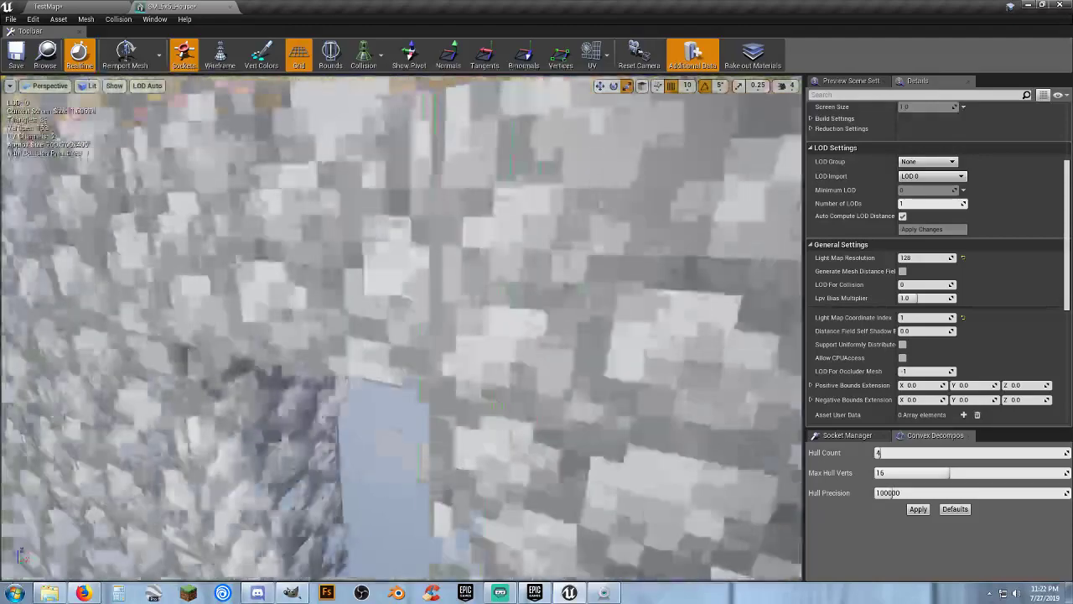
pyautogui.press('f')
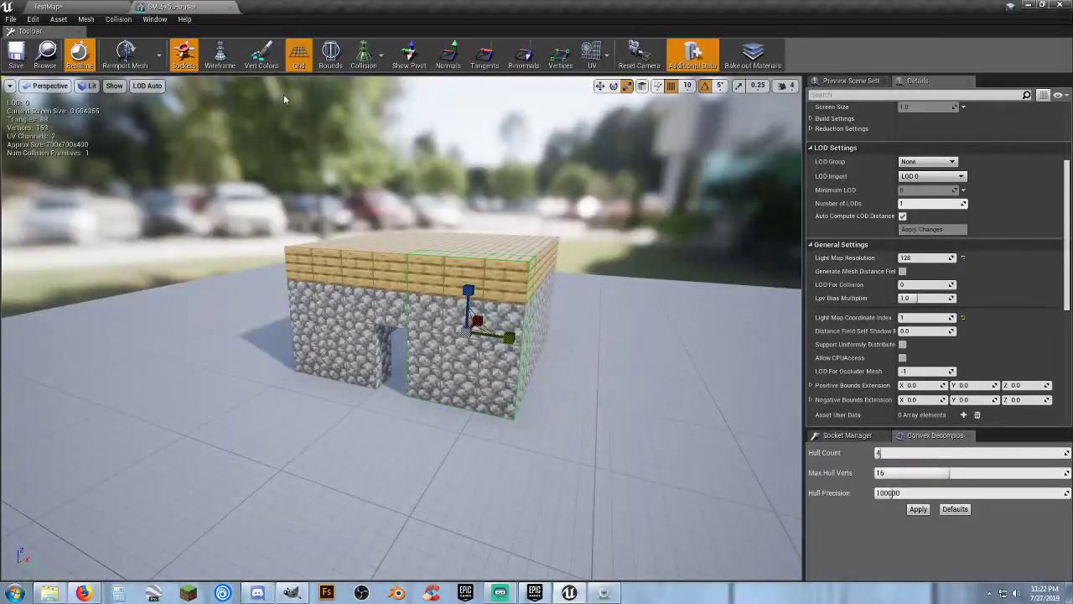
pyautogui.click(130, 20)
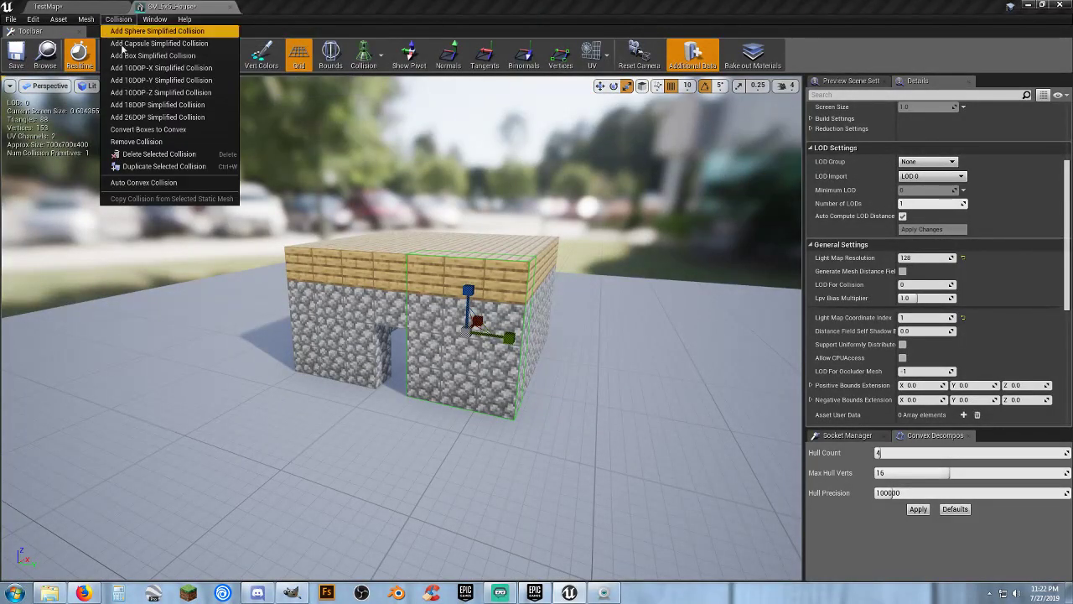
pyautogui.click(180, 154)
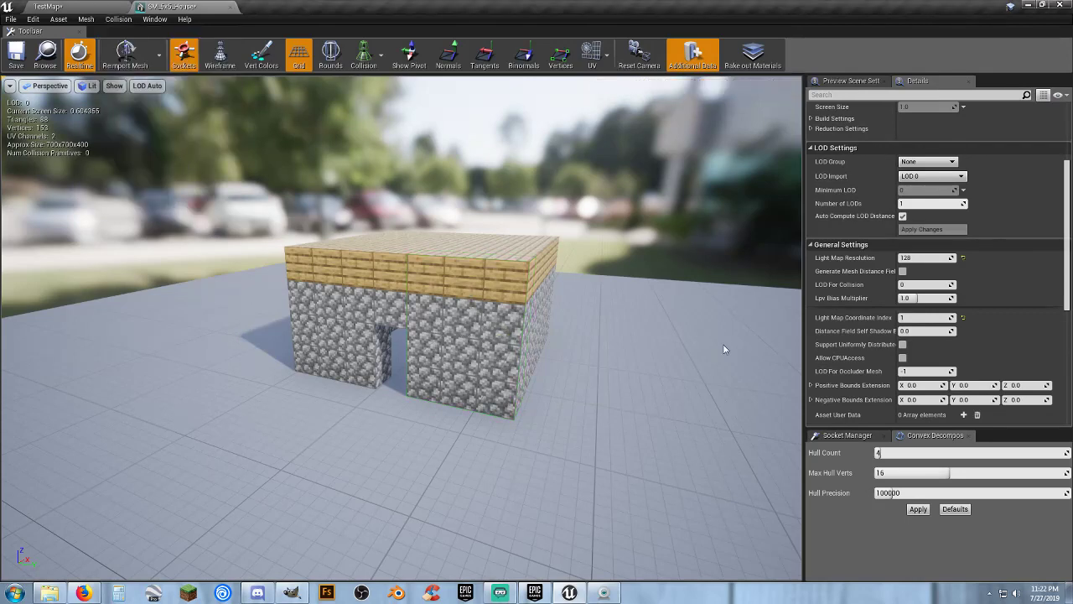
# Set the house mesh's Collision Complexity to Use Complex Collision As Simple and close its mesh editor
pyautogui.scroll(-6, 1024, 348)
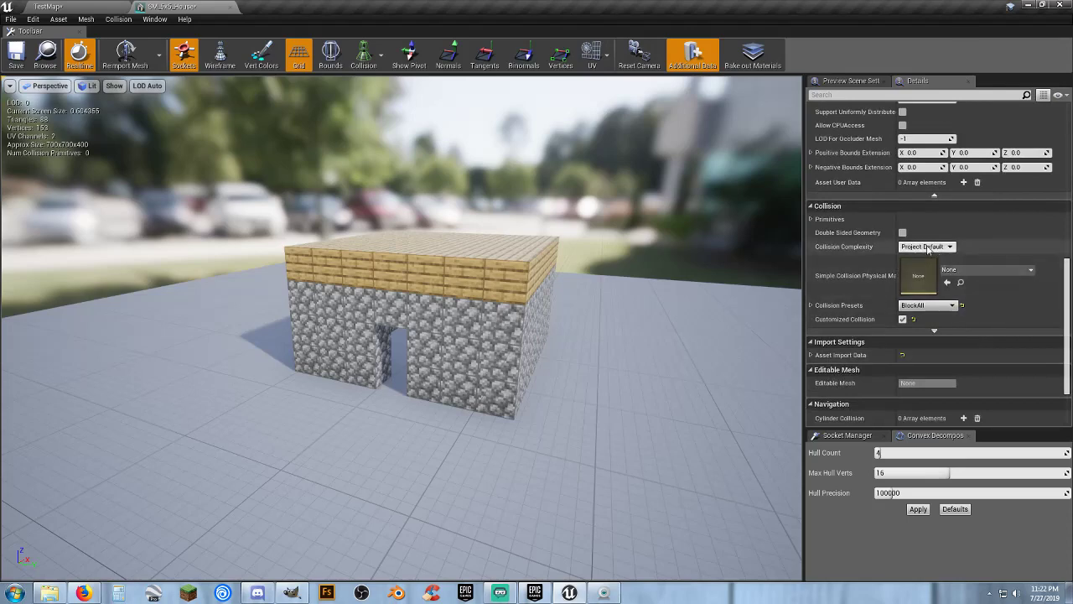
pyautogui.click(927, 246)
pyautogui.click(941, 277)
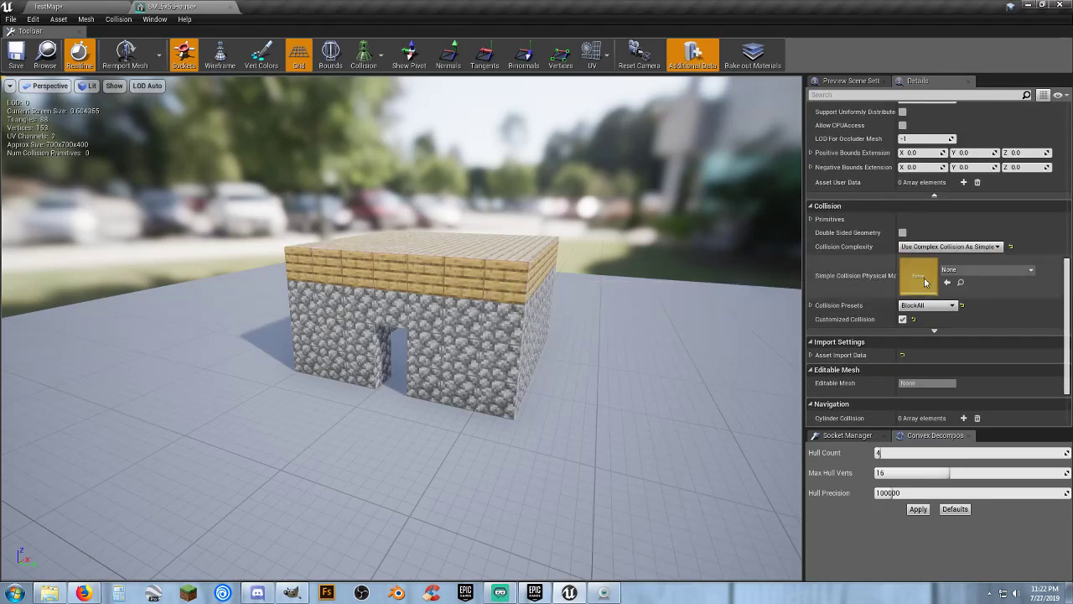
pyautogui.click(232, 7)
# Play-test TestMap by running the character through the house's doorway and along its interior walls
pyautogui.click(553, 39)
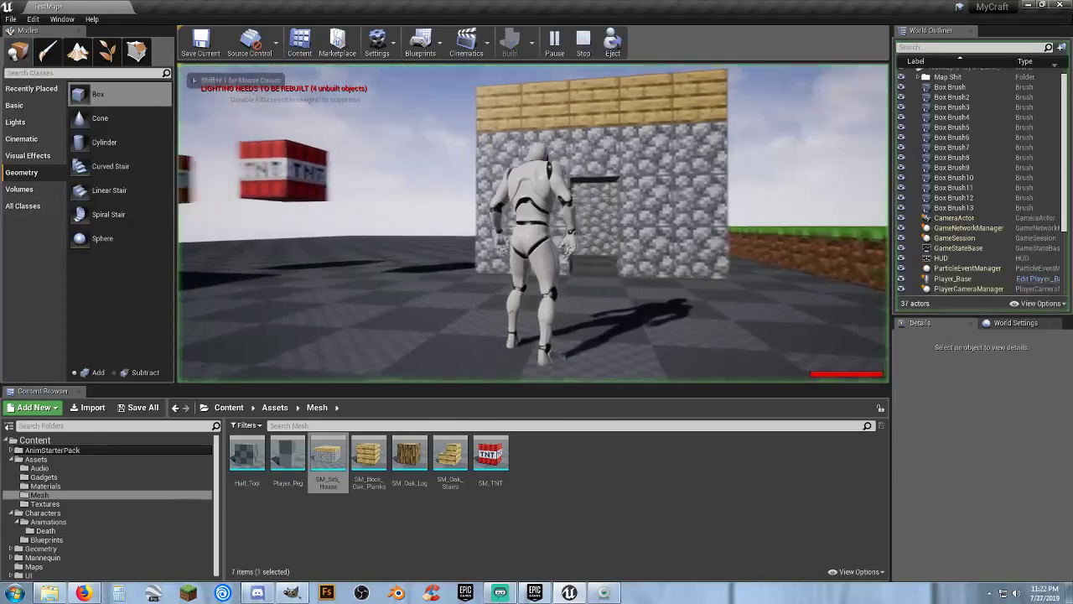
pyautogui.press('w')
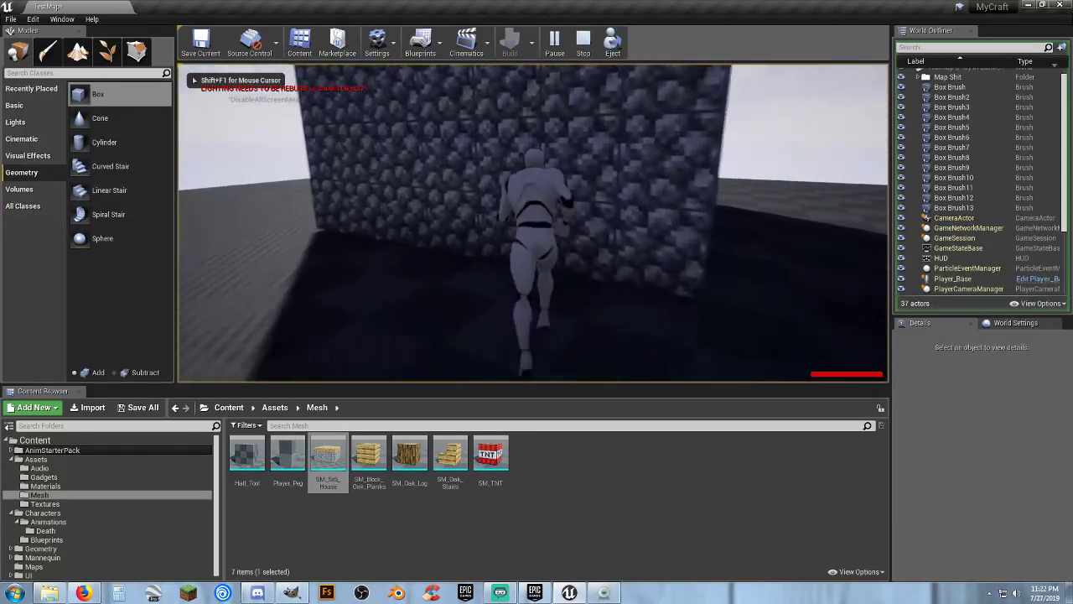
pyautogui.press('w')
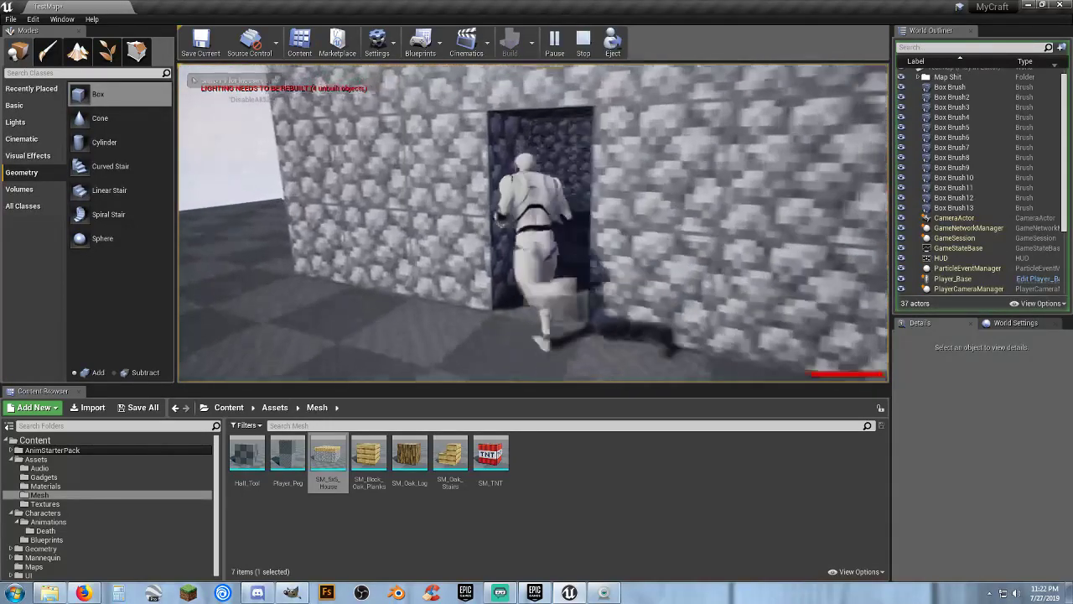
pyautogui.press('w')
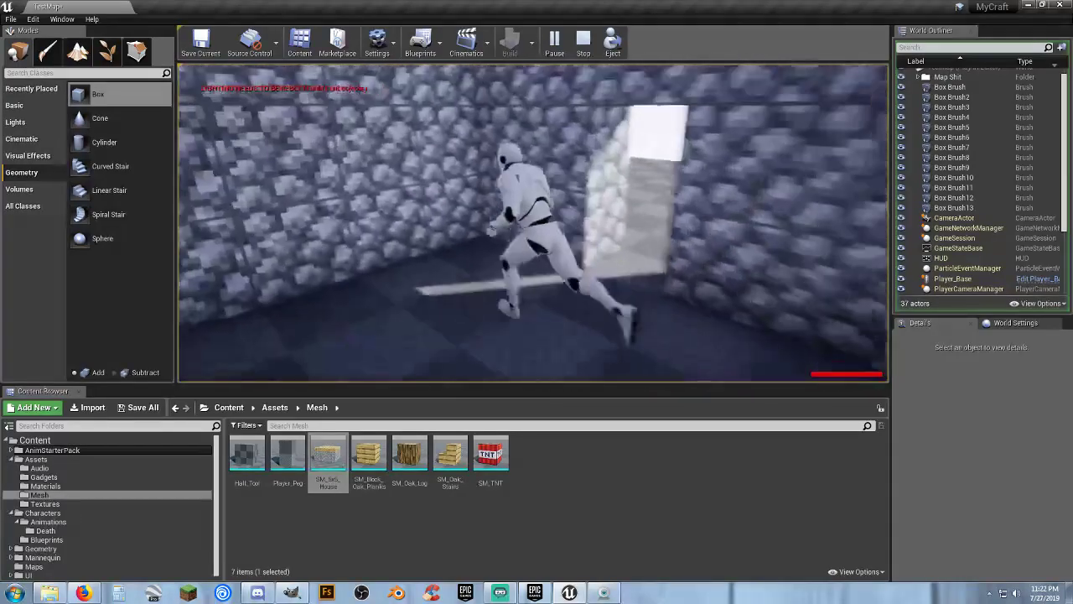
pyautogui.press('w')
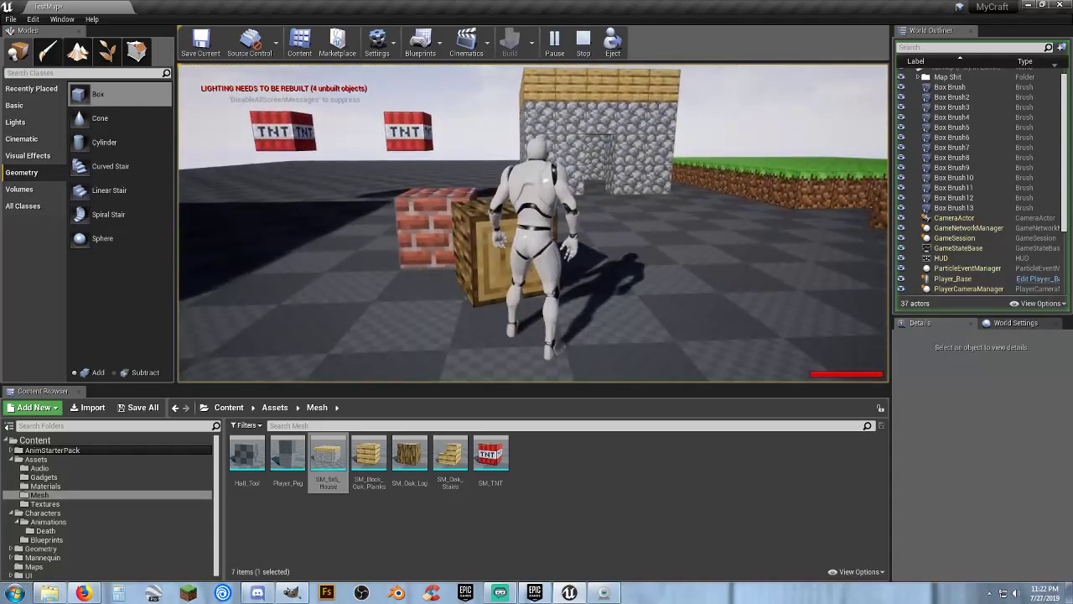
# Run the character around the level past both cobblestone houses and end the play session
pyautogui.press('a')
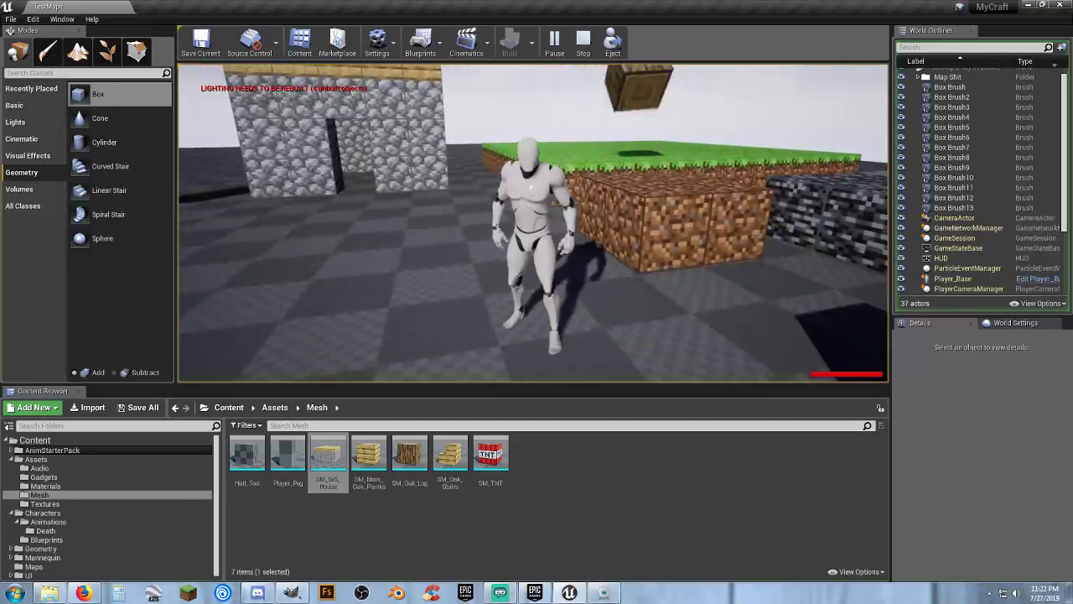
pyautogui.press('w')
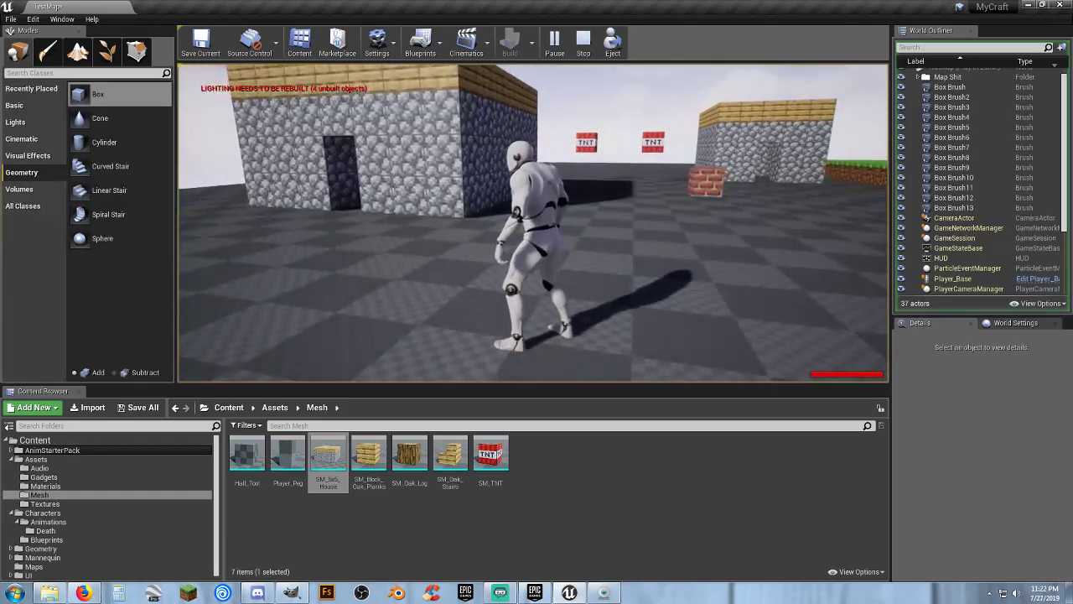
pyautogui.press('w')
pyautogui.press('s')
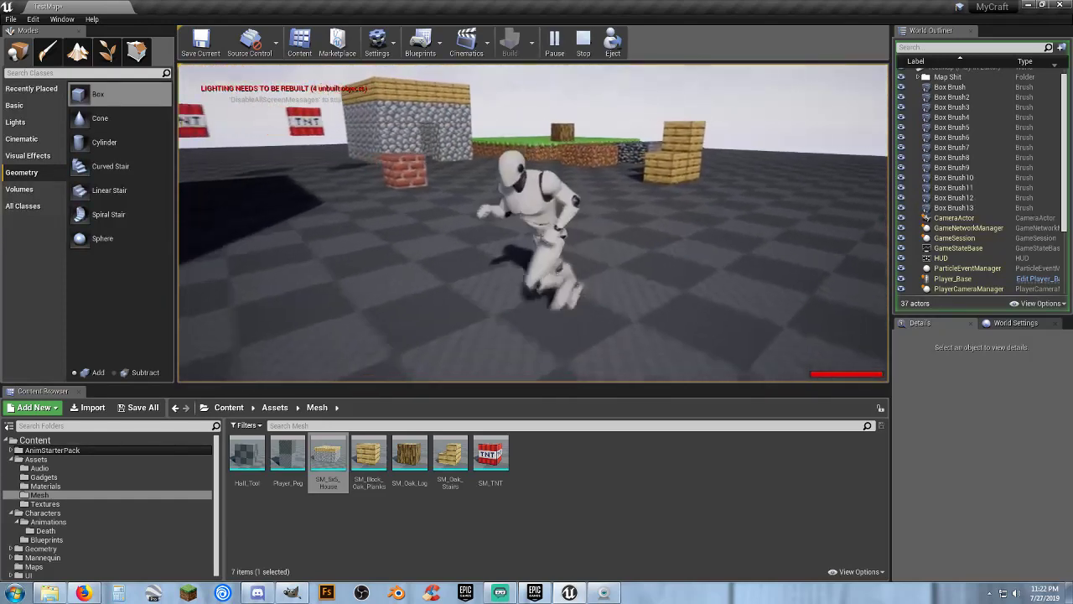
pyautogui.press('a')
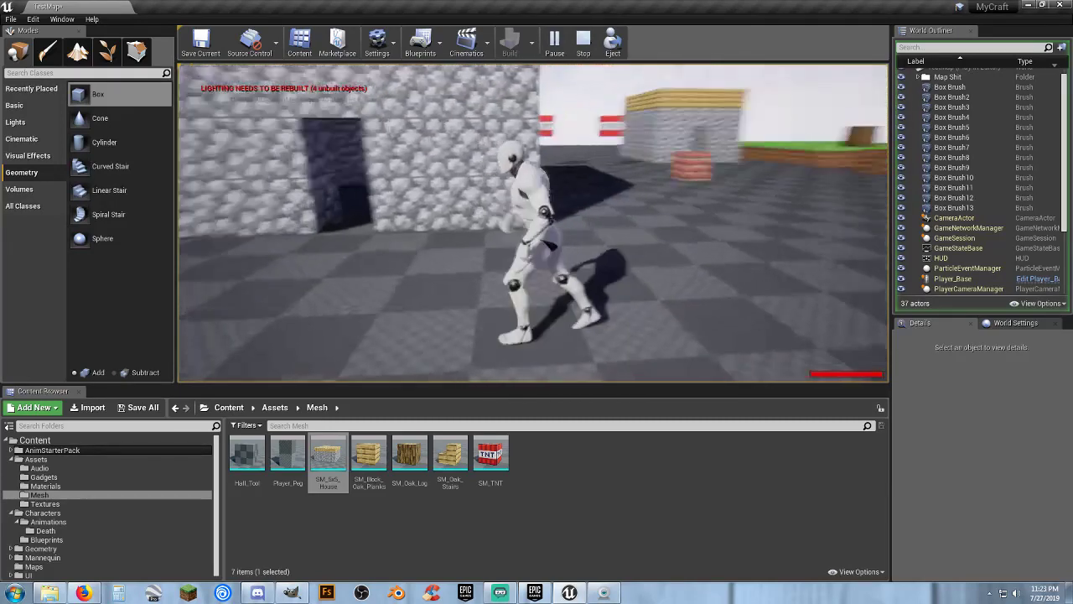
pyautogui.press('s')
pyautogui.press('s')
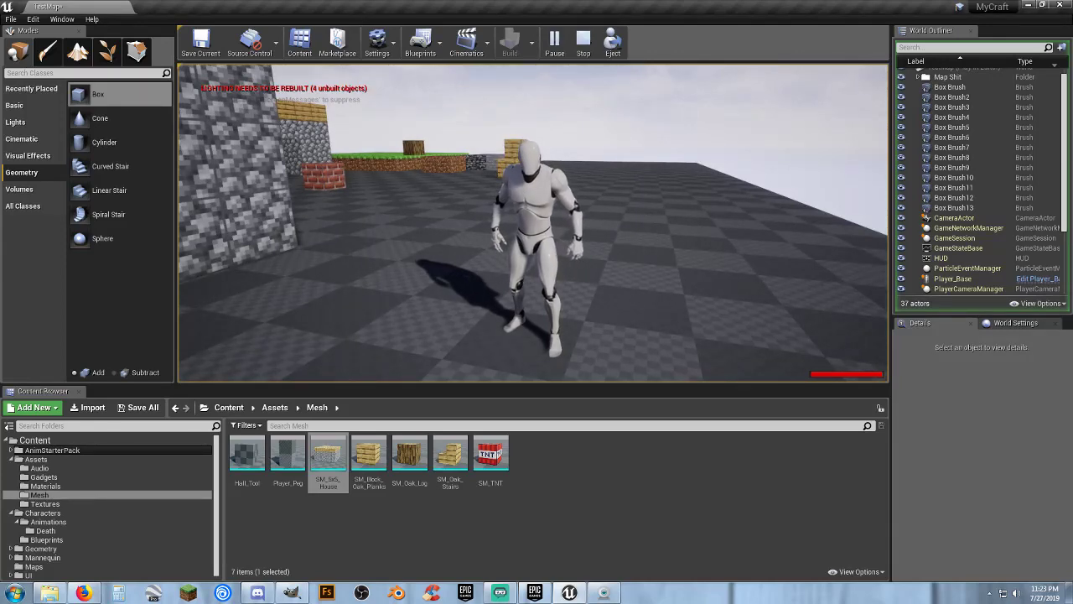
pyautogui.press('Escape')
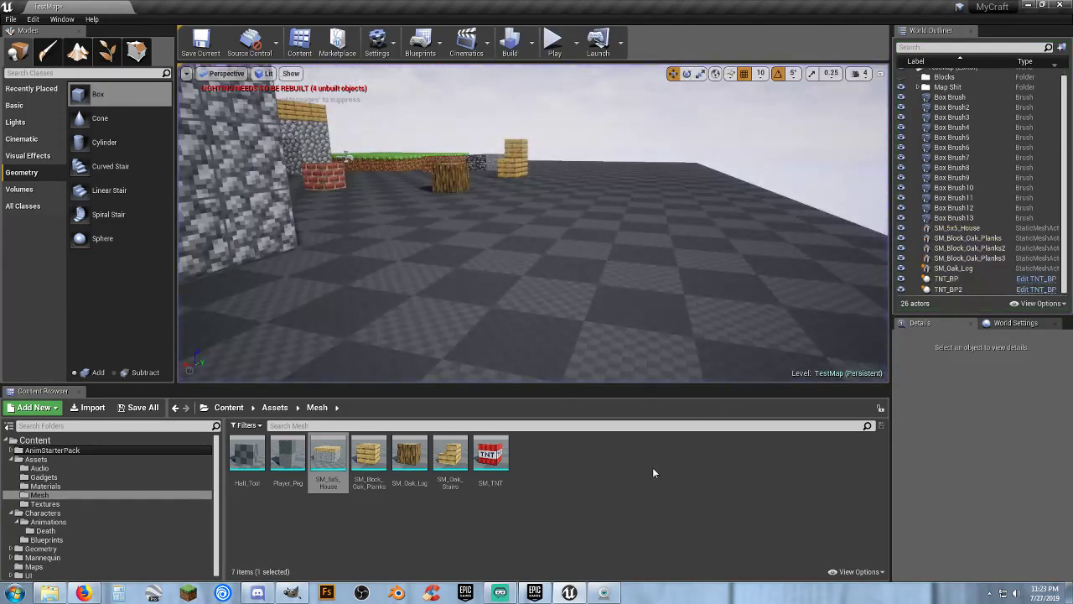
# Place an SM_TNT block on the open floor of TestMap and set its Z location to 50
pyautogui.click(650, 473)
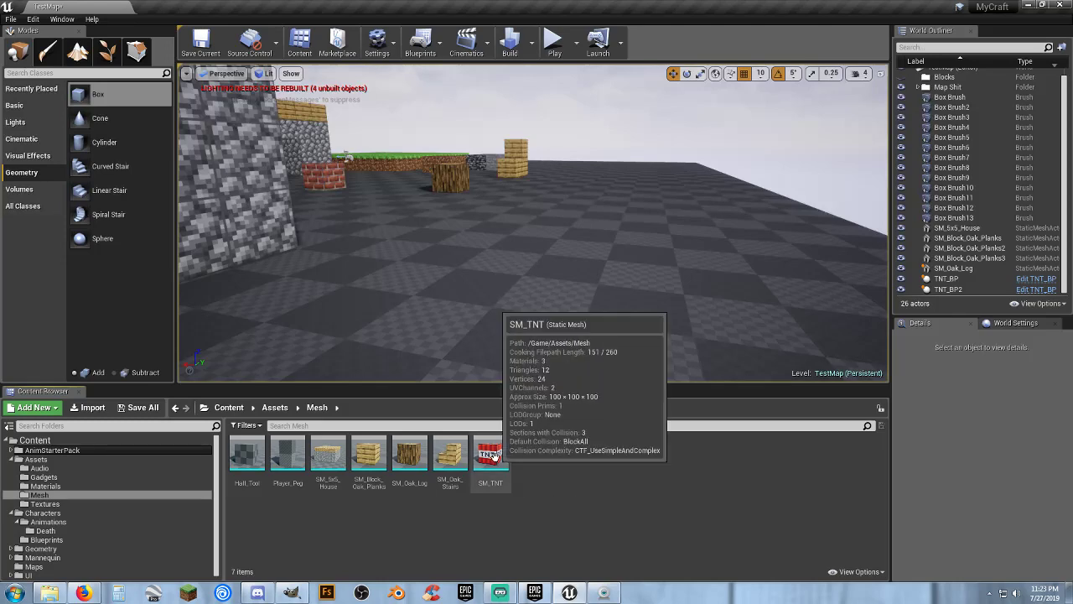
pyautogui.moveTo(490, 457); pyautogui.dragTo(545, 273)
pyautogui.moveTo(563, 270); pyautogui.dragTo(569, 267)
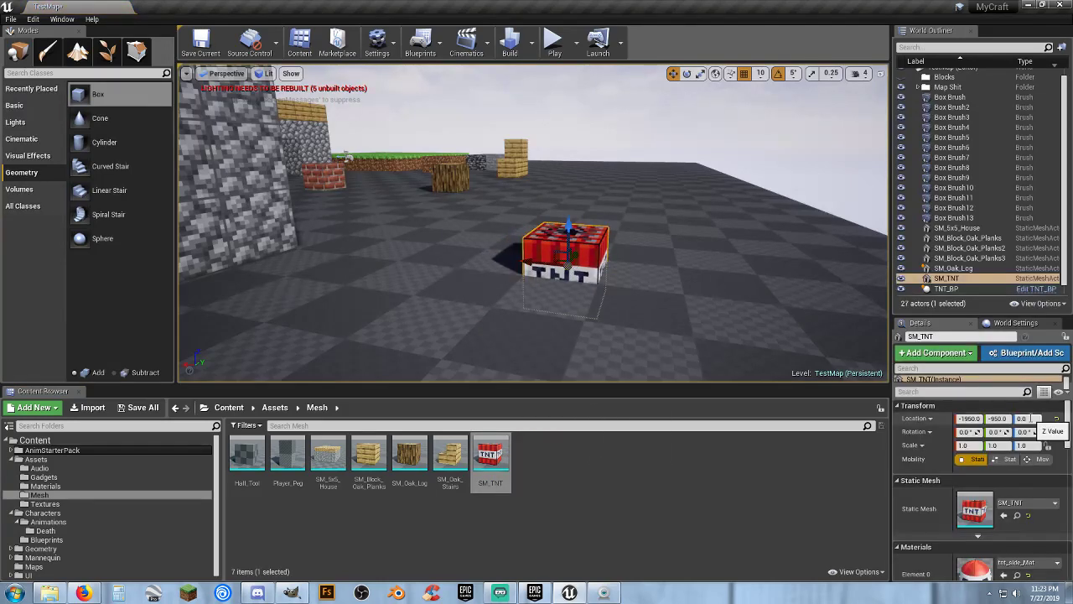
pyautogui.write('50')
pyautogui.press('Return')
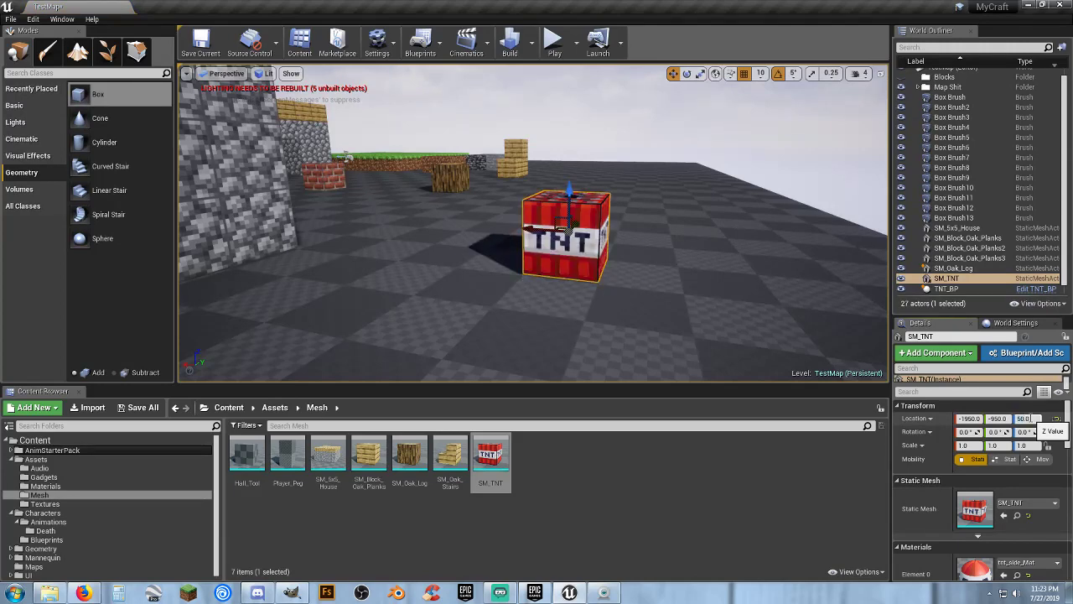
pyautogui.press('f')
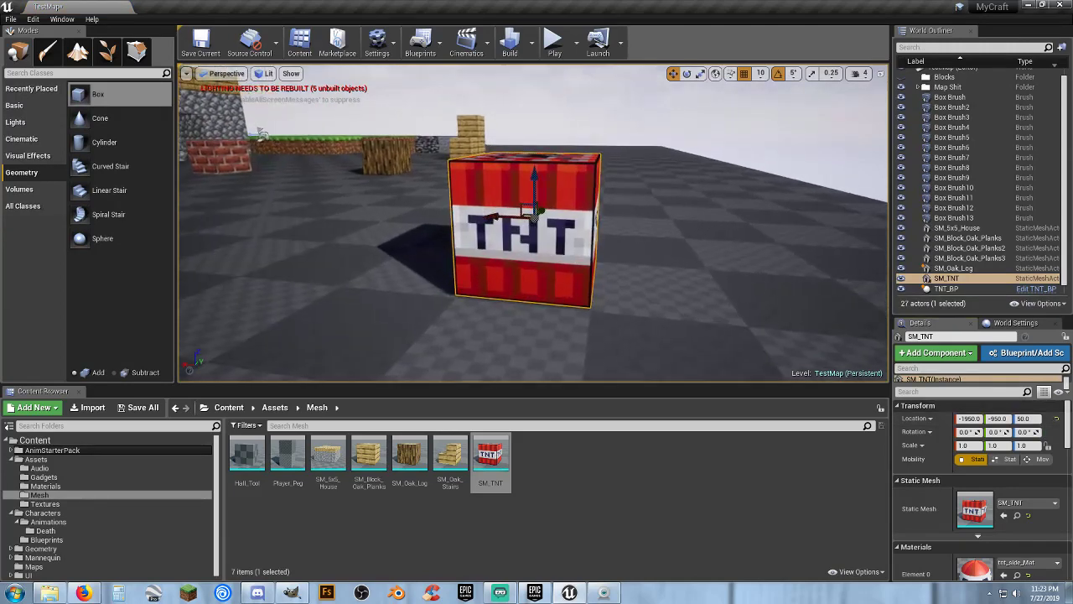
# Move the TNT block along Y to -850 and duplicate it directly beside the original at Y -750
pyautogui.press('d')
pyautogui.moveTo(560, 207); pyautogui.dragTo(373, 245, button='right')
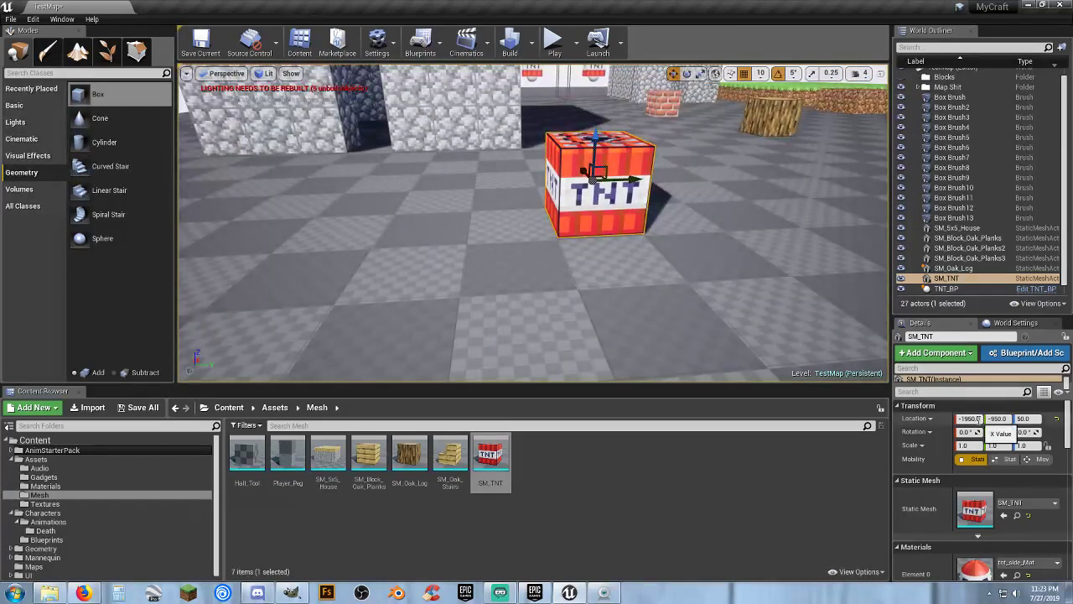
pyautogui.moveTo(628, 179); pyautogui.dragTo(709, 170)
pyautogui.moveTo(684, 237)
pyautogui.mouseDown(button='right')
pyautogui.moveTo(692, 164)
pyautogui.moveTo(671, 276)
pyautogui.moveTo(701, 228)
pyautogui.moveTo(671, 209)
pyautogui.moveTo(654, 215)
pyautogui.moveTo(684, 235)
pyautogui.mouseUp(button='right')
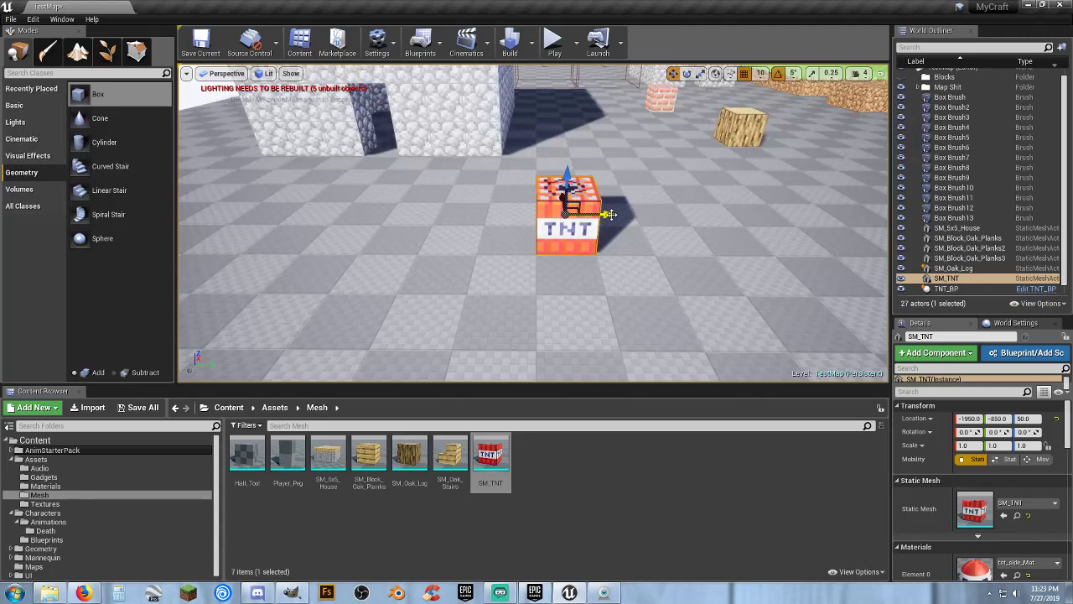
pyautogui.keyDown('alt'); pyautogui.moveTo(610, 214); pyautogui.dragTo(669, 216); pyautogui.keyUp('alt')
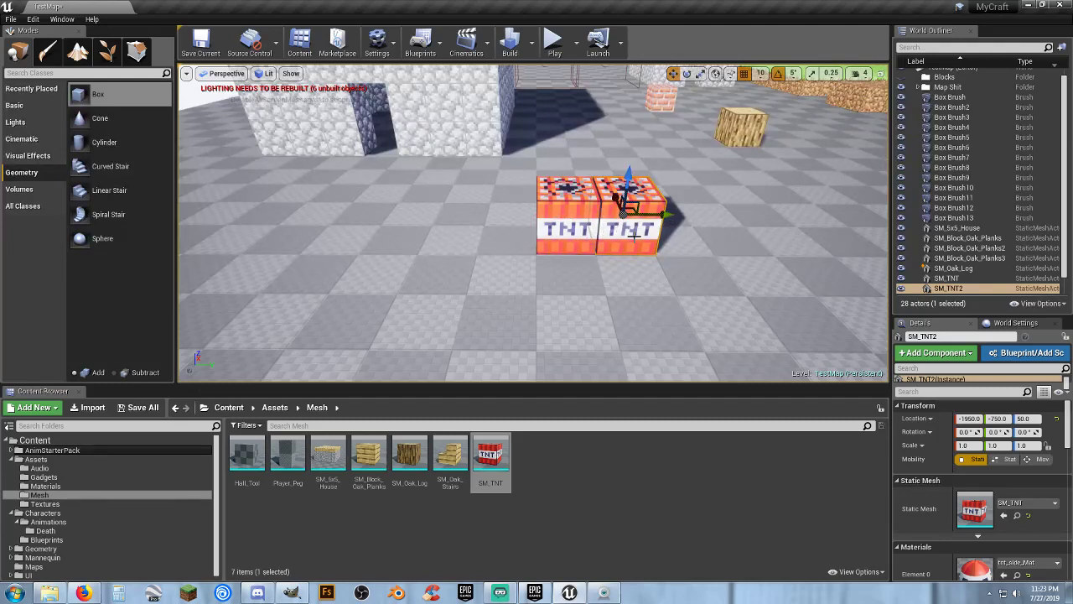
pyautogui.press('f')
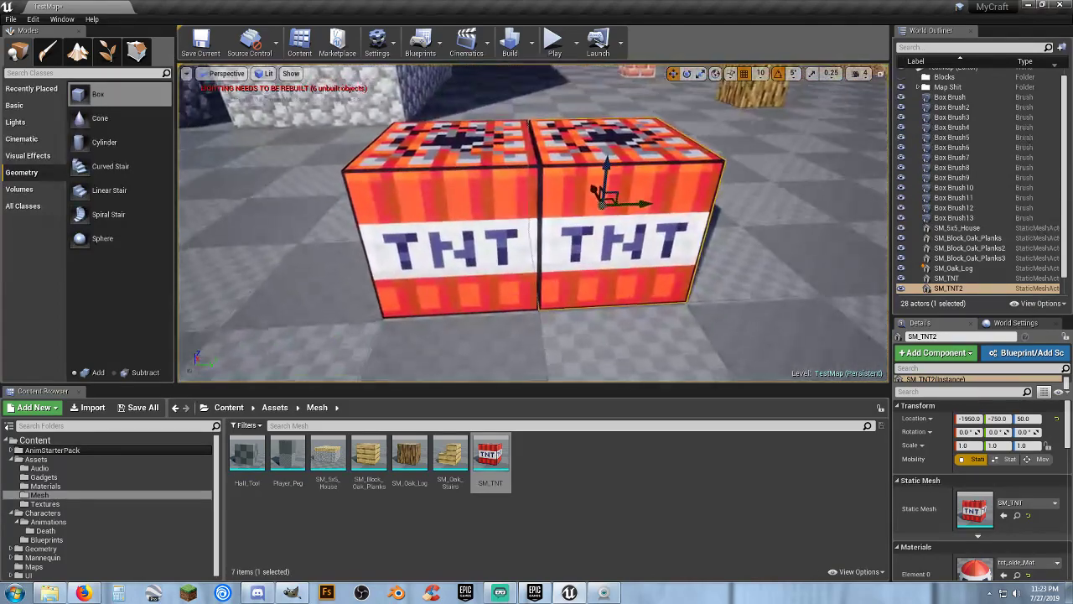
# Duplicate a TNT block onto the top of the first one, at Y -850 and Z 150
pyautogui.moveTo(536, 227); pyautogui.dragTo(514, 224, button='right')
pyautogui.press('s')
pyautogui.moveTo(604, 238)
pyautogui.mouseDown(button='right')
pyautogui.moveTo(617, 238)
pyautogui.moveTo(600, 234)
pyautogui.mouseUp(button='right')
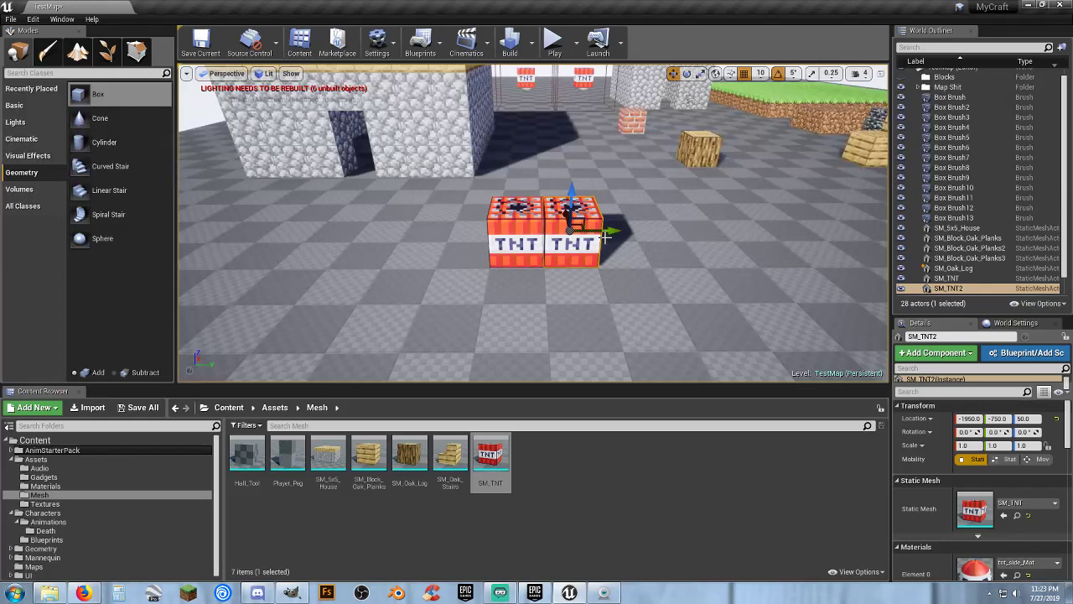
pyautogui.keyDown('alt'); pyautogui.moveTo(605, 237); pyautogui.dragTo(550, 236); pyautogui.keyUp('alt')
pyautogui.moveTo(521, 196); pyautogui.dragTo(518, 140)
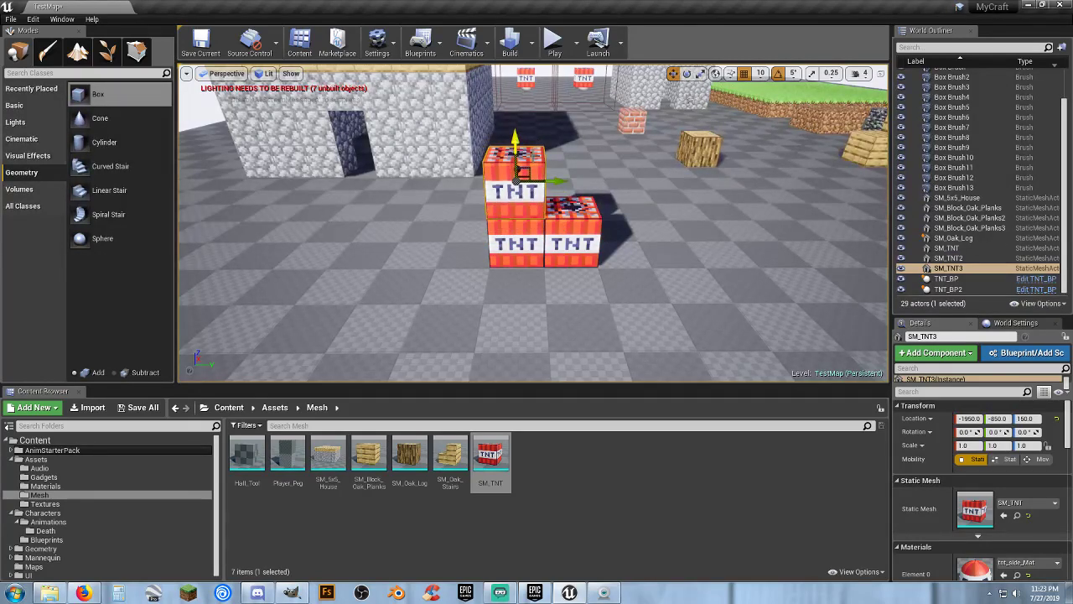
# Duplicate the upper TNT block down to the floor at Y -950, Z 50, completing a row of three beneath it
pyautogui.moveTo(617, 247); pyautogui.dragTo(633, 250, button='right')
pyautogui.press('a')
pyautogui.keyDown('alt'); pyautogui.moveTo(624, 166); pyautogui.dragTo(622, 219); pyautogui.keyUp('alt')
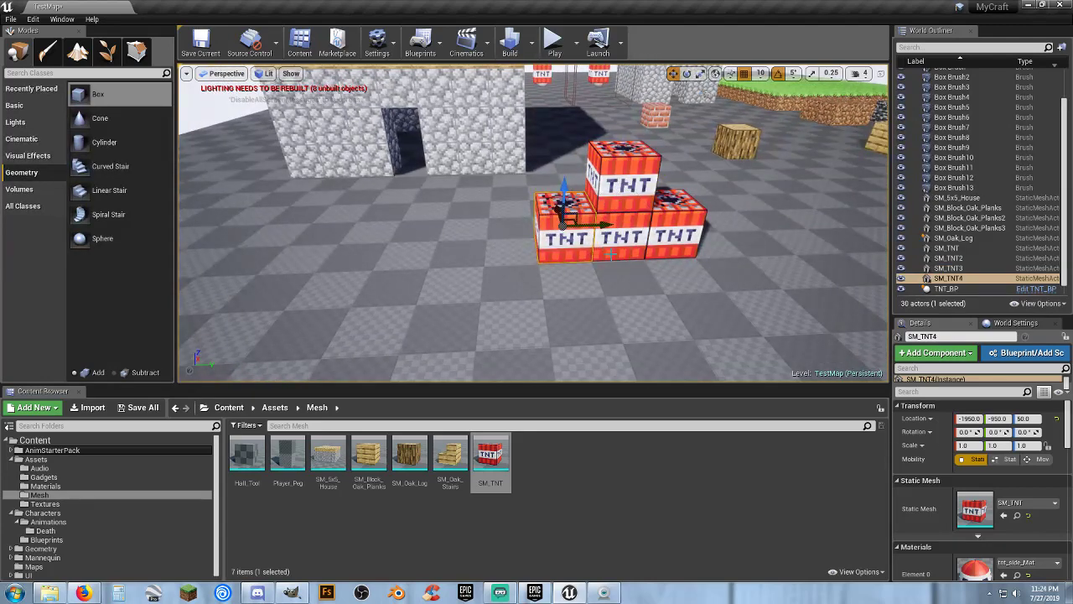
pyautogui.moveTo(608, 269); pyautogui.dragTo(617, 235, button='right')
pyautogui.press('d')
pyautogui.press('w')
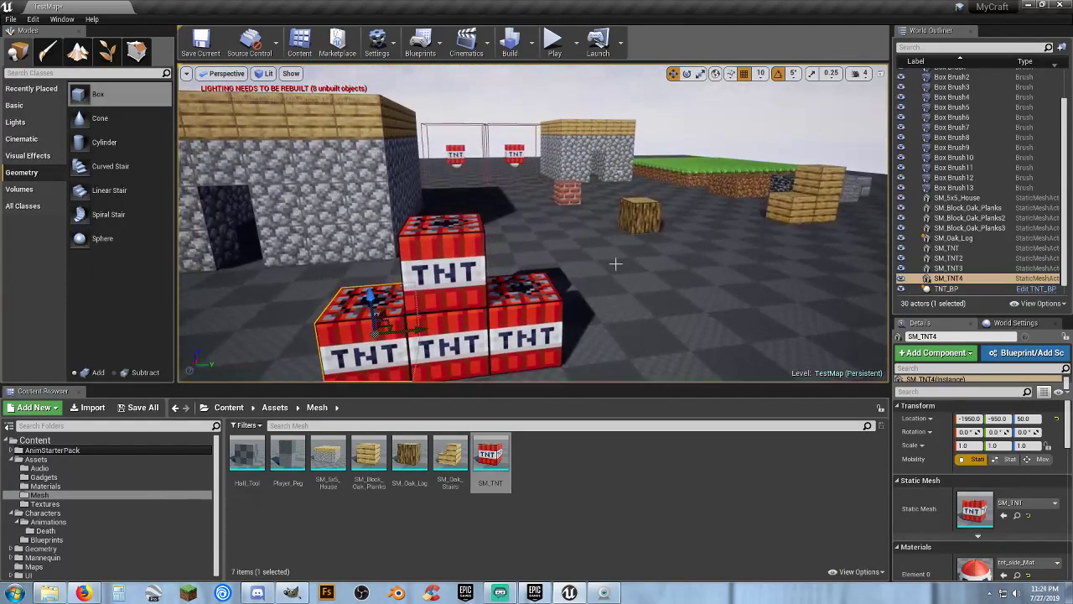
# Select the oak log and play-test TestMap, running the character past the brick block to push the log
pyautogui.click(648, 209)
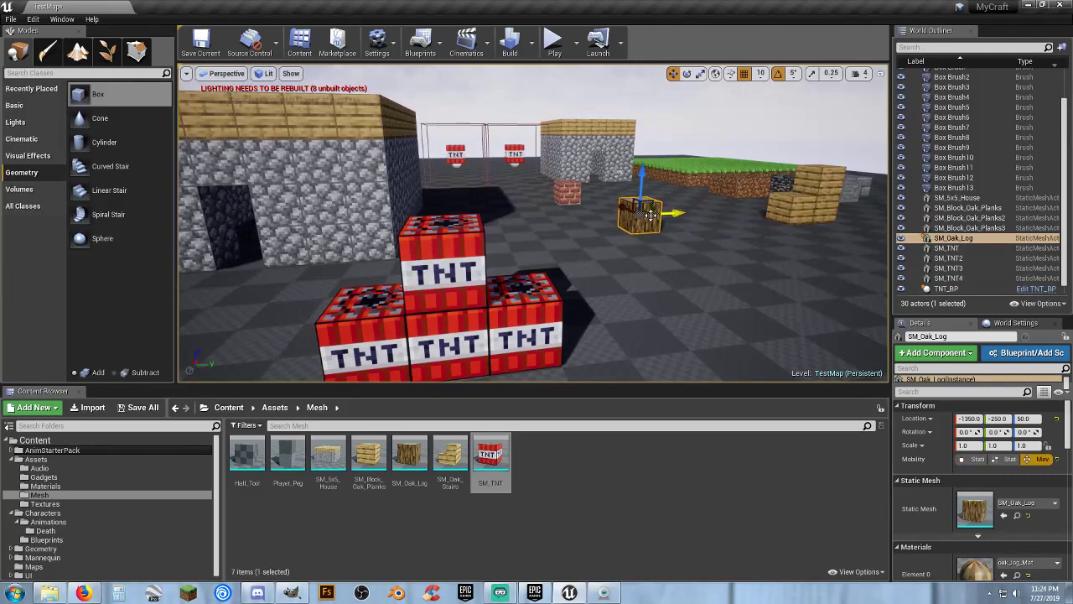
pyautogui.click(553, 38)
pyautogui.press('w')
pyautogui.press('w')
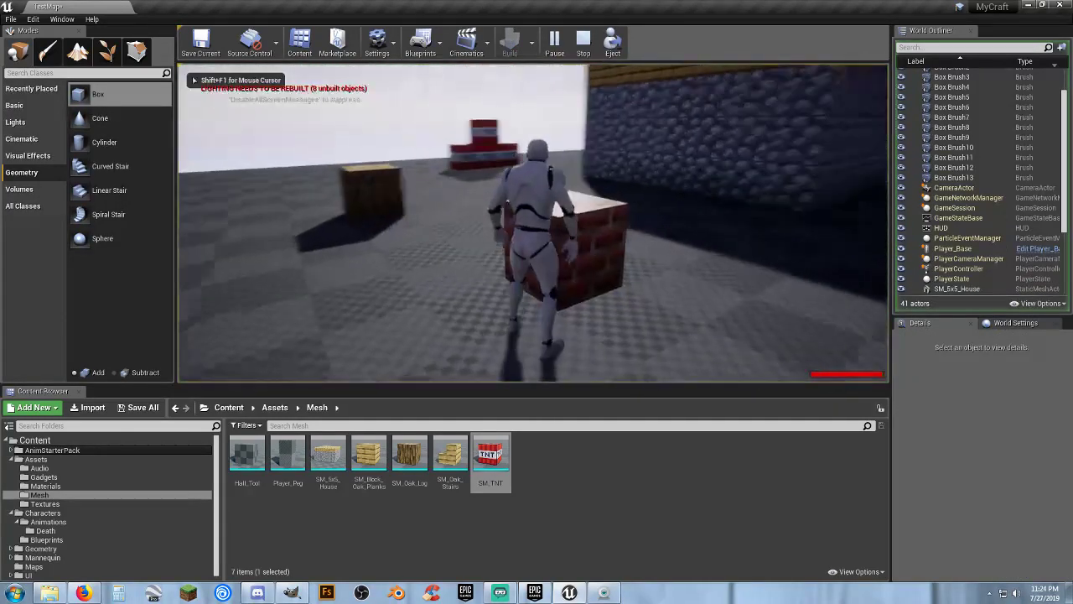
pyautogui.press('w')
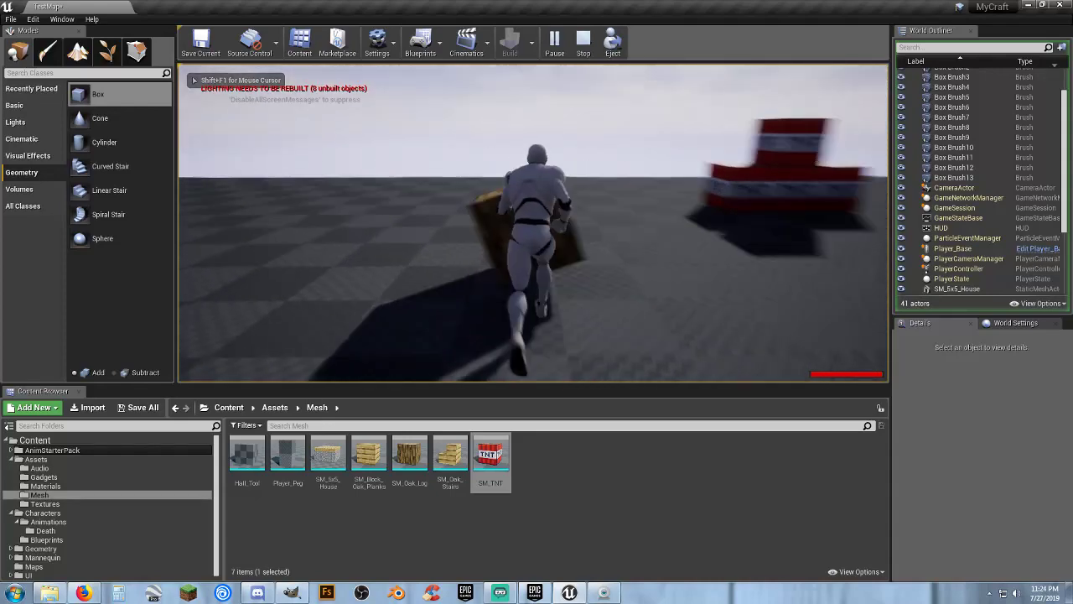
pyautogui.press('w')
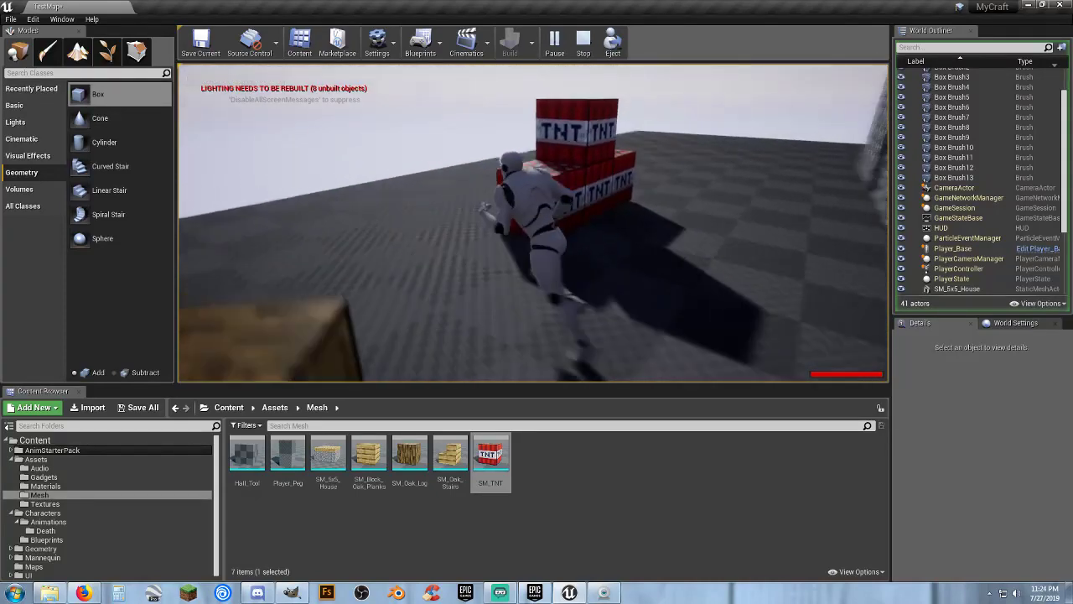
# Jump the character onto the stacked TNT blocks and run back toward the hanging TNT blocks
pyautogui.press('w')
pyautogui.press('space')
pyautogui.press('space')
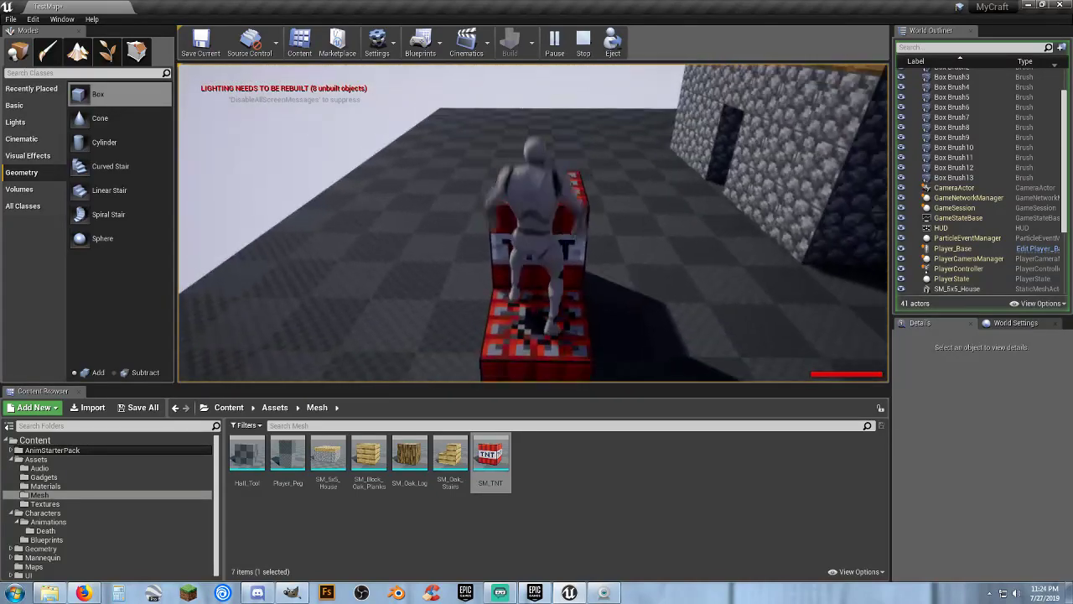
pyautogui.press('w')
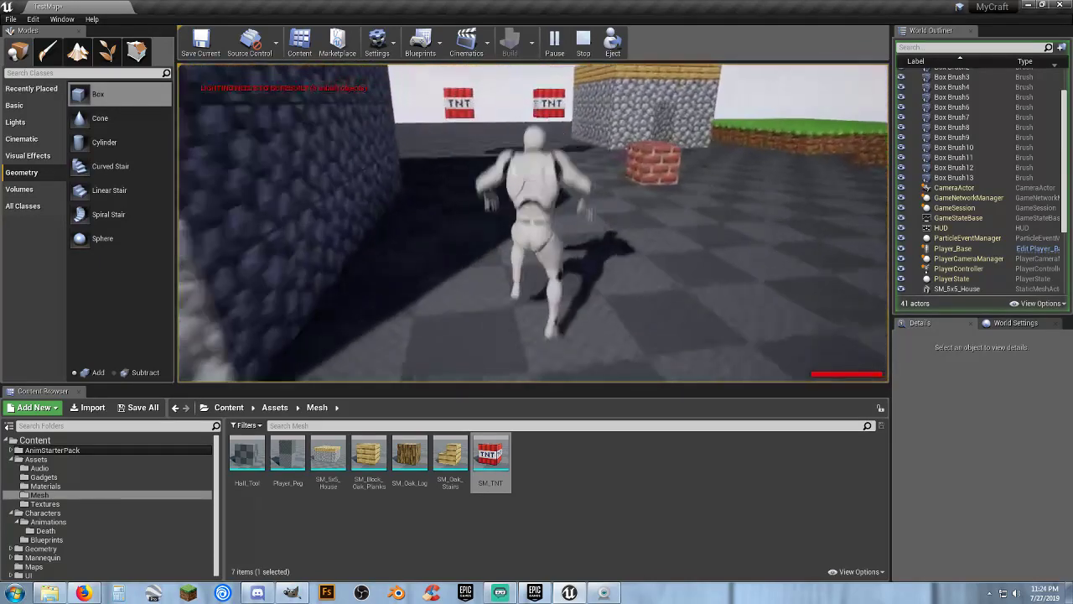
pyautogui.press('w')
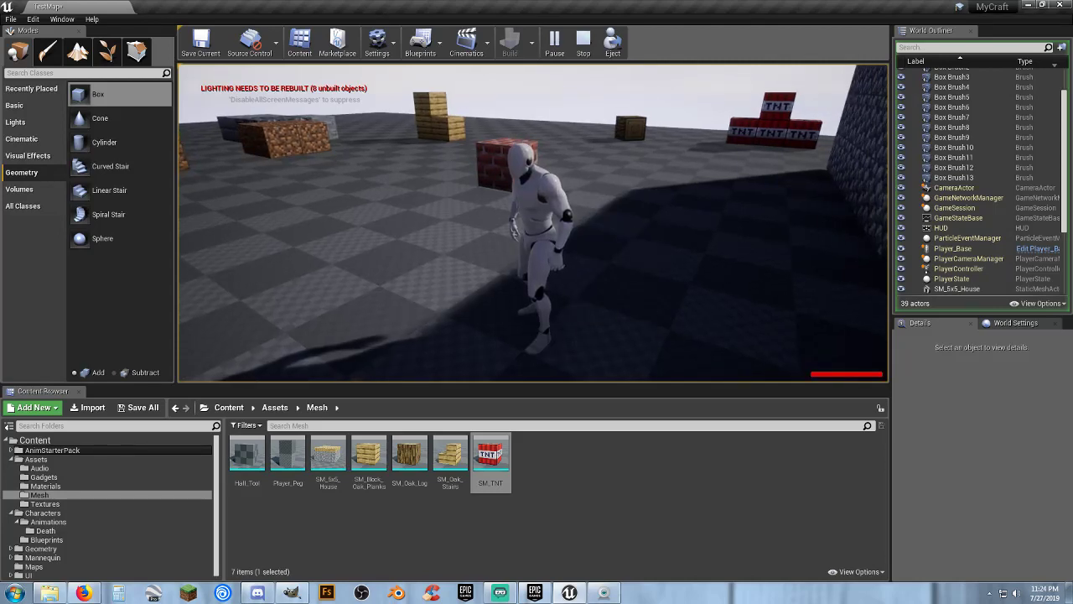
# Run the character back to the oak log and push it across the floor to the cobblestone house's doorway
pyautogui.press('w')
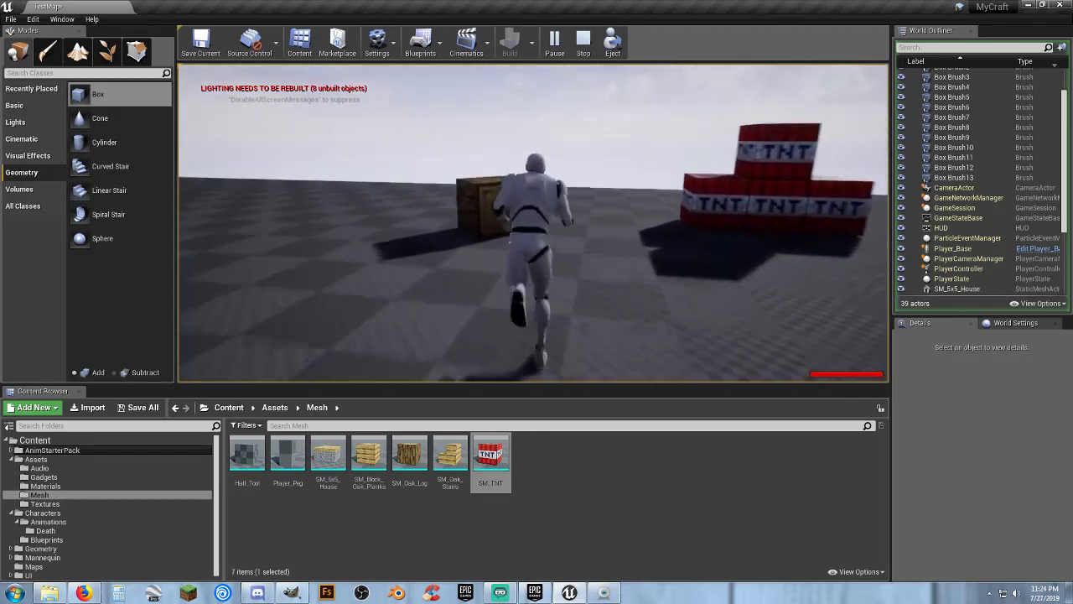
pyautogui.press('w')
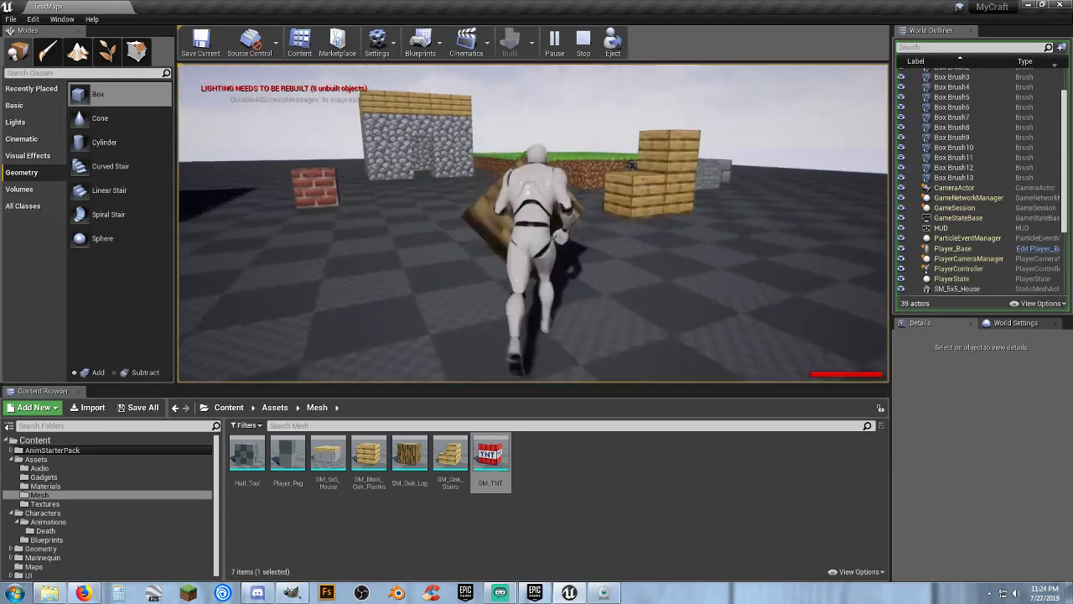
pyautogui.press('w')
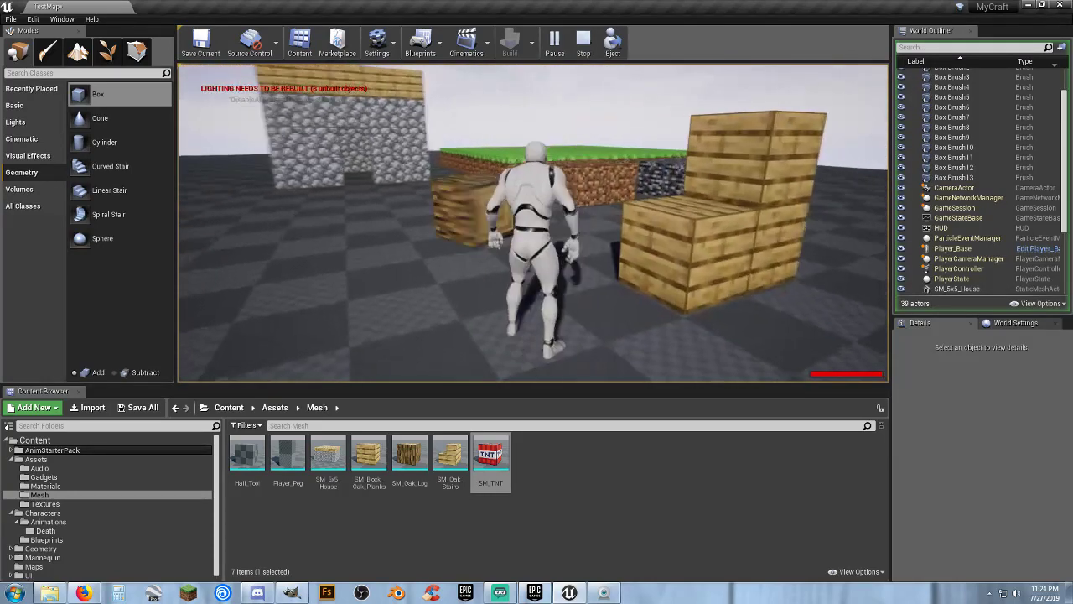
pyautogui.press('w')
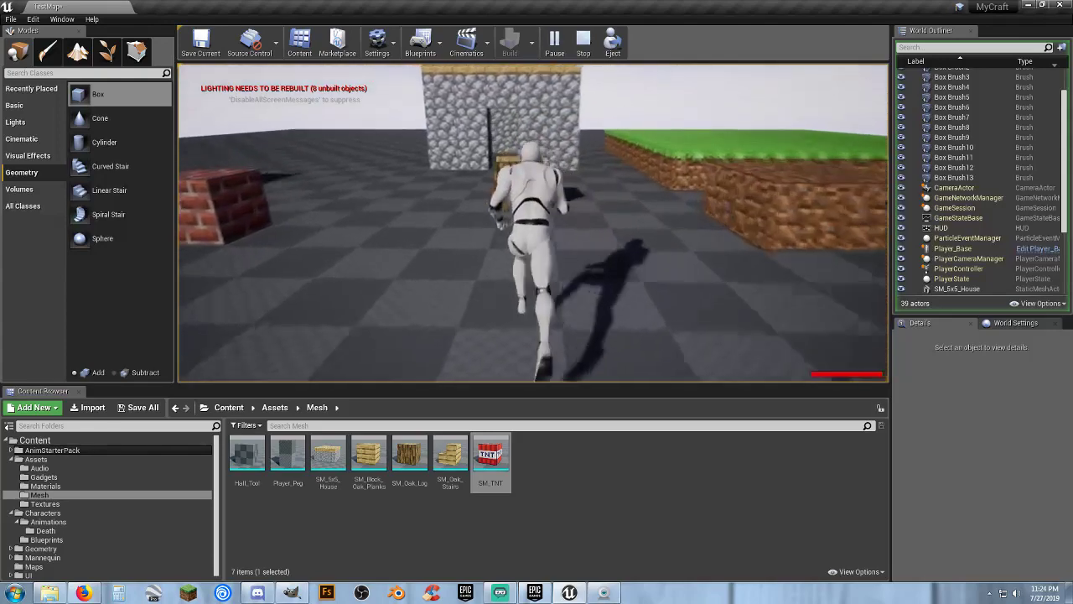
pyautogui.press('w')
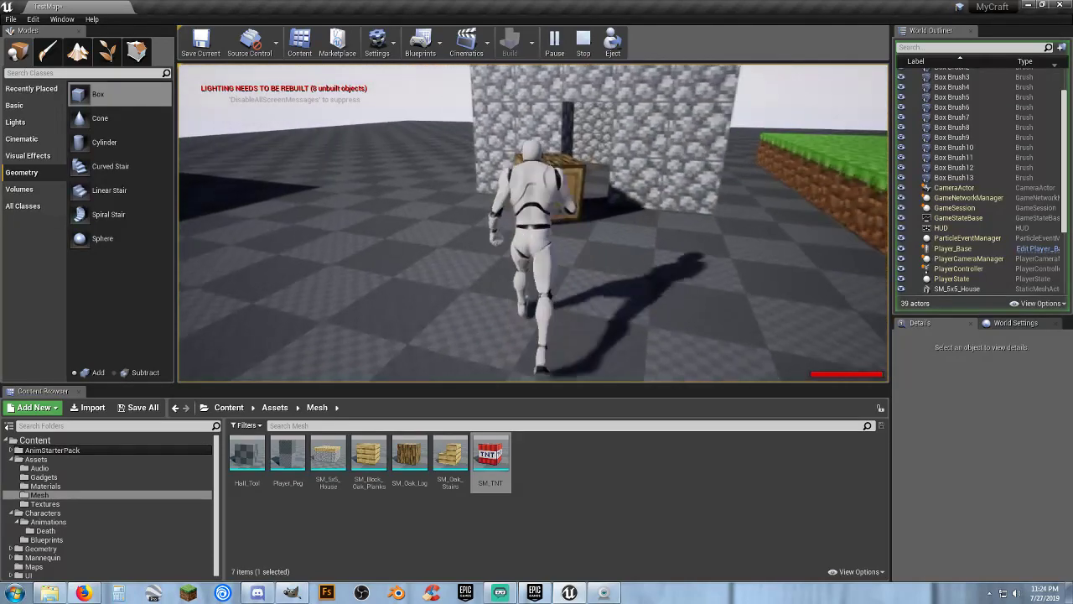
pyautogui.press('w')
pyautogui.press('d')
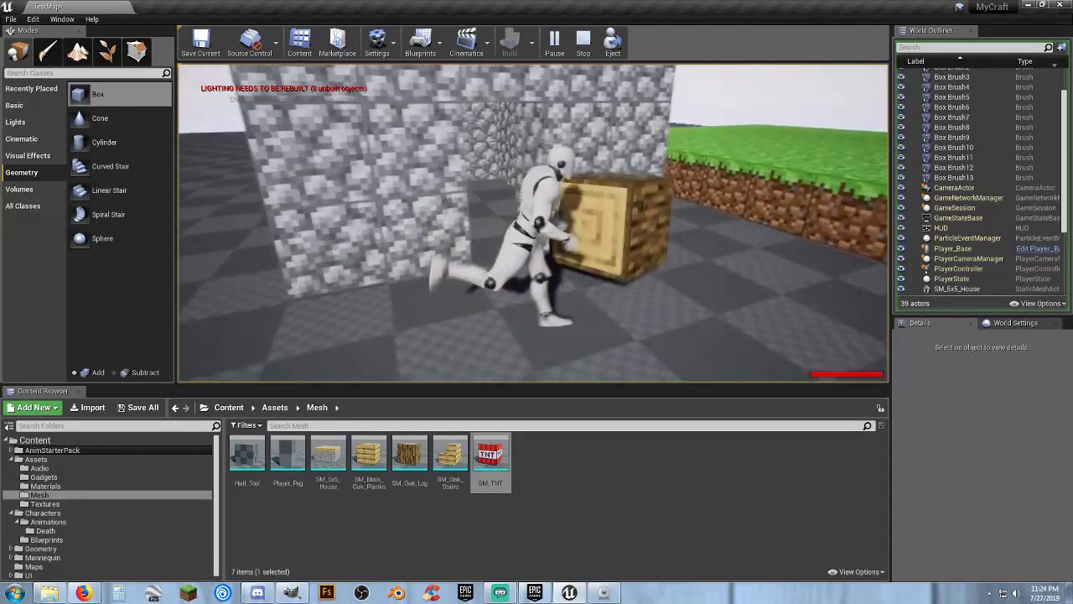
# Push the oak log along the house front beside the grass platform and end the play session
pyautogui.press('d')
pyautogui.press('s')
pyautogui.press('w')
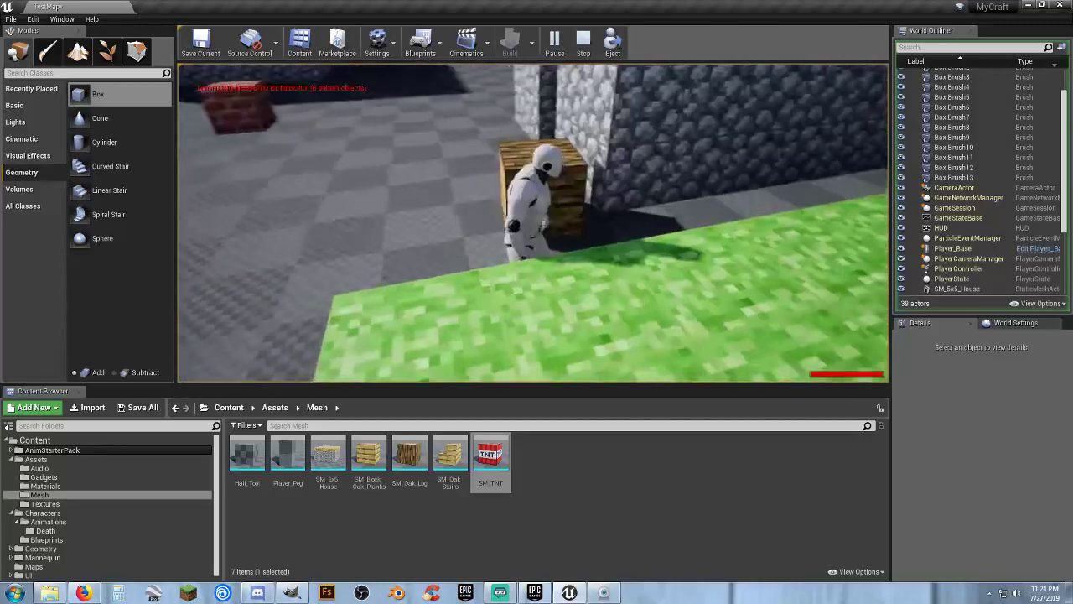
pyautogui.press('a')
pyautogui.press('s')
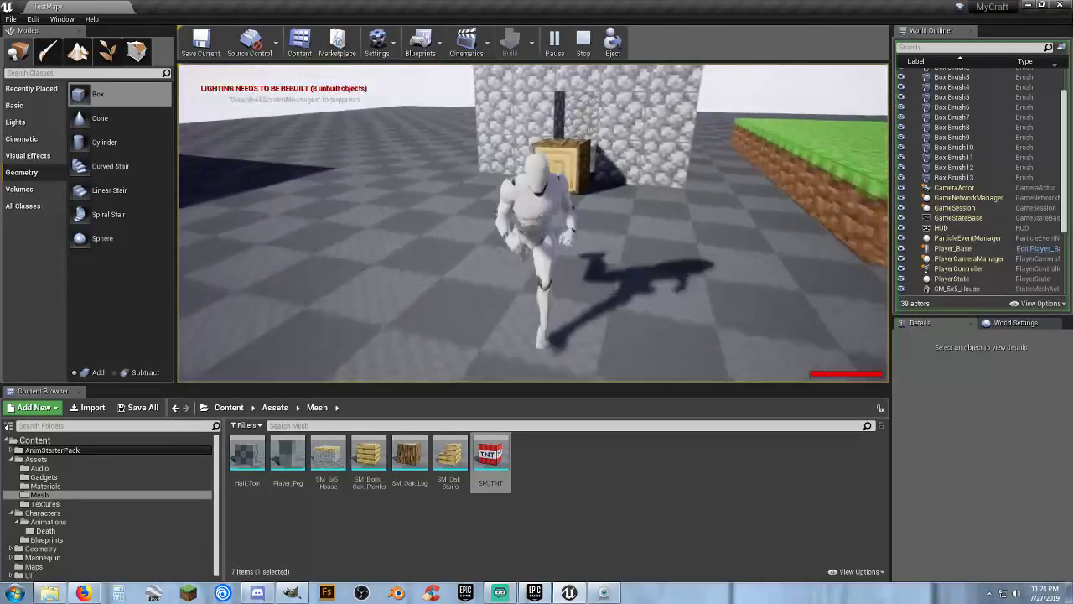
pyautogui.press('Escape')
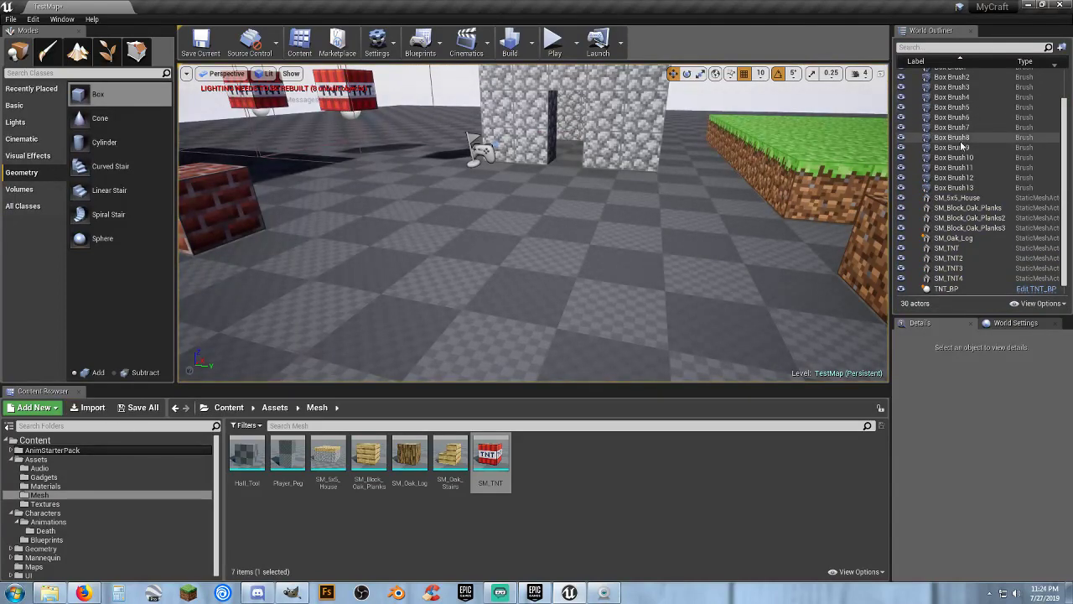
# Delete all box brushes, the house, oak plank, oak log and TNT meshes, and both TNT_BP actors from TestMap
pyautogui.scroll(2, 967, 148)
pyautogui.click(956, 103)
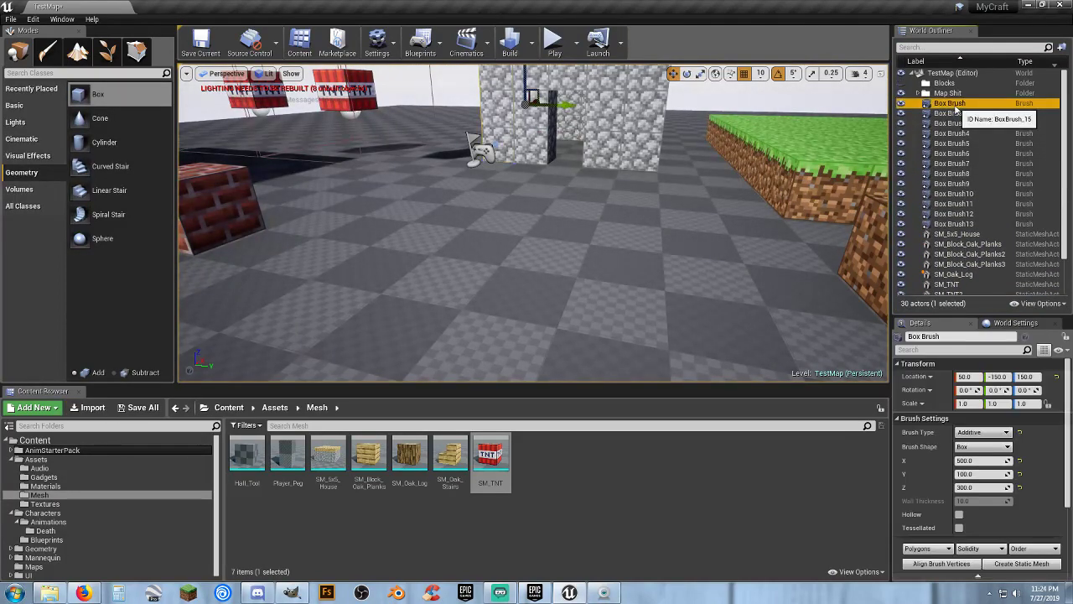
pyautogui.keyDown('shift'); pyautogui.click(956, 224); pyautogui.keyUp('shift')
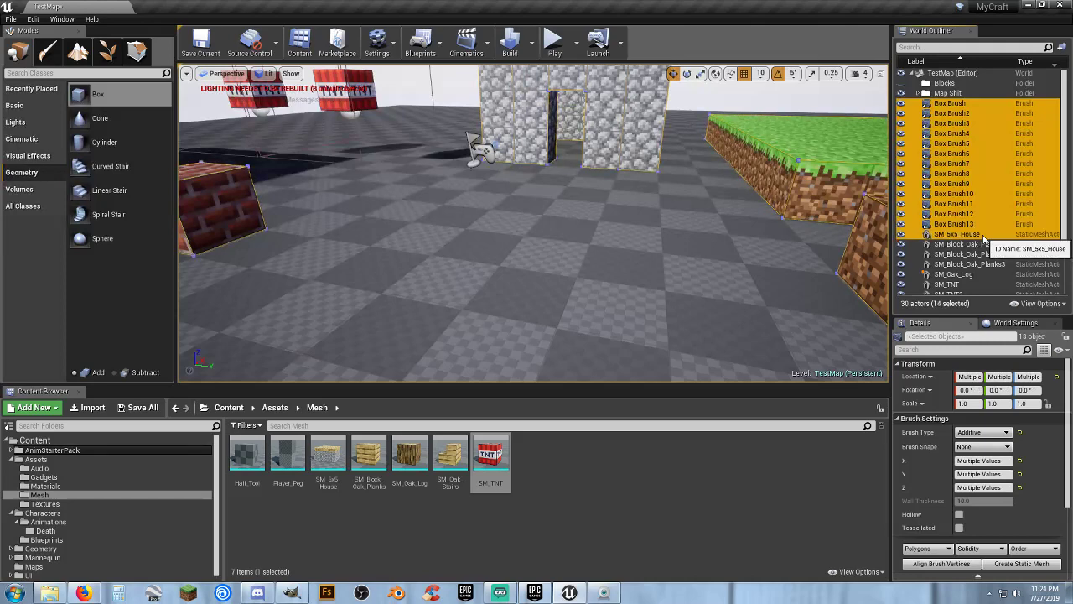
pyautogui.keyDown('shift'); pyautogui.click(972, 234); pyautogui.keyUp('shift')
pyautogui.keyDown('shift'); pyautogui.click(972, 244); pyautogui.keyUp('shift')
pyautogui.keyDown('shift'); pyautogui.click(972, 254); pyautogui.keyUp('shift')
pyautogui.keyDown('shift'); pyautogui.click(973, 264); pyautogui.keyUp('shift')
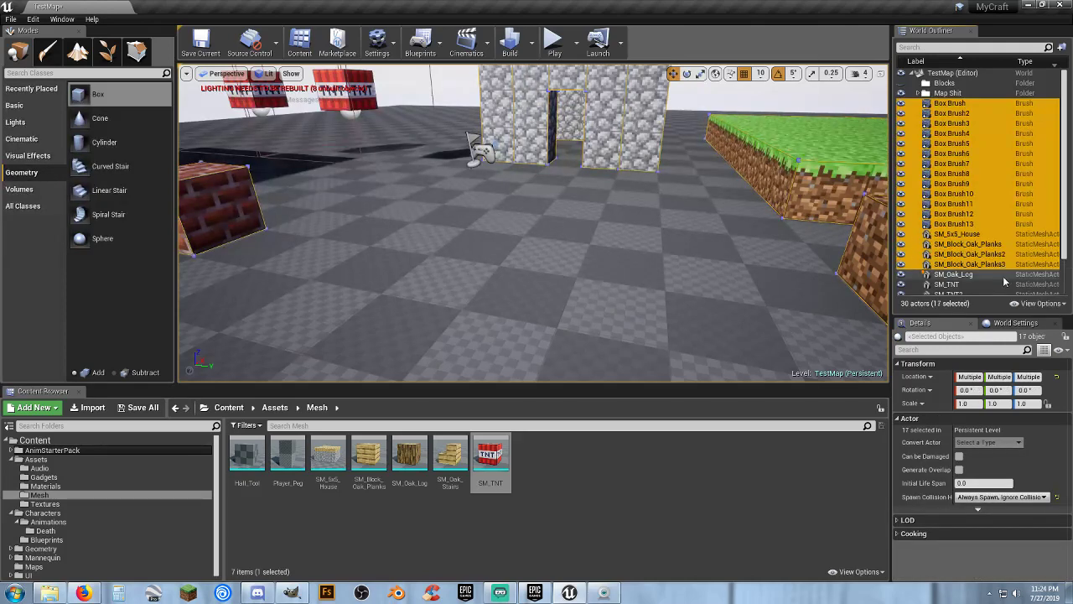
pyautogui.keyDown('shift'); pyautogui.click(973, 274); pyautogui.keyUp('shift')
pyautogui.keyDown('shift'); pyautogui.click(973, 284); pyautogui.keyUp('shift')
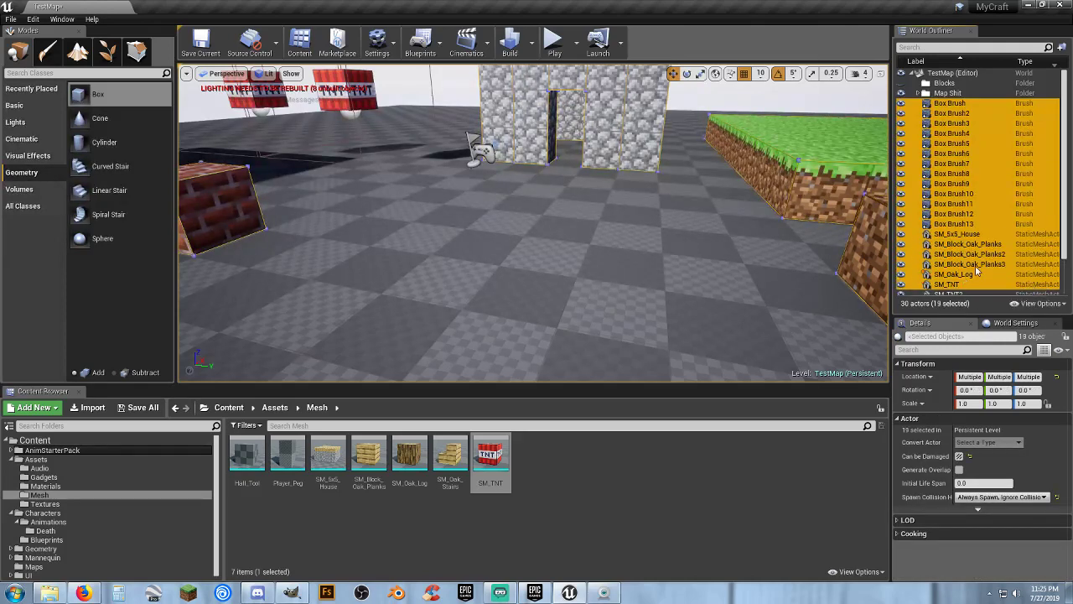
pyautogui.scroll(-2, 971, 259)
pyautogui.keyDown('shift'); pyautogui.click(964, 249); pyautogui.keyUp('shift')
pyautogui.keyDown('shift'); pyautogui.click(964, 259); pyautogui.keyUp('shift')
pyautogui.keyDown('shift'); pyautogui.click(965, 269); pyautogui.keyUp('shift')
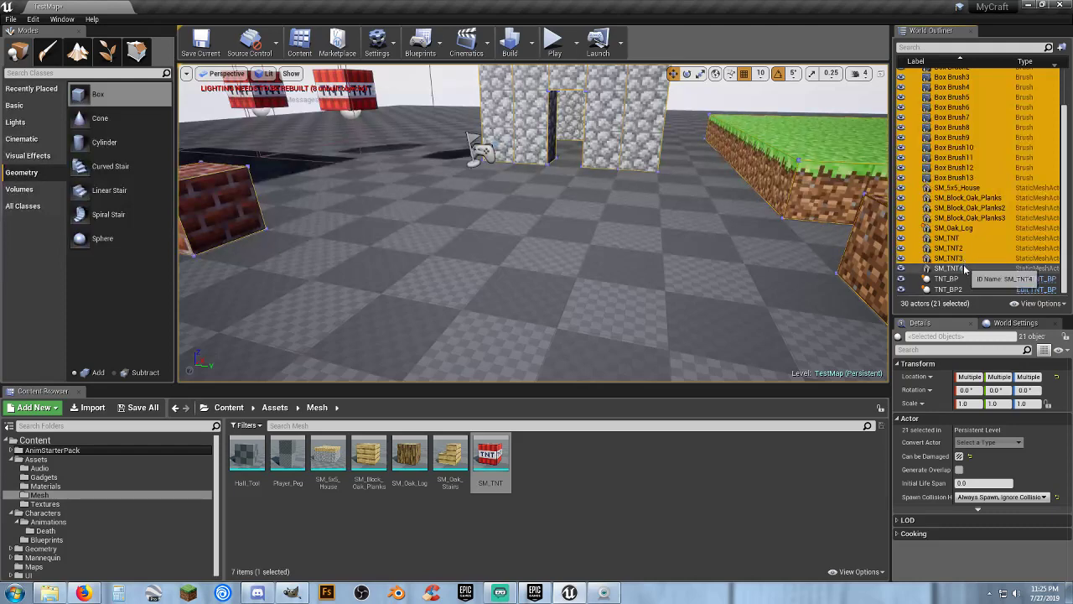
pyautogui.keyDown('shift'); pyautogui.click(964, 278); pyautogui.keyUp('shift')
pyautogui.keyDown('shift'); pyautogui.click(965, 289); pyautogui.keyUp('shift')
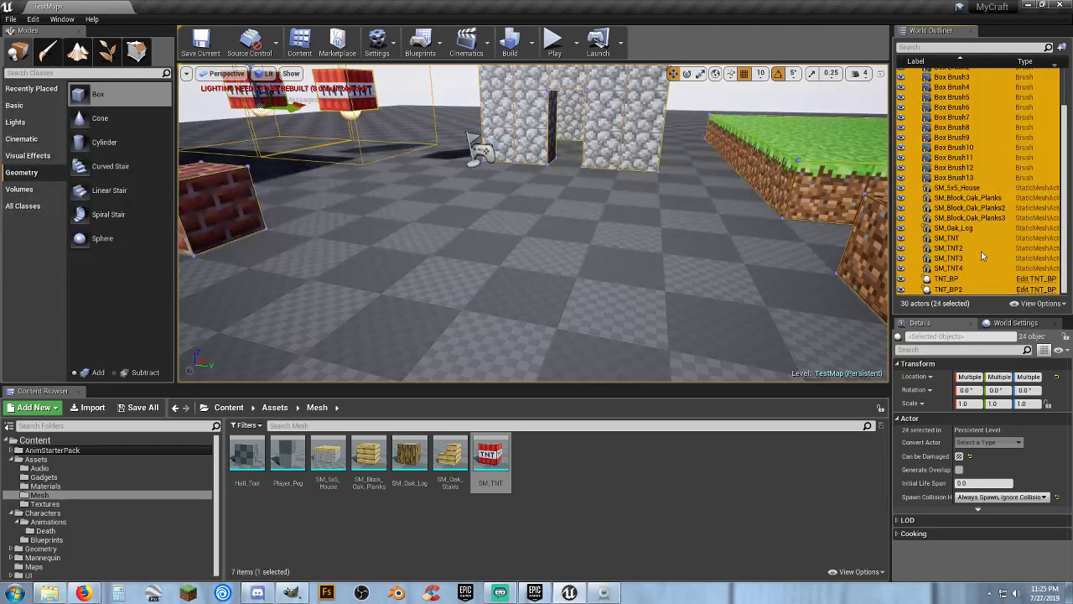
pyautogui.press('Delete')
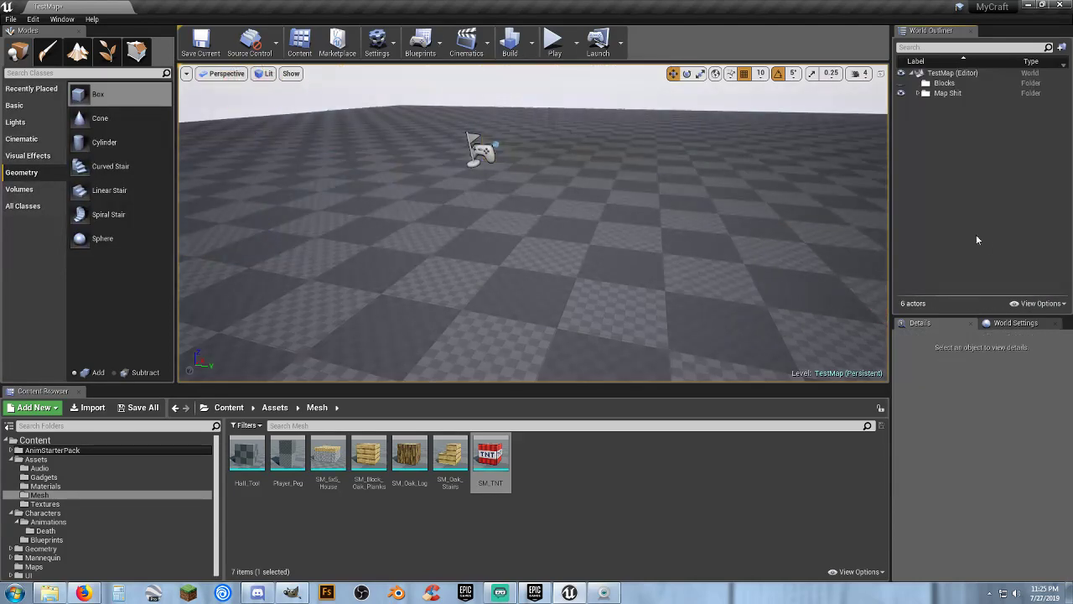
# Save all changes to the emptied TestMap
pyautogui.click(943, 84)
pyautogui.click(954, 190)
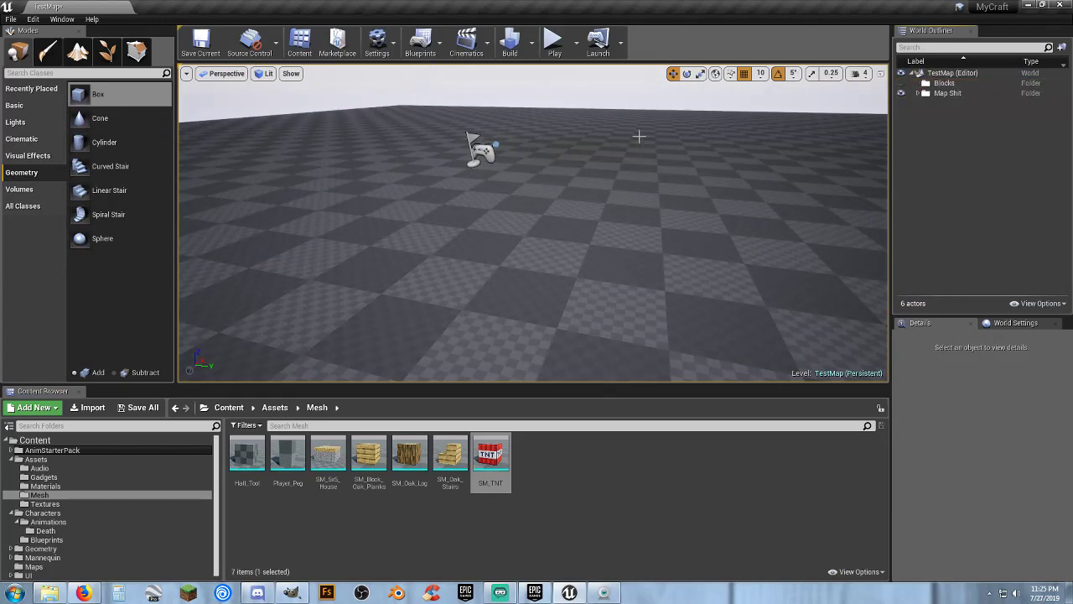
pyautogui.moveTo(639, 136); pyautogui.dragTo(617, 175, button='right')
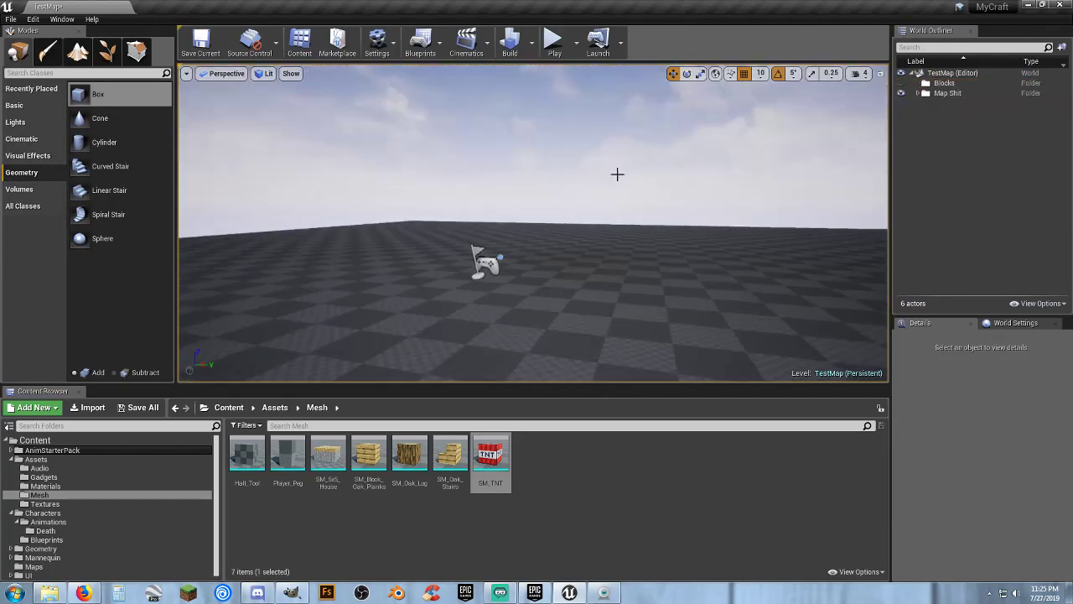
pyautogui.click(140, 407)
pyautogui.click(622, 399)
pyautogui.moveTo(578, 337); pyautogui.dragTo(558, 197, button='right')
# Play-test the emptied TestMap by running the character across the bare floor, ending the play session
pyautogui.click(554, 42)
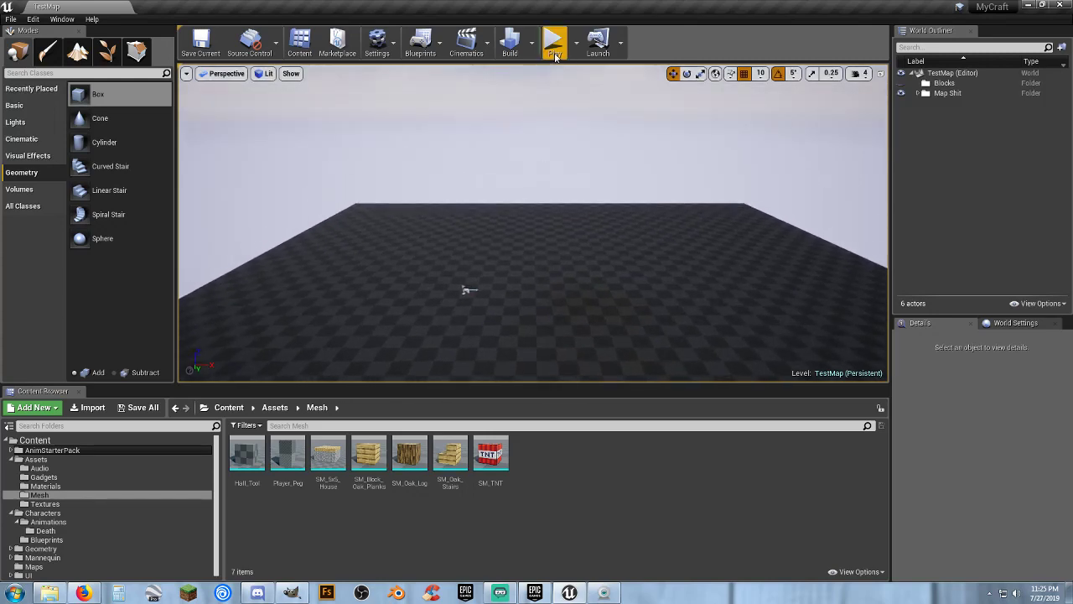
pyautogui.press('w')
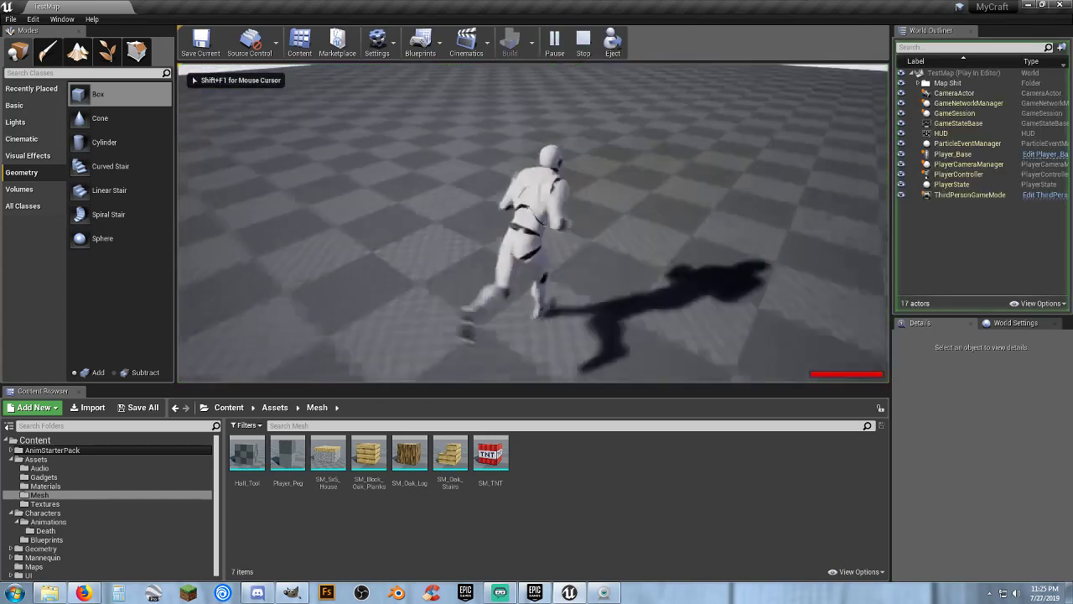
pyautogui.press('s')
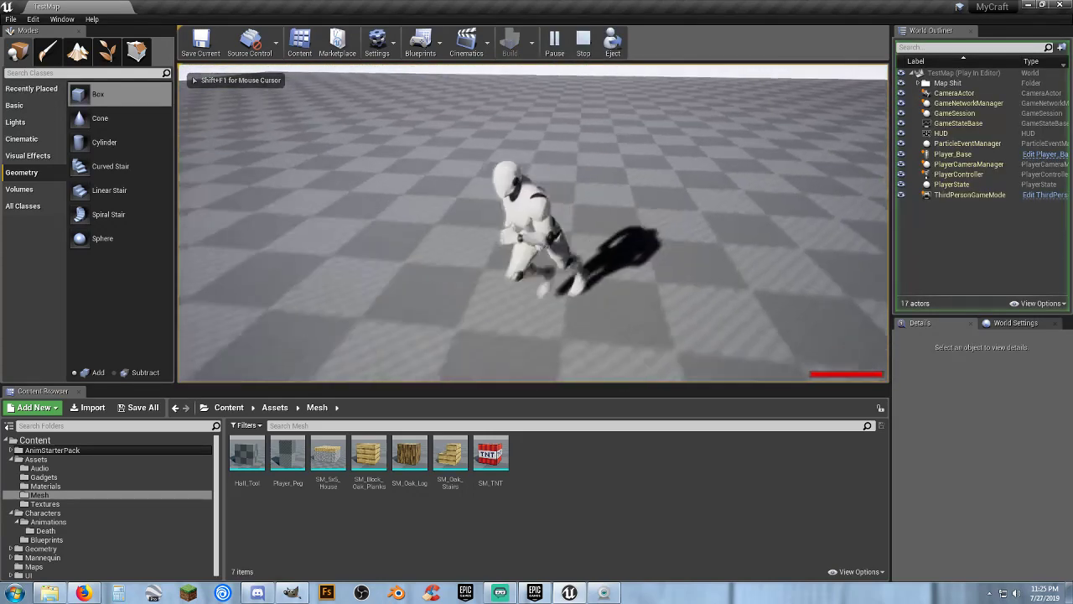
pyautogui.hotkey('shift', 'F1')
pyautogui.press('Escape')
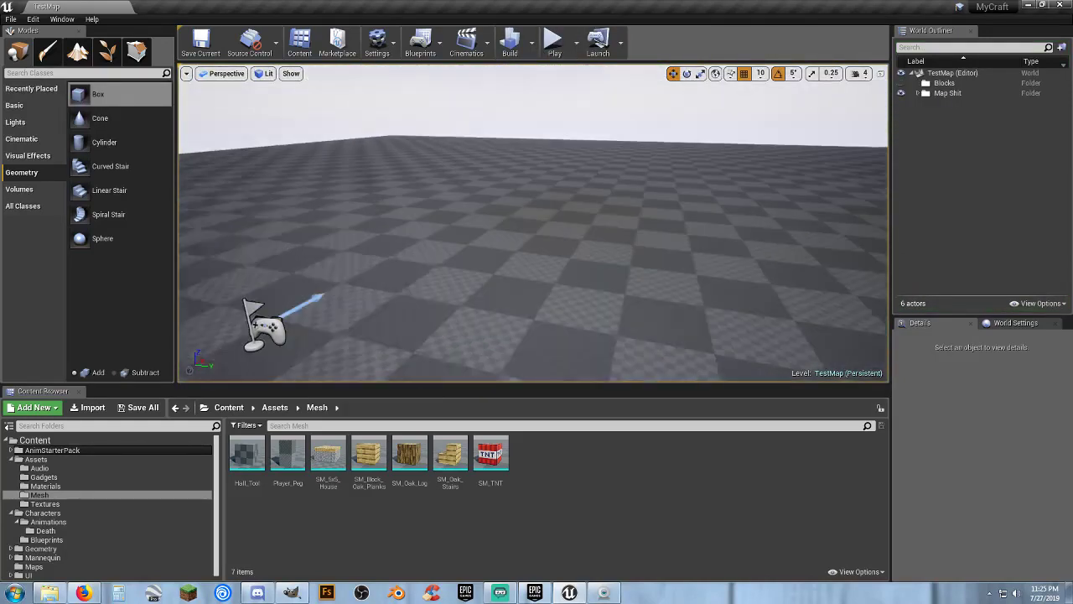
# Place the SM_Block_Oak_Planks mesh on the floor at location 0, 0, 50 and start a play session
pyautogui.click(369, 453)
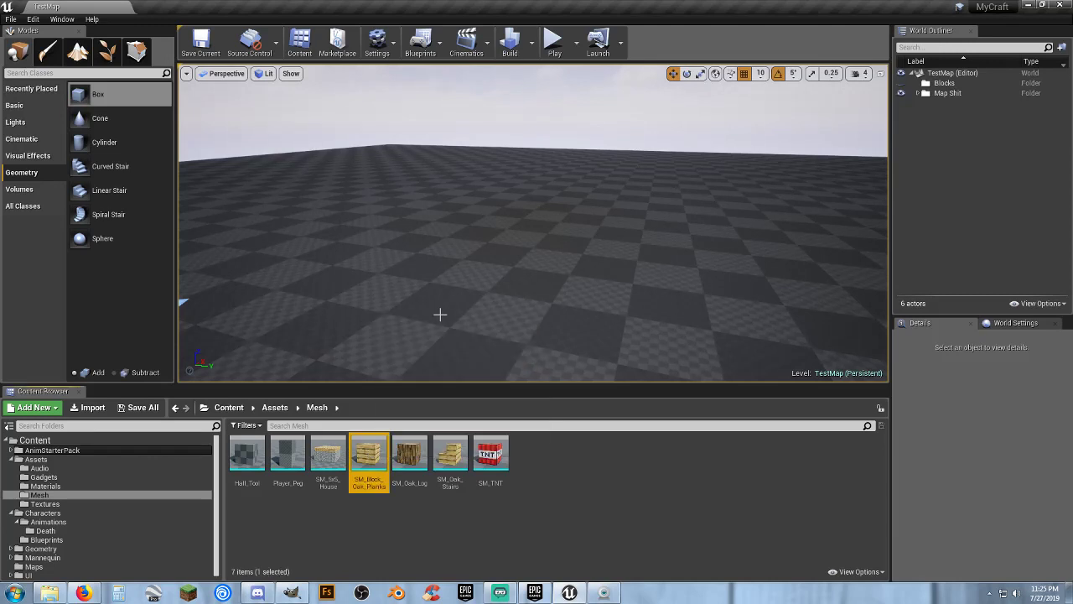
pyautogui.moveTo(381, 440); pyautogui.dragTo(419, 277)
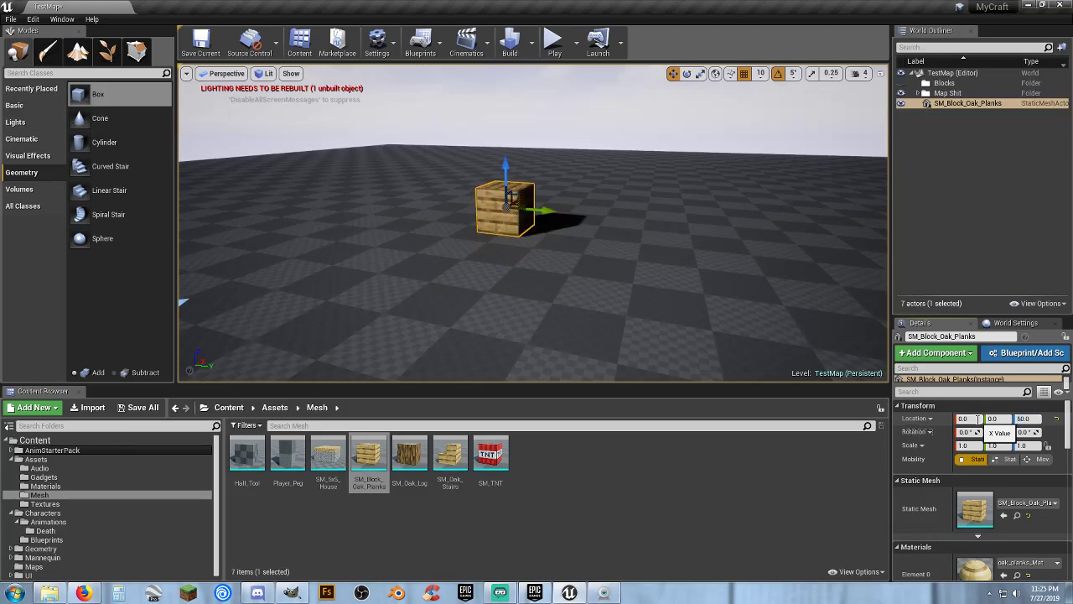
pyautogui.click(553, 40)
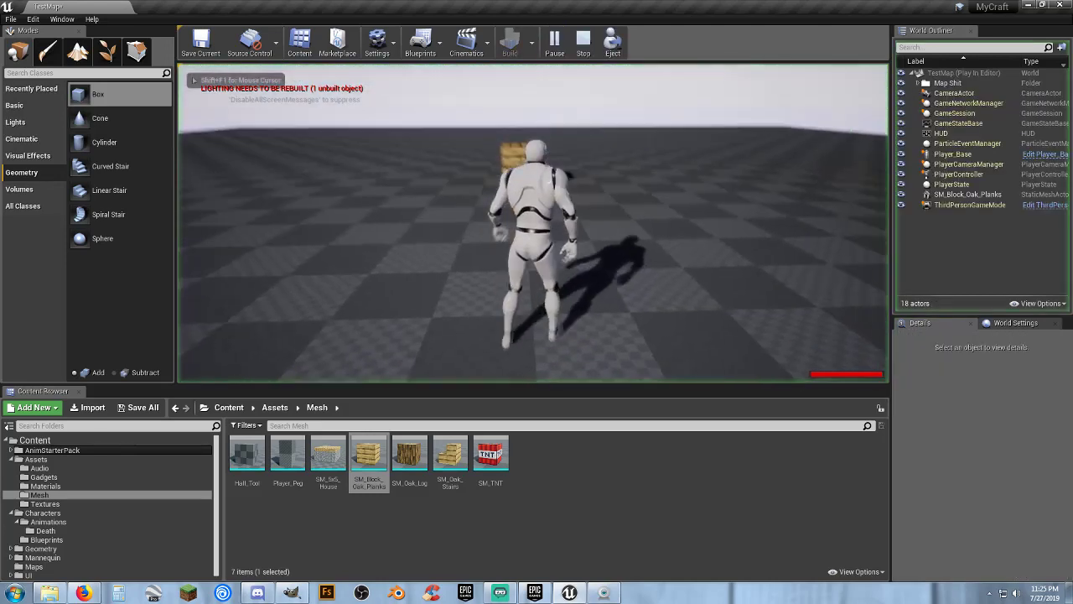
# Jump the character onto the oak planks block, run around beside it, and end the play session
pyautogui.press('w')
pyautogui.press('space')
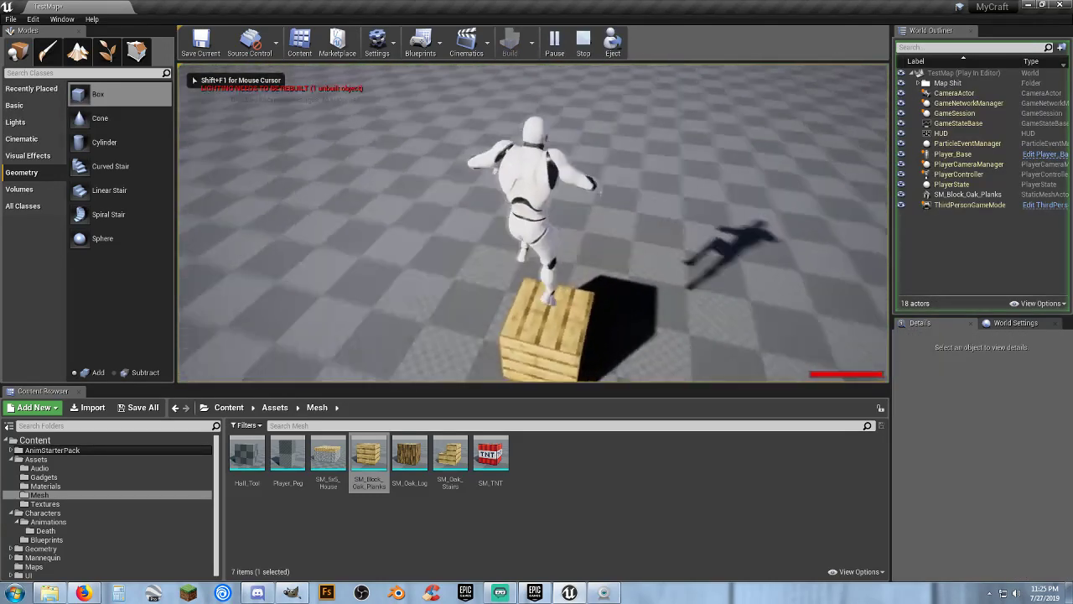
pyautogui.press('s')
pyautogui.press('a')
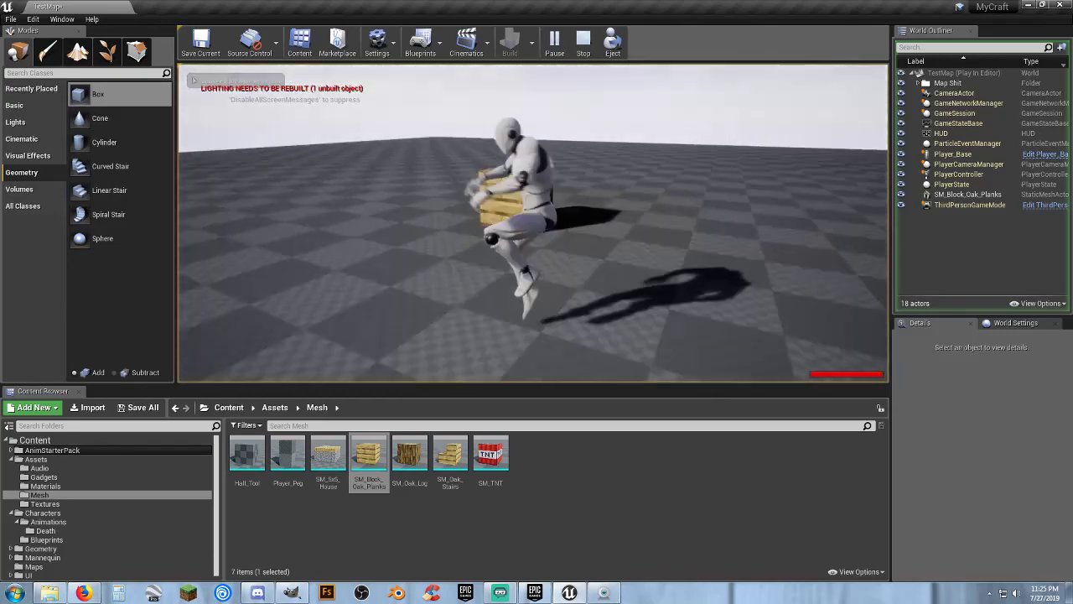
pyautogui.press('w')
pyautogui.press('s')
pyautogui.press('a')
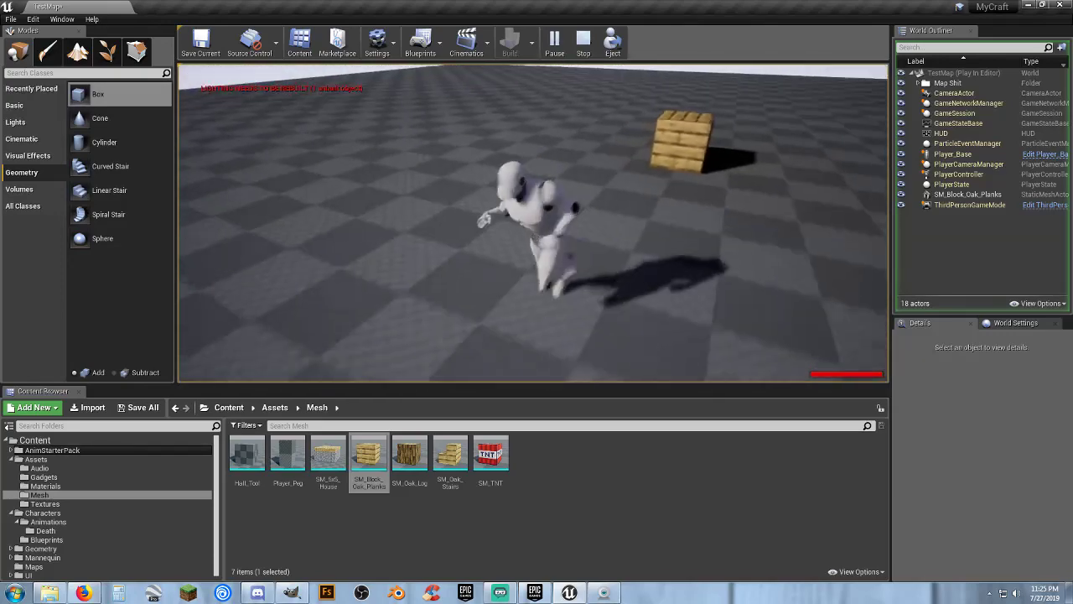
pyautogui.press('Escape')
# Delete the oak planks block from TestMap and clear the mesh asset selection
pyautogui.click(717, 144)
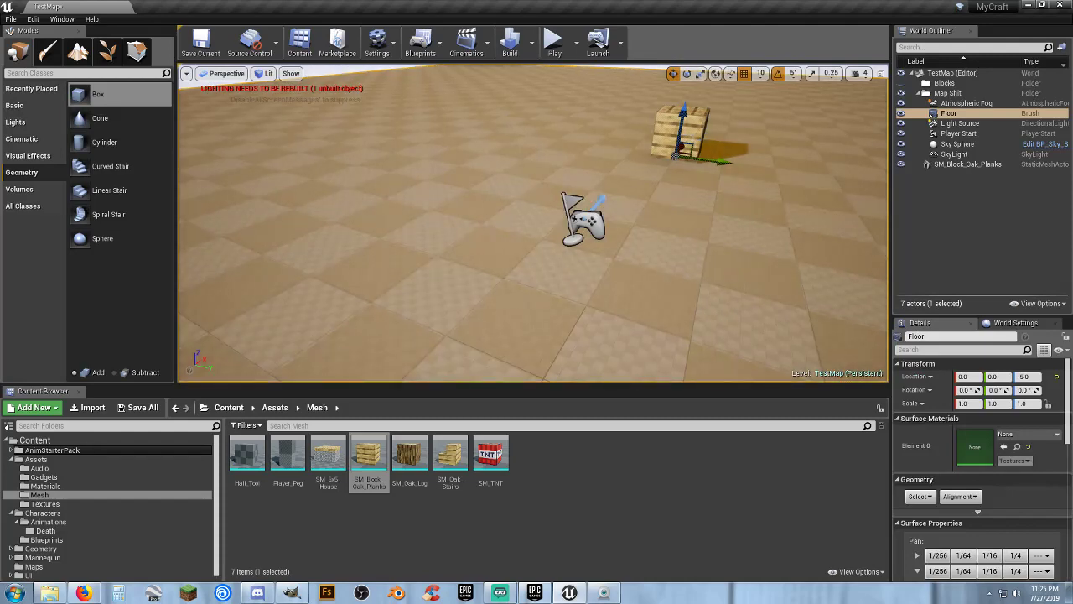
pyautogui.click(683, 138)
pyautogui.press('Delete')
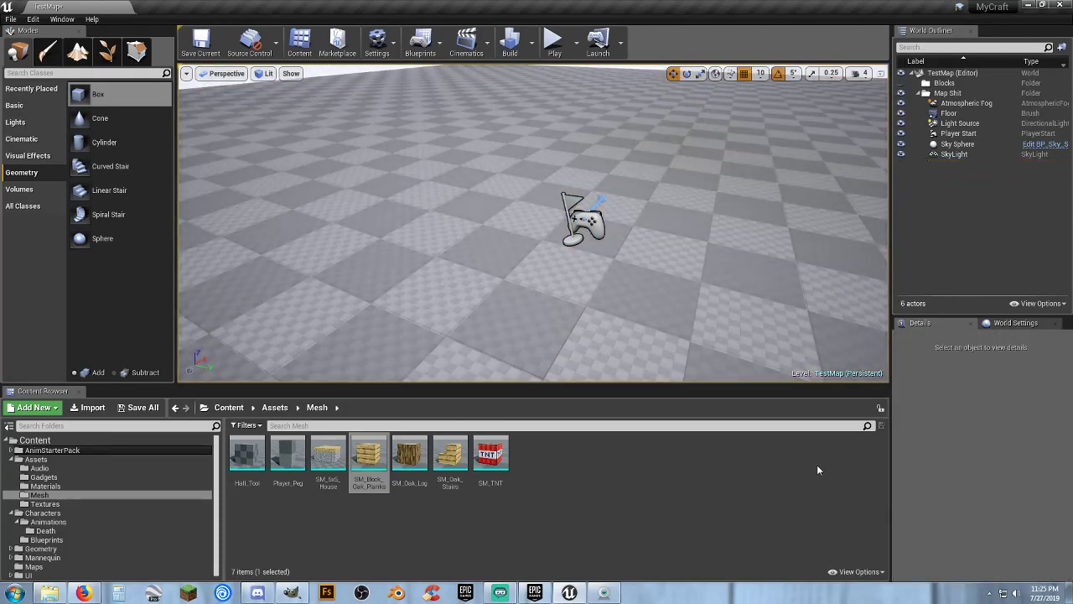
pyautogui.click(786, 516)
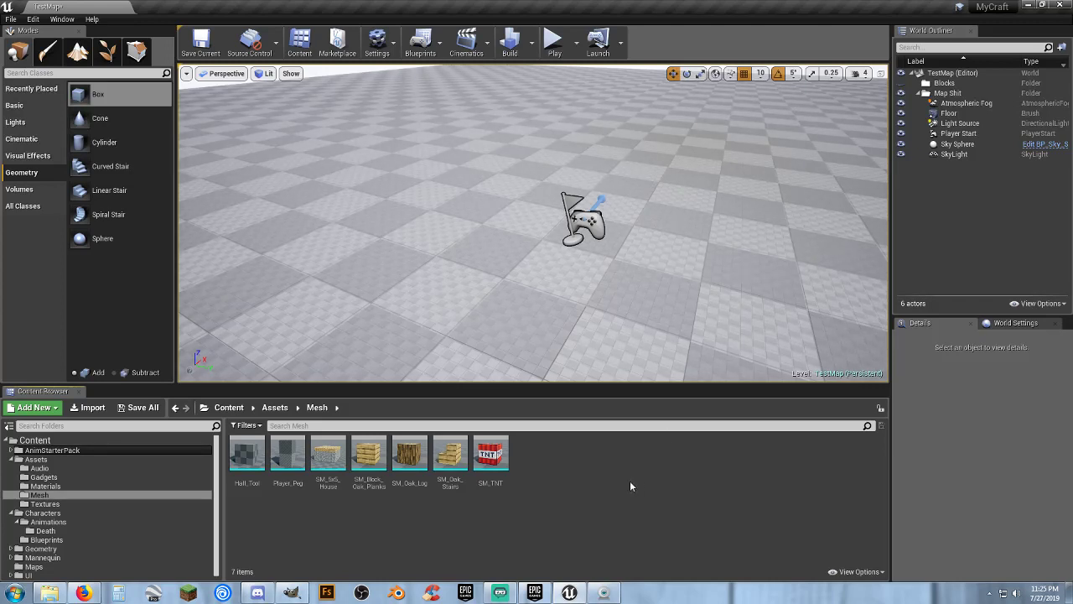
# Examine the block materials in the Materials folder, singling out grass_block_top_Mat, dirt_Mat and stone_Mat, and survey the empty floor
pyautogui.moveTo(432, 317); pyautogui.dragTo(531, 279, button='right')
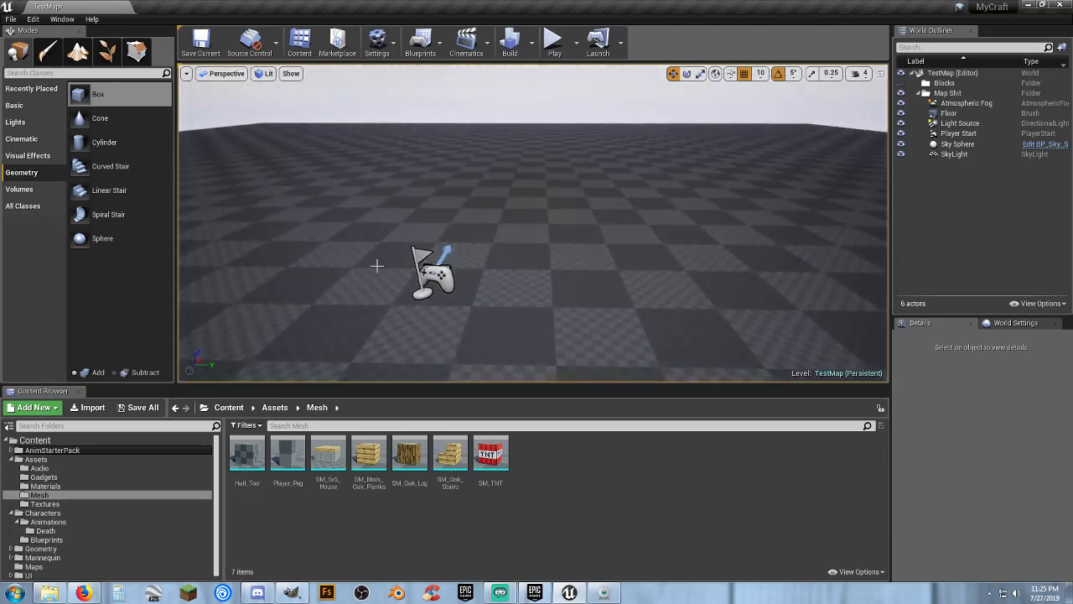
pyautogui.click(57, 486)
pyautogui.click(619, 457)
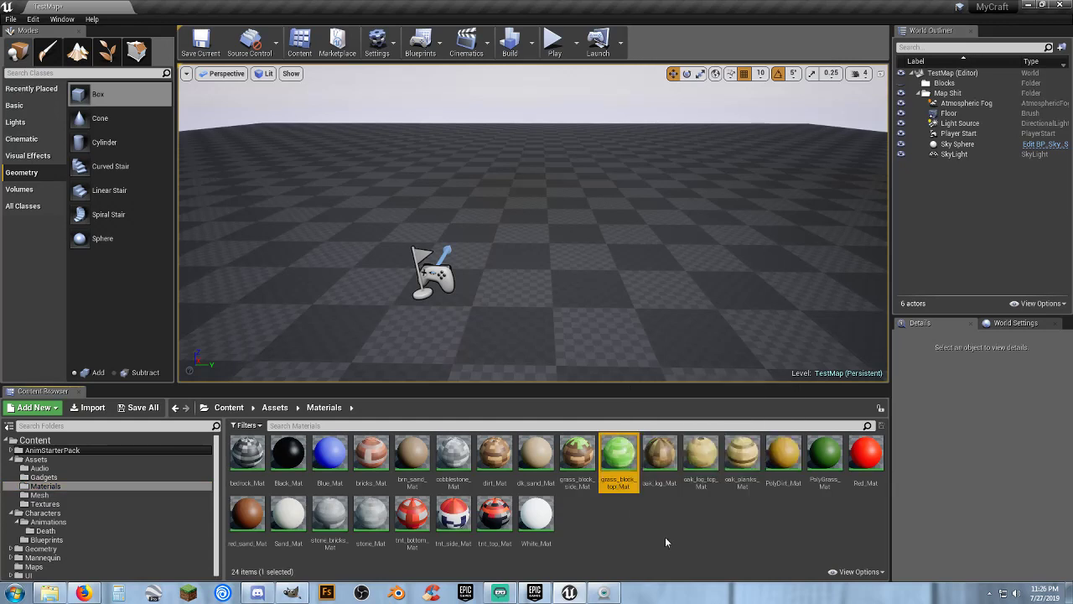
pyautogui.click(495, 457)
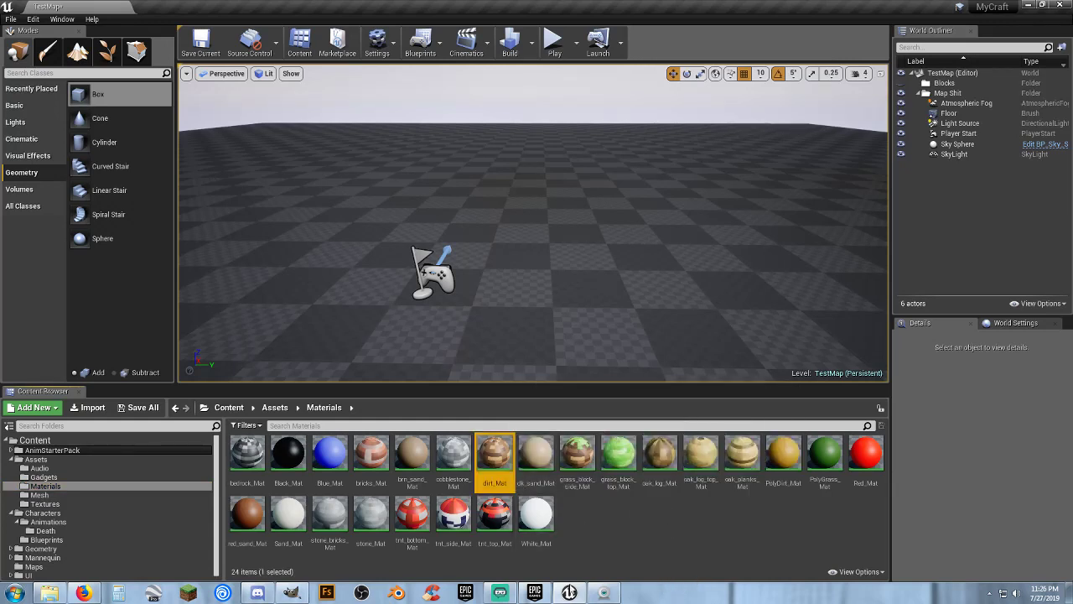
pyautogui.click(357, 544)
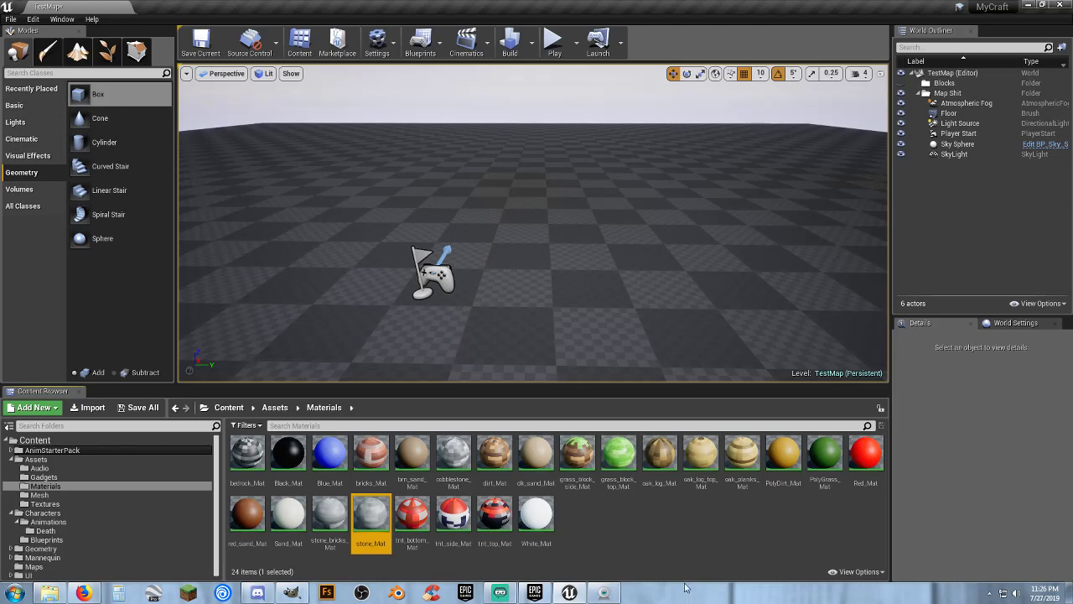
pyautogui.moveTo(593, 228); pyautogui.dragTo(503, 239, button='right')
pyautogui.press('s')
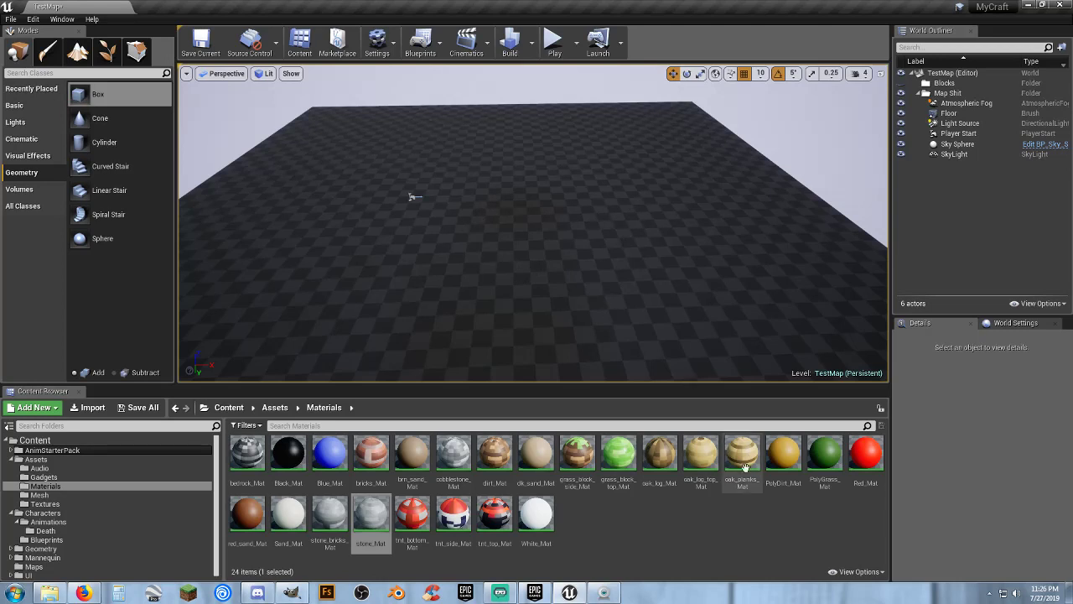
pyautogui.click(707, 554)
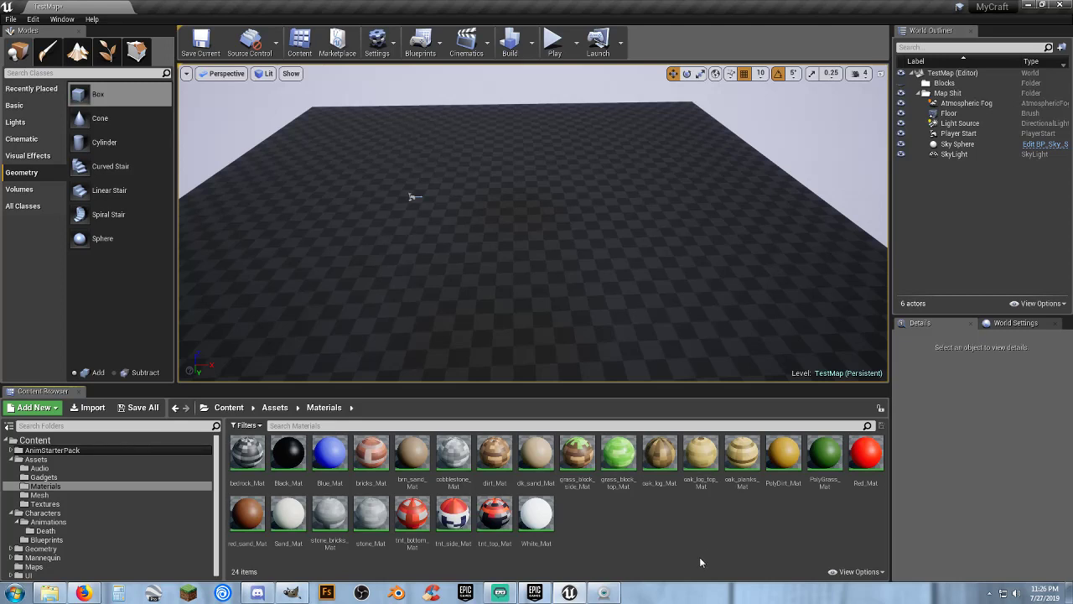